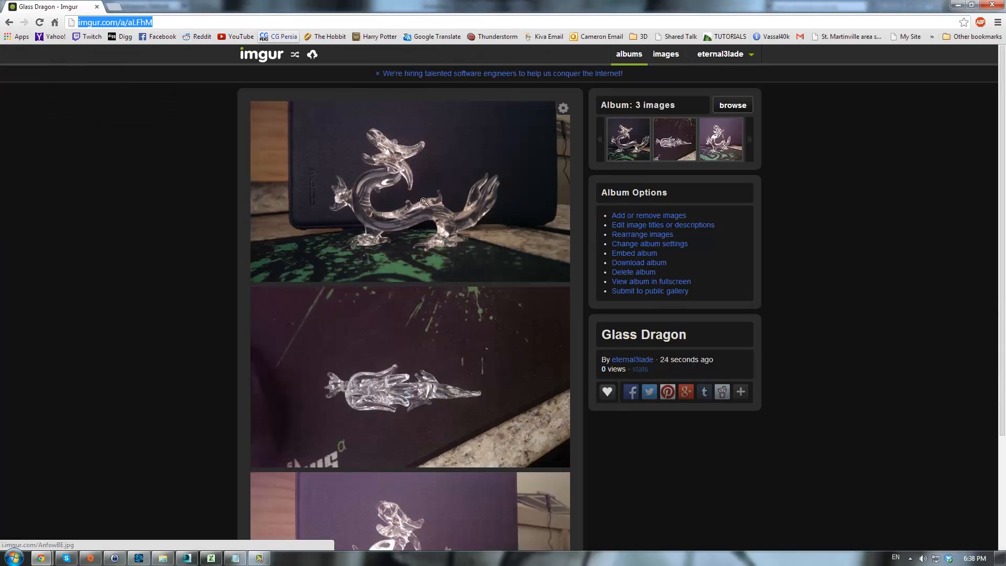
- Scroll through the Glass Dragon album to review its three reference photos
scroll(402, 377, down, 3)
scroll(402, 377, up, 3)
scroll(400, 297, down, 3)
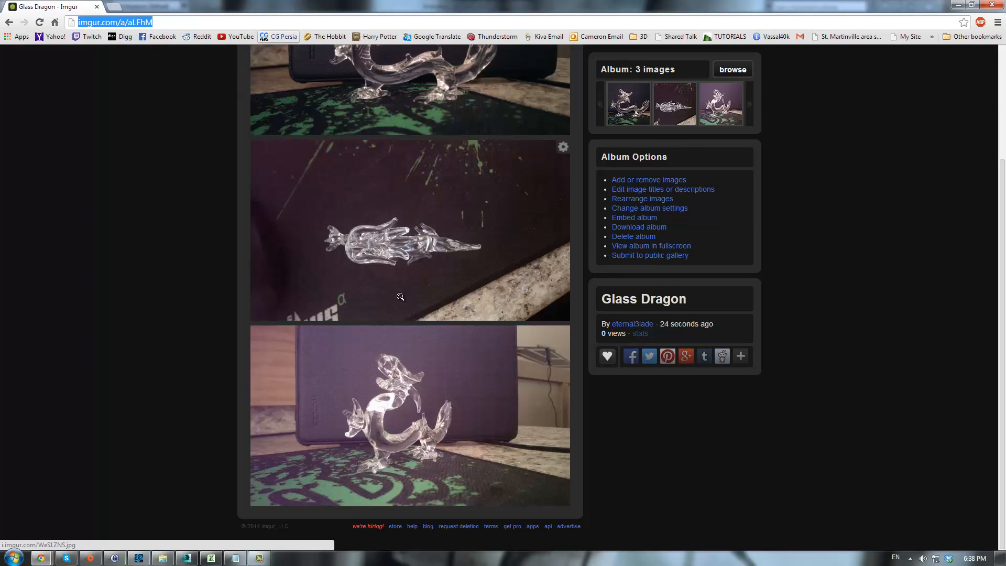
scroll(400, 296, up, 3)
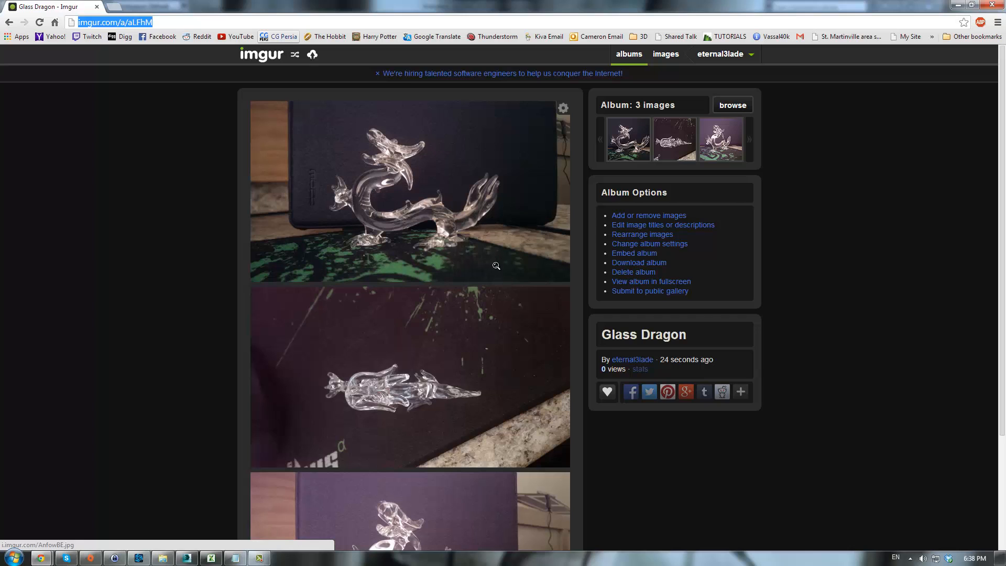
scroll(495, 266, down, 3)
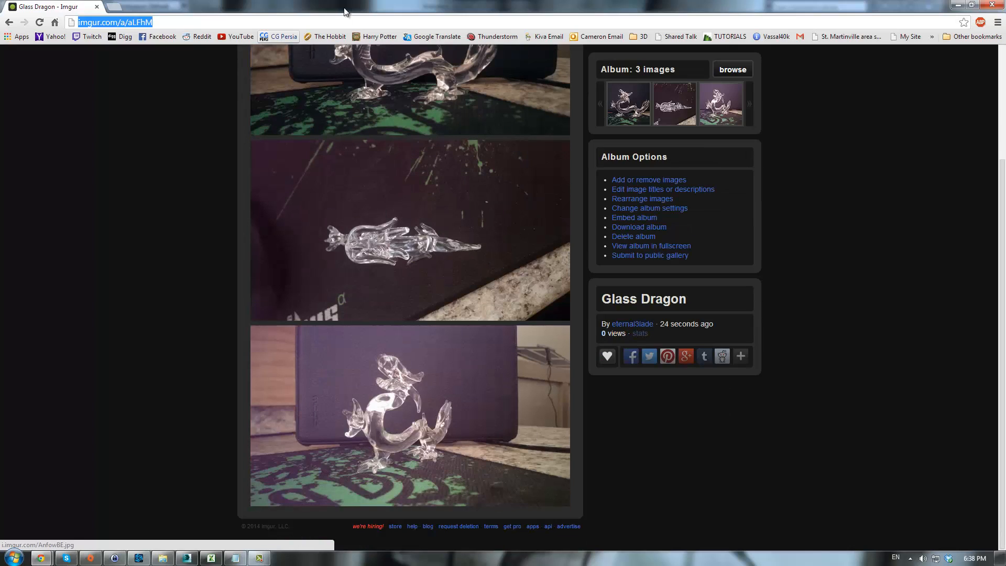
- Bring up Notepad showing the album URL, move it, and close it without saving
click(237, 559)
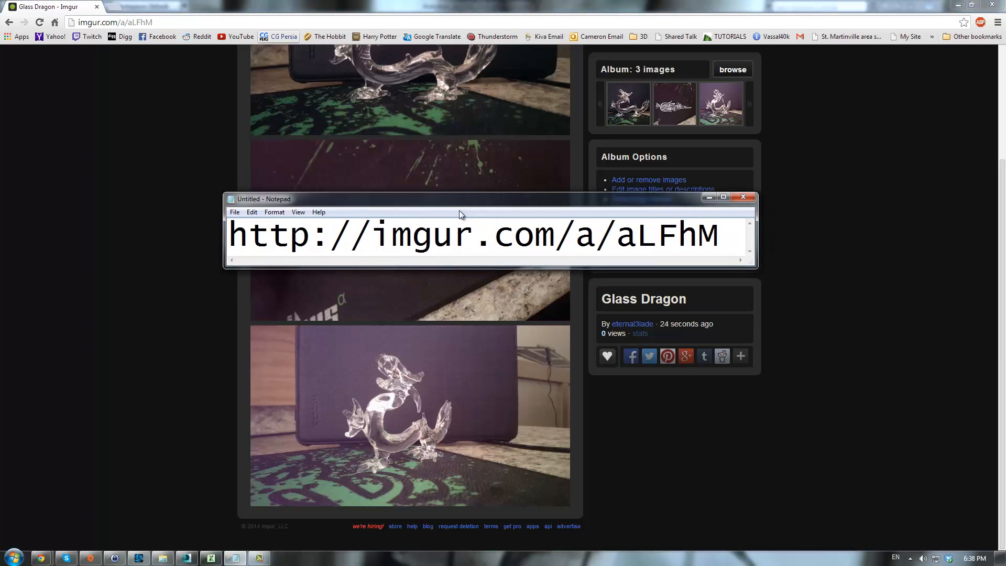
drag(459, 209, 491, 269)
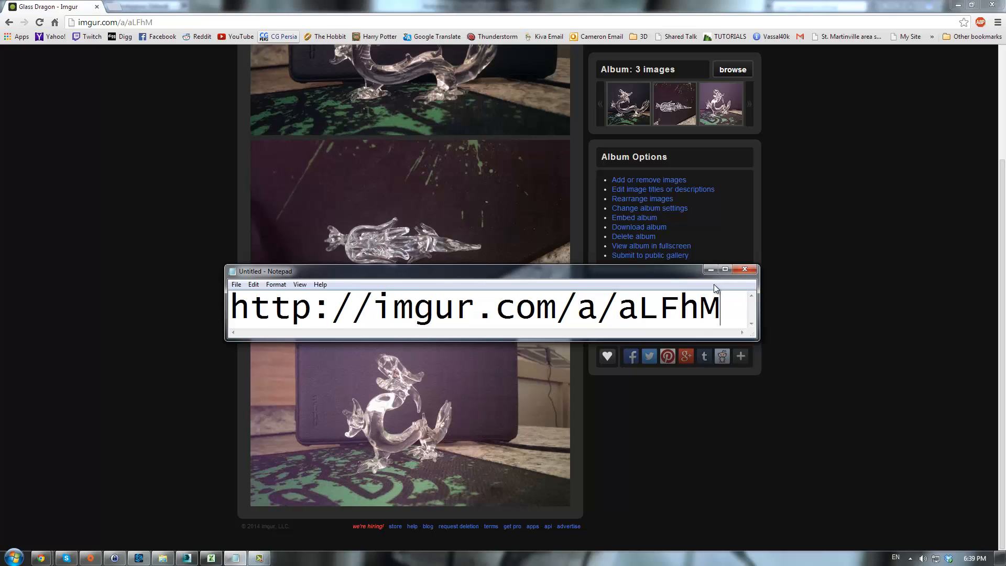
click(743, 270)
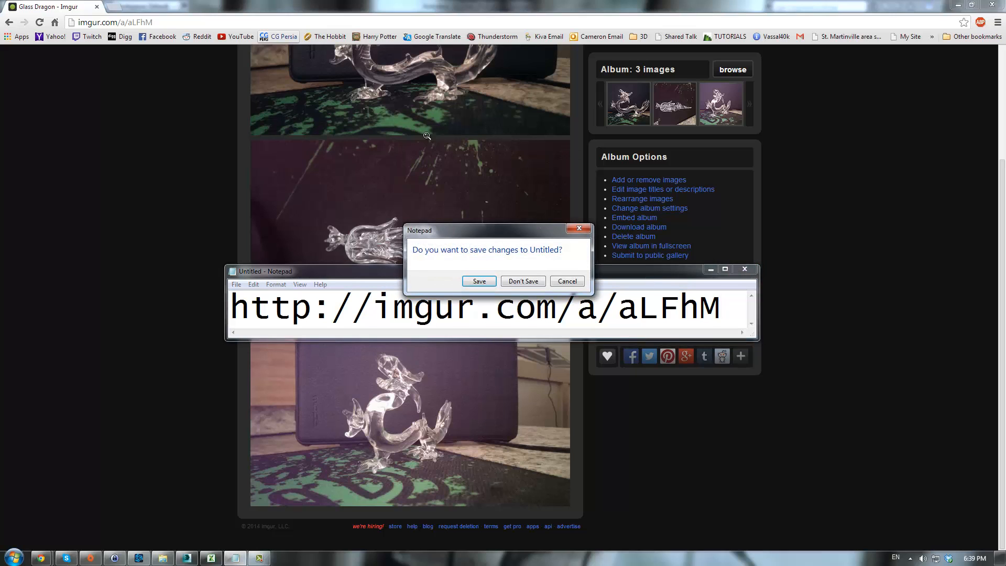
click(523, 281)
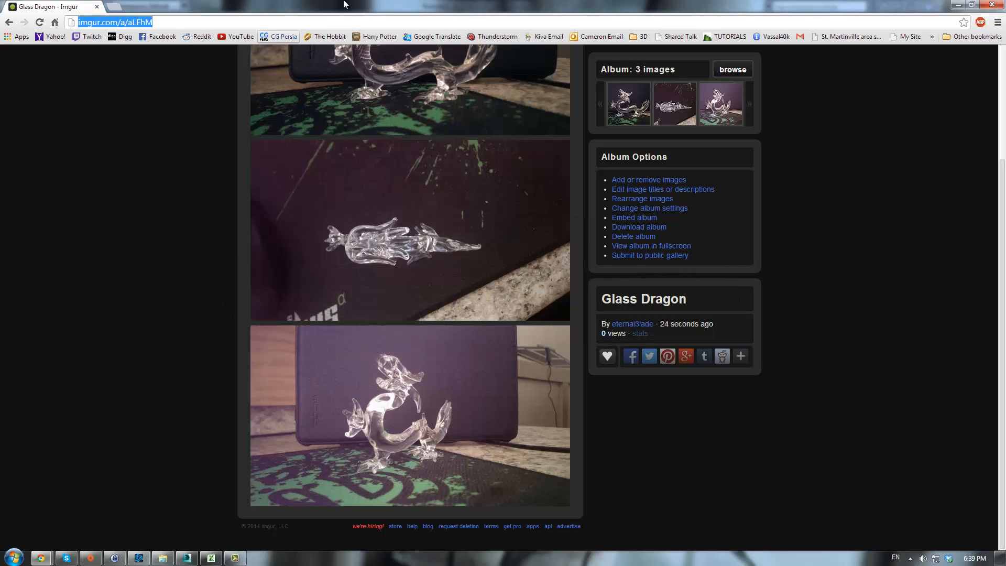
- Open the first dragon photo at full size and choose to save the image
scroll(417, 237, up, 1)
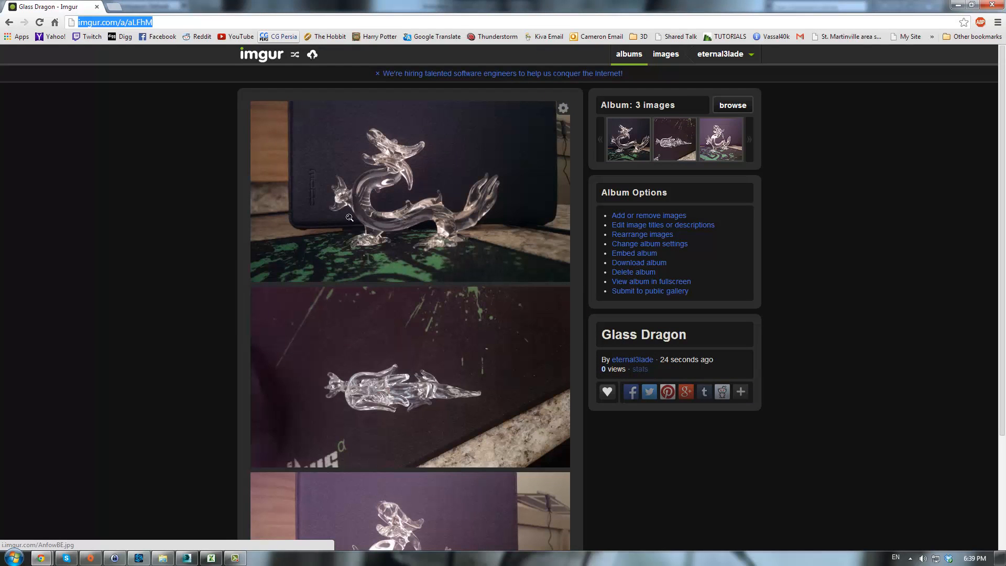
click(425, 188)
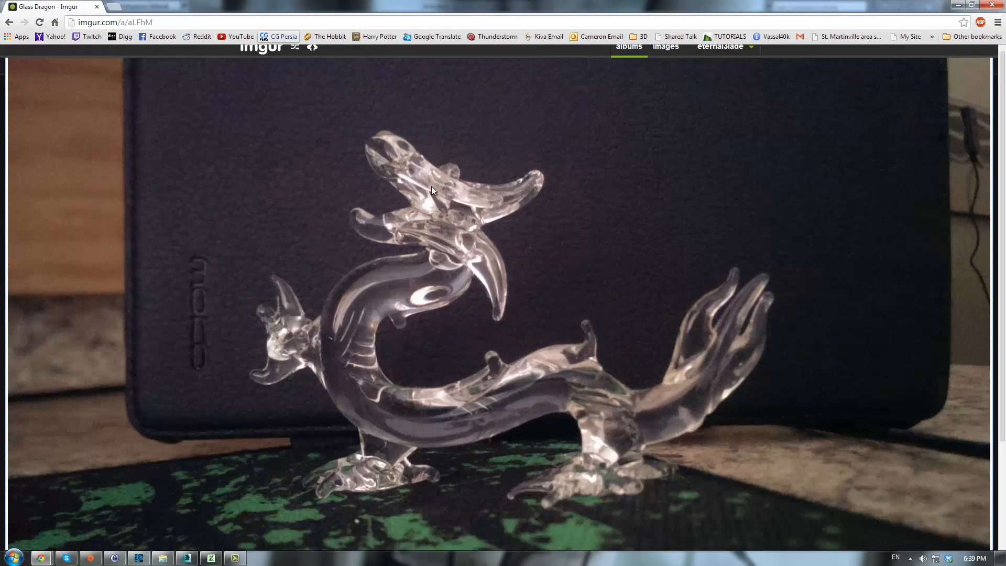
right_click(432, 186)
click(467, 194)
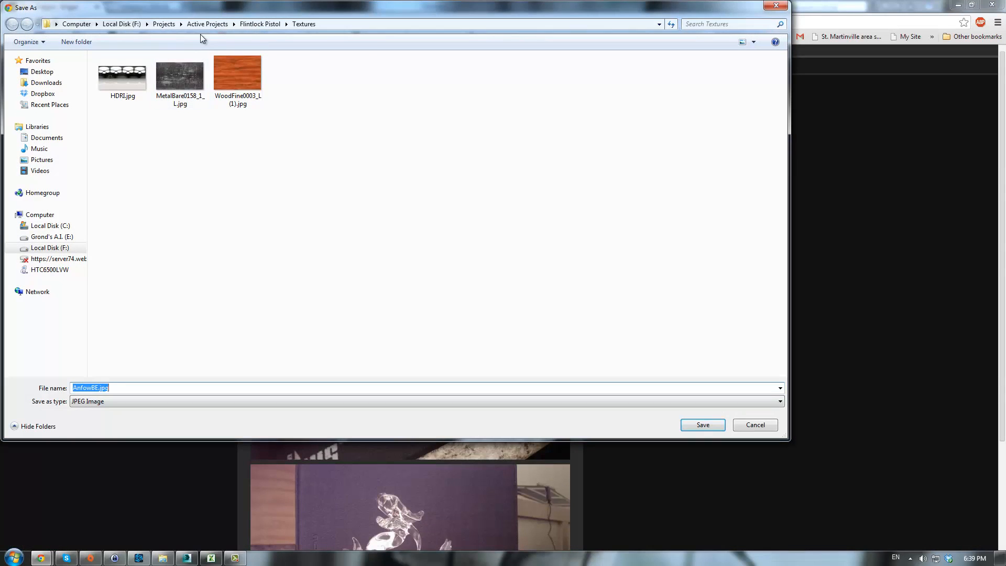
- Create a new folder named Glass Dragon in Active Projects and open it
click(213, 25)
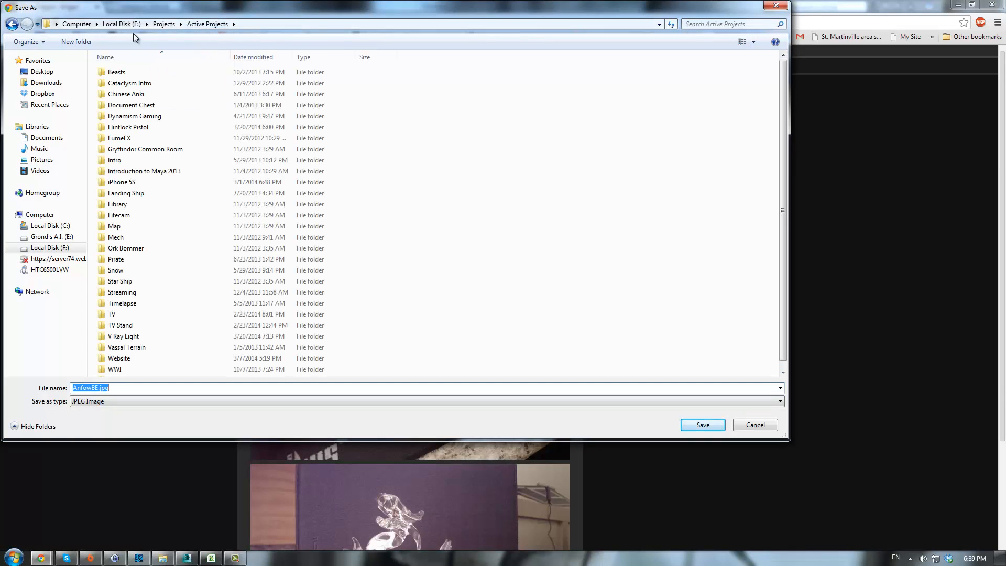
click(76, 42)
text(Glass Dragon)
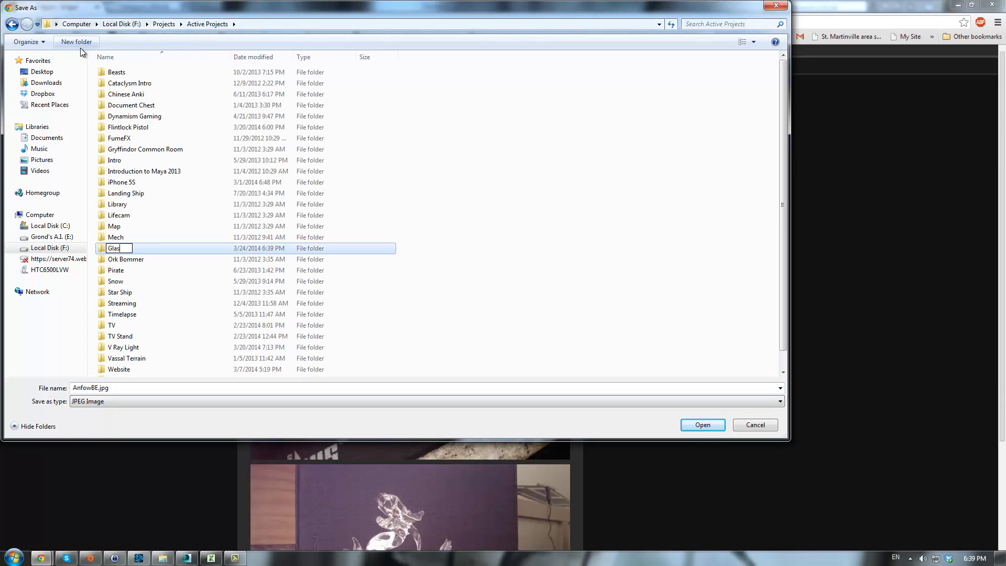
key(Return)
key(Return)
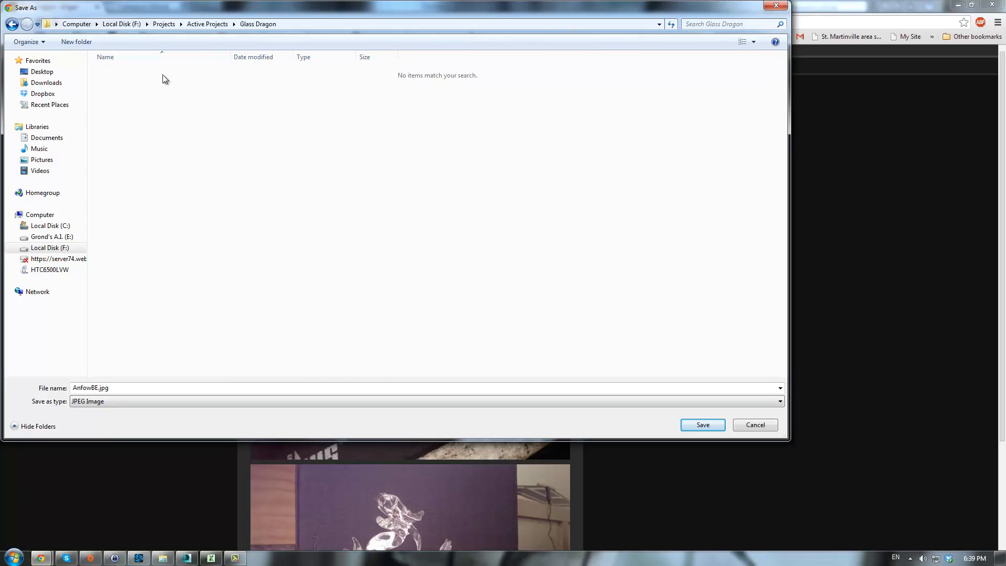
- Create a Ref subfolder inside Glass Dragon and open it
click(85, 44)
text(Ref)
key(Return)
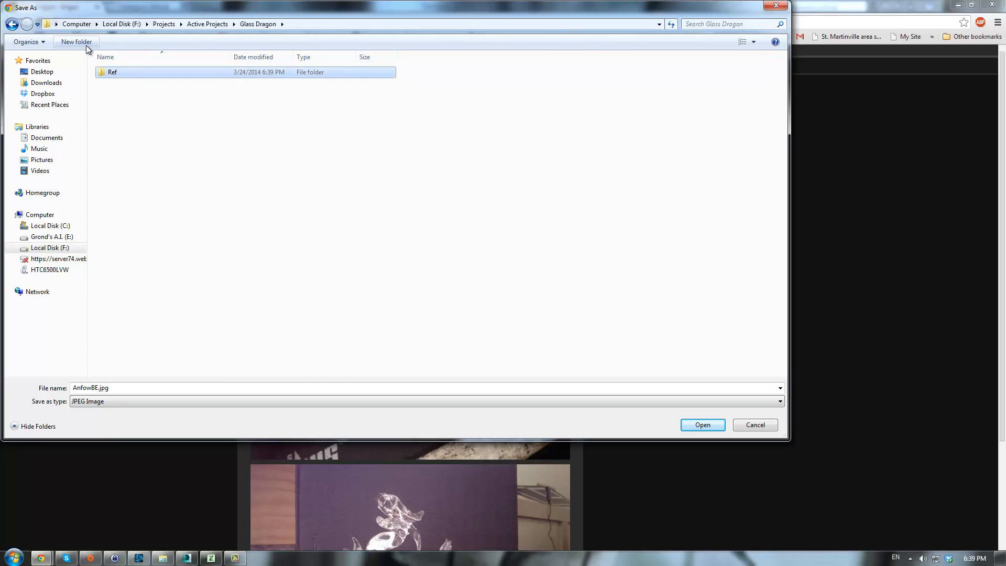
key(Return)
- Save the image as Glass Dragon Side
click(122, 390)
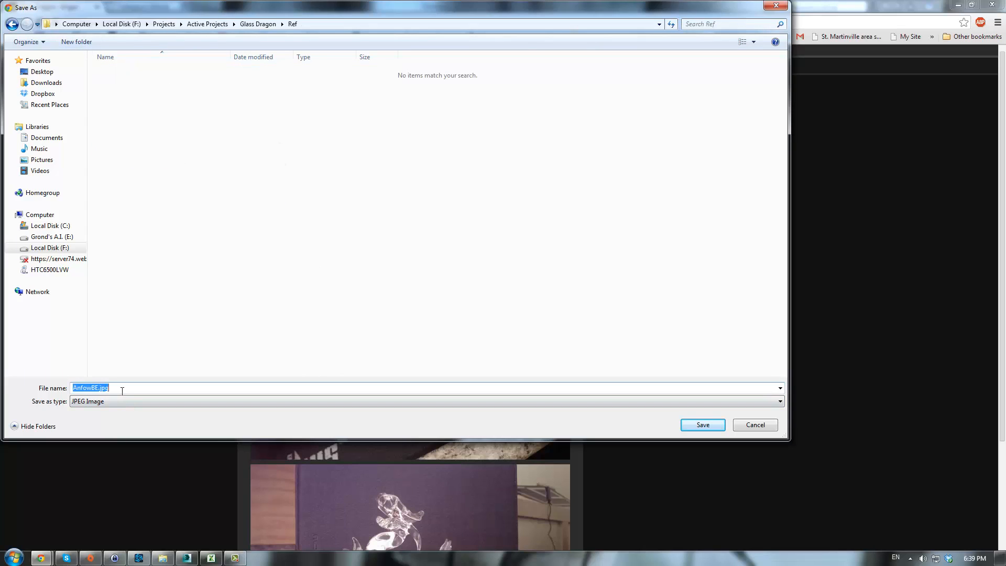
text(Glass Dragon)
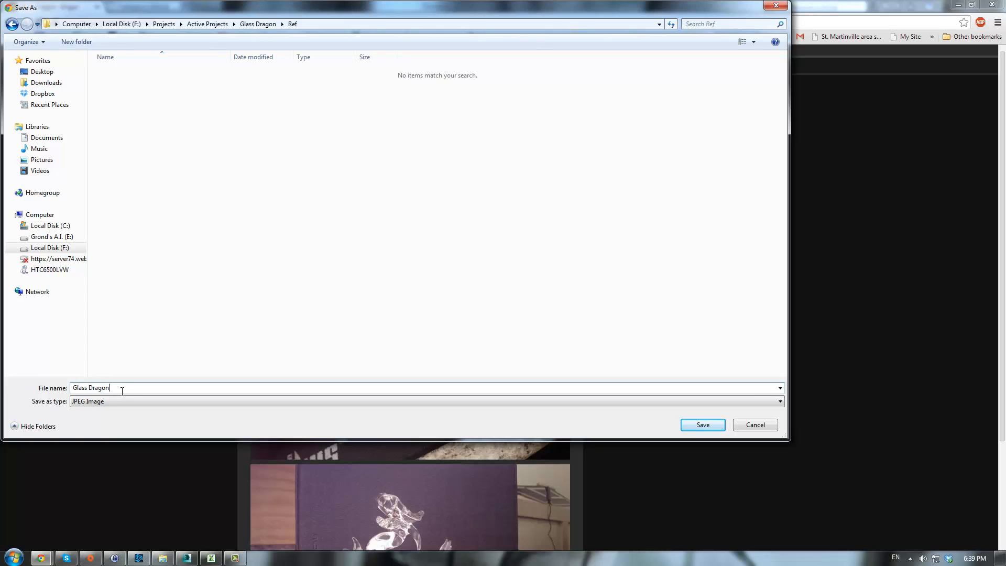
text( Side)
key(Return)
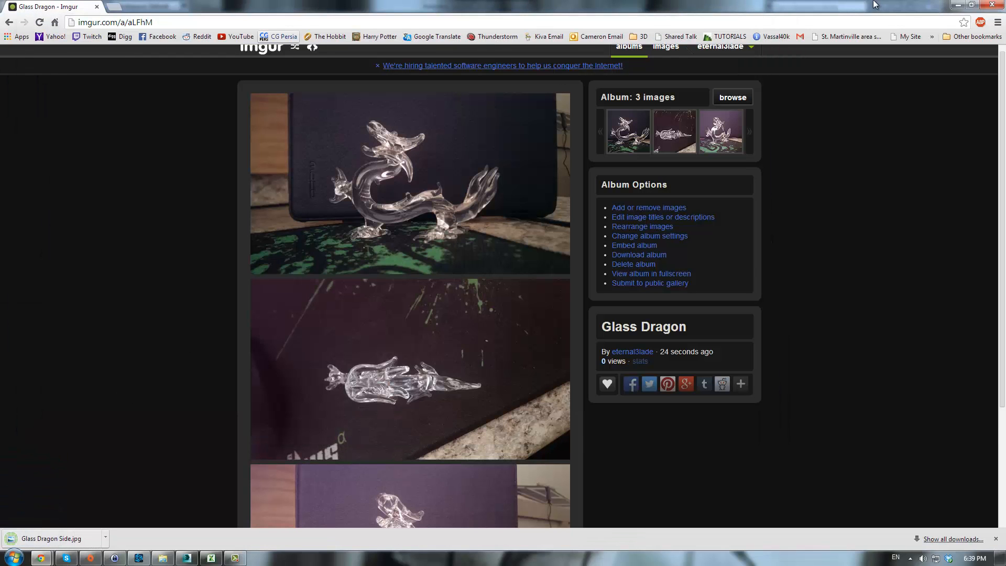
- Switch to 3ds Max and create a plane in the Left viewport about 125 by 227 units
drag(831, 5, 1005, 10)
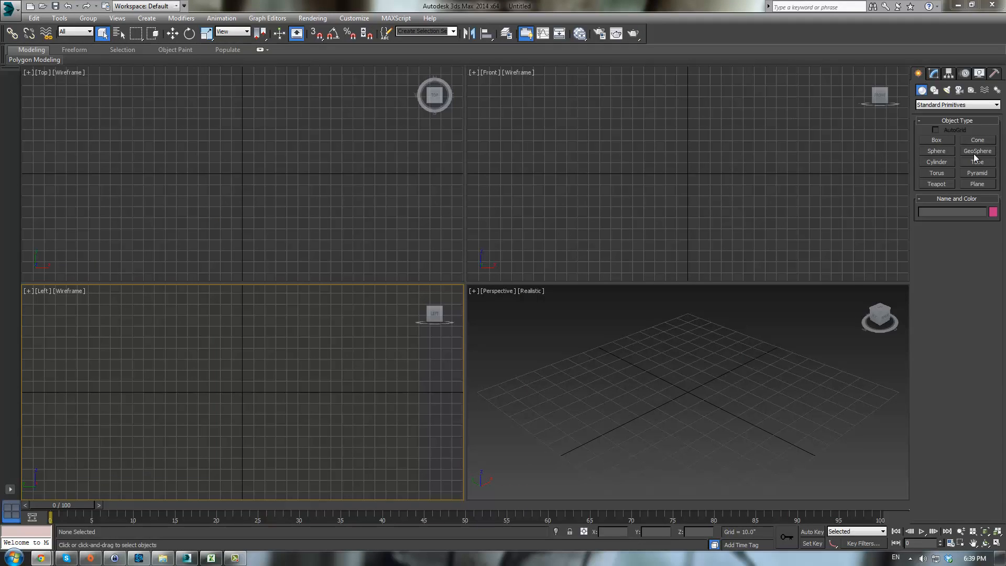
click(977, 183)
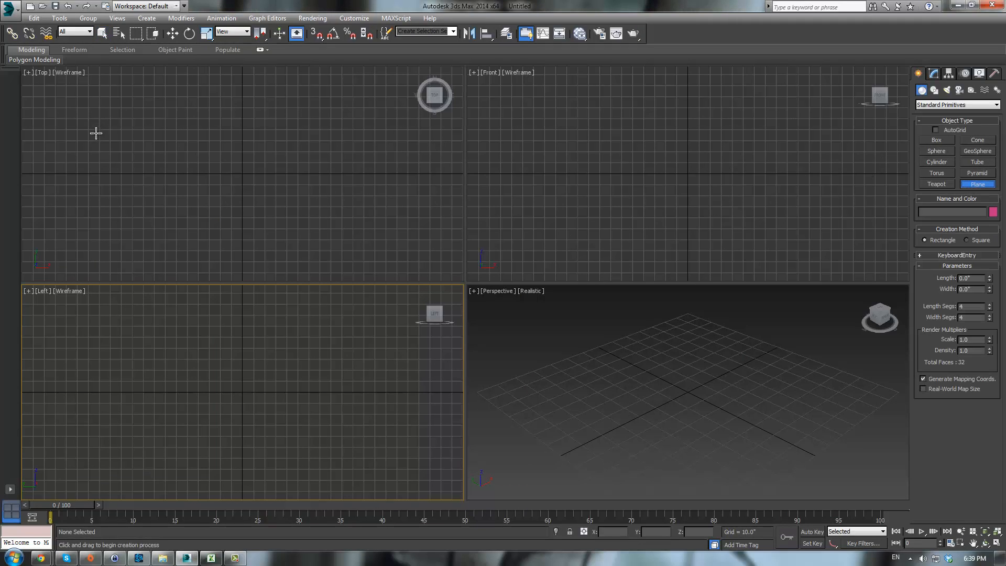
drag(113, 320, 180, 362)
drag(362, 458, 363, 458)
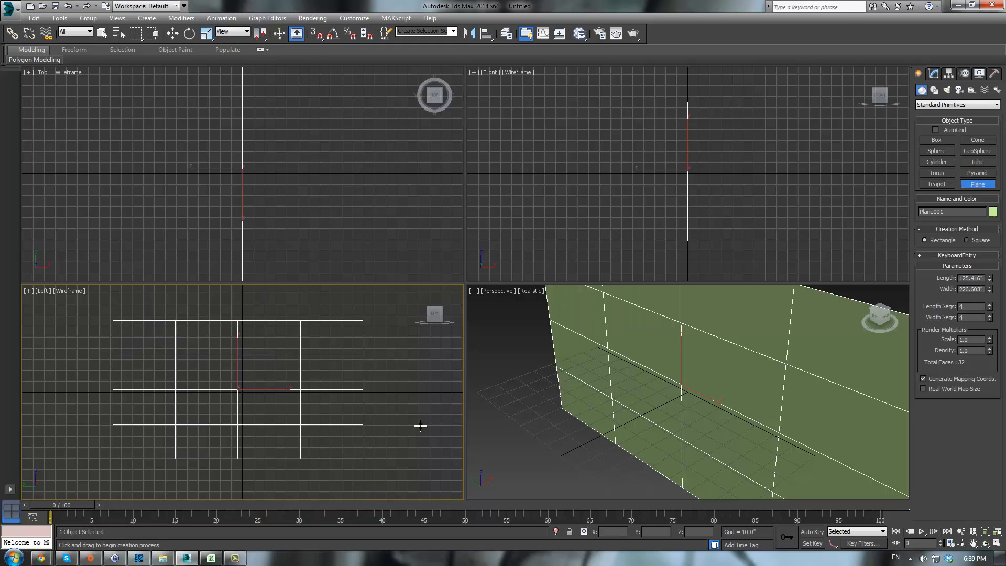
- Set the plane's length and width segments to 1 and exit plane creation
mouse_move(989, 308)
mouse_down()
mouse_move(991, 361)
mouse_move(989, 317)
mouse_up()
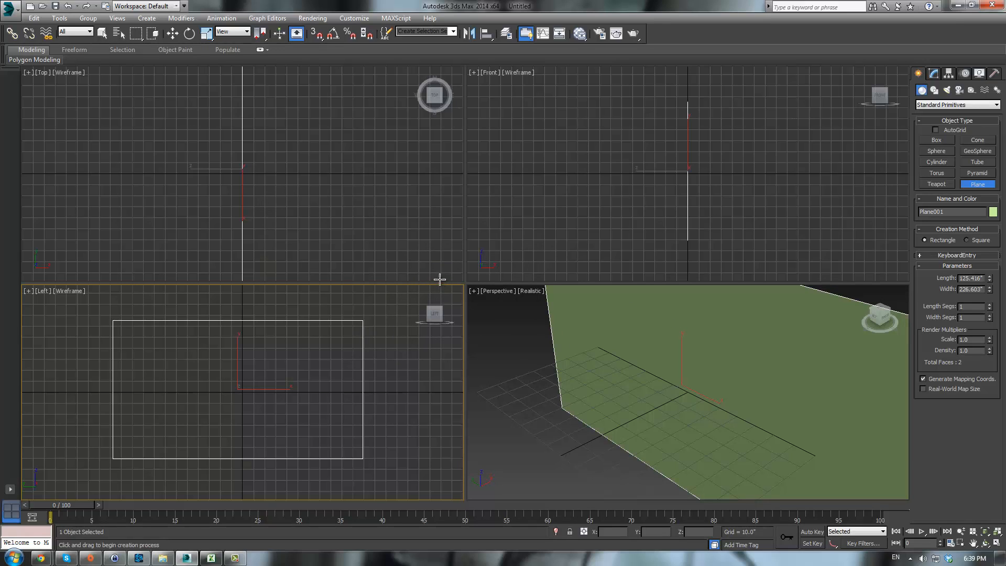
right_click(387, 341)
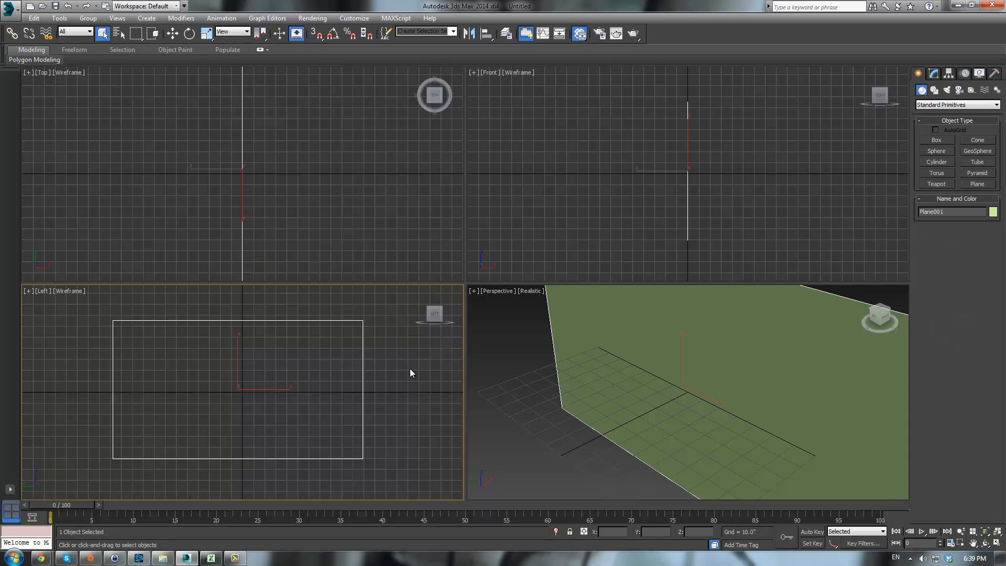
- Open the Slate Material Editor and enlarge its window across the screen
key(m)
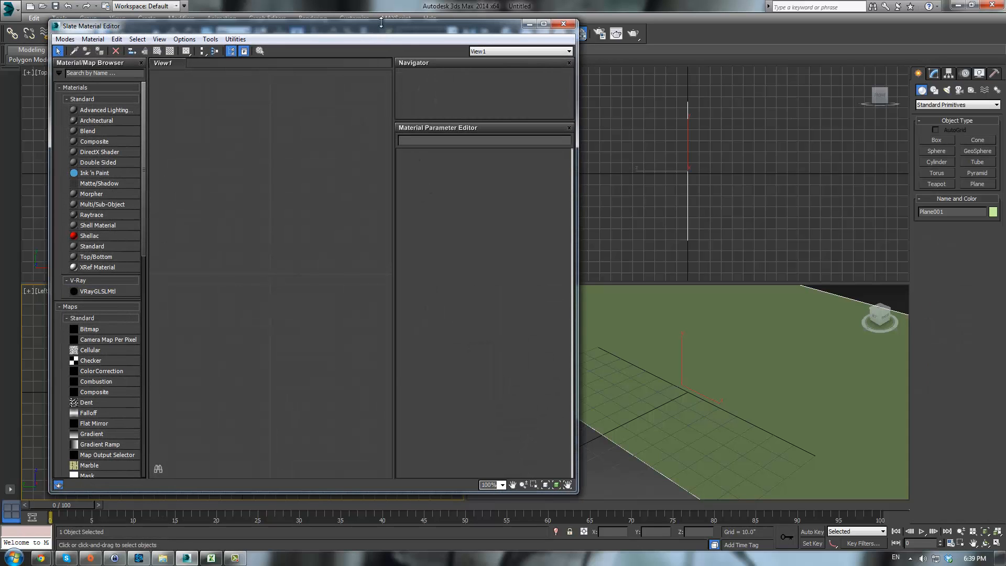
drag(420, 38, 675, 64)
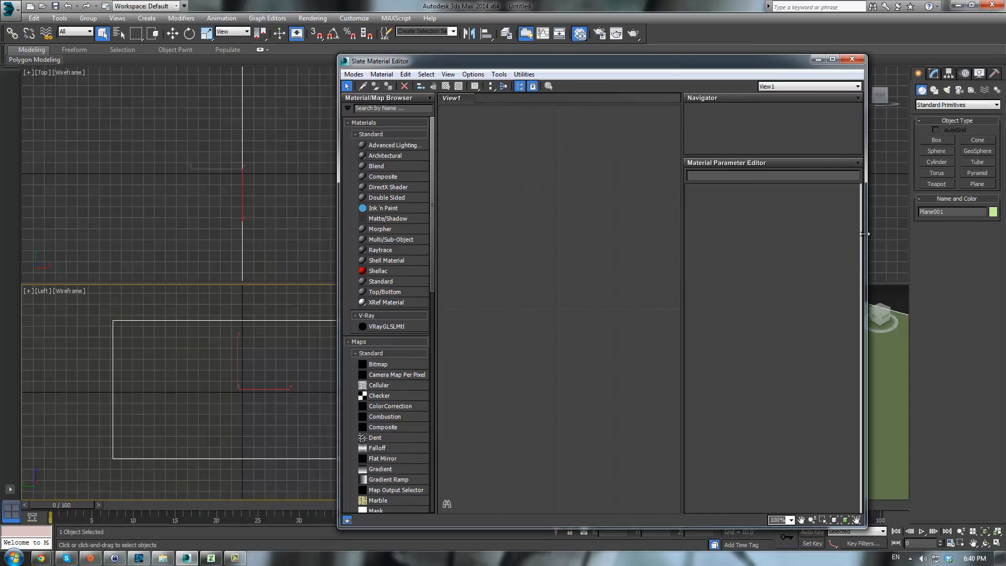
drag(863, 234, 991, 233)
drag(337, 220, 103, 208)
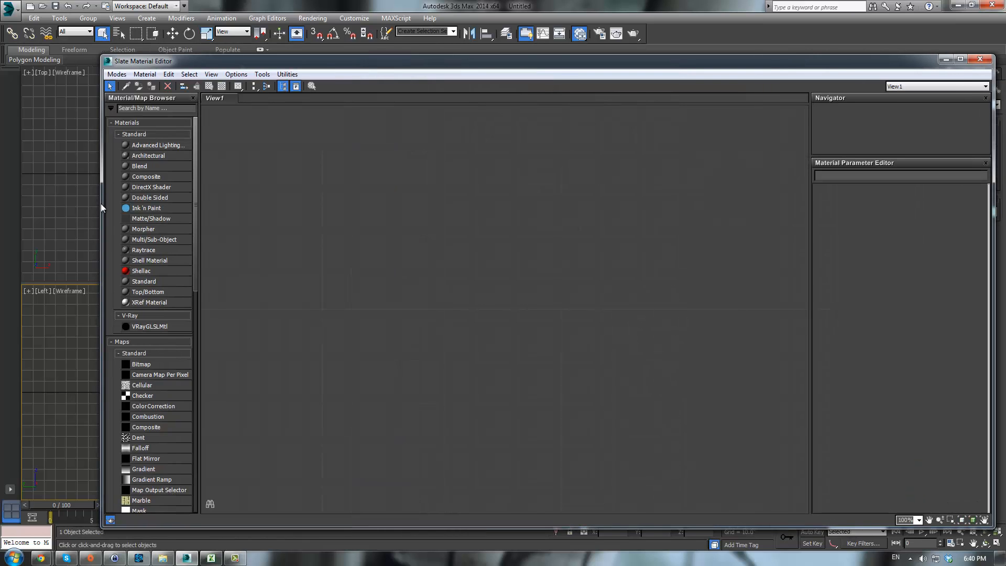
- Browse the materials and maps listed in the Material/Map Browser
scroll(156, 325, down, 10)
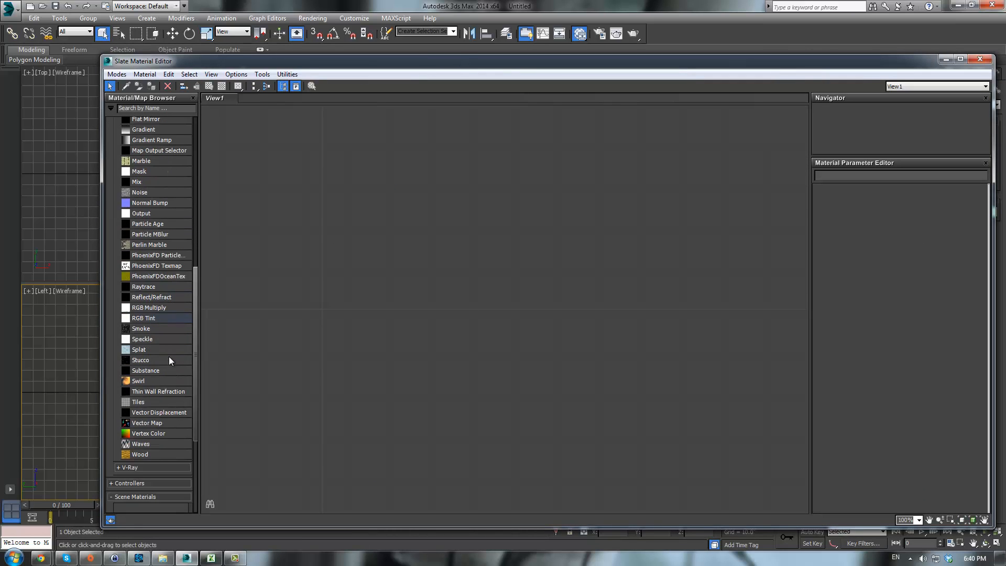
scroll(177, 354, up, 7)
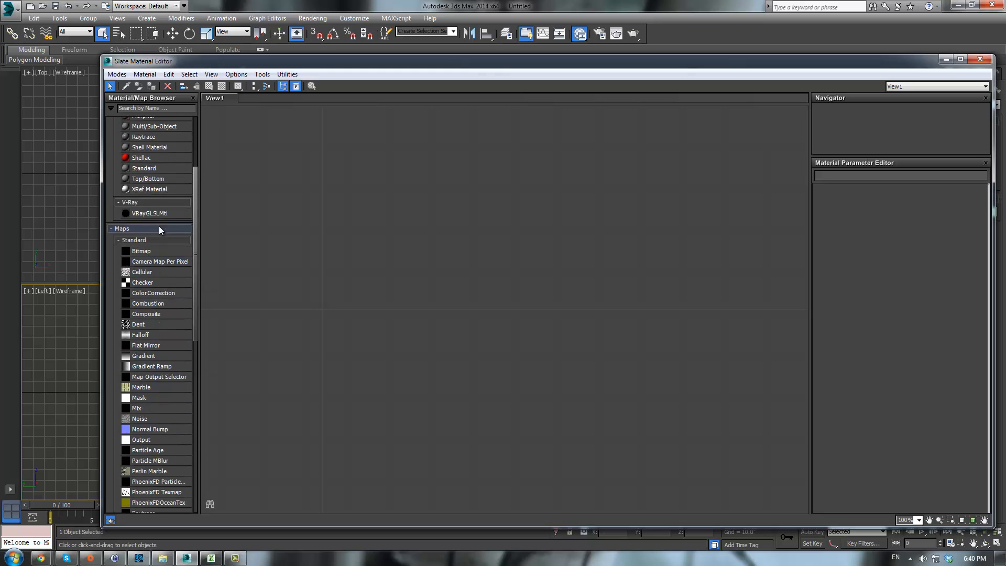
click(142, 202)
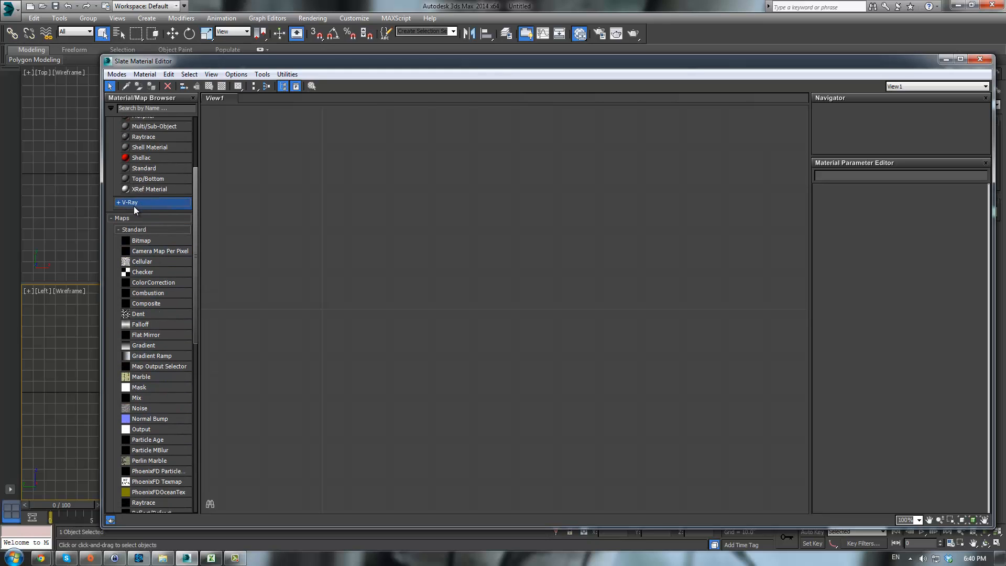
click(134, 204)
scroll(152, 225, up, 5)
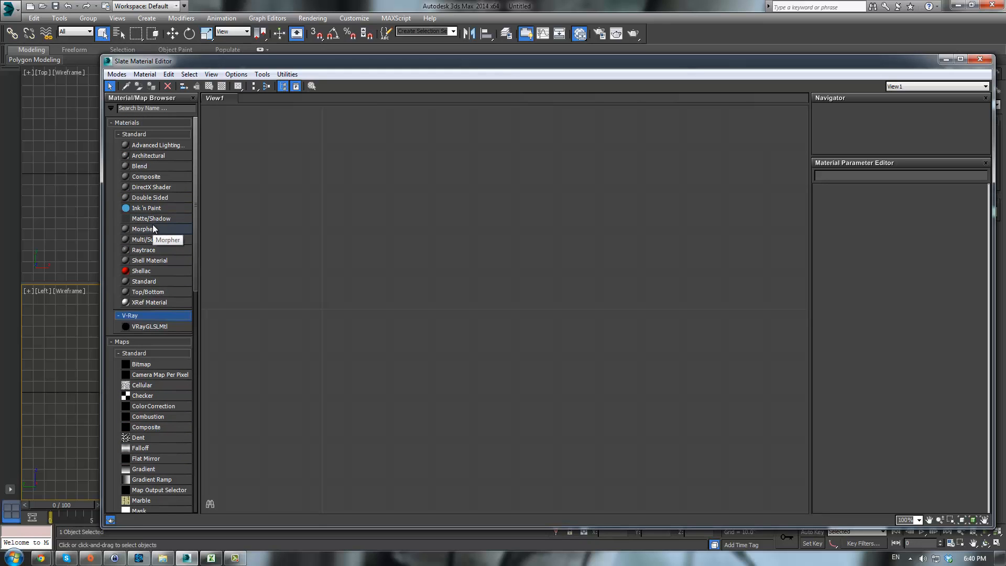
scroll(216, 243, down, 2)
click(979, 59)
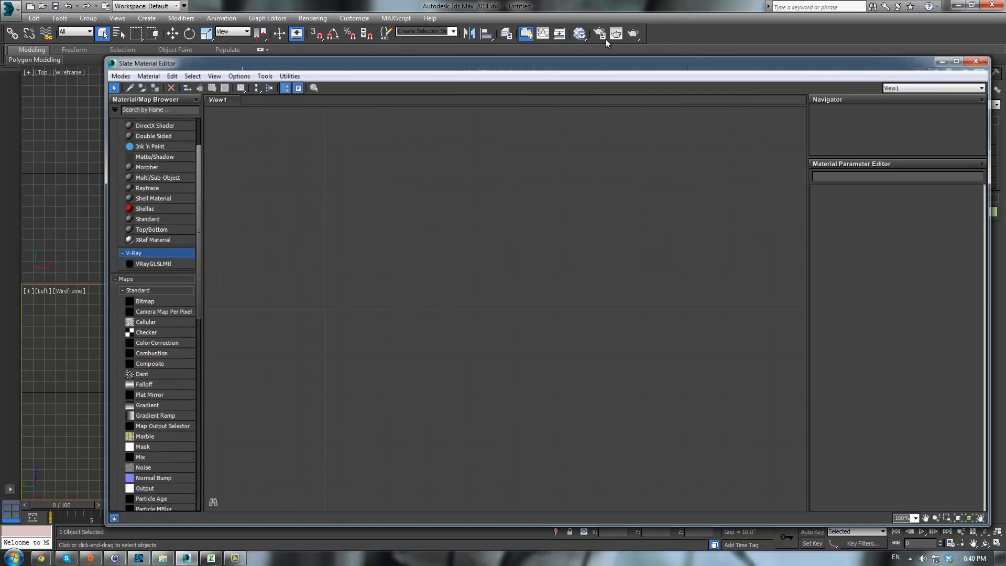
- Assign V-Ray Adv 2.40.04 as the production renderer in Render Setup
click(599, 33)
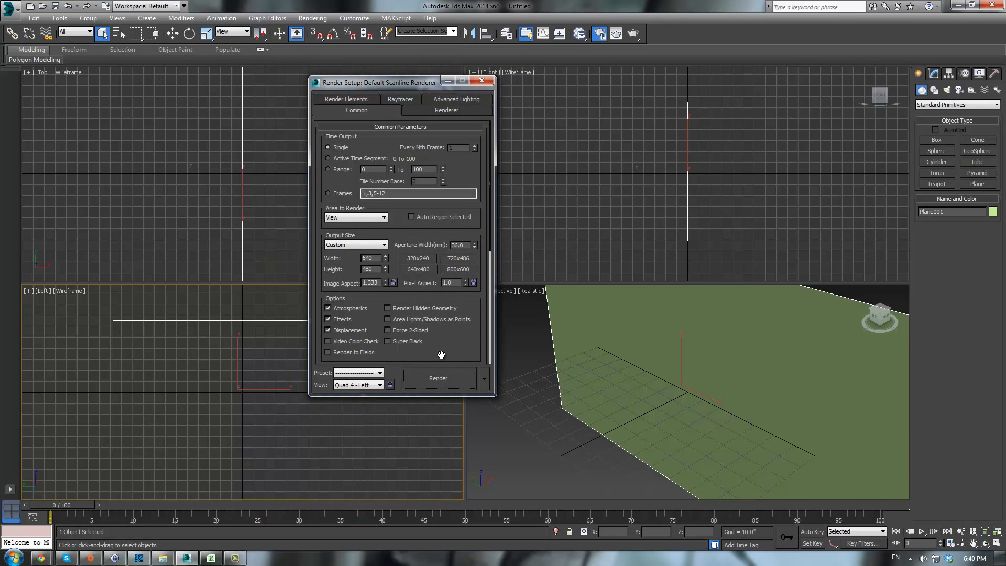
scroll(439, 353, down, 5)
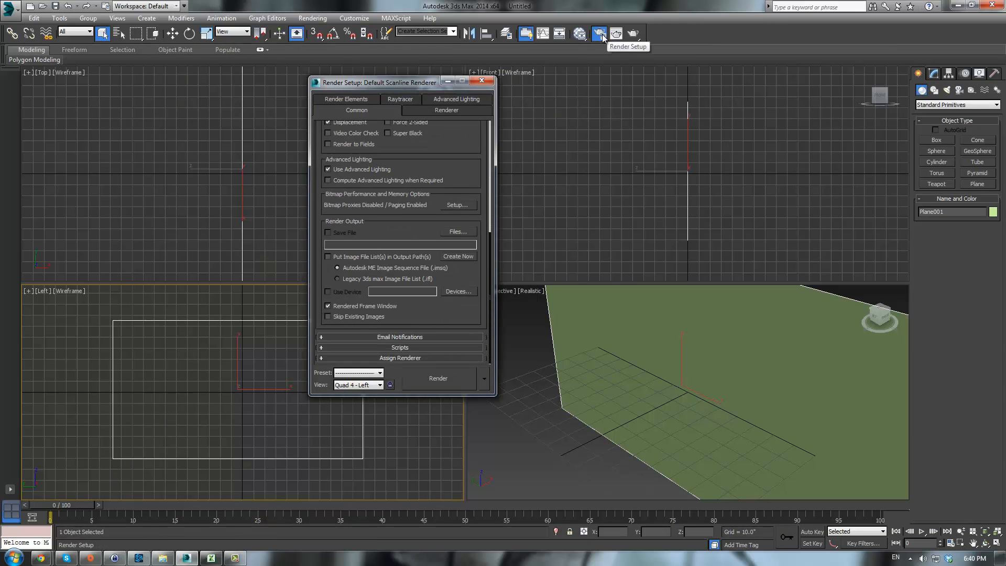
click(406, 358)
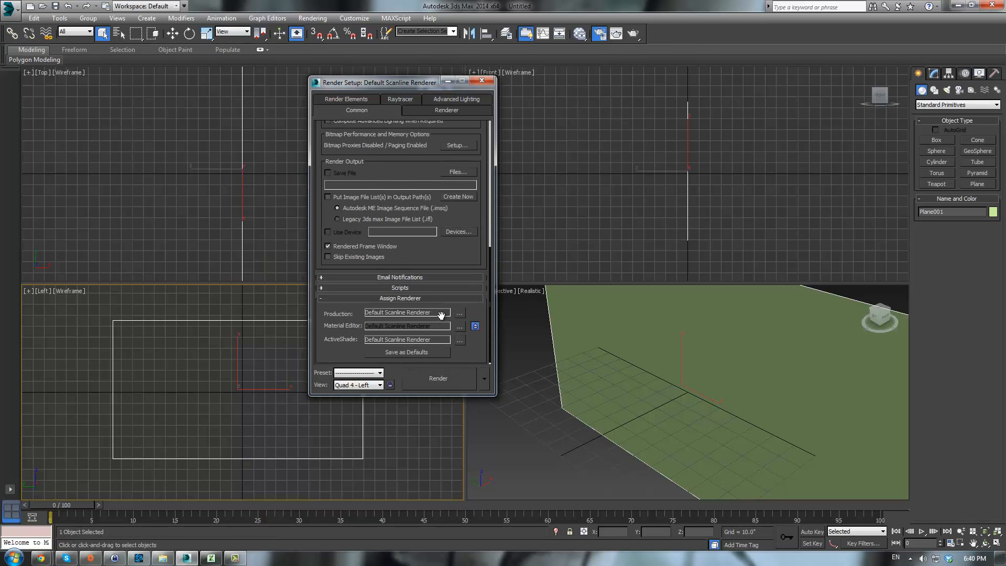
click(461, 314)
click(353, 194)
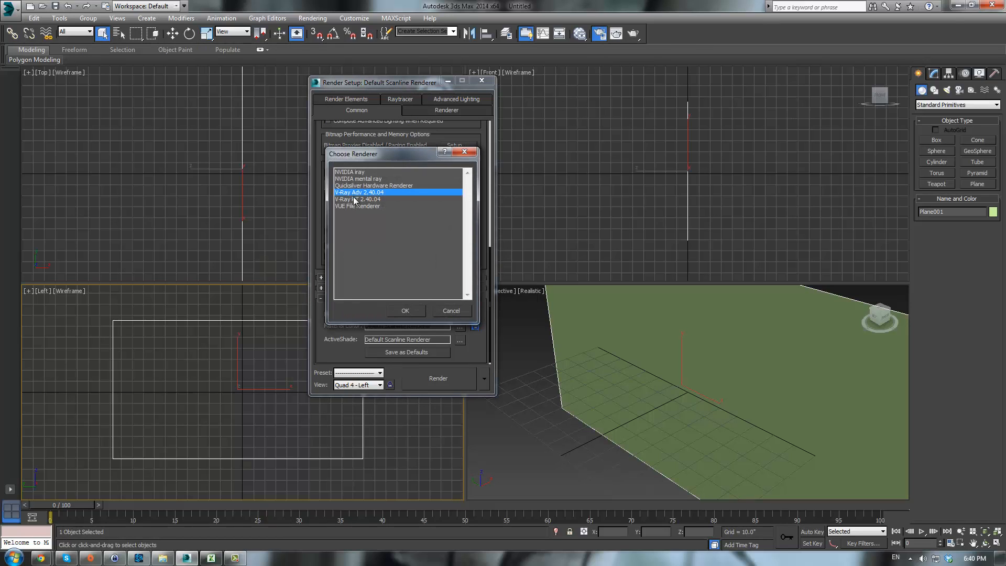
click(406, 311)
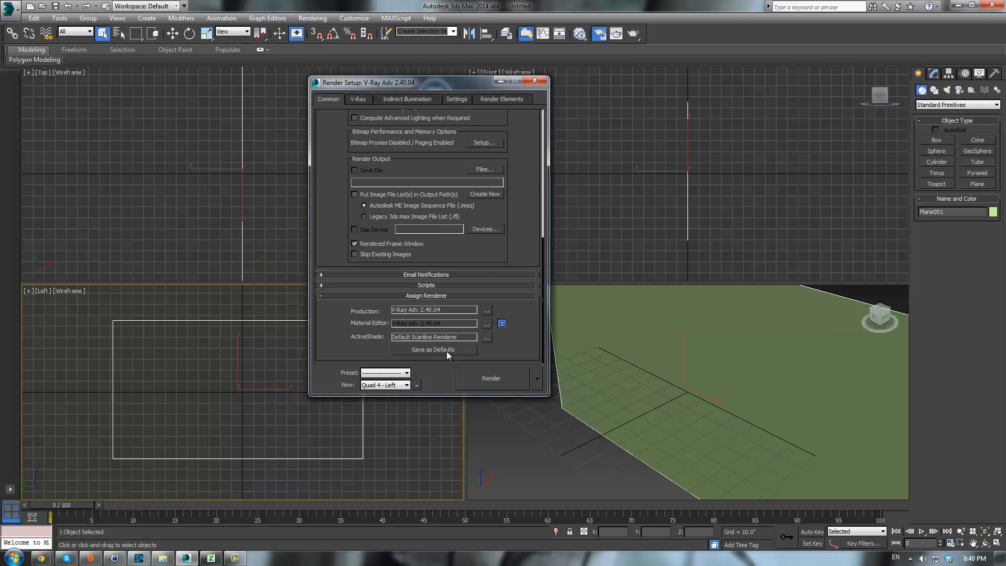
- Save the V-Ray renderer assignment as the default and lock the Material Editor renderer to the production renderer
click(446, 351)
click(519, 317)
- Set the V-Ray system dynamic memory limit to 3100 MB in the render settings
click(358, 99)
click(455, 99)
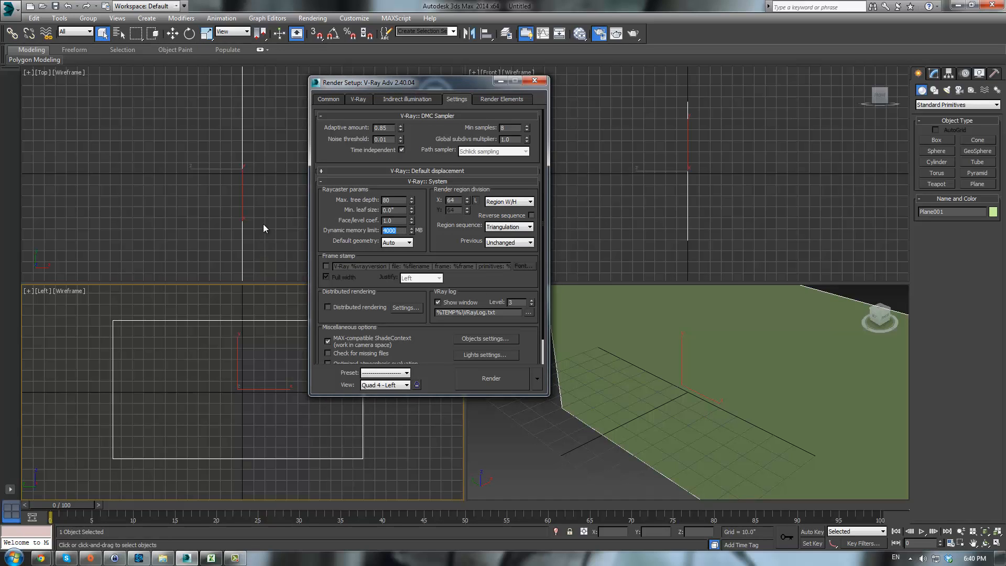
text(3100)
double_click(460, 200)
click(402, 101)
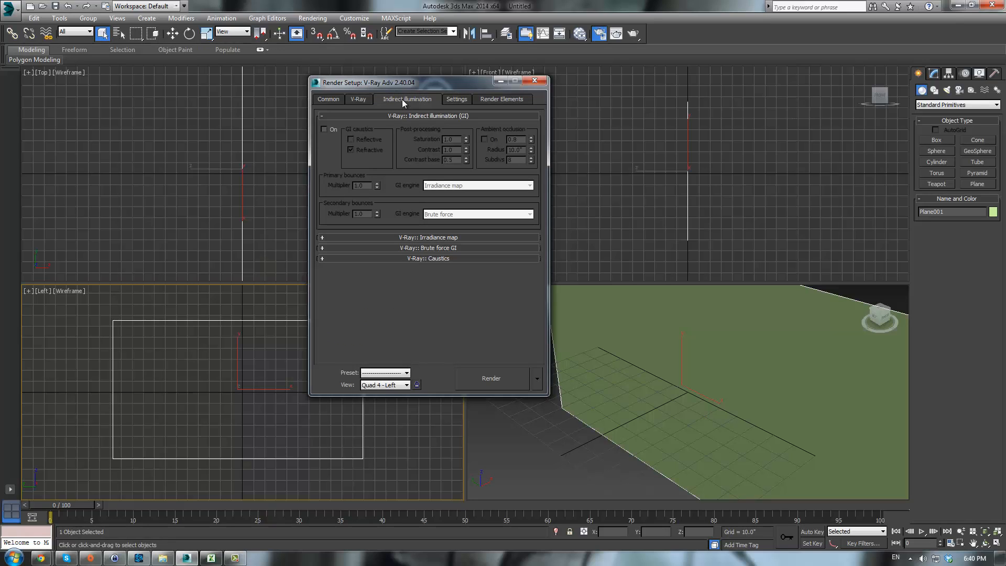
- Turn on V-Ray global illumination with Light cache as the secondary bounce engine, then close Render Setup
click(323, 129)
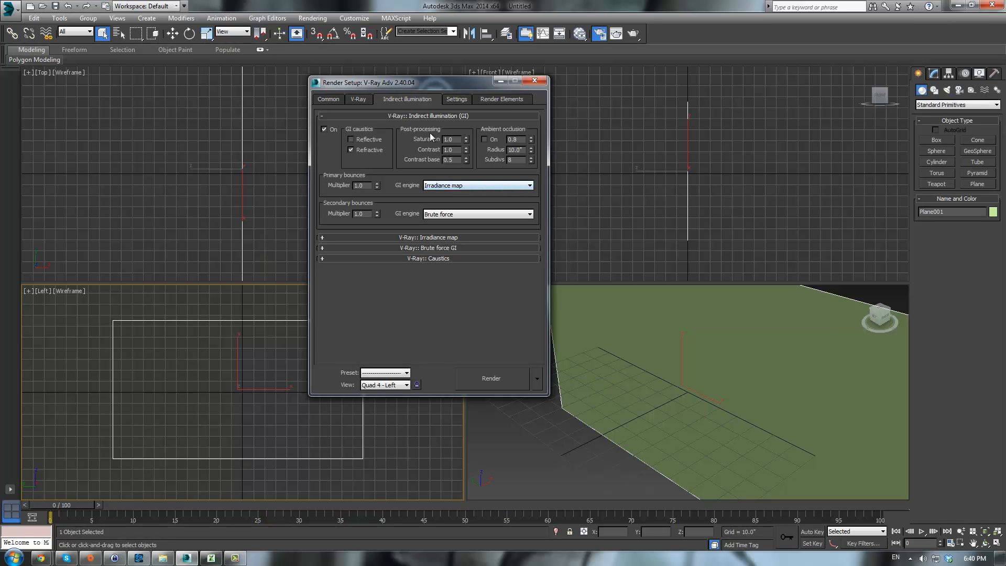
click(444, 186)
click(444, 213)
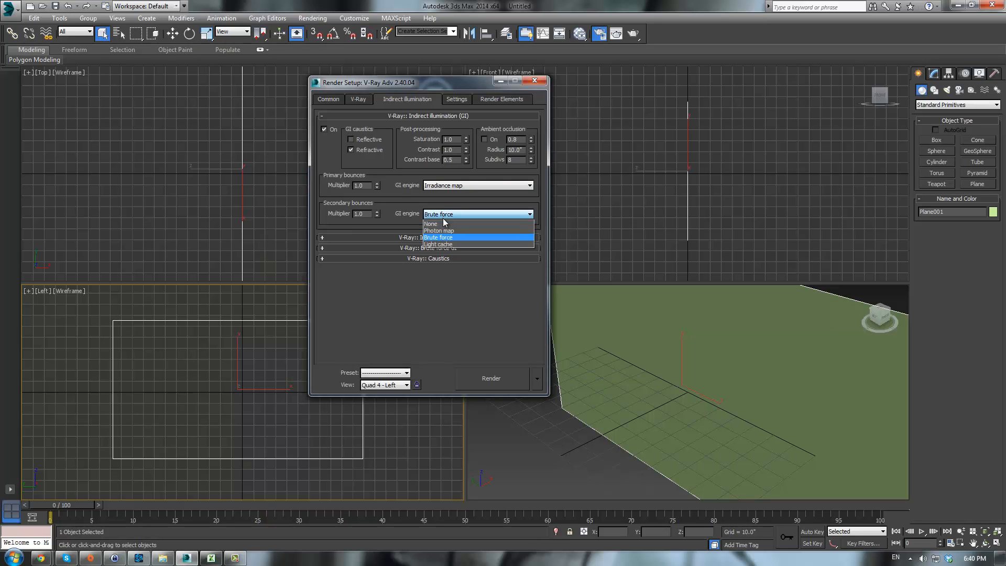
click(445, 244)
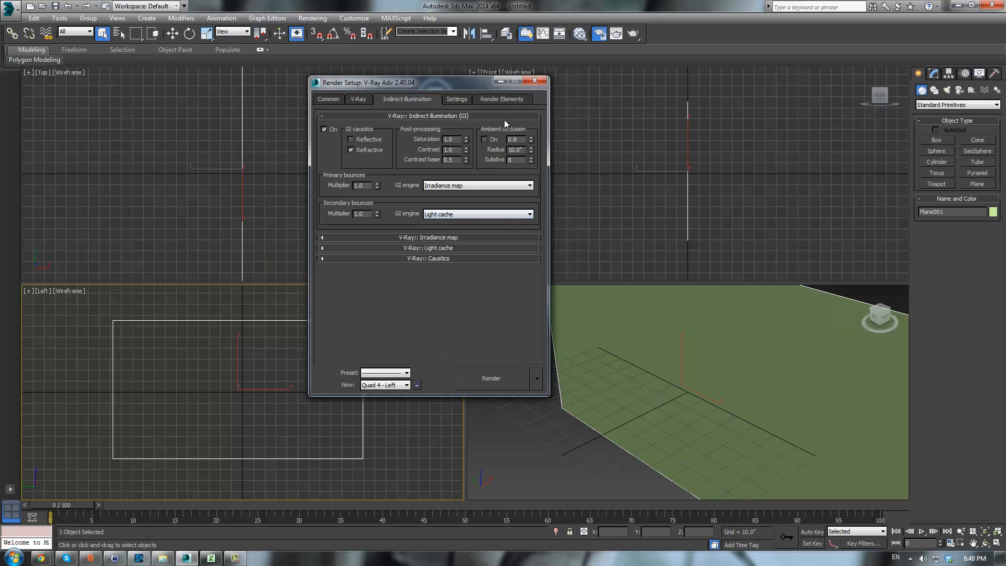
click(359, 100)
click(322, 101)
click(533, 82)
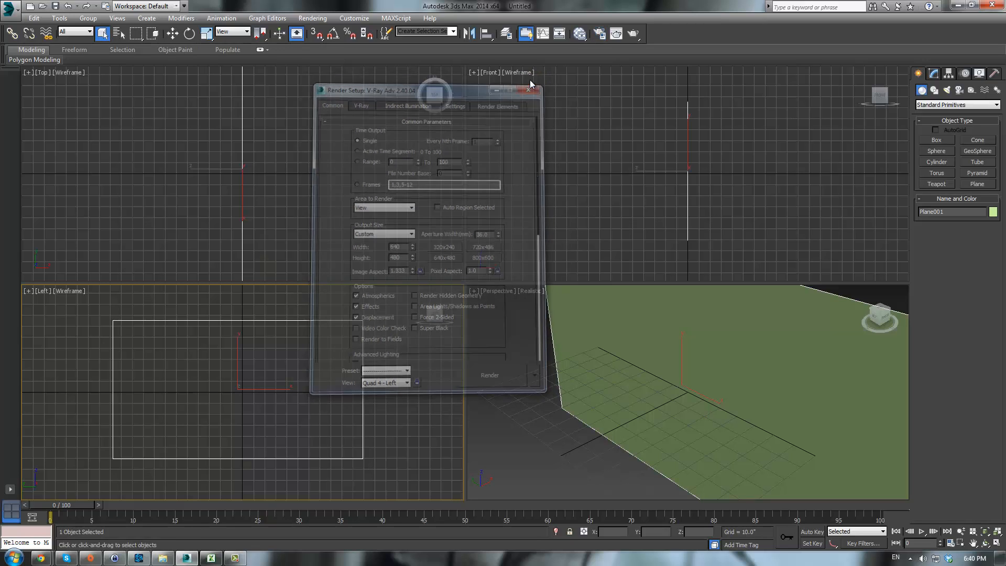
- Open the Slate Material Editor, create a VRayMtl node and add a Bitmap to its diffuse map
key(m)
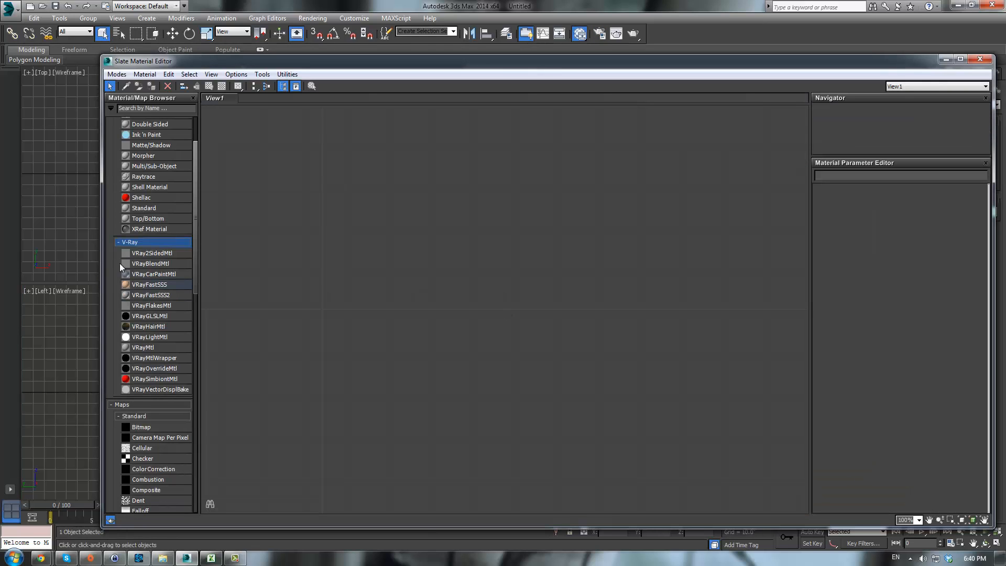
drag(142, 348, 453, 234)
mouse_move(481, 236)
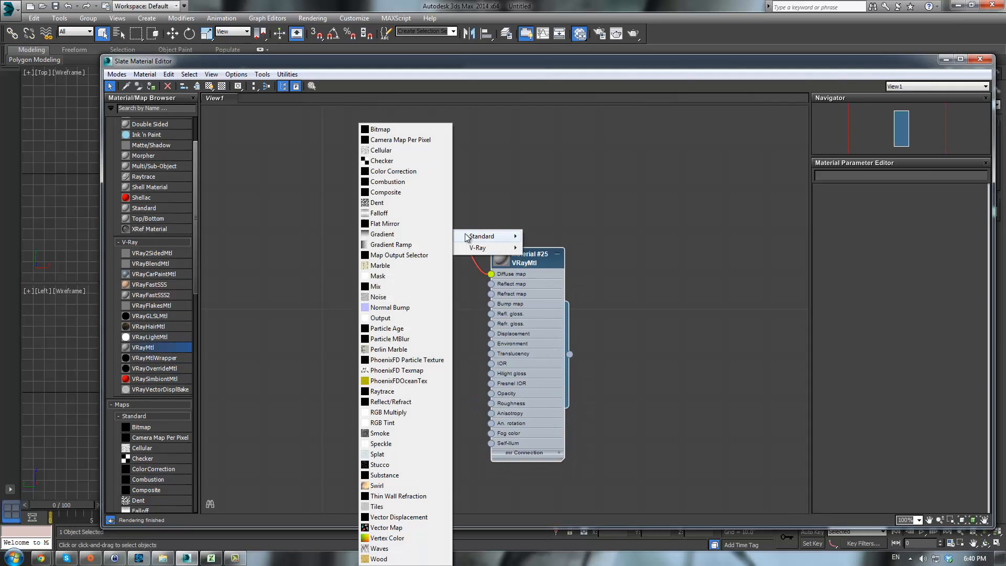
click(380, 130)
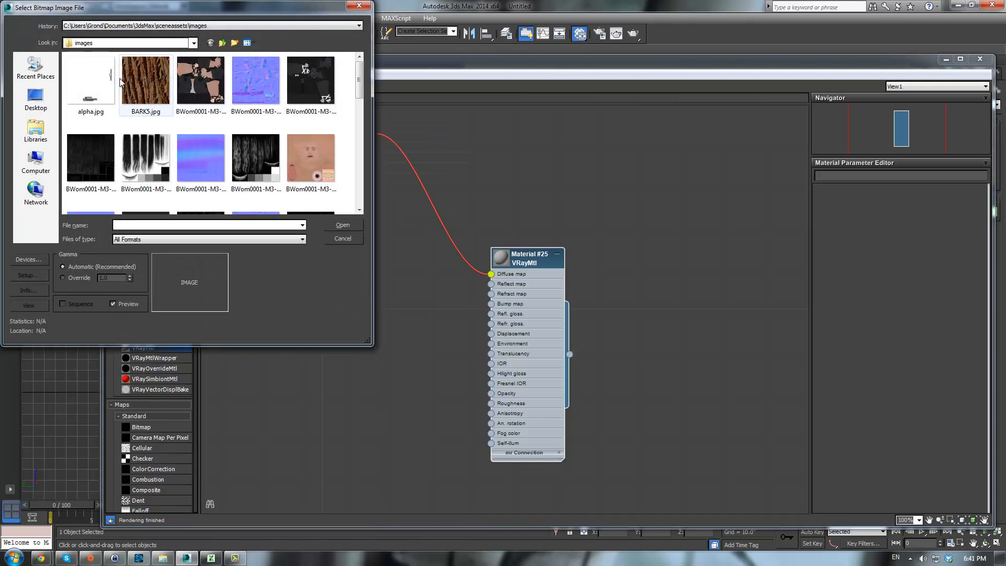
- Load Glass Dragon Side.jpg from the Glass Dragon Ref folder as the bitmap image
click(147, 26)
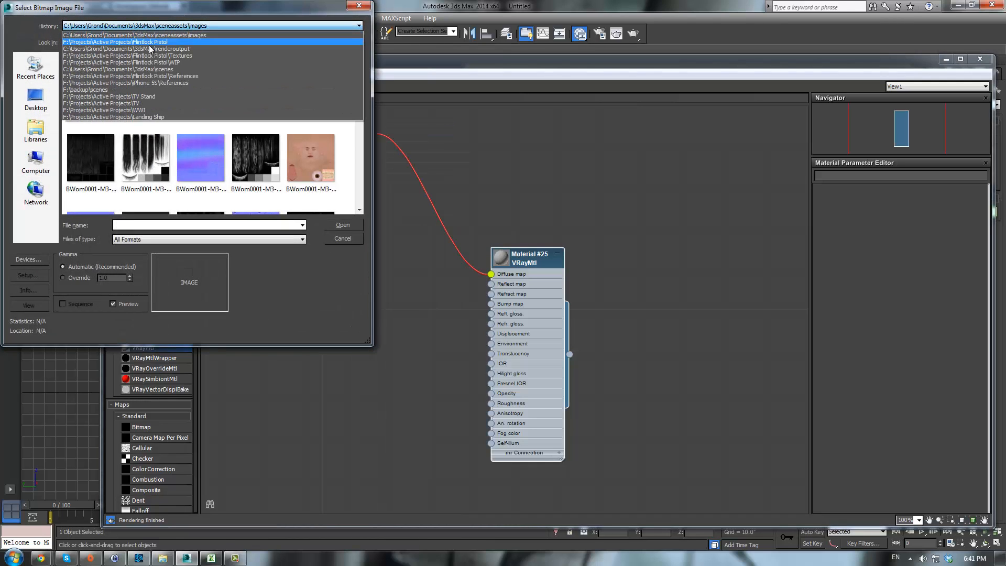
click(117, 42)
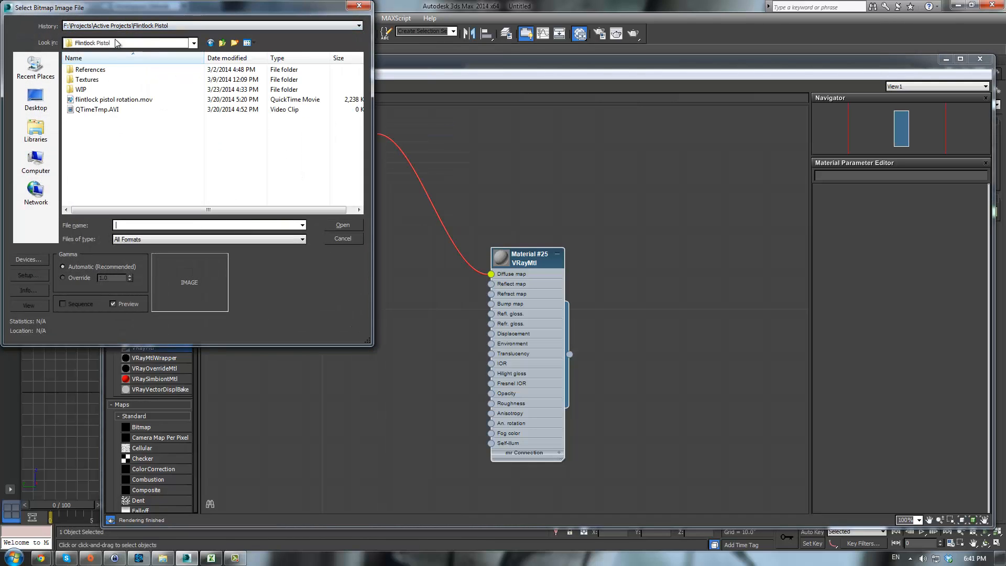
click(222, 43)
scroll(151, 161, down, 4)
scroll(152, 161, up, 4)
click(152, 160)
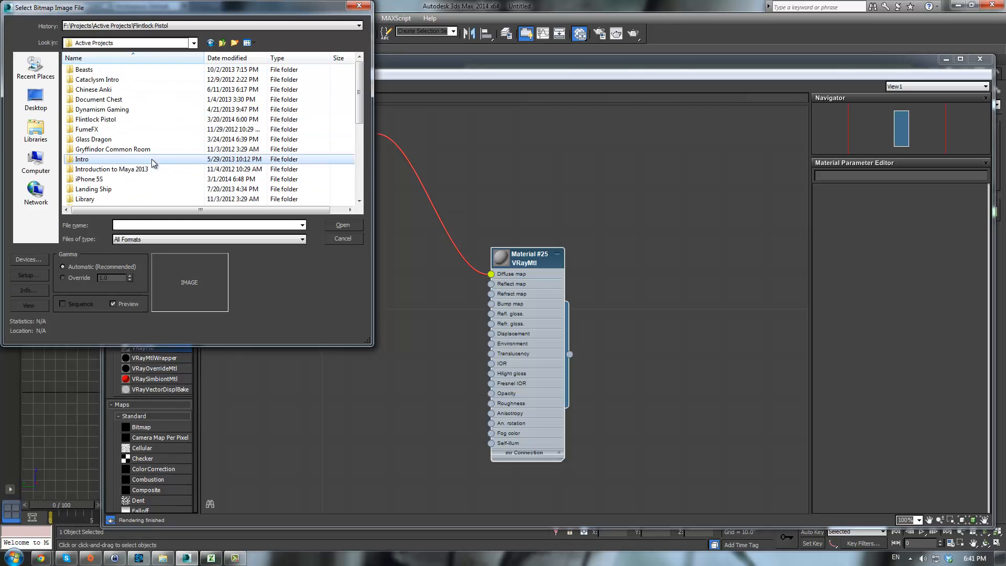
double_click(94, 139)
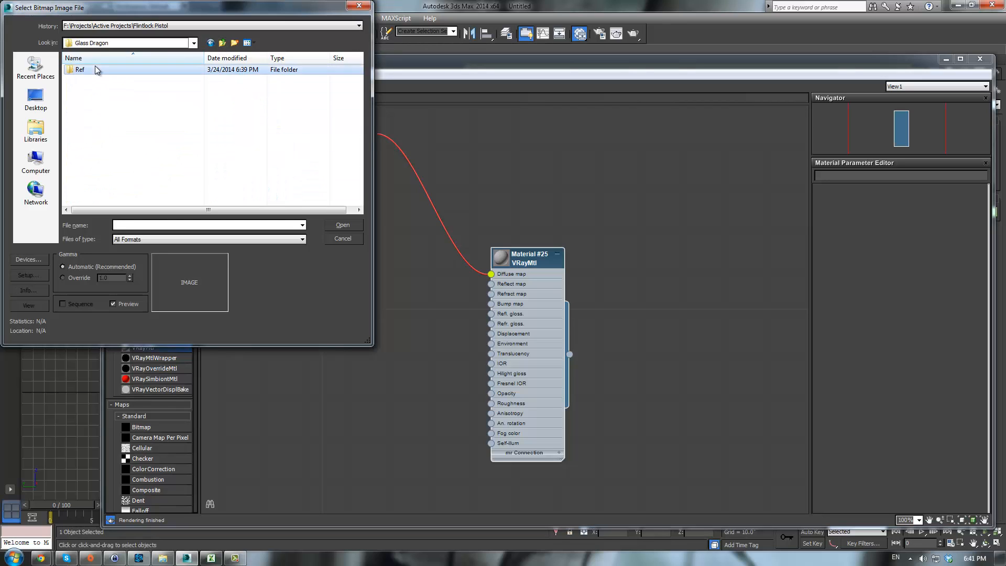
double_click(84, 69)
click(91, 92)
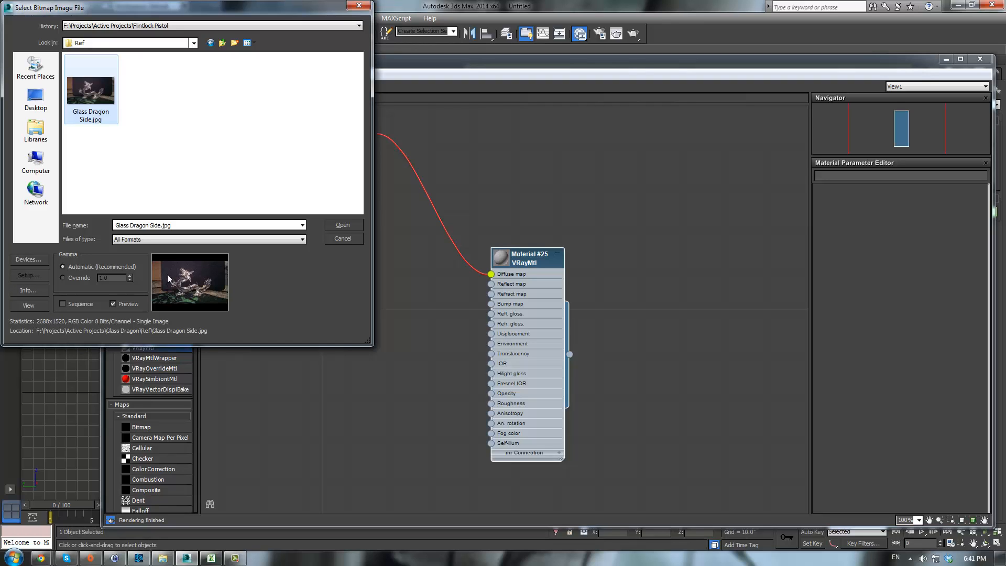
click(344, 225)
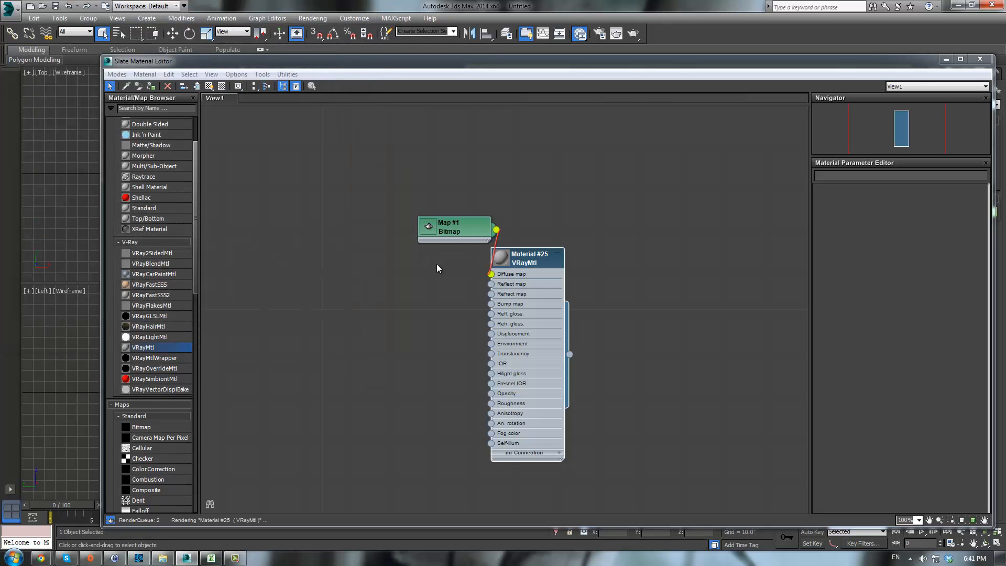
- Open the bitmap map's parameters and show its shaded material in the viewport
drag(434, 234, 413, 235)
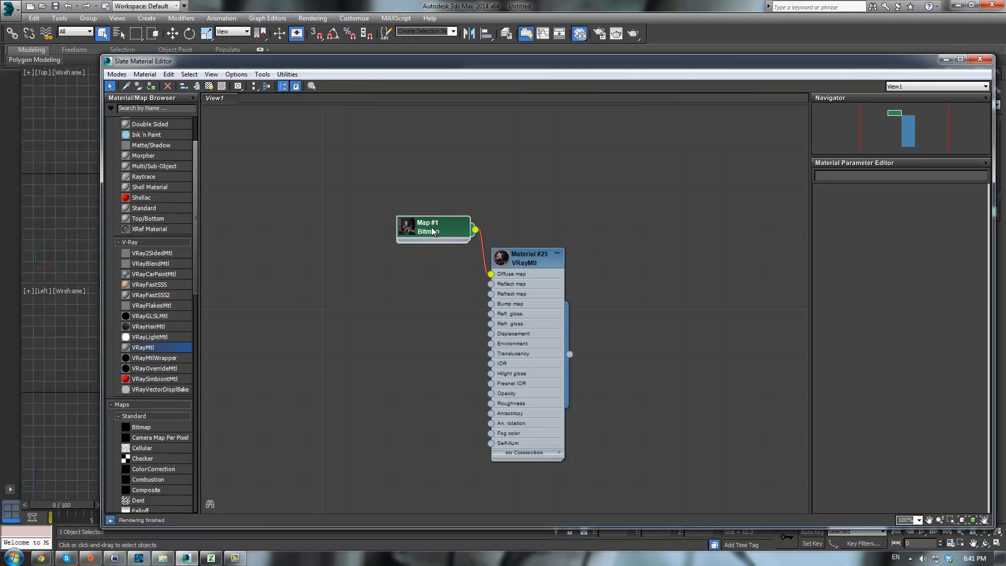
double_click(413, 233)
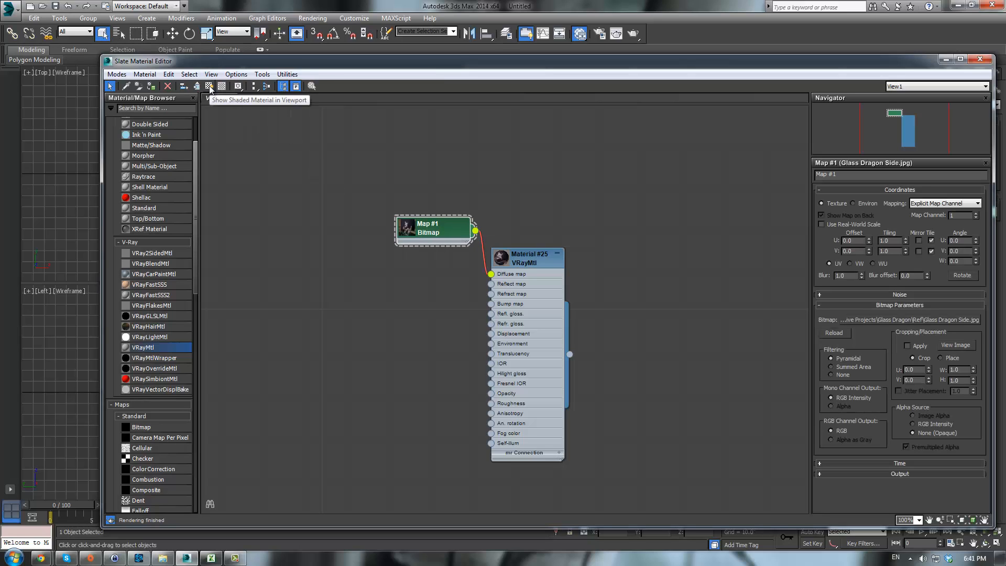
click(209, 86)
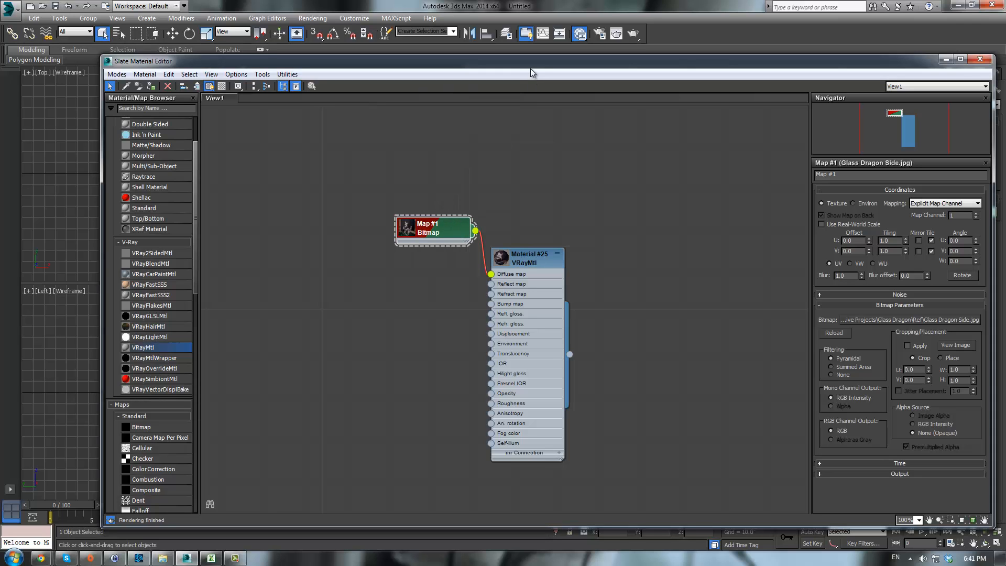
- Assign the dragon reference material to the reference plane and close the Material Editor
drag(531, 67, 712, 54)
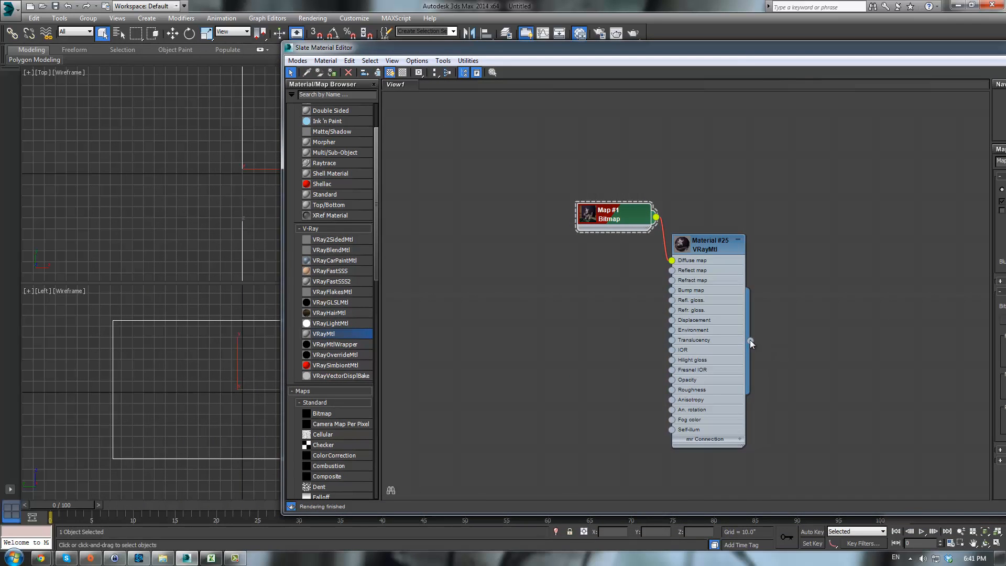
drag(750, 342, 232, 323)
key(m)
- Display the Left viewport shaded and select the reference plane to edit its parameters
click(282, 297)
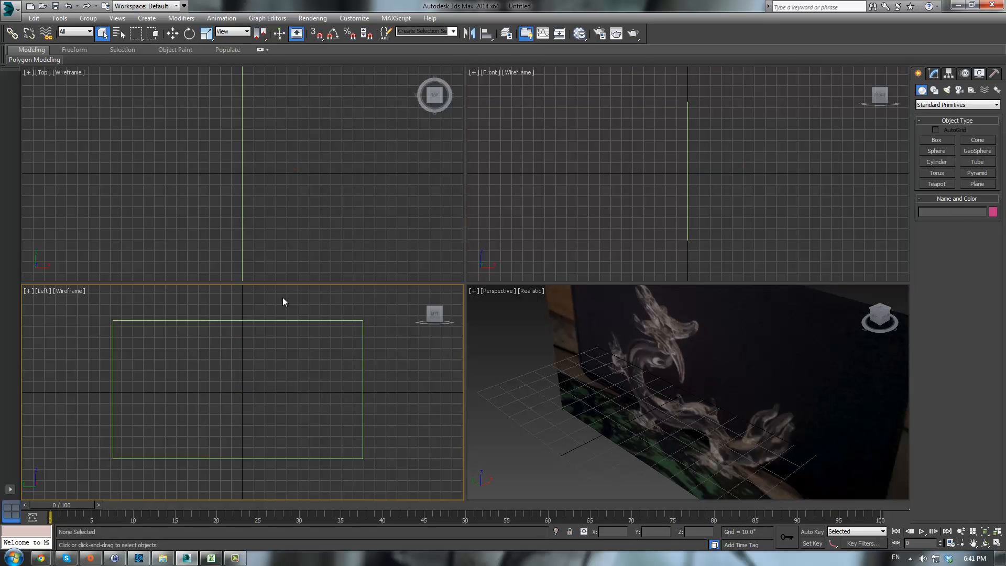
key(F3)
click(287, 375)
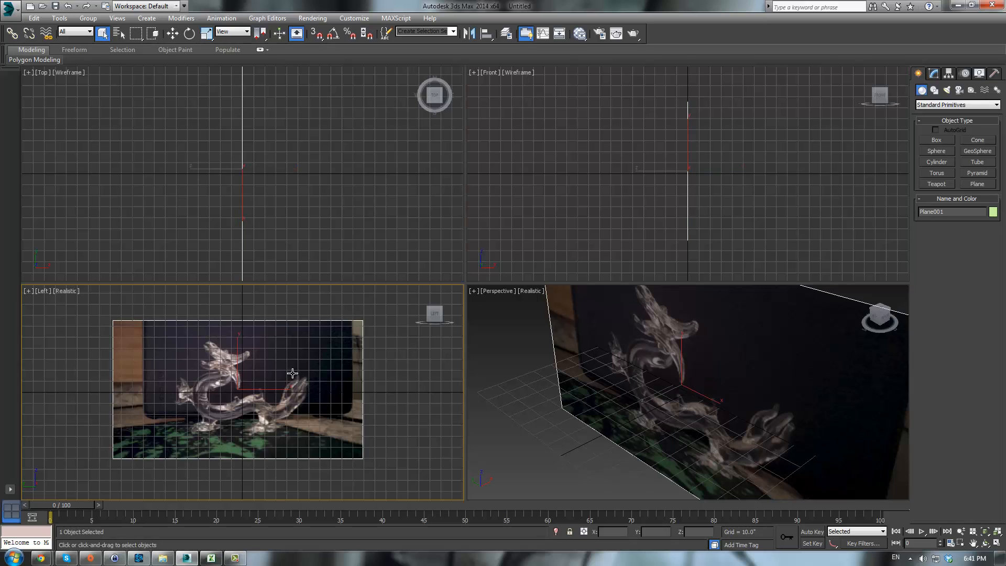
click(933, 74)
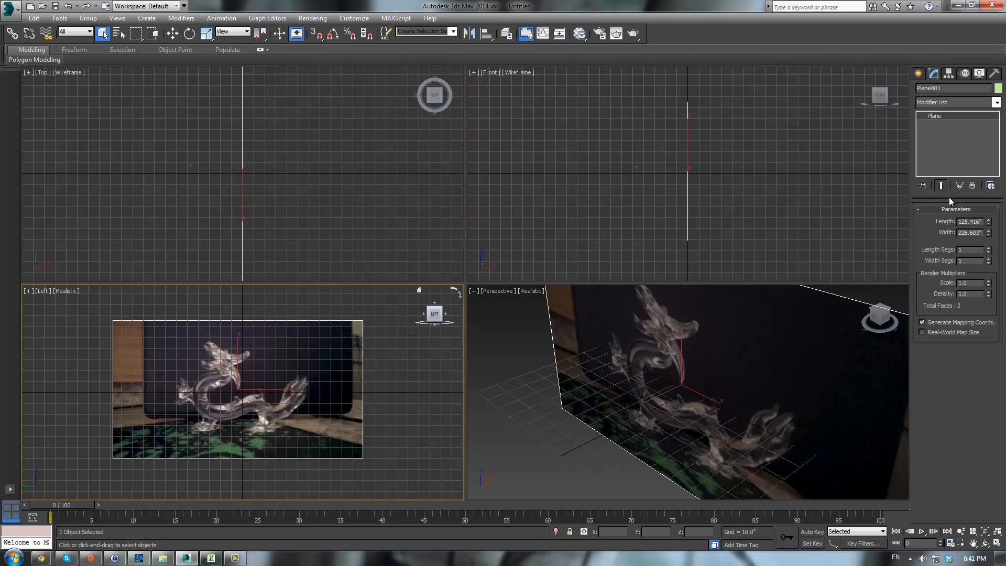
double_click(977, 221)
- Set the display unit scale to Generic Units in Units Setup
click(356, 18)
click(366, 156)
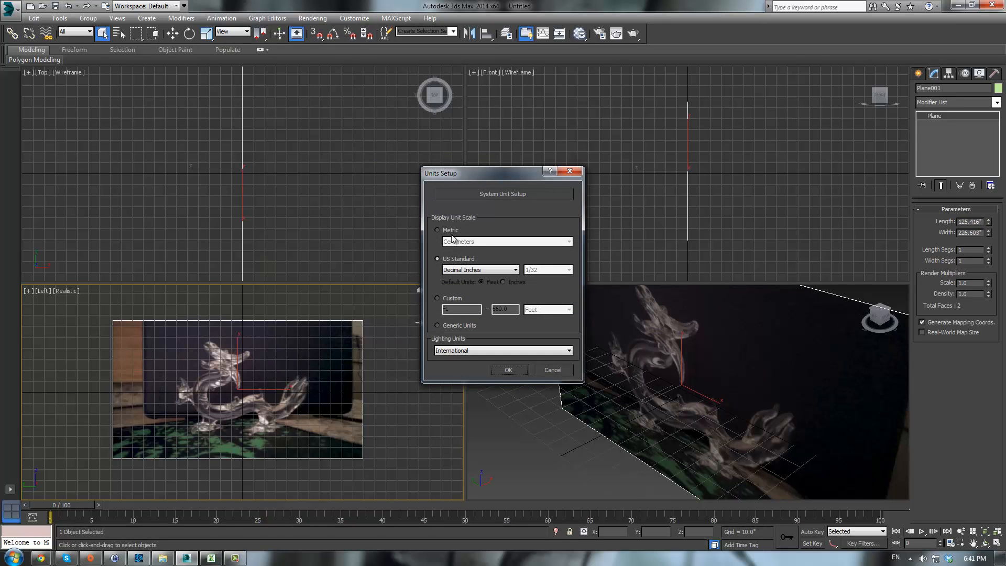
click(437, 325)
click(518, 371)
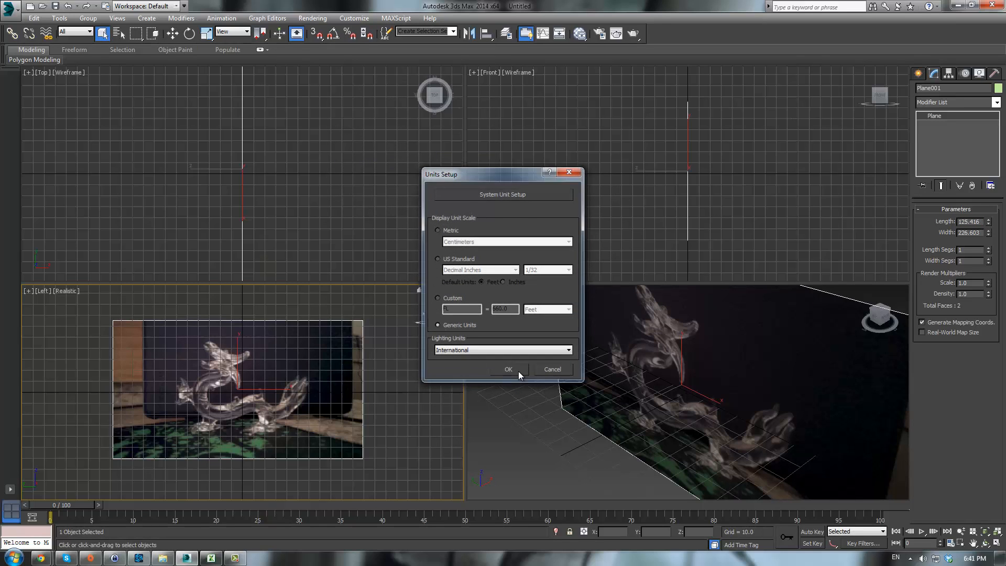
- Set the reference plane's length to 1520
double_click(977, 221)
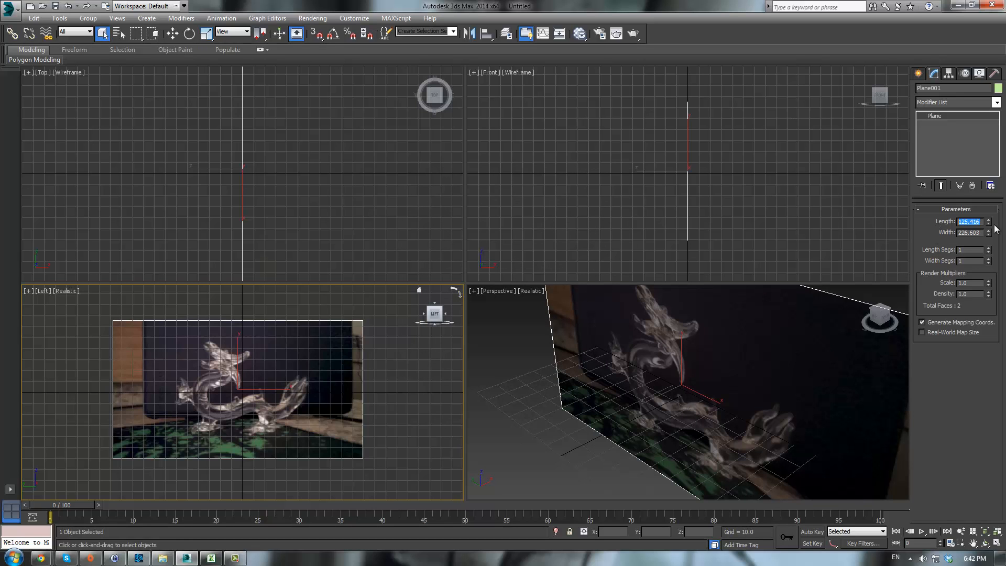
drag(988, 221, 982, 219)
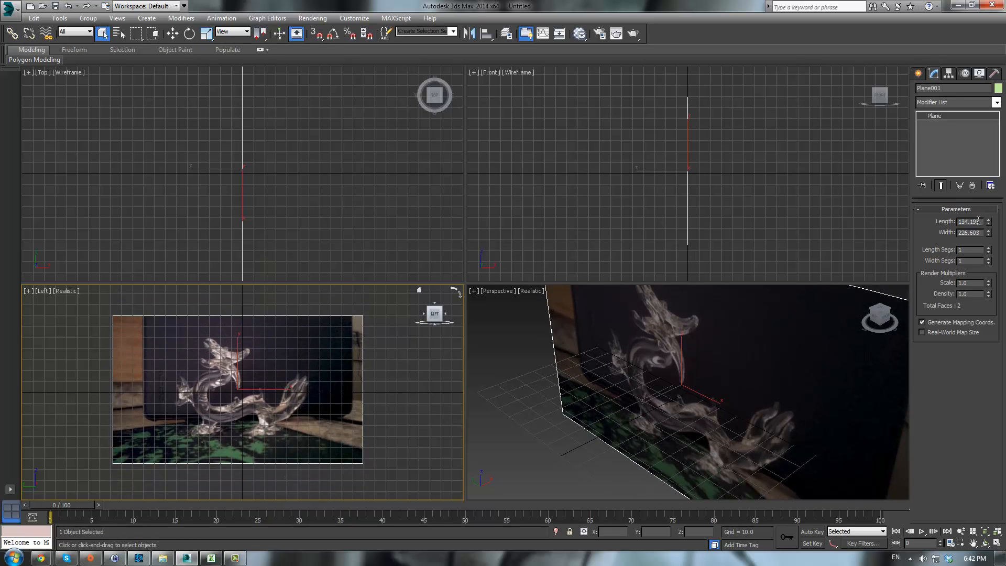
double_click(977, 221)
text(1520)
key(Return)
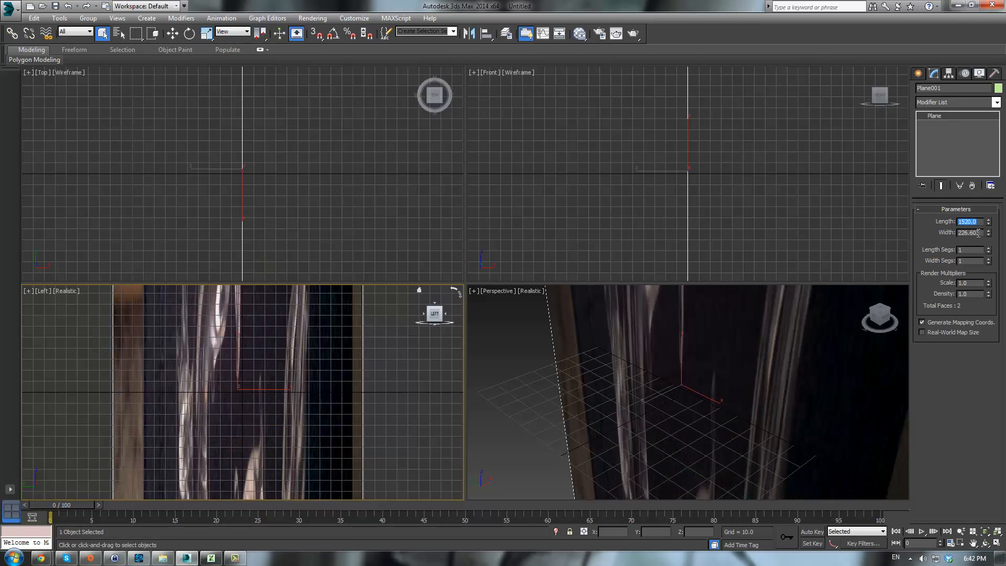
- Set the reference plane's width to 2688 to match the photo's proportions
double_click(977, 232)
text(2688)
key(Return)
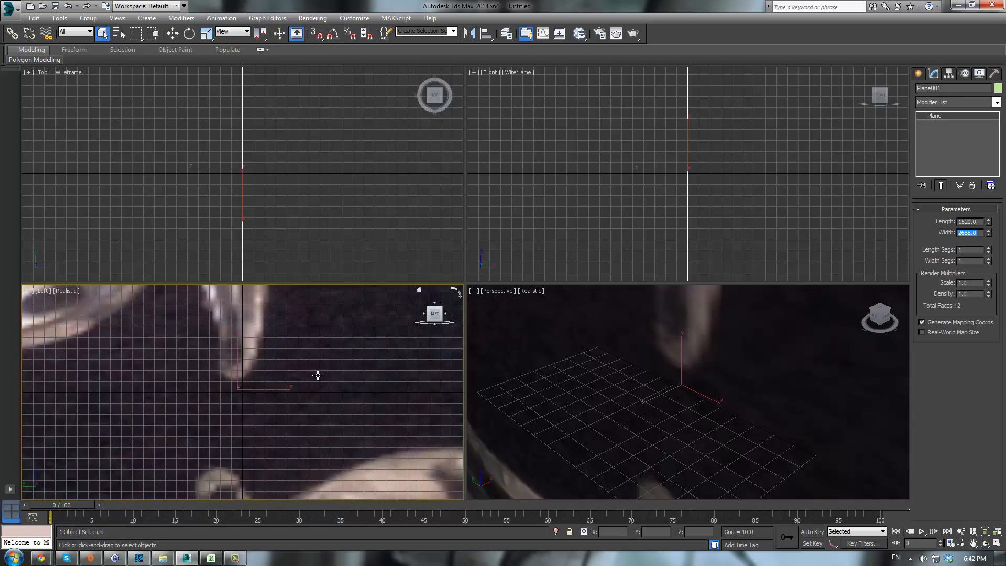
scroll(313, 387, down, 5)
scroll(312, 390, up, 5)
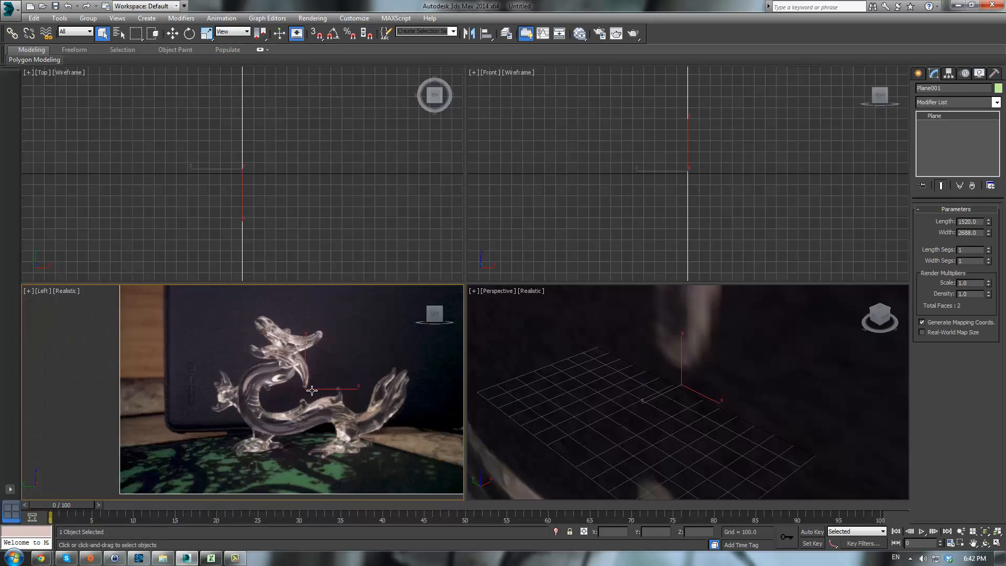
scroll(723, 371, down, 5)
scroll(723, 370, up, 5)
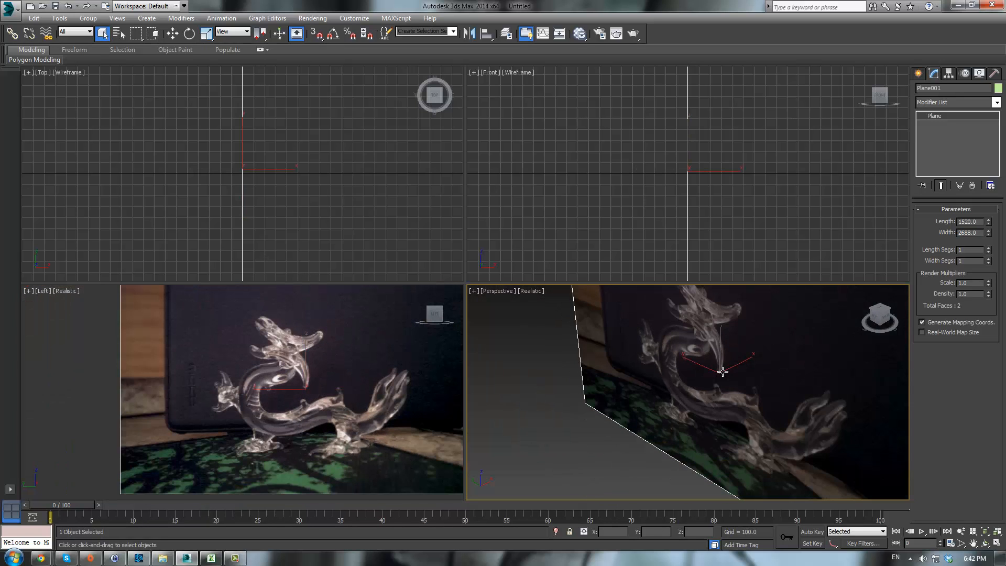
middle_drag(299, 360, 276, 366)
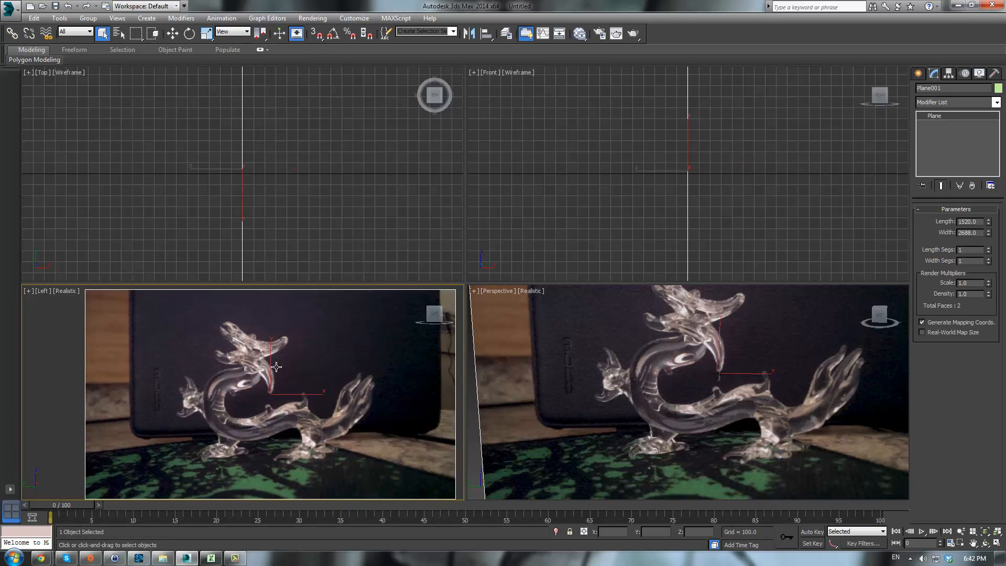
- Switch to the browser and review the glass dragon photos in the Imgur album
drag(1005, 23, 649, 20)
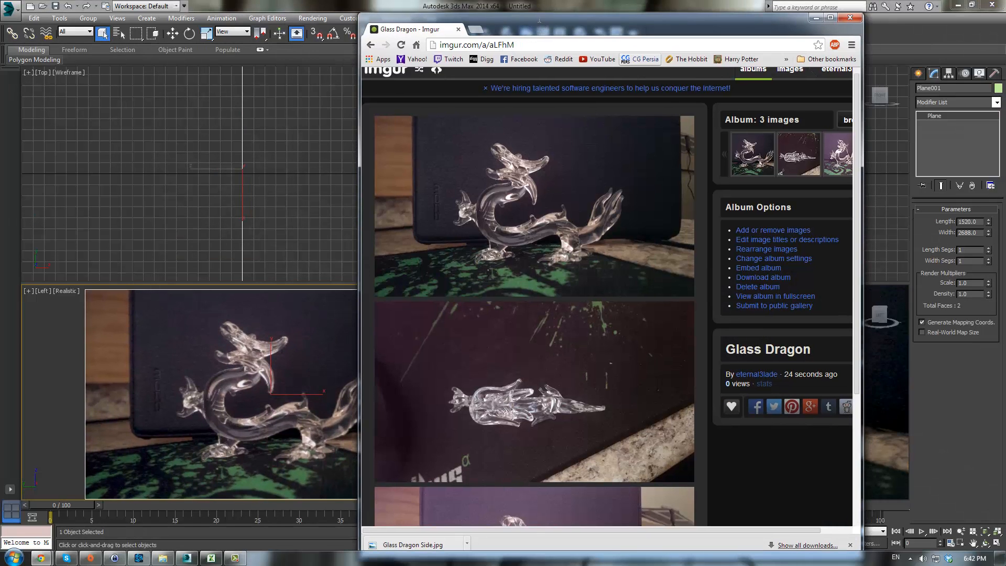
scroll(590, 257, down, 3)
scroll(589, 258, down, 1)
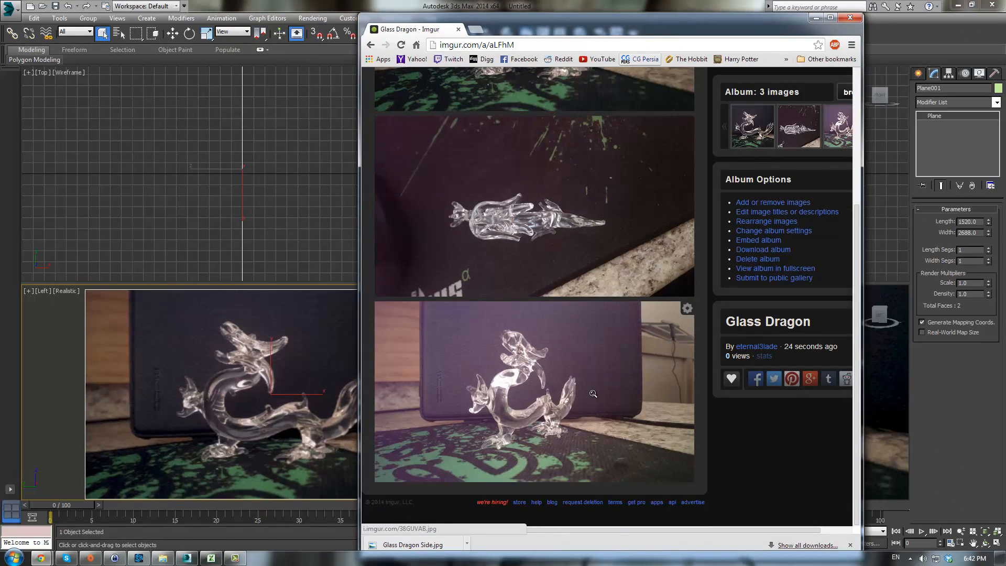
scroll(570, 351, up, 3)
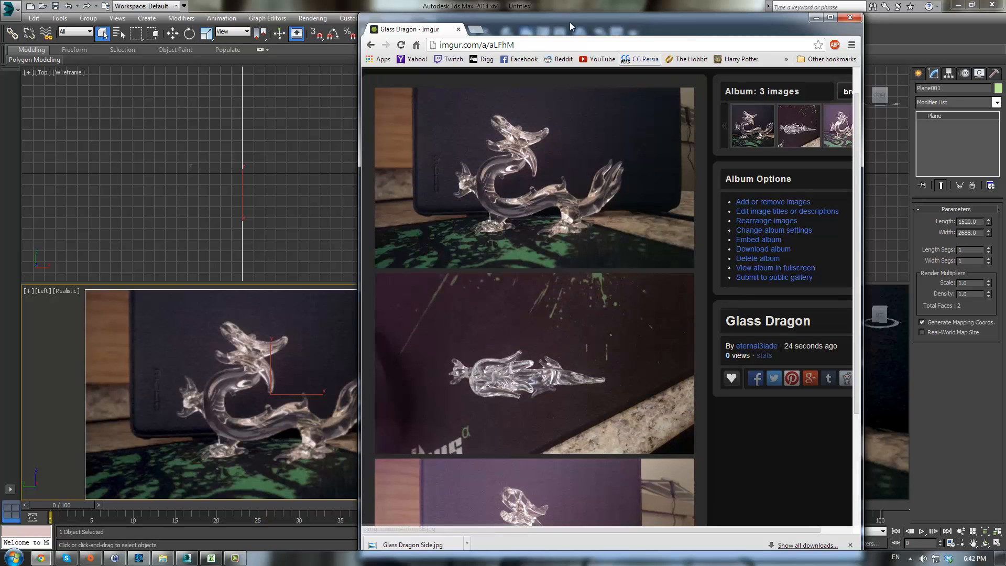
drag(570, 24, 1005, 24)
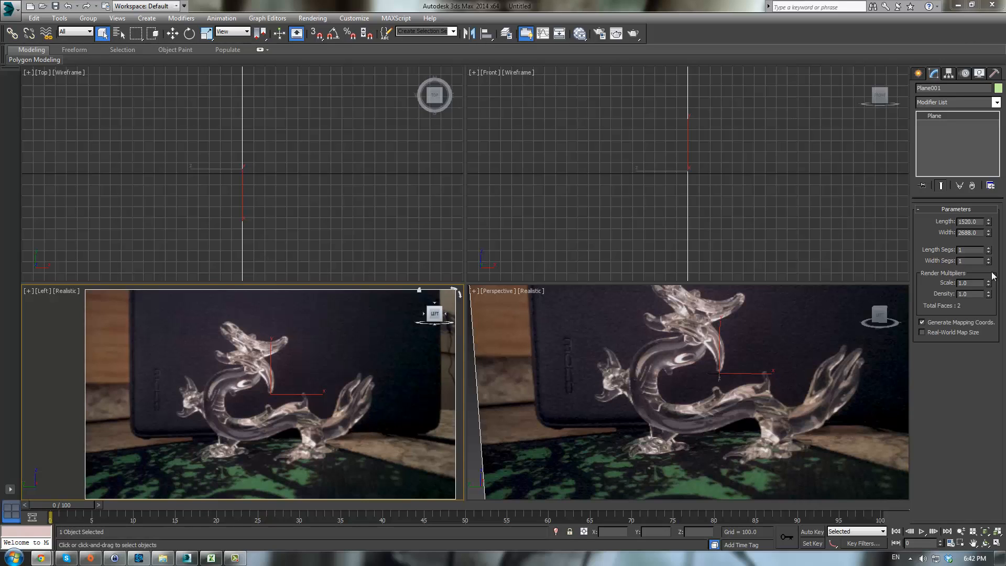
- Create a box about 164 × 36 × 43 units over the dragon's body in the Left viewport
click(917, 74)
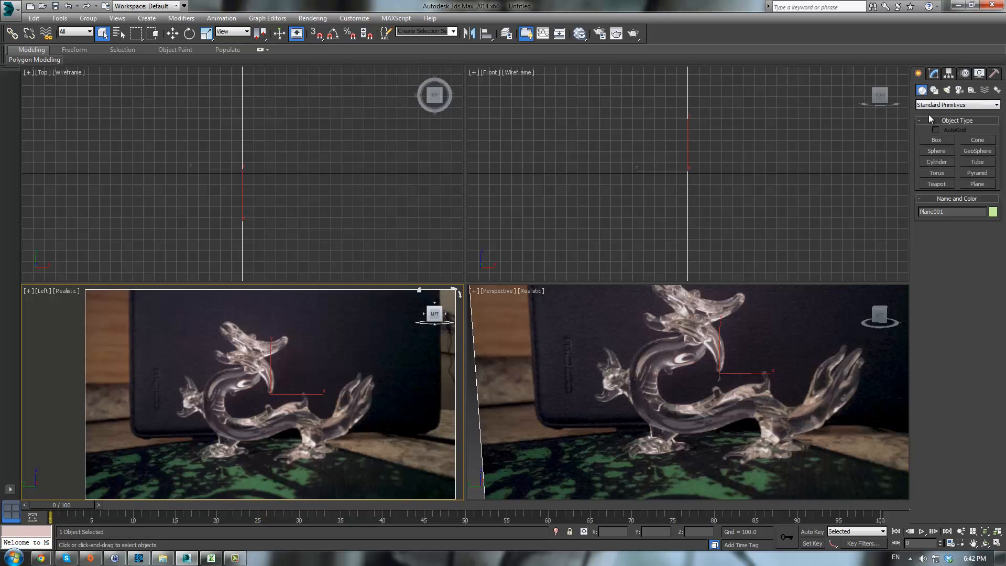
click(932, 140)
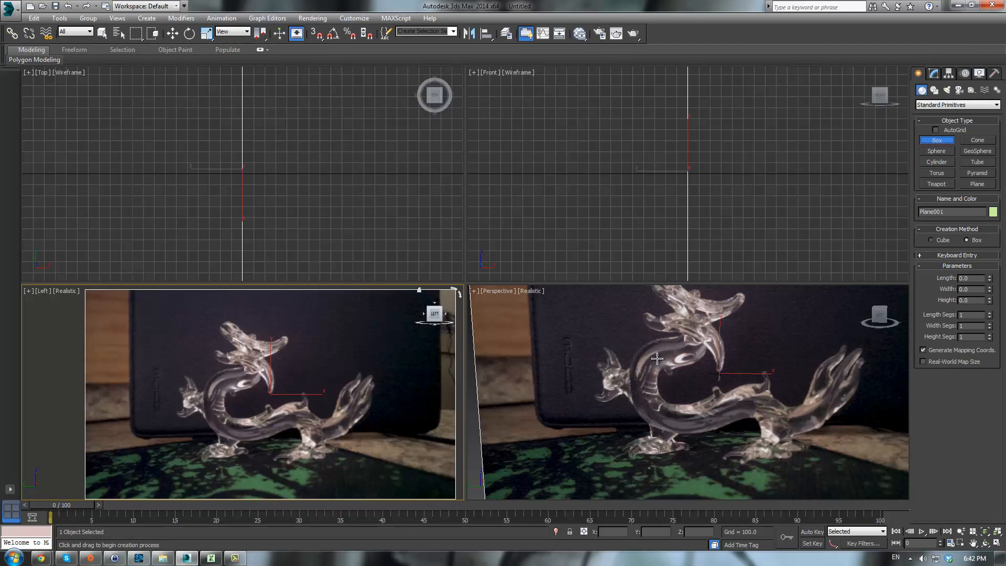
middle_drag(279, 403, 243, 355)
scroll(248, 356, up, 6)
middle_drag(318, 370, 385, 356)
scroll(382, 355, down, 3)
scroll(382, 355, up, 3)
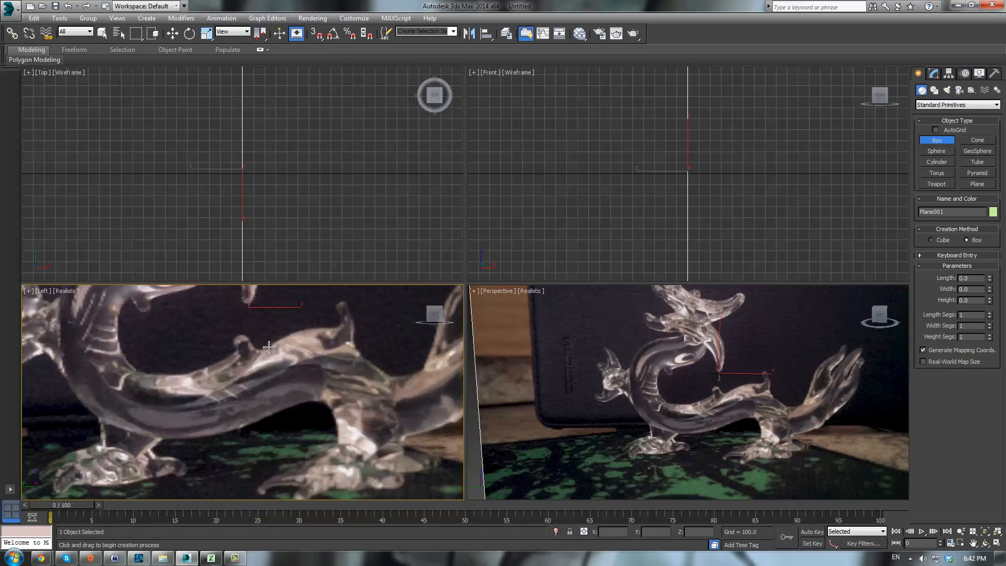
drag(271, 344, 283, 408)
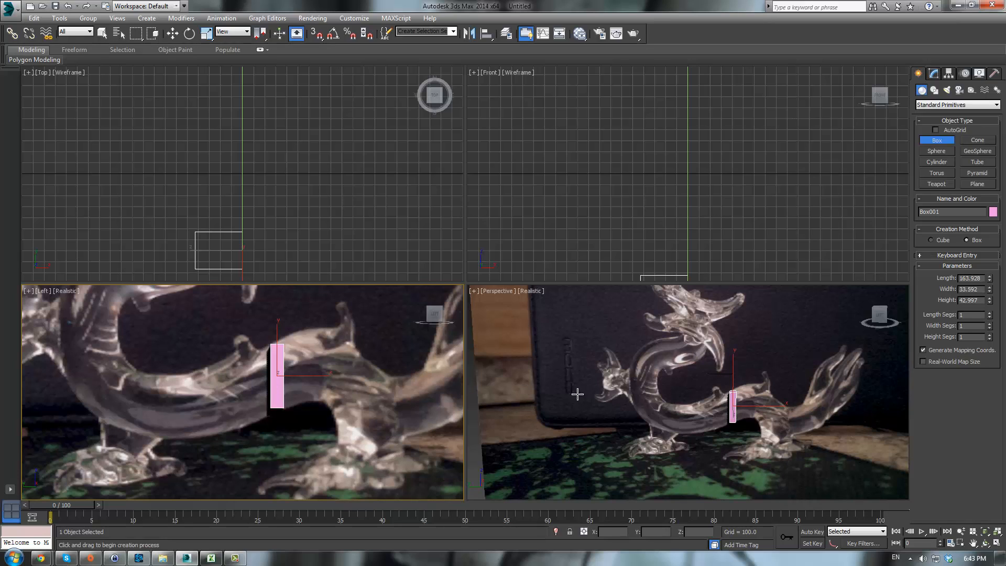
- Select the reference plane and move it back, away from the box
alt+middle_drag(684, 407, 802, 408)
right_click(803, 408)
click(688, 363)
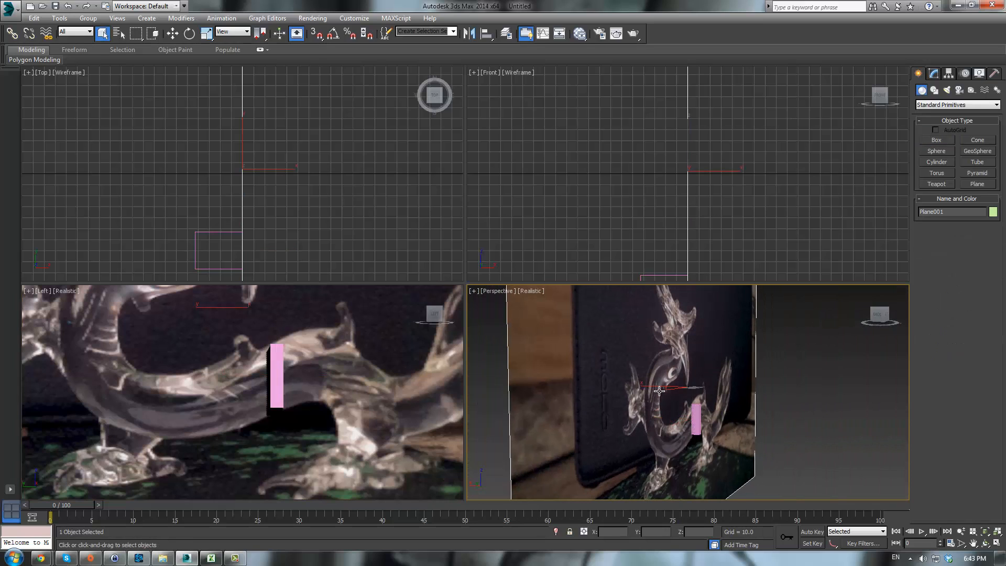
key(w)
drag(659, 390, 699, 431)
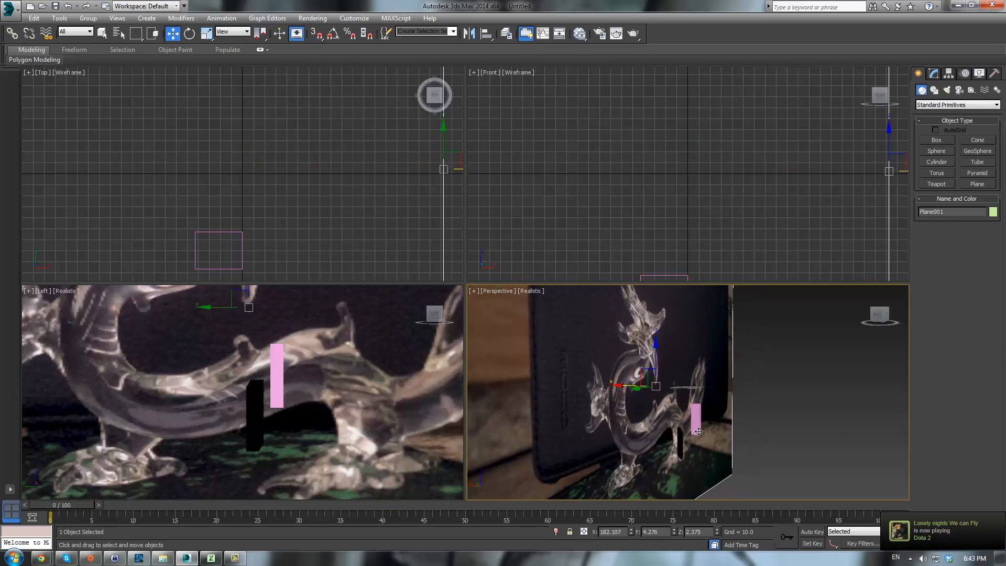
- Select the box and set its height to about 138
click(696, 427)
click(933, 73)
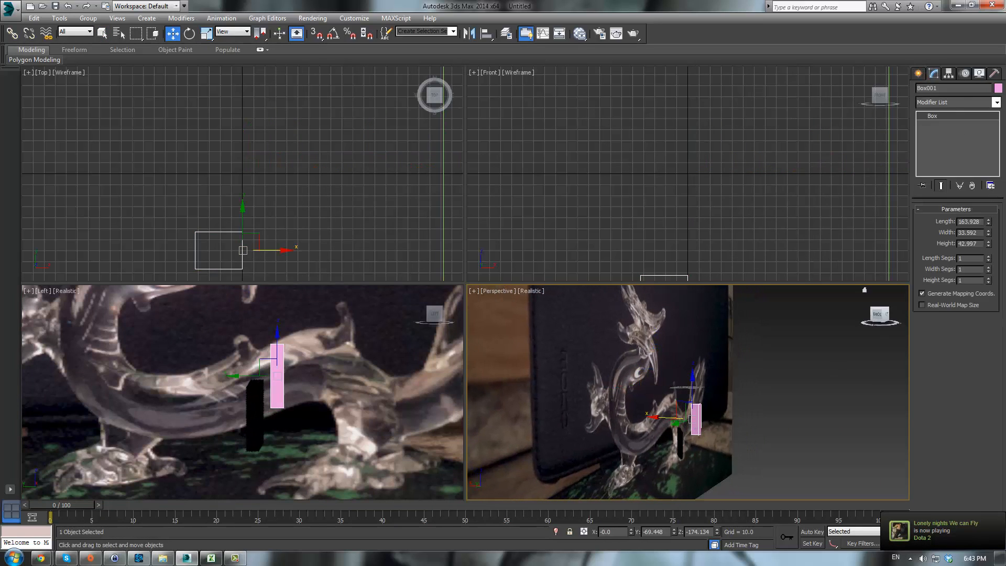
drag(990, 246, 979, 126)
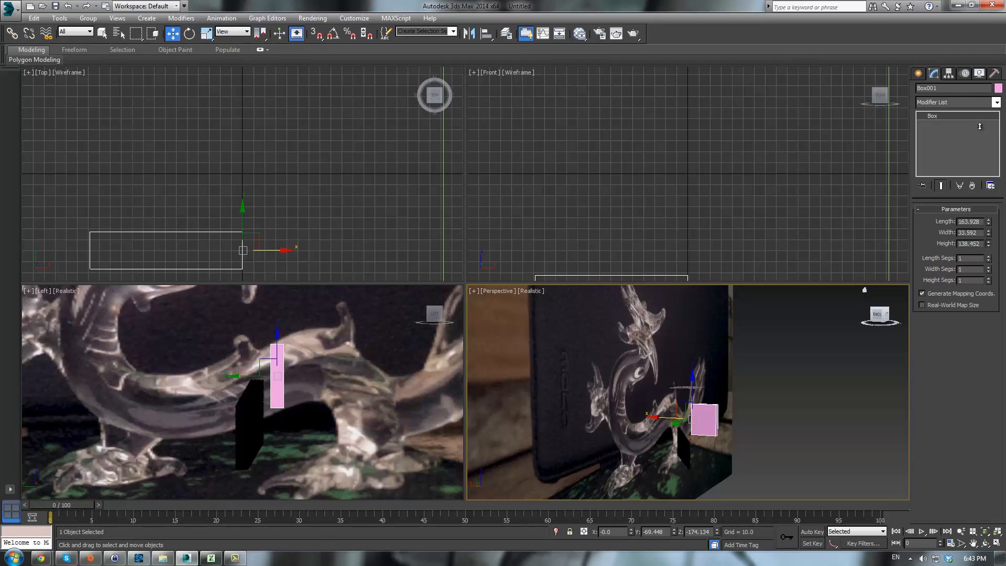
- Convert the box to an Editable Poly
right_click(333, 393)
scroll(335, 394, up, 2)
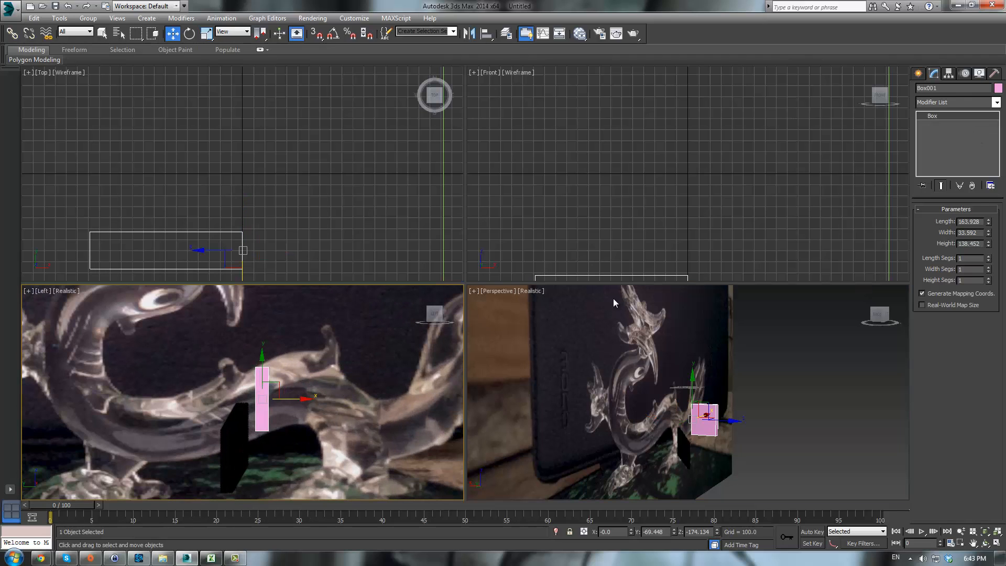
click(918, 74)
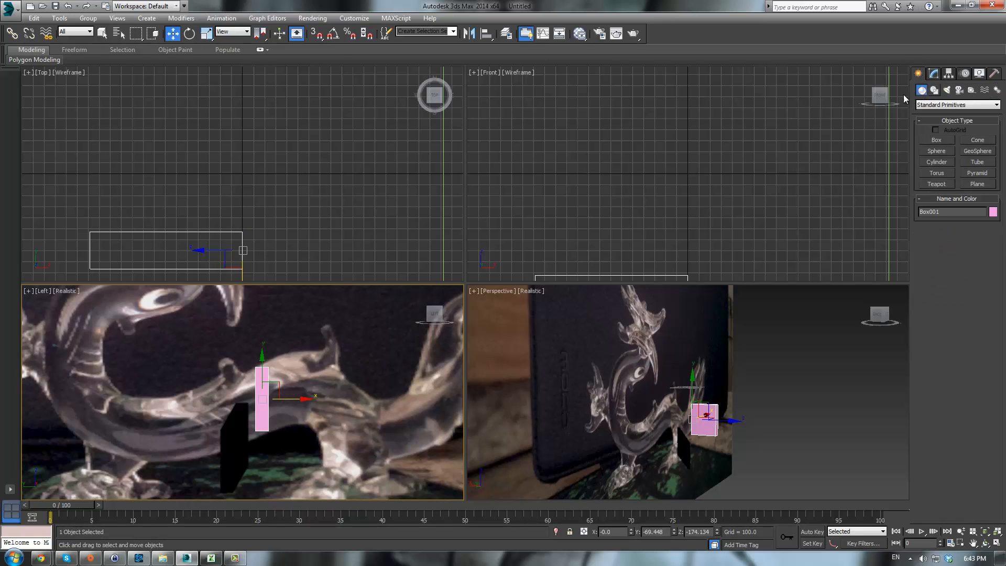
middle_drag(327, 352, 359, 360)
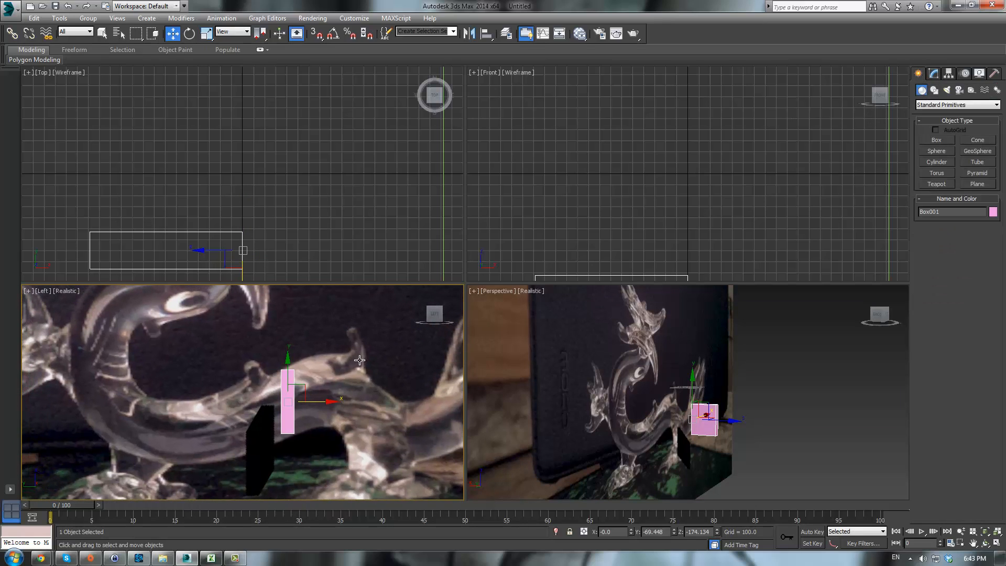
right_click(359, 377)
click(471, 489)
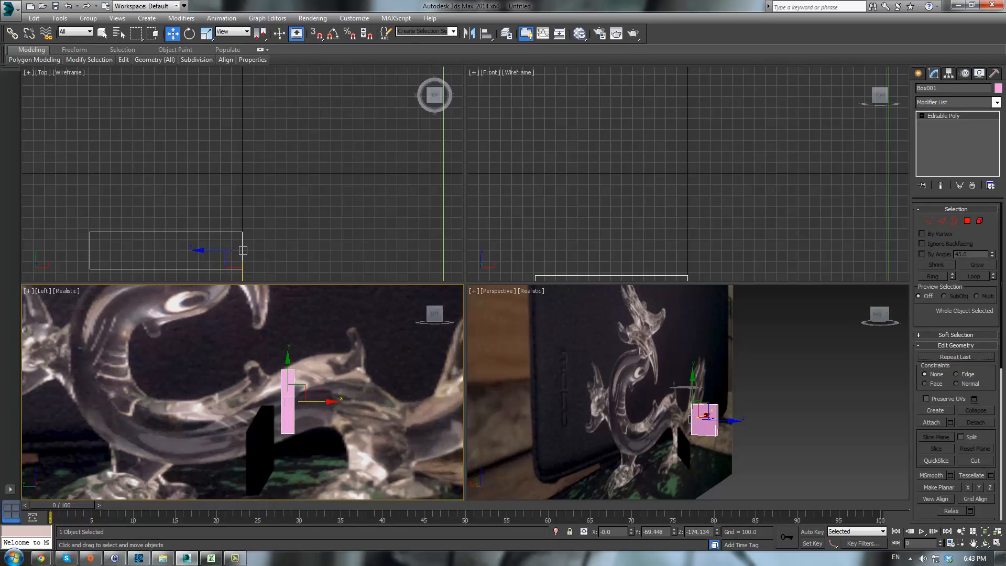
right_click(694, 422)
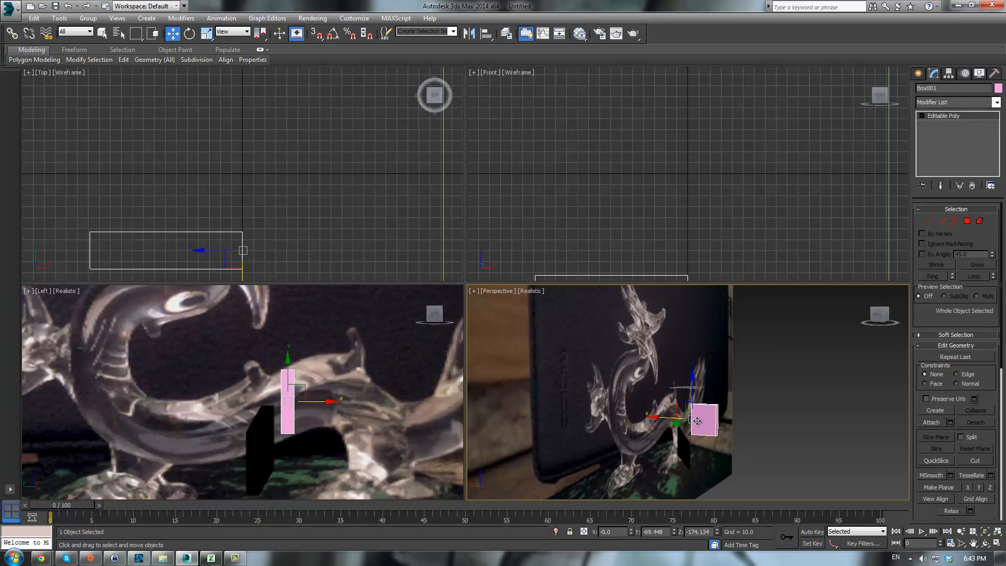
right_click(697, 392)
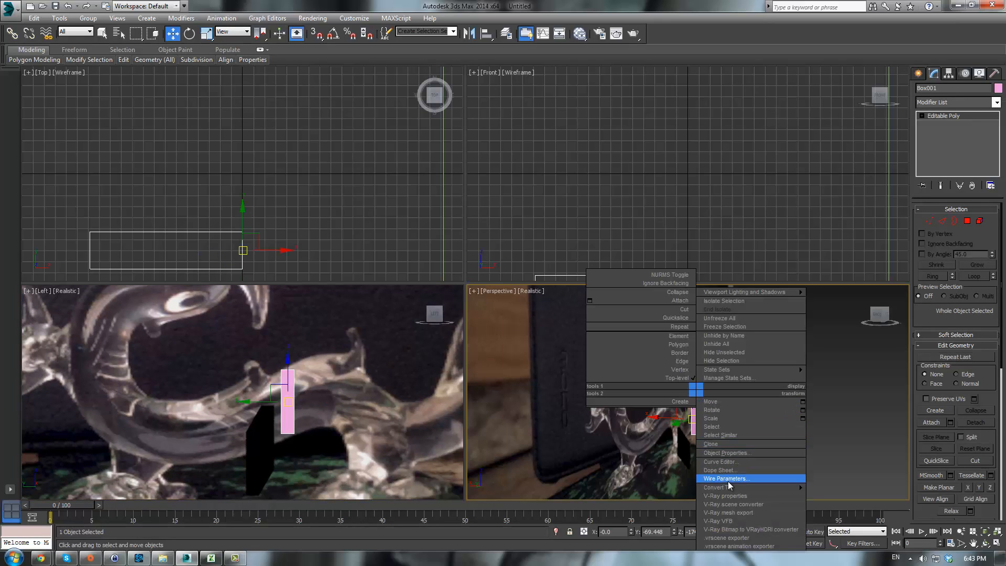
mouse_move(733, 492)
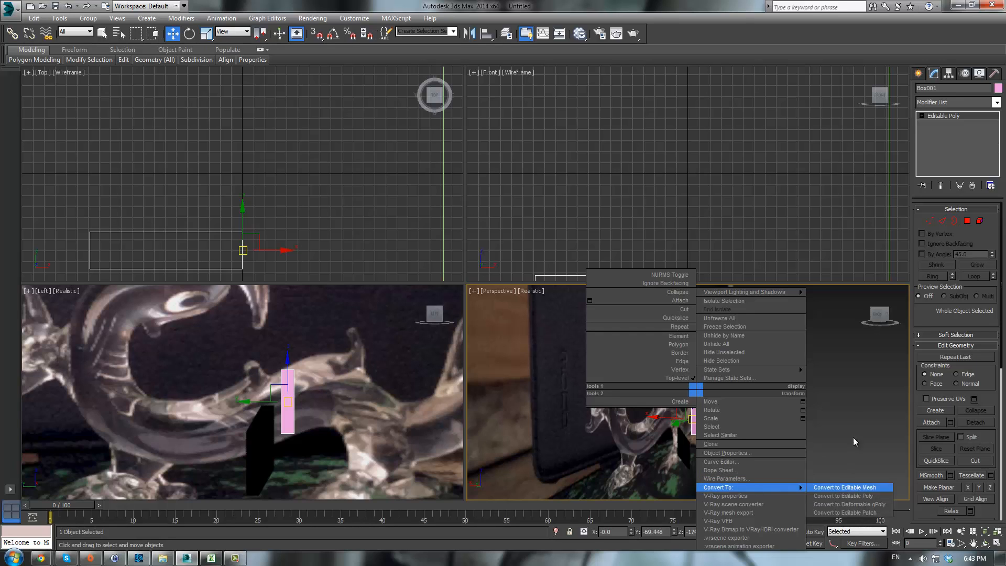
click(836, 427)
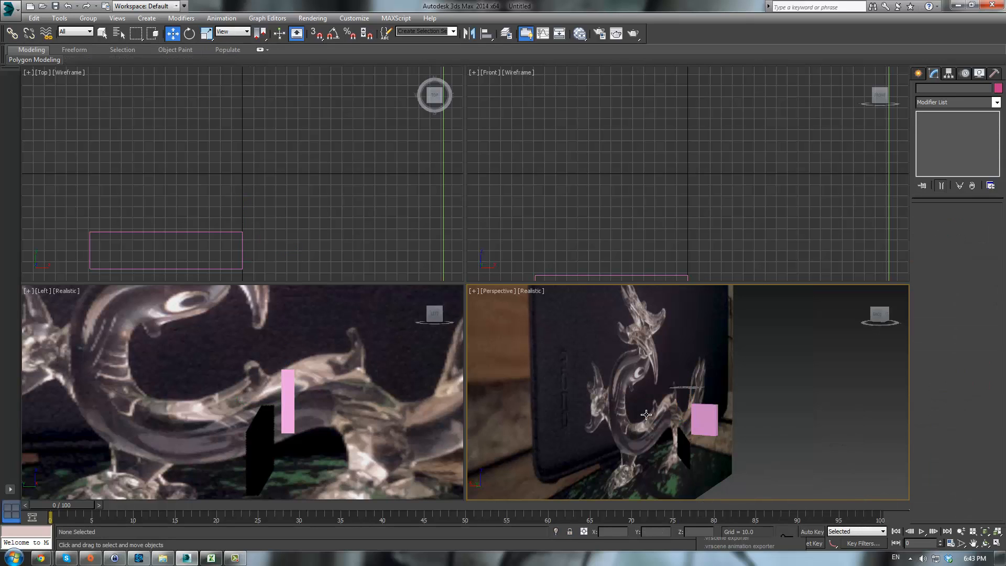
- Select the box and move its top vertices to follow the dragon's body in the side view
scroll(323, 369, up, 4)
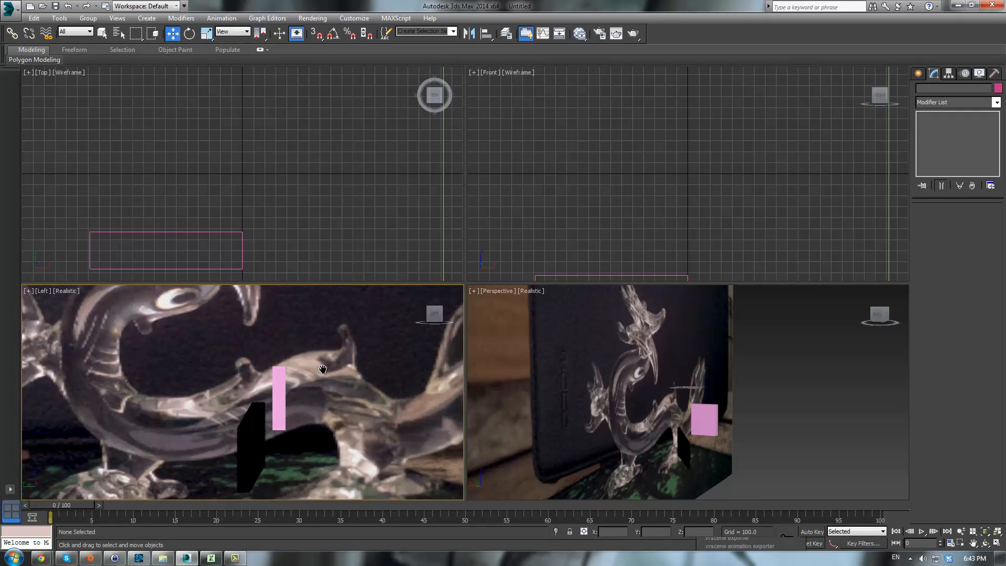
middle_drag(324, 369, 321, 351)
click(255, 385)
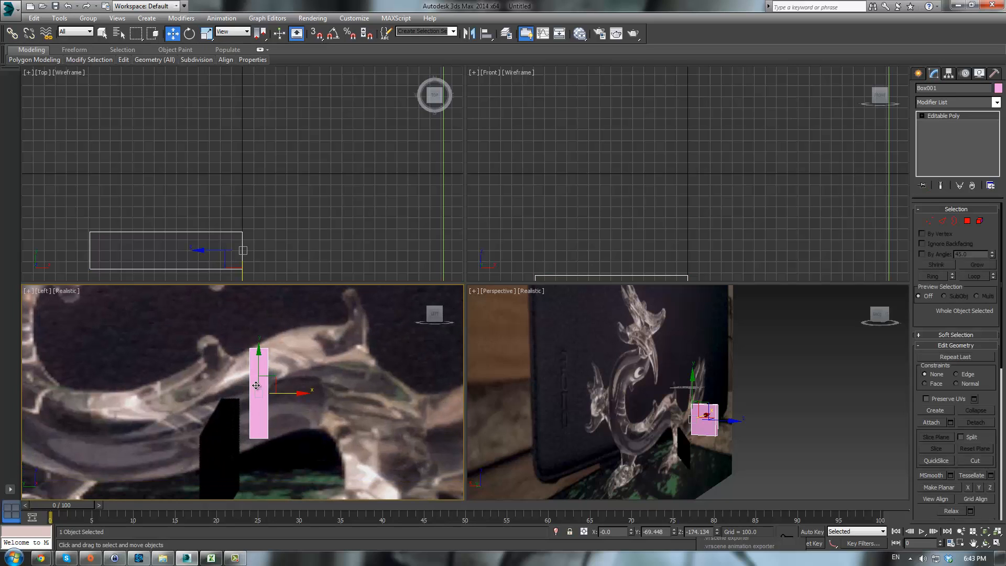
key(1)
drag(225, 335, 251, 342)
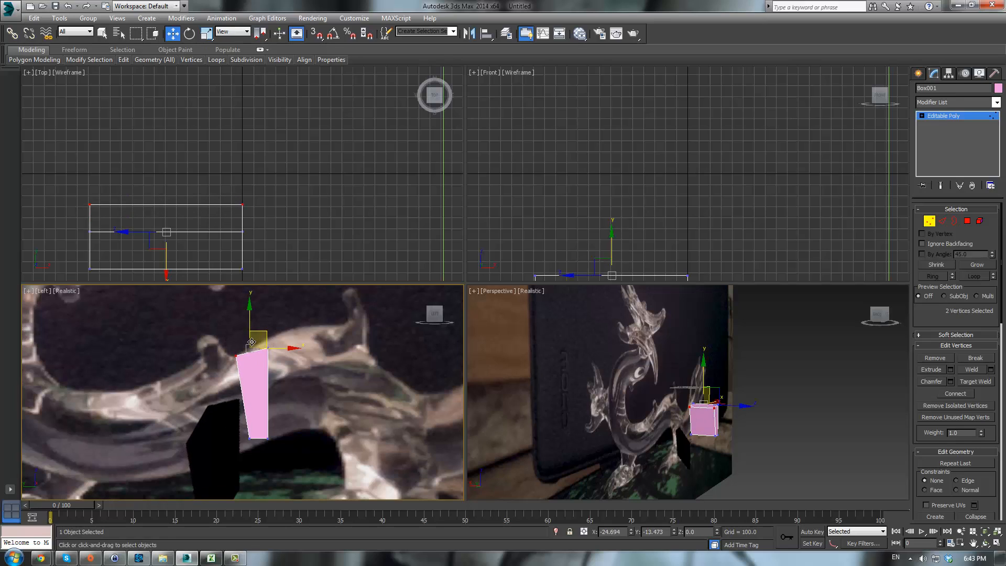
click(262, 443)
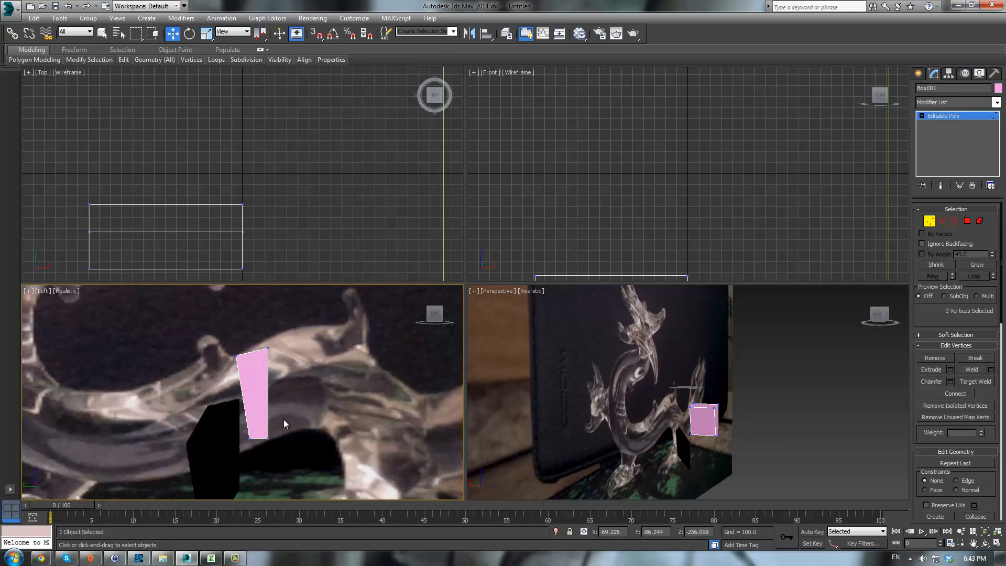
mouse_move(276, 449)
mouse_down()
mouse_move(264, 435)
mouse_move(302, 420)
mouse_move(254, 451)
mouse_move(274, 431)
mouse_up()
- Switch the Left viewport to Shaded display
scroll(377, 375, down, 3)
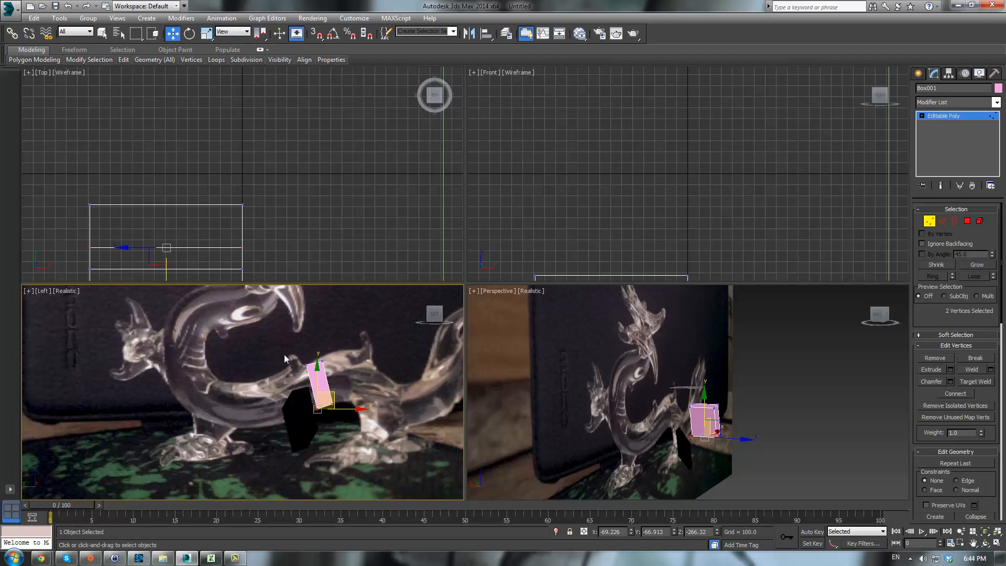
scroll(284, 354, up, 2)
click(61, 291)
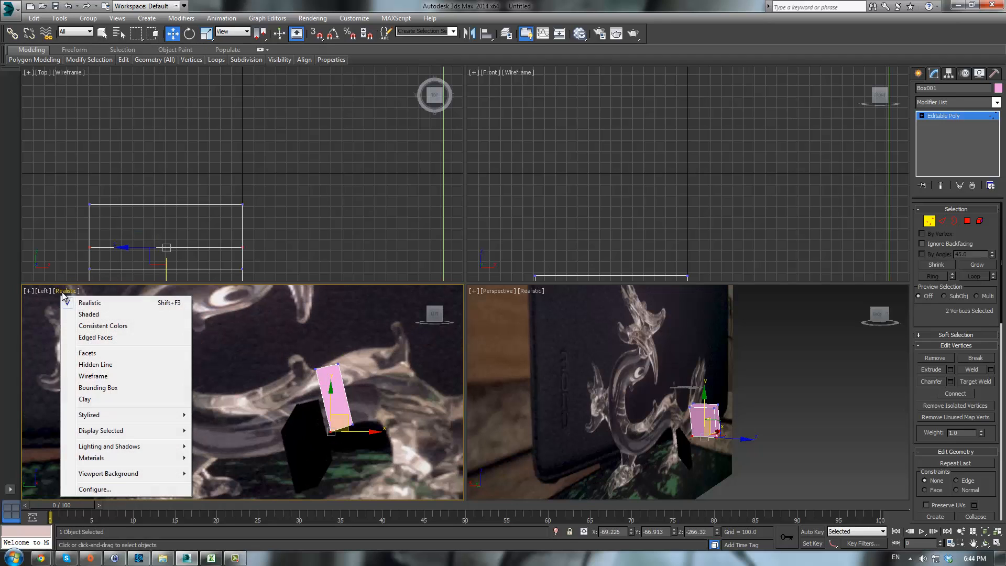
click(108, 315)
- Move the box's vertices to tilt it along the dragon's neck
middle_drag(271, 391, 183, 427)
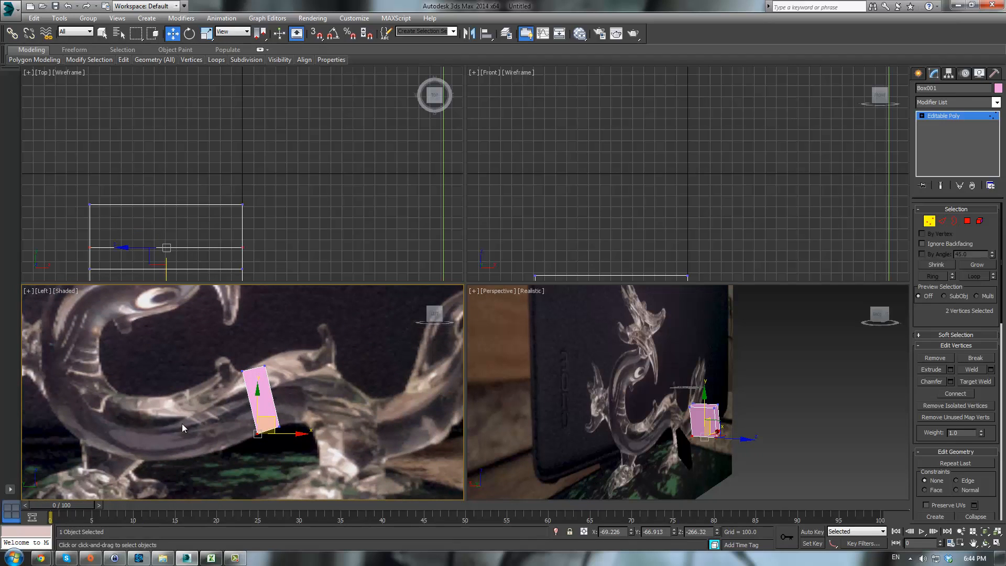
middle_drag(286, 370, 279, 360)
scroll(277, 359, up, 2)
drag(249, 339, 274, 330)
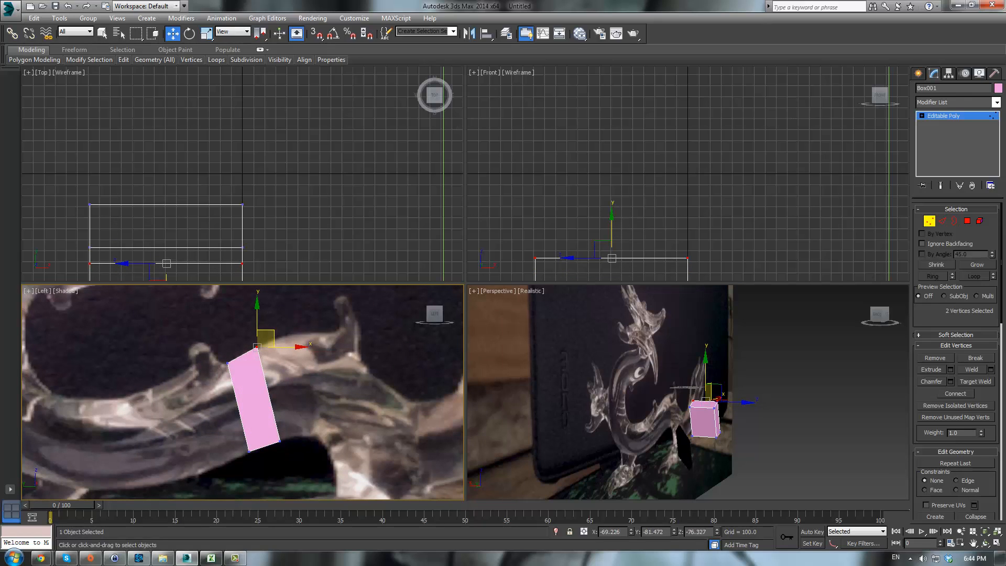
- Extrude the box's end polygon to extend the body segment
click(967, 221)
middle_drag(796, 387, 744, 369)
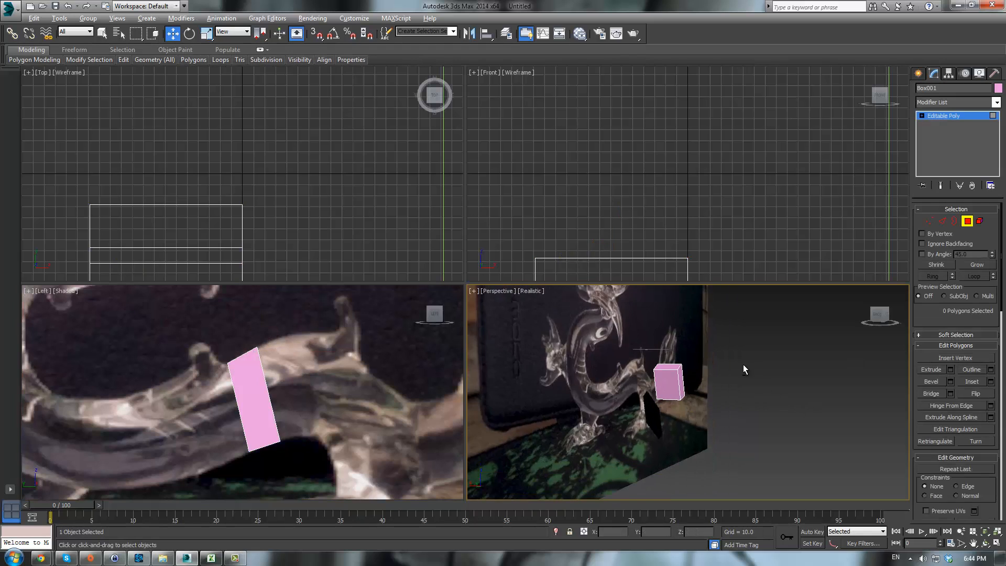
scroll(675, 381, up, 8)
click(675, 381)
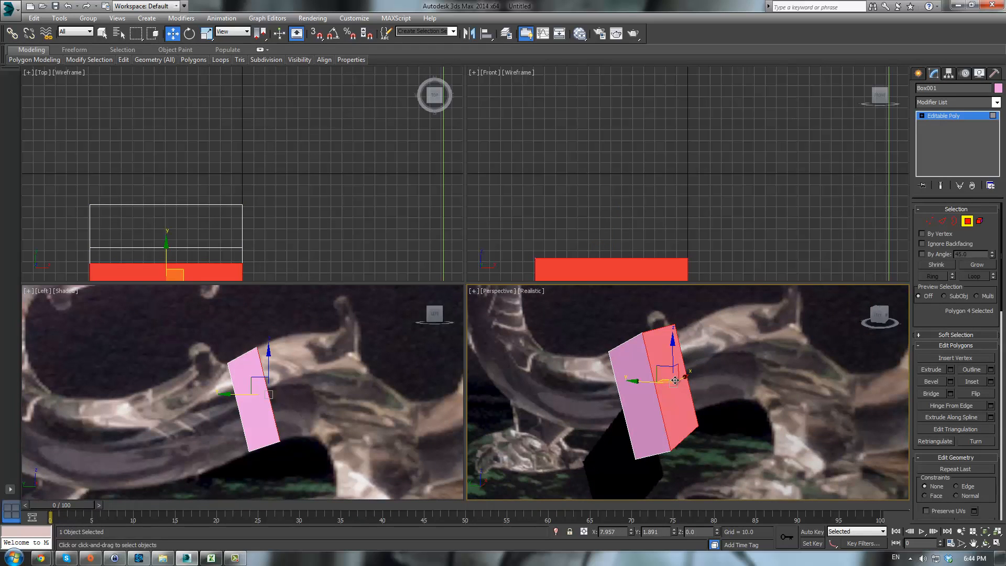
click(932, 370)
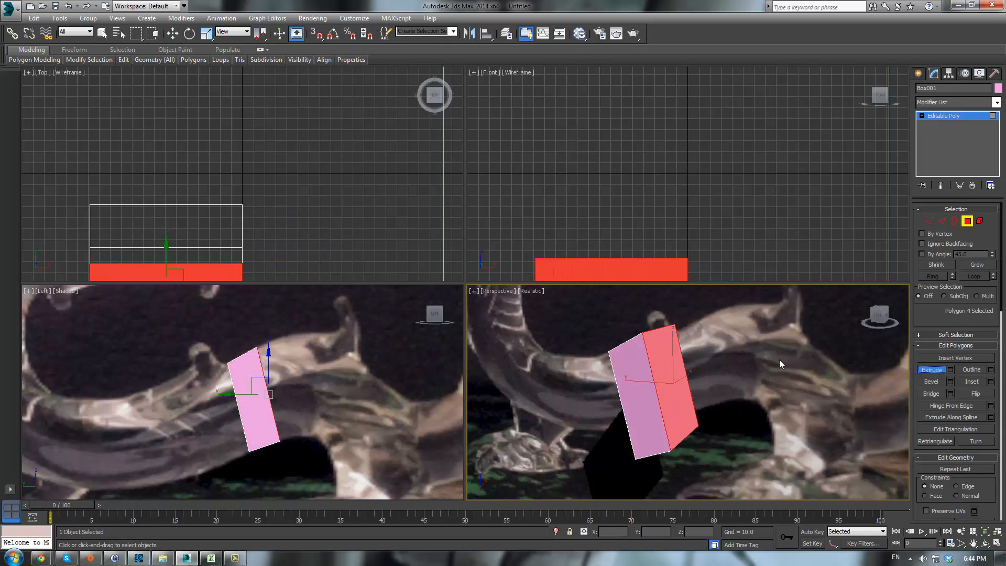
drag(677, 364, 826, 210)
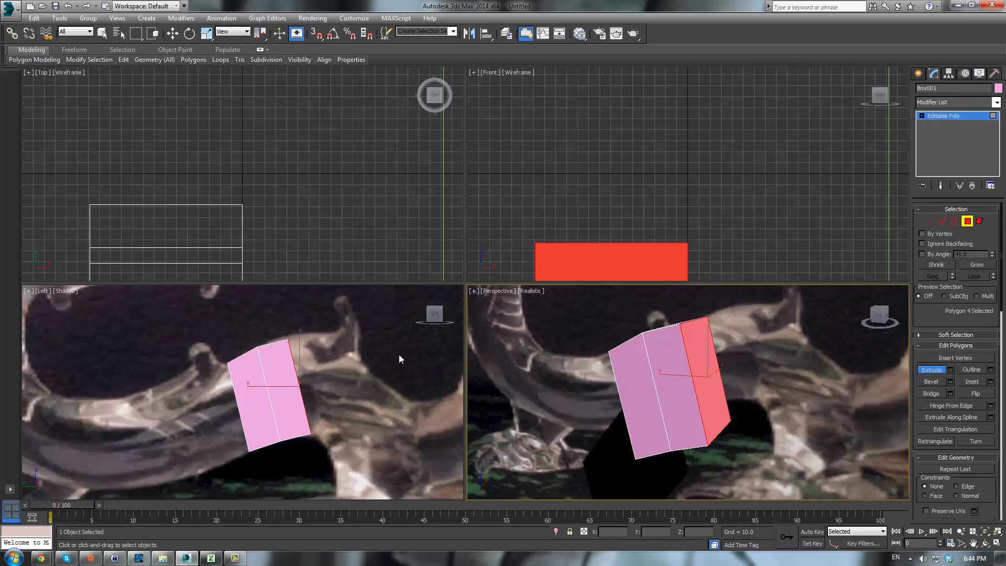
- Move the extruded segment's end vertices to follow the body curve
key(1)
drag(267, 299, 305, 318)
key(w)
drag(289, 418, 314, 422)
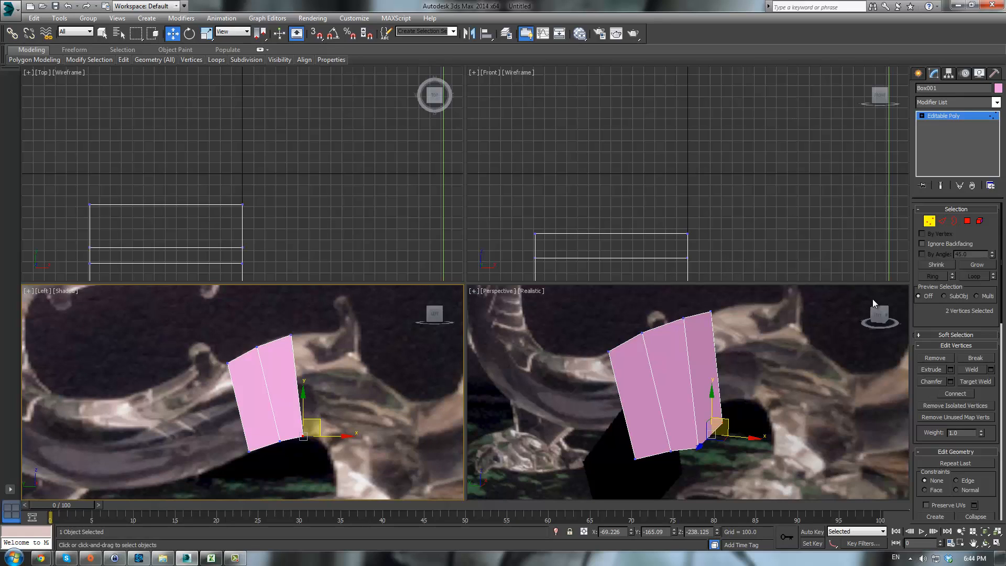
- Extrude the end polygon again to add another body segment
click(930, 367)
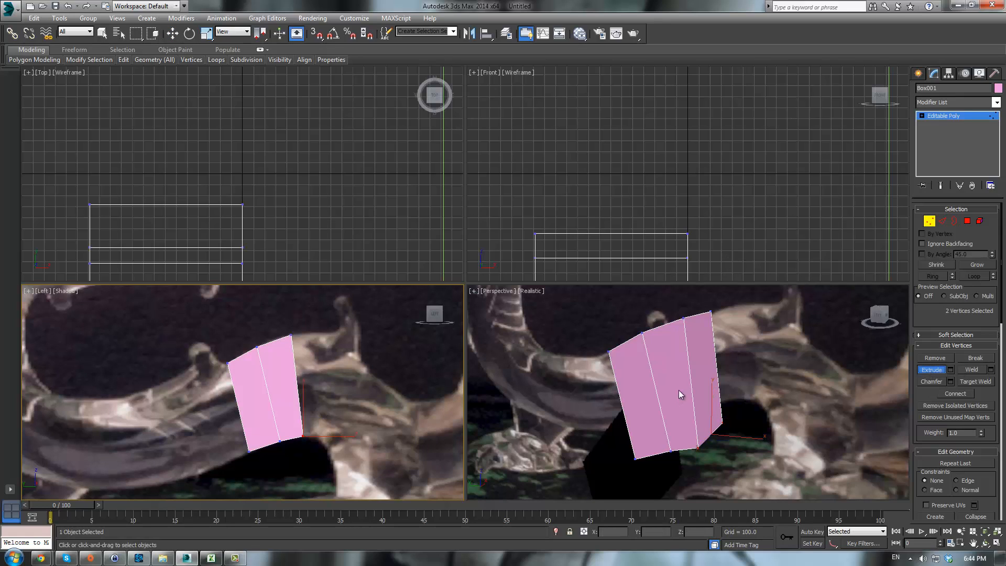
click(968, 221)
drag(691, 373, 736, 310)
right_click(336, 406)
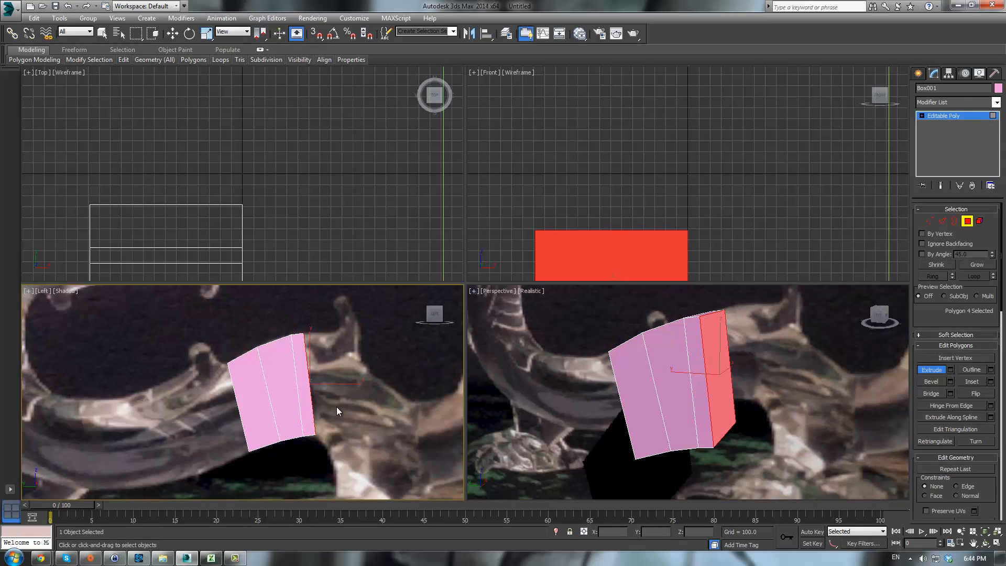
- Adjust the new segment's end vertices to follow the dragon's body
key(1)
mouse_move(320, 318)
mouse_down()
mouse_move(301, 344)
mouse_move(336, 316)
mouse_up()
key(w)
mouse_move(325, 431)
mouse_down()
mouse_move(314, 443)
mouse_move(334, 419)
mouse_up()
middle_drag(356, 408, 316, 403)
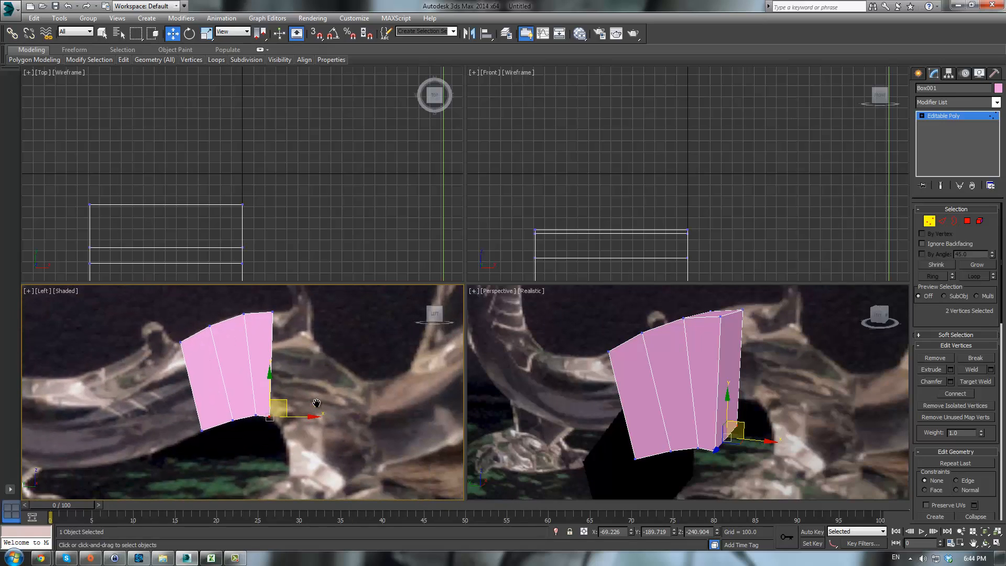
- Extrude the end polygon once more to extend the body
click(967, 221)
click(930, 369)
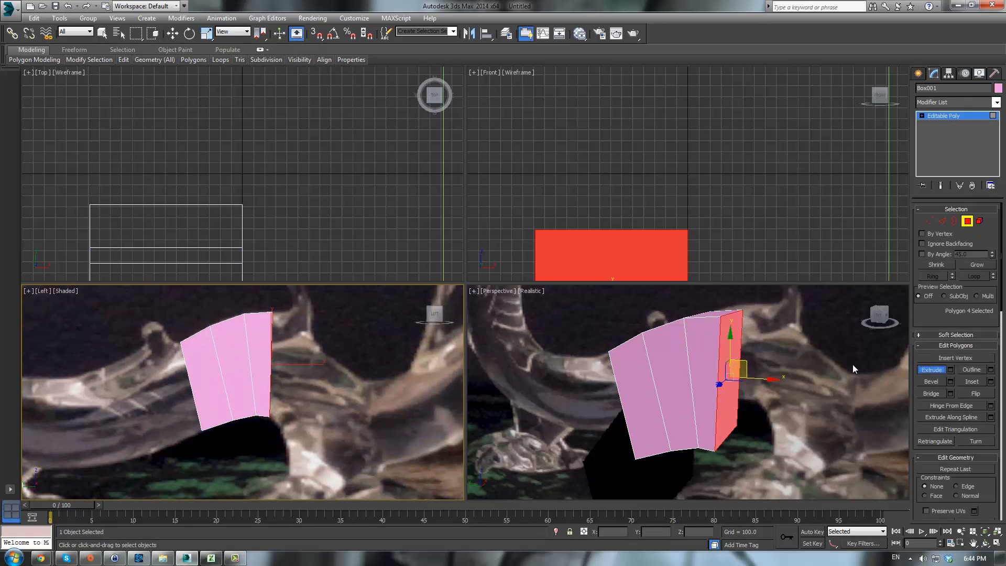
drag(724, 342, 758, 311)
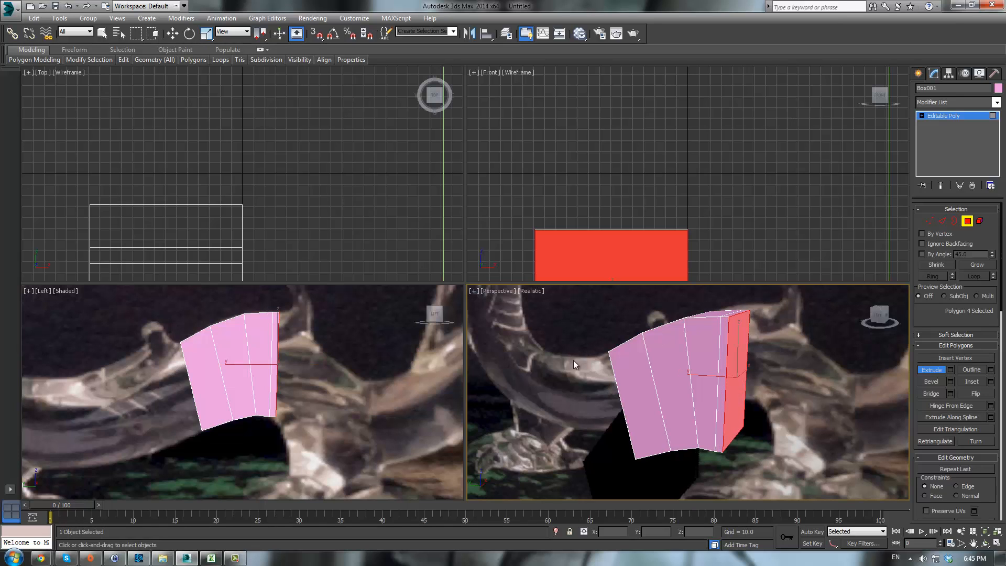
- Move the new segment's top and bottom end vertices to follow the dragon's body curve
middle_drag(308, 371, 296, 394)
key(1)
mouse_move(299, 315)
mouse_down()
mouse_move(264, 355)
mouse_move(305, 334)
mouse_up()
key(w)
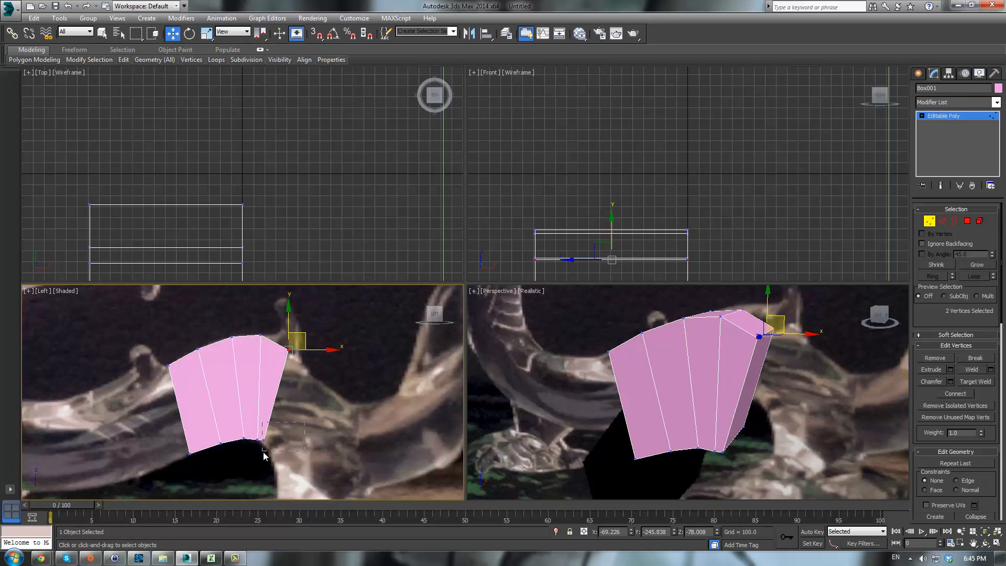
drag(261, 454, 280, 436)
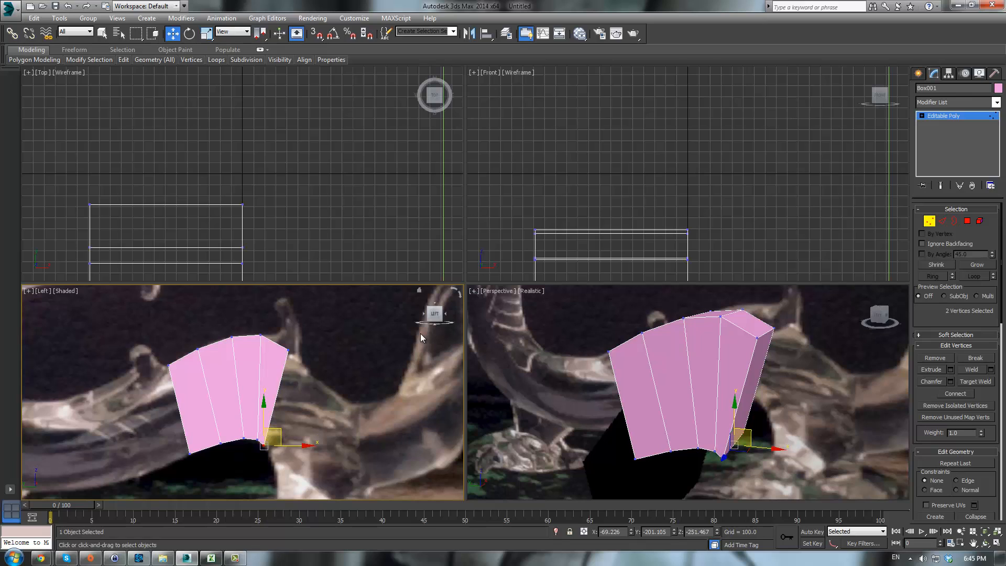
- Extrude the end polygon again to add another body segment
click(967, 221)
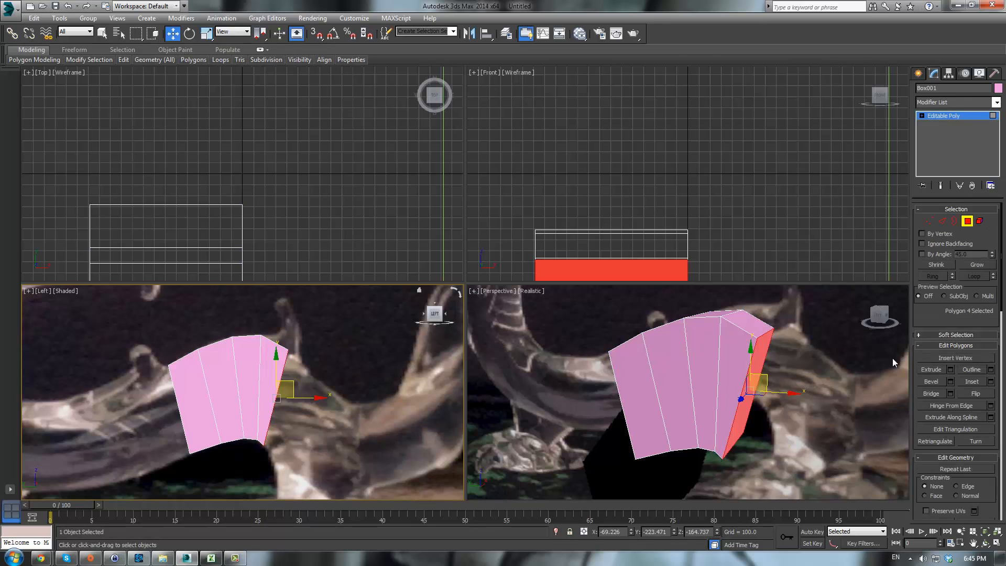
click(932, 369)
drag(754, 368, 404, 350)
click(343, 387)
- Reposition the latest segment's end vertices so the body curves downward along the reference
key(1)
drag(326, 327, 330, 363)
key(w)
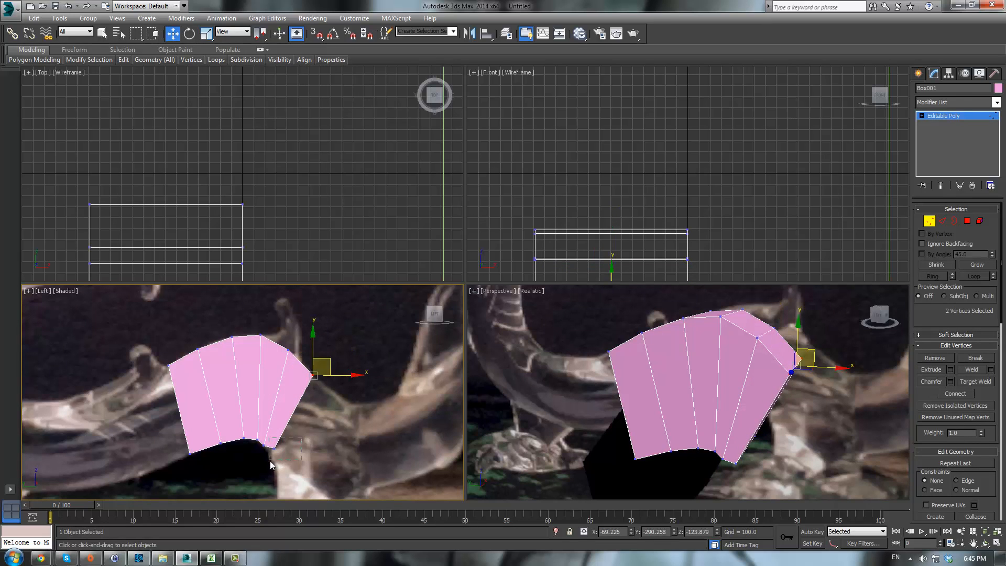
drag(271, 465, 271, 464)
middle_drag(294, 443, 266, 362)
drag(261, 353, 268, 368)
middle_drag(268, 368, 161, 441)
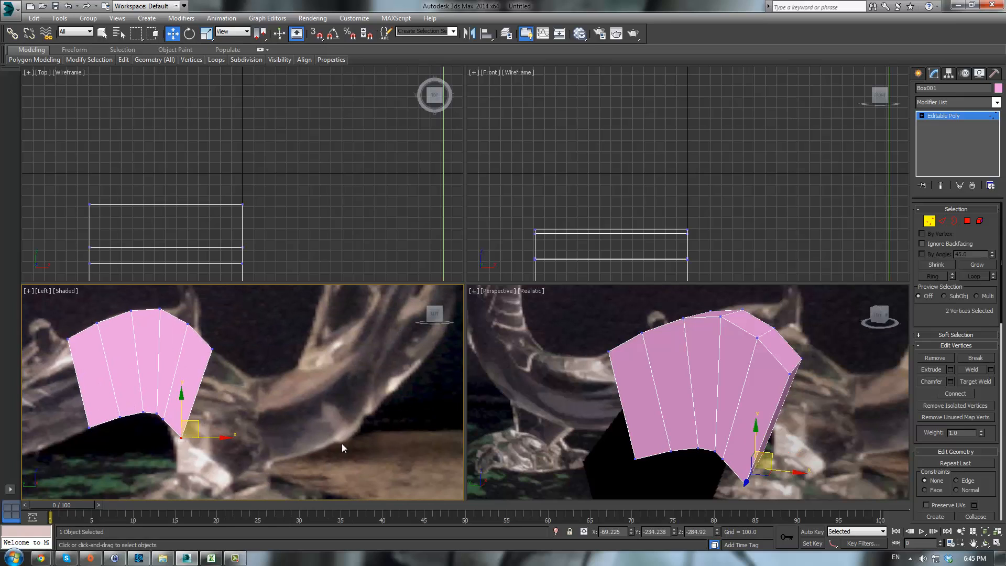
click(166, 419)
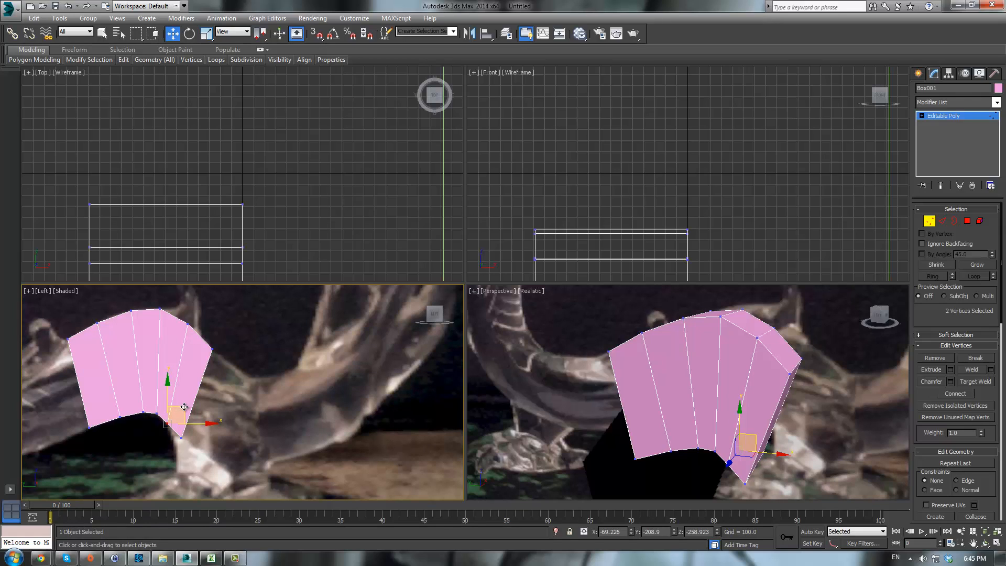
drag(185, 406, 187, 407)
- Select the end polygon and extrude it to extend the body further
click(967, 221)
click(773, 409)
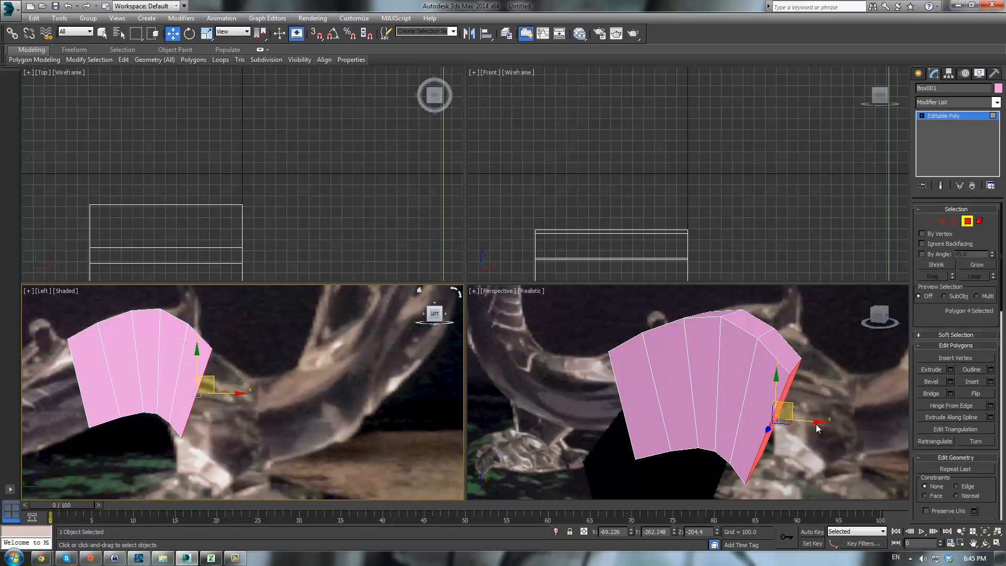
alt+middle_drag(778, 410, 743, 406)
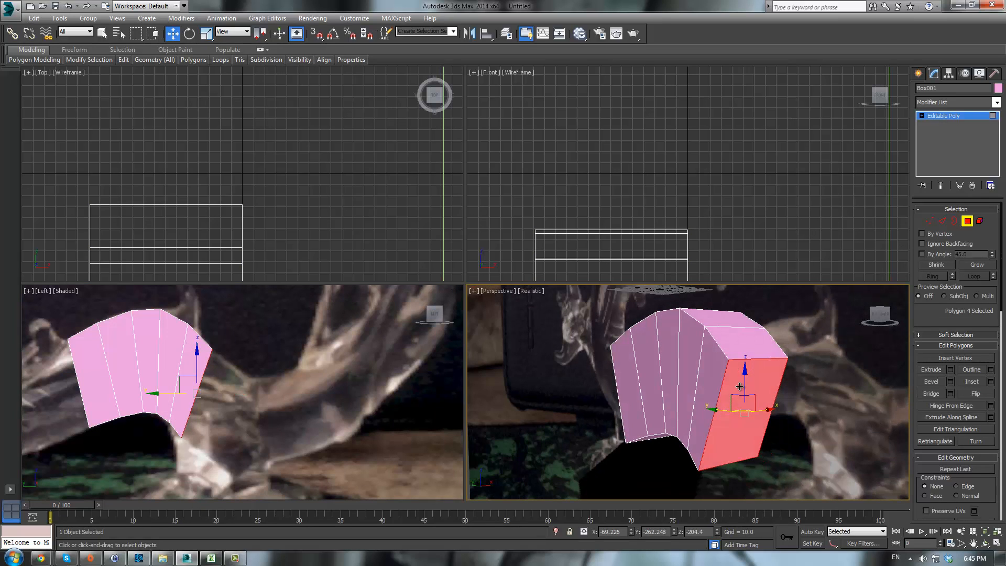
right_click(740, 414)
drag(747, 405, 857, 280)
click(930, 369)
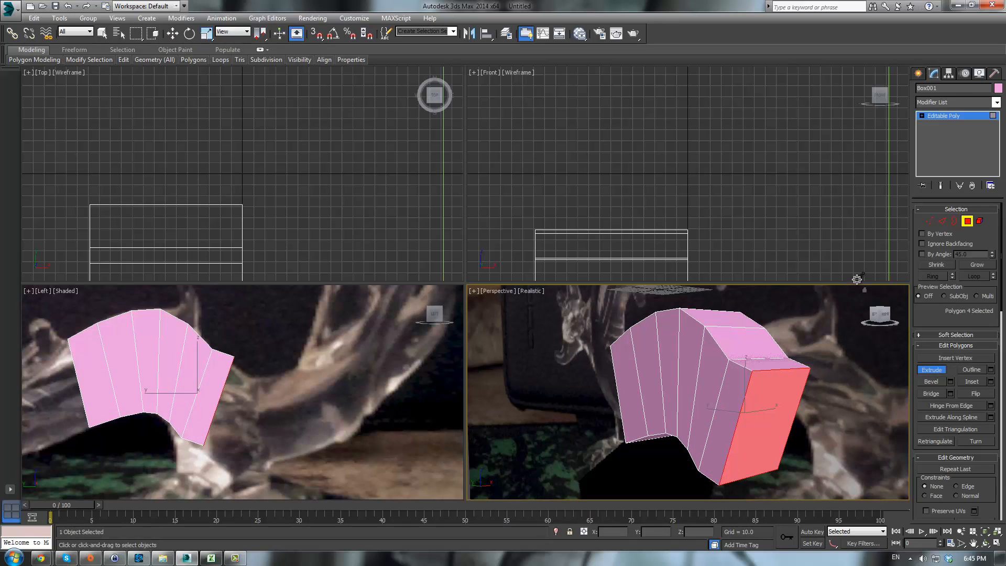
right_click(296, 382)
- Adjust the top and bottom end vertices of the new segment to match the body curve
key(1)
drag(275, 340, 221, 375)
key(w)
drag(252, 341, 252, 361)
drag(200, 455, 218, 433)
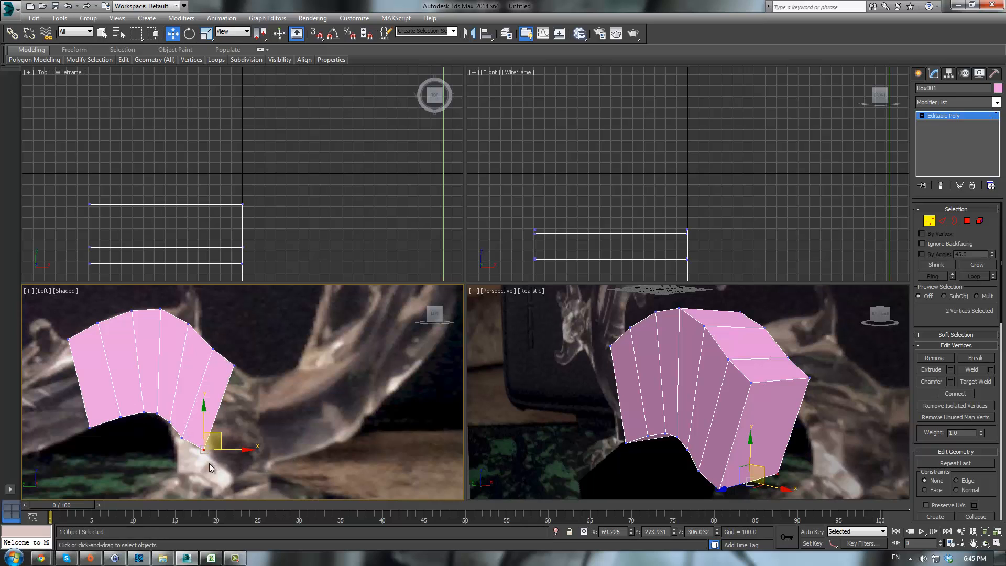
- Extrude the end polygon once more to add a body segment
click(968, 220)
click(930, 369)
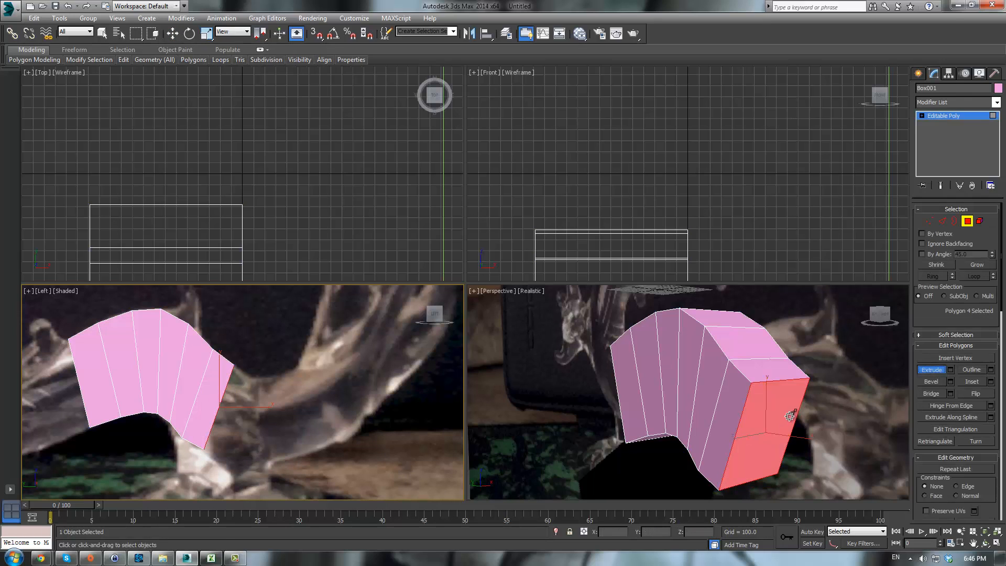
drag(775, 419, 838, 332)
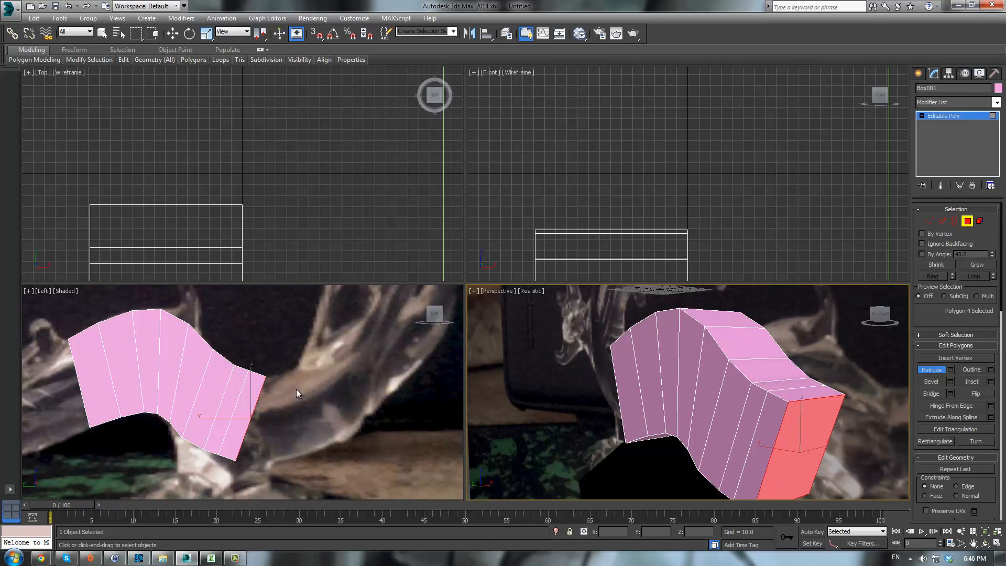
middle_drag(299, 372, 301, 340)
- Move the segment's end vertices to bend the body upward along the reference
key(1)
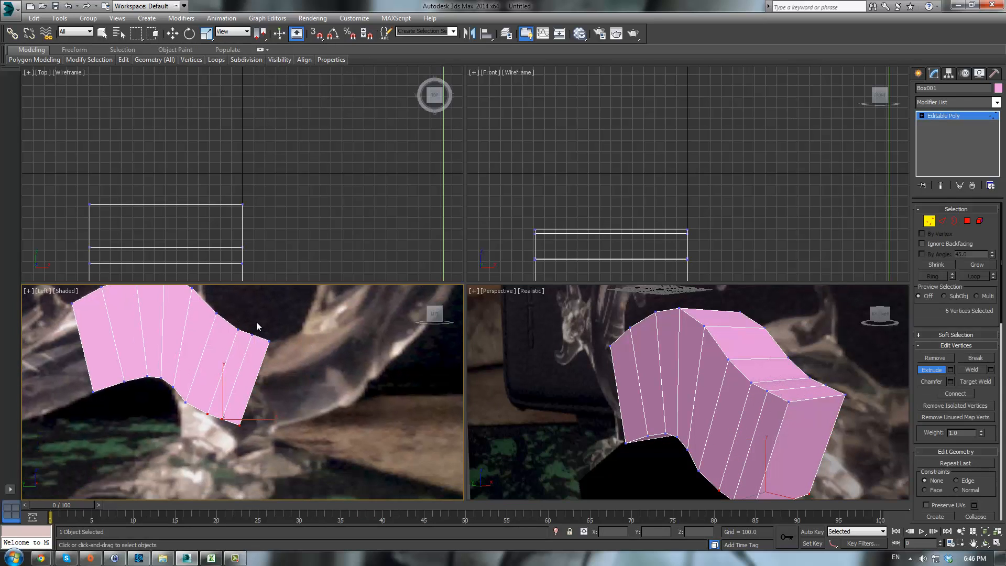
drag(229, 429, 254, 439)
key(w)
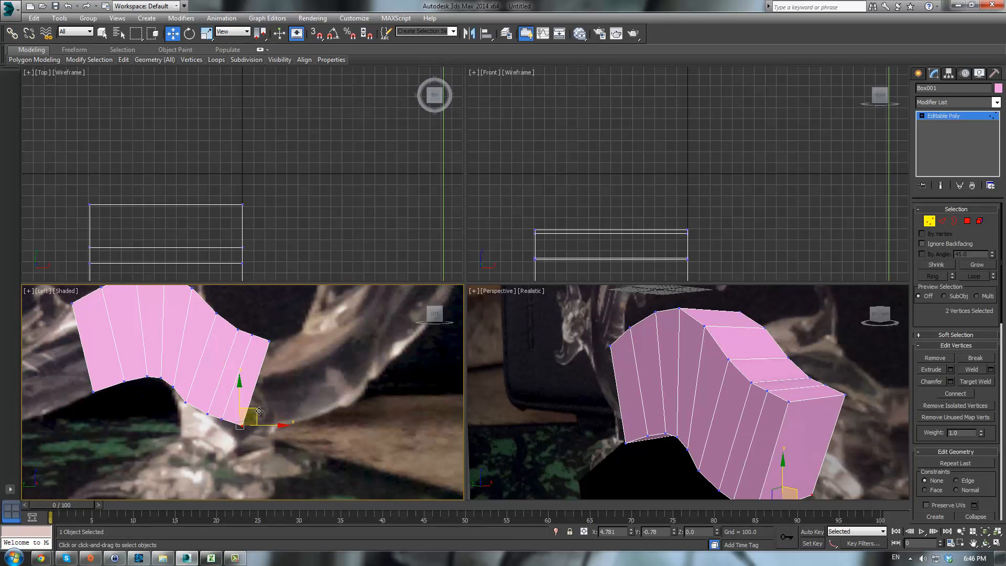
click(221, 418)
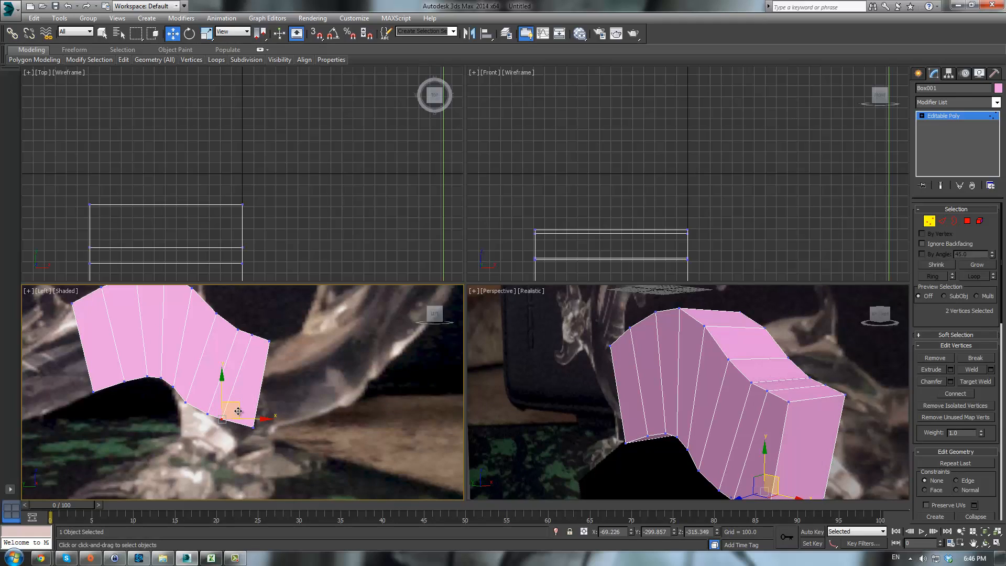
drag(244, 411, 245, 411)
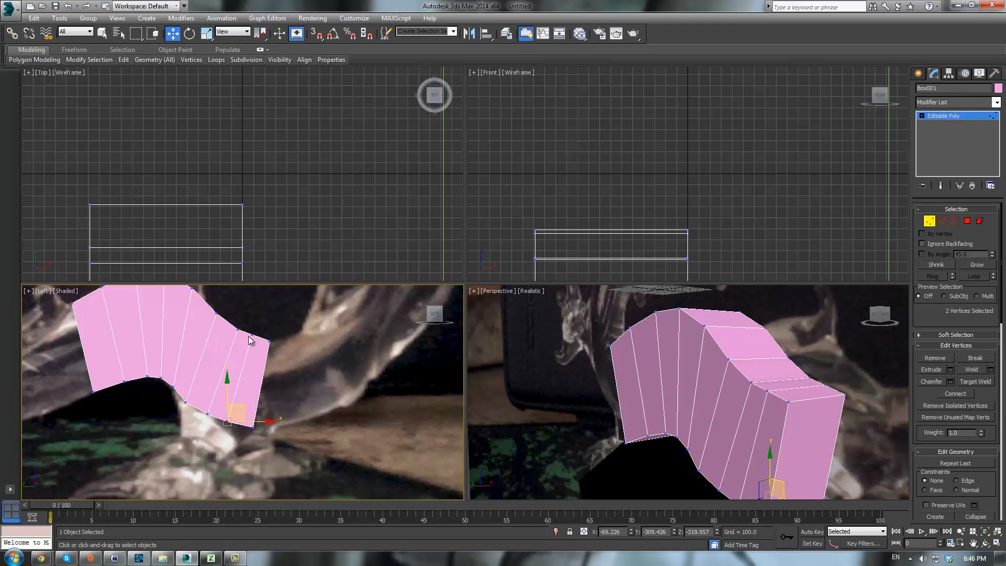
click(267, 338)
mouse_move(289, 333)
mouse_down()
mouse_move(263, 343)
mouse_move(265, 329)
mouse_move(297, 330)
mouse_move(288, 327)
mouse_up()
middle_drag(321, 350, 335, 338)
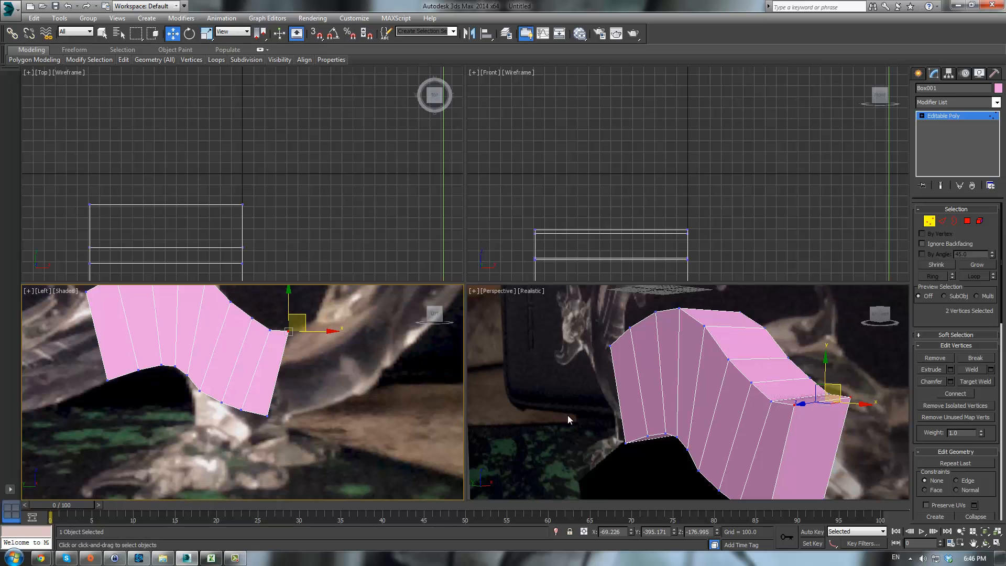
- Extrude the end polygon again to continue the body
click(967, 221)
middle_drag(385, 385, 303, 394)
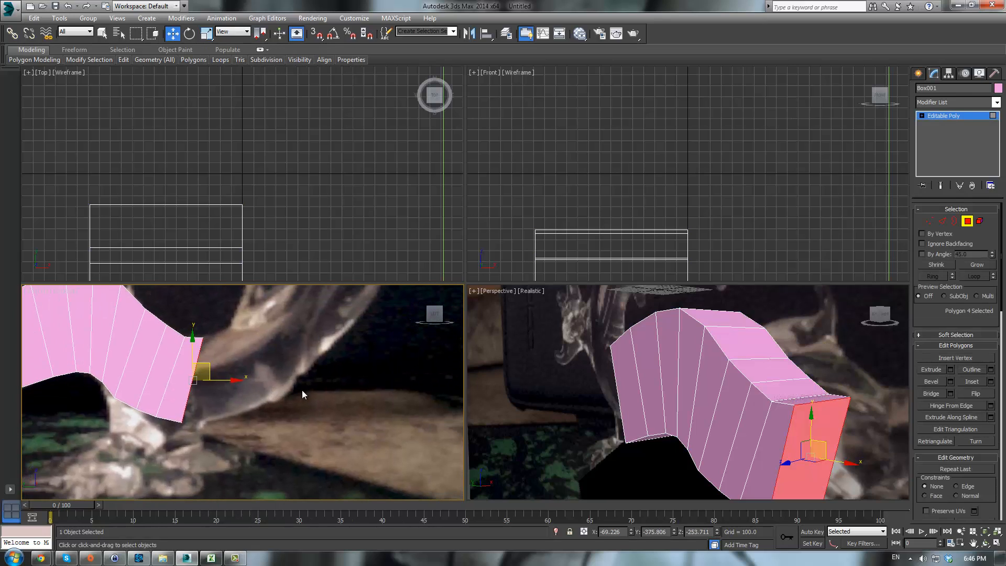
click(930, 370)
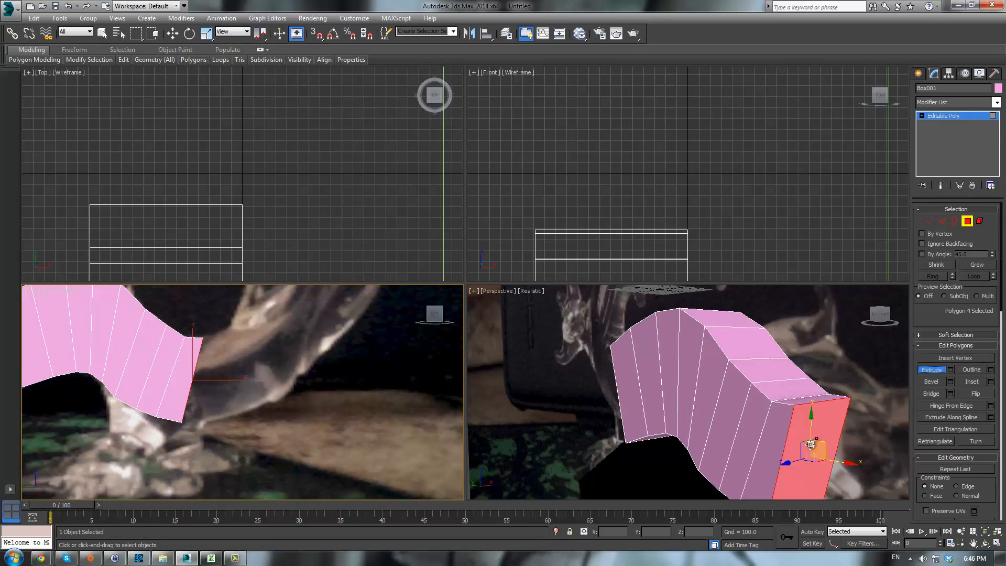
drag(812, 451, 874, 328)
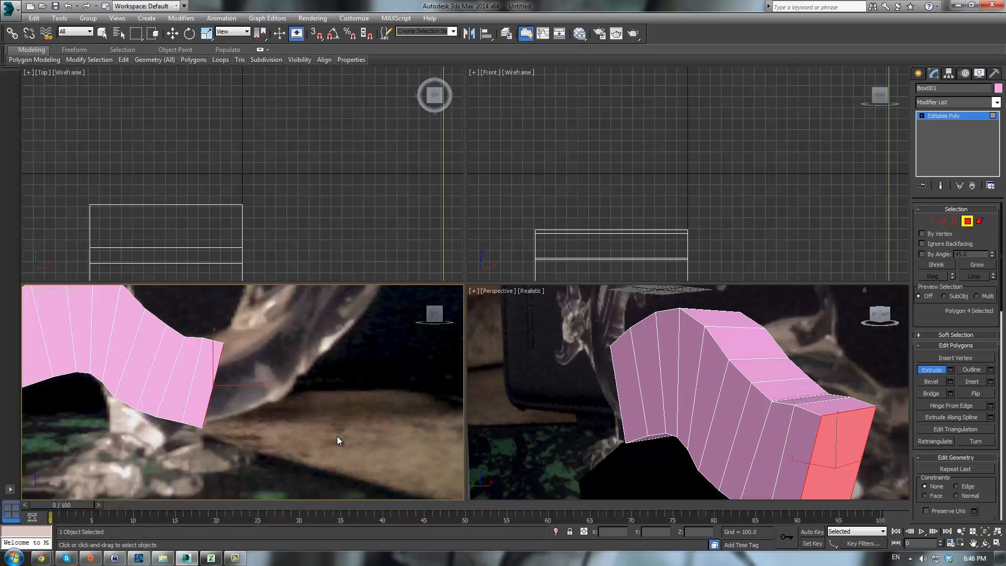
- Reposition the new end vertices to follow the dragon's body
key(1)
drag(208, 409, 193, 444)
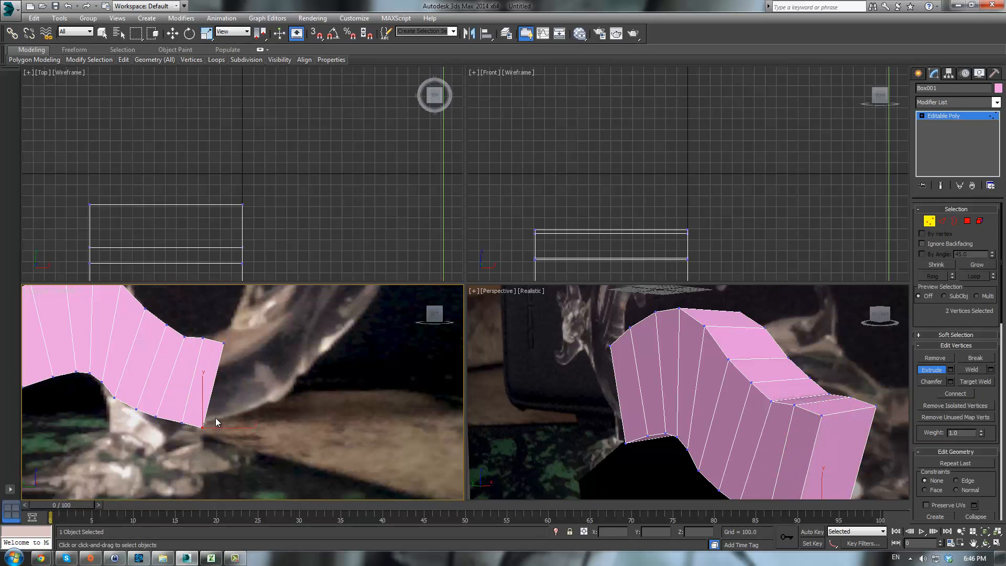
key(w)
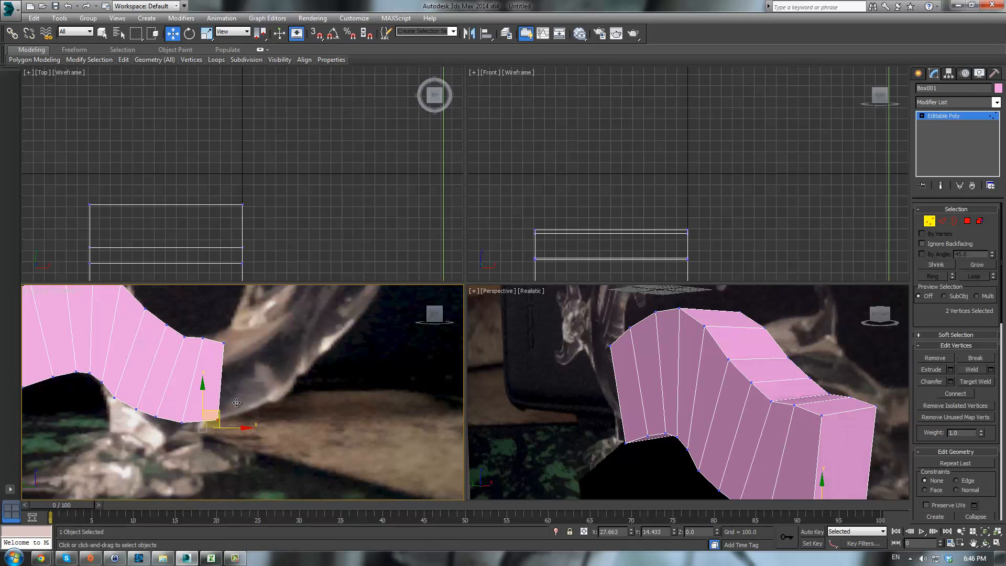
mouse_move(233, 335)
mouse_down()
mouse_move(227, 346)
mouse_move(233, 320)
mouse_up()
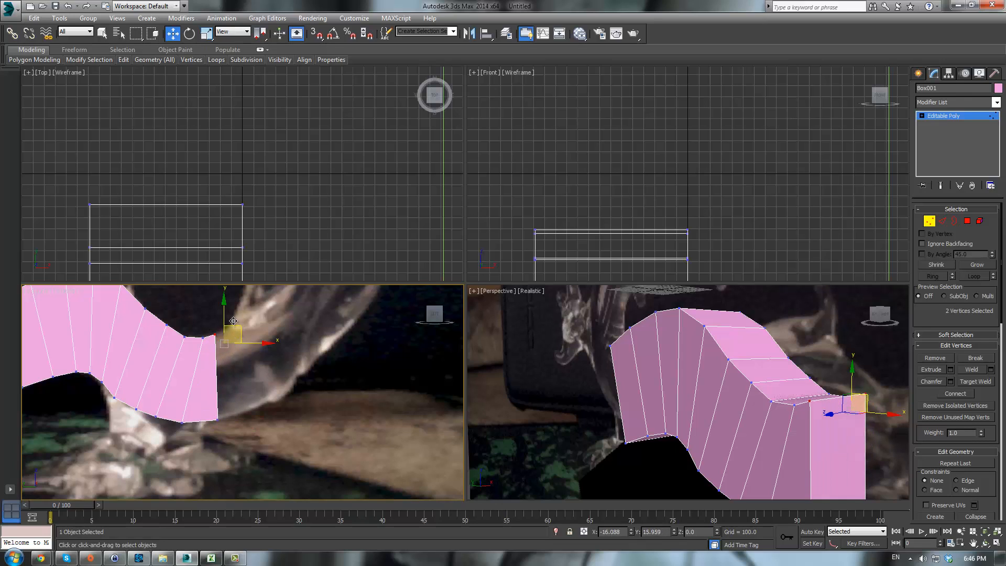
- Select the end polygon and extrude another body segment
click(967, 221)
click(864, 418)
click(931, 369)
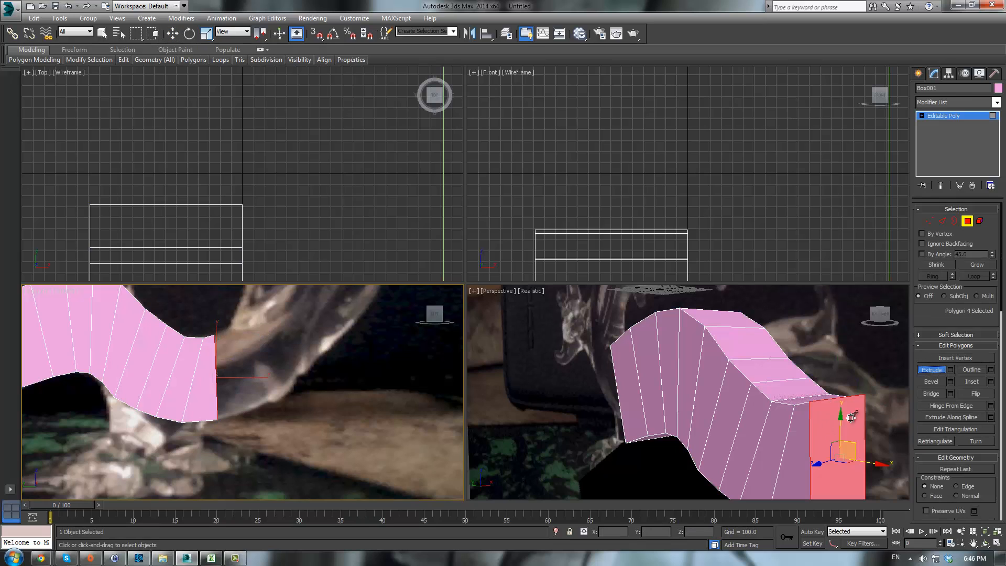
drag(846, 419, 838, 392)
middle_drag(311, 392, 324, 429)
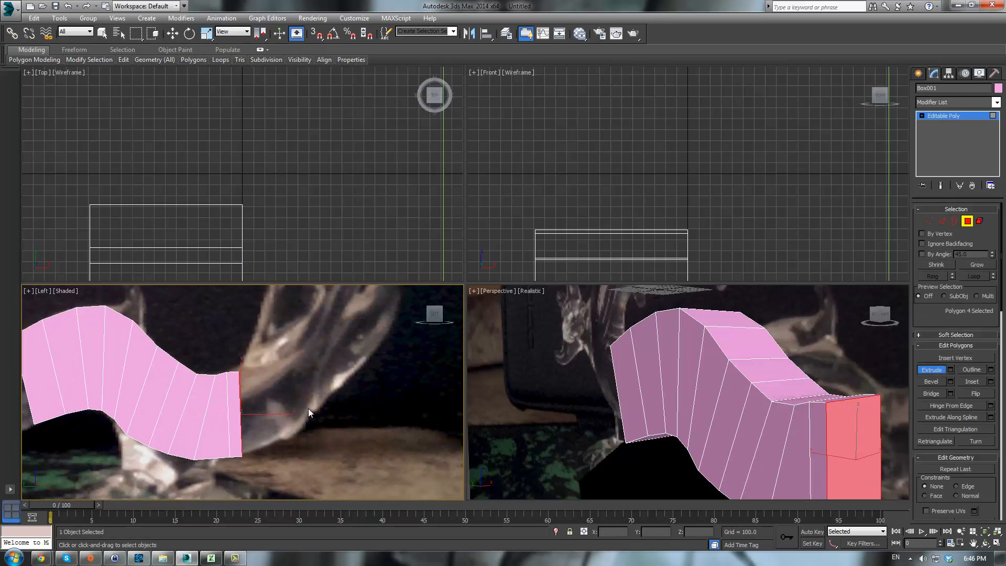
- Move the bottom end vertices to shape the new segment along the curve
key(1)
key(w)
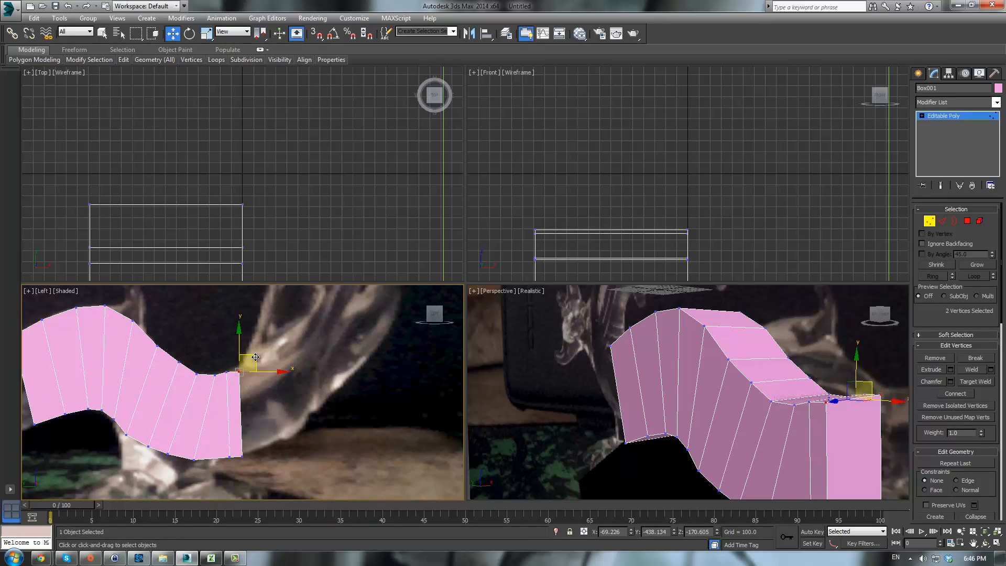
drag(250, 465, 298, 423)
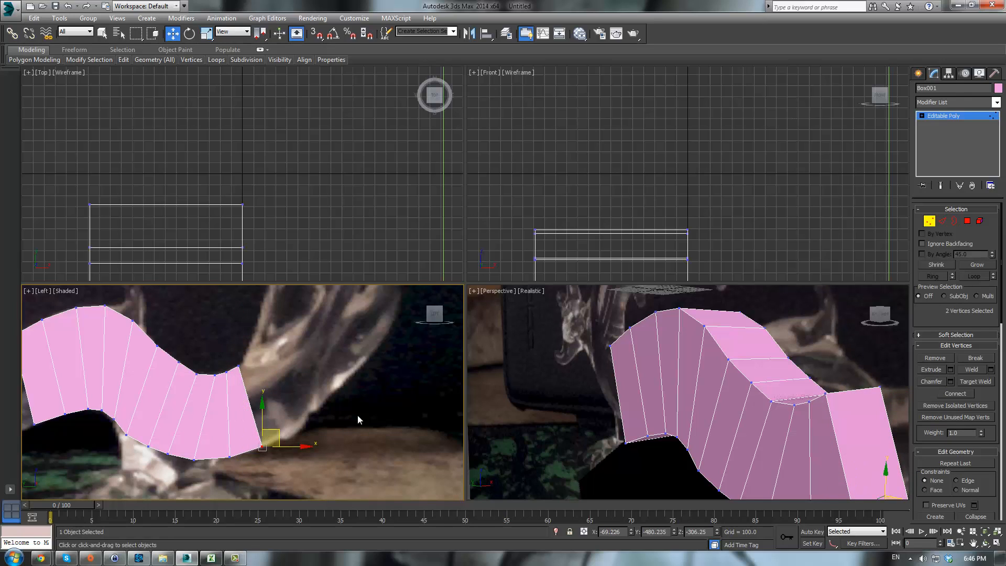
- Extrude the end polygon to add one more body segment
click(967, 221)
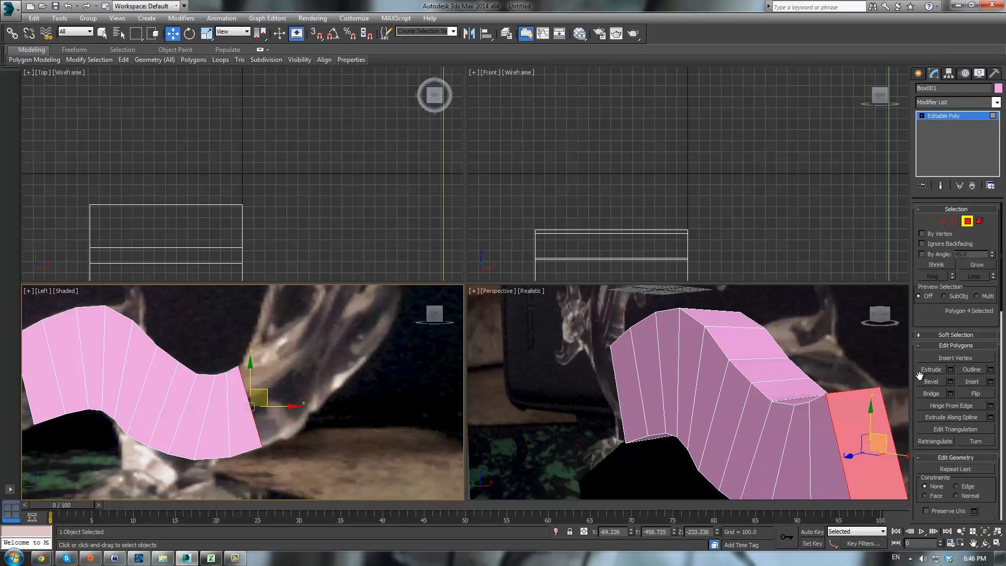
click(931, 369)
drag(387, 398, 382, 362)
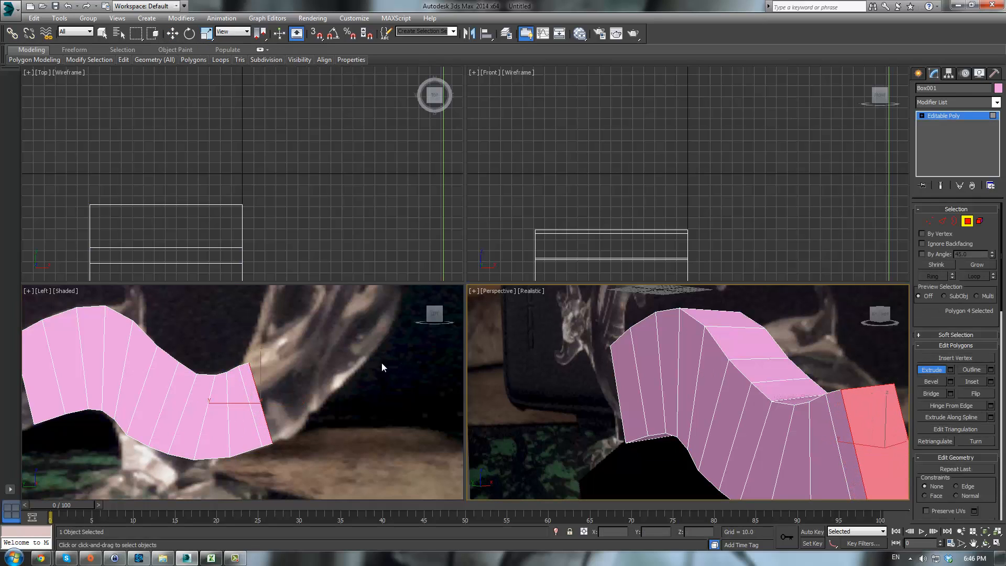
middle_drag(381, 363, 370, 391)
- Adjust the last segment's top and bottom end vertices to follow the dragon's body curve
key(1)
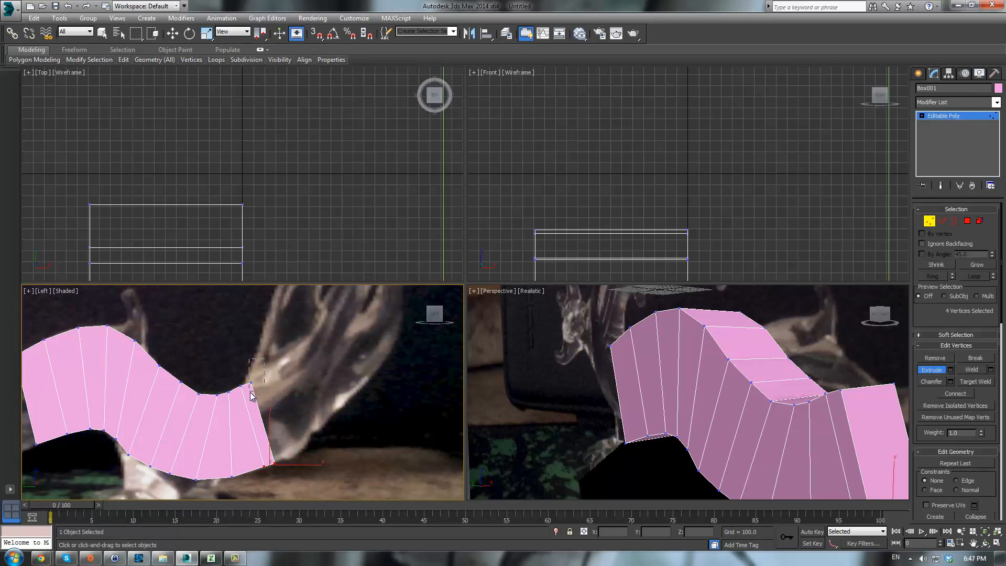
drag(250, 395, 293, 359)
key(w)
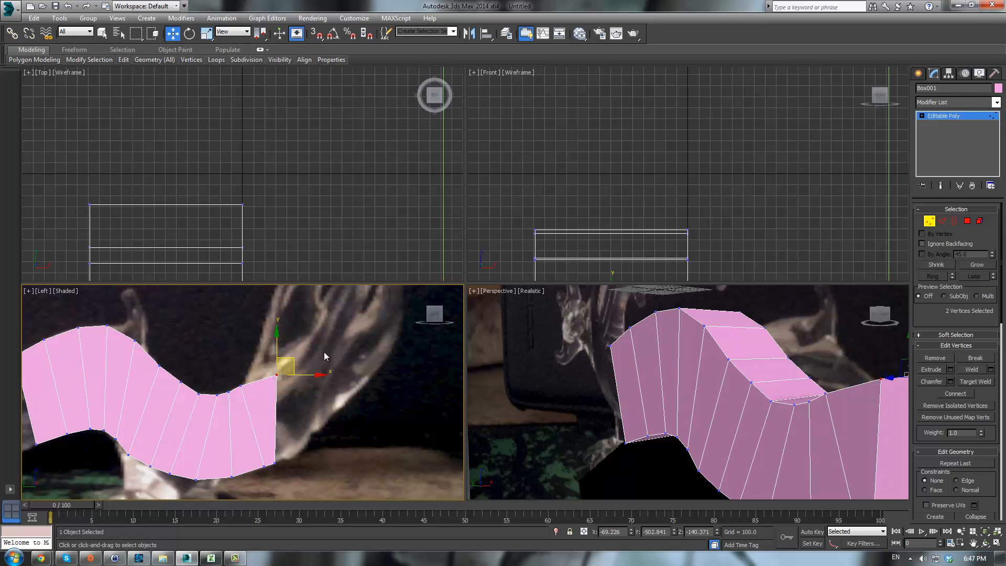
middle_drag(335, 334, 315, 332)
drag(258, 470, 256, 468)
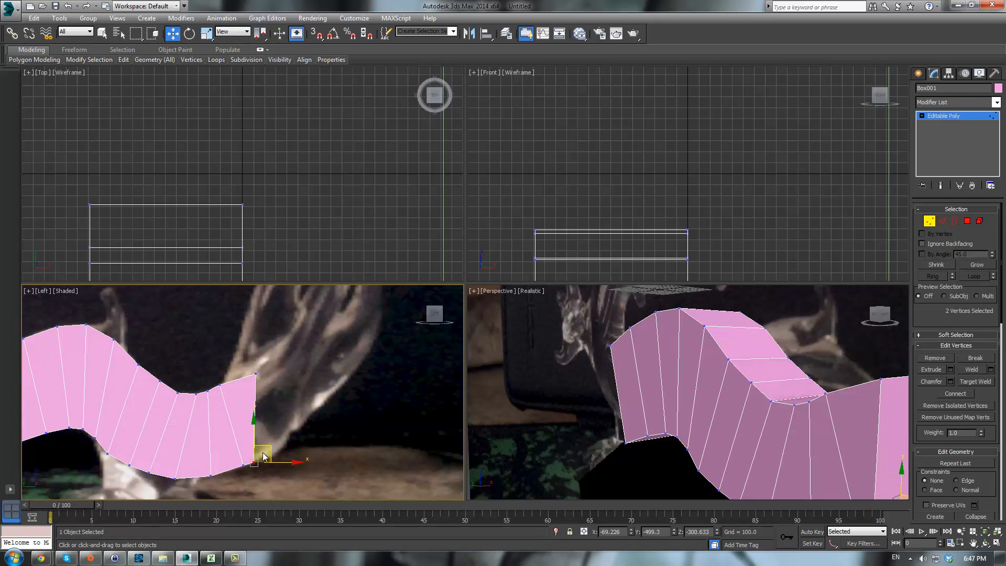
mouse_move(271, 447)
mouse_down()
mouse_move(288, 432)
mouse_move(287, 440)
mouse_up()
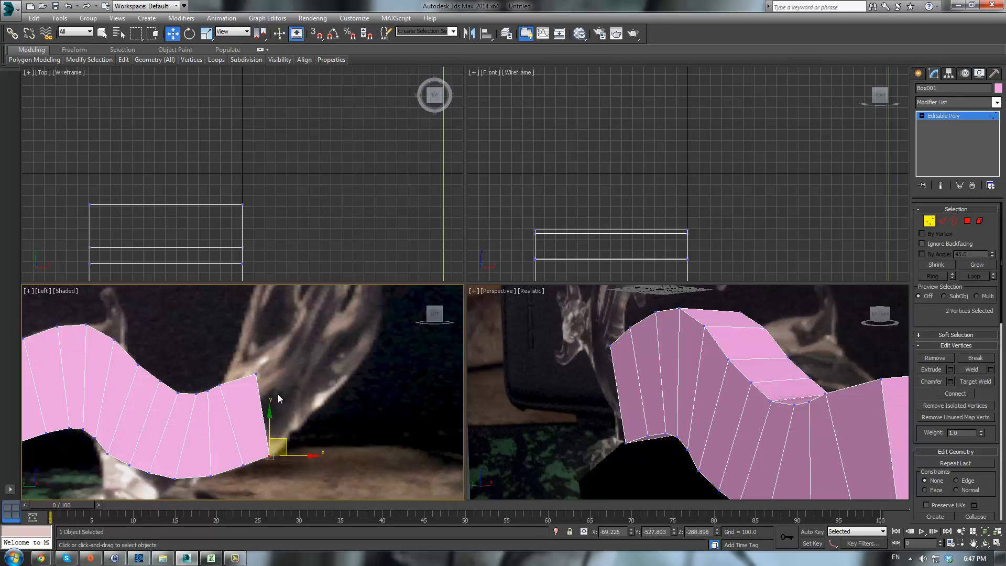
drag(239, 402, 239, 402)
drag(271, 358, 259, 419)
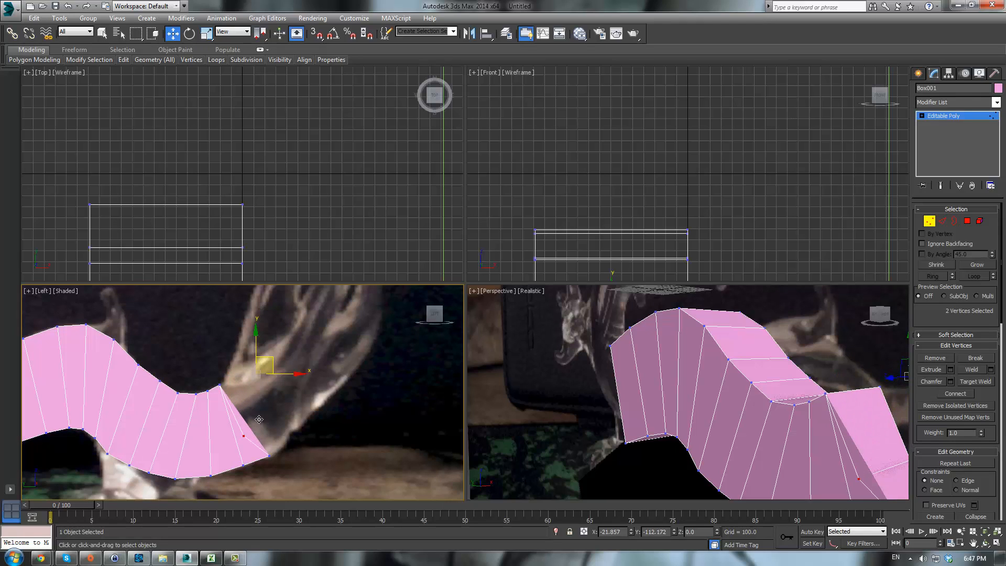
drag(261, 417, 290, 355)
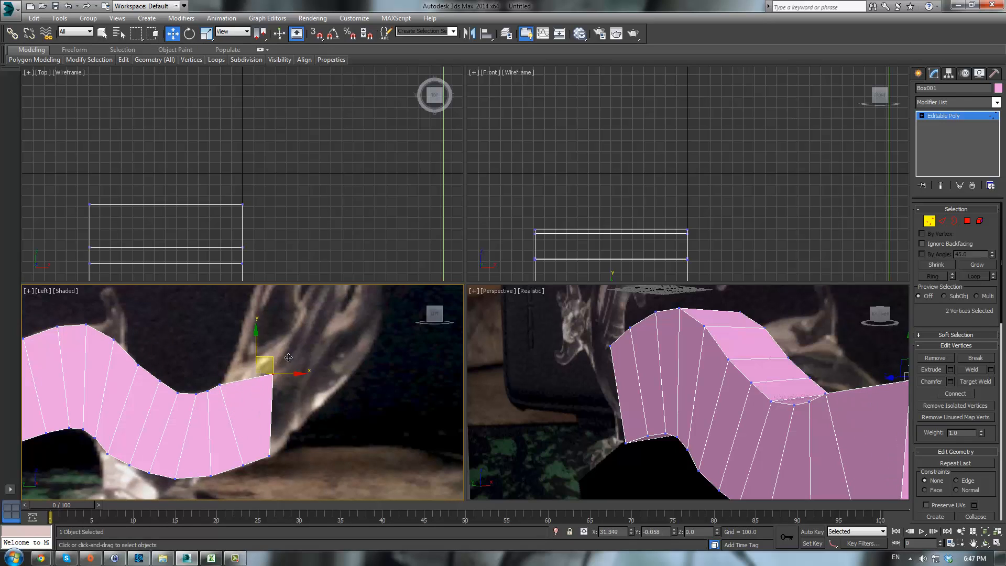
- Reposition the last segment's end vertices in the side view so it follows the body curve
middle_drag(376, 327, 337, 409)
scroll(337, 409, down, 2)
scroll(316, 404, up, 3)
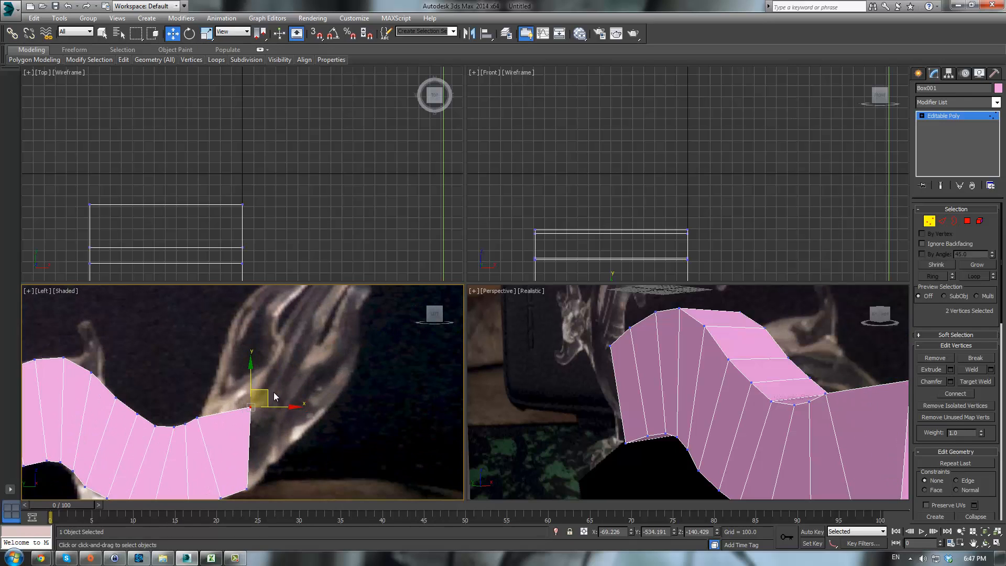
drag(262, 390, 231, 387)
click(348, 442)
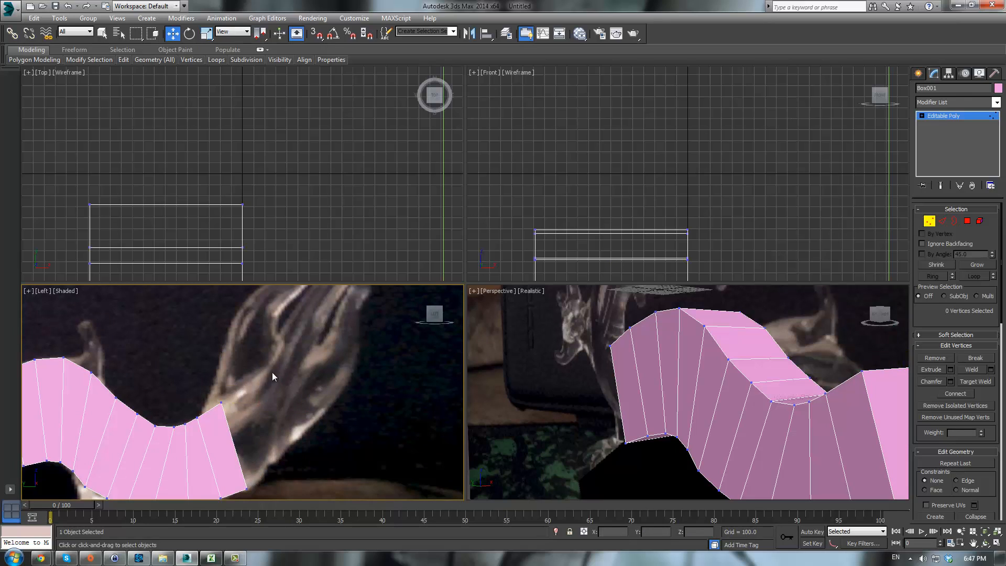
drag(212, 424, 212, 424)
mouse_move(234, 389)
mouse_down()
mouse_move(234, 401)
mouse_move(258, 370)
mouse_move(224, 395)
mouse_up()
- Select the end polygon and extrude another body segment
click(968, 227)
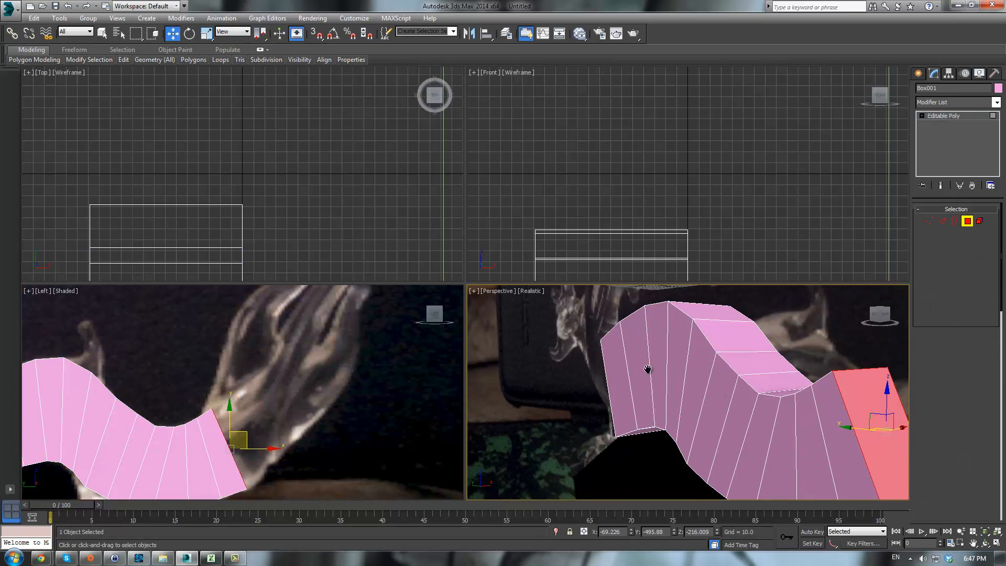
middle_drag(649, 371, 509, 318)
click(922, 373)
drag(772, 341, 772, 333)
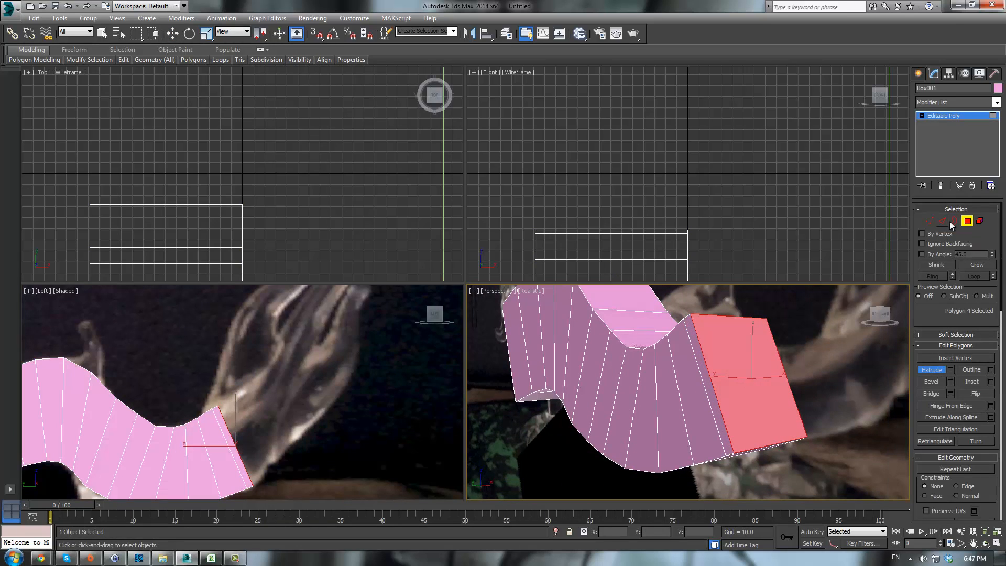
- Move the new segment's bottom and top end vertices to follow the dragon's body curve
click(930, 222)
middle_drag(286, 422, 292, 401)
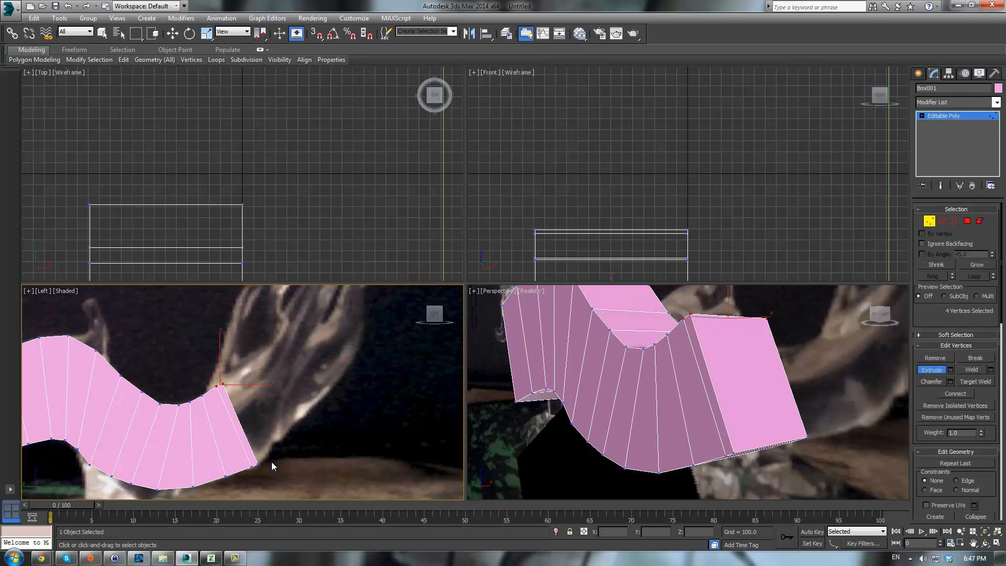
drag(256, 468, 299, 419)
key(w)
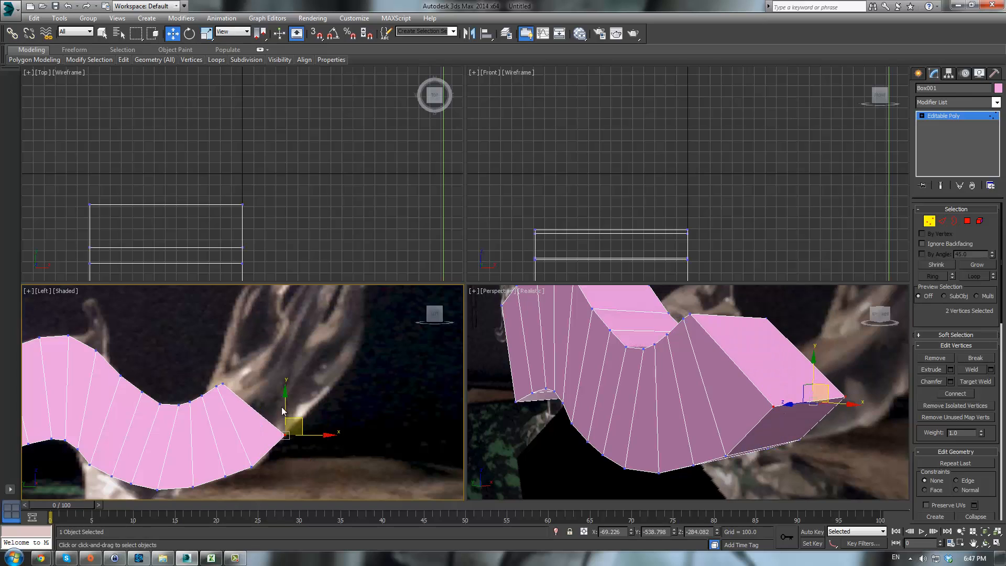
drag(220, 390, 238, 366)
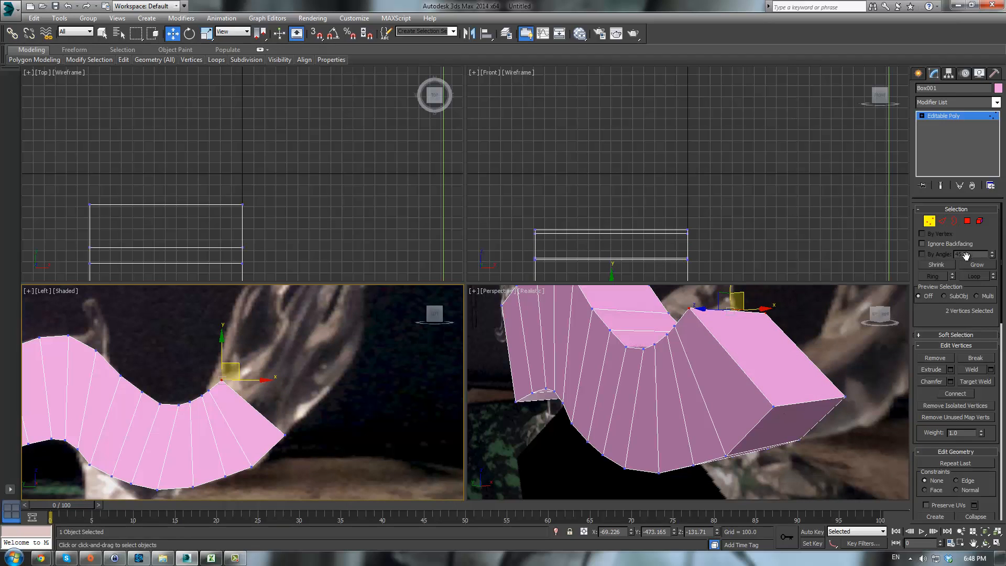
- Select the end polygon and extrude one more segment, undoing an accidental move first
click(967, 220)
alt+middle_drag(707, 404, 754, 408)
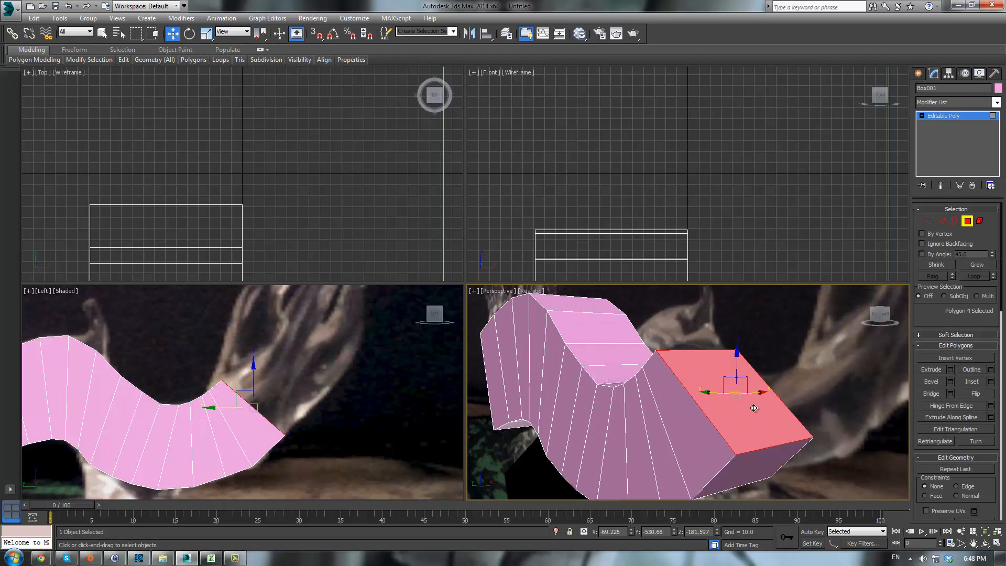
drag(753, 408, 798, 349)
key(ctrl+z)
click(931, 369)
drag(745, 385, 760, 340)
middle_click(262, 408)
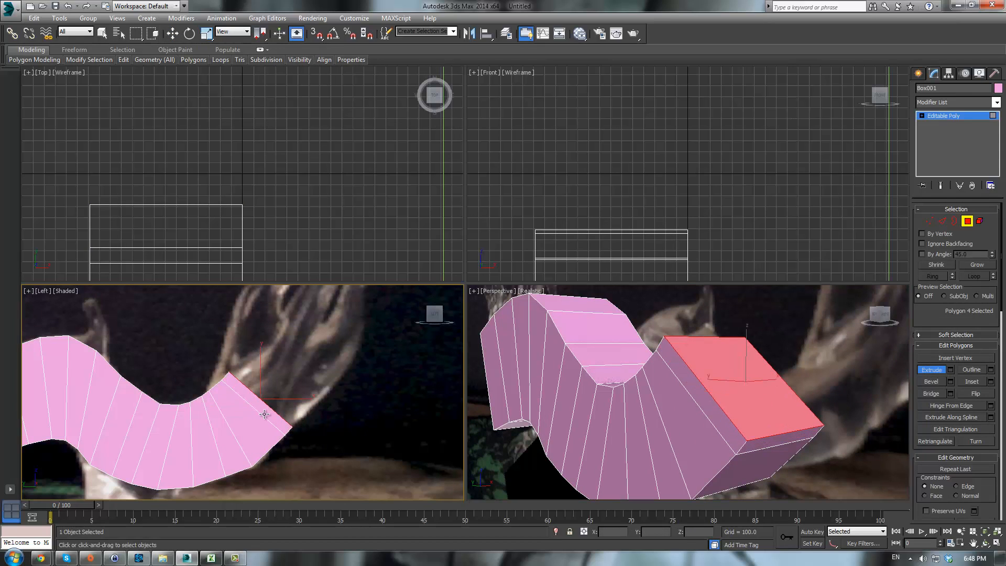
- Move the new segment's bottom and top end vertices so the body curves upward
key(1)
drag(277, 436, 282, 435)
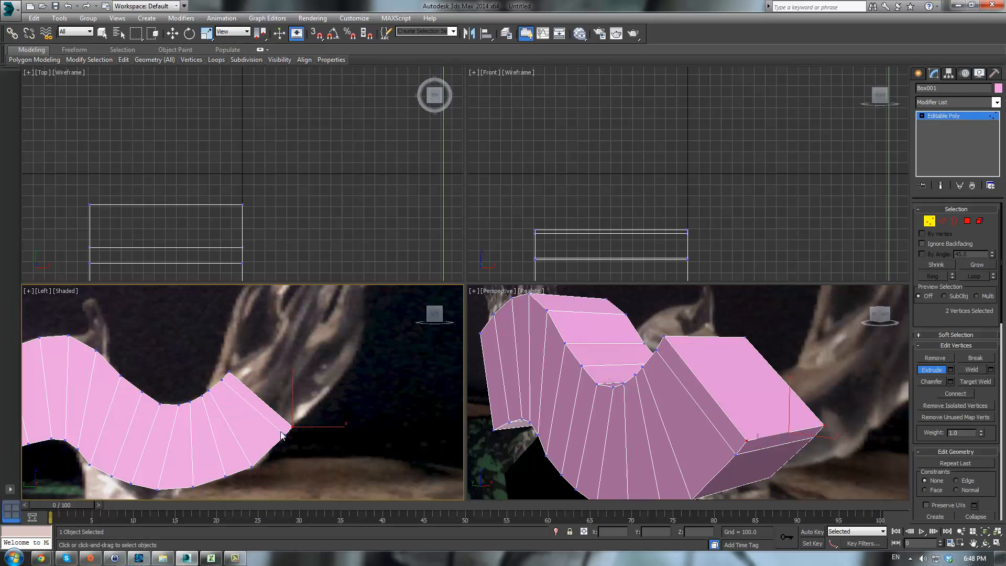
key(w)
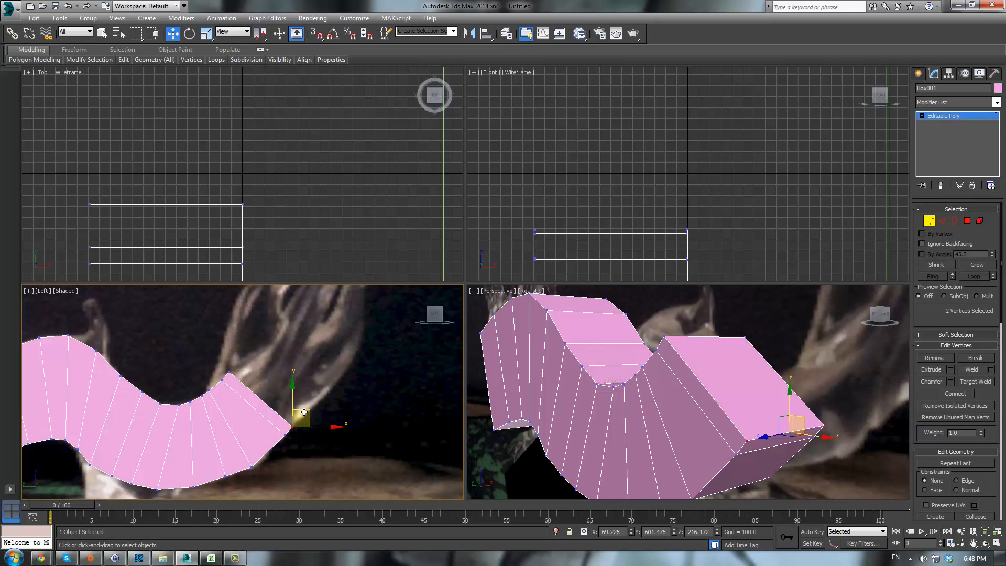
drag(300, 418, 300, 369)
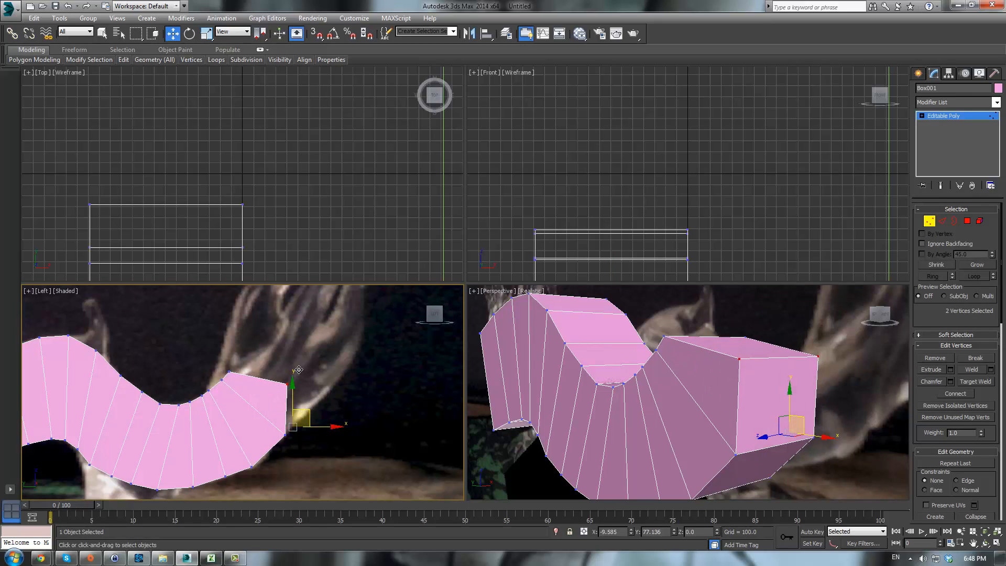
drag(237, 370, 276, 340)
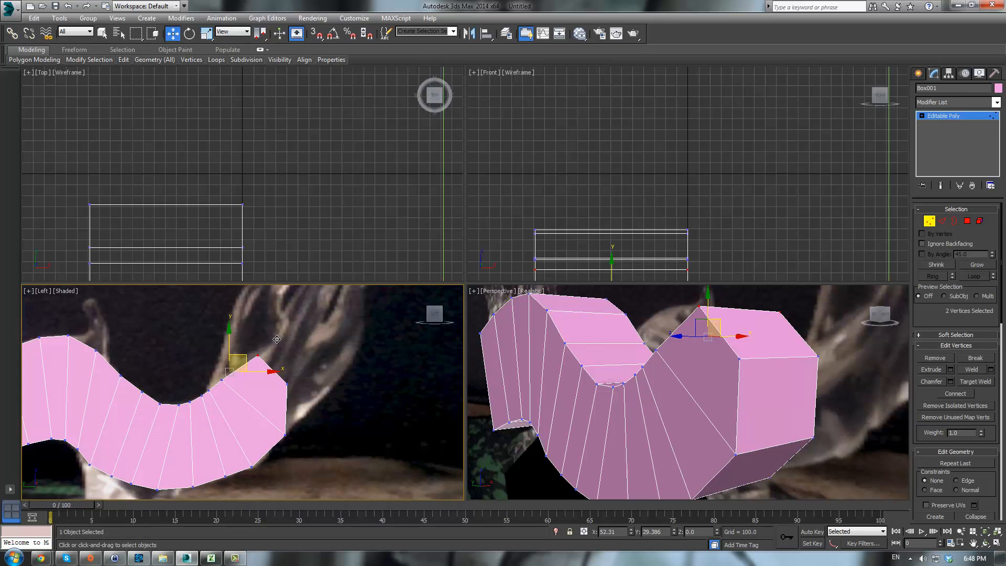
middle_drag(432, 365, 402, 398)
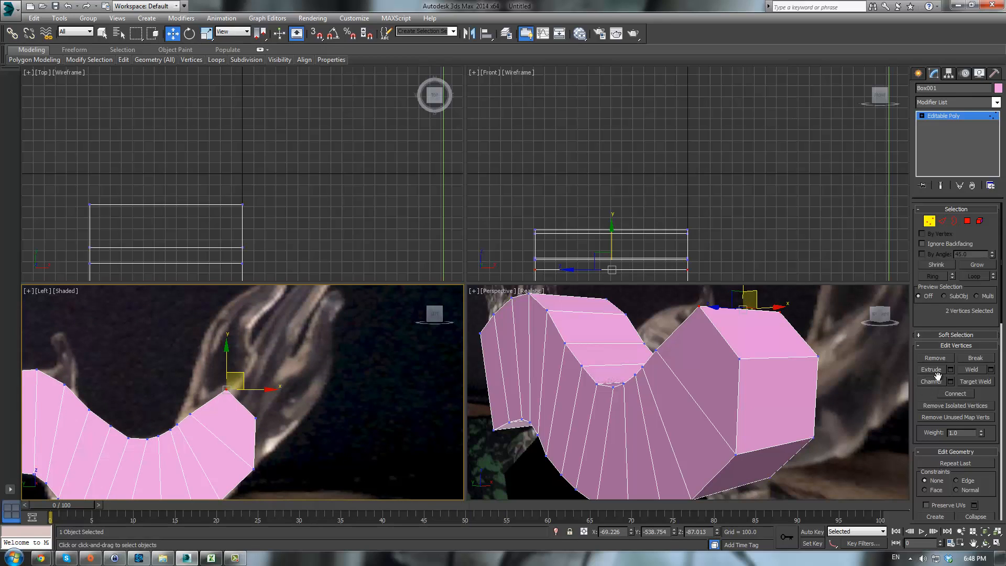
- Extrude the end polygon again to add a rising neck segment
click(968, 221)
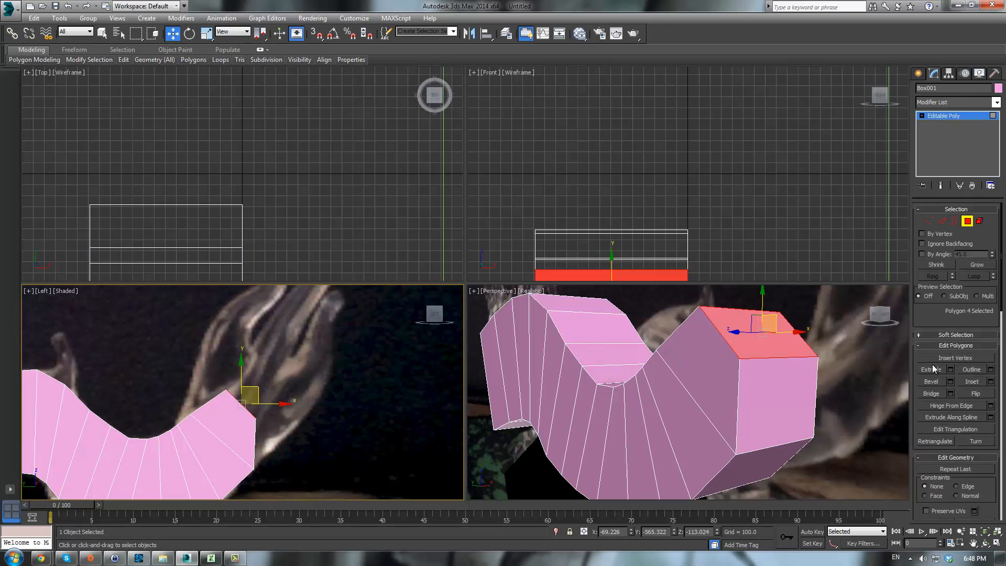
click(927, 373)
drag(770, 321, 769, 302)
middle_drag(259, 390, 263, 405)
- Move the neck segment's end vertices upward to match the reference neck
key(1)
drag(294, 397, 265, 429)
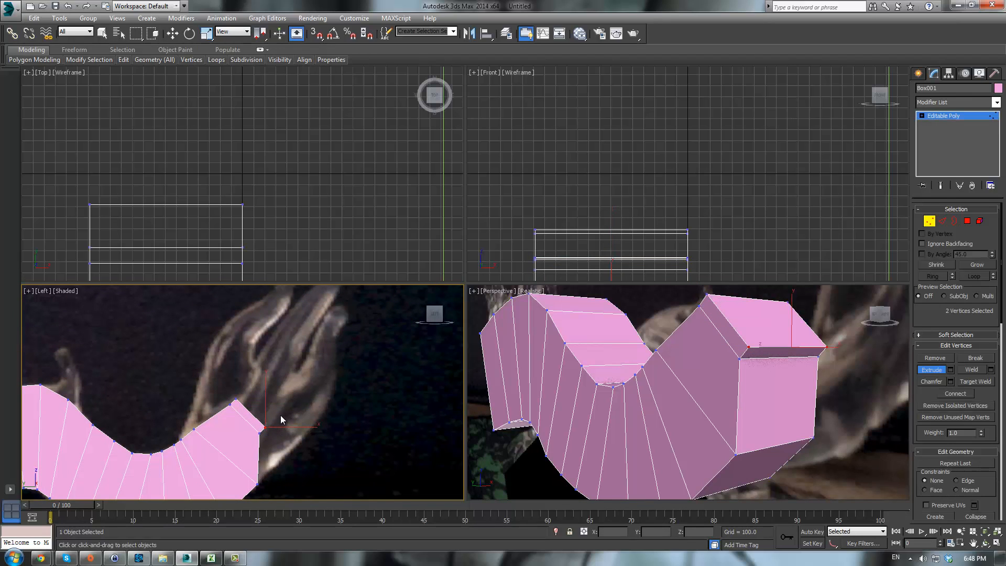
key(w)
drag(270, 422, 272, 346)
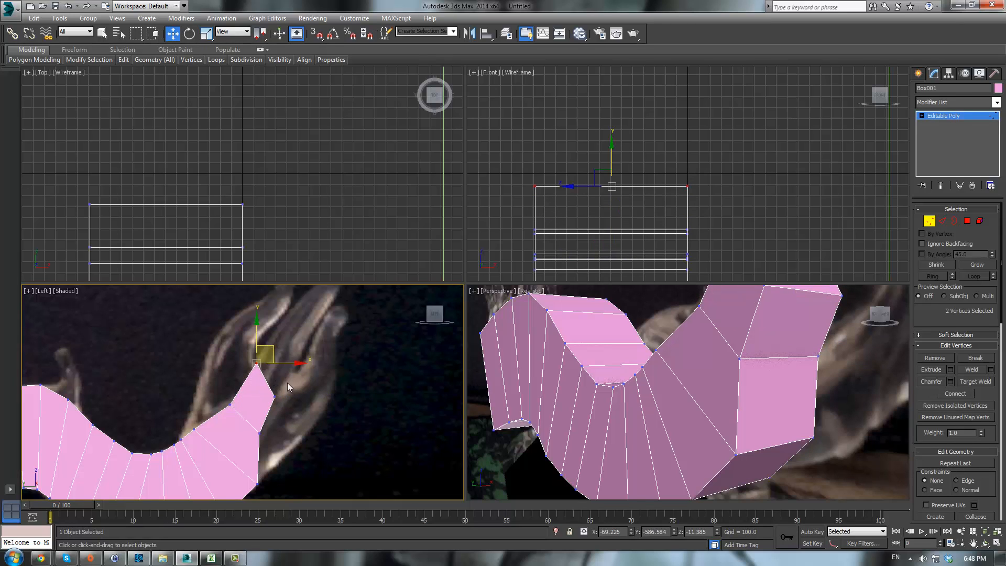
drag(274, 401, 308, 357)
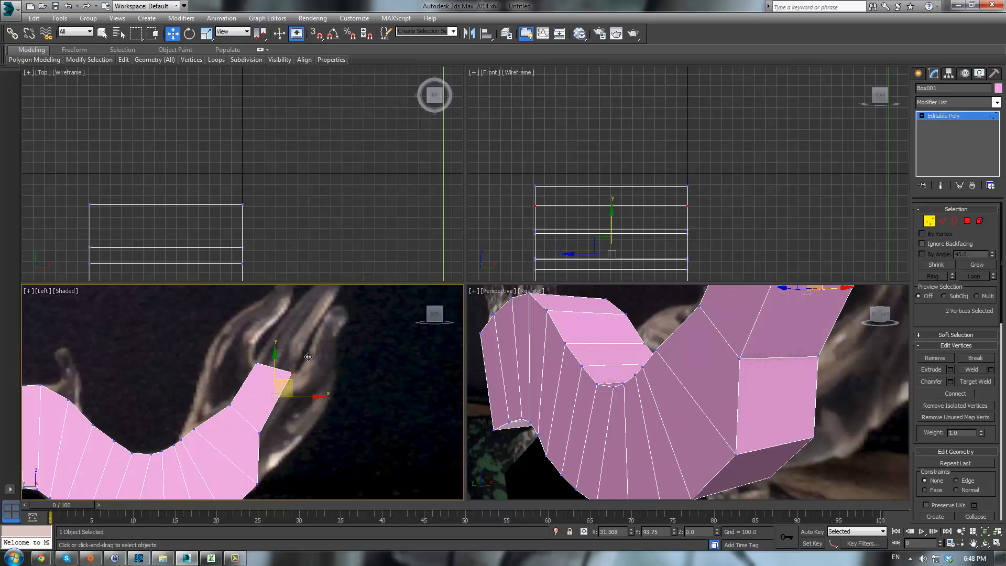
middle_drag(353, 355, 325, 400)
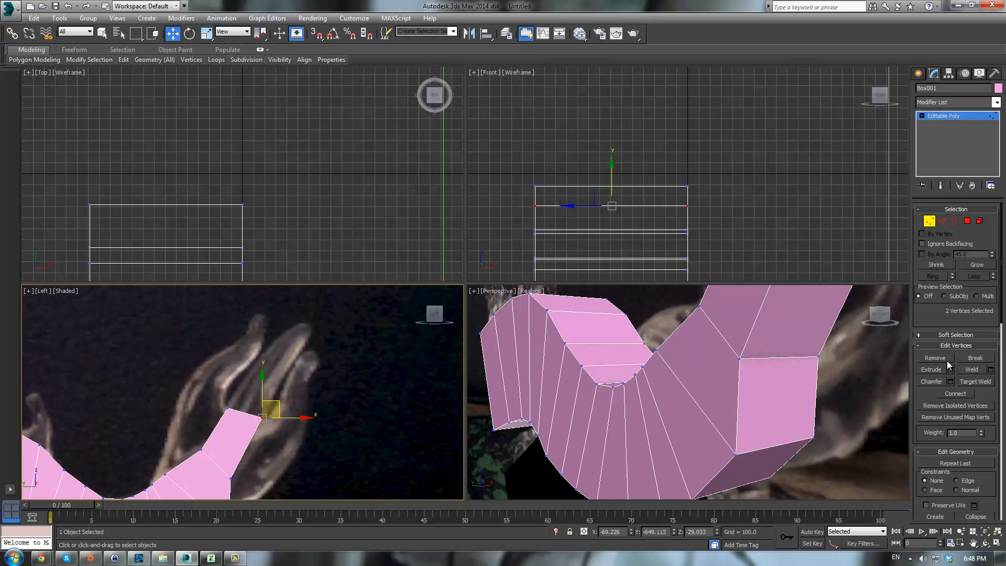
click(924, 370)
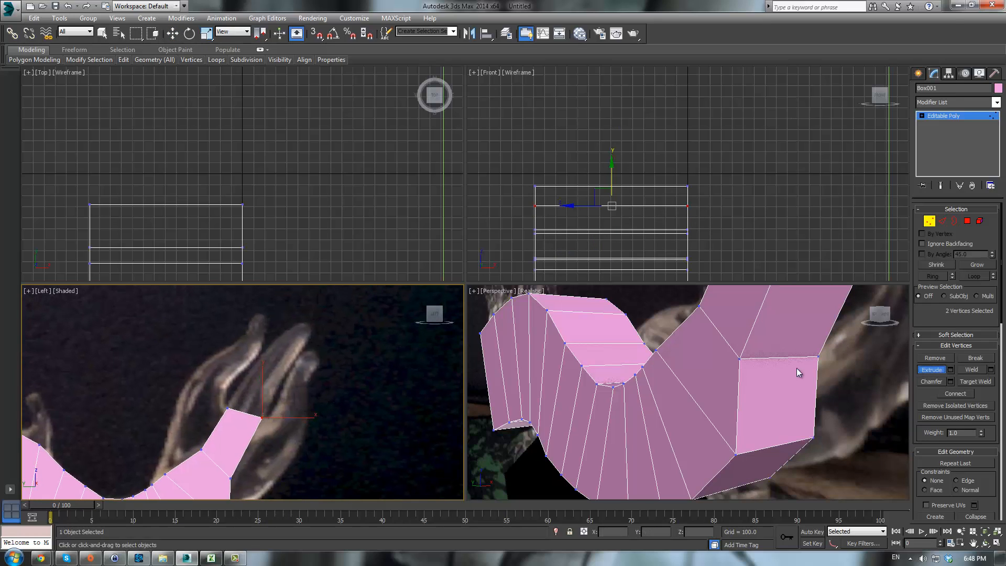
- Extrude the end polygon three more times to build the neck upward
click(967, 221)
middle_drag(602, 409, 619, 450)
scroll(619, 449, down, 3)
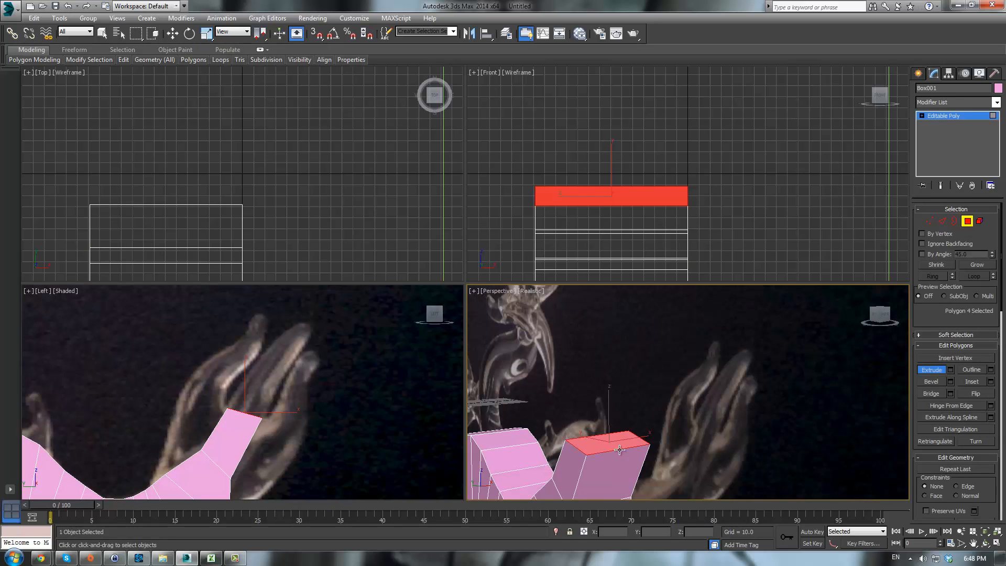
drag(607, 441, 697, 274)
drag(609, 390, 743, 191)
drag(611, 348, 624, 325)
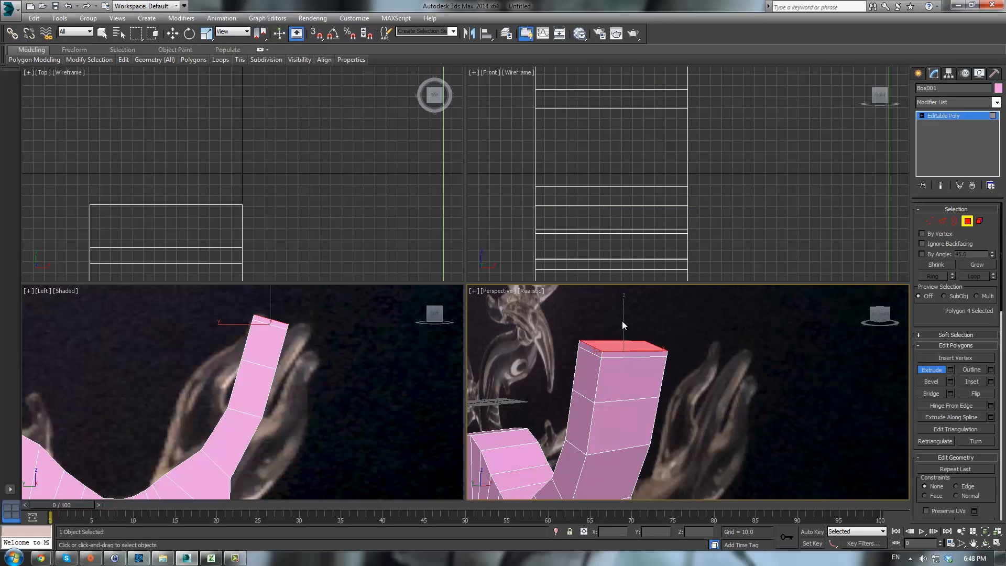
- Select and move the neck segments' end vertices in the side view to bend the neck along the reference
middle_drag(315, 422, 325, 413)
key(1)
scroll(298, 404, up, 2)
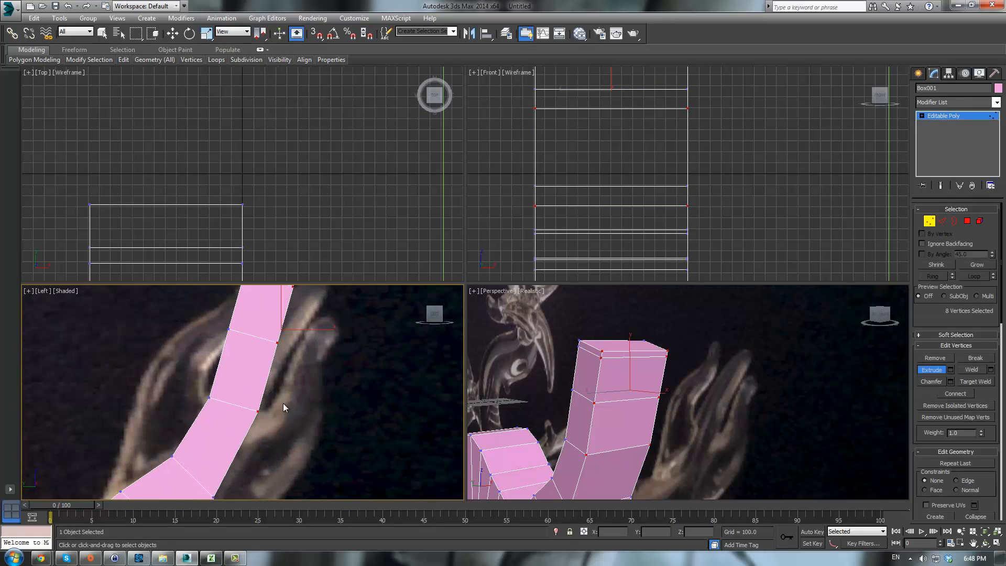
drag(270, 354, 268, 357)
middle_drag(332, 331, 324, 371)
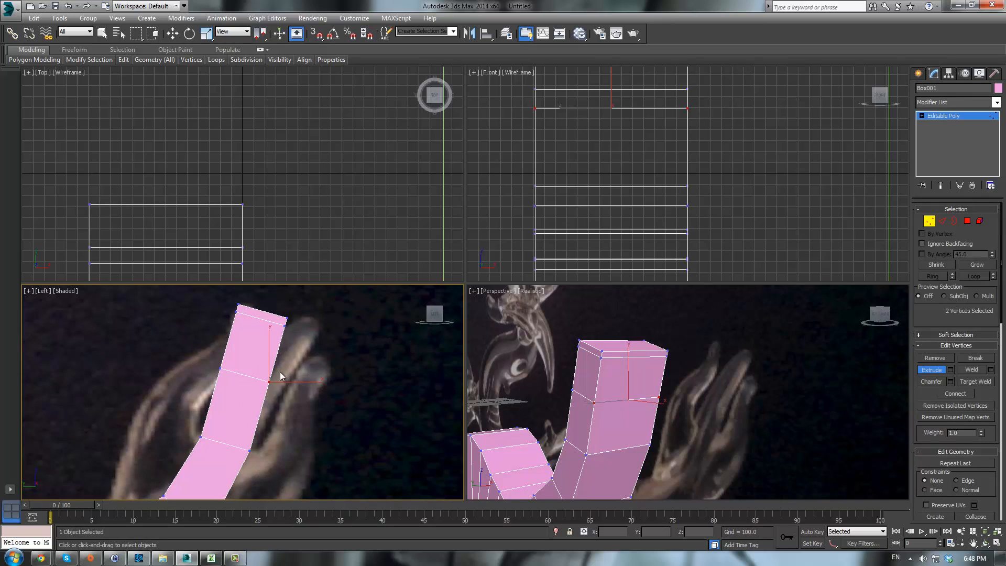
key(w)
drag(284, 366, 297, 374)
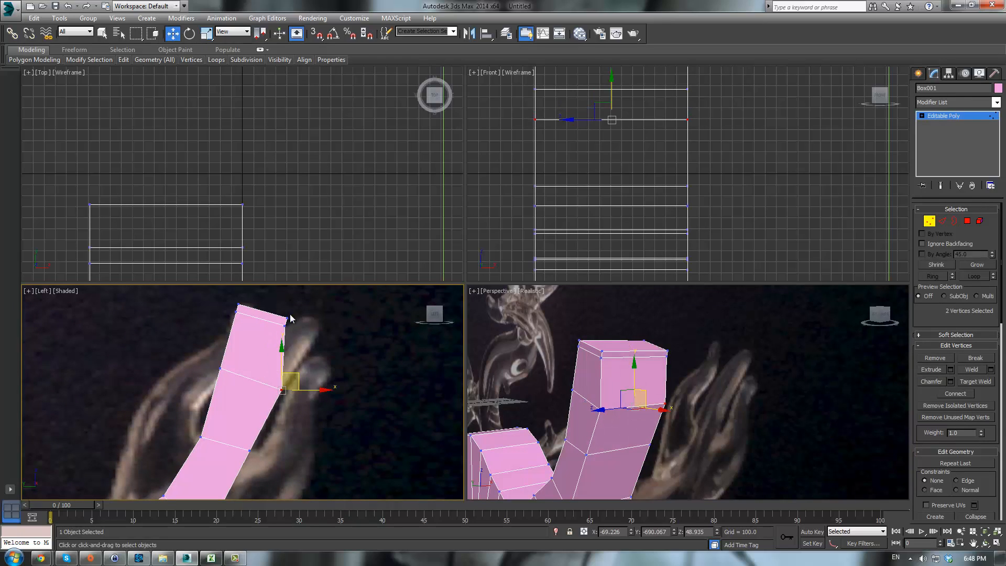
drag(283, 329, 333, 309)
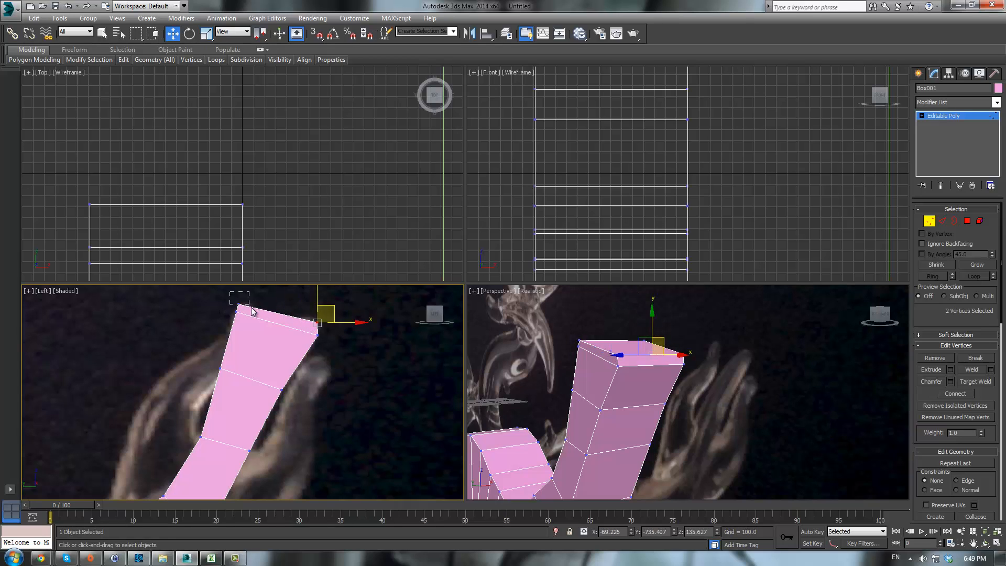
- Adjust the top neck vertices so the neck tip tilts along the reference curve
drag(251, 308, 327, 304)
middle_drag(282, 335, 332, 281)
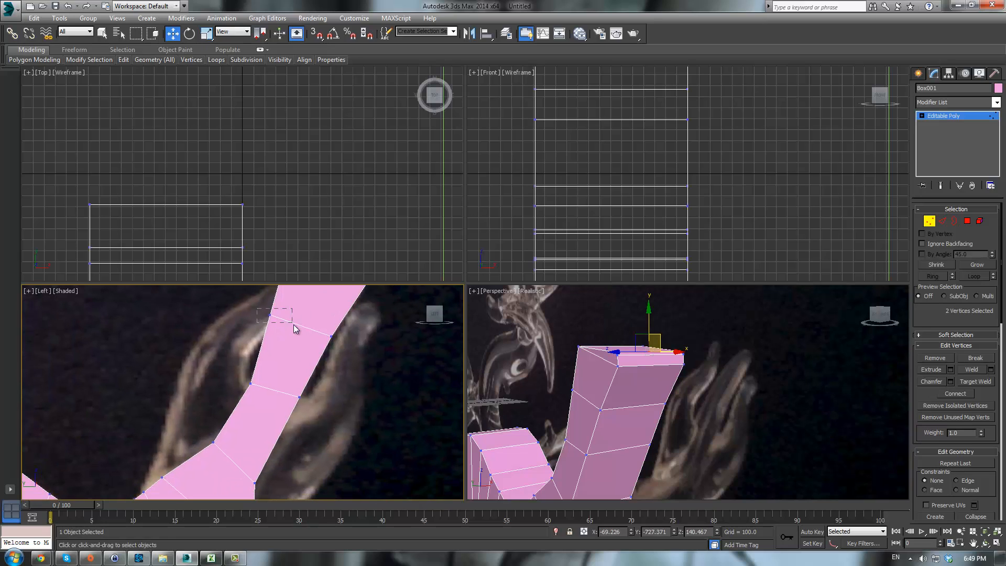
drag(295, 328, 304, 300)
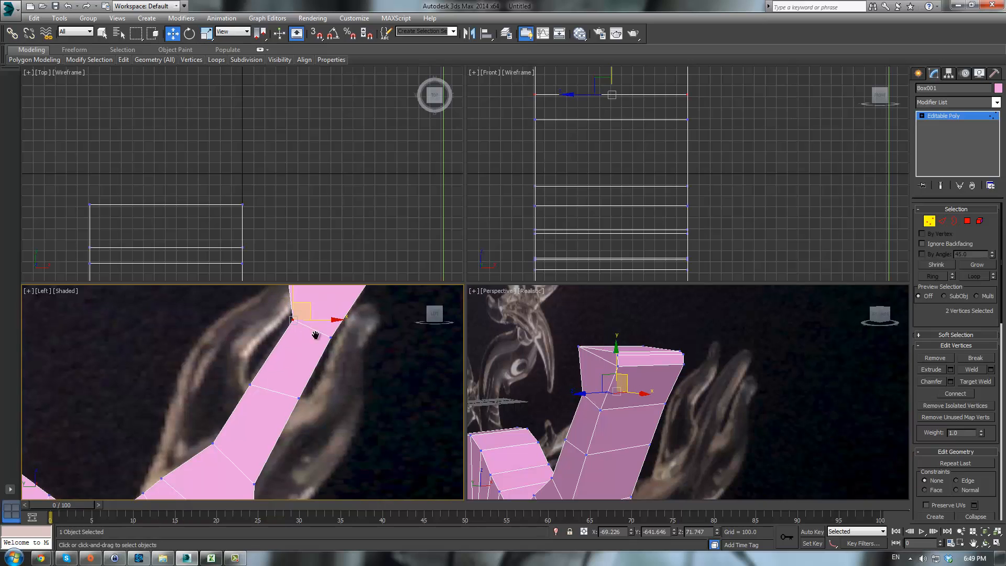
middle_drag(316, 334, 286, 402)
drag(237, 310, 331, 325)
scroll(387, 358, down, 3)
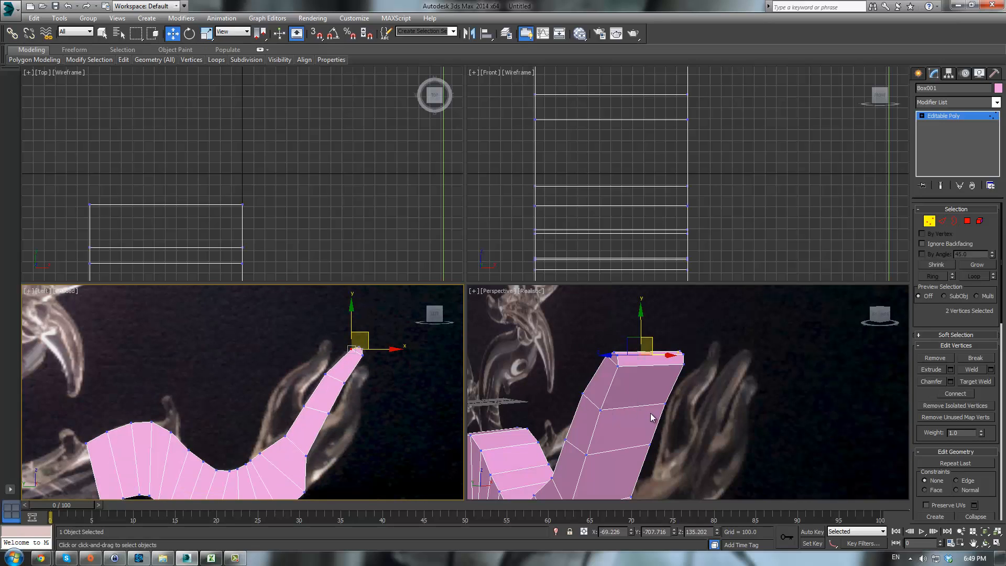
- Orbit and zoom the perspective view to inspect the whole body and neck shape
alt+middle_drag(651, 418, 668, 376)
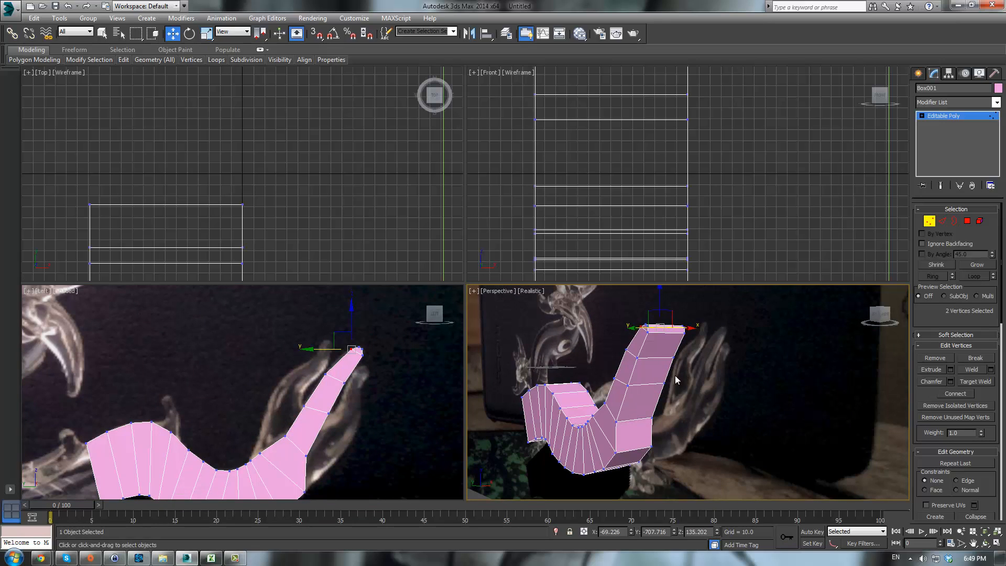
right_click(423, 415)
scroll(581, 392, down, 4)
scroll(620, 397, up, 5)
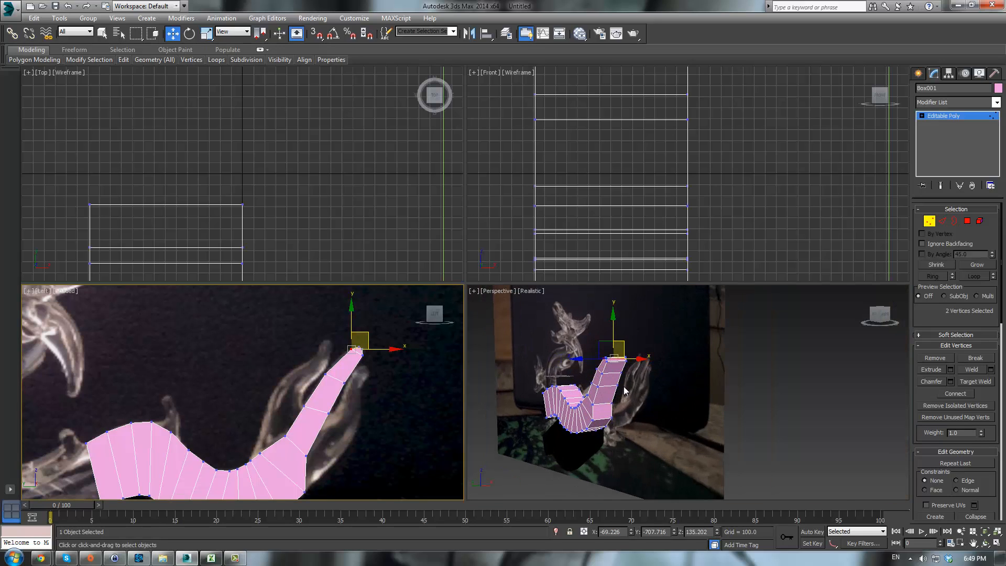
scroll(620, 400, down, 3)
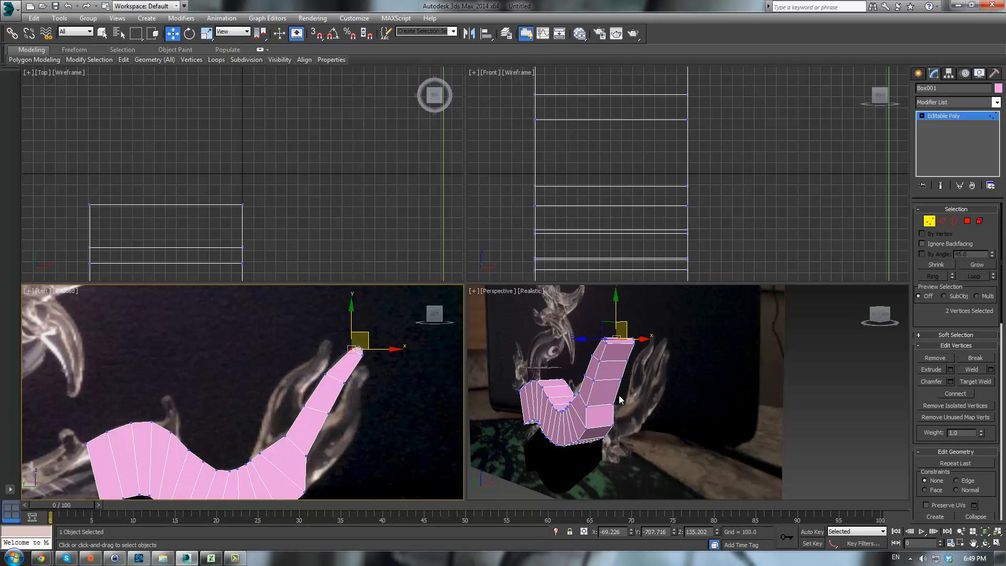
scroll(621, 399, up, 1)
scroll(624, 399, down, 4)
scroll(628, 401, up, 5)
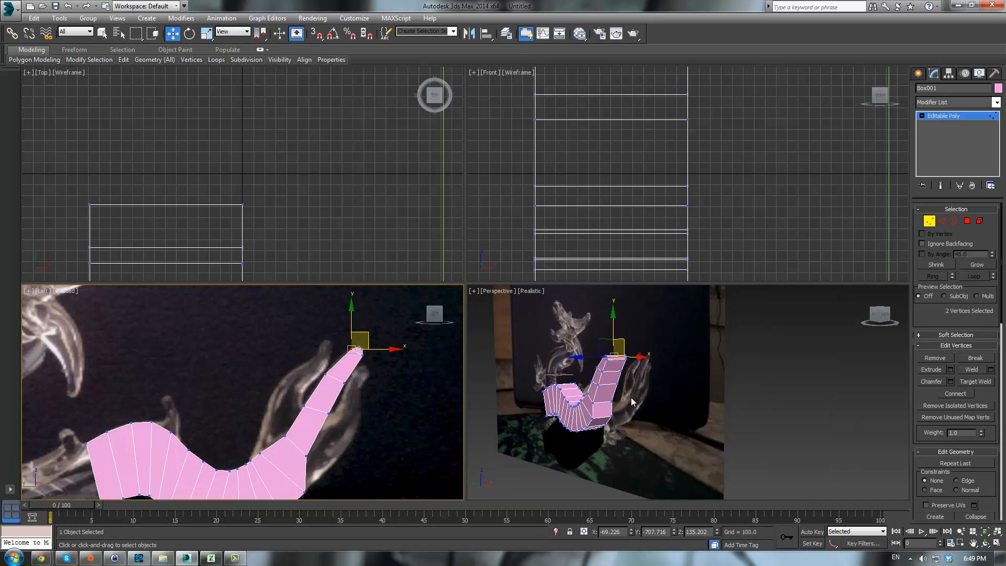
alt+middle_drag(631, 397, 785, 441)
alt+middle_drag(623, 348, 688, 358)
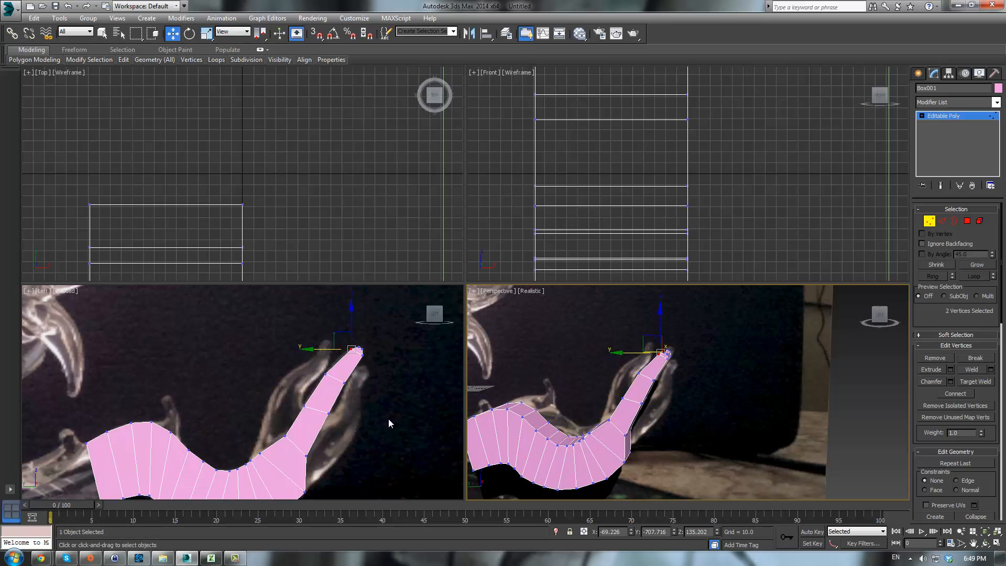
middle_drag(389, 422, 376, 334)
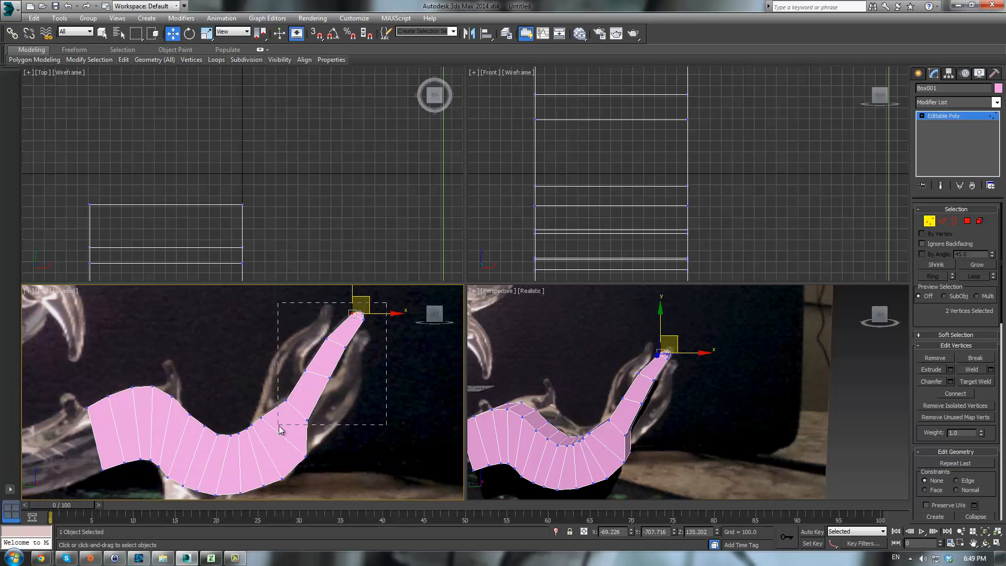
- Select the neck's vertex rings and scale them down to narrow the neck
drag(279, 426, 278, 425)
alt+middle_drag(668, 386, 741, 417)
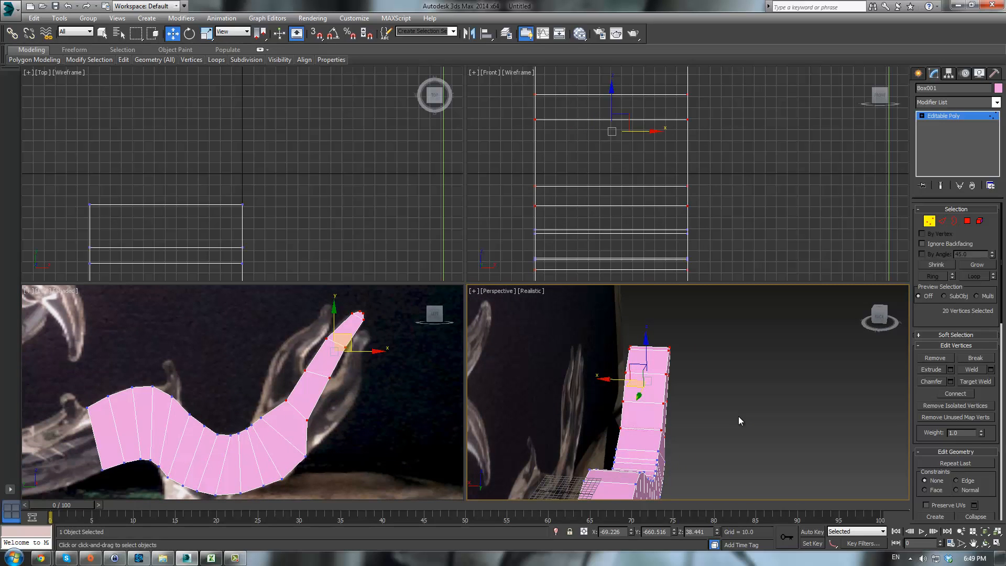
key(r)
drag(698, 383, 619, 364)
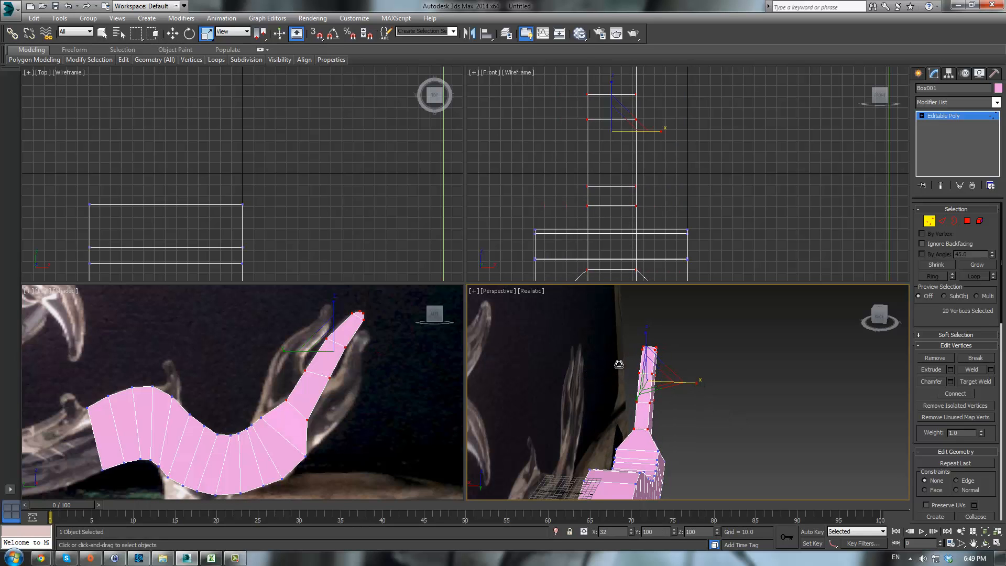
alt+middle_drag(737, 405, 482, 356)
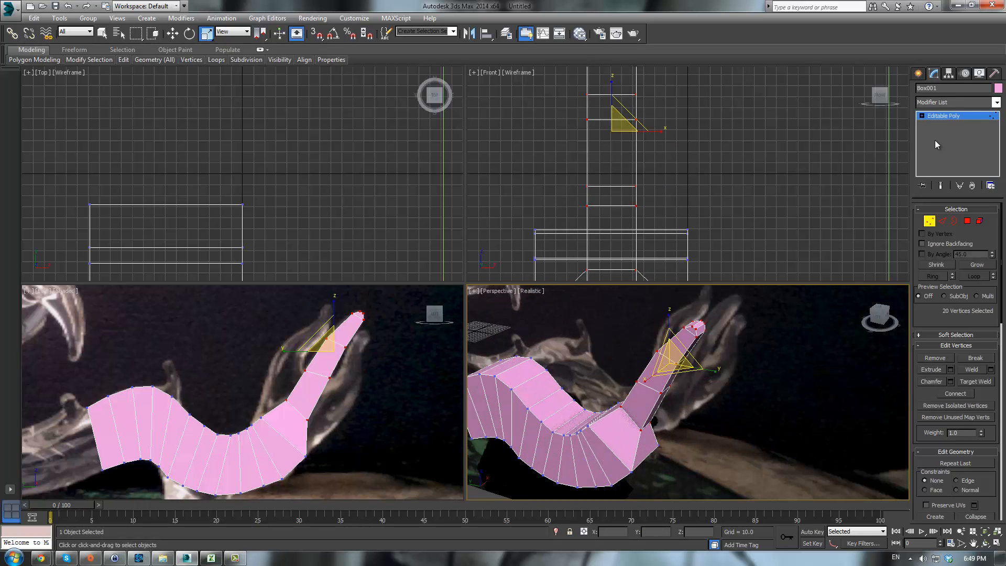
- Add a TurboSmooth modifier to the body
click(949, 118)
click(969, 103)
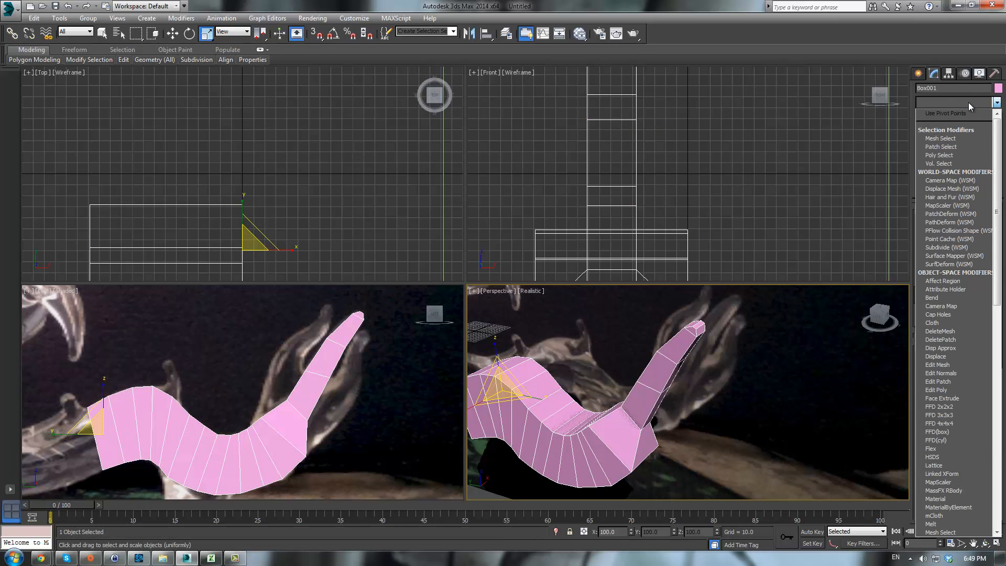
text(tu)
key(Return)
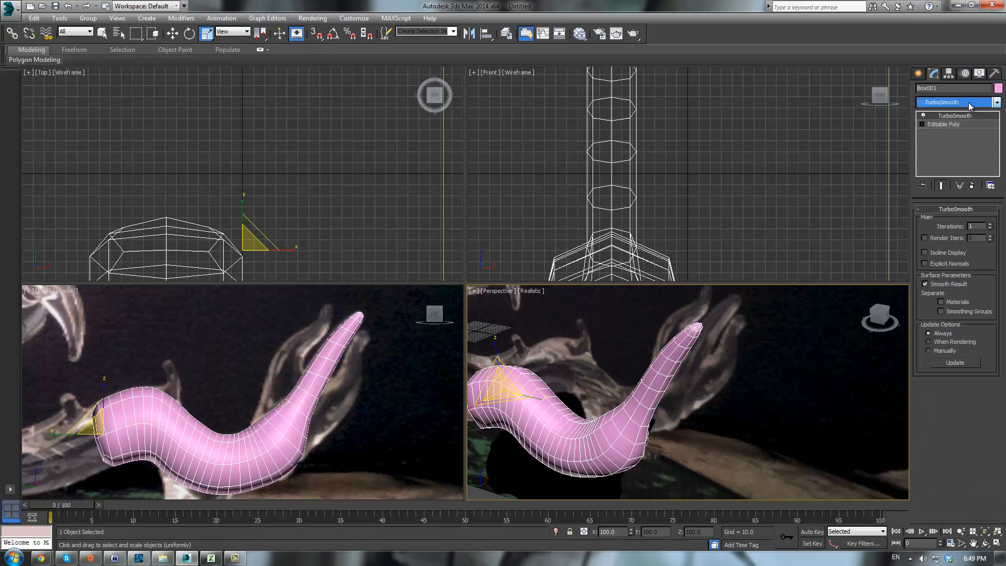
- Orbit and zoom the perspective view to inspect the smoothed body, then reselect the body
click(780, 378)
scroll(726, 415, down, 3)
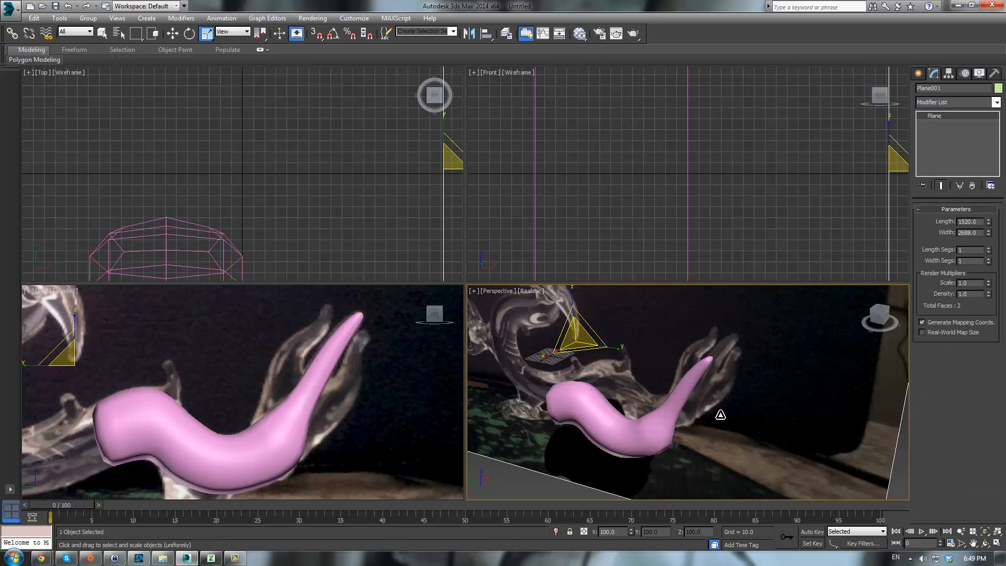
alt+middle_drag(719, 414, 760, 381)
click(772, 320)
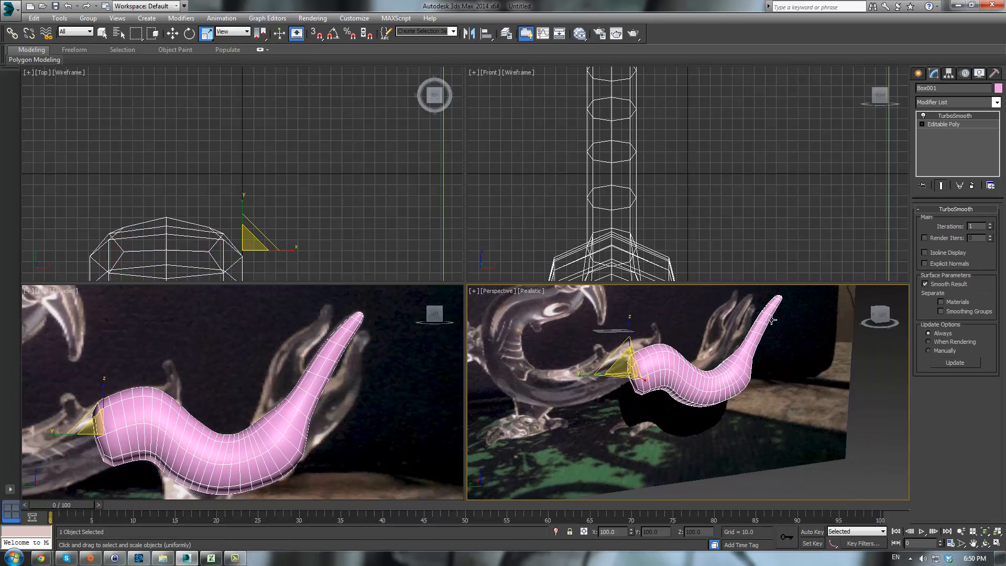
- Return to the Editable Poly vertex level and orbit around the unsmoothed cage to inspect it
click(945, 124)
middle_drag(616, 216, 631, 140)
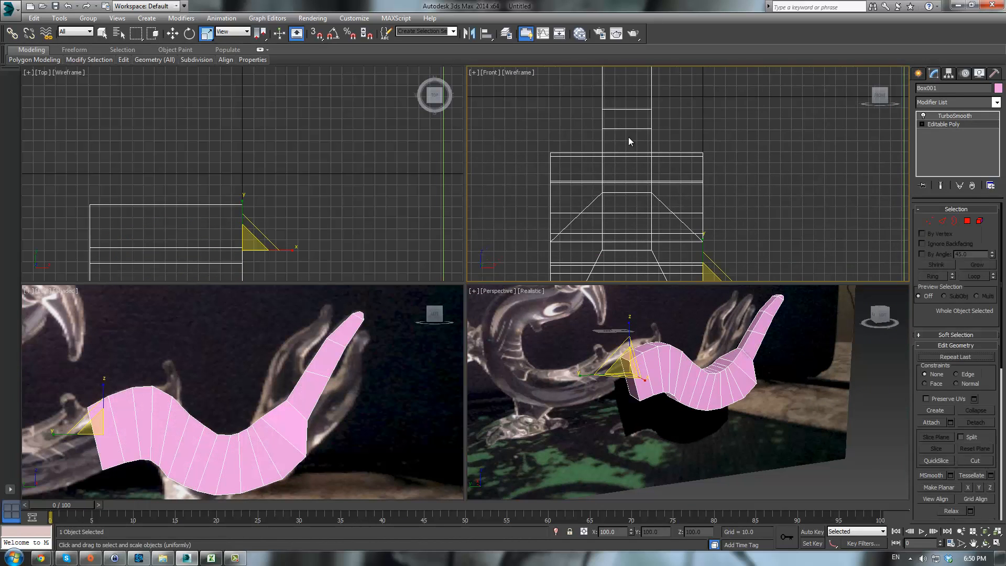
alt+middle_drag(757, 358, 809, 395)
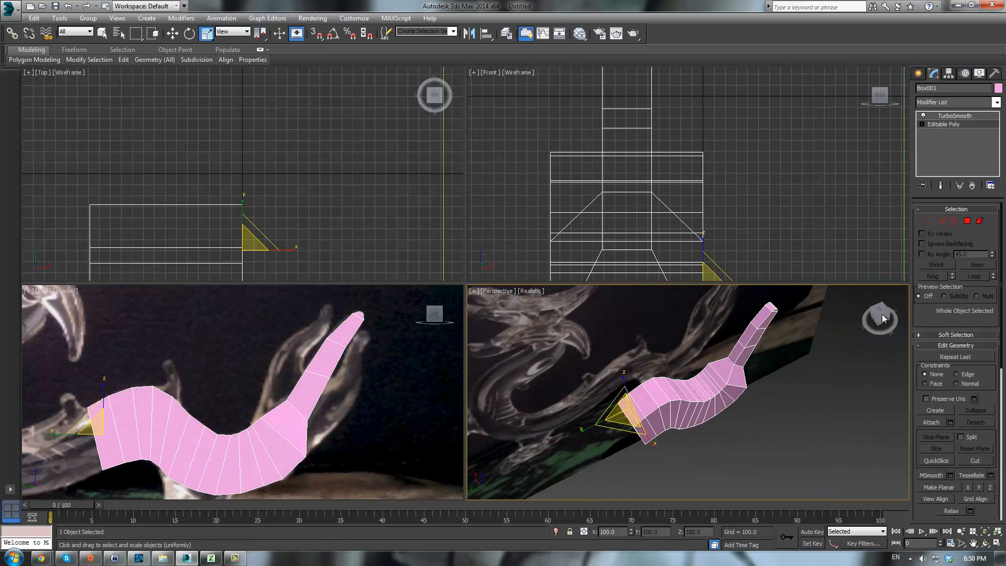
click(930, 221)
alt+middle_drag(774, 361, 711, 348)
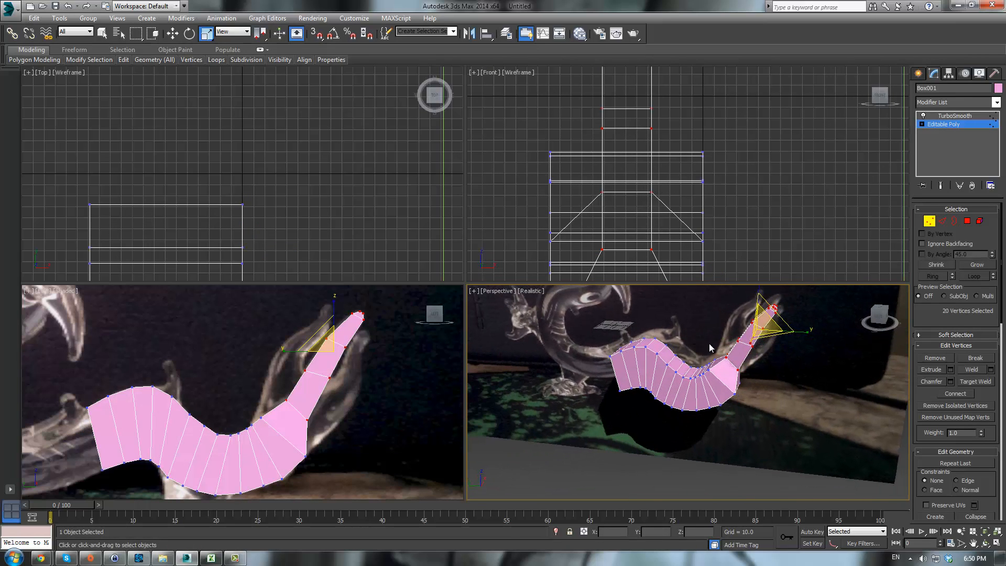
click(288, 394)
drag(335, 432, 336, 432)
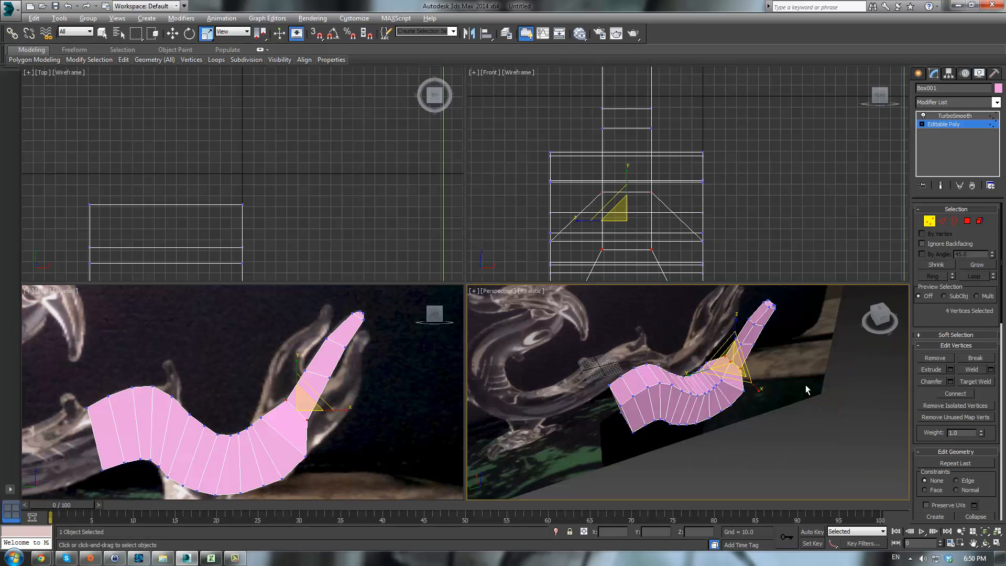
alt+middle_drag(733, 398, 759, 382)
drag(761, 384, 808, 395)
- Switch between the TurboSmooth and Editable Poly levels while orbiting to compare the smoothed and cage shapes
click(955, 116)
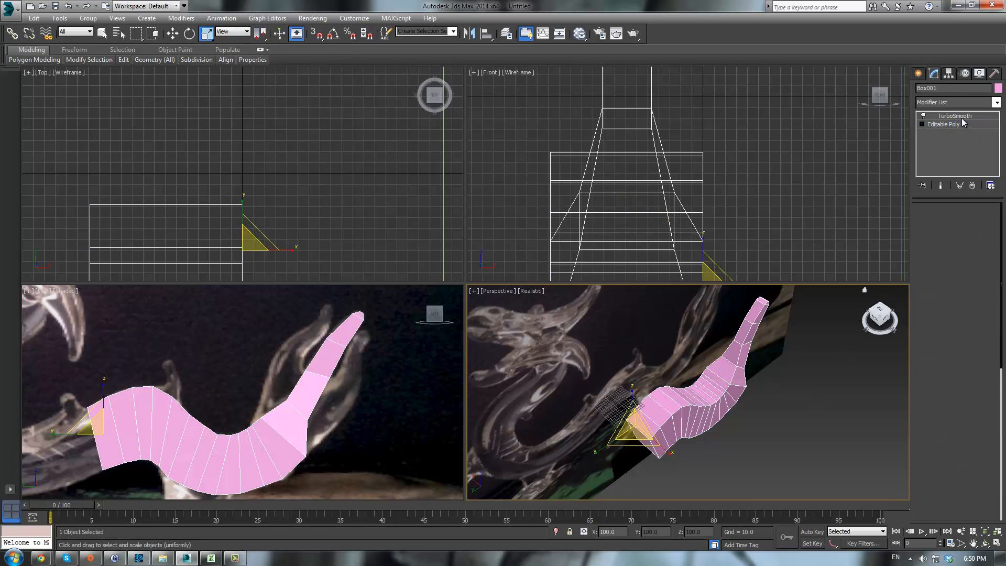
click(851, 406)
alt+middle_drag(851, 406, 795, 375)
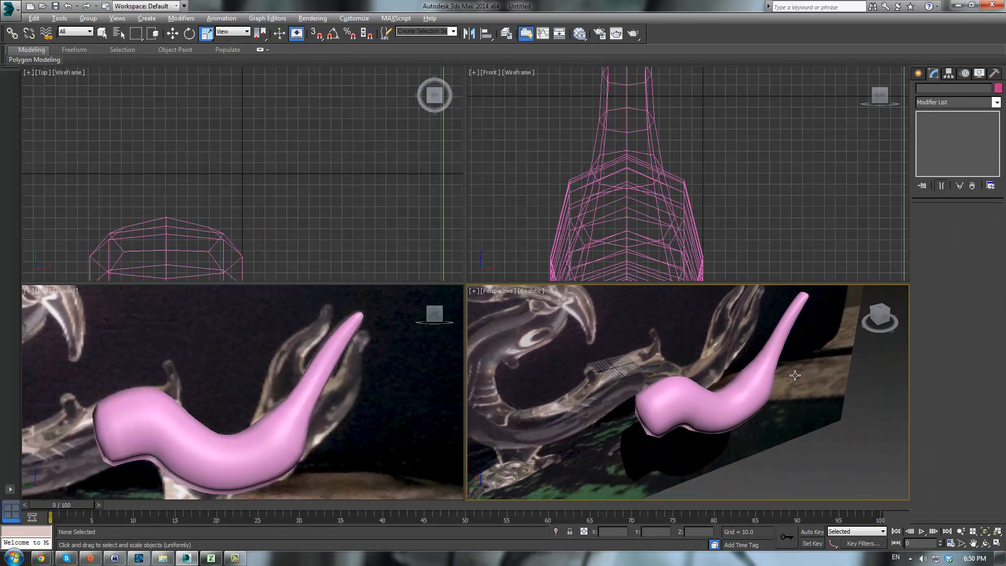
click(790, 308)
click(943, 124)
scroll(730, 400, up, 5)
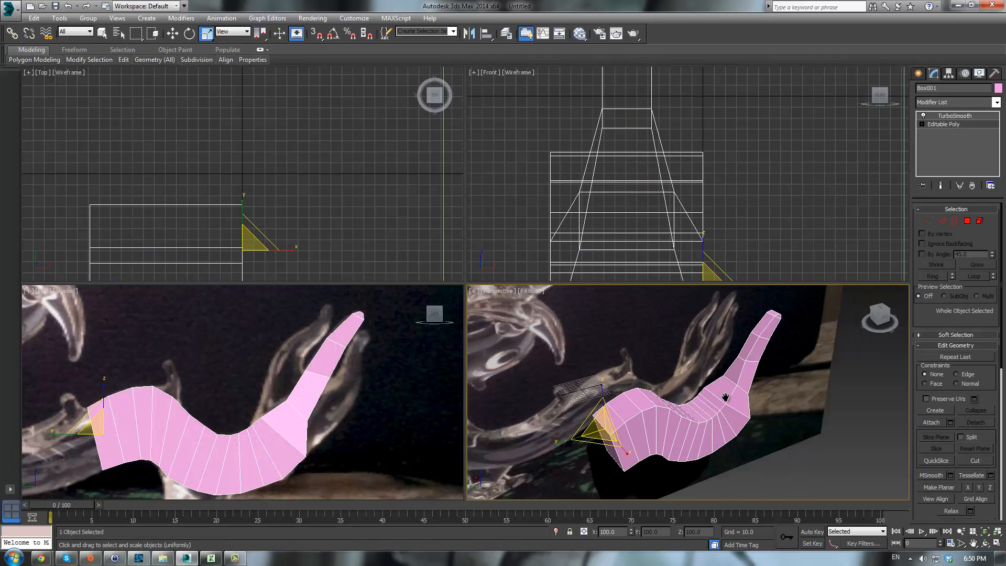
middle_drag(765, 339, 767, 356)
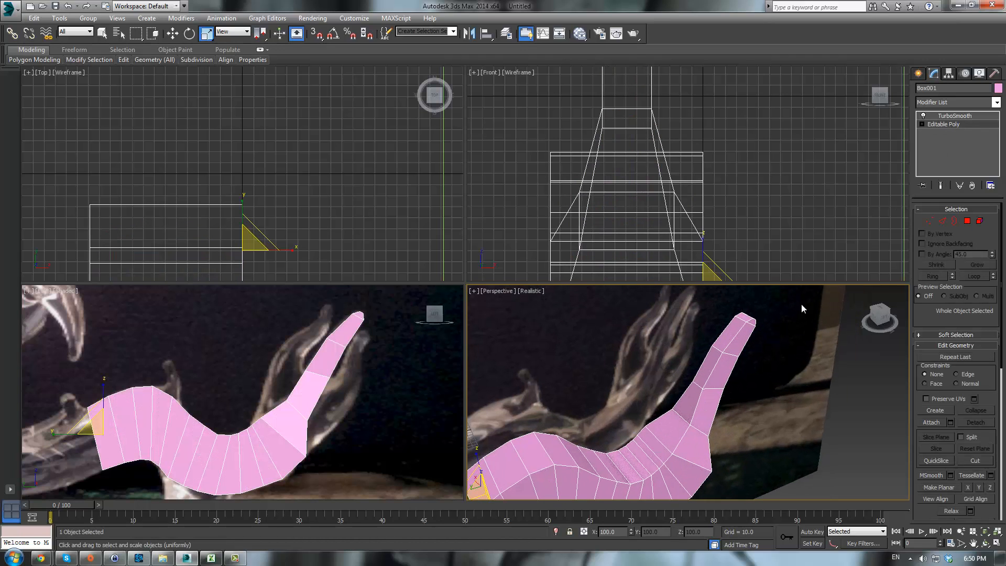
- Select three polygons on the lower neck and extrude them outward to start a new limb
click(967, 220)
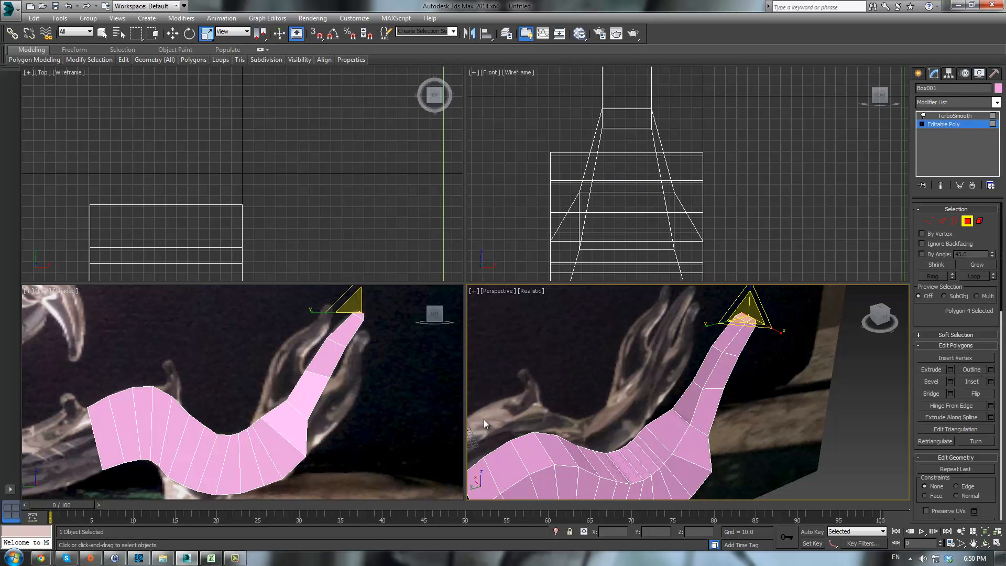
click(684, 402)
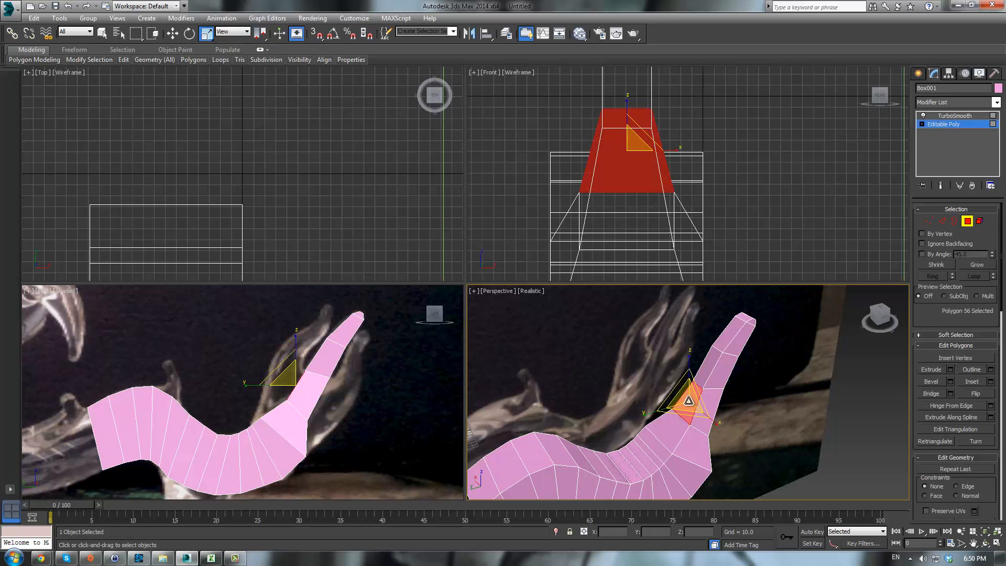
ctrl+click(676, 427)
ctrl+click(651, 446)
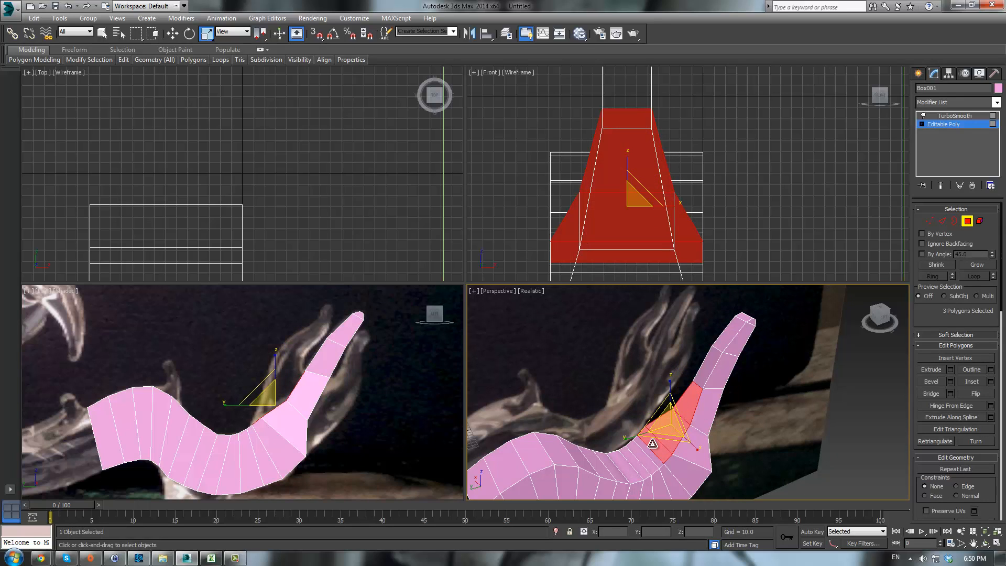
click(931, 369)
drag(673, 422, 651, 355)
scroll(275, 364, up, 6)
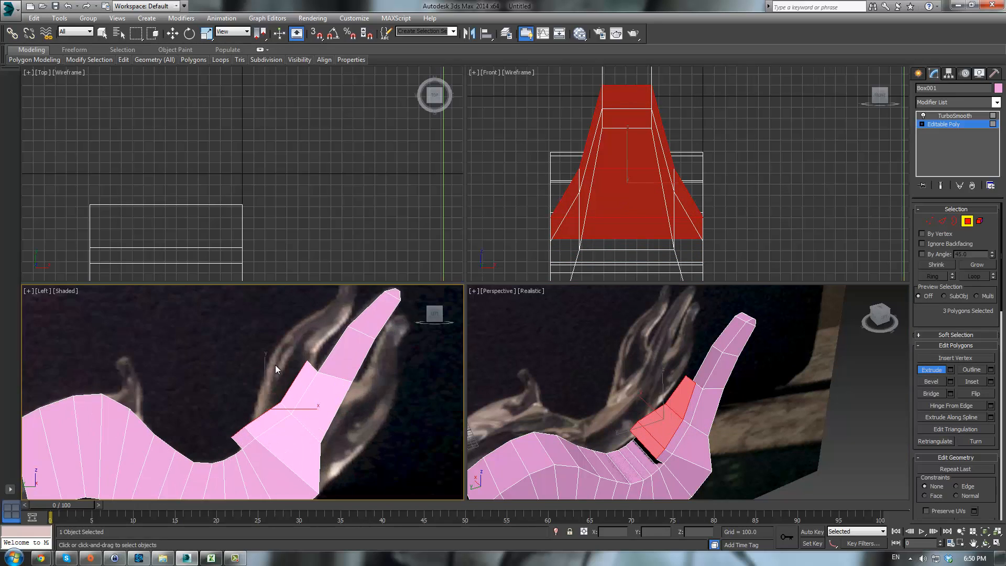
- Move the extrusion's vertices in the side view to follow the reference, undoing one stray move
key(1)
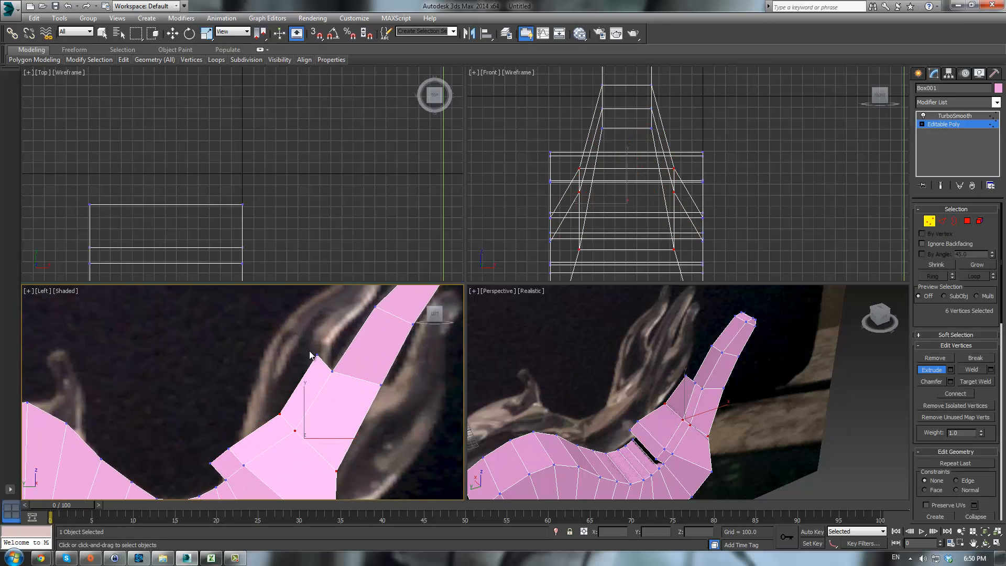
drag(310, 350, 349, 334)
key(w)
middle_drag(284, 392, 296, 372)
drag(286, 385, 312, 358)
drag(256, 431, 273, 395)
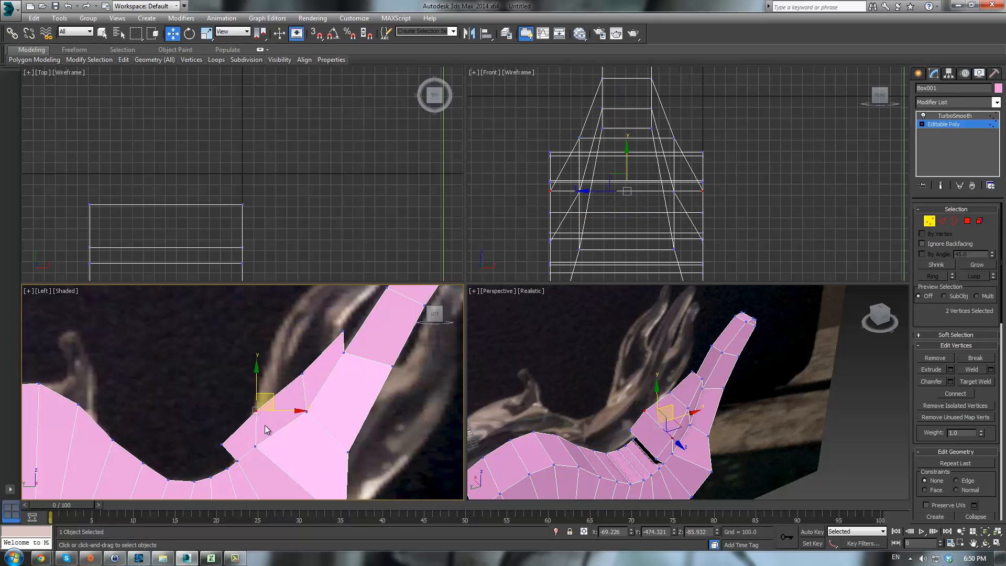
drag(686, 413, 795, 407)
key(ctrl+z)
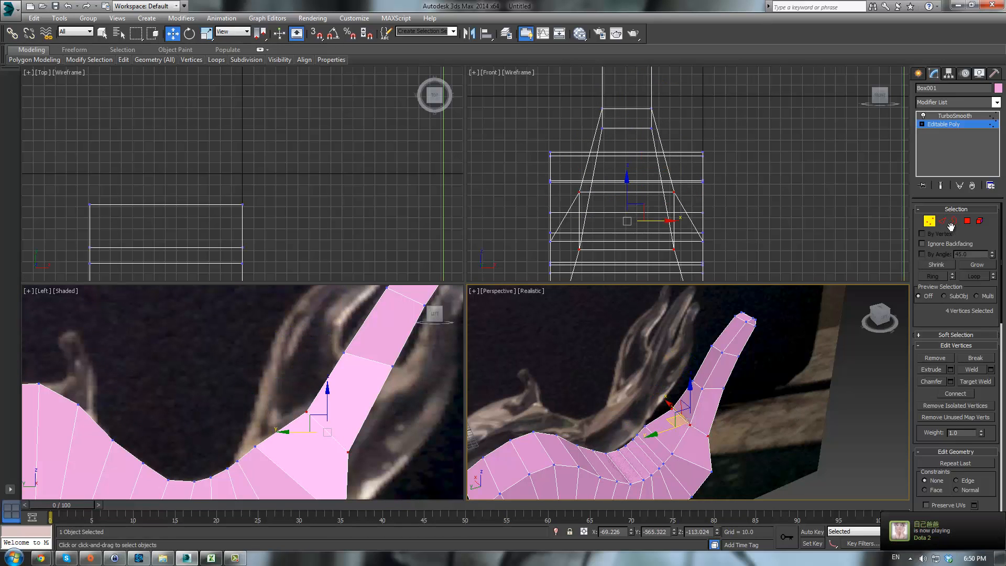
- Select the two outer polygons of the limb and extrude them again
click(967, 221)
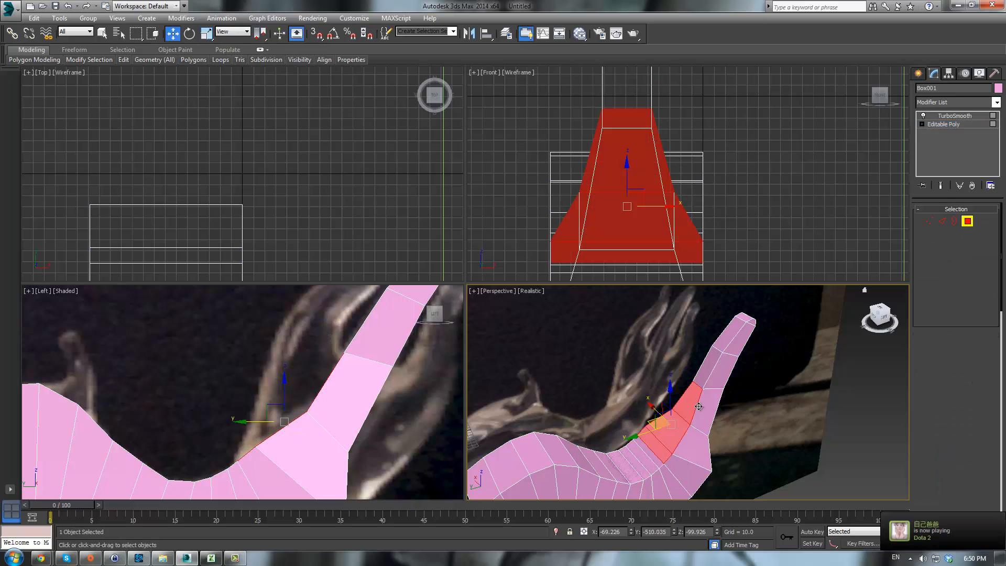
alt+click(647, 441)
click(930, 369)
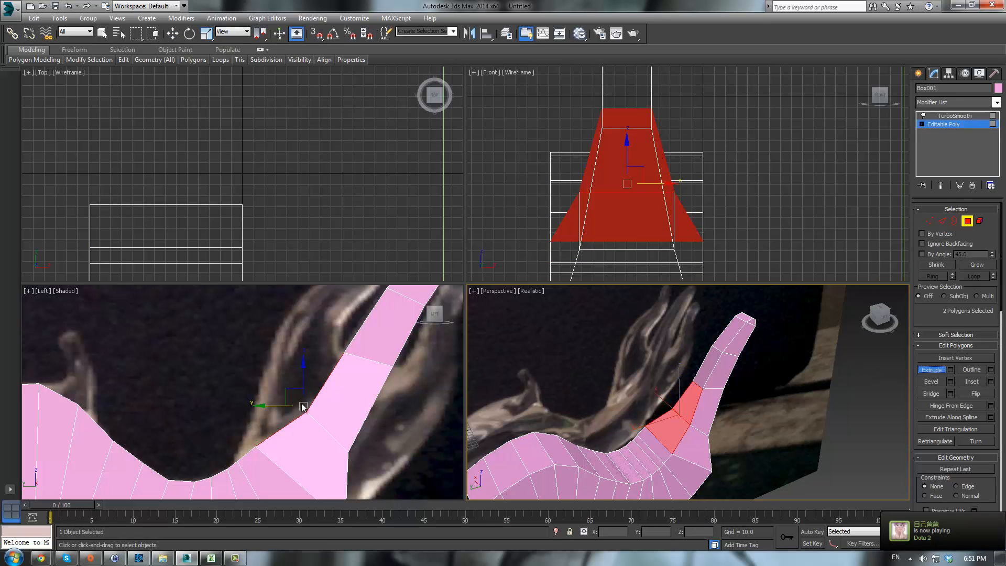
drag(677, 423, 612, 384)
middle_drag(373, 401, 395, 358)
- Reposition the new segment's vertices in the side view to bend the limb along the reference
key(1)
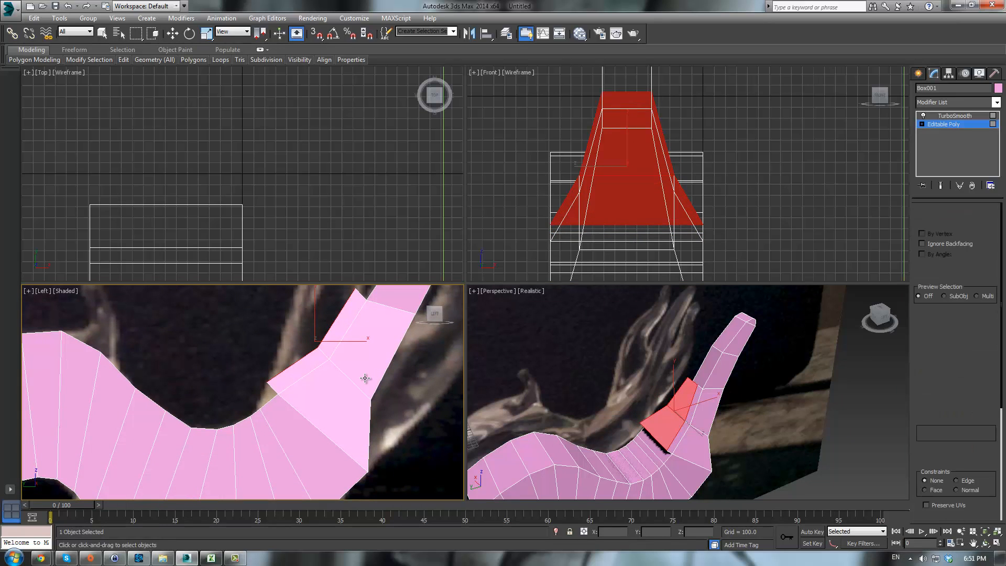
middle_drag(285, 399, 279, 442)
drag(263, 436, 285, 391)
key(w)
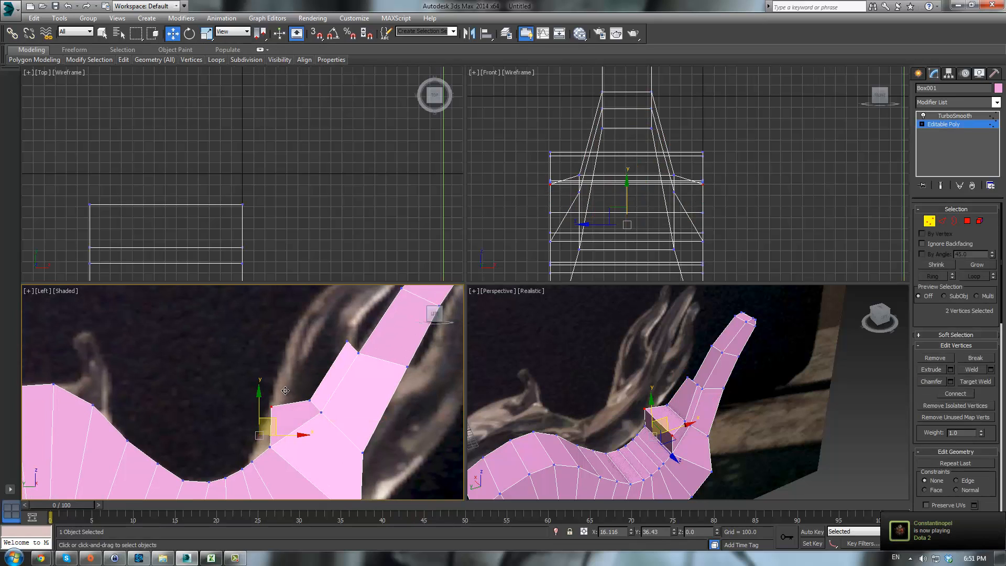
middle_drag(324, 355, 303, 386)
click(317, 366)
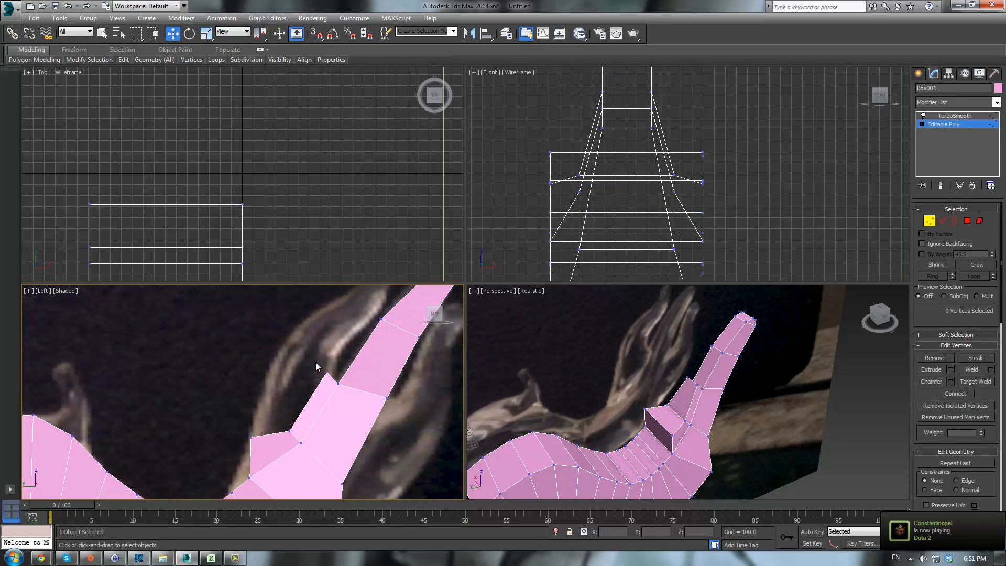
drag(337, 381, 337, 380)
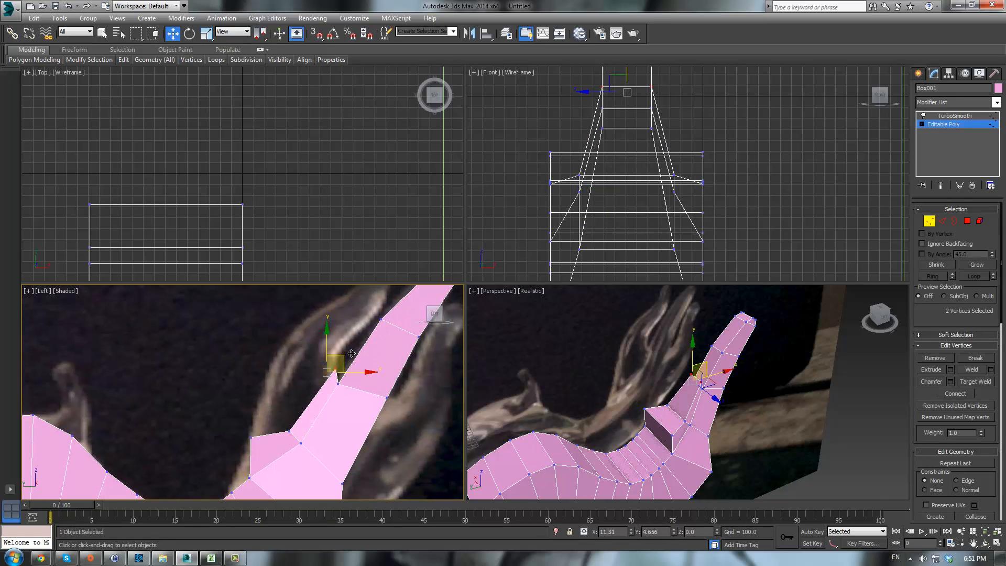
drag(303, 437, 313, 383)
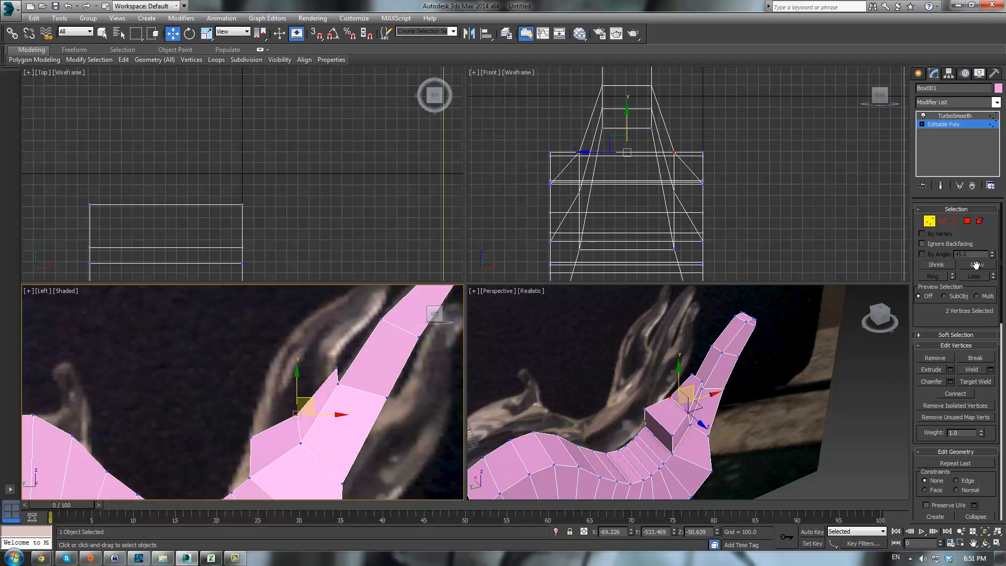
- Extrude the limb's two end polygons once more
click(966, 222)
click(931, 371)
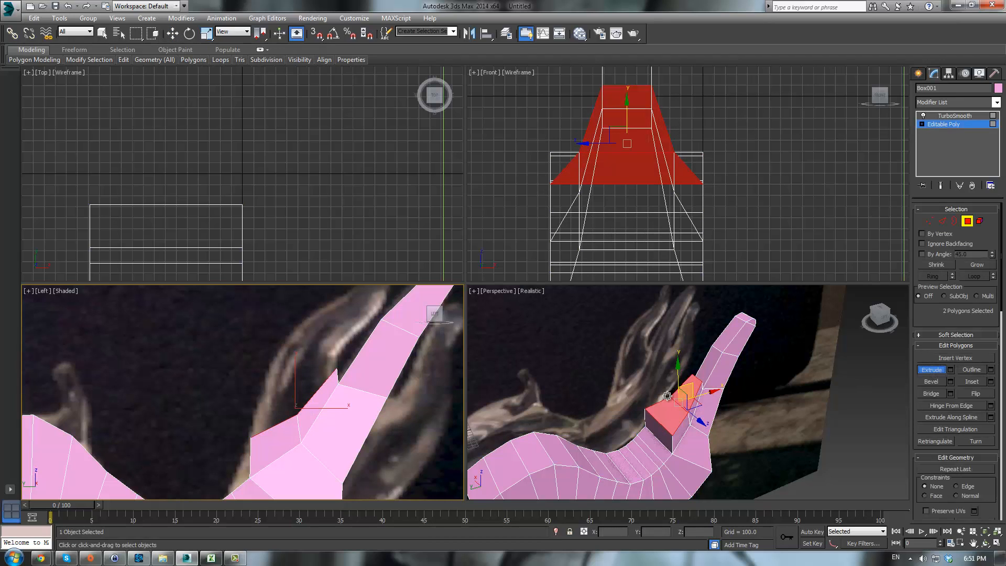
drag(666, 414, 659, 366)
middle_drag(287, 384, 268, 429)
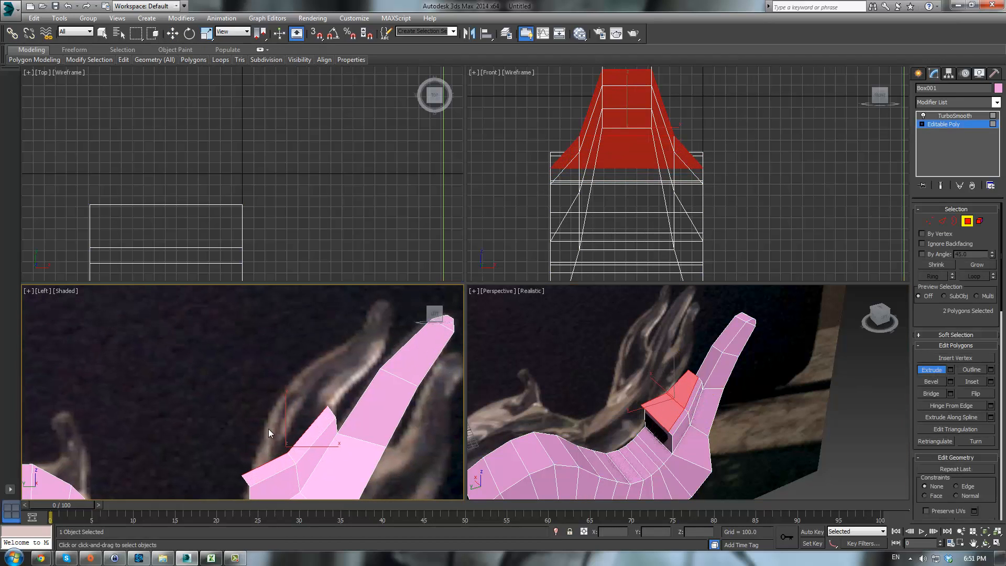
- Move the latest segment's vertices in the side view to shape the limb's tip
key(1)
mouse_move(329, 408)
mouse_down()
mouse_move(355, 388)
mouse_move(287, 445)
mouse_move(299, 452)
mouse_move(314, 414)
mouse_up()
key(w)
drag(250, 482, 251, 482)
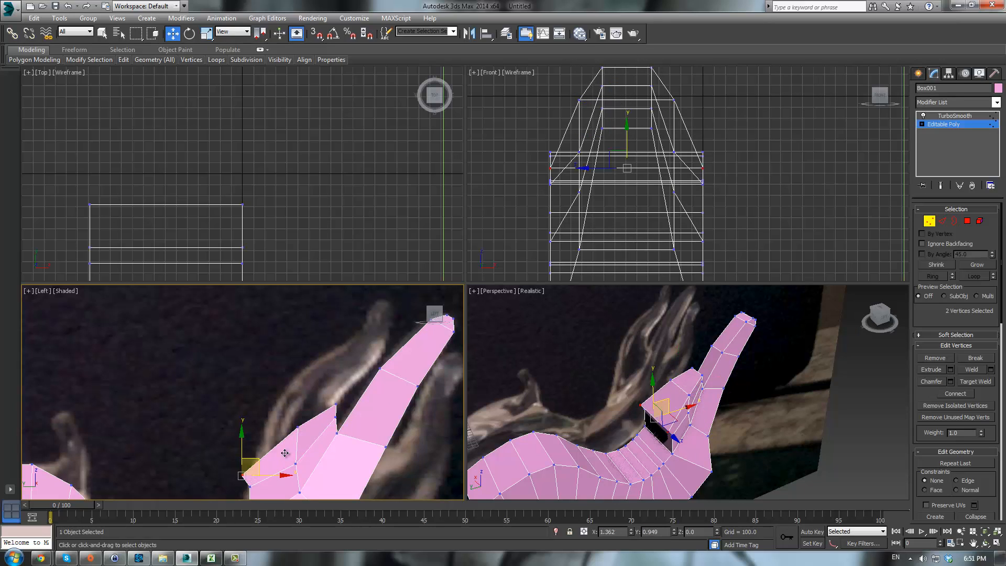
drag(284, 453, 308, 407)
click(305, 425)
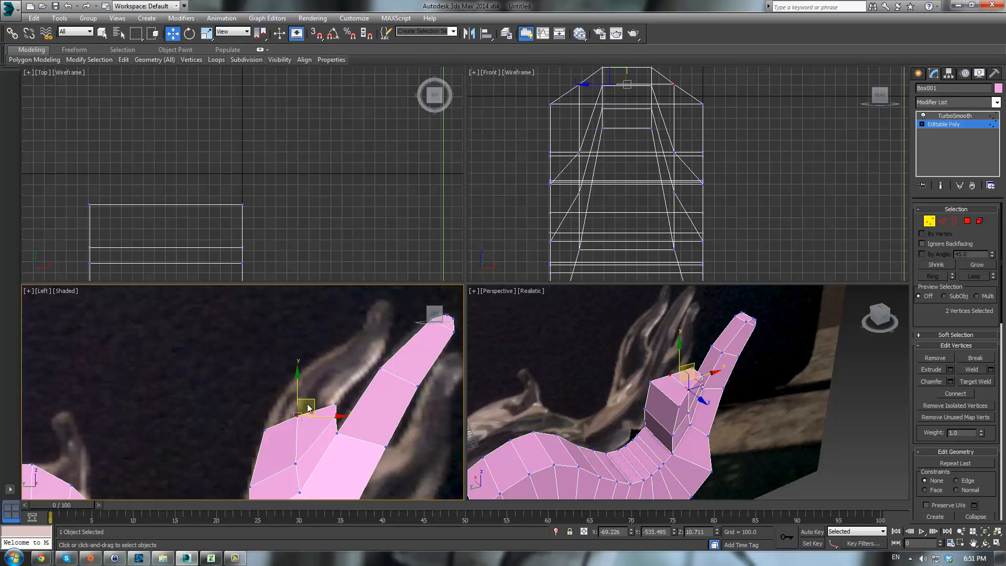
click(302, 469)
drag(307, 444, 310, 442)
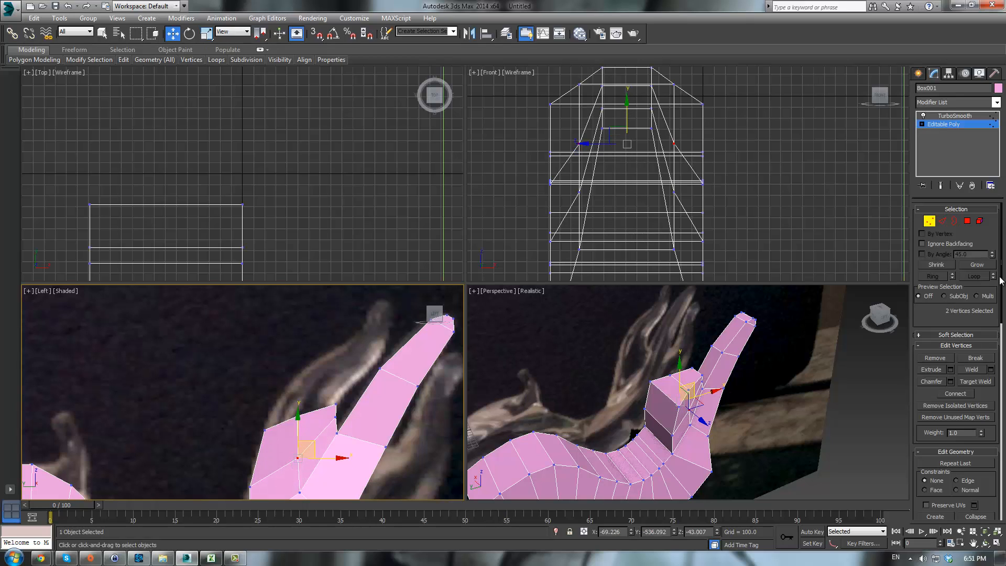
- Extrude the two selected polygons on the inner side of the limb to start a second branch
click(967, 222)
click(932, 370)
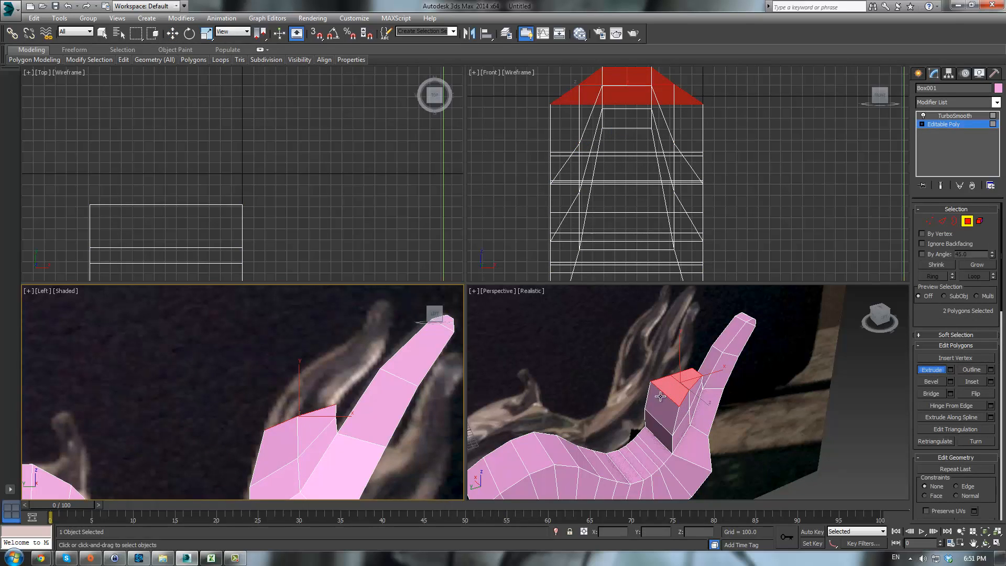
drag(672, 385, 674, 328)
middle_drag(349, 383, 329, 405)
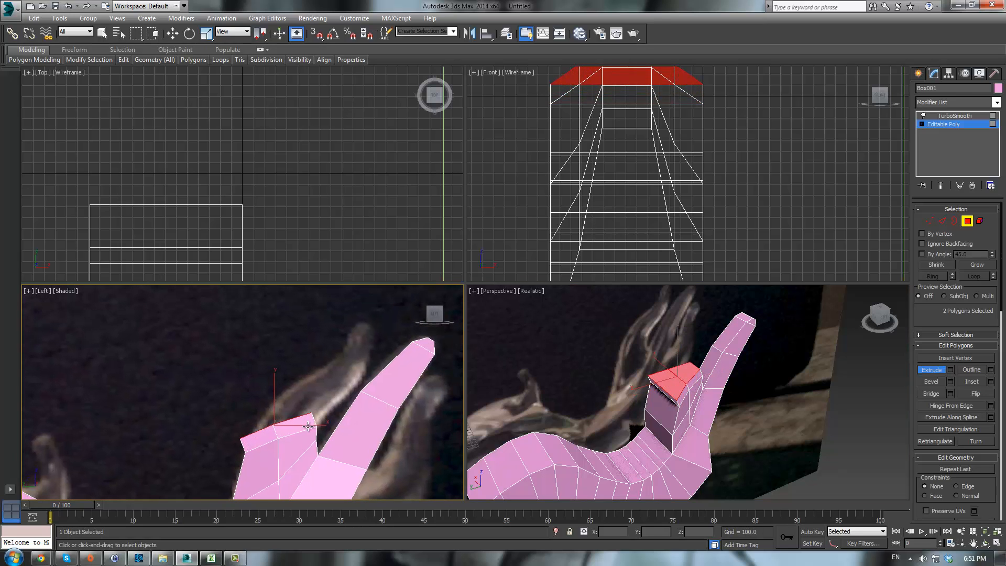
- Move the new branch's end vertices in the side view to angle it along the reference
key(1)
drag(318, 387, 343, 397)
key(w)
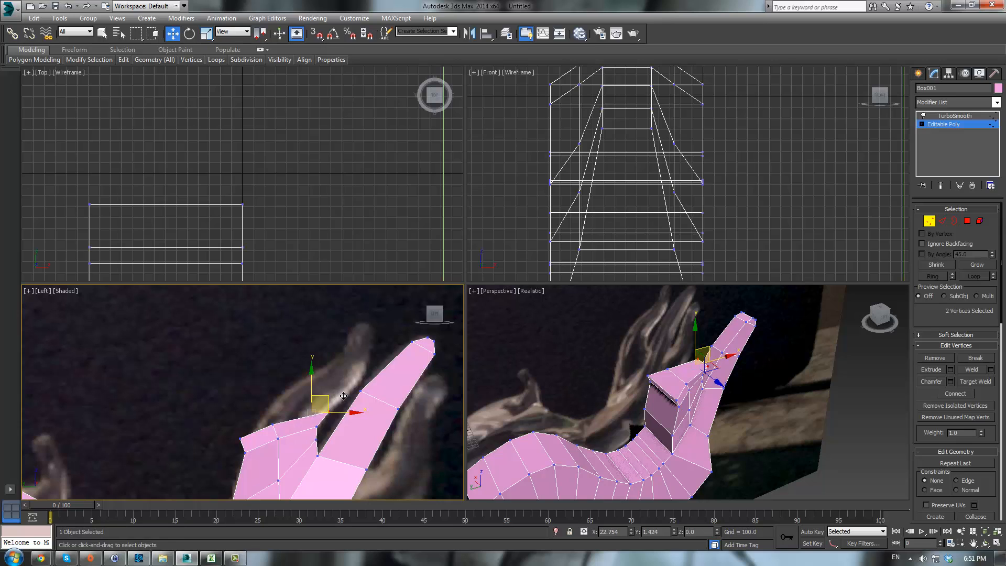
drag(251, 405, 315, 392)
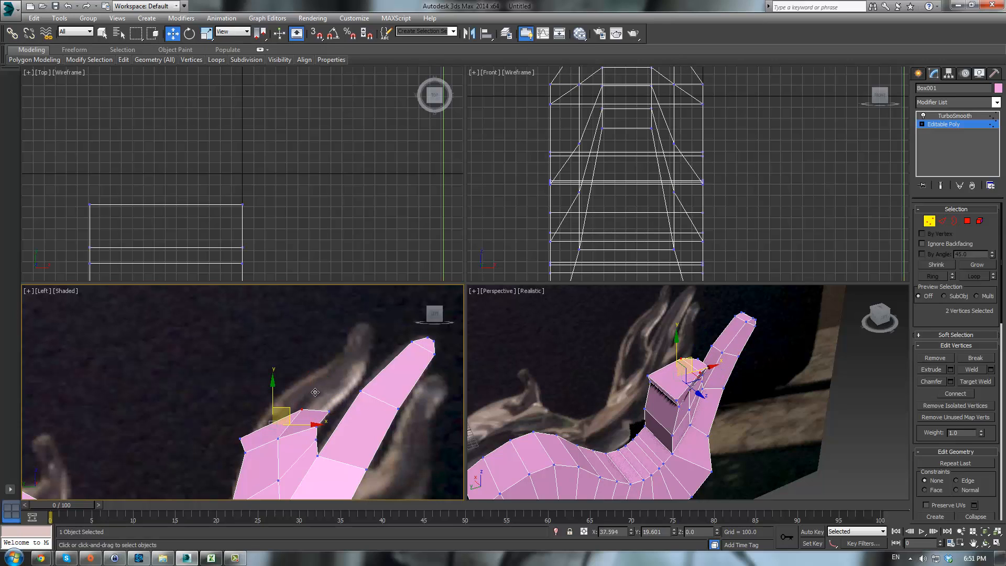
drag(218, 396, 358, 349)
- Extrude the branch's two end polygons again
click(967, 221)
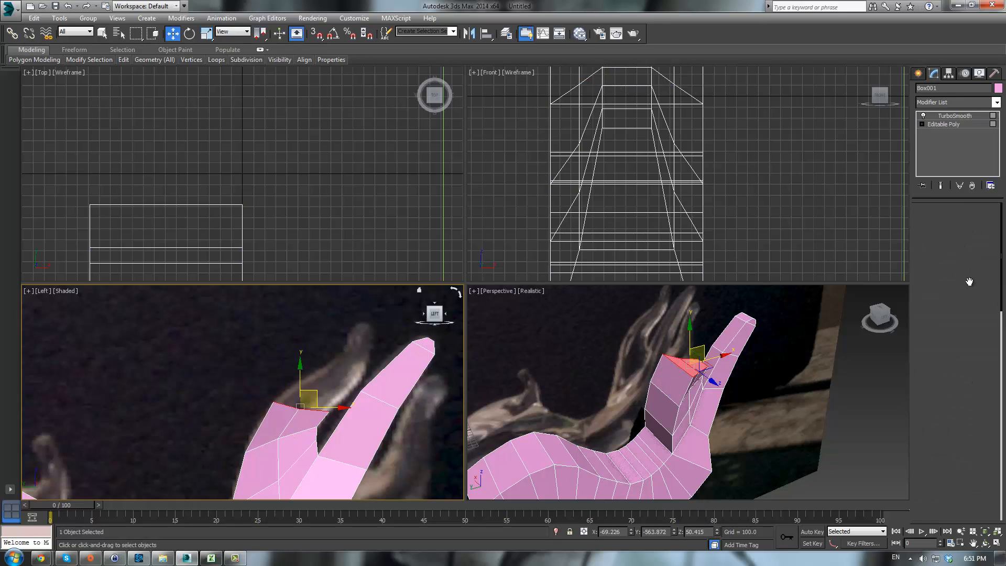
click(931, 369)
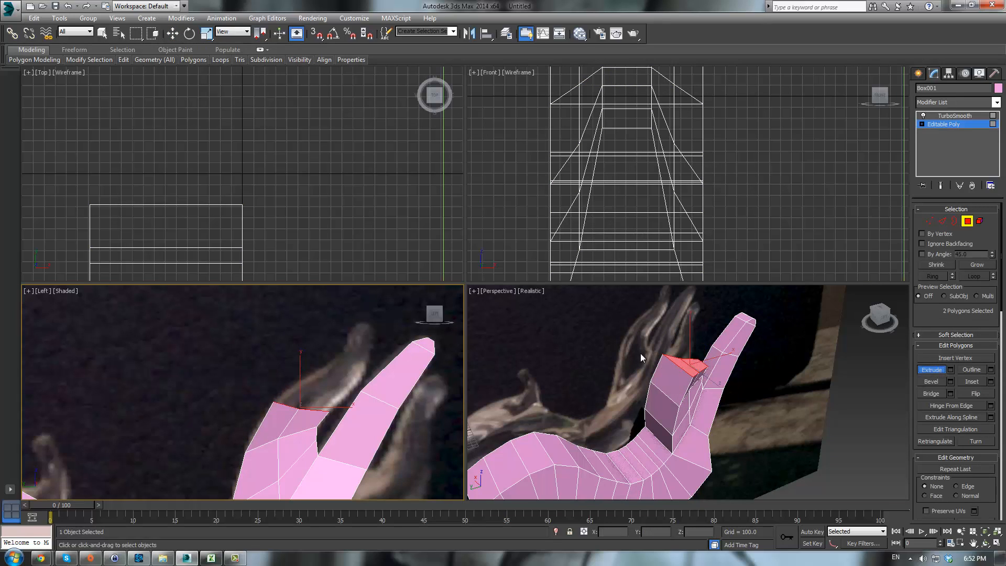
alt+middle_drag(643, 358, 664, 390)
drag(660, 399, 681, 355)
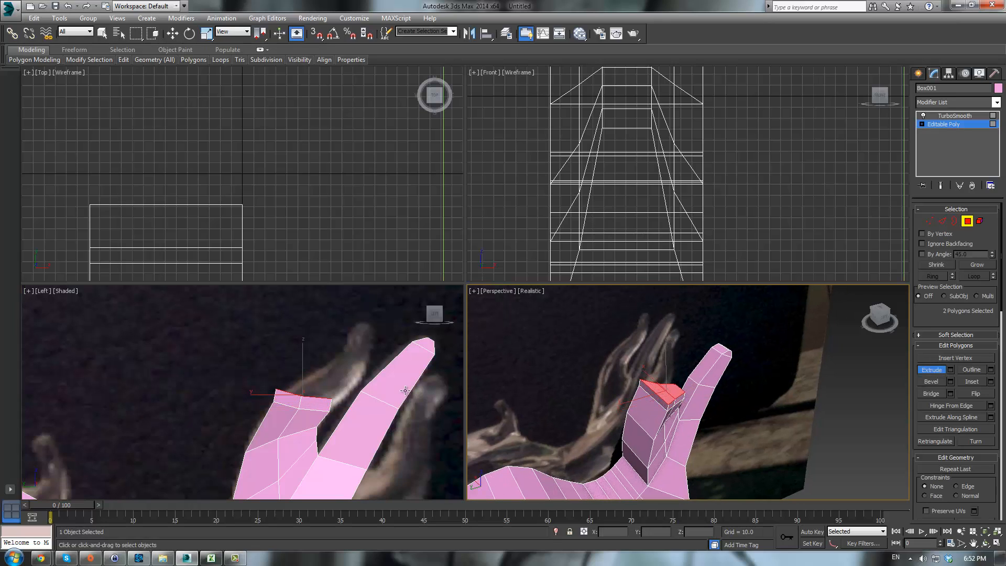
middle_drag(343, 406, 333, 428)
- Reposition the new segment's vertices in the side view to bend the branch upward
key(1)
drag(333, 410, 363, 402)
key(w)
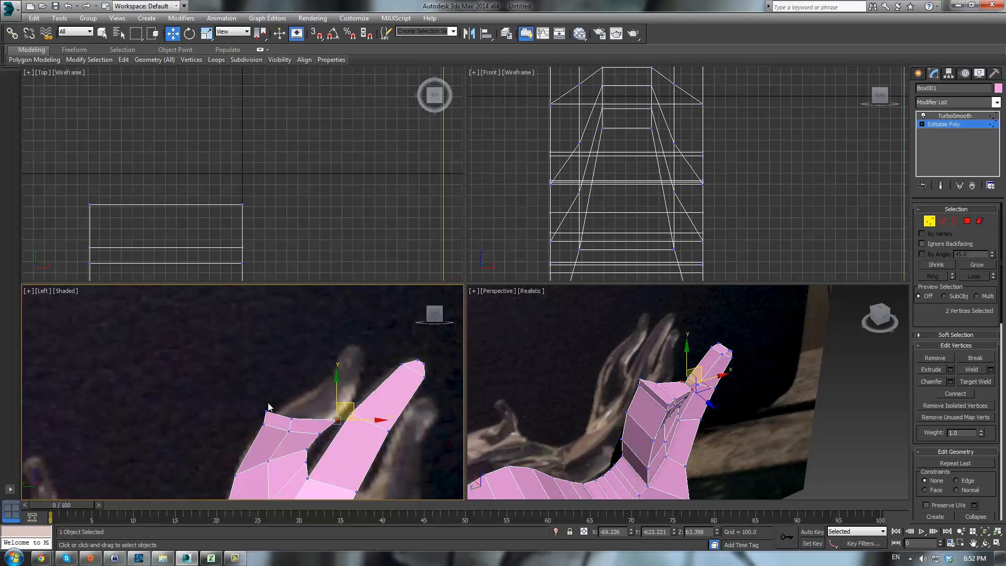
drag(298, 423, 340, 397)
drag(275, 412, 318, 387)
- Extrude the branch's end polygons another time
click(967, 222)
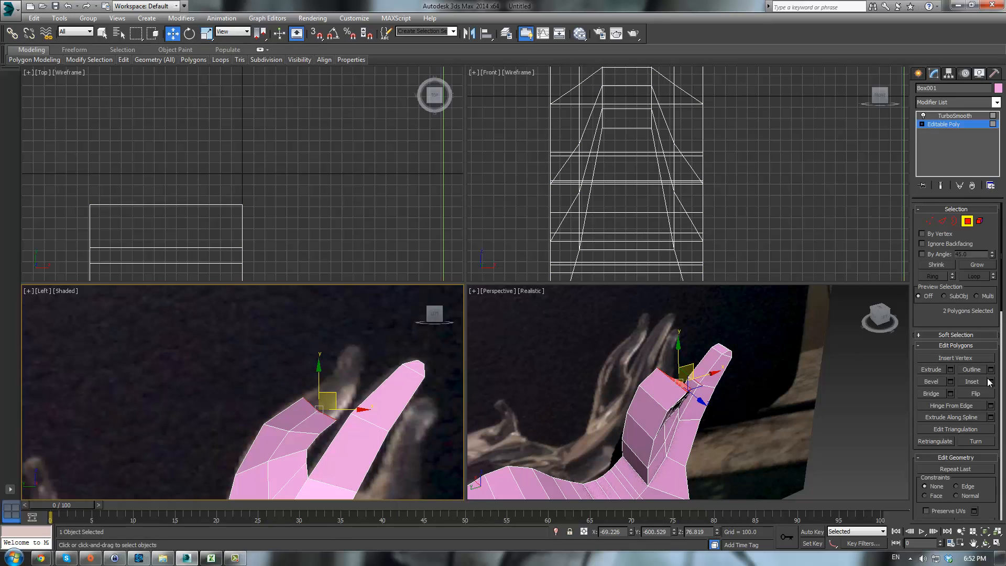
click(934, 369)
alt+middle_drag(786, 408, 675, 419)
drag(669, 407, 703, 360)
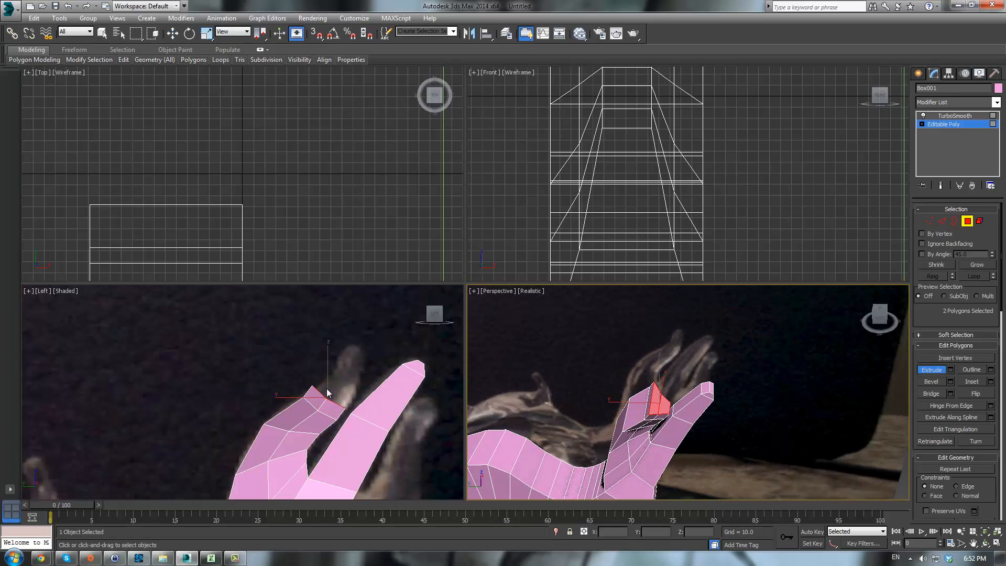
middle_drag(358, 387, 341, 409)
- Adjust the latest segment's vertices in the side view to follow the reference
key(1)
drag(342, 409, 325, 387)
key(w)
click(310, 419)
click(303, 411)
- Extrude the branch's end polygons once more
click(967, 221)
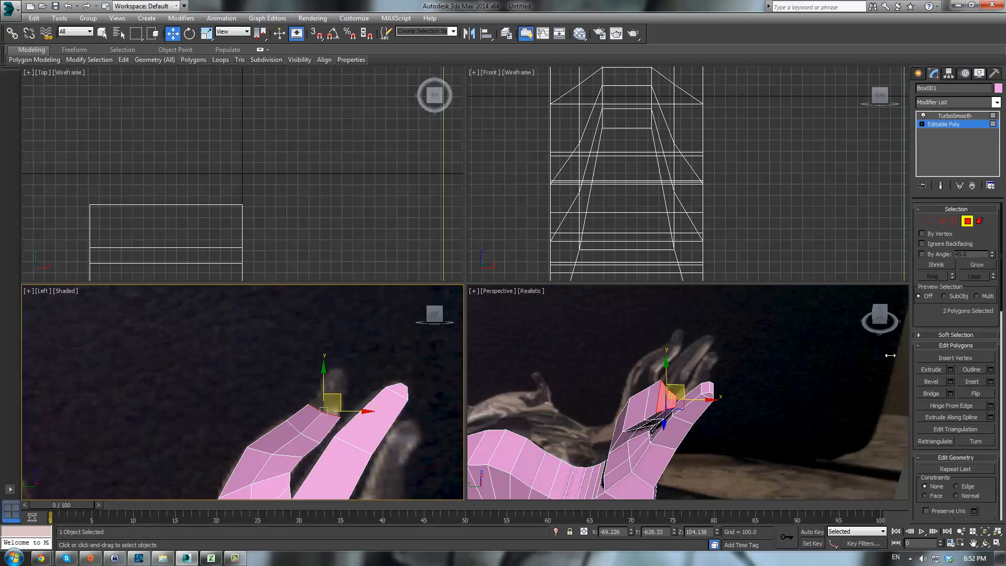
click(932, 370)
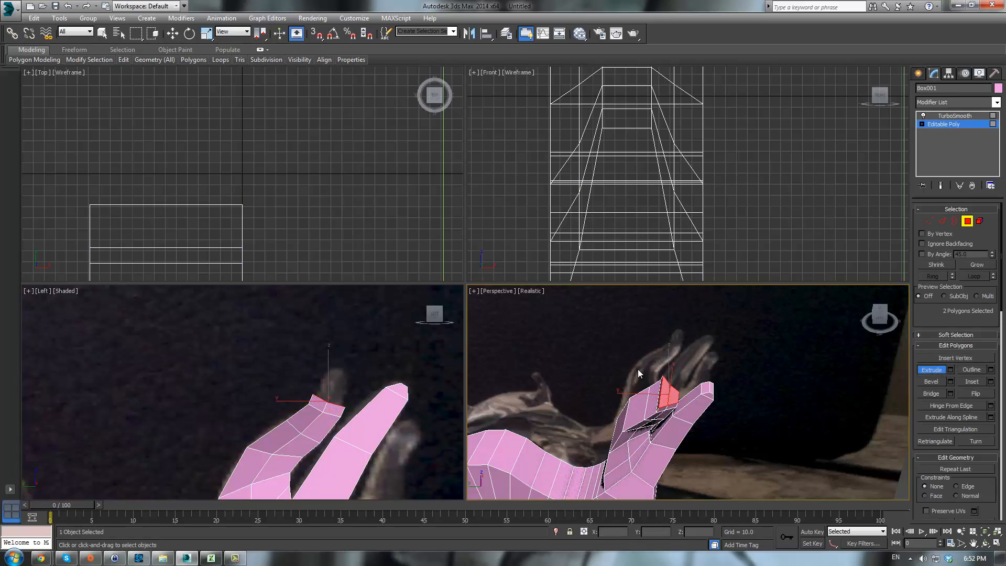
key(1)
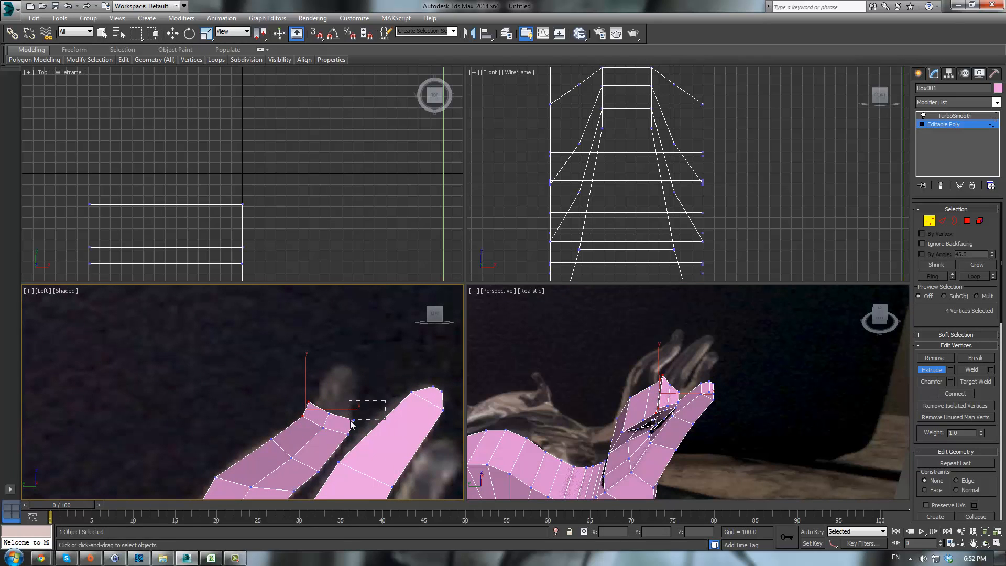
- Move the new end vertices upward in the side view to lengthen the branch tip
drag(351, 421, 349, 422)
key(w)
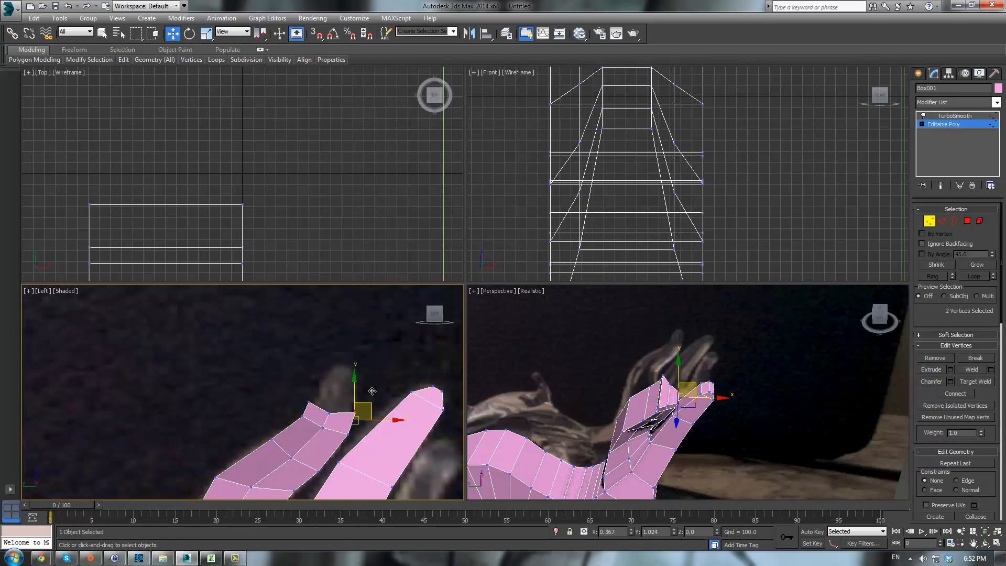
click(356, 383)
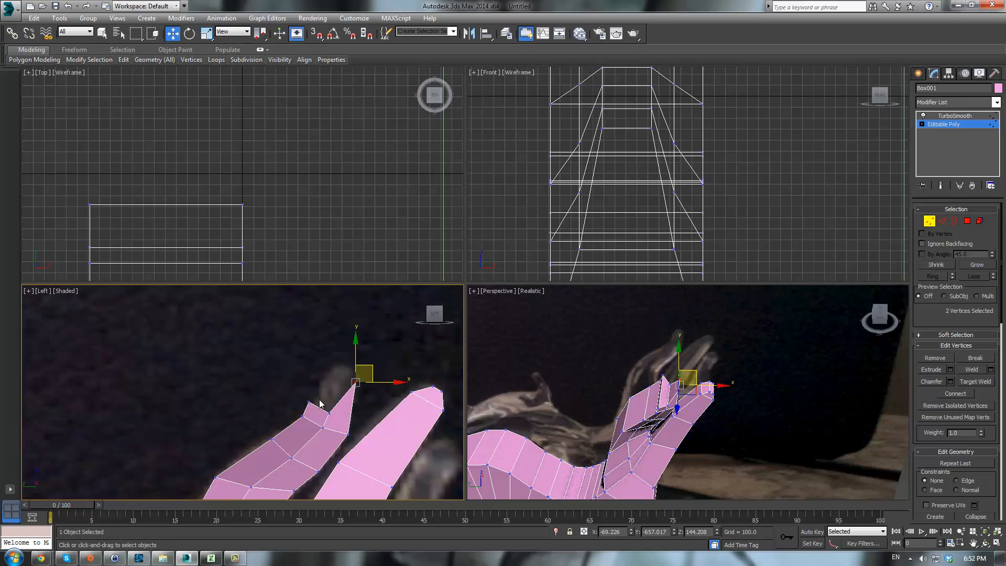
drag(340, 416, 354, 361)
drag(315, 407, 352, 342)
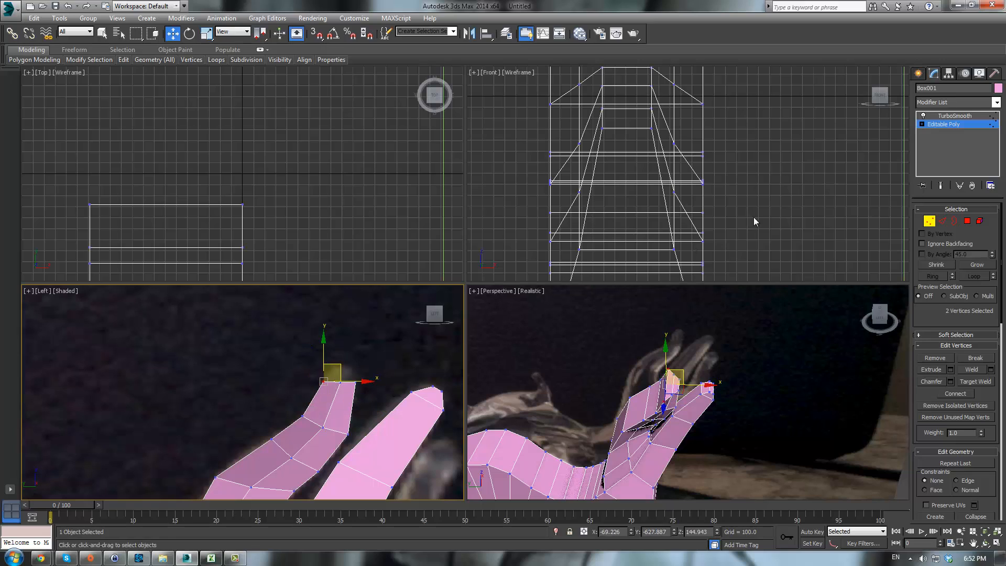
- Extrude the branch's tip polygons one more time
click(969, 222)
click(933, 370)
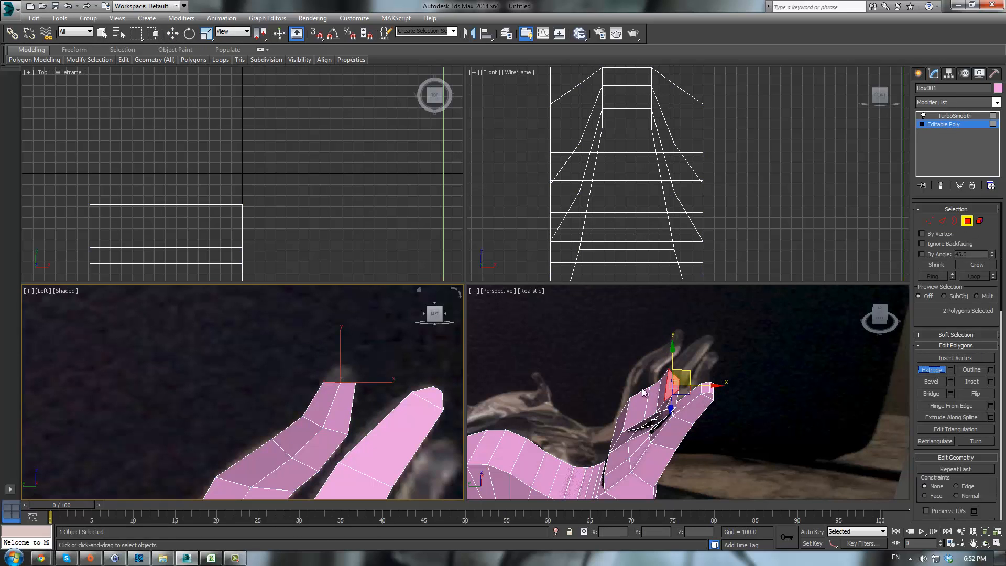
drag(671, 378, 673, 364)
middle_drag(351, 375, 346, 399)
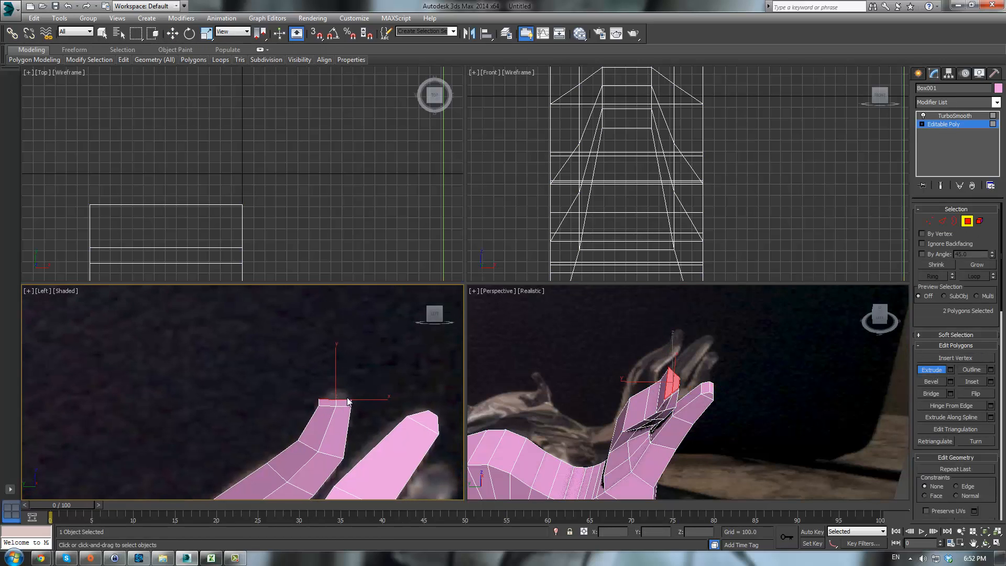
- Shape the tip vertices in the side view into a pointed end
key(1)
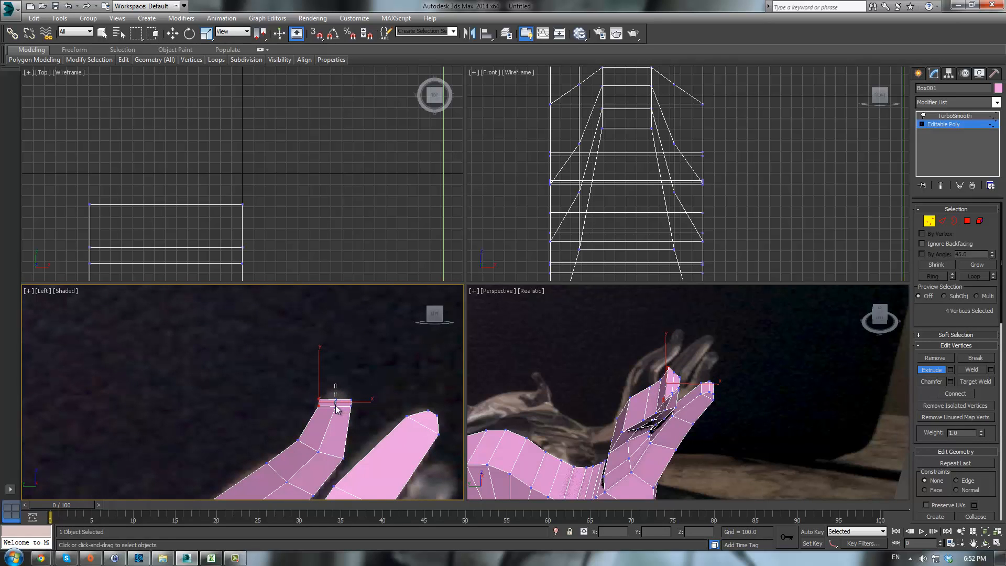
drag(336, 406, 336, 405)
key(w)
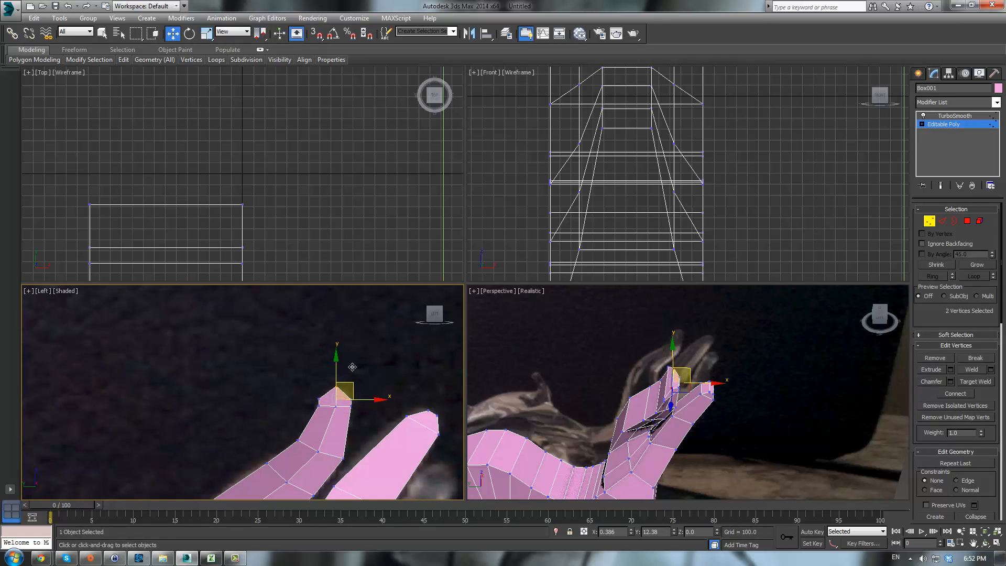
drag(352, 370, 352, 370)
scroll(320, 401, up, 5)
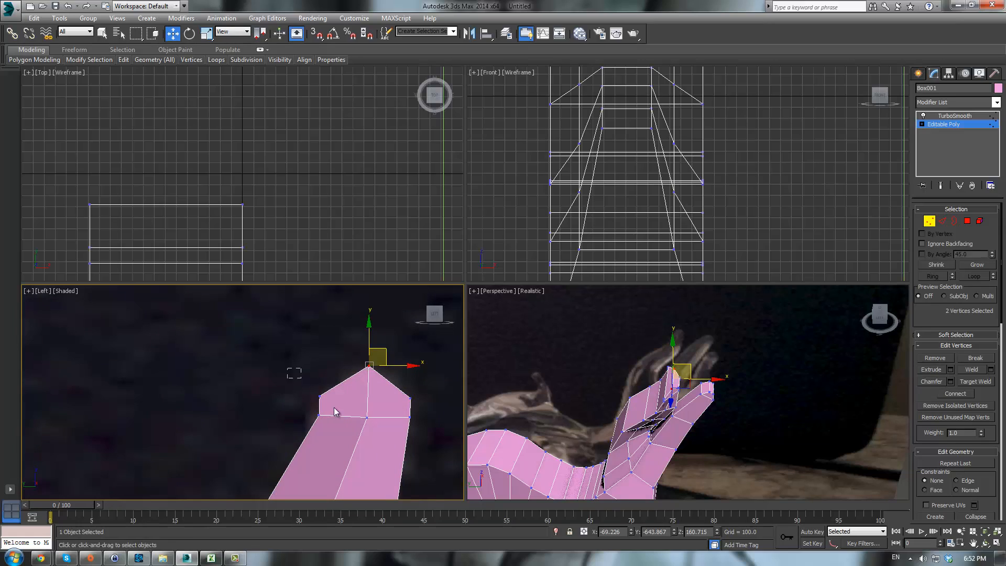
drag(334, 407, 335, 408)
drag(339, 374, 345, 366)
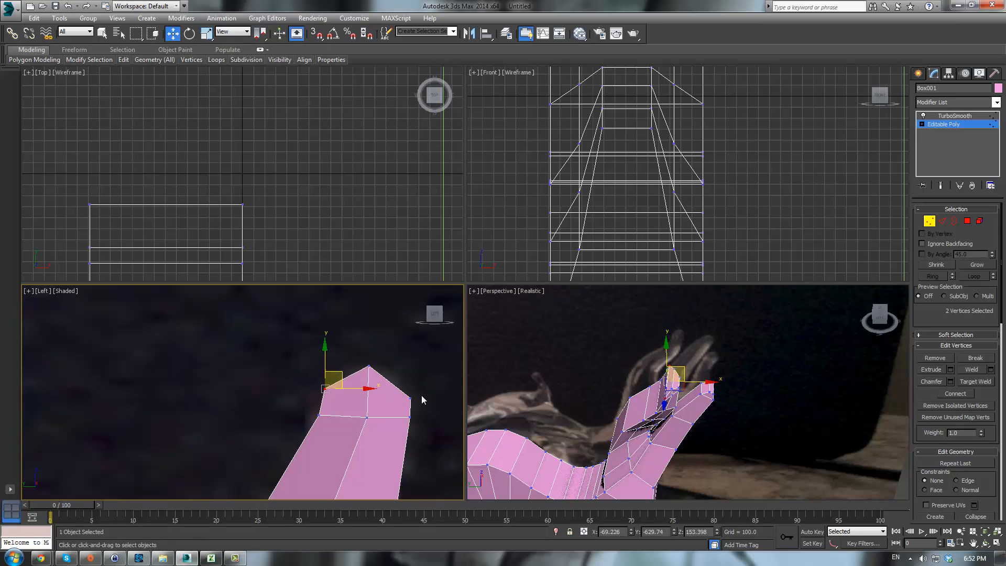
drag(409, 404, 409, 404)
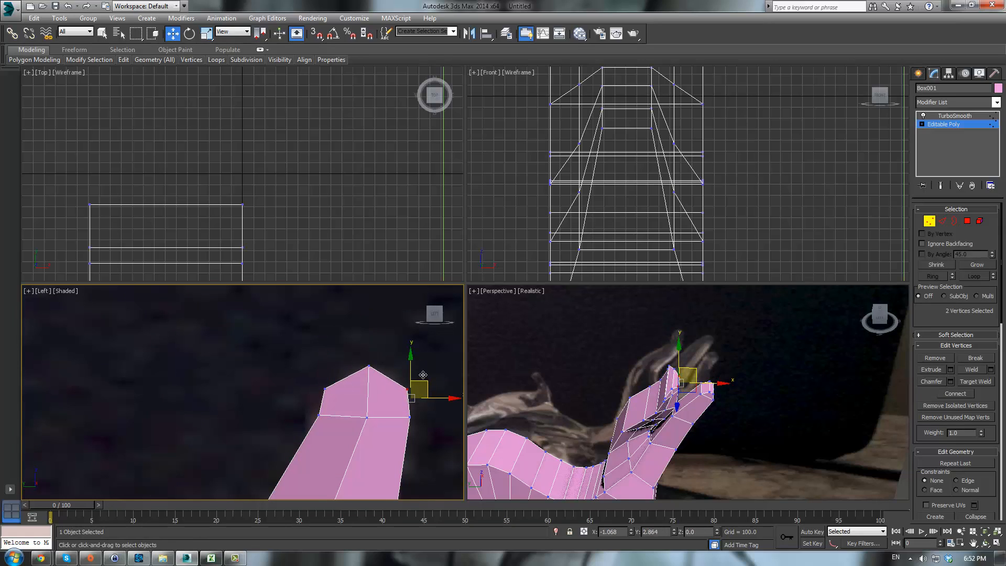
- Exit sub-object editing and inspect the smoothed limb in a maximized perspective view from several angles
click(618, 372)
click(947, 124)
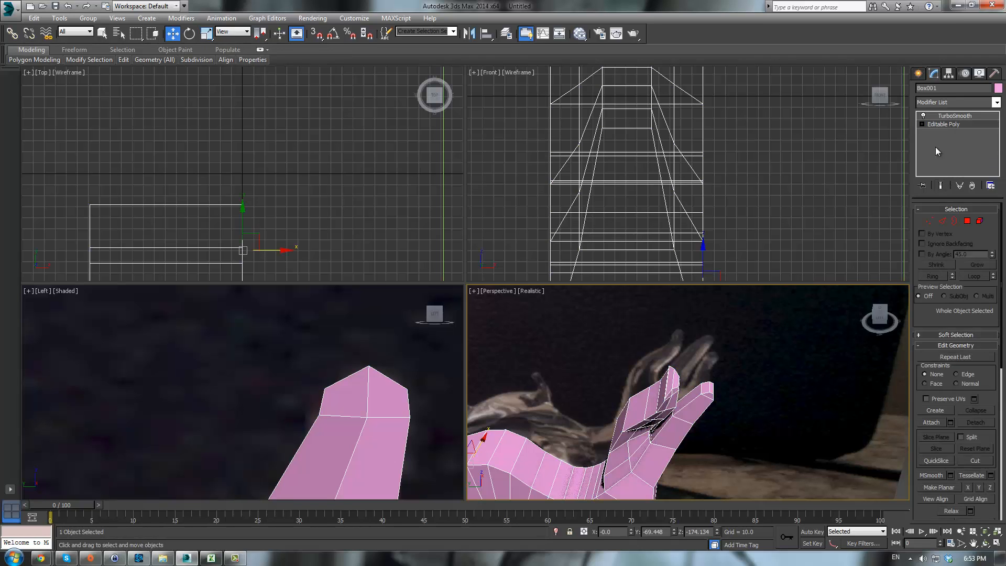
click(718, 406)
key(alt+w)
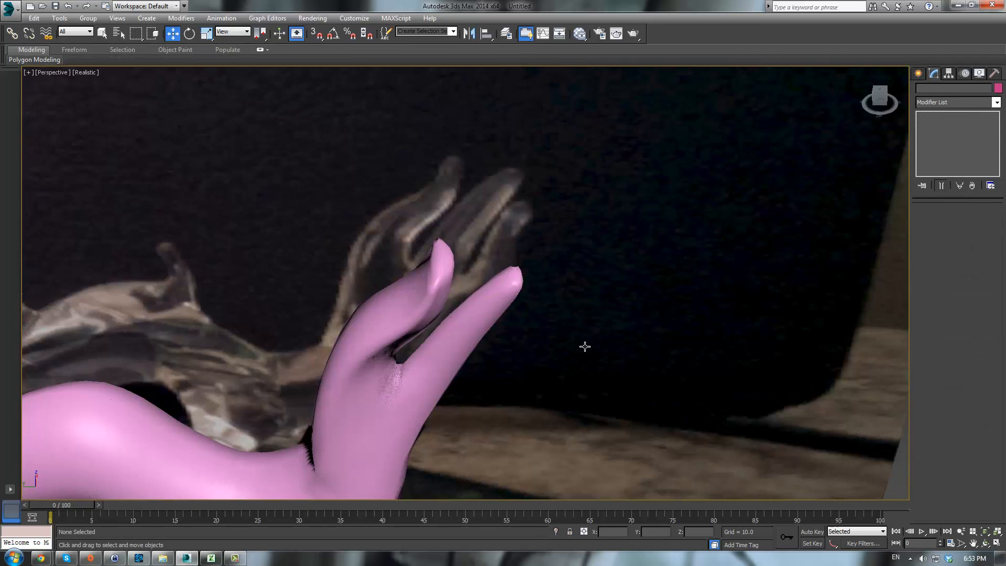
alt+middle_drag(583, 345, 544, 341)
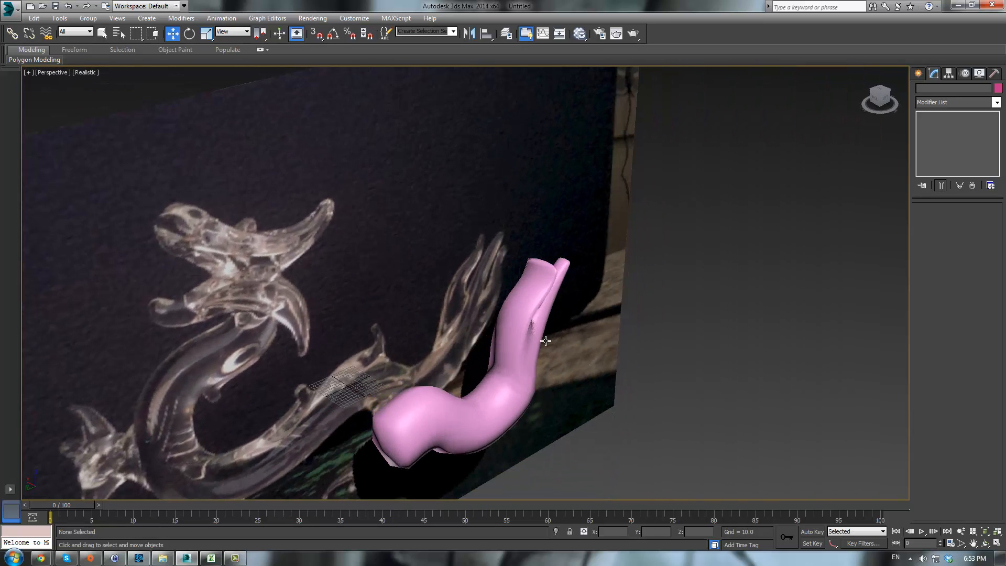
click(544, 341)
click(521, 331)
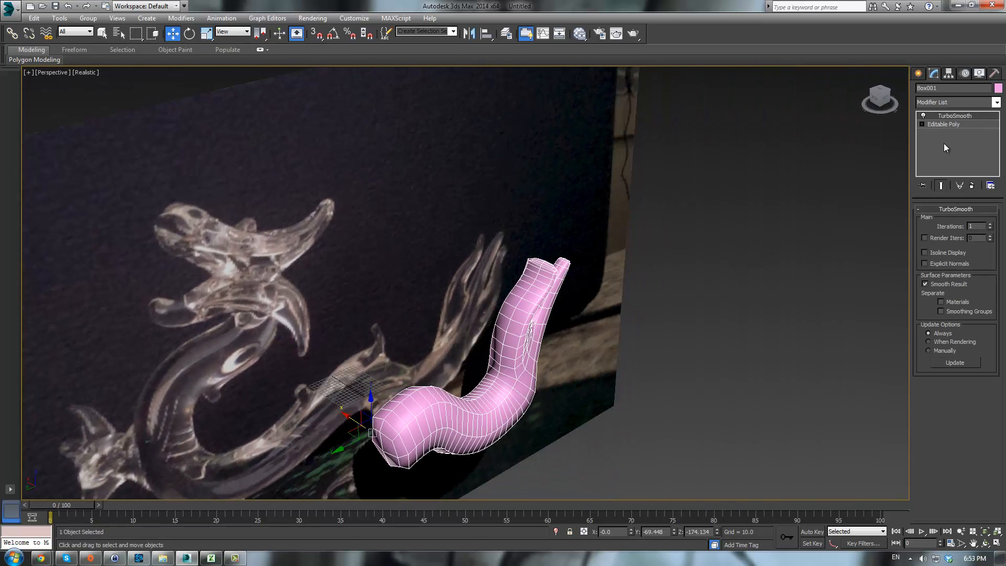
click(943, 125)
alt+middle_drag(608, 293, 556, 265)
key(alt+w)
scroll(292, 364, up, 5)
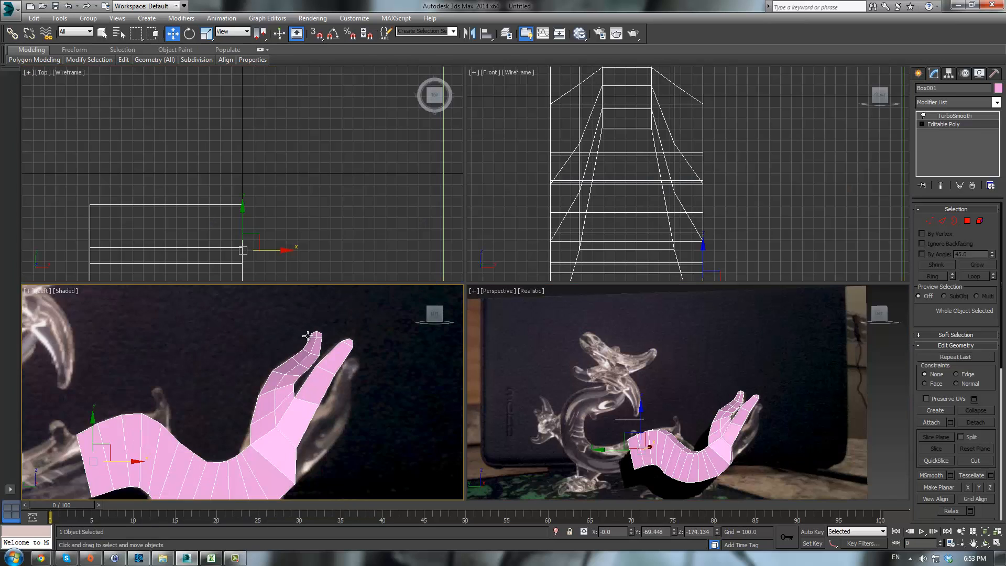
- Select the upper limb's vertices and scale them narrower in the top view
middle_drag(295, 357, 284, 381)
key(q)
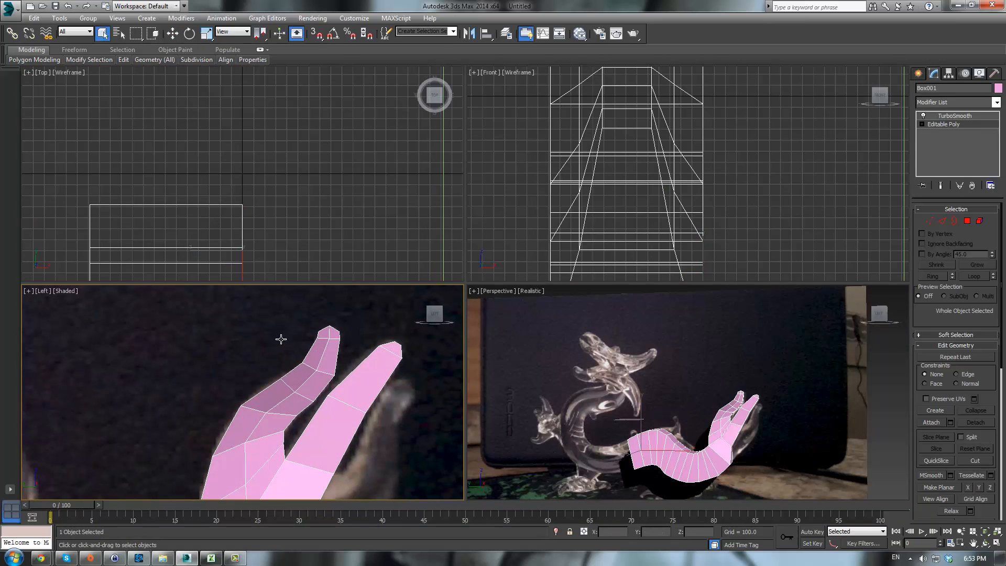
key(1)
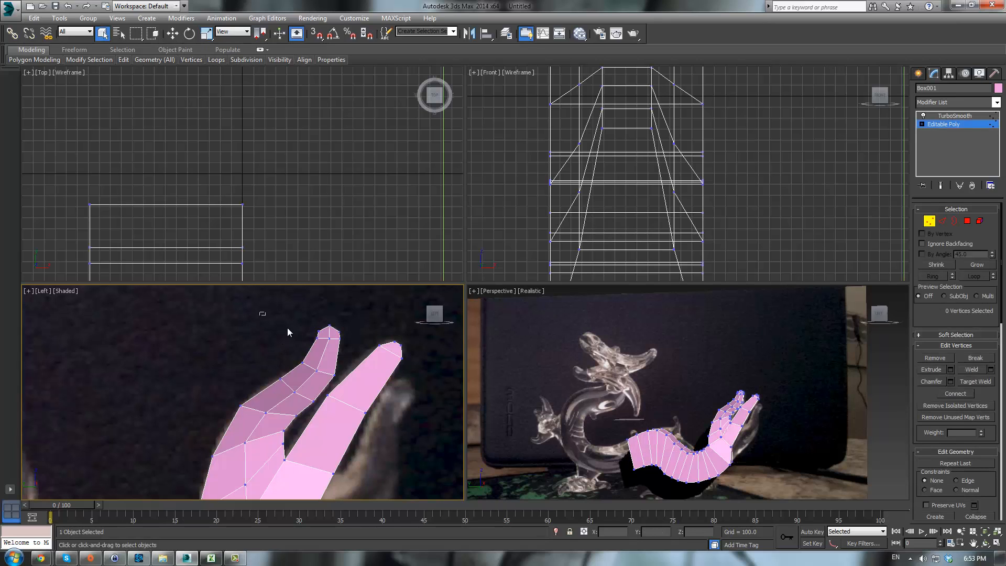
drag(358, 391, 357, 390)
ctrl+drag(320, 419, 320, 419)
ctrl+drag(196, 360, 293, 442)
scroll(164, 359, up, 3)
scroll(146, 387, down, 3)
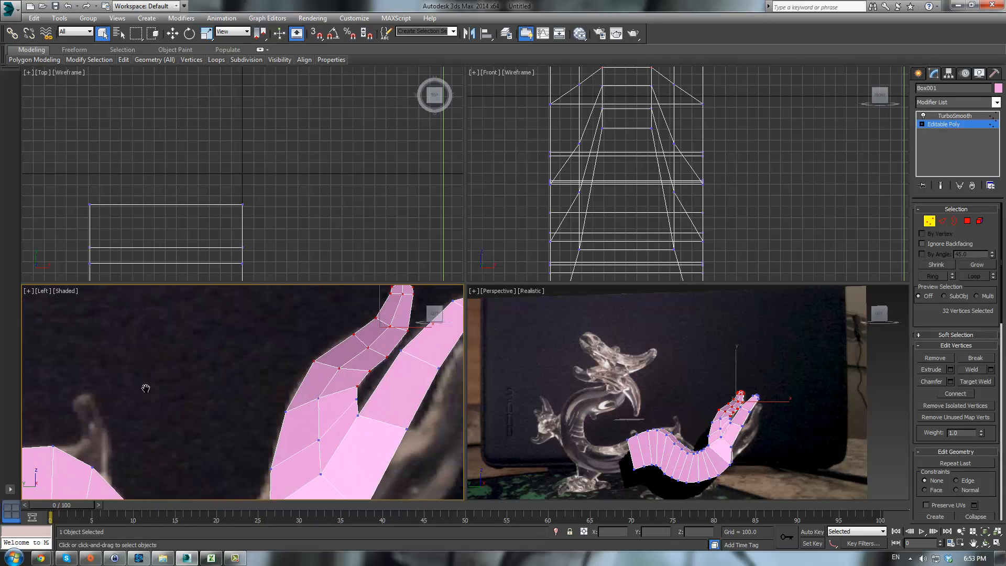
middle_drag(146, 386, 209, 361)
ctrl+drag(332, 424, 332, 424)
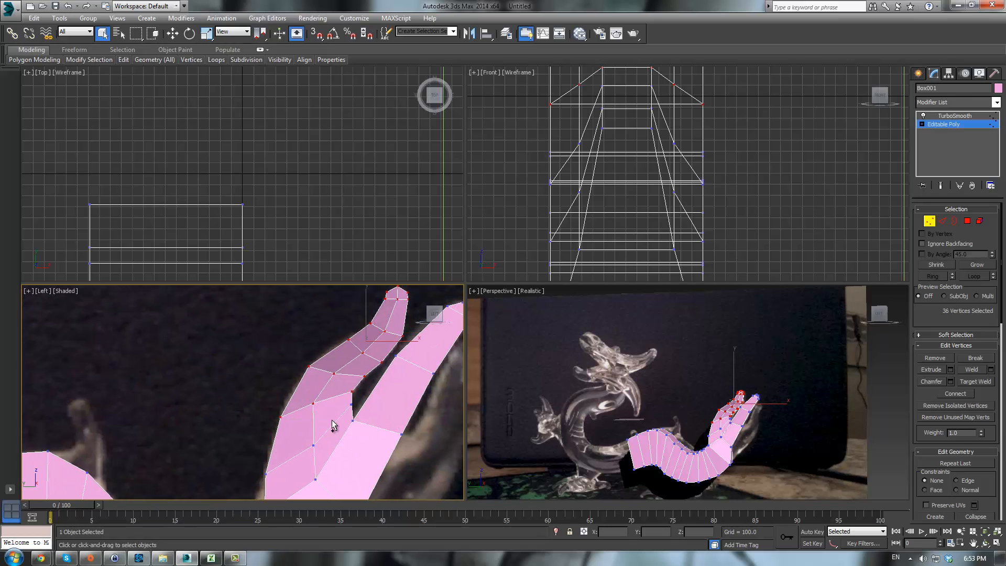
scroll(283, 236, down, 5)
scroll(324, 231, up, 4)
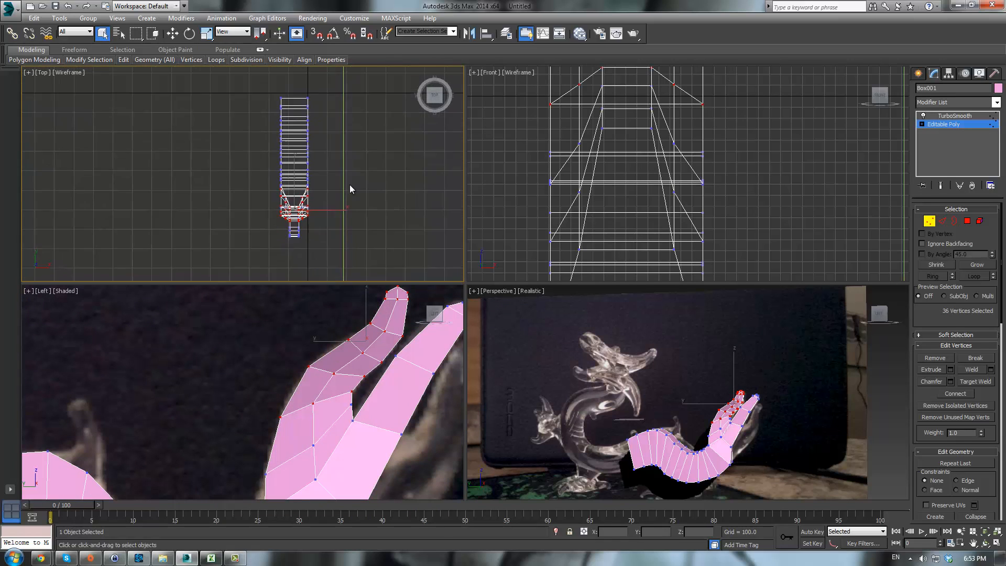
middle_drag(363, 180, 385, 184)
key(r)
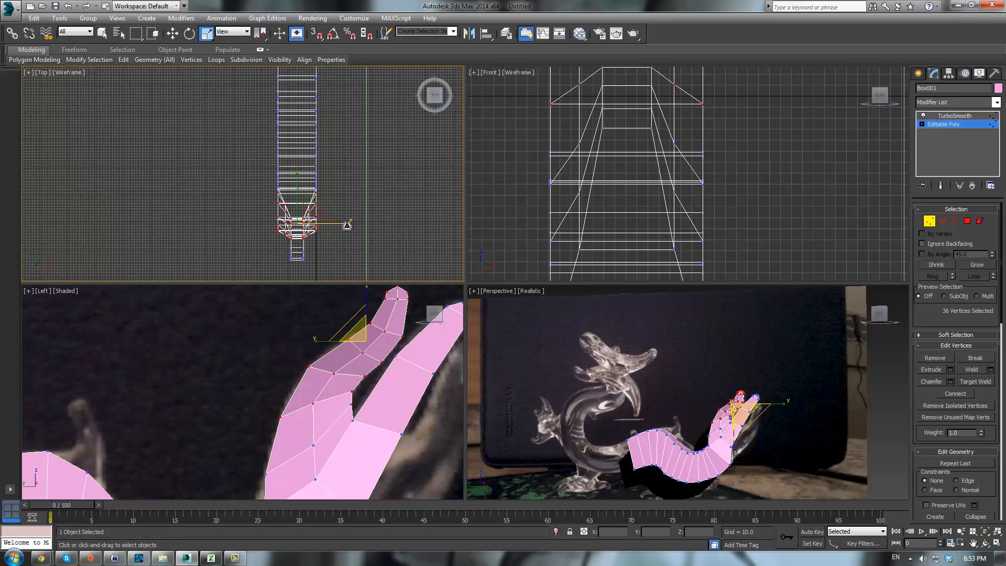
drag(350, 225, 275, 222)
click(698, 373)
scroll(726, 373, up, 5)
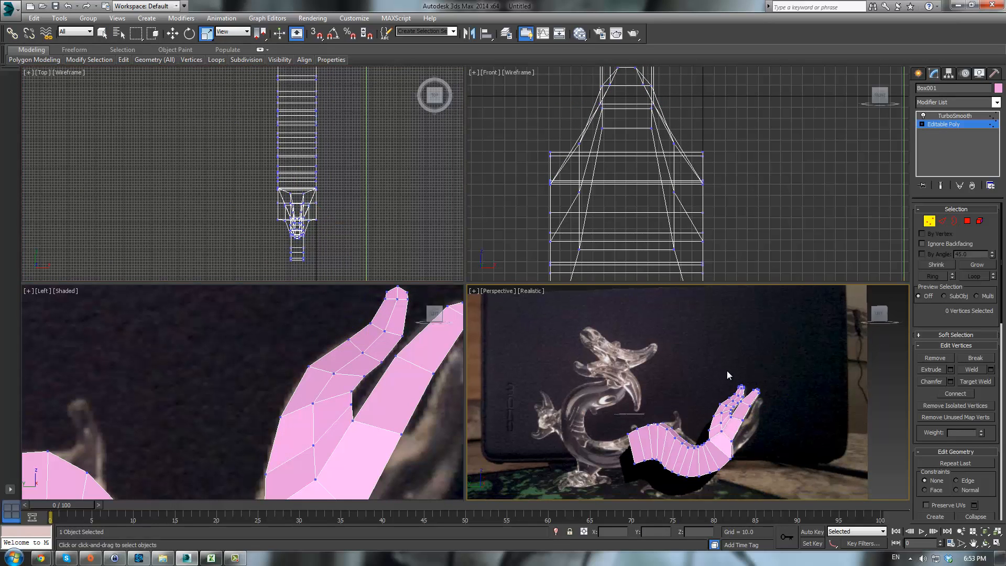
- Select the upper branch's tip vertices in the side view and scale them narrower in the top view
alt+middle_drag(739, 393, 770, 449)
scroll(307, 383, down, 3)
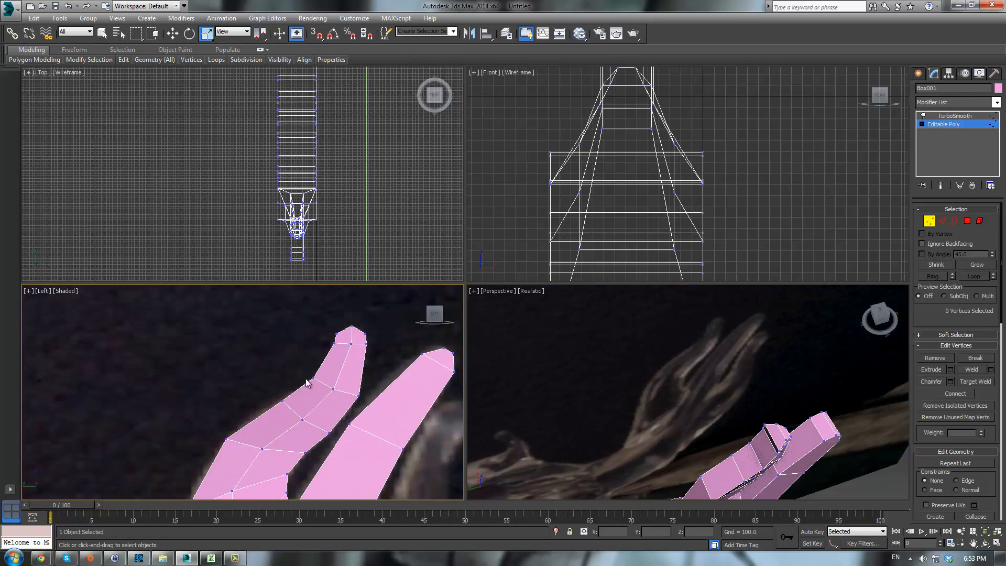
drag(366, 337, 369, 348)
scroll(317, 192, up, 5)
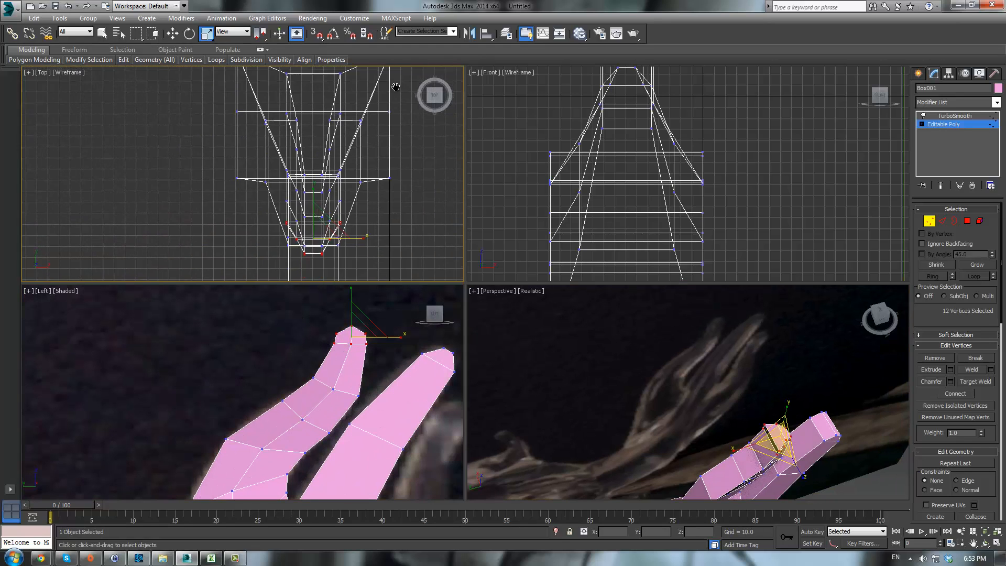
scroll(368, 190, up, 2)
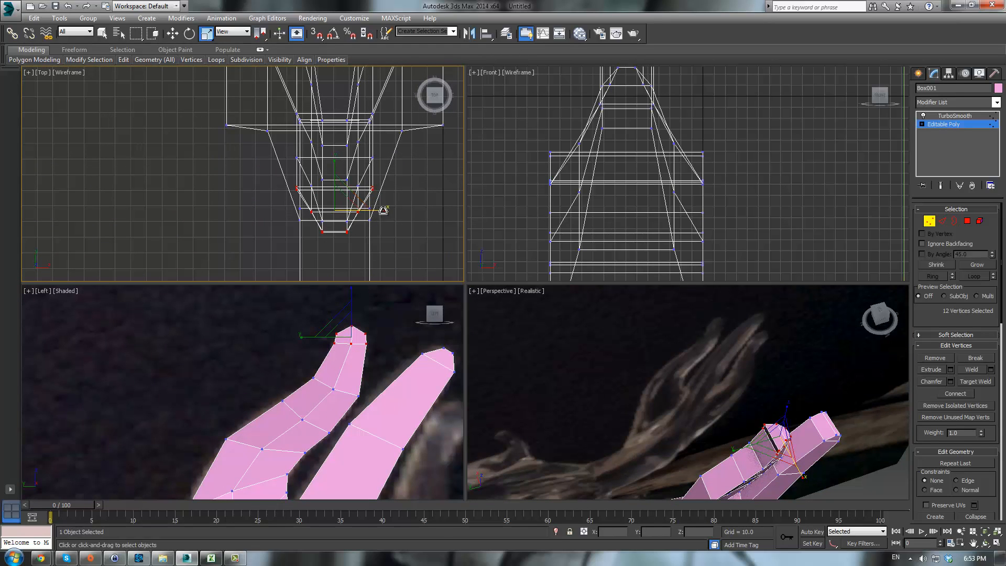
drag(384, 209, 381, 210)
alt+drag(262, 166, 403, 221)
scroll(404, 220, up, 2)
click(403, 259)
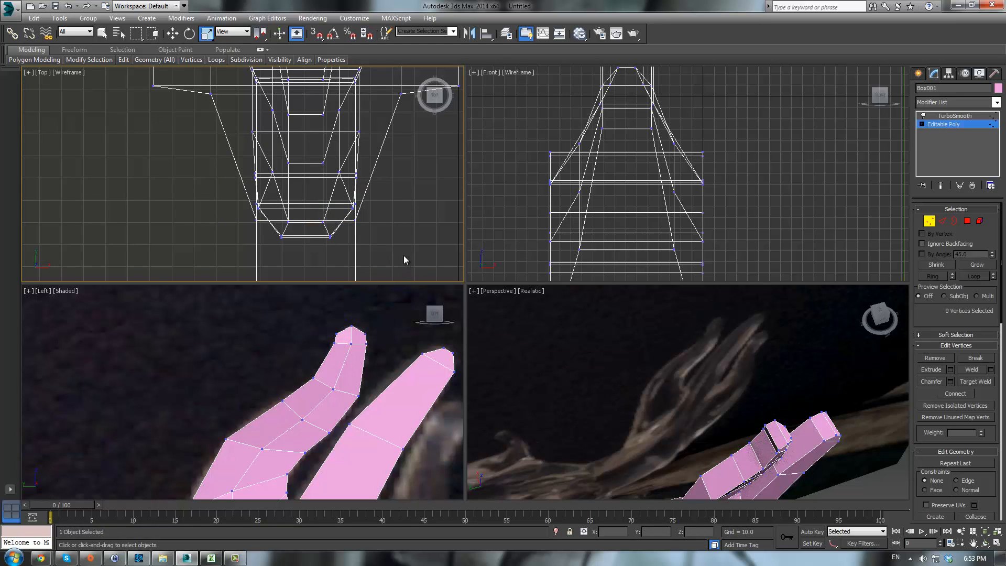
- Select vertices at the crotch between the two branches and move them to reshape the fork
scroll(669, 372, down, 3)
middle_drag(688, 418, 681, 341)
scroll(675, 459, up, 2)
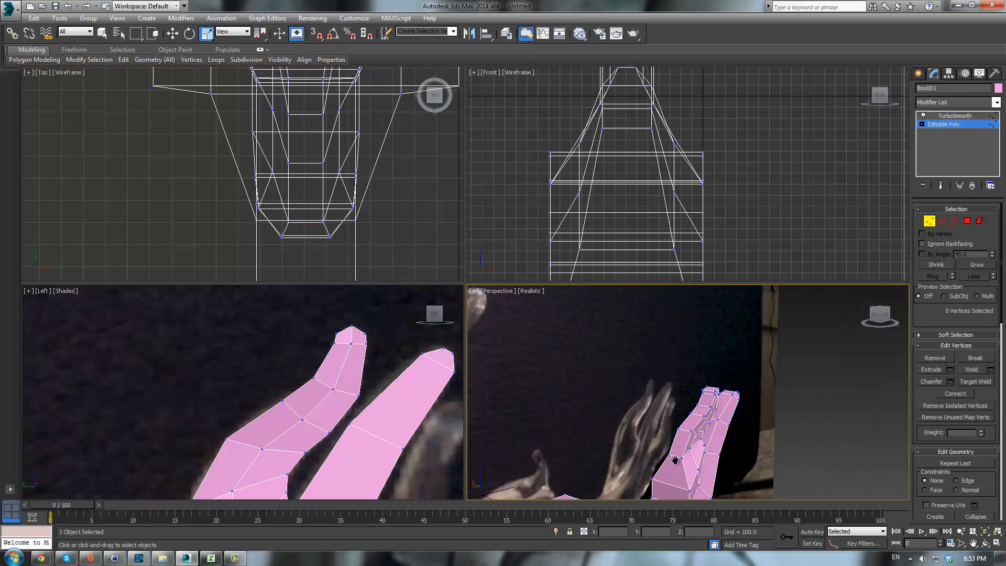
middle_drag(675, 459, 674, 411)
click(672, 407)
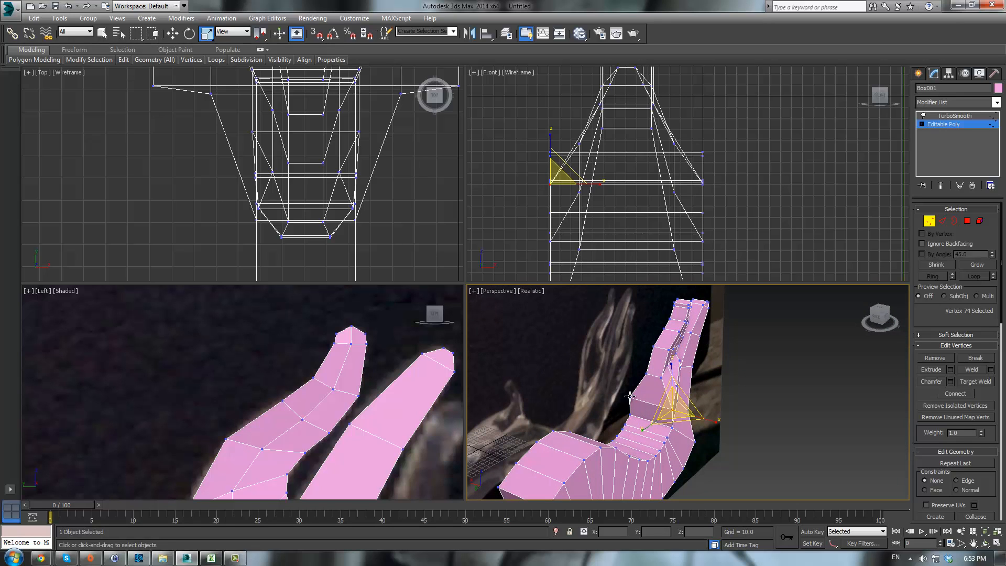
ctrl+click(630, 397)
drag(688, 414, 654, 408)
alt+middle_drag(652, 405, 705, 408)
click(678, 390)
ctrl+click(645, 396)
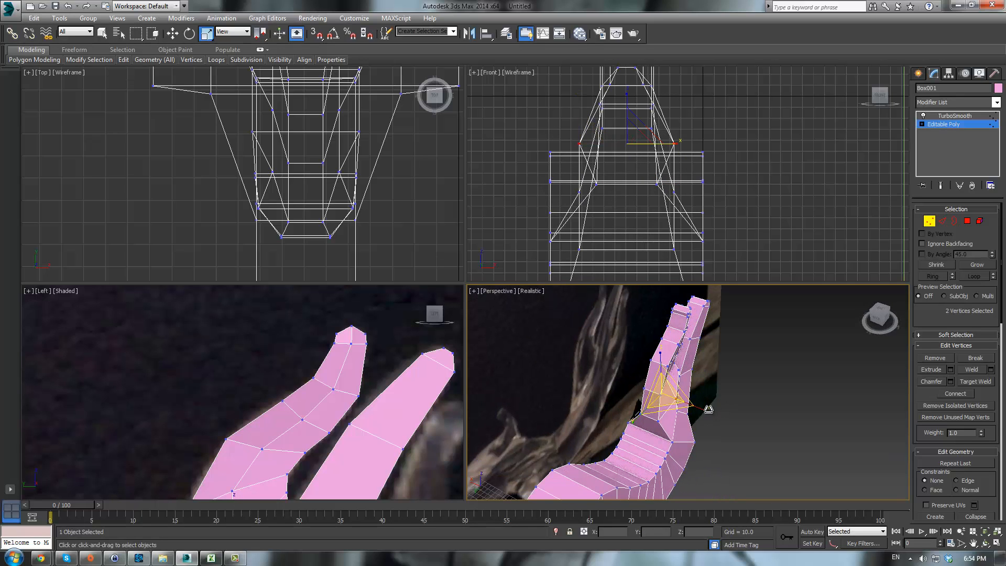
drag(705, 409, 688, 405)
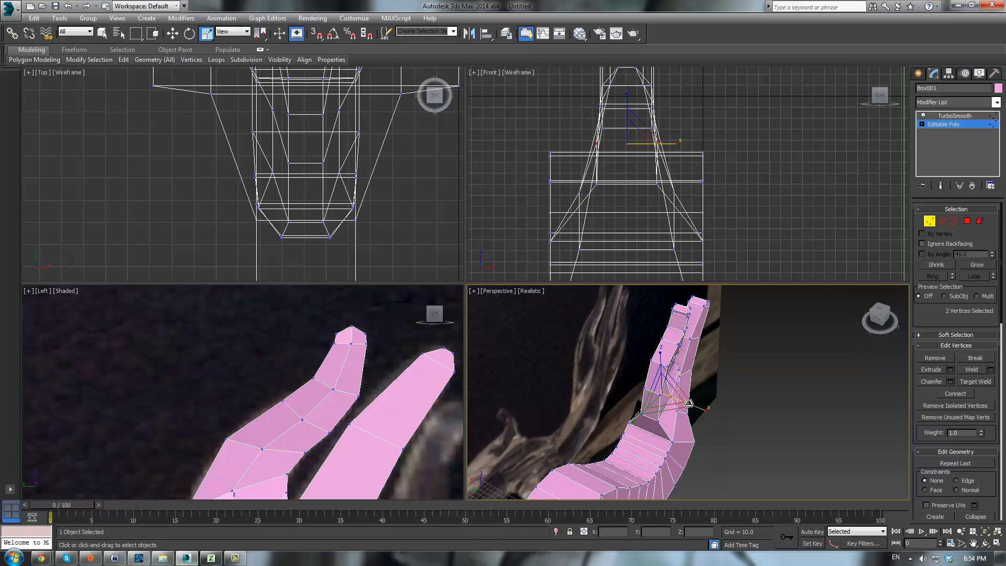
- Select another pair of vertices at the fork and move them to refine the branch junction
scroll(730, 388, up, 4)
alt+middle_drag(730, 389, 638, 384)
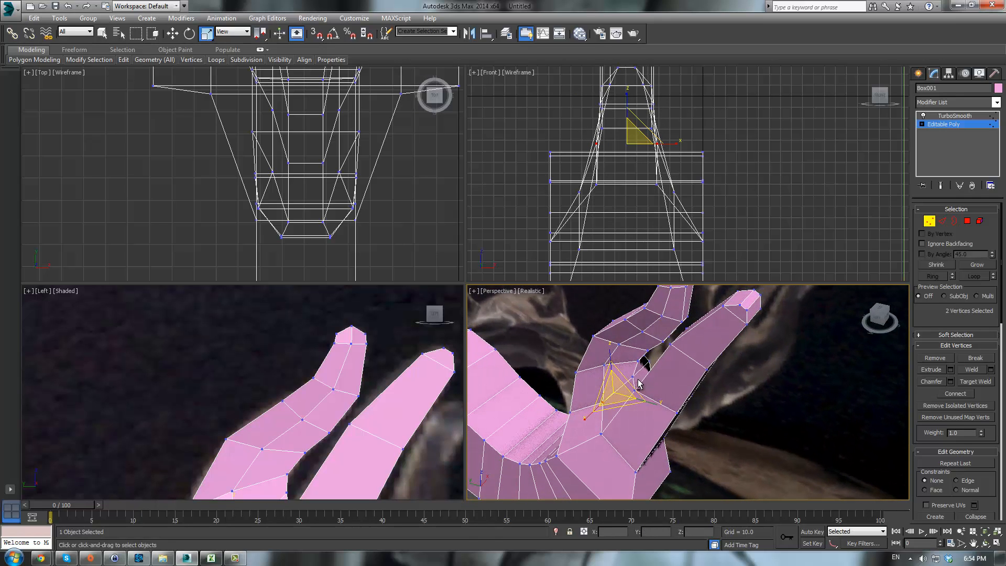
click(652, 368)
ctrl+click(650, 364)
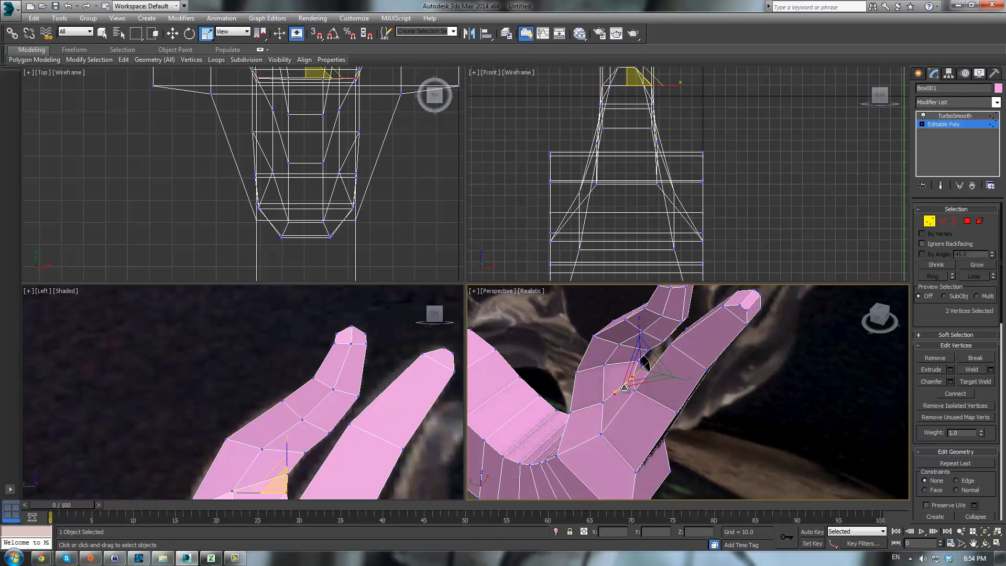
drag(622, 389, 643, 379)
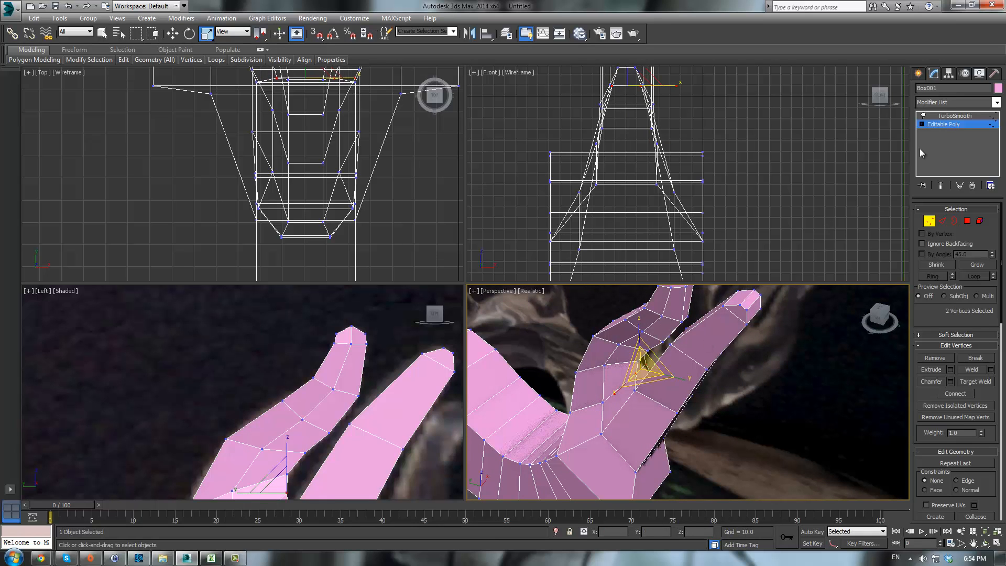
- Toggle the TurboSmooth result on and inspect the smoothed branches in the perspective view
click(943, 126)
click(950, 118)
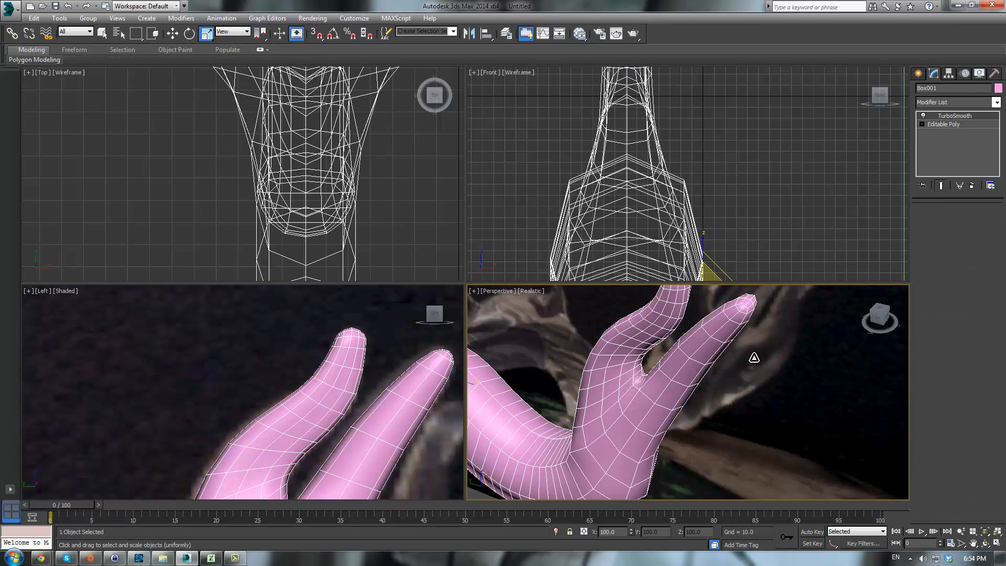
click(755, 360)
mouse_move(687, 388)
alt+middle_down()
mouse_move(785, 375)
mouse_move(755, 307)
mouse_move(690, 428)
mouse_move(714, 428)
mouse_move(752, 321)
mouse_move(718, 382)
mouse_move(665, 375)
mouse_move(683, 383)
alt+middle_up()
click(709, 468)
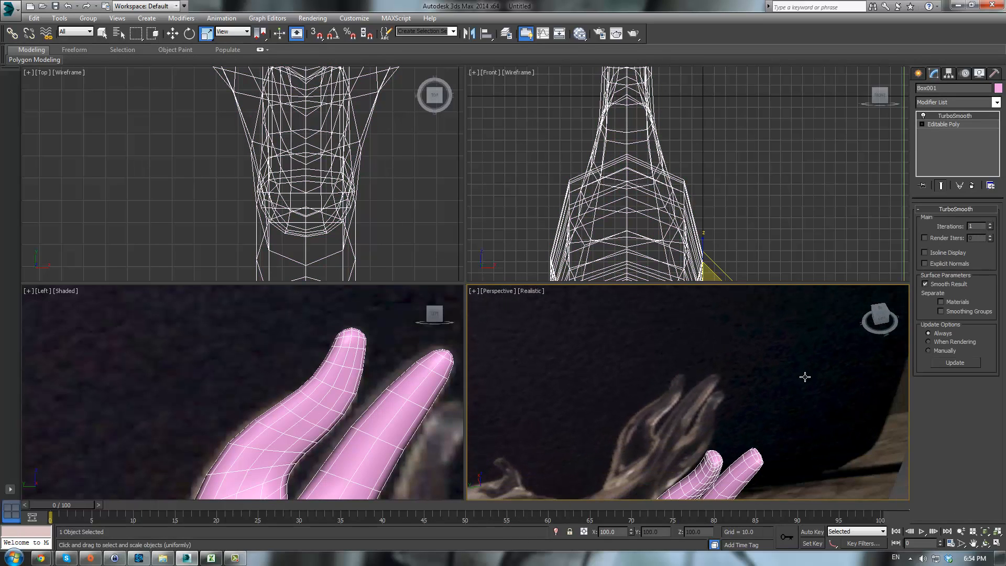
- Return to vertex editing, reselect the branch tip vertices and scale them narrower again in the top view, then exit sub-object mode
click(930, 126)
key(1)
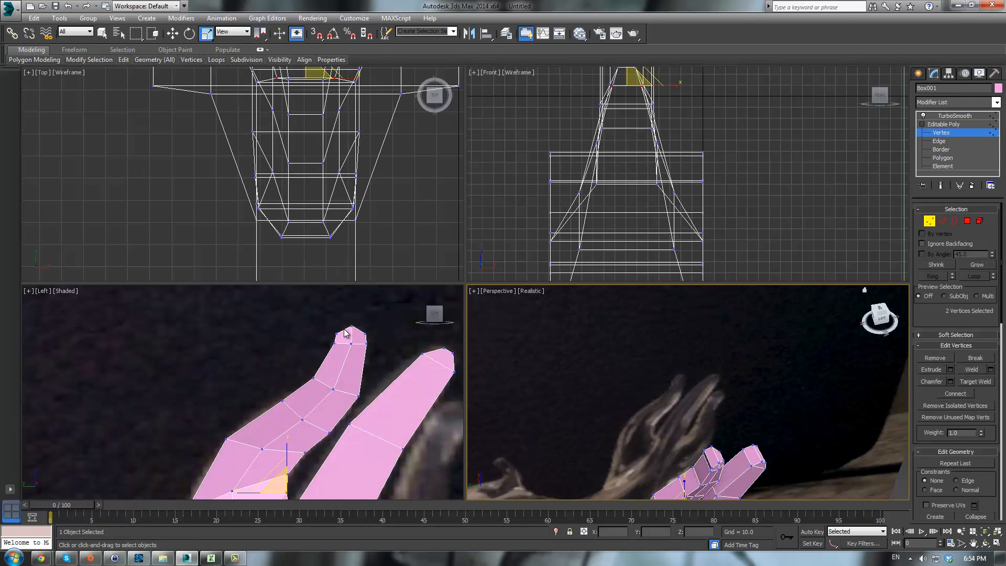
drag(294, 312, 388, 352)
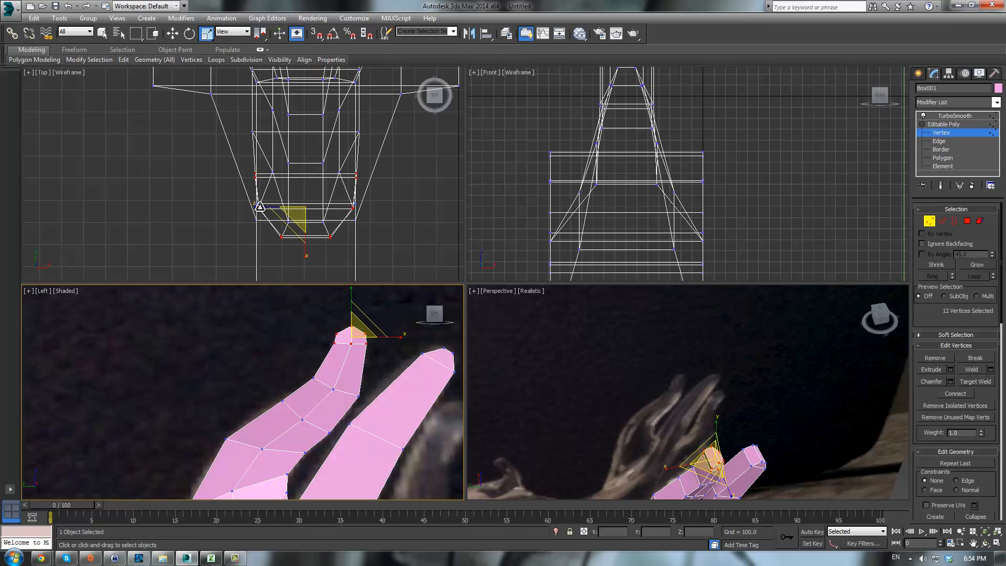
drag(260, 207, 308, 207)
key(ctrl+z)
middle_drag(351, 228, 350, 231)
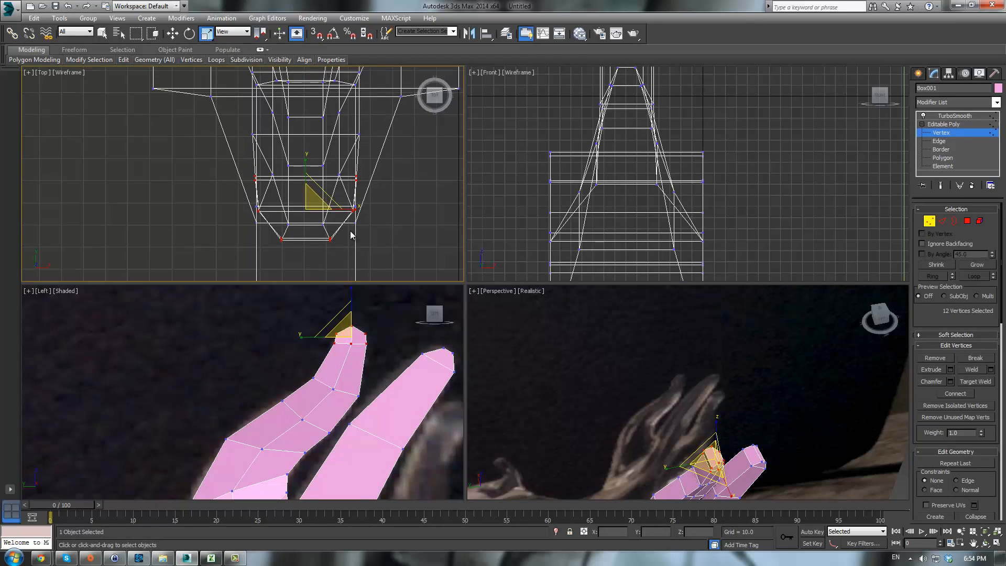
drag(354, 208, 339, 224)
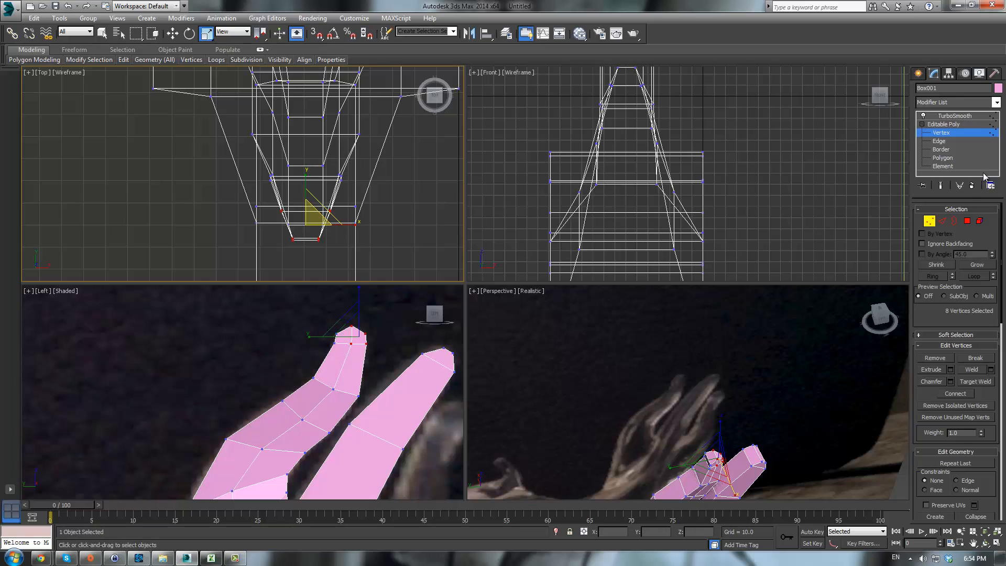
click(927, 132)
click(954, 115)
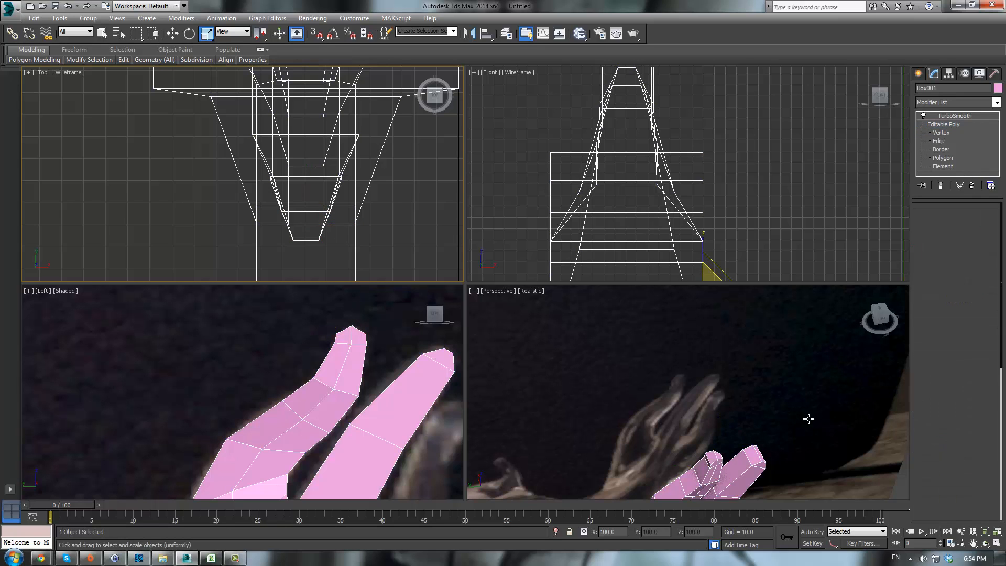
- Enter vertex editing on the Editable Poly, select the vertices at the lower end of the claw and adjust them in the top view, then exit sub-object mode
click(934, 124)
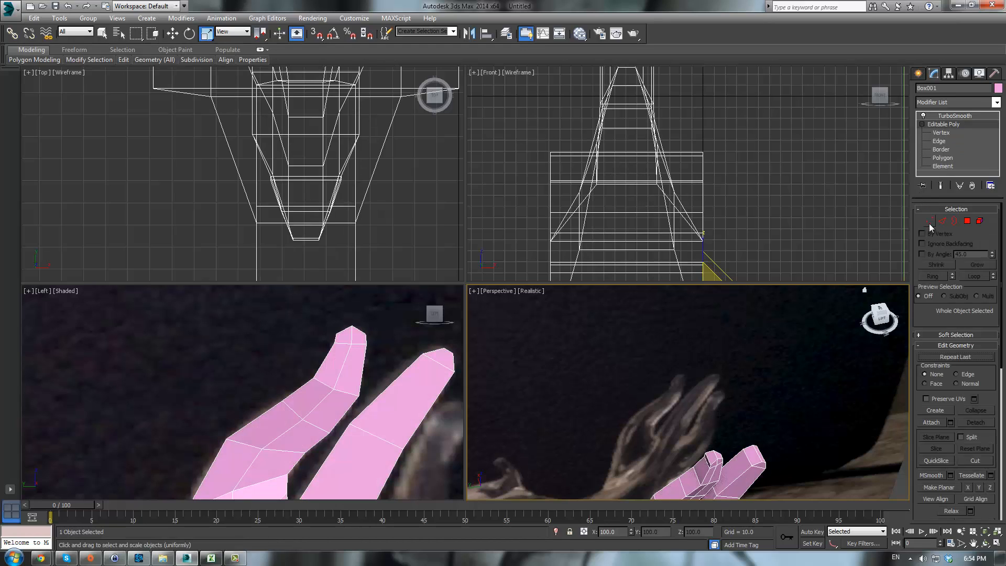
click(928, 221)
drag(726, 433, 768, 480)
scroll(346, 197, down, 2)
middle_drag(343, 206, 341, 114)
scroll(341, 114, down, 2)
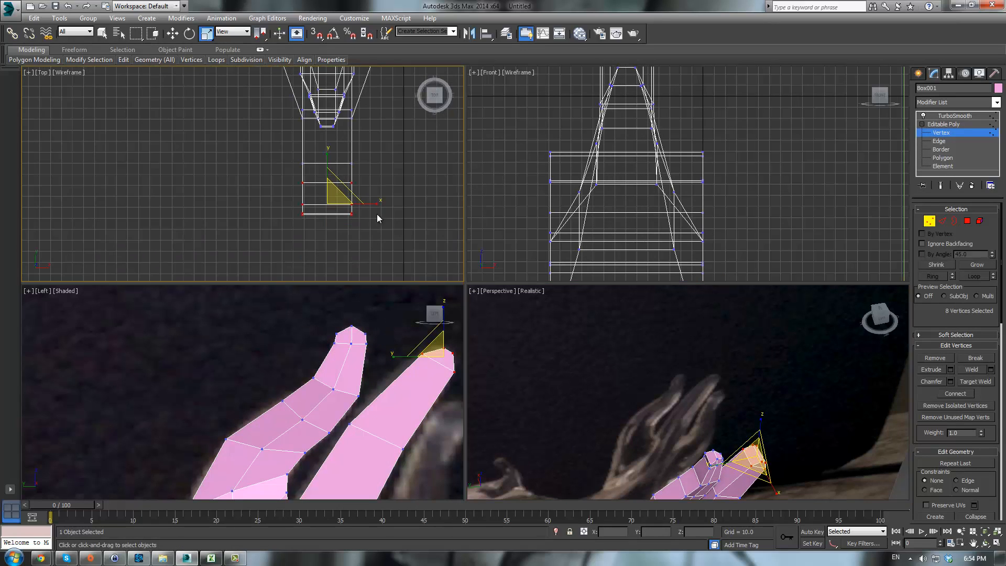
drag(374, 205, 316, 190)
click(959, 125)
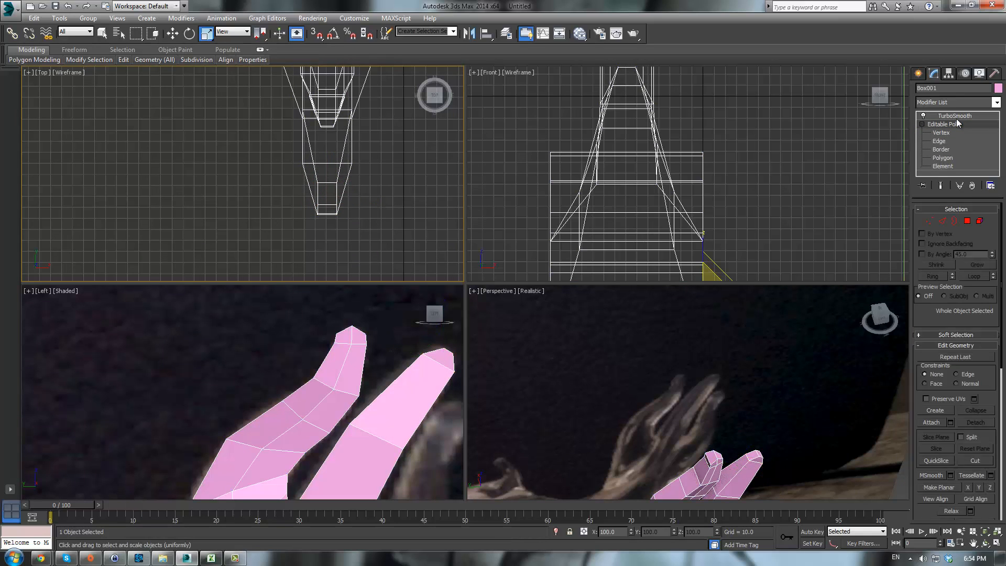
- Switch to the TurboSmooth result and inspect the smoothed claw in a maximized perspective view
click(957, 117)
scroll(775, 354, down, 3)
alt+middle_drag(804, 387, 693, 343)
key(alt+w)
alt+middle_drag(643, 362, 601, 326)
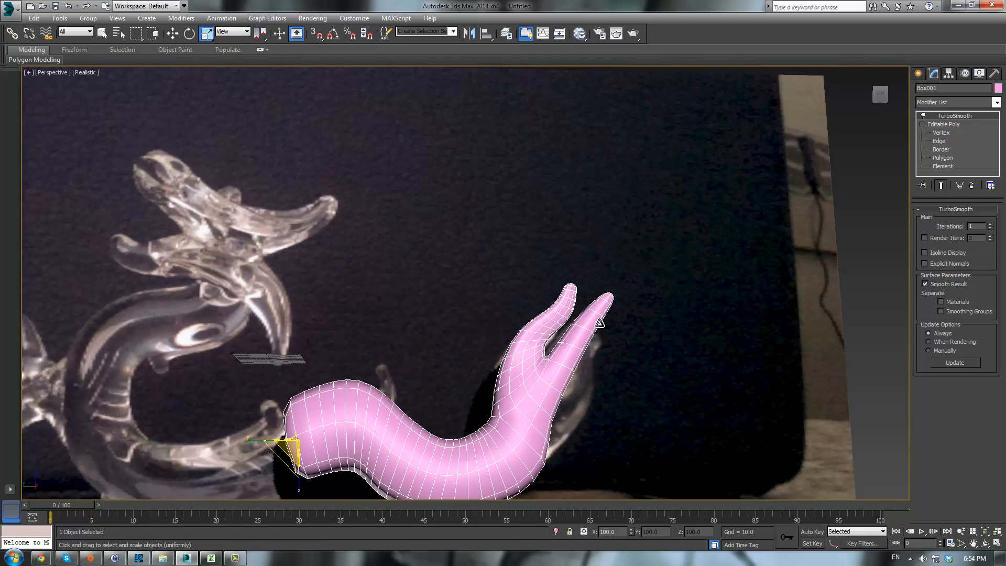
- Return to the Editable Poly level and orbit around the unsmoothed claw, then restore the four-viewport layout
click(943, 125)
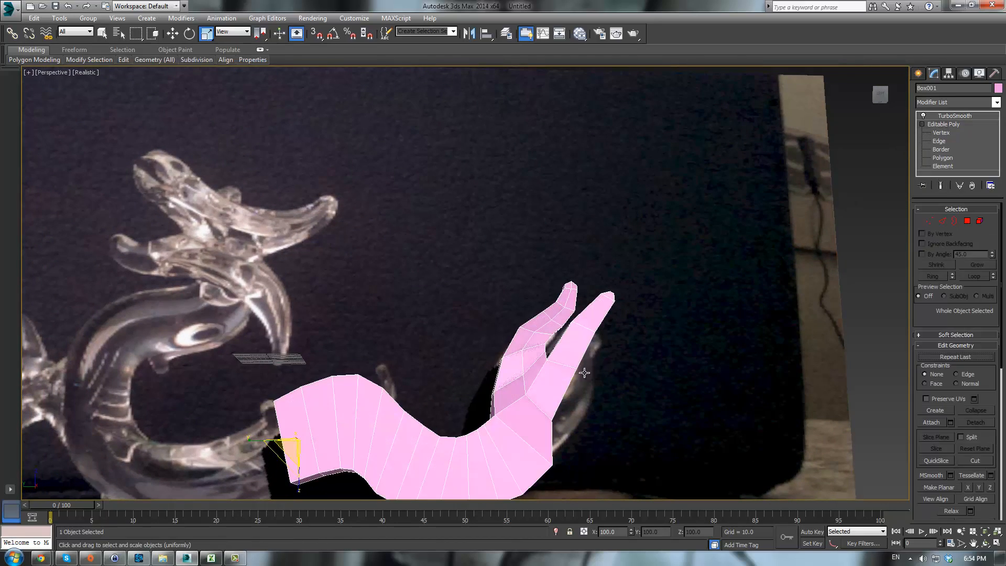
scroll(609, 323, up, 3)
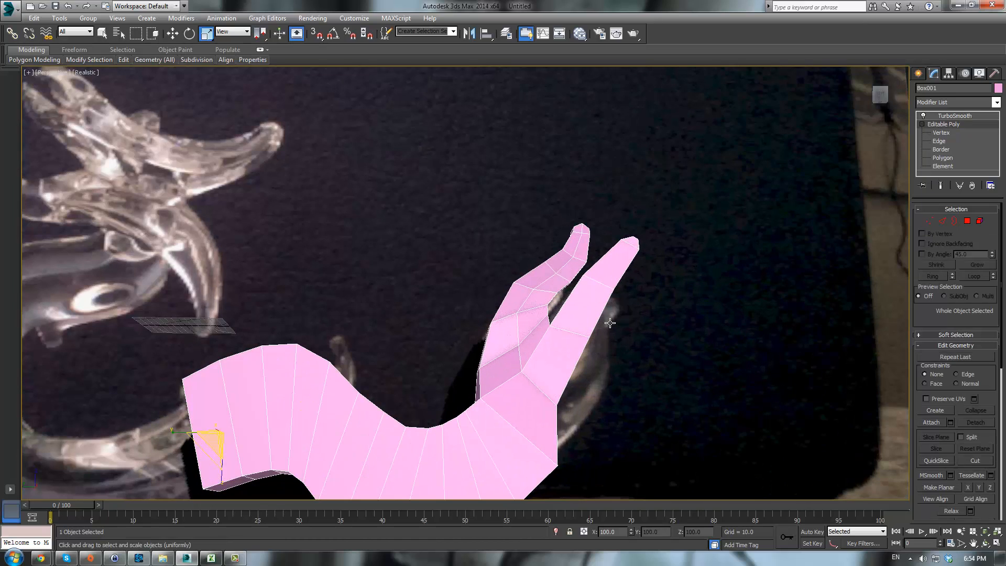
scroll(554, 378, up, 1)
scroll(582, 383, down, 2)
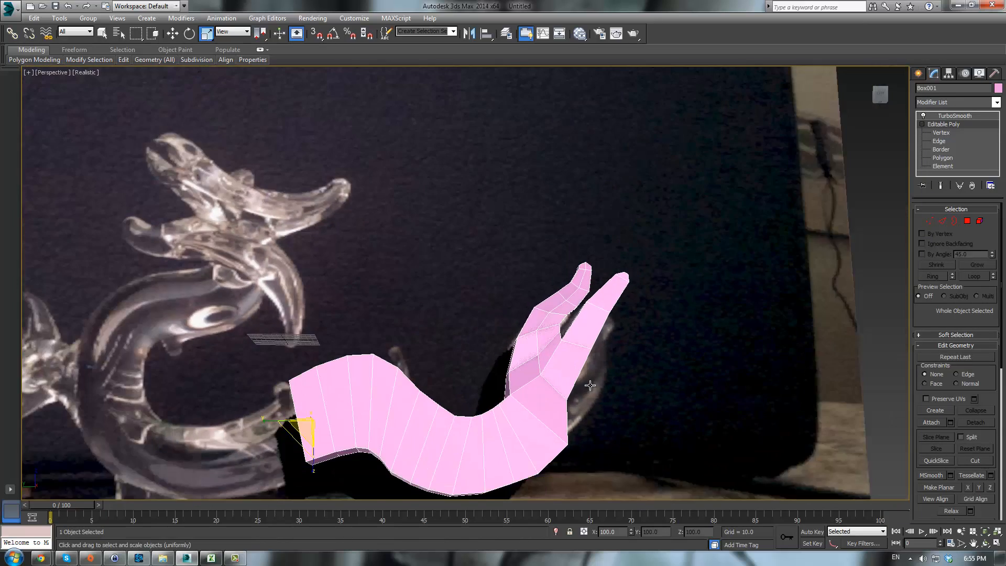
alt+middle_drag(590, 386, 568, 378)
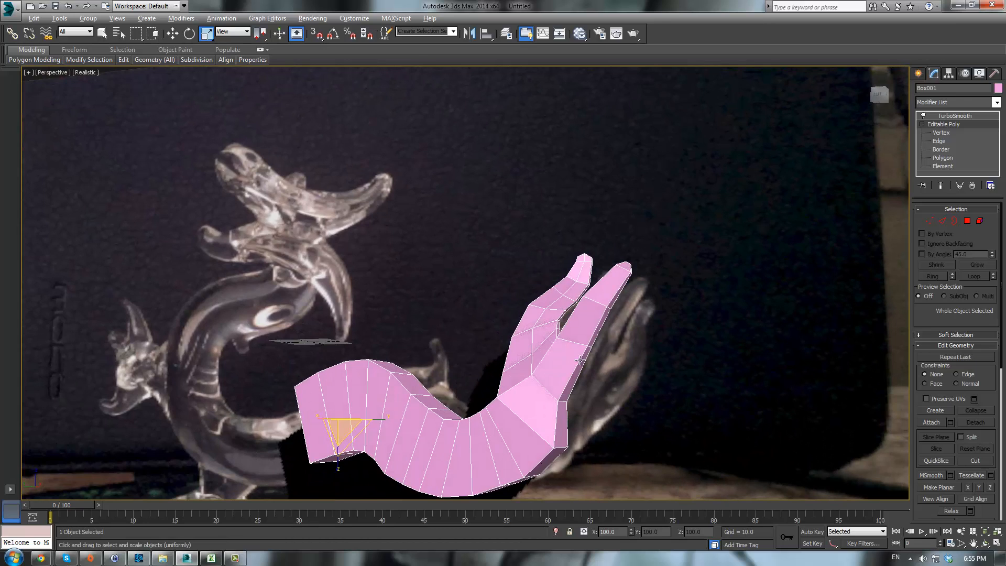
key(alt+w)
scroll(406, 395, down, 3)
middle_drag(354, 391, 335, 323)
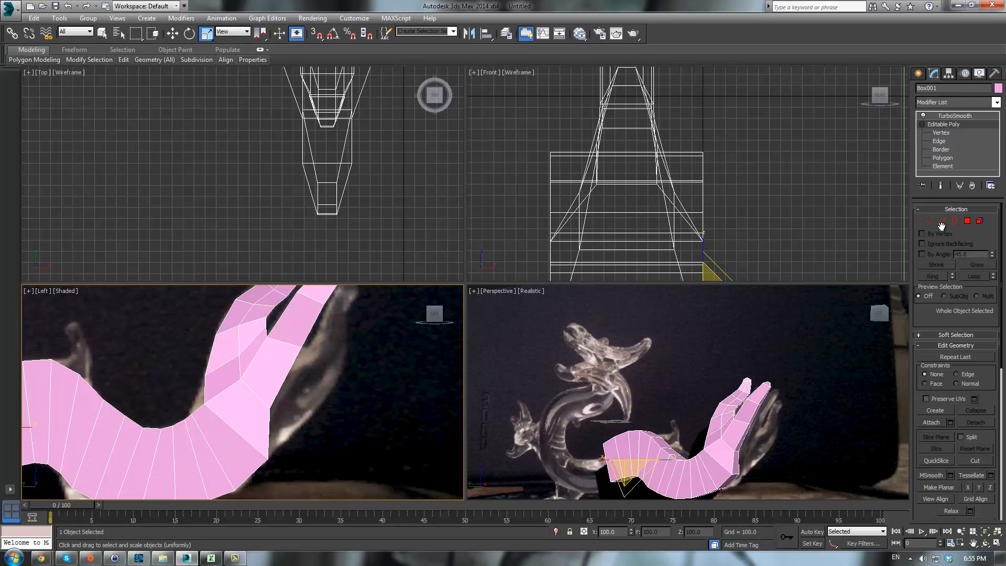
- Select two polygons on the side of the claw's base and extrude them outward to start a new branch
click(942, 158)
scroll(722, 430, up, 3)
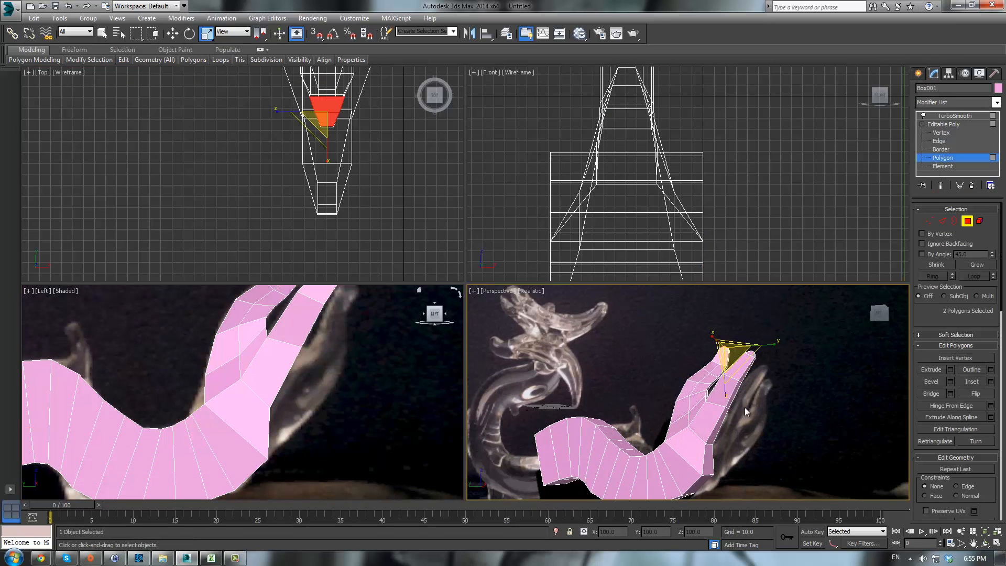
click(714, 436)
drag(714, 435, 714, 441)
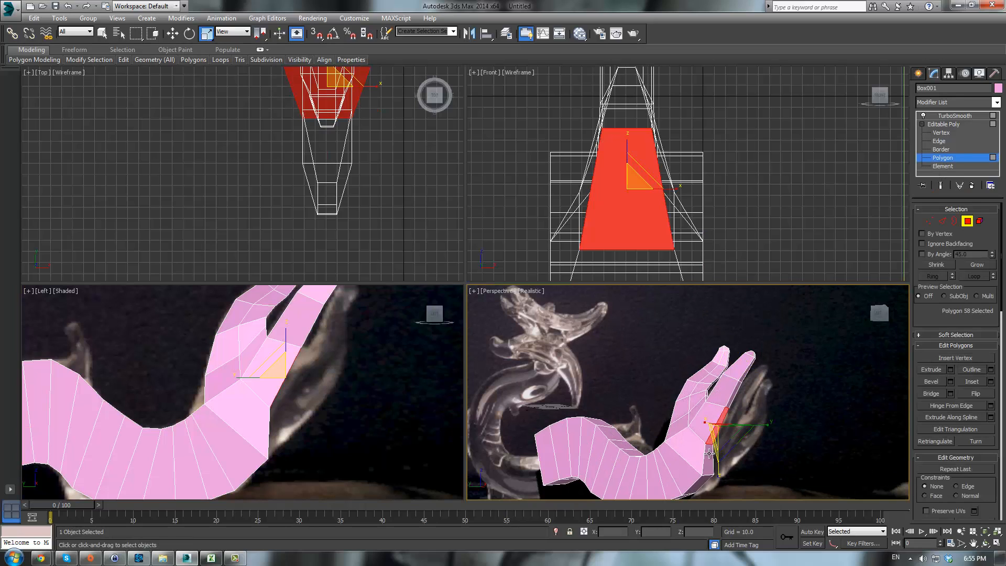
ctrl+click(709, 455)
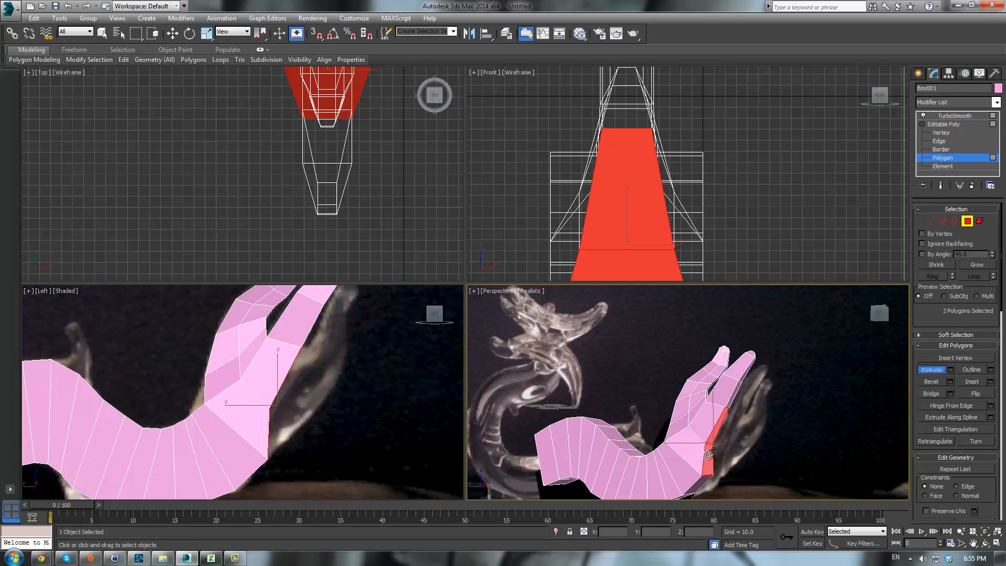
drag(708, 455, 710, 445)
click(312, 365)
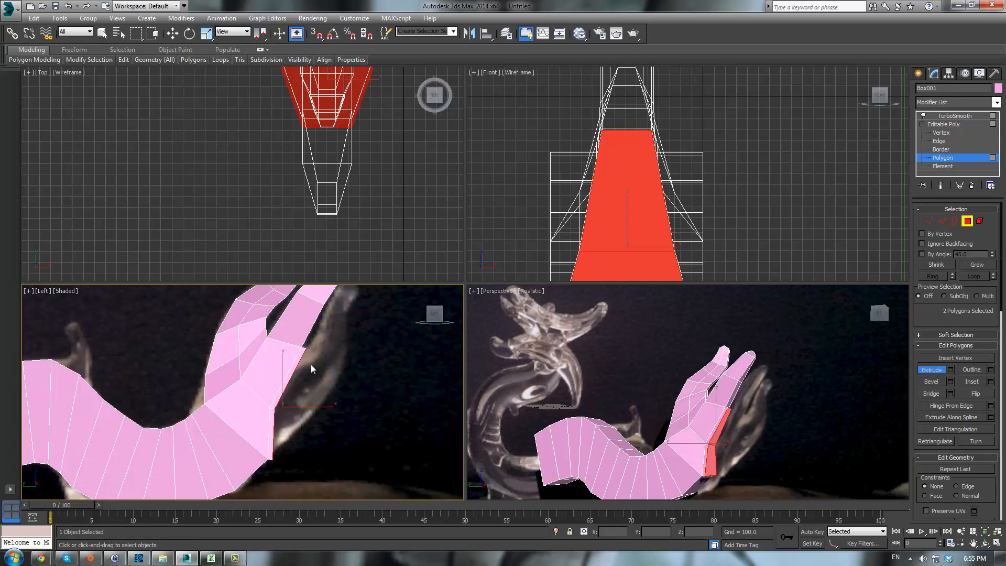
- Select the new branch's vertices in the left view and move them upward and outward to angle the branch
scroll(331, 372, down, 2)
key(1)
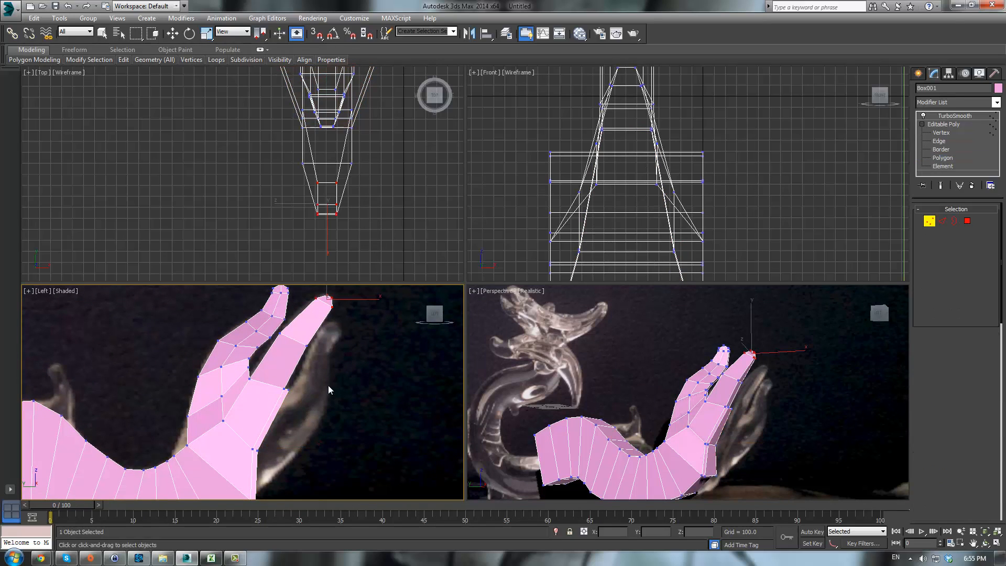
middle_drag(293, 443, 313, 400)
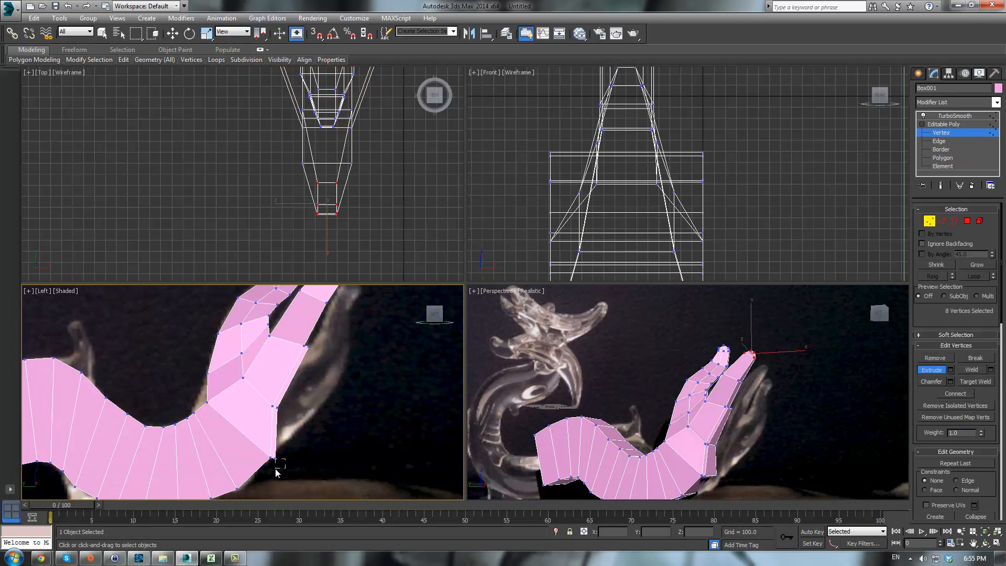
key(w)
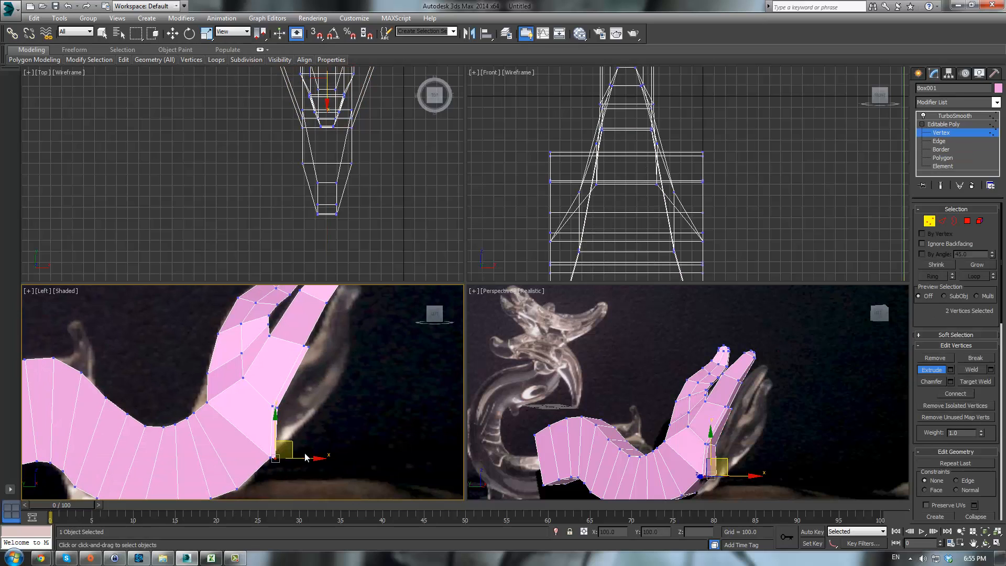
drag(289, 449, 339, 389)
click(277, 407)
drag(278, 418, 331, 361)
- Extrude the new branch's end polygons to lengthen it
click(967, 221)
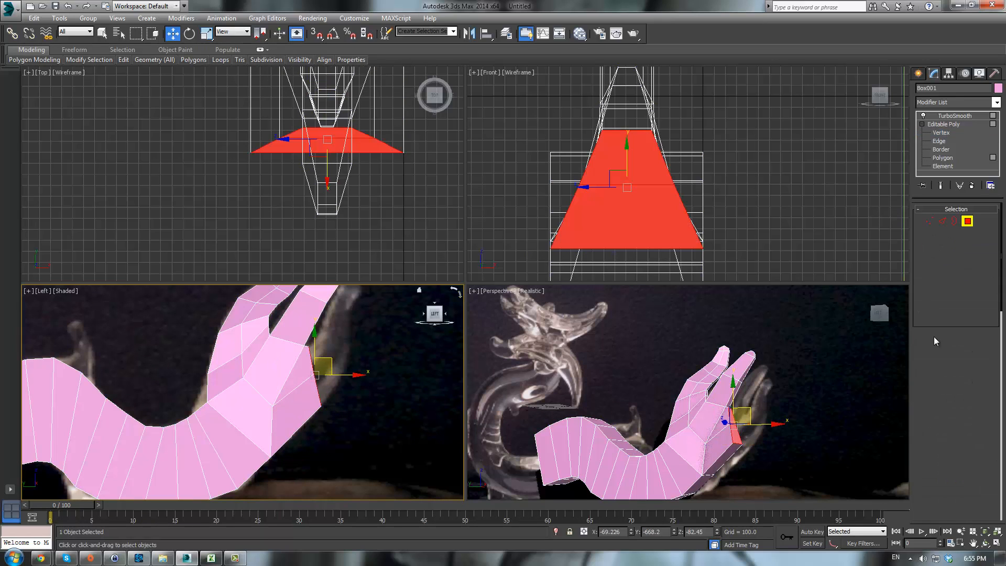
click(931, 369)
scroll(740, 388, up, 4)
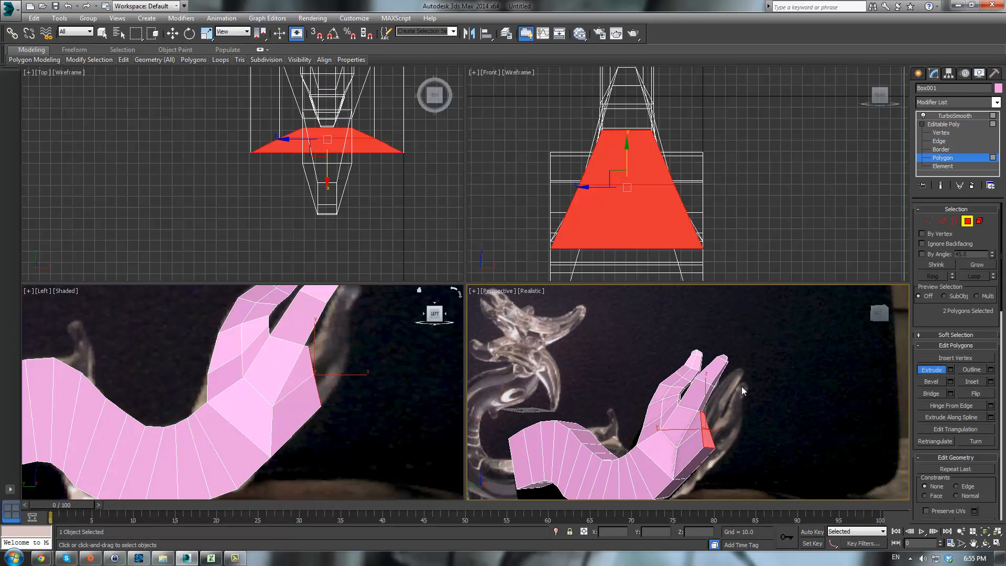
drag(730, 415, 833, 324)
- Select vertices of the extruded segment in the left view and move them to bend the branch
key(1)
middle_drag(368, 350, 357, 402)
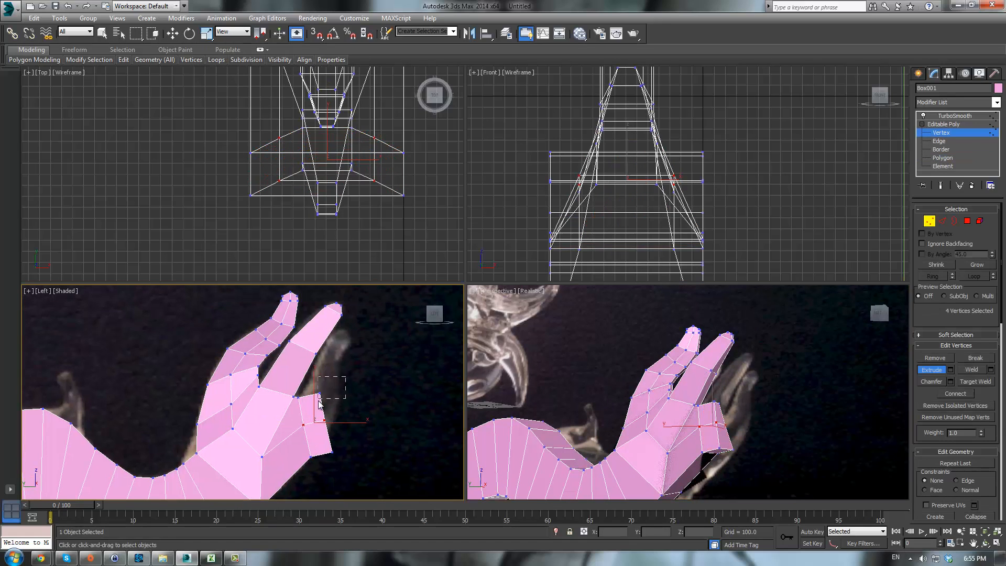
drag(318, 401, 310, 371)
key(w)
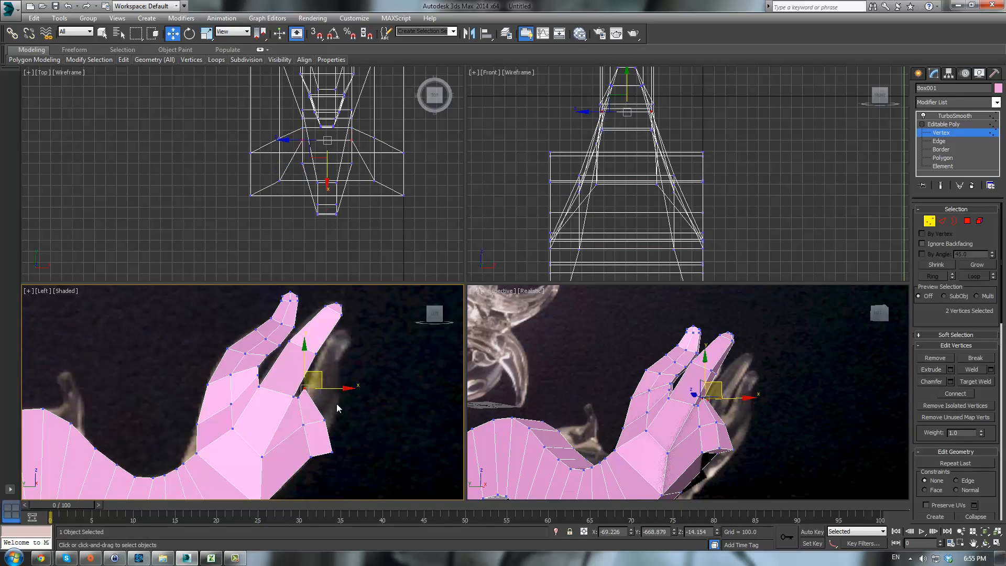
drag(322, 427, 331, 457)
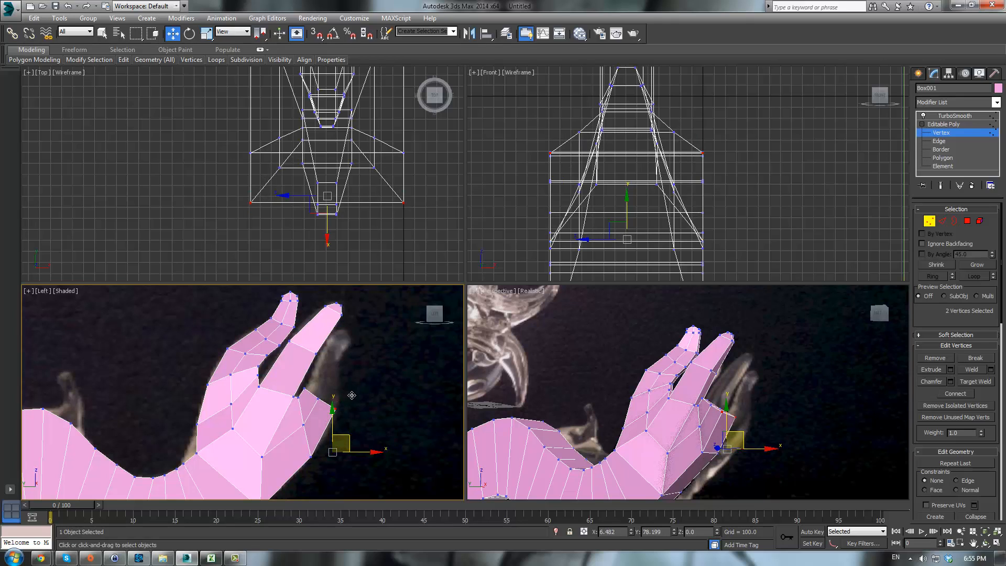
drag(350, 407, 332, 388)
- Extrude the branch's end polygons again to add another segment
click(967, 221)
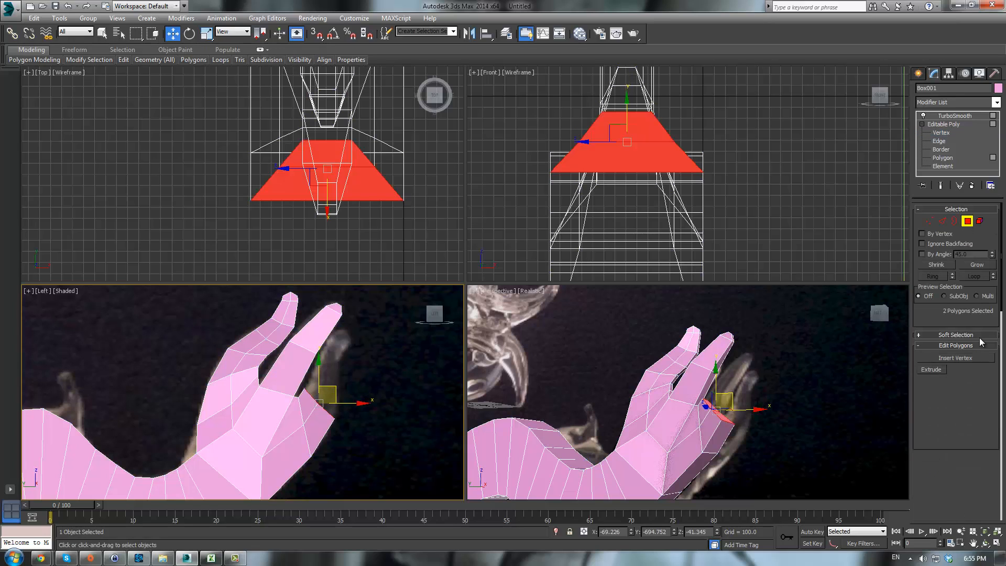
click(928, 373)
scroll(757, 426, up, 4)
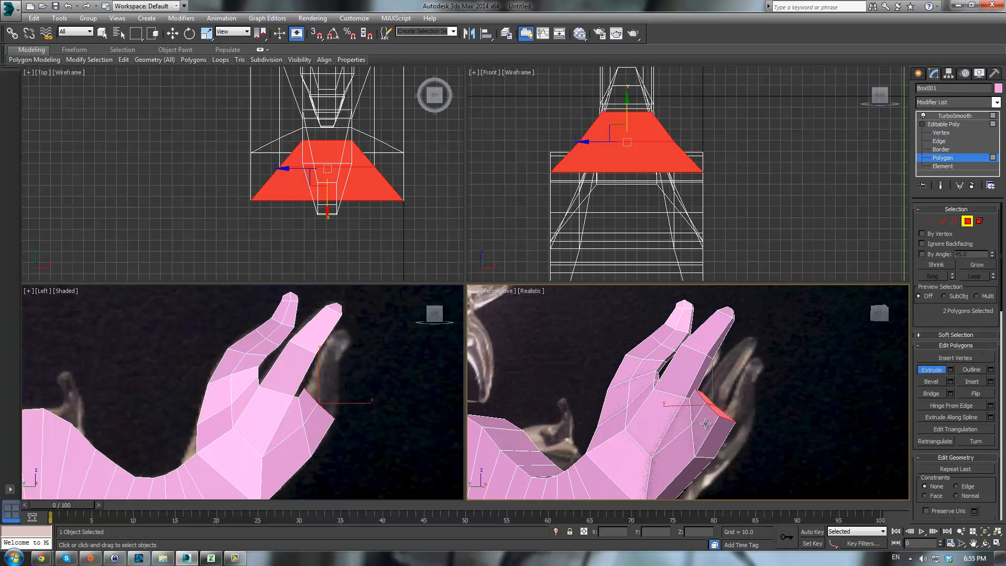
drag(719, 407, 740, 370)
- Select the new segment's tip vertices and move them to reposition the branch end, undoing one attempt
scroll(401, 379, up, 3)
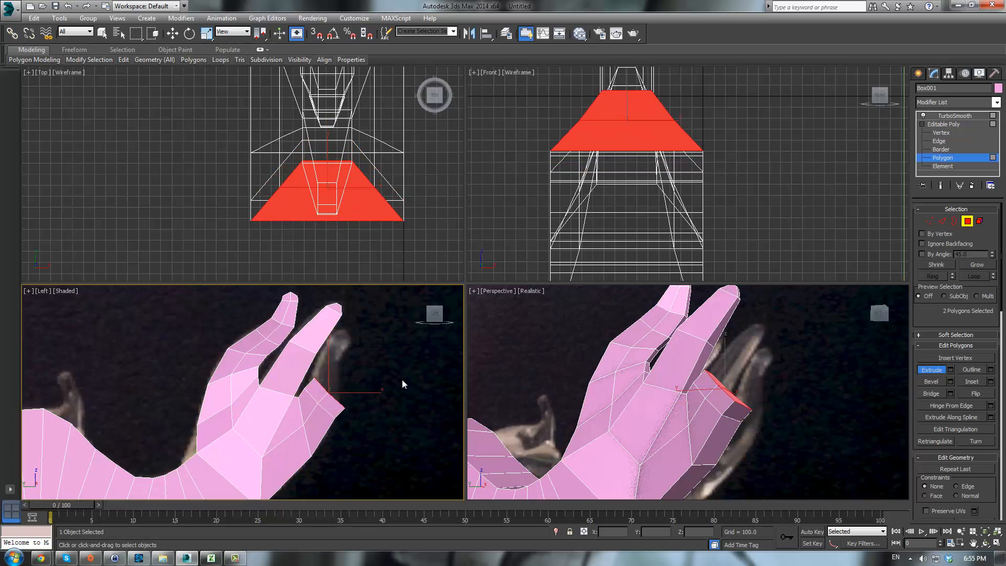
key(1)
drag(273, 381, 273, 380)
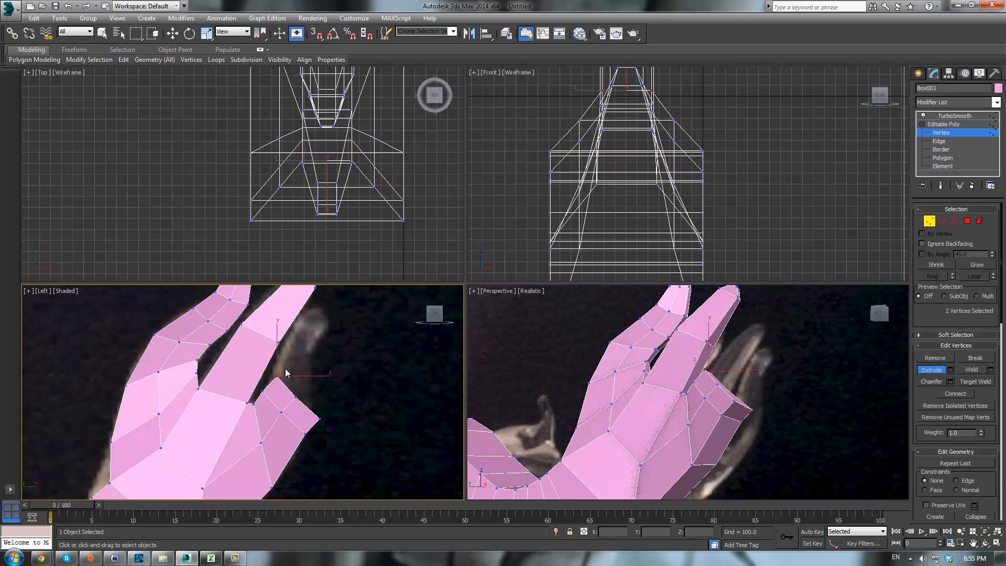
key(w)
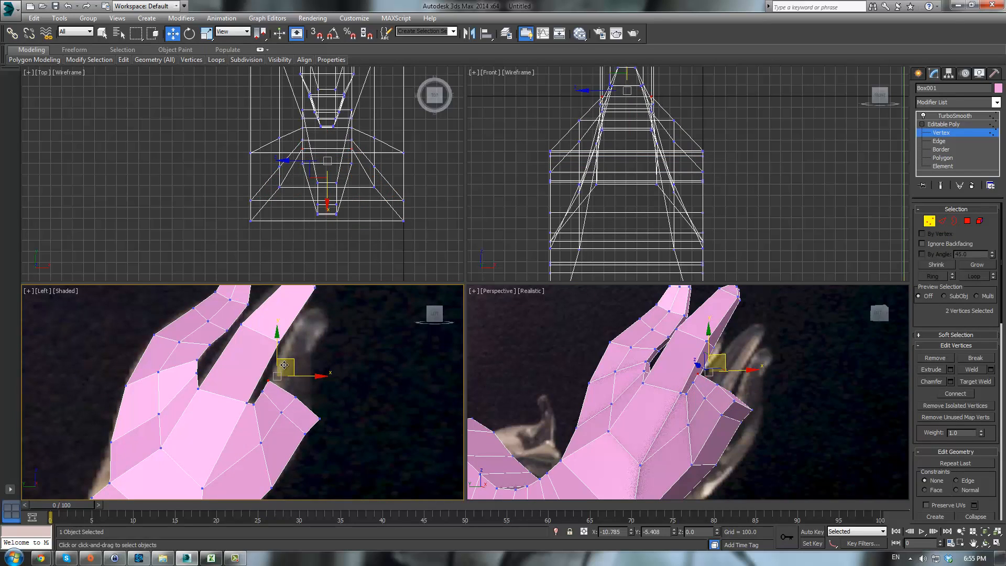
drag(295, 405, 330, 388)
key(ctrl+z)
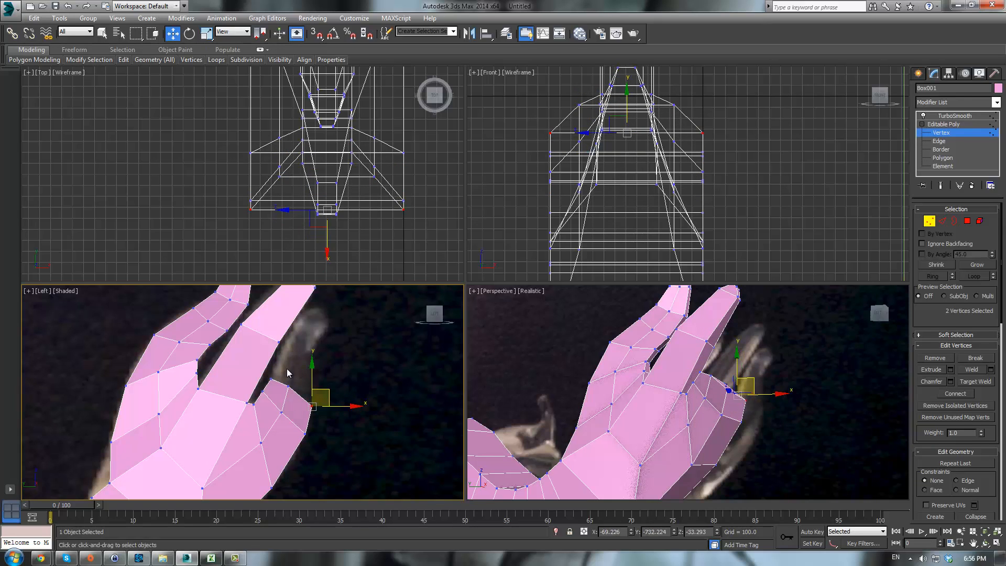
key(ctrl+z)
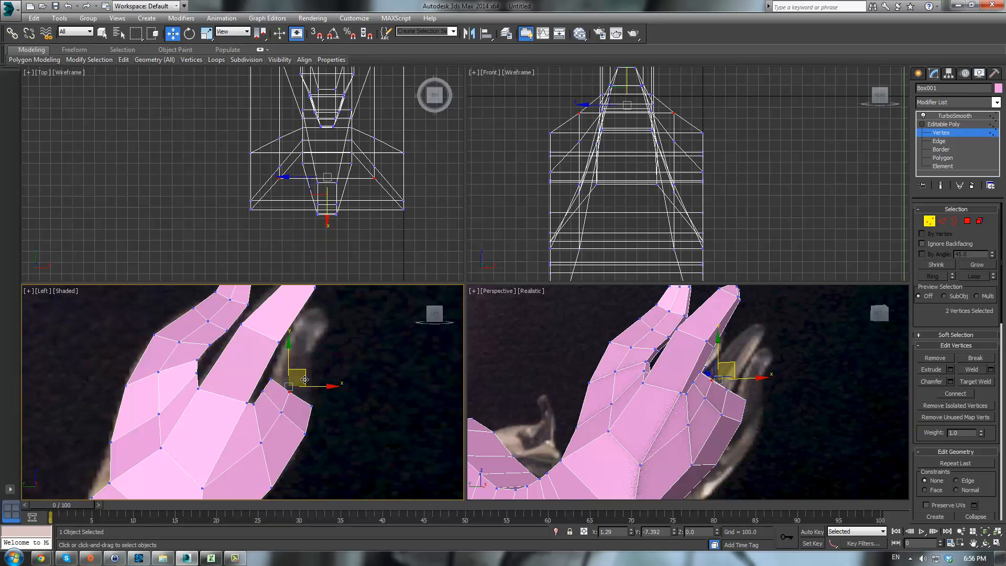
drag(303, 374, 281, 366)
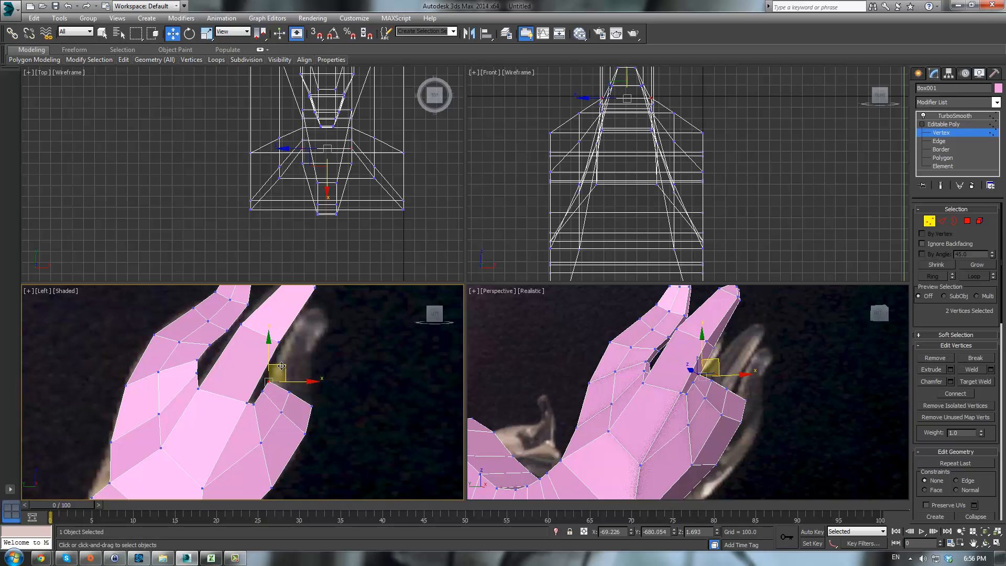
- Extrude the branch's end polygons once more to extend it
click(967, 221)
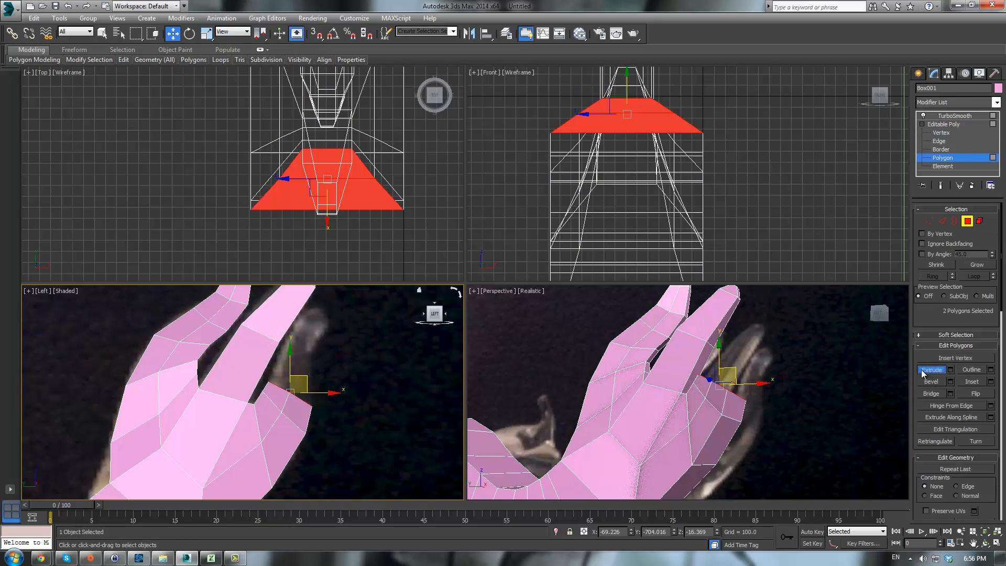
click(922, 373)
middle_click(727, 396)
alt+middle_drag(753, 396, 723, 395)
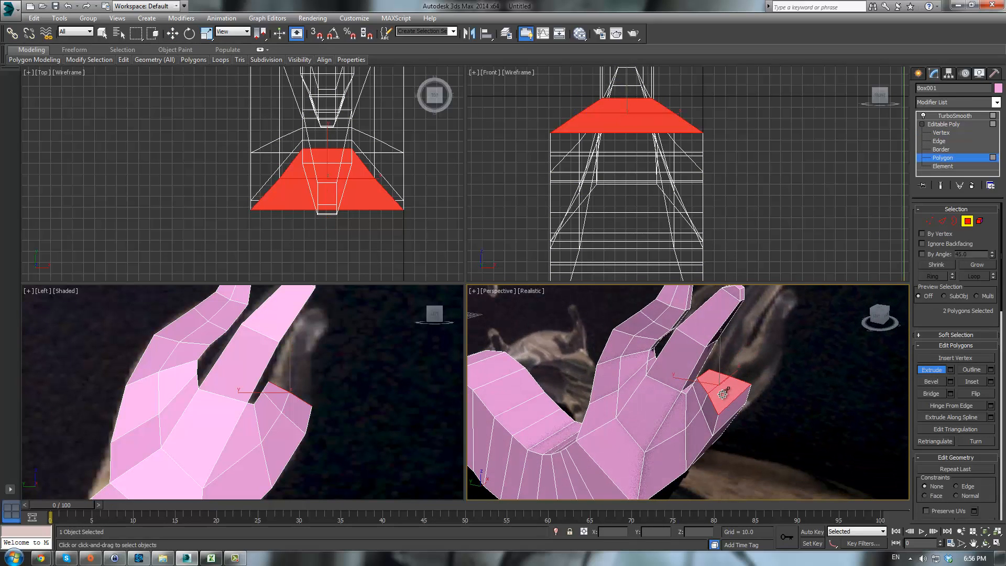
drag(722, 394, 721, 379)
middle_click(338, 415)
- Extrude the branch tip polygons again to lengthen the new branch further, then return to vertex editing
key(1)
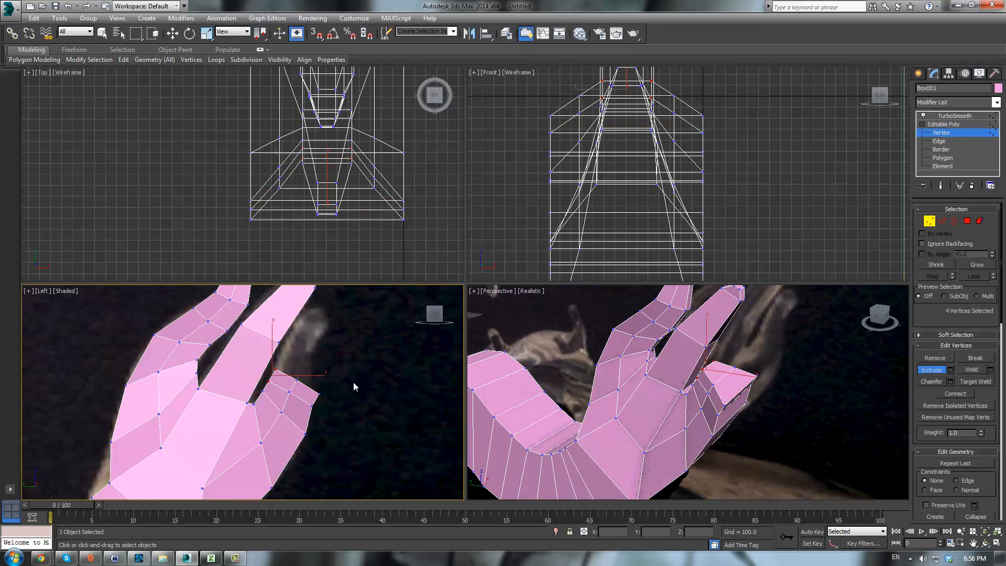
scroll(346, 383, up, 2)
drag(297, 411, 259, 345)
key(w)
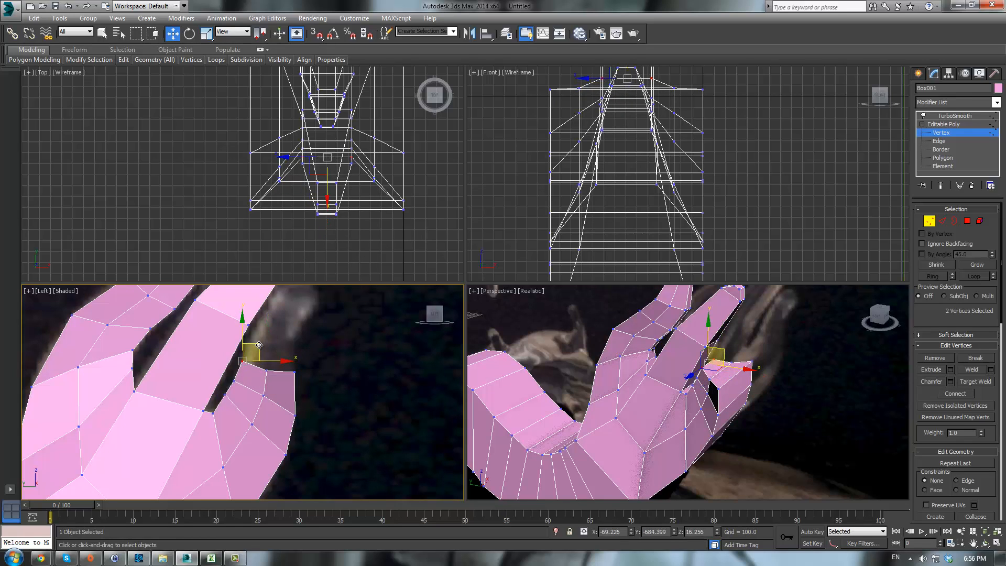
click(966, 221)
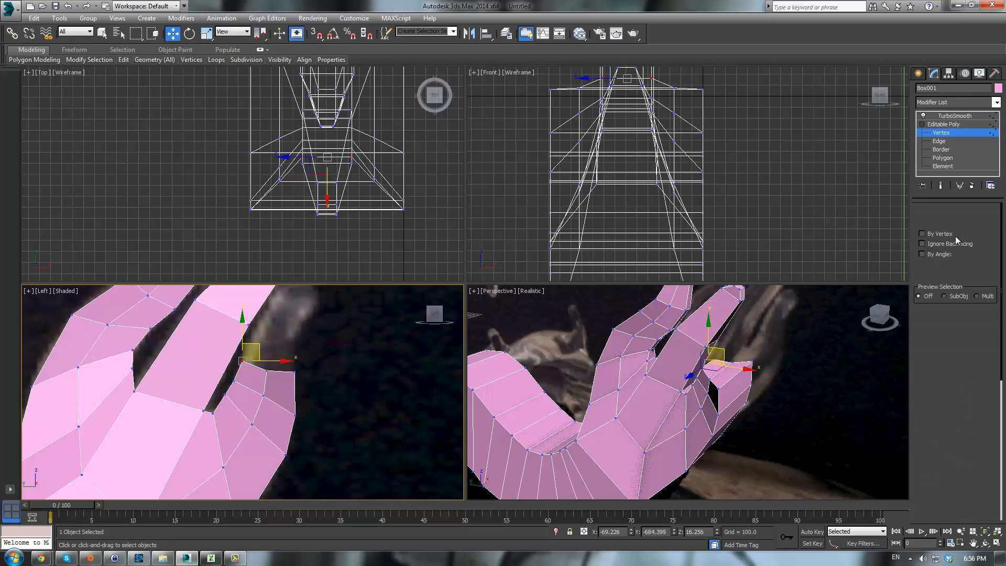
click(925, 372)
drag(720, 366, 728, 319)
middle_drag(363, 356, 354, 437)
key(1)
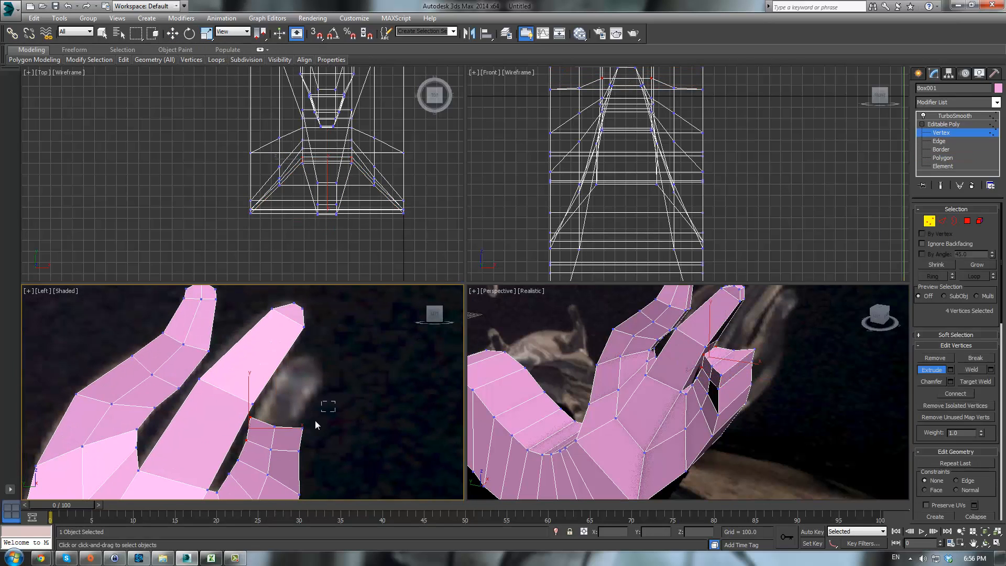
- Select the new branch's end polygons and extrude them into another segment, undoing one stray move first
drag(301, 433, 281, 372)
key(w)
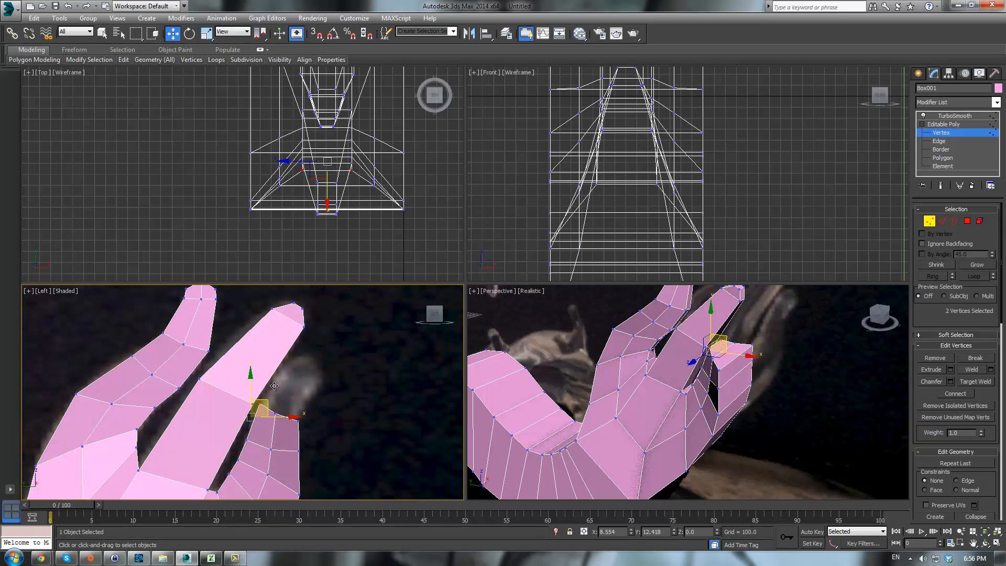
click(940, 157)
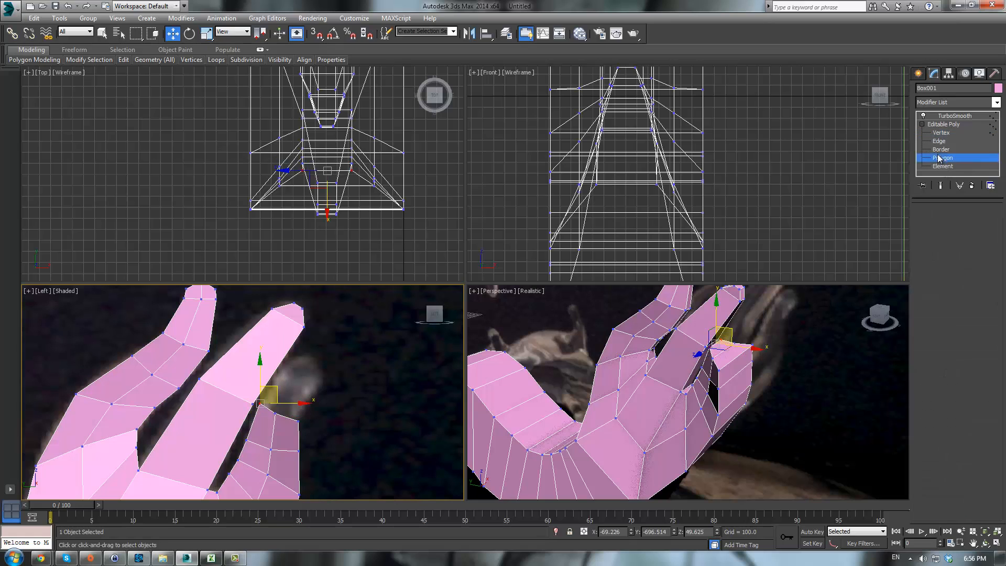
middle_drag(693, 389, 683, 400)
scroll(684, 400, up, 1)
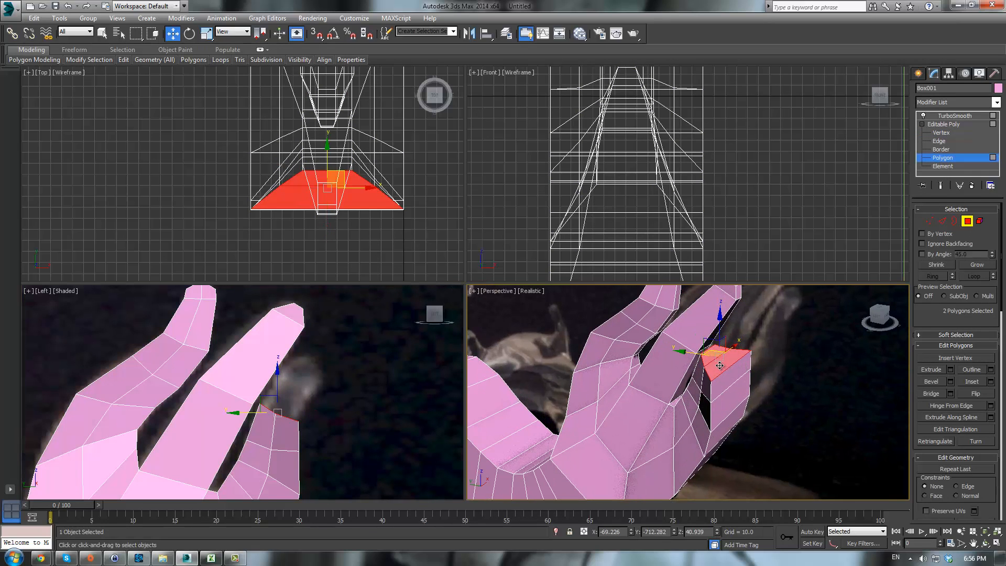
drag(720, 365, 740, 319)
key(ctrl+z)
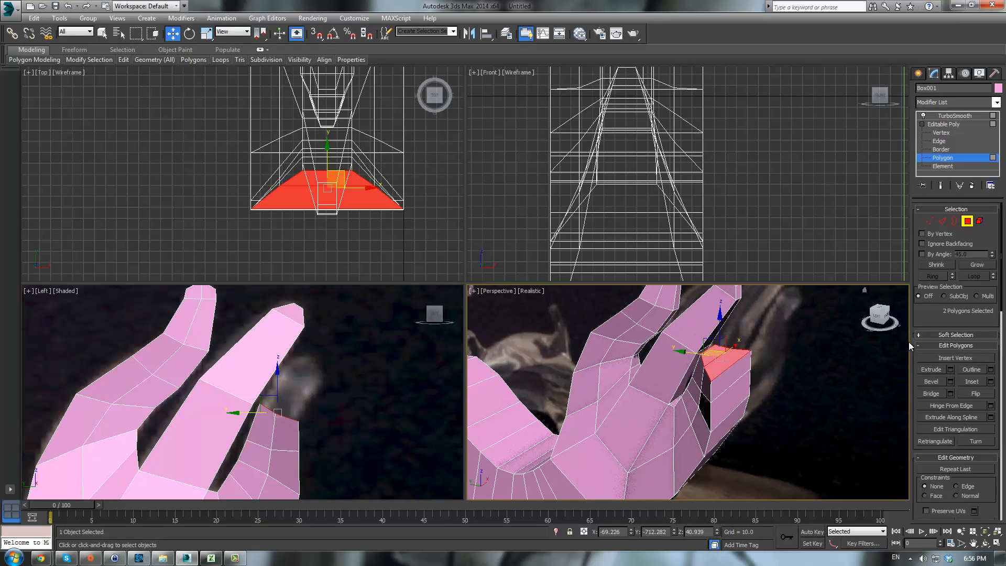
click(930, 370)
drag(388, 387, 312, 384)
scroll(312, 385, up, 2)
- Select the branch tip polygons and extrude them once more to lengthen the branch
key(1)
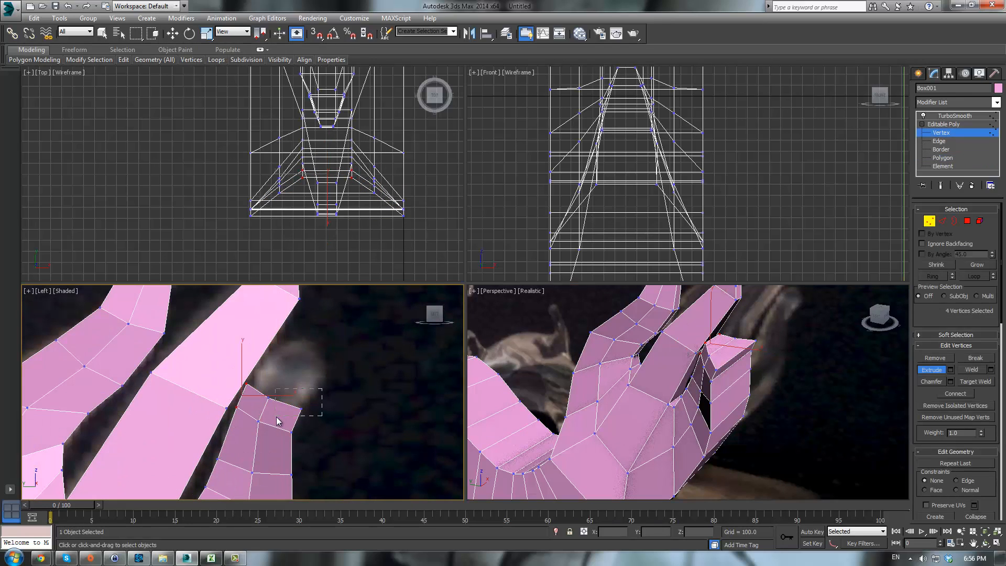
drag(277, 417, 281, 343)
key(w)
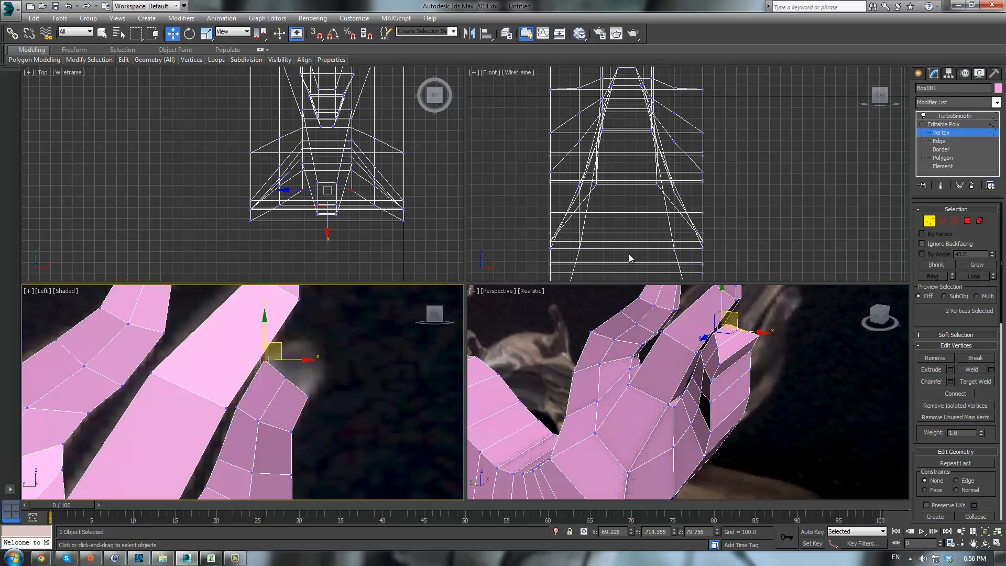
click(940, 157)
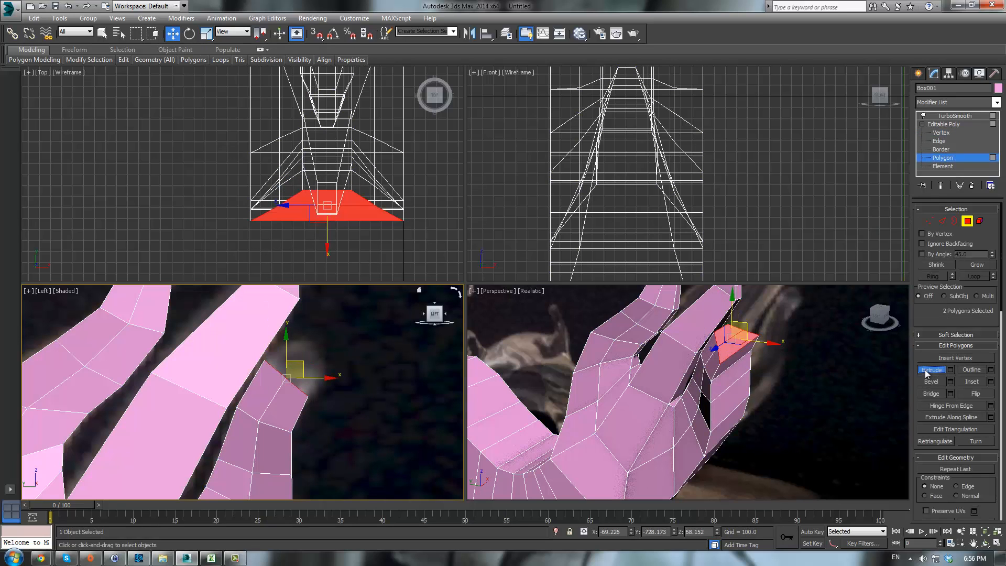
click(931, 370)
drag(735, 338, 769, 269)
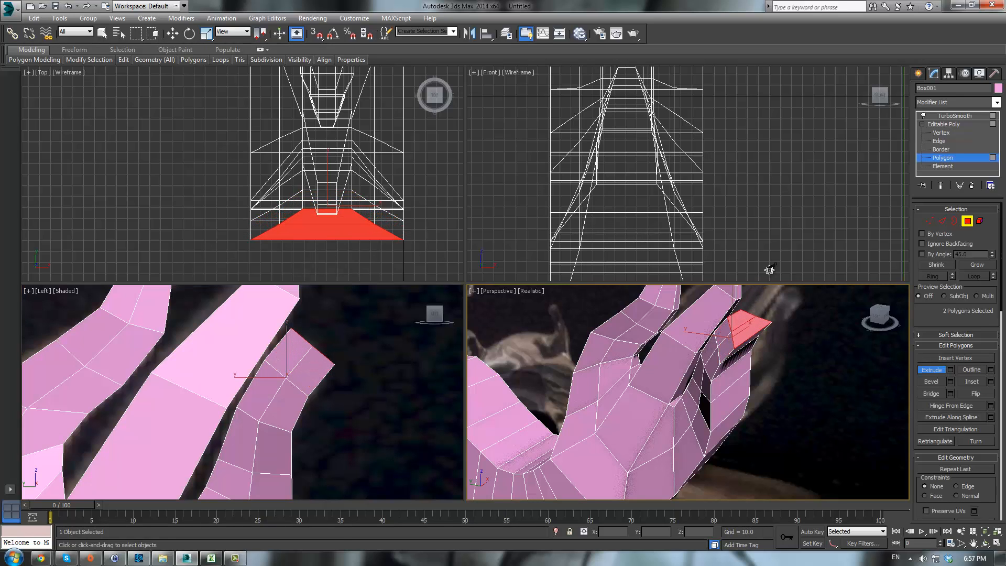
right_click(391, 376)
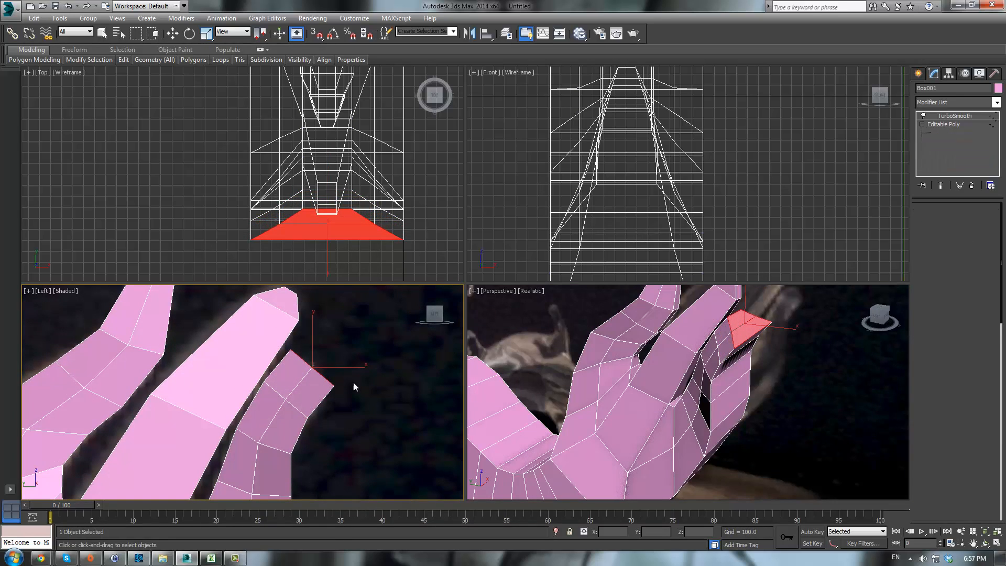
- Select the new tip vertices and move them to bend the branch end along the reference
key(1)
drag(353, 382, 329, 403)
key(w)
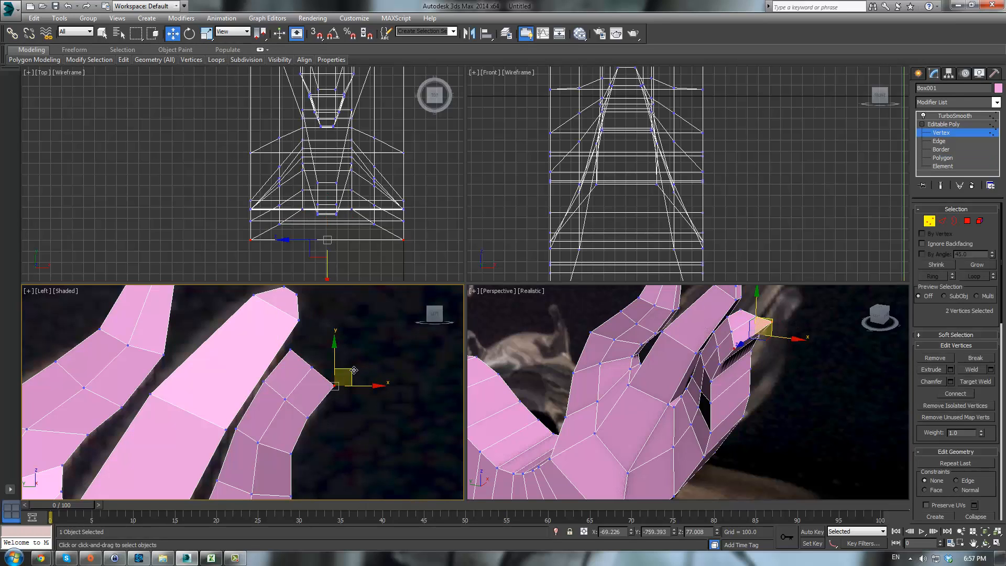
drag(354, 371, 303, 359)
- Select the vertex rows of the new branch and scale them to narrow it in the top view
scroll(366, 399, down, 2)
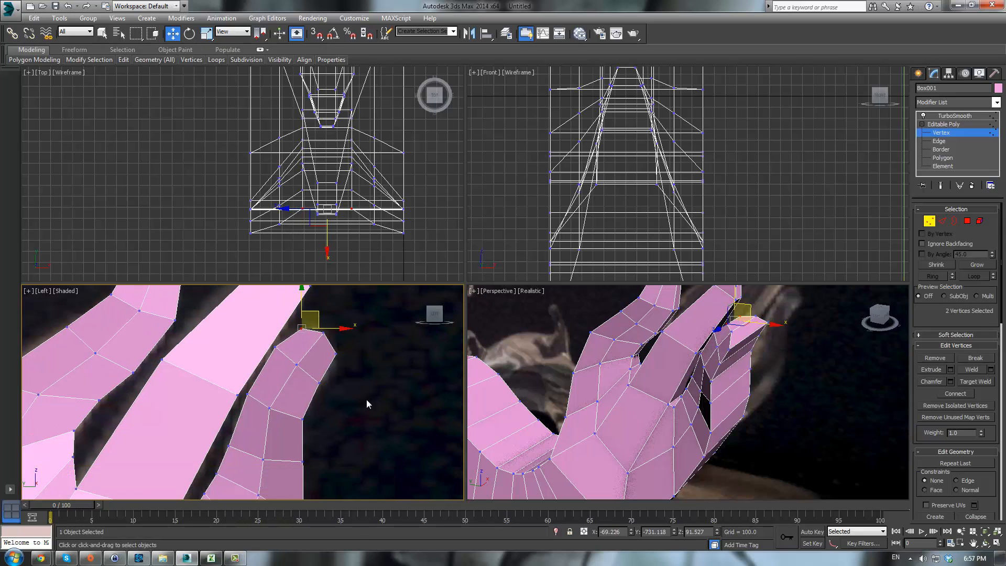
drag(292, 408, 286, 410)
scroll(335, 377, up, 2)
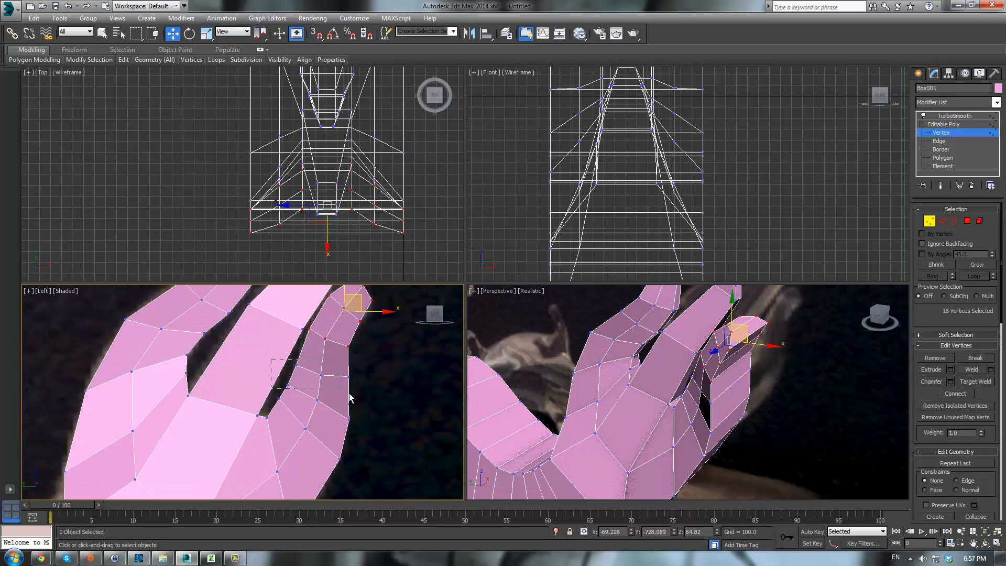
ctrl+drag(374, 395, 374, 394)
ctrl+drag(304, 420, 303, 420)
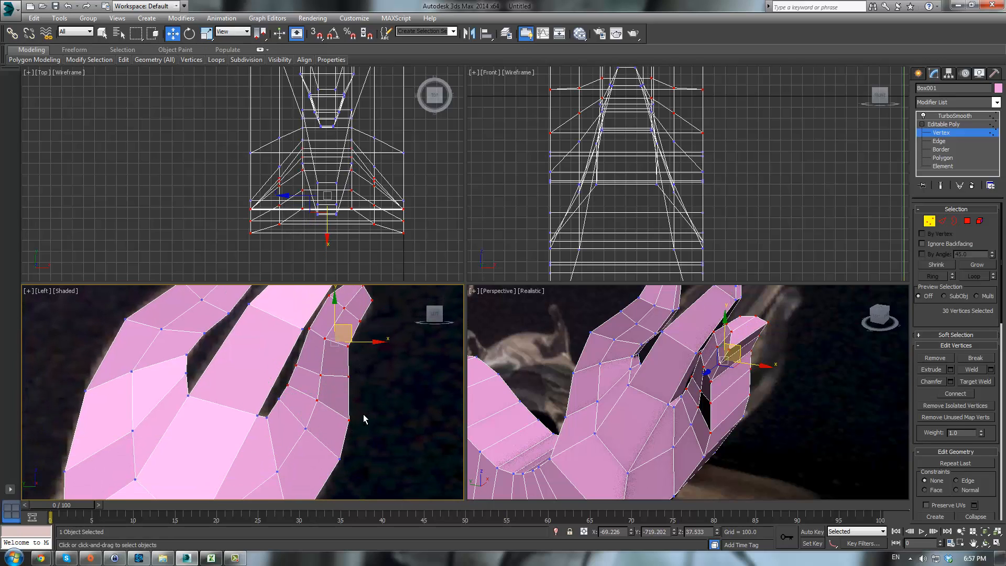
middle_click(856, 363)
middle_drag(426, 203, 427, 243)
scroll(394, 234, down, 2)
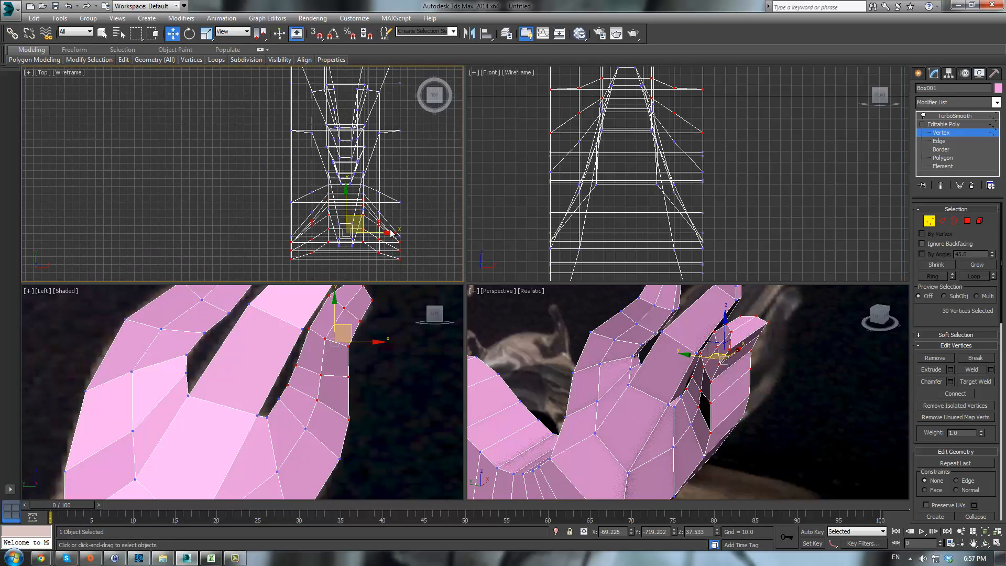
scroll(392, 233, up, 2)
alt+middle_drag(736, 397, 760, 424)
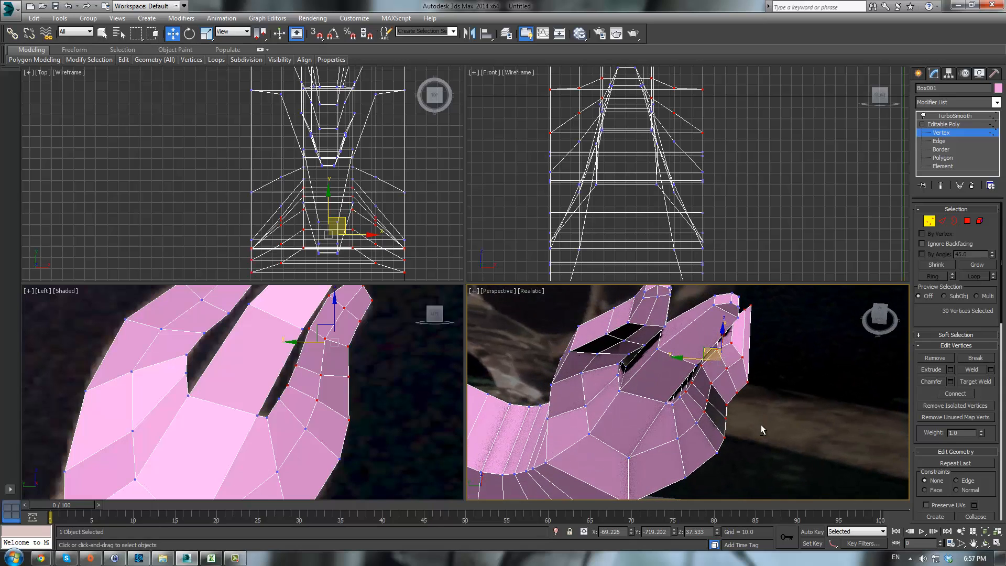
scroll(349, 416, down, 2)
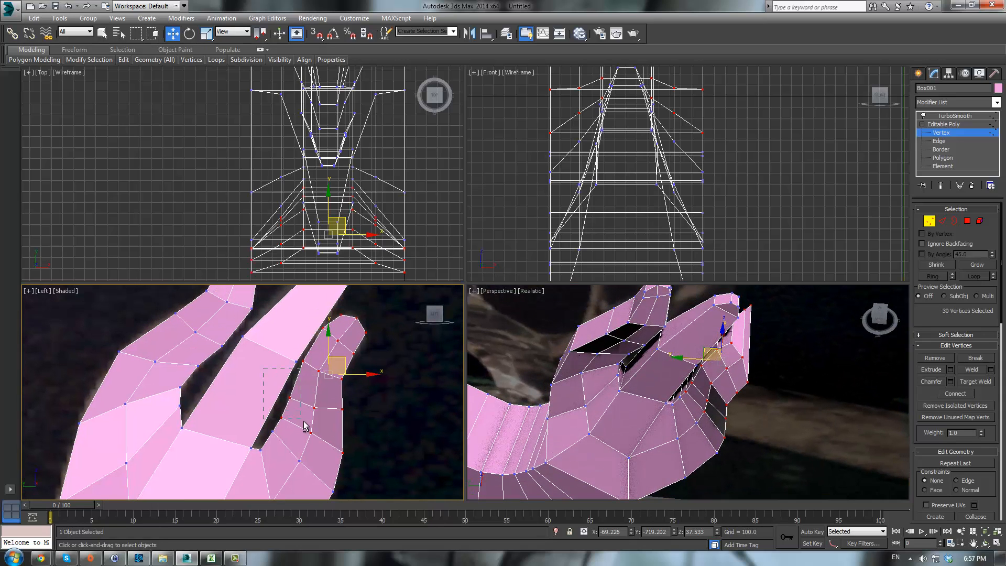
alt+drag(305, 425, 300, 410)
alt+drag(314, 373, 316, 371)
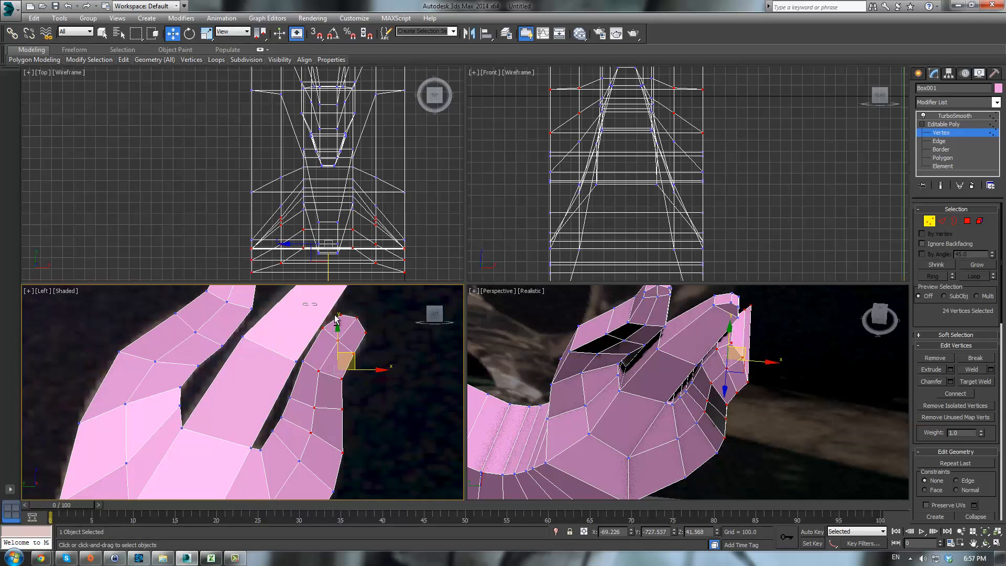
mouse_move(335, 335)
alt+mouse_down()
mouse_move(334, 313)
mouse_move(347, 321)
alt+mouse_up()
middle_click(357, 212)
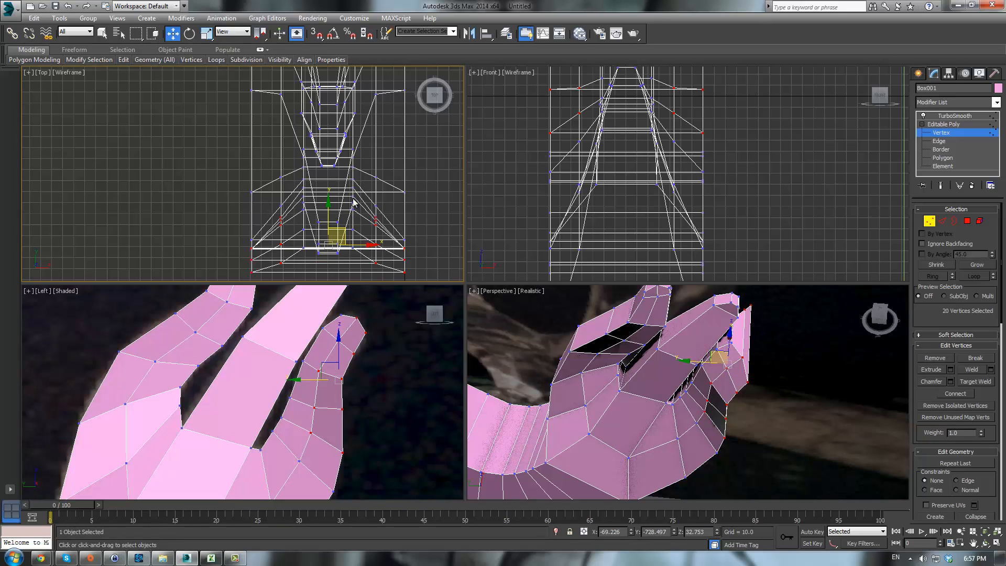
key(r)
drag(374, 245, 308, 206)
- Select the tip vertex rows one after another and scale each down to taper the branch end
alt+drag(363, 275, 349, 260)
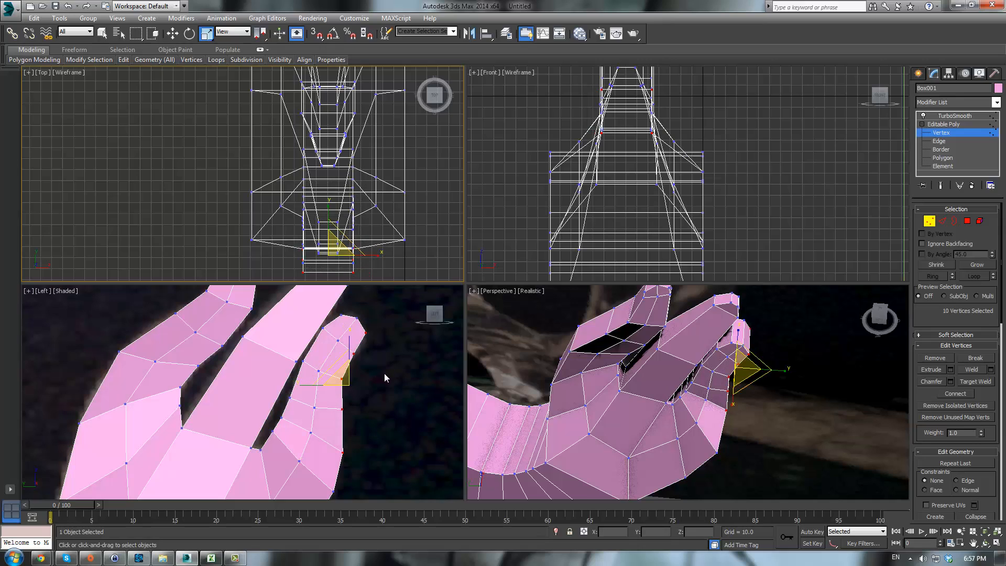
click(371, 354)
drag(388, 338, 388, 340)
middle_click(363, 243)
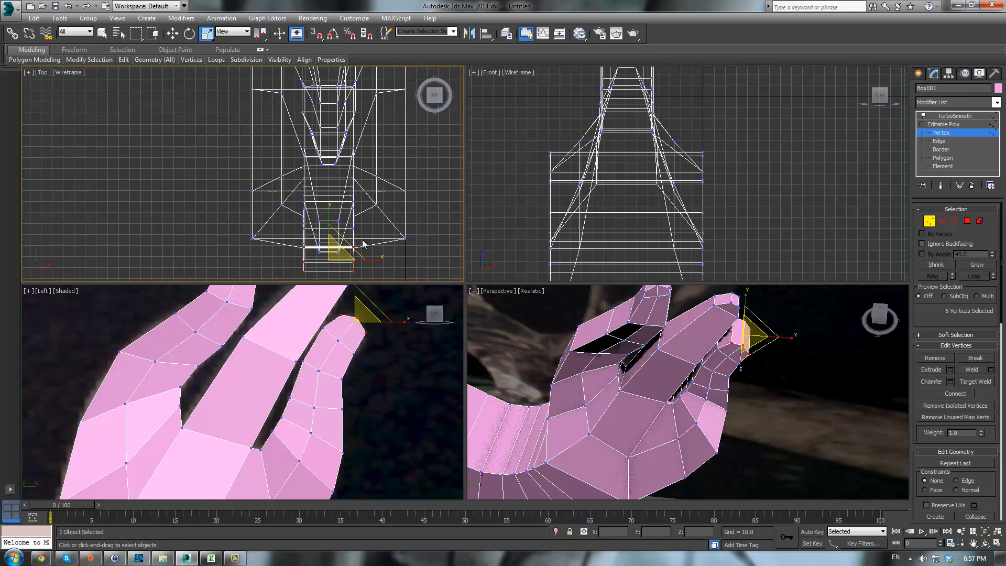
drag(370, 260, 322, 261)
drag(316, 321, 345, 347)
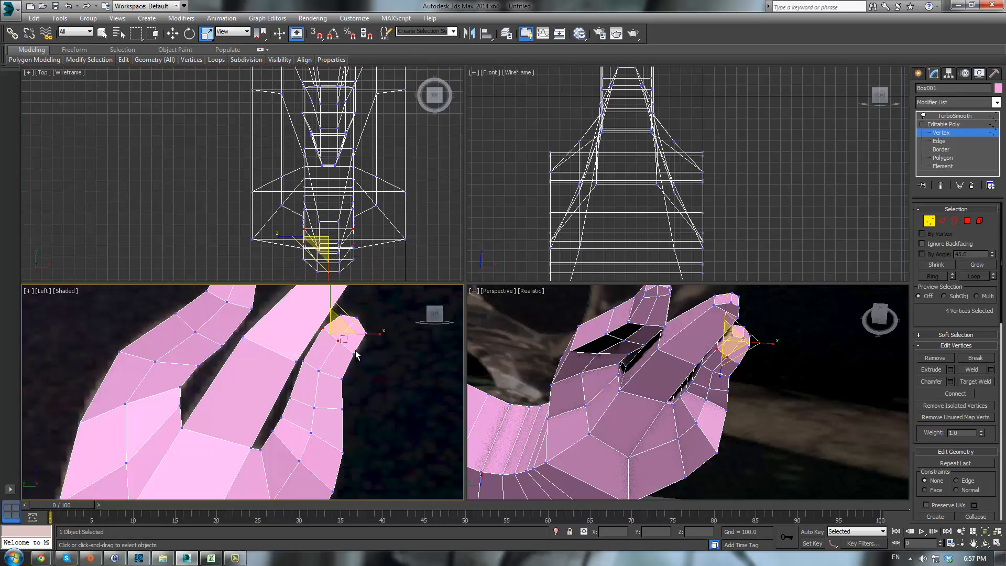
middle_click(376, 219)
drag(372, 253, 358, 250)
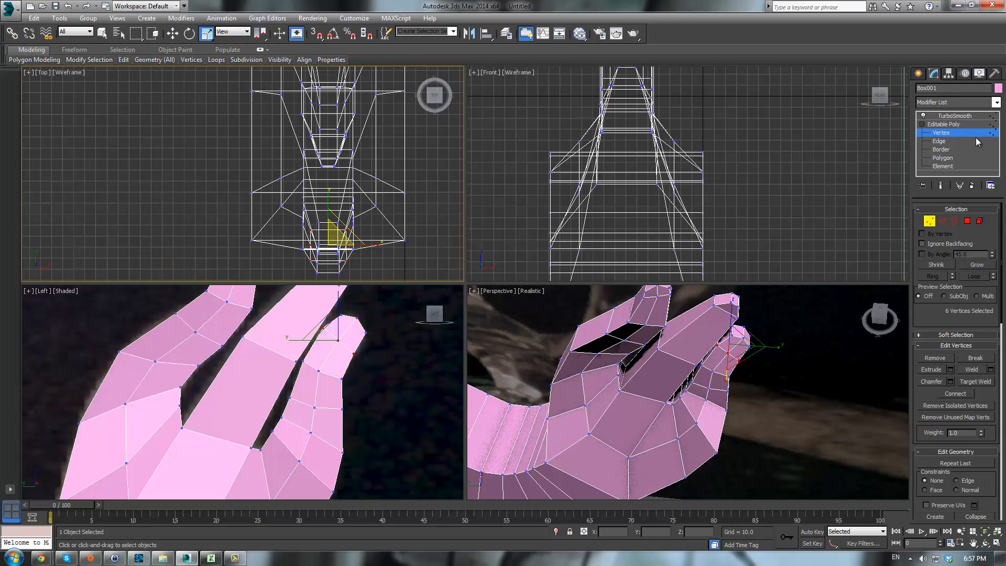
- Preview the hand with TurboSmooth, then reselect the dragon mesh in a maximized perspective view and return to Editable Poly
click(949, 125)
click(952, 117)
click(759, 375)
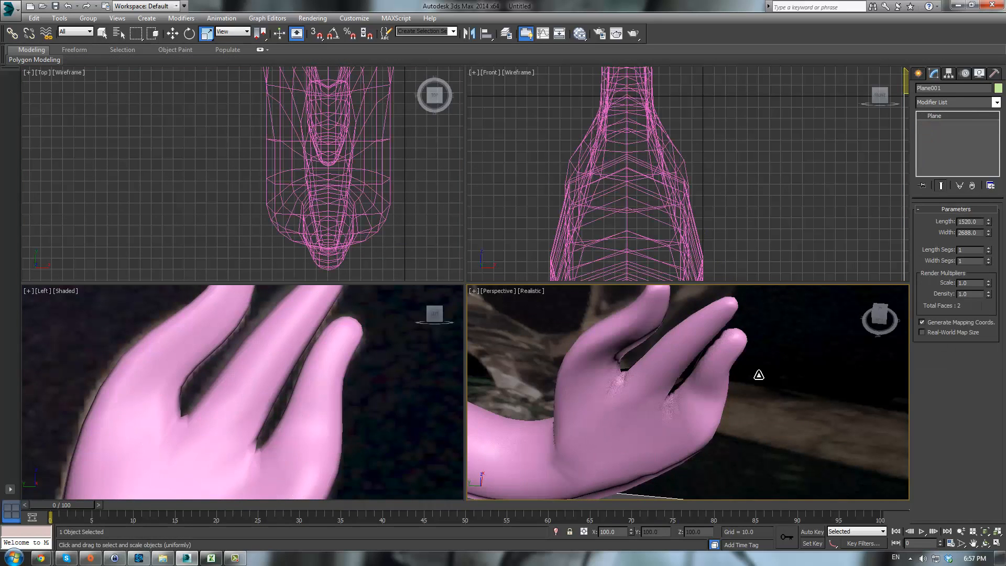
alt+middle_drag(755, 384, 549, 240)
key(alt+w)
click(483, 268)
key(z)
scroll(595, 294, down, 4)
scroll(549, 239, up, 2)
click(950, 125)
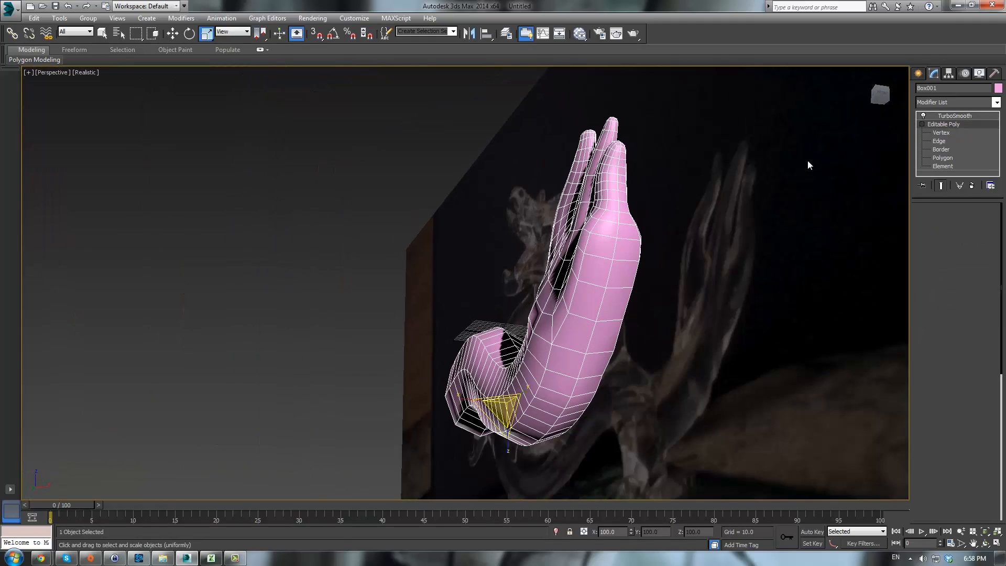
- Select the vertices between the new branch and the claw in the left view and scale them in the top view
alt+middle_drag(613, 210, 679, 255)
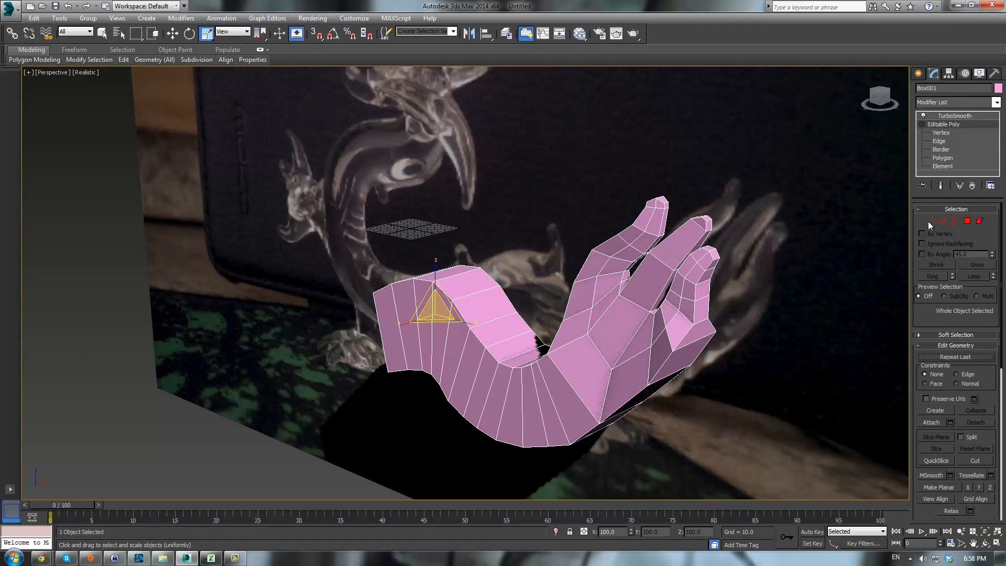
click(928, 223)
scroll(777, 314, up, 4)
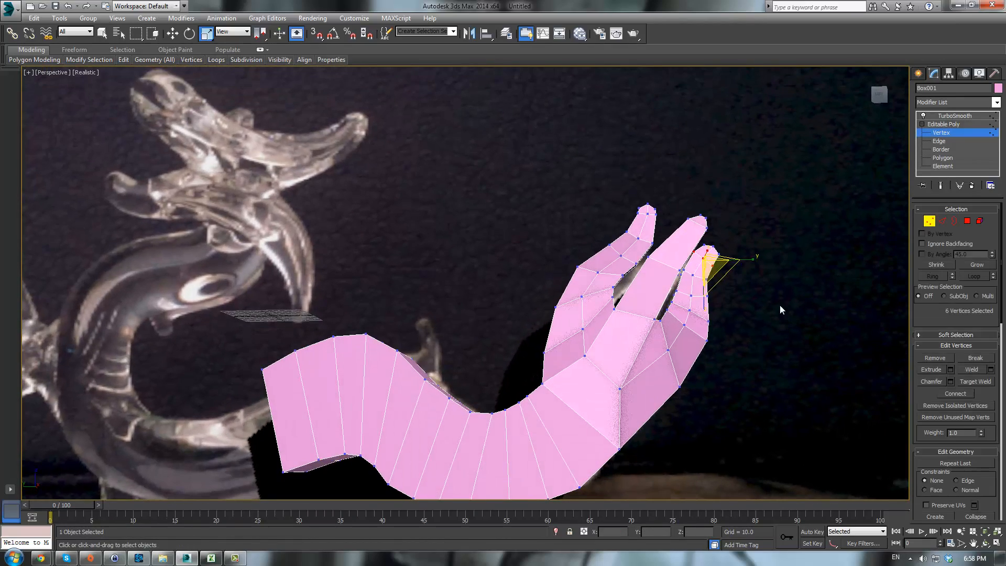
key(alt+w)
scroll(371, 398, down, 2)
middle_drag(371, 399, 376, 348)
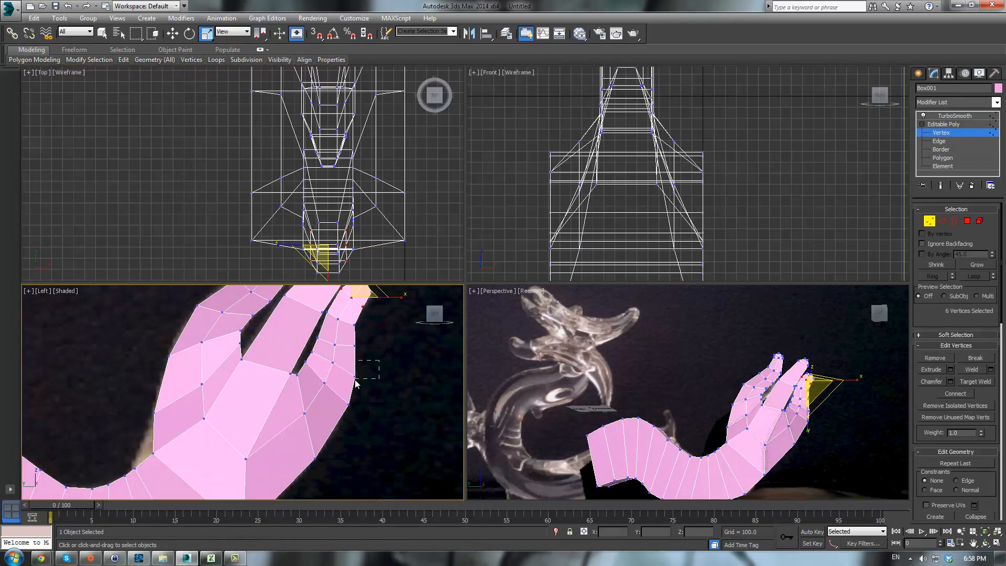
drag(355, 383, 347, 411)
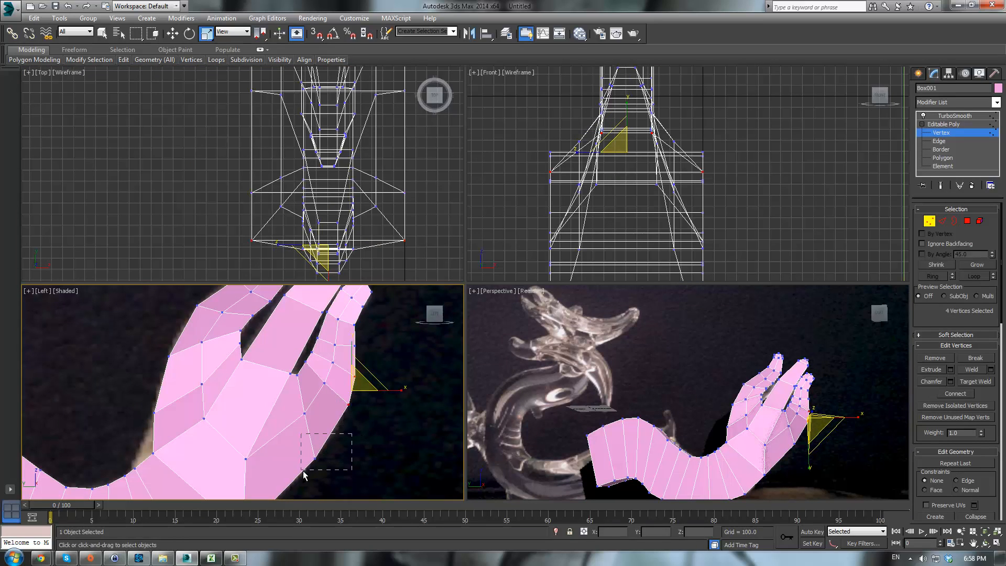
ctrl+drag(303, 471, 301, 471)
alt+middle_drag(767, 414, 707, 409)
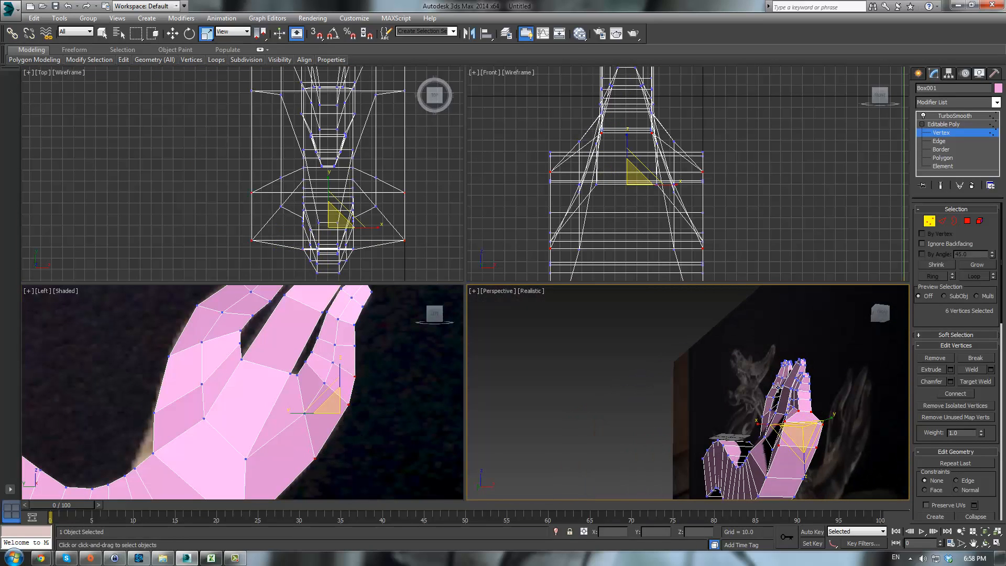
alt+drag(828, 418, 829, 417)
middle_drag(828, 417, 804, 376)
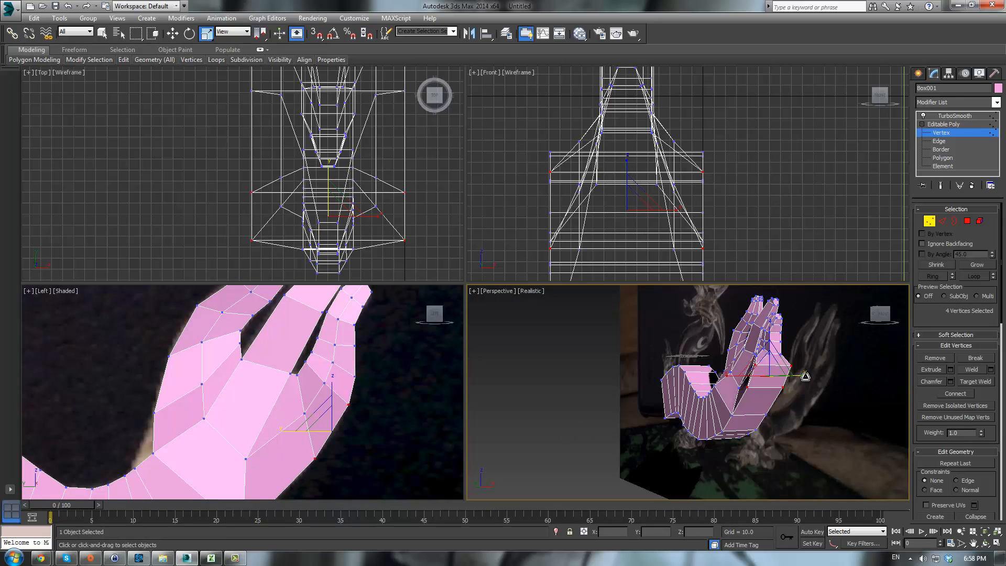
right_click(418, 224)
drag(377, 218, 297, 210)
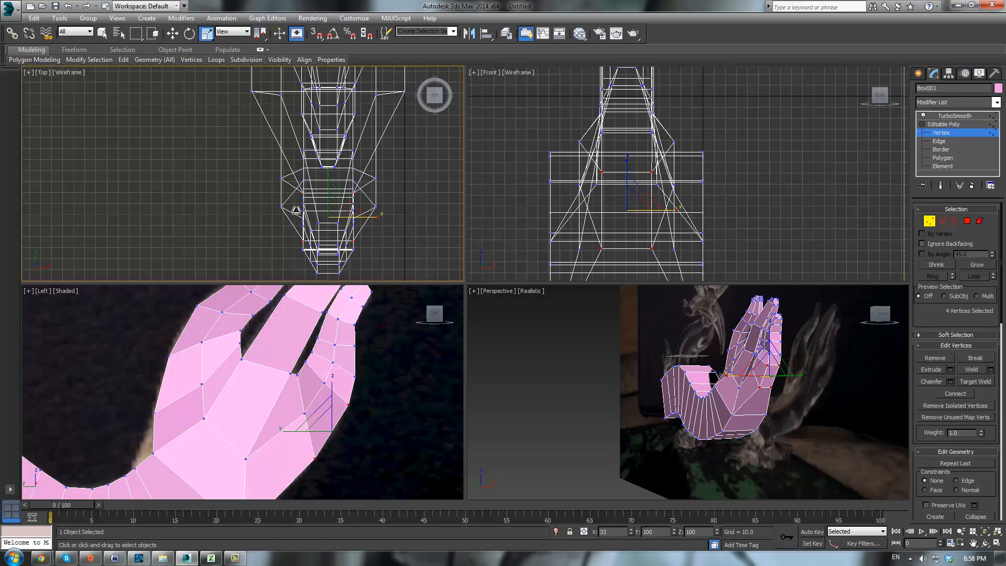
- Select two inner vertices between the claws and scale them inward in the top view
alt+middle_drag(760, 368, 797, 329)
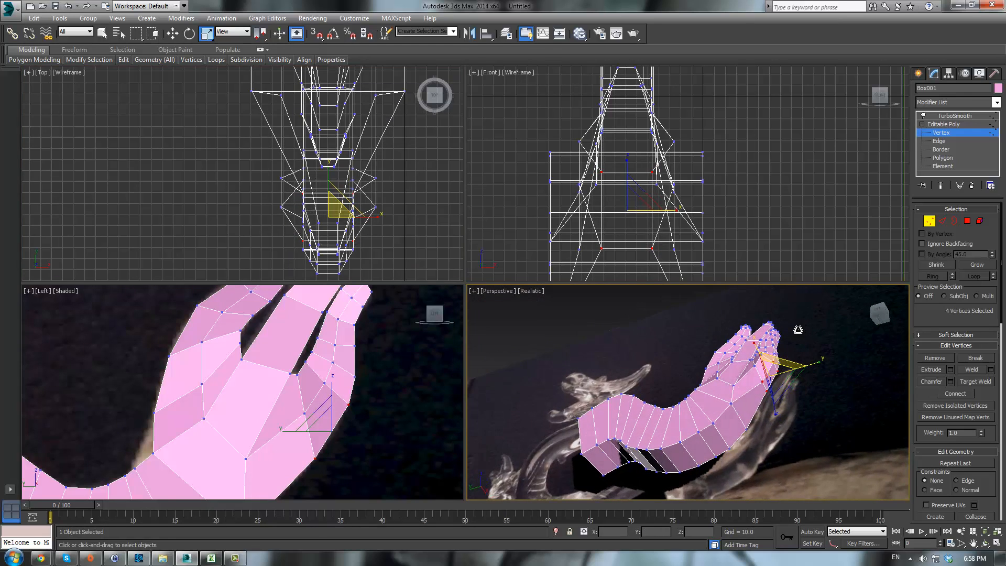
scroll(810, 346, up, 3)
alt+middle_drag(772, 375, 801, 432)
click(758, 383)
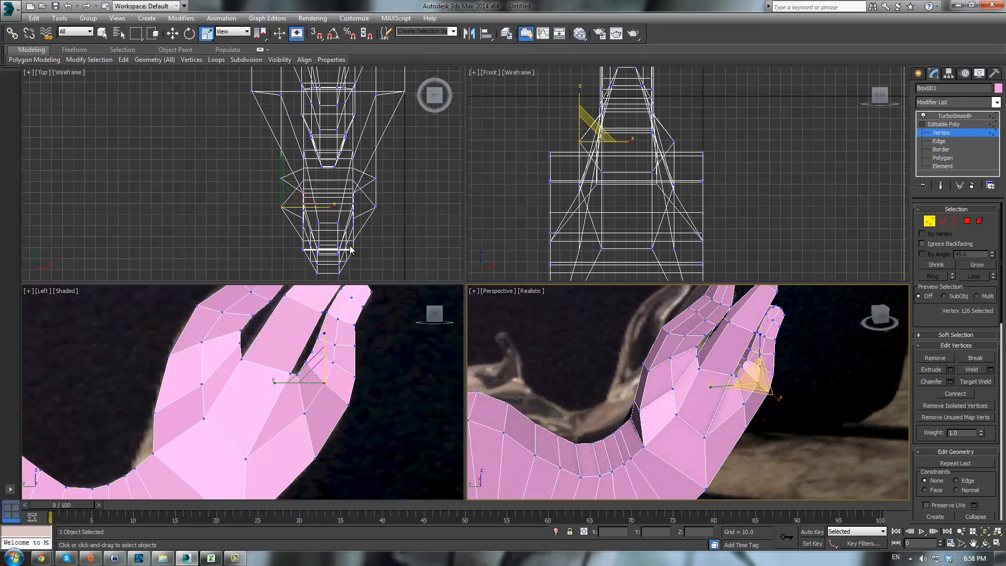
drag(383, 200, 360, 215)
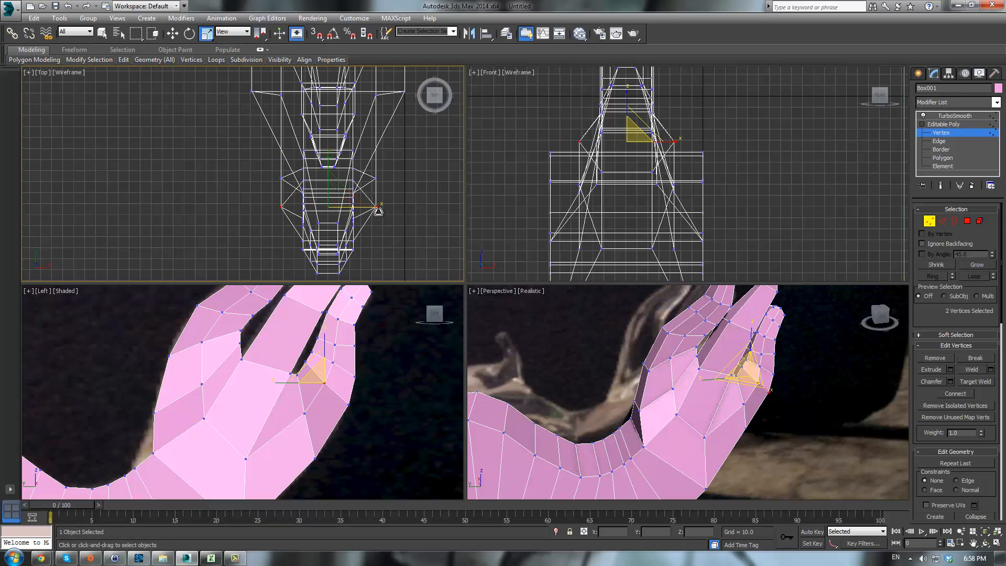
drag(375, 207, 344, 215)
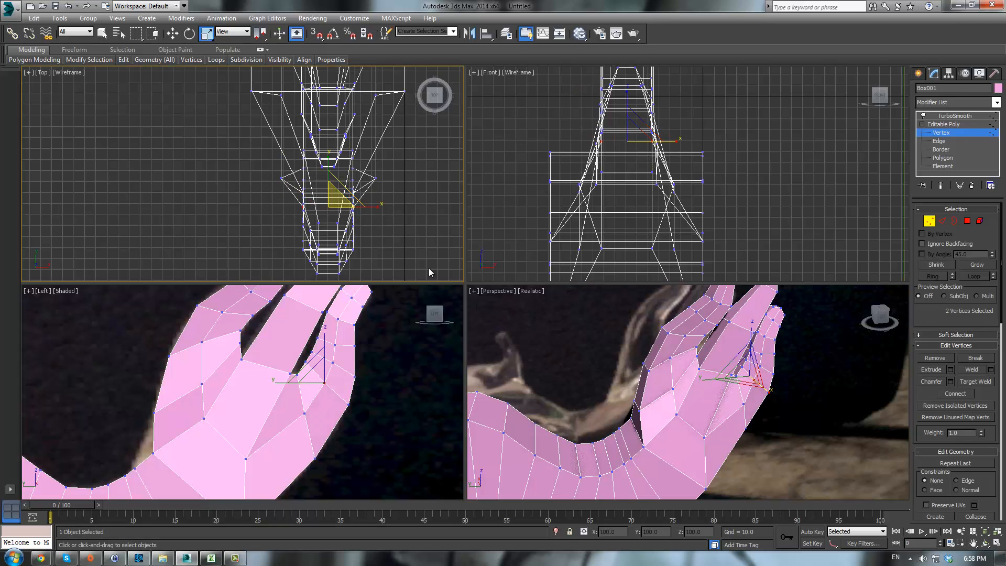
- Select the vertices at the base of the smaller claw in the left view, then preview the hand with TurboSmooth
alt+middle_drag(765, 382, 838, 401)
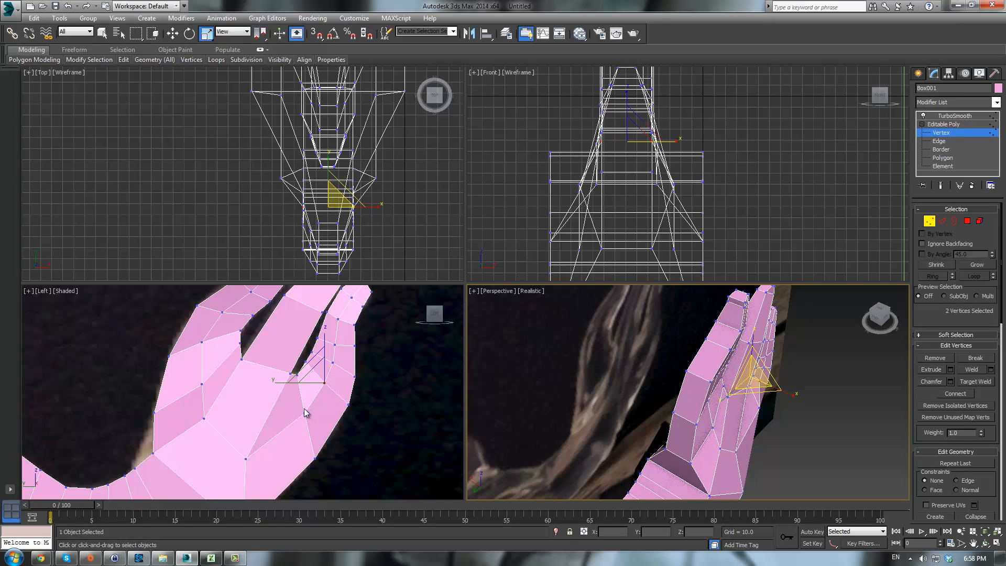
drag(297, 407, 325, 436)
middle_click(392, 196)
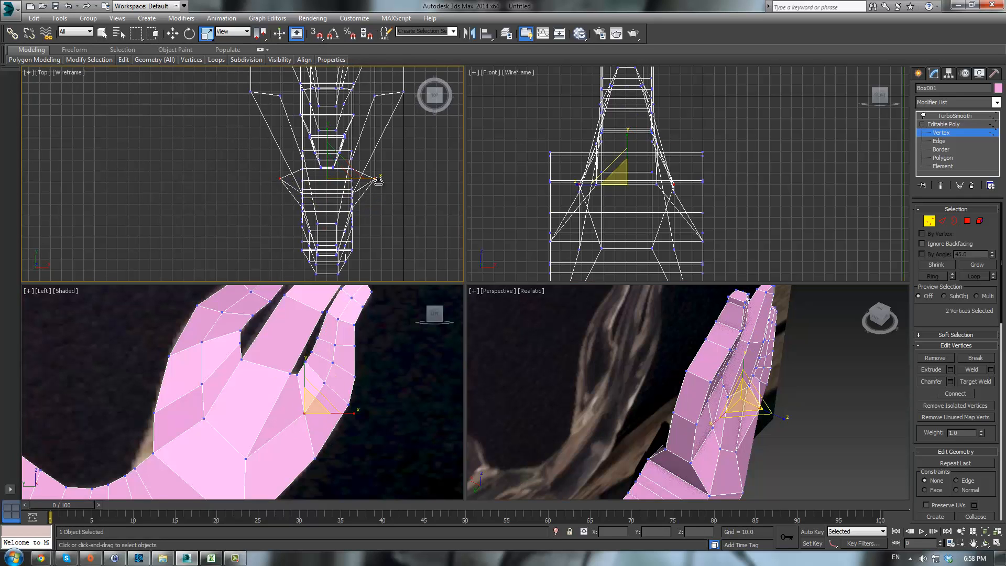
alt+middle_drag(821, 382, 782, 302)
click(951, 124)
click(954, 116)
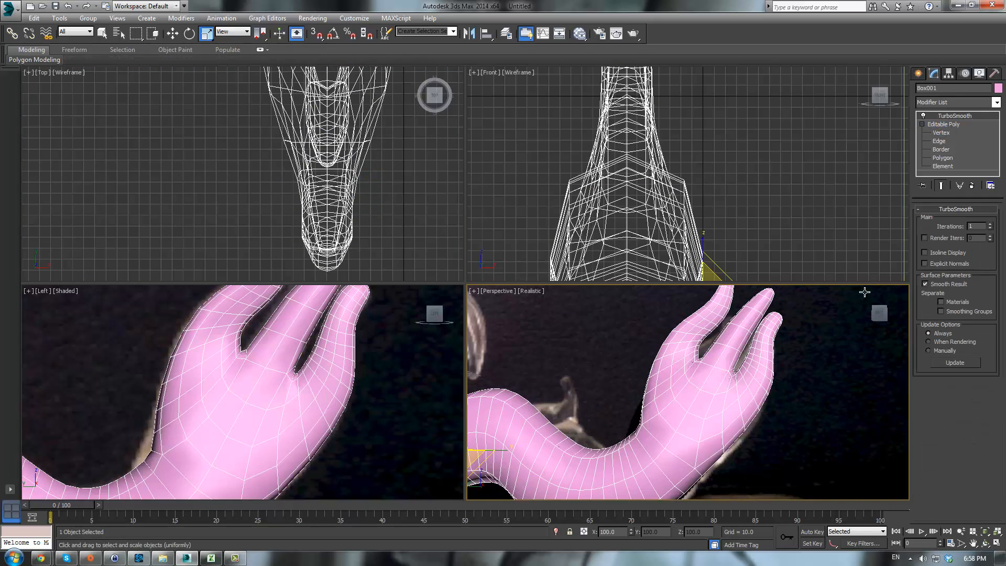
- Inspect the smoothed hand in a maximized perspective view and restore the four-view layout
key(alt+w)
alt+middle_drag(736, 377, 602, 315)
click(673, 325)
key(alt+w)
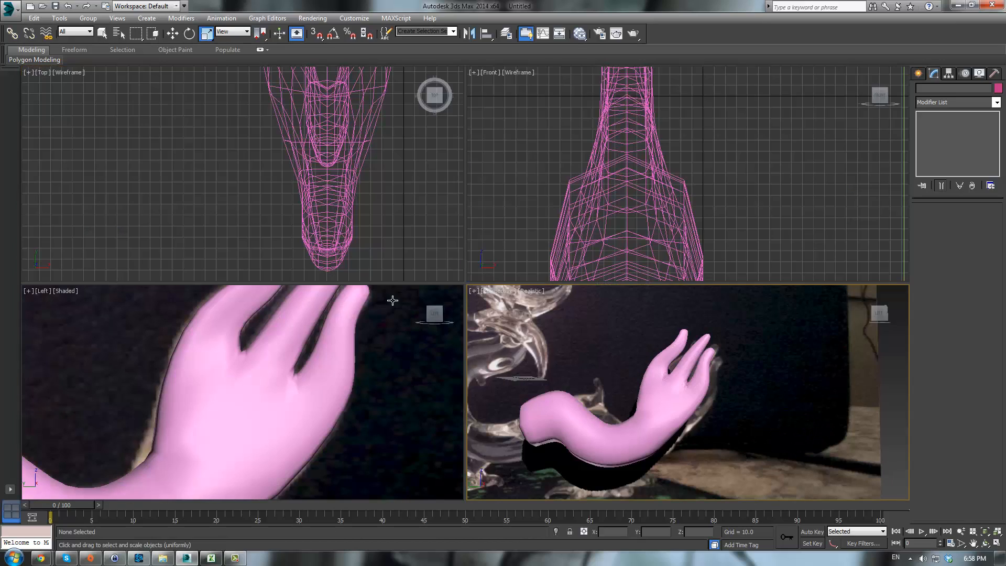
- Reselect the dragon mesh at vertex level and move the smaller claw's tip vertices in the left view
click(338, 387)
click(942, 125)
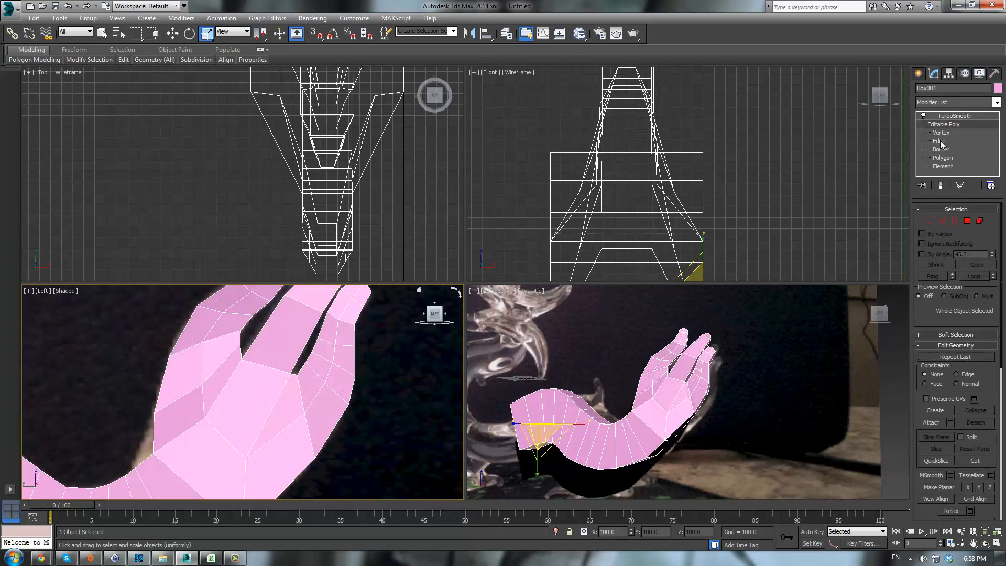
click(940, 132)
scroll(403, 356, down, 3)
scroll(403, 356, up, 4)
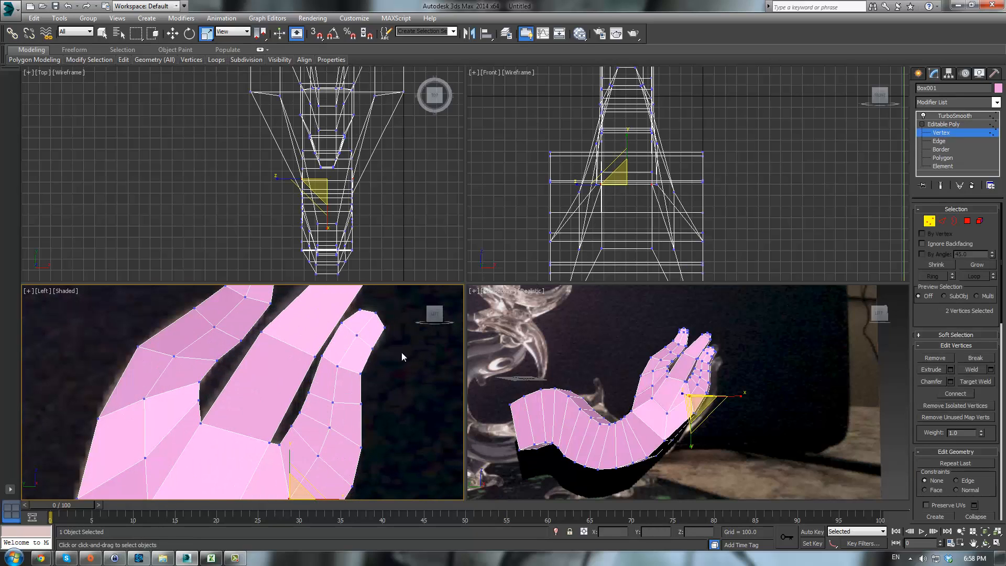
drag(368, 347, 369, 370)
key(w)
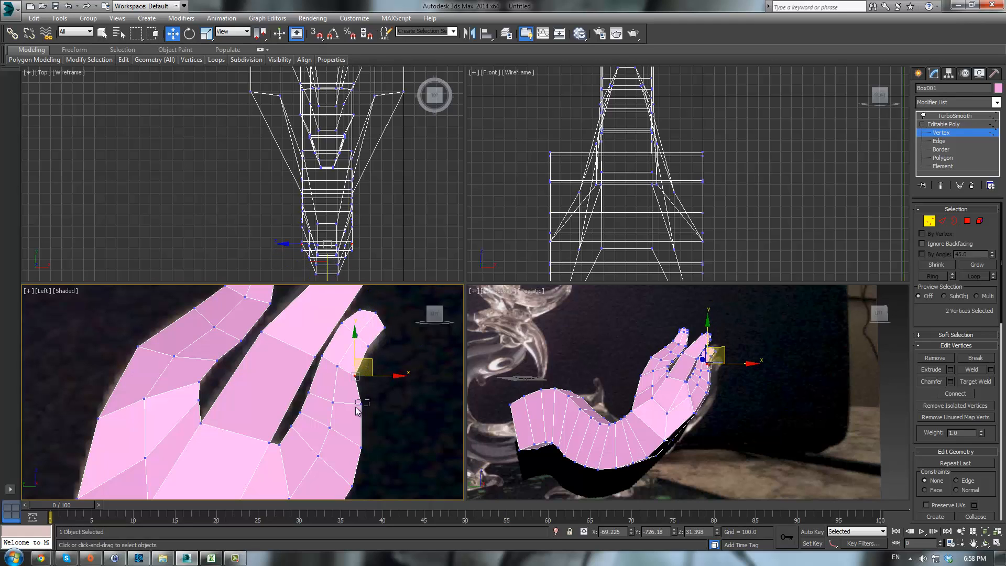
drag(357, 410, 384, 395)
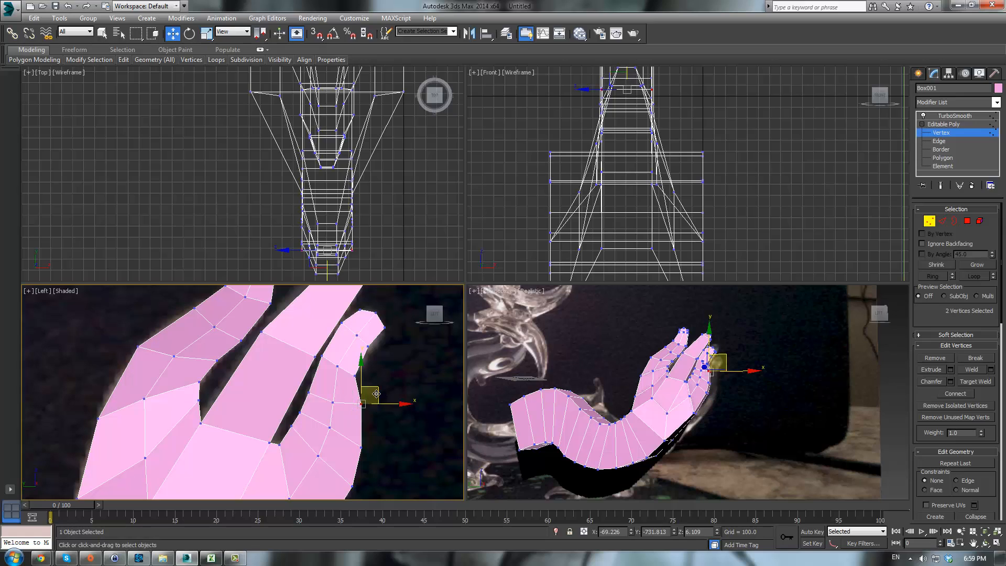
drag(360, 394, 369, 395)
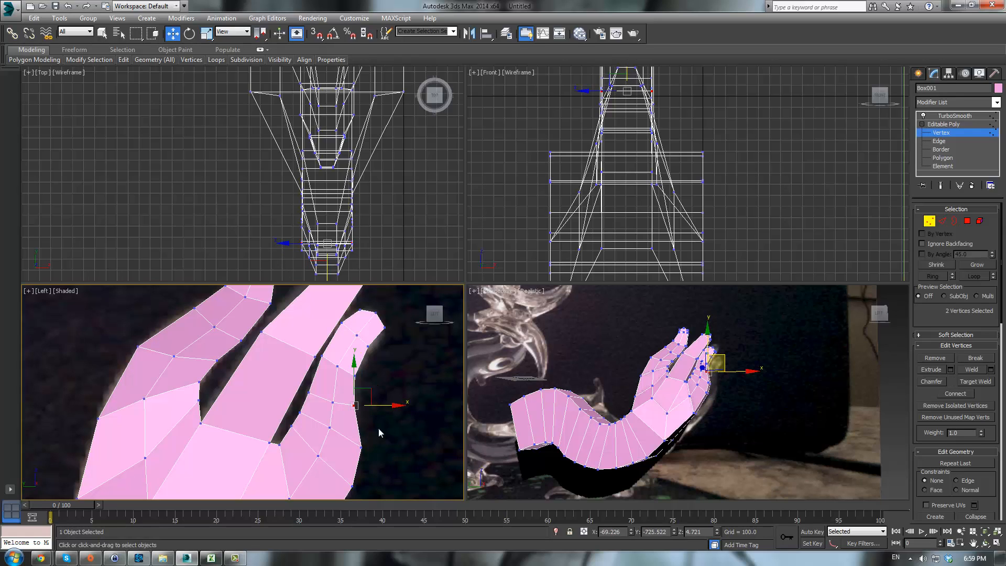
mouse_move(382, 437)
mouse_down()
mouse_move(359, 455)
mouse_move(365, 433)
mouse_up()
- Select and move further vertices along the smaller claw in the left view to refine its shape
middle_drag(429, 396, 422, 347)
scroll(422, 347, down, 3)
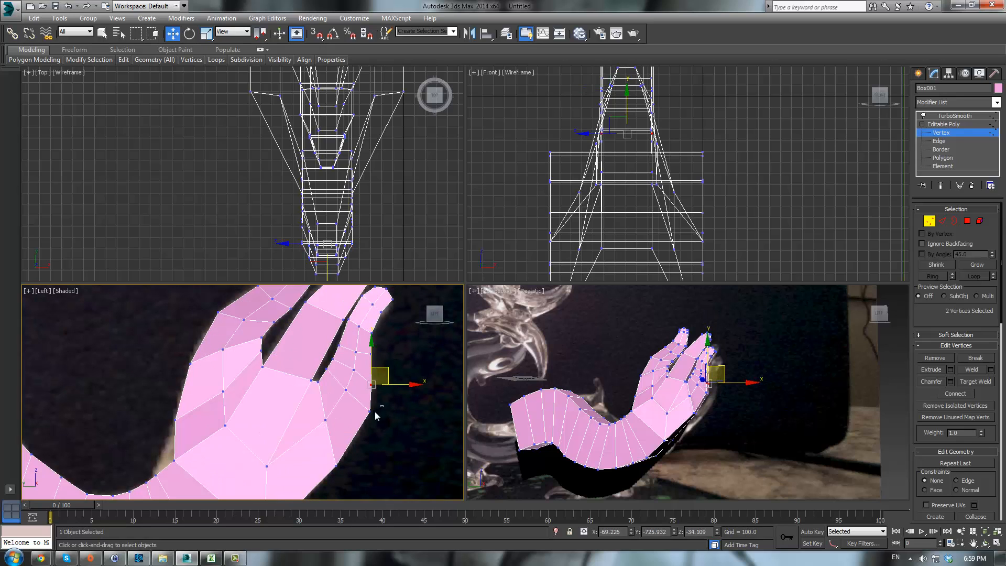
mouse_move(375, 413)
mouse_down()
mouse_move(357, 426)
mouse_move(380, 404)
mouse_up()
scroll(402, 366, up, 3)
middle_drag(391, 311, 369, 386)
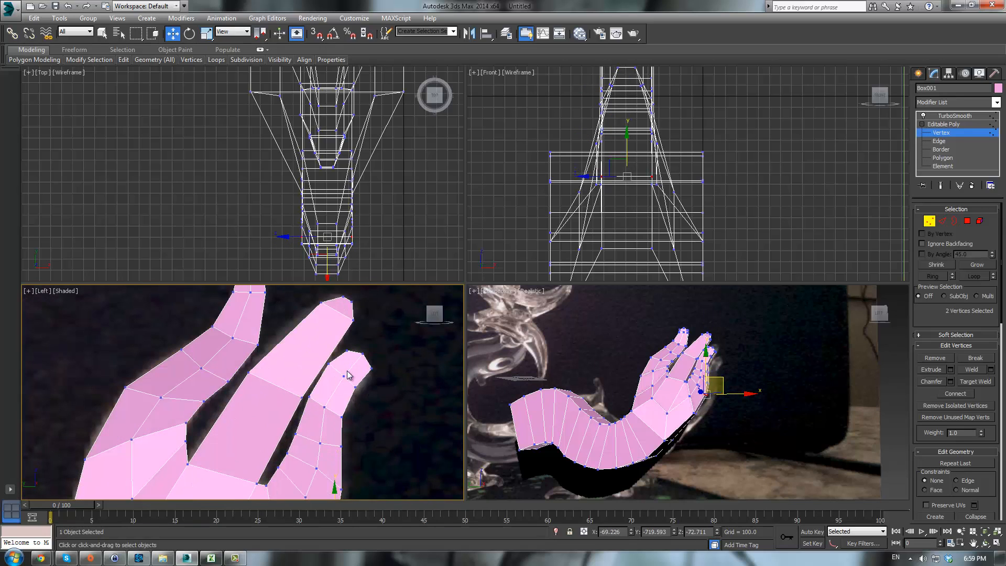
drag(351, 378, 352, 379)
drag(288, 344, 349, 359)
drag(321, 402, 321, 402)
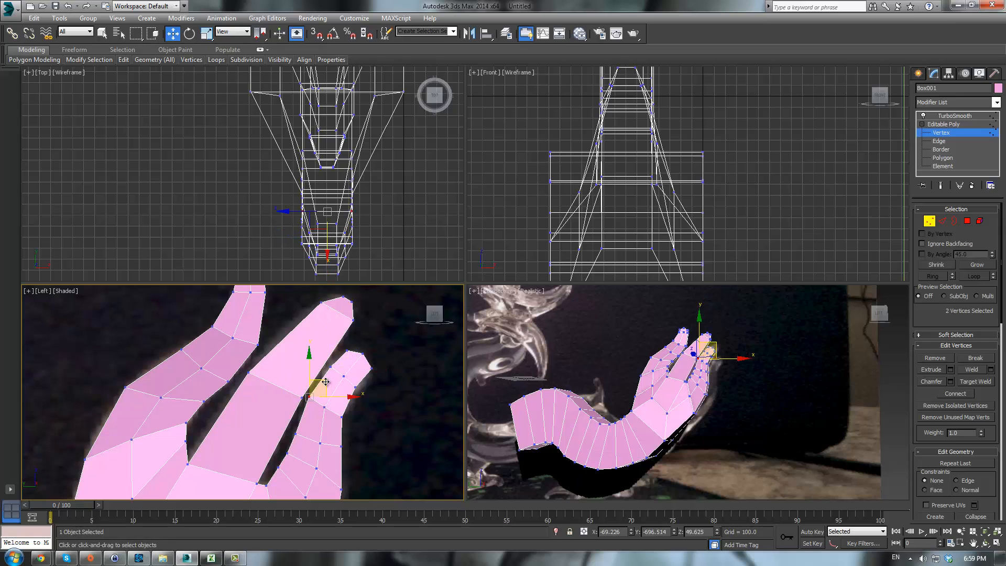
drag(272, 422, 304, 438)
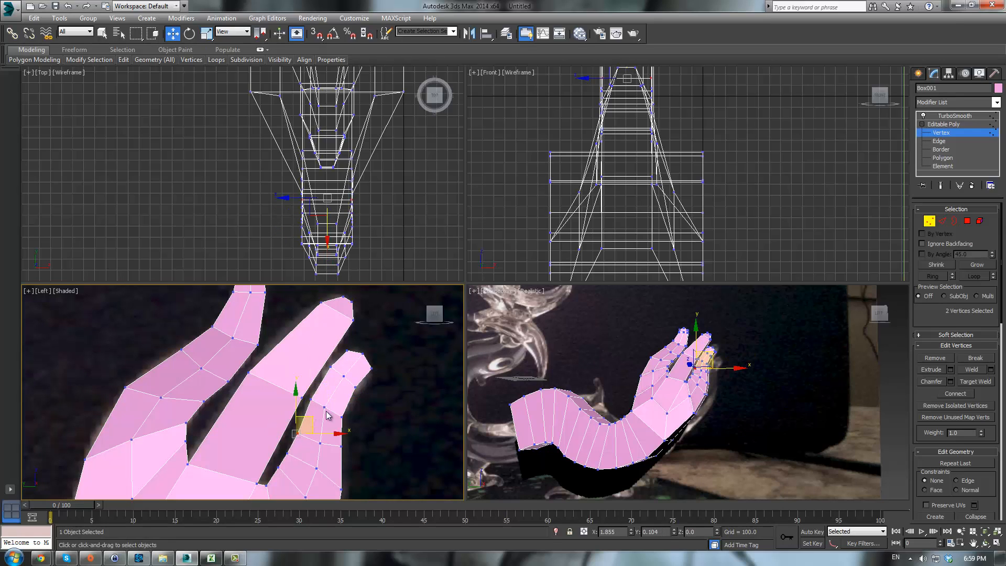
- Reselect the dragon mesh in a maximized perspective view and return to vertex editing
click(946, 123)
click(798, 333)
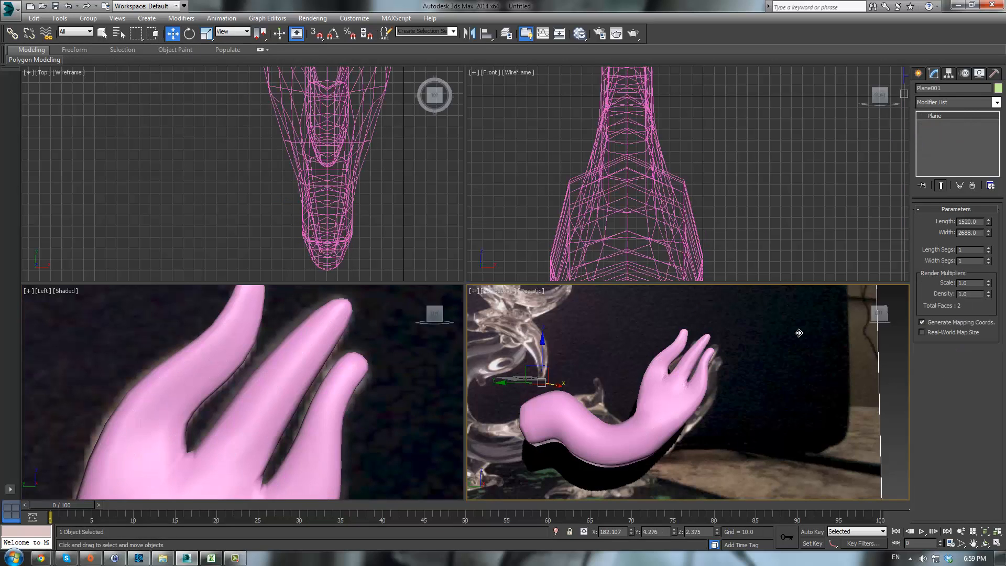
key(alt+w)
alt+middle_drag(561, 353, 548, 389)
click(125, 266)
middle_drag(212, 266, 427, 321)
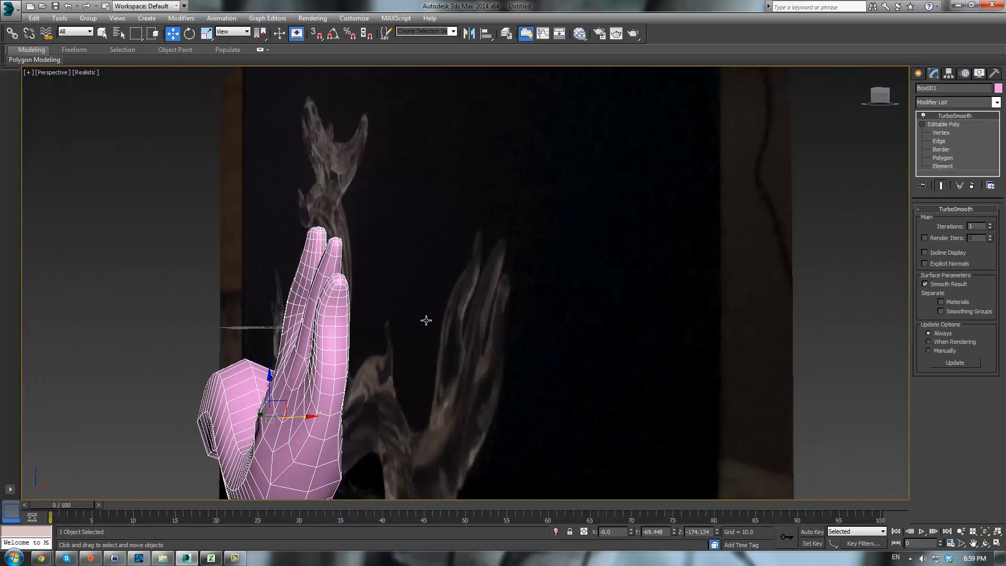
scroll(426, 321, up, 3)
click(942, 132)
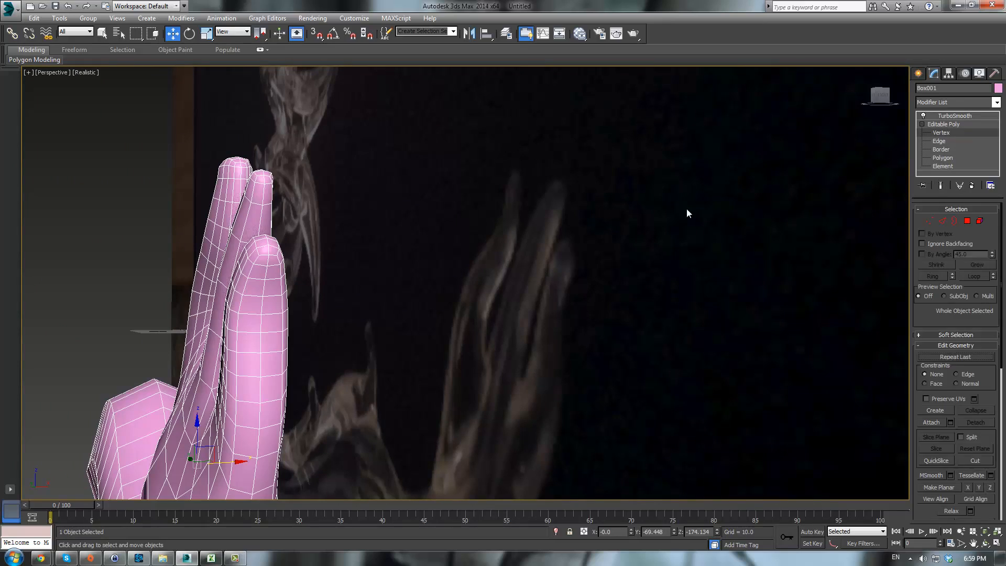
- Select the vertices along the gap between the claws and scale them slightly, then toggle the TurboSmooth preview
alt+middle_drag(260, 314, 339, 313)
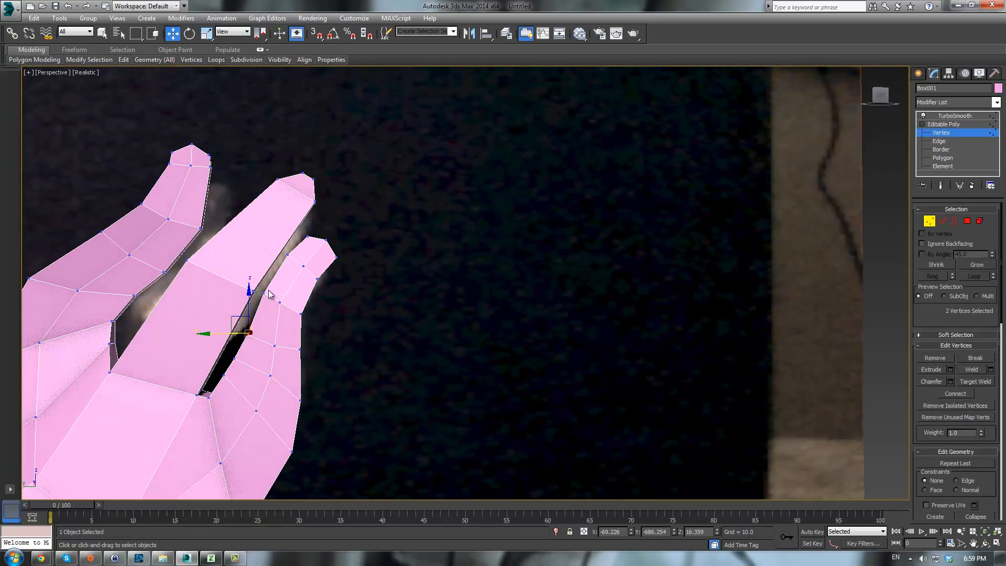
drag(258, 286, 299, 313)
alt+middle_drag(328, 321, 268, 315)
key(r)
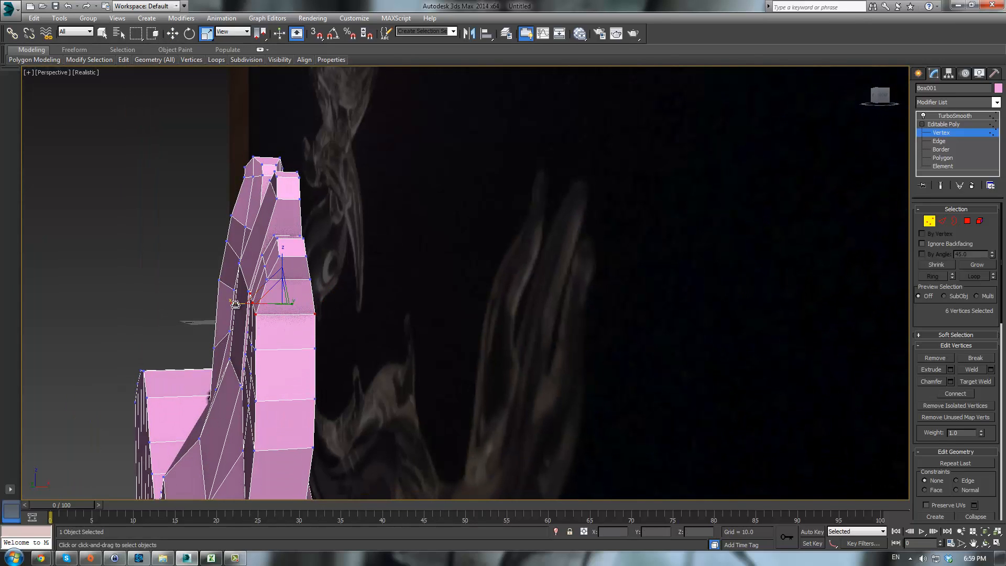
drag(236, 304, 240, 304)
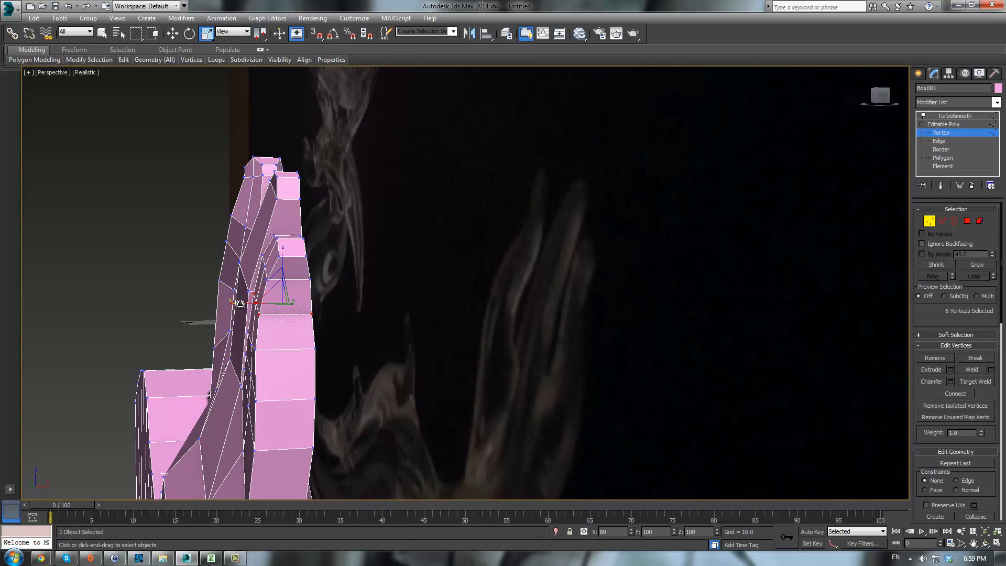
click(954, 116)
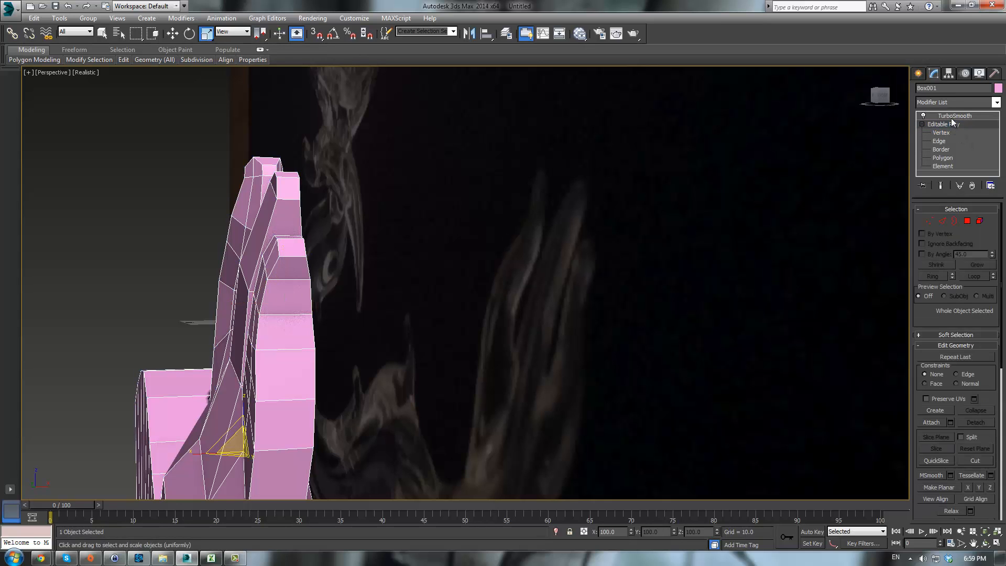
- Reselect the dragon mesh and return to its Editable Poly vertex level in the perspective view
alt+middle_drag(317, 357, 558, 356)
click(187, 257)
scroll(322, 269, down, 5)
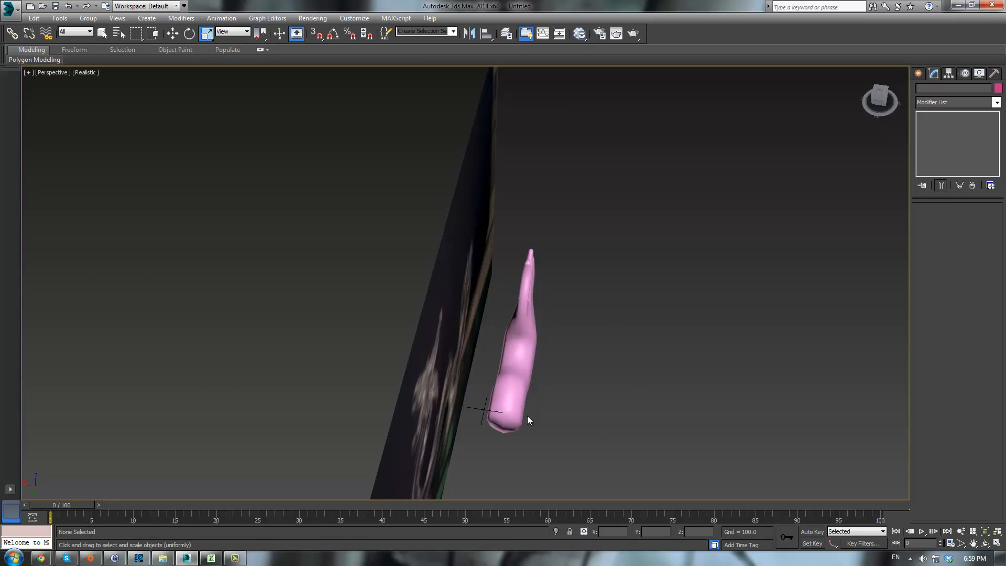
click(533, 348)
click(941, 133)
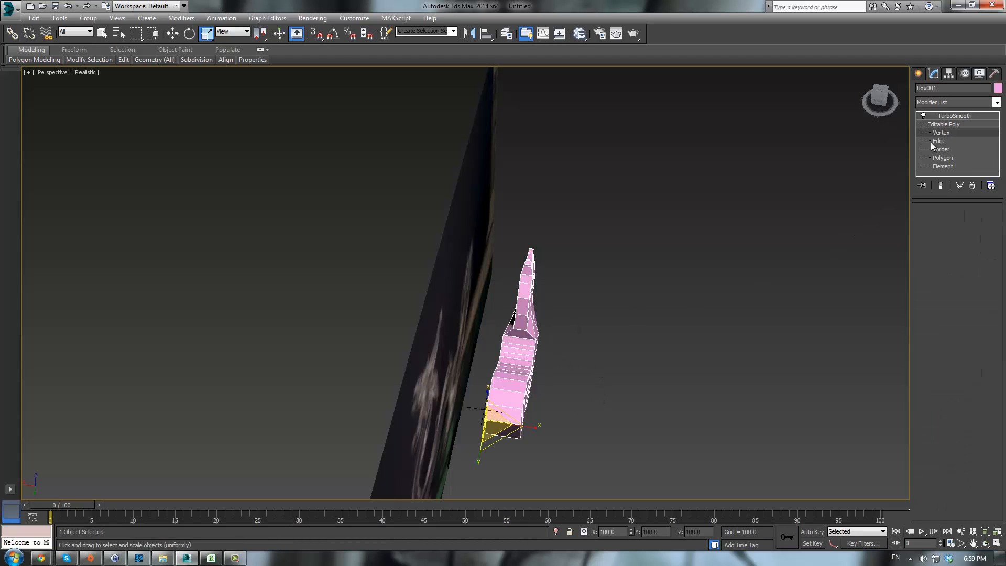
alt+middle_drag(645, 315, 459, 331)
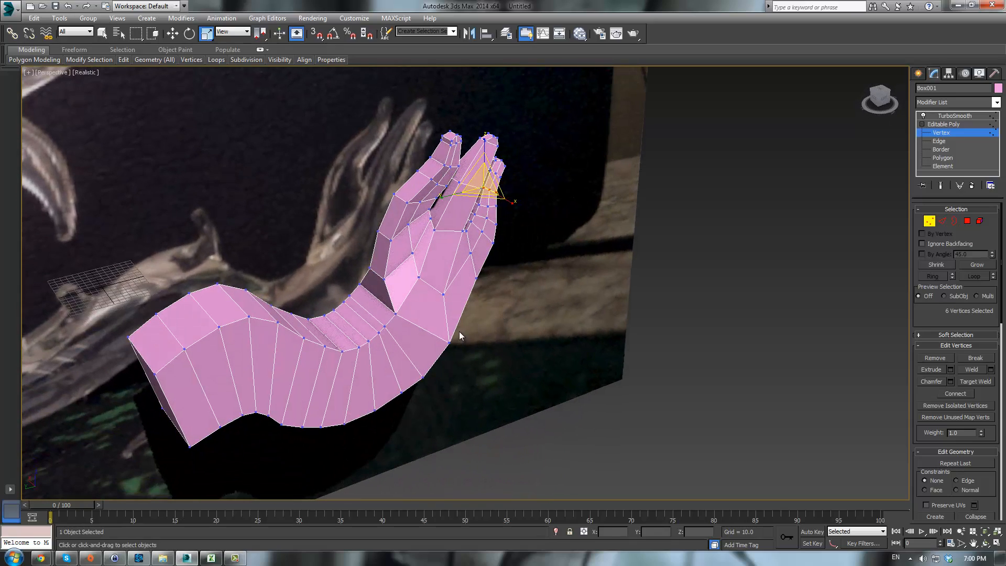
- Select four vertices on the inner side of the wrist and move them to adjust the wrist shape
click(396, 320)
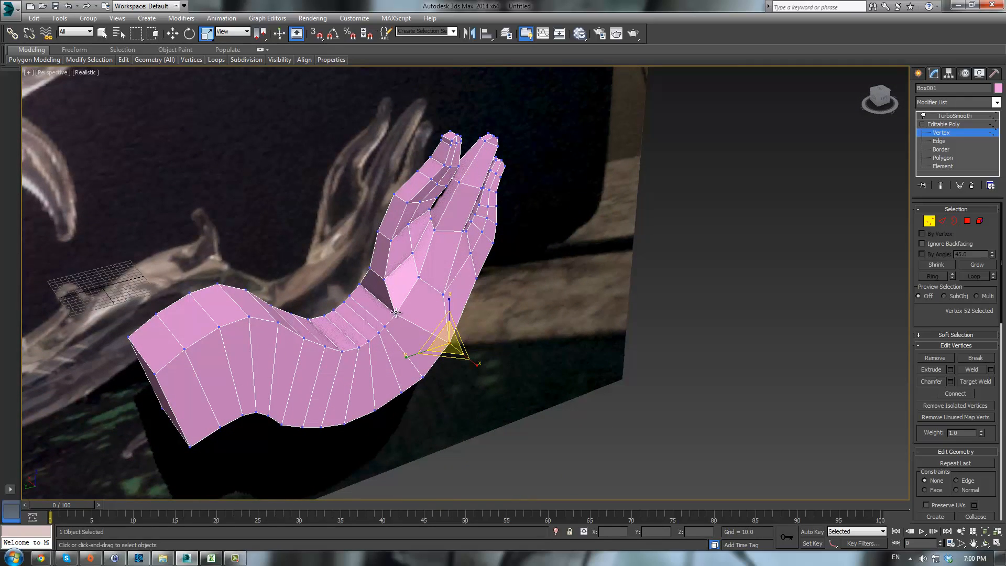
ctrl+click(395, 313)
alt+middle_drag(395, 313, 480, 341)
ctrl+click(500, 360)
ctrl+click(384, 305)
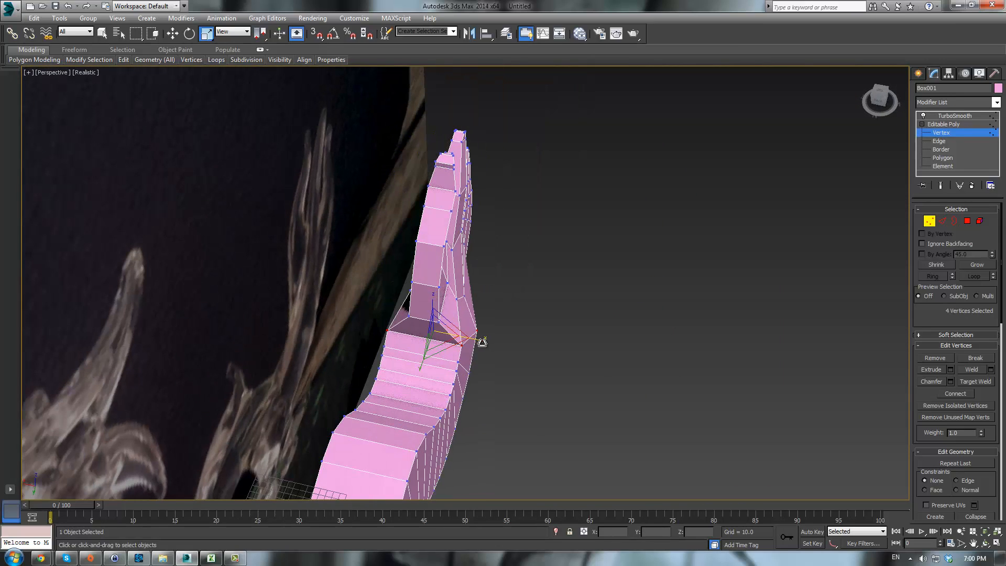
drag(476, 341, 474, 347)
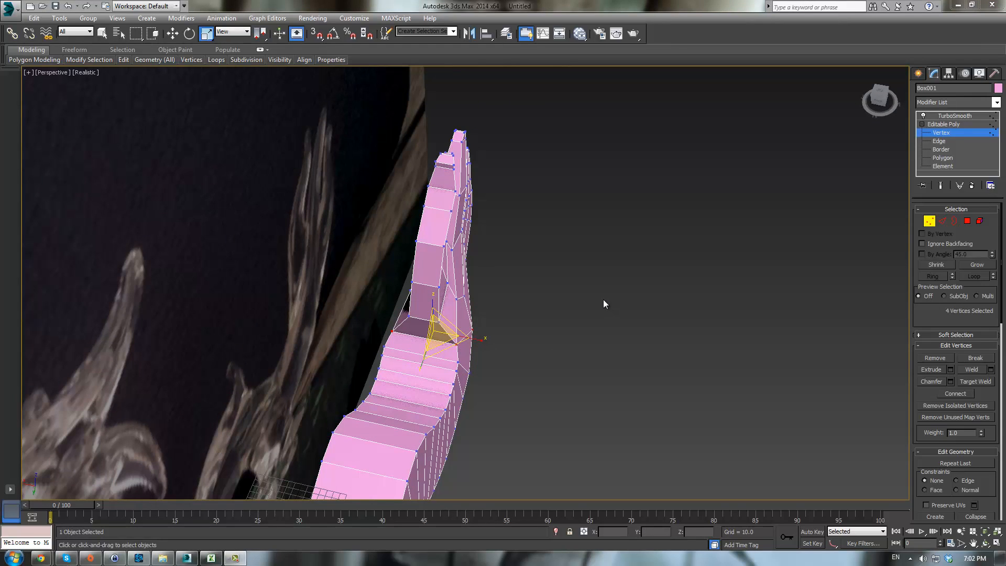
alt+middle_drag(603, 300, 616, 300)
- Preview the smoothed hand with TurboSmooth and restore the four-view layout
click(938, 125)
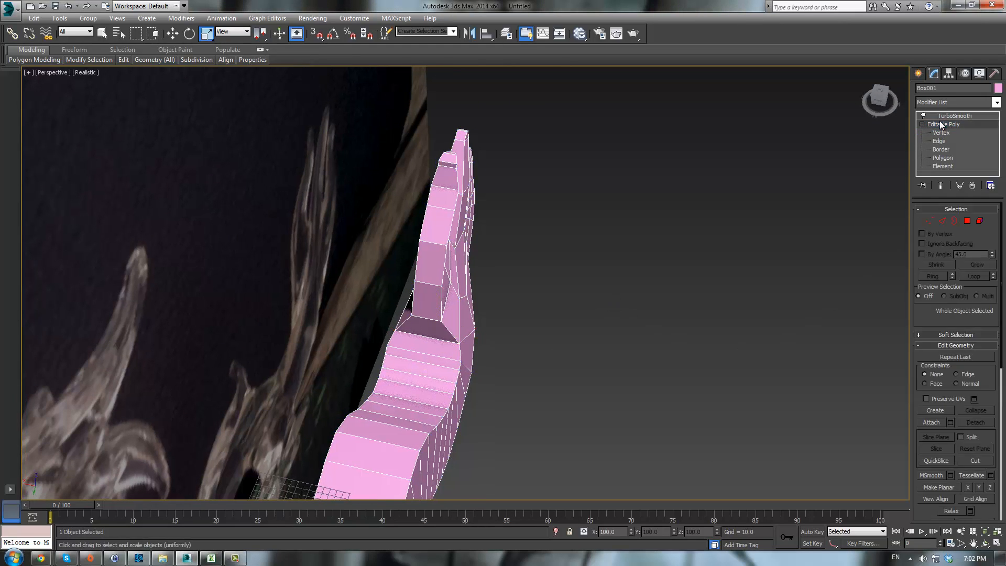
click(948, 116)
click(598, 312)
alt+middle_drag(599, 313, 522, 220)
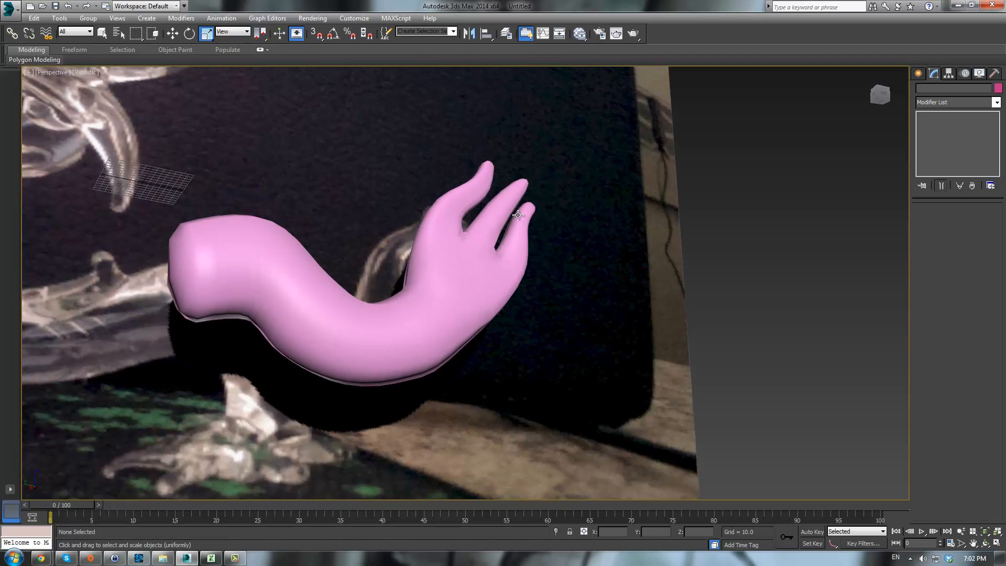
key(alt+w)
scroll(403, 310, down, 5)
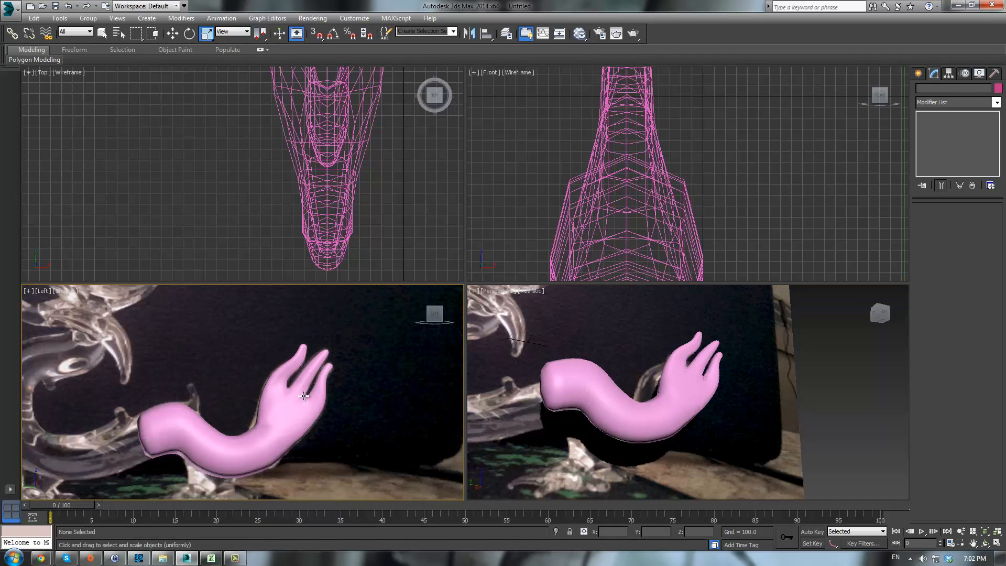
- Reselect the dragon mesh, ring-select edges around the forearm and connect them to add a lengthwise edge loop
click(305, 351)
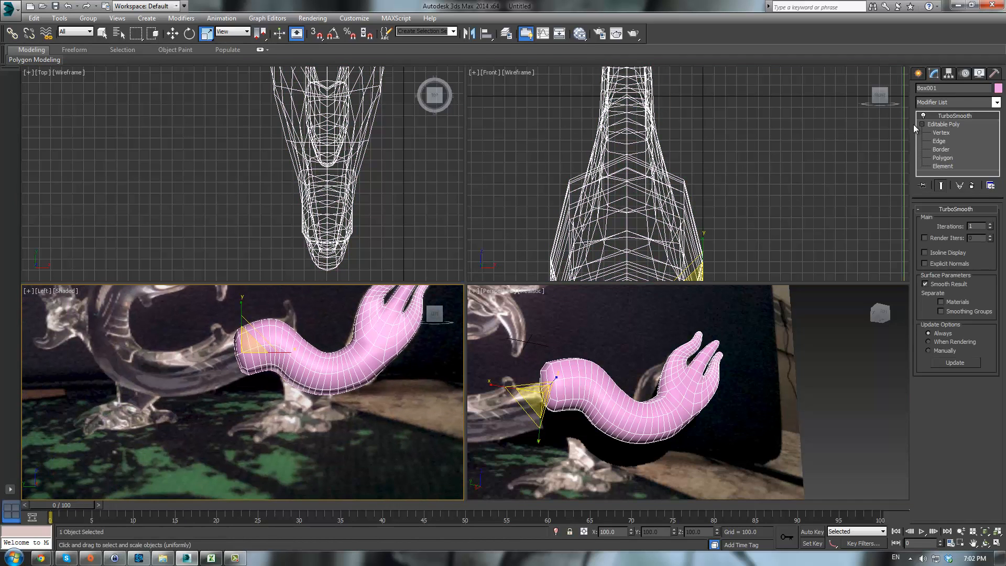
click(937, 126)
click(967, 221)
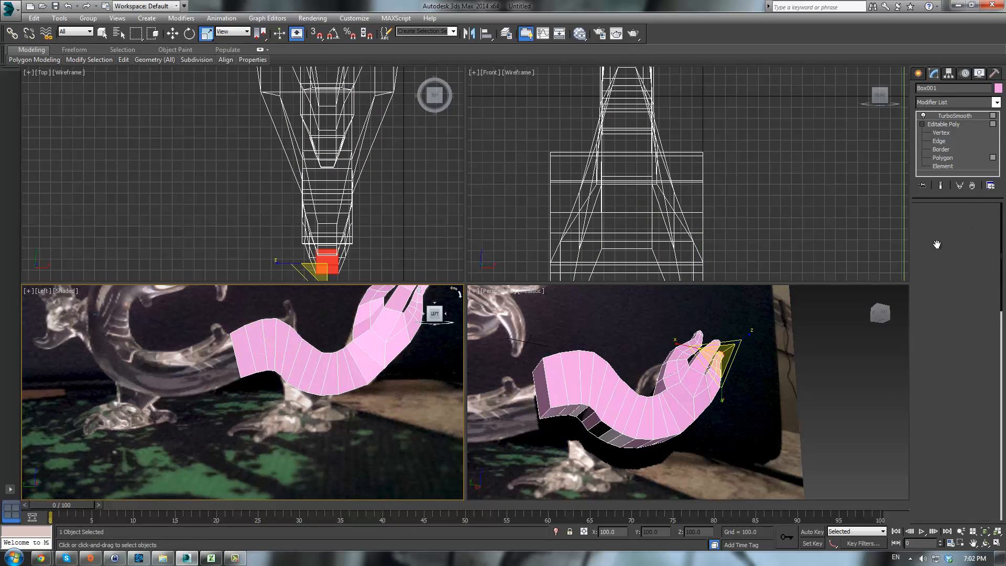
click(655, 419)
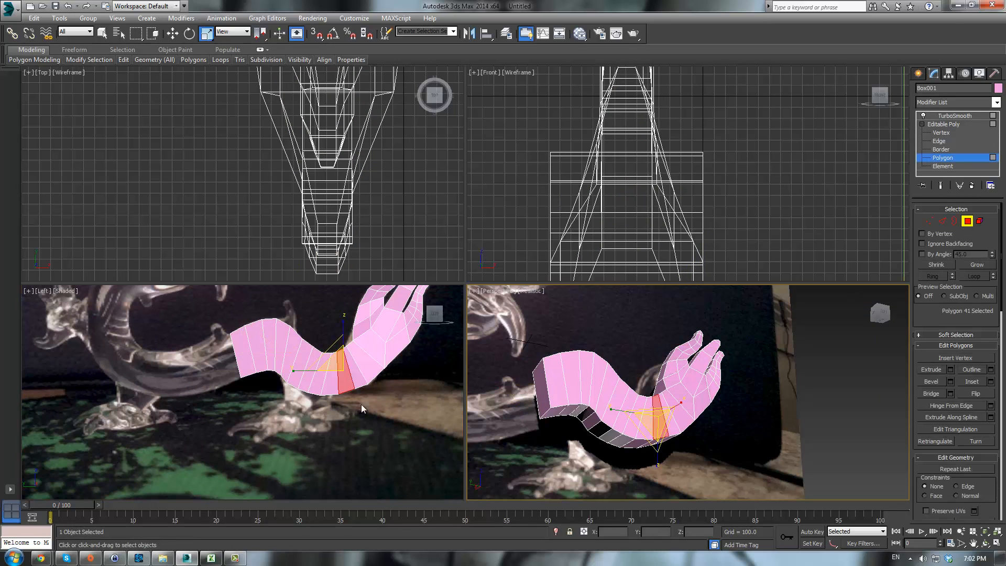
scroll(388, 378, up, 3)
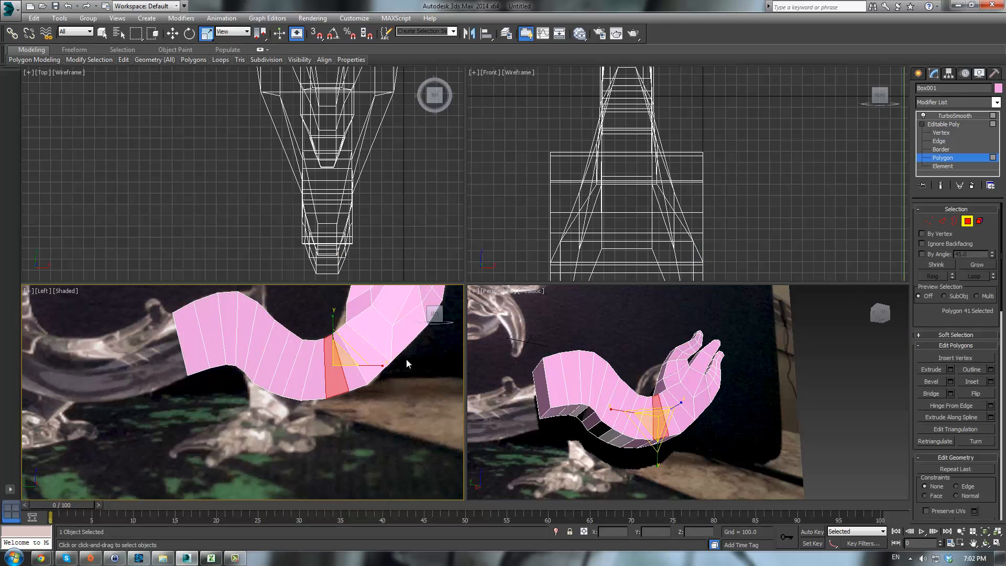
right_click(690, 447)
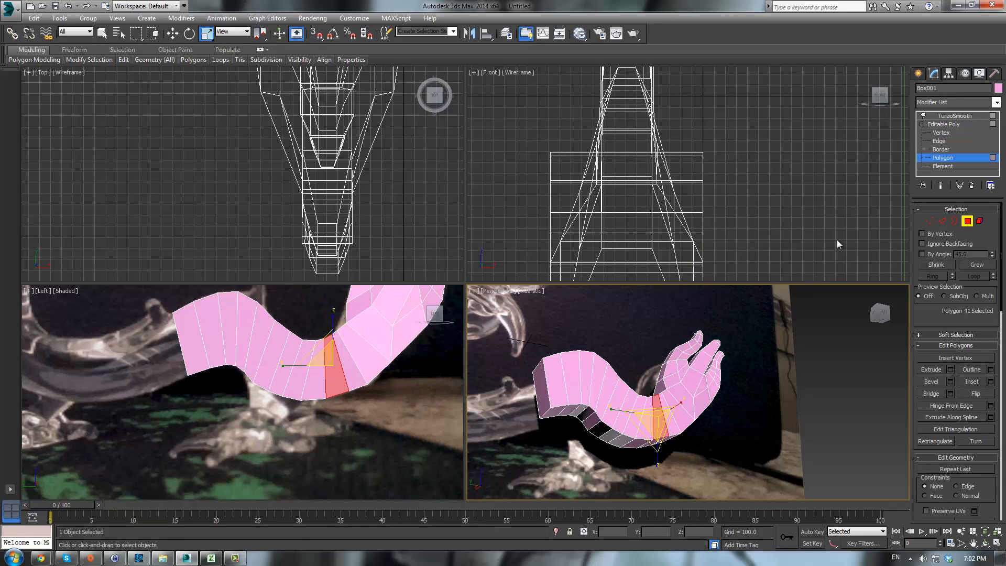
click(939, 141)
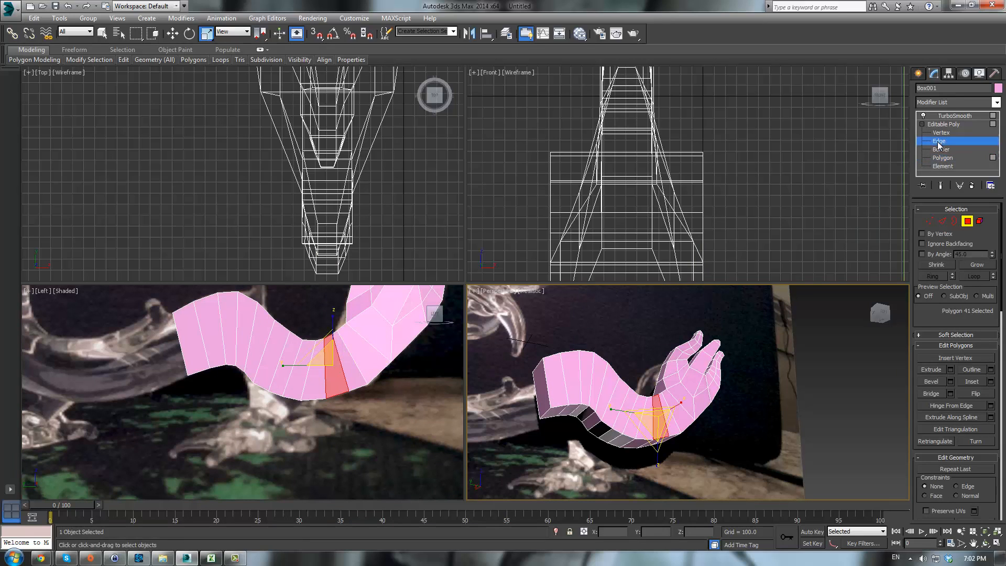
click(672, 398)
ctrl+click(664, 402)
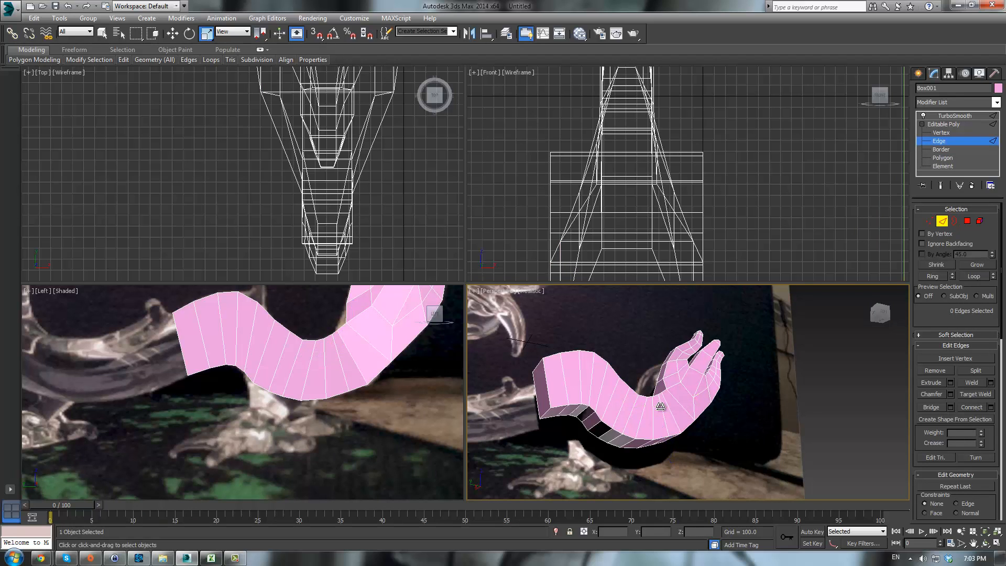
key(alt+r)
mouse_move(664, 406)
alt+middle_down()
mouse_move(799, 411)
mouse_move(678, 397)
alt+middle_up()
click(990, 407)
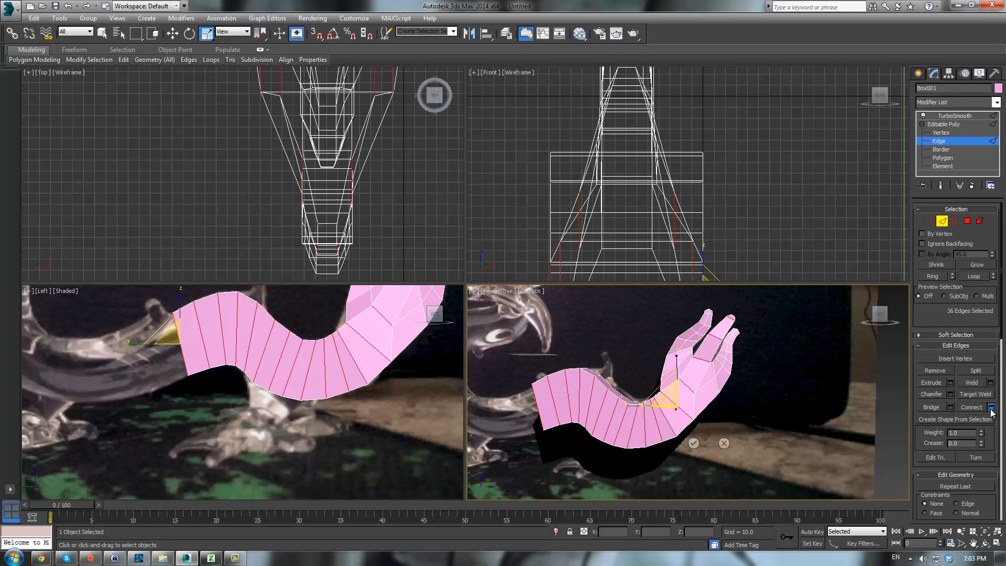
click(693, 442)
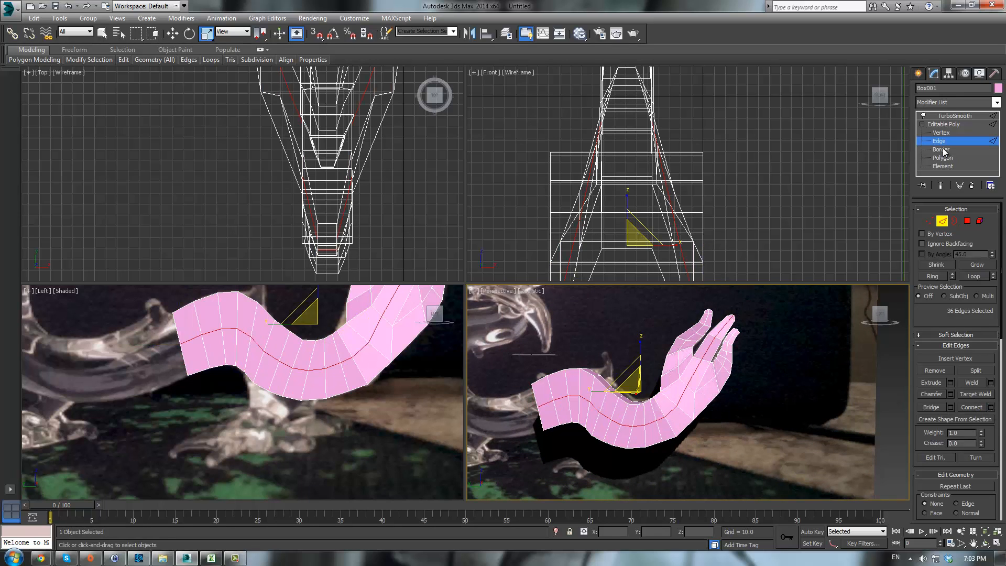
- Preview the smoothed arm and orbit around the hand in the perspective view
click(939, 125)
click(944, 116)
click(817, 338)
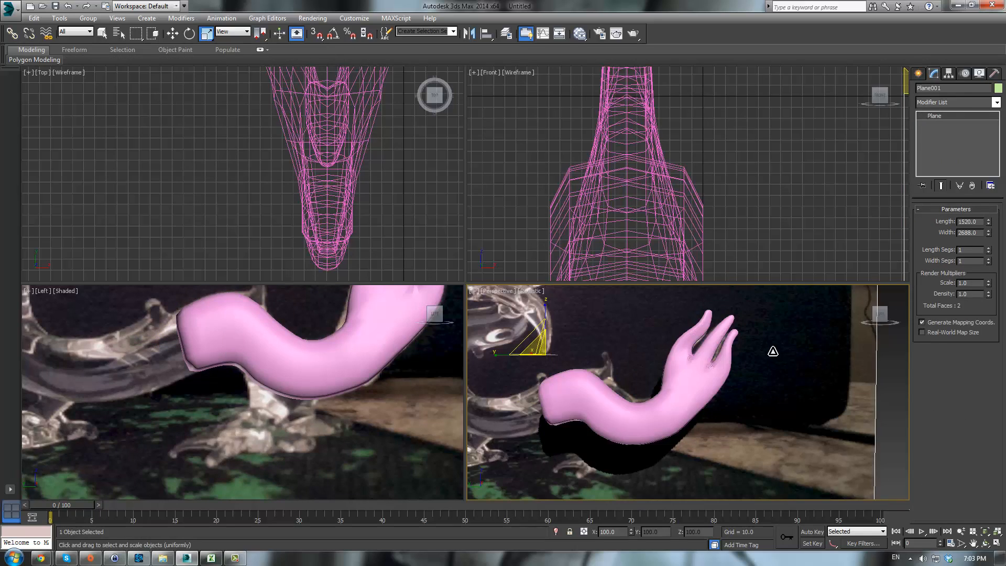
scroll(773, 352, up, 3)
middle_drag(773, 352, 707, 418)
scroll(707, 417, down, 4)
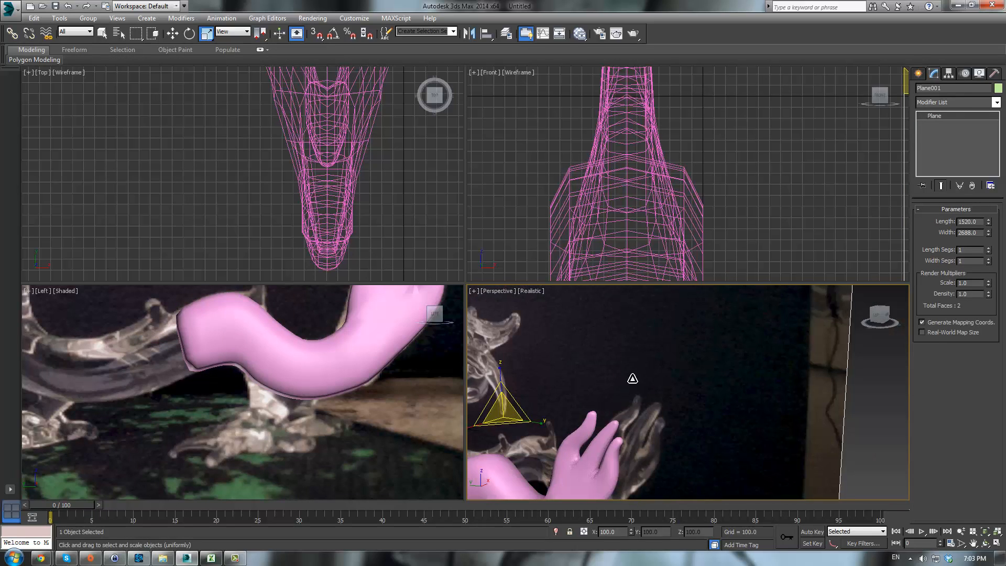
mouse_move(630, 377)
alt+middle_down()
mouse_move(599, 377)
mouse_move(663, 374)
alt+middle_up()
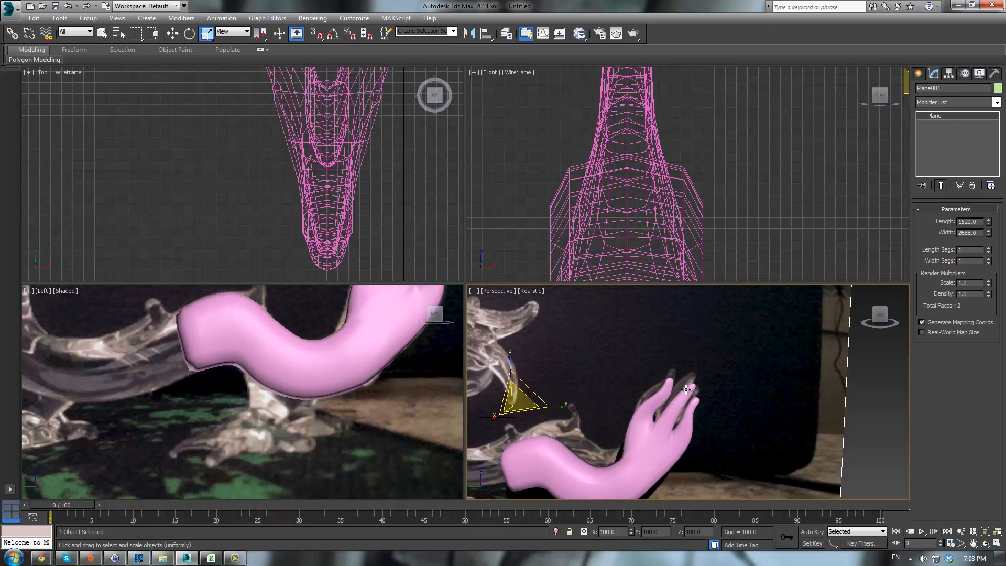
- Reselect the dragon mesh and select three polygons on the underside of the body at polygon level
click(685, 389)
click(941, 159)
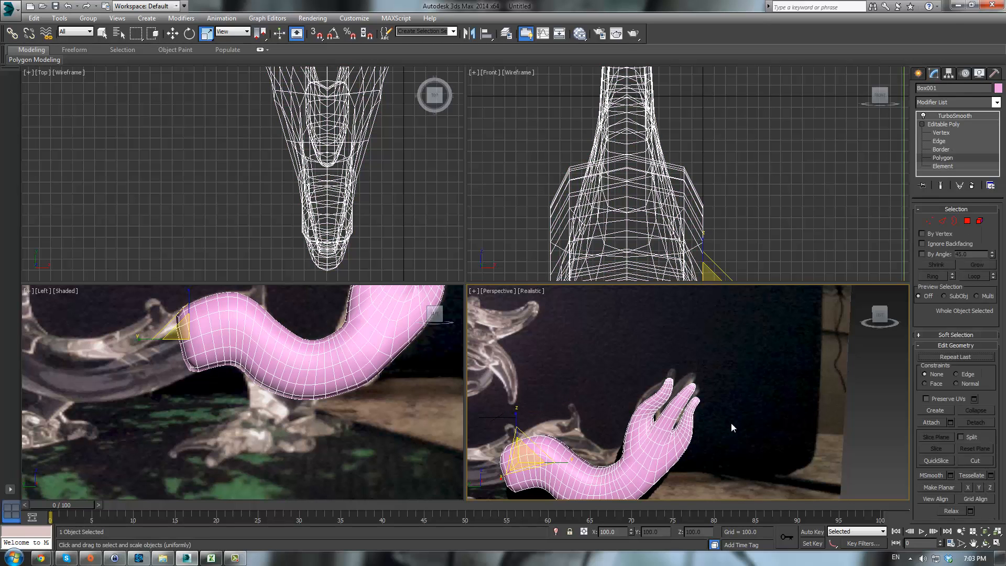
middle_drag(756, 367, 878, 292)
scroll(757, 372, up, 3)
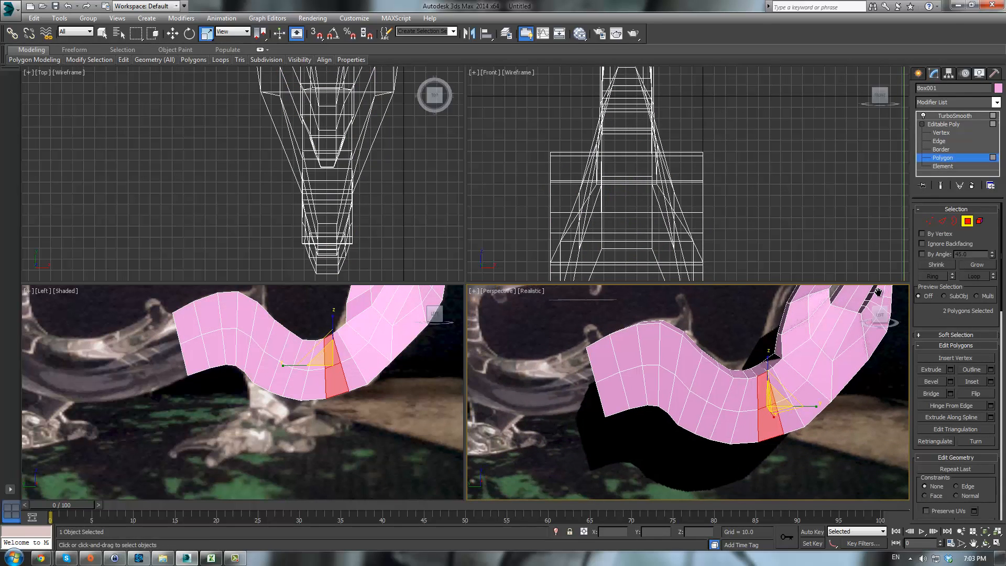
click(727, 421)
click(268, 363)
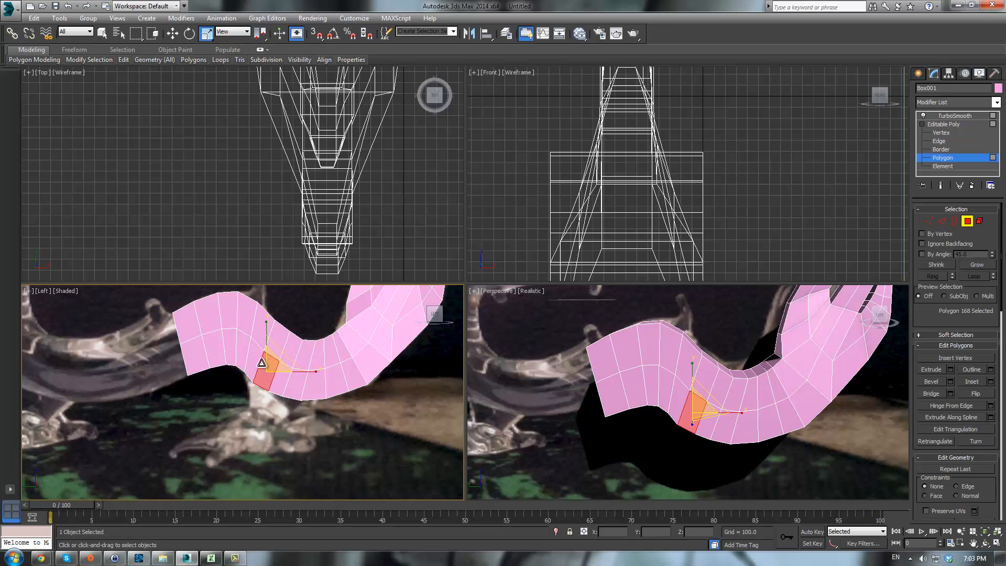
ctrl+click(259, 360)
middle_drag(297, 417, 342, 443)
ctrl+click(329, 404)
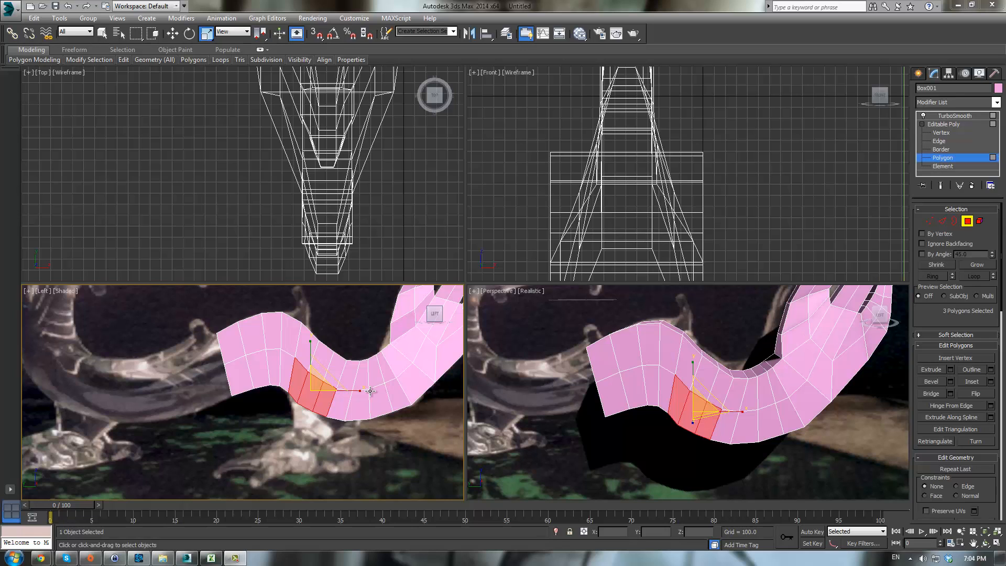
scroll(377, 399, down, 3)
scroll(377, 399, up, 2)
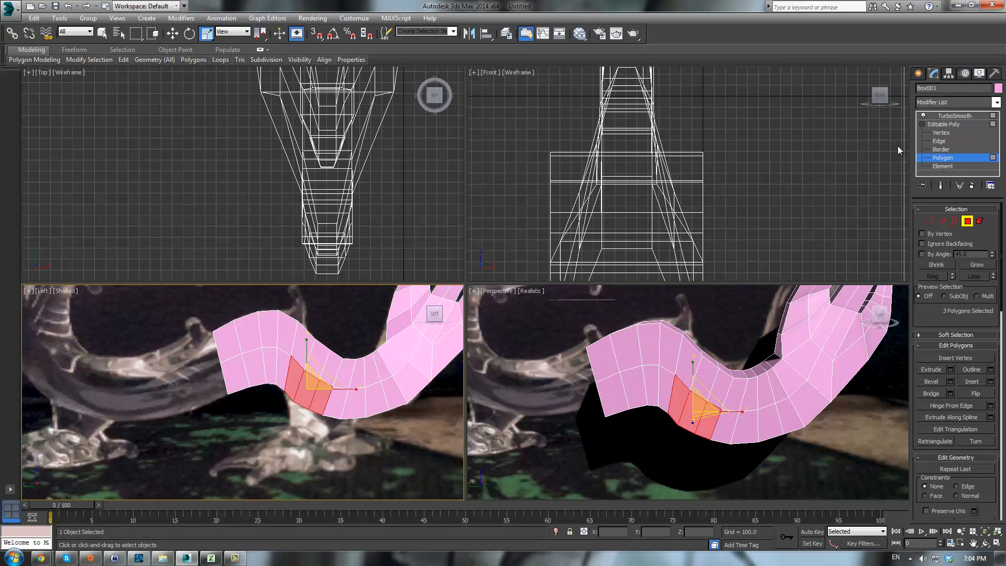
click(939, 127)
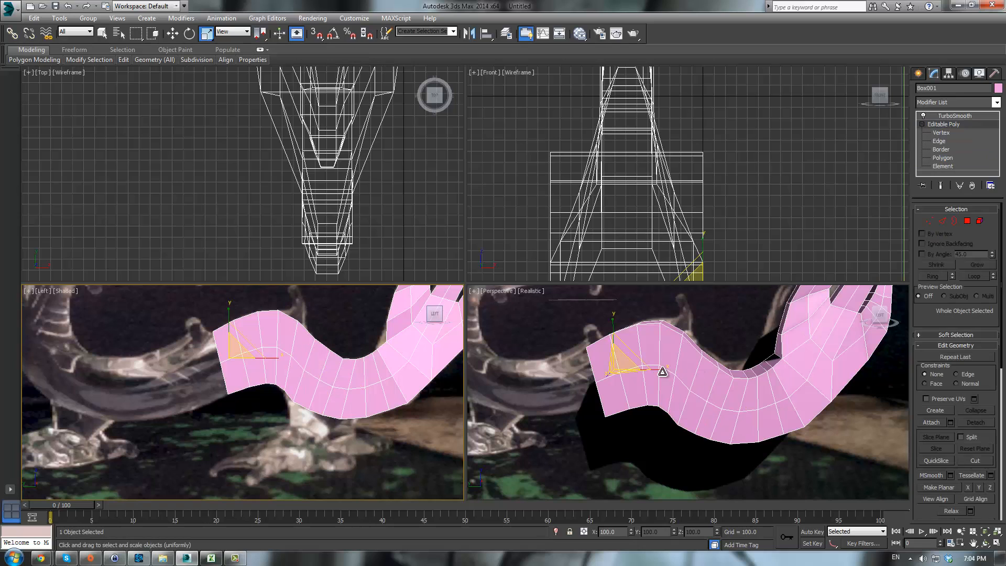
click(343, 458)
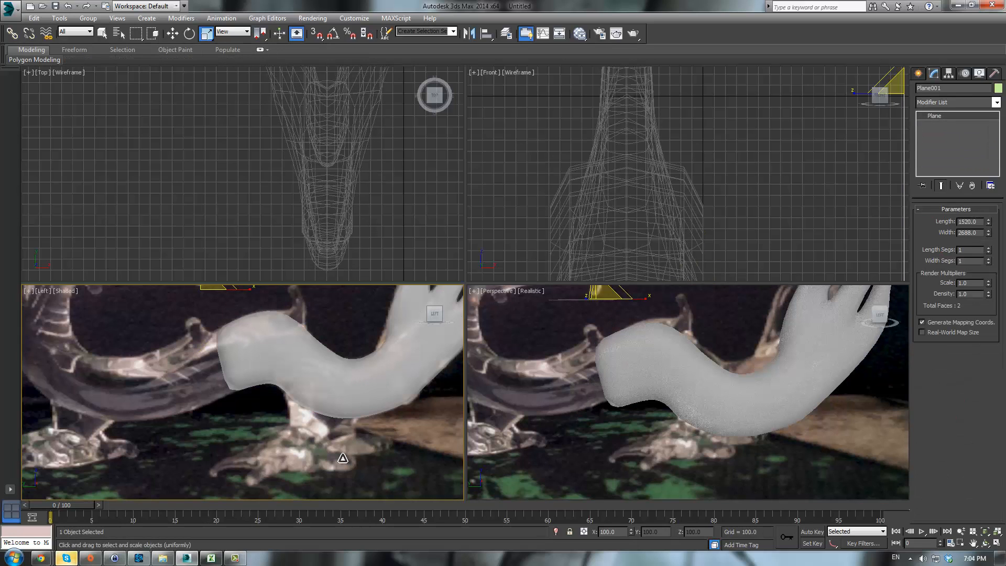
scroll(352, 418, up, 4)
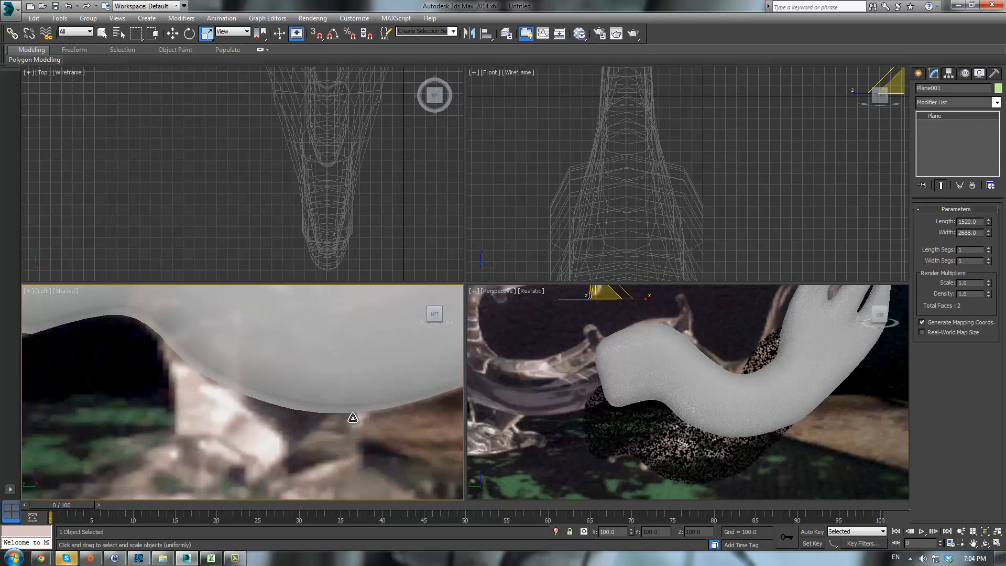
scroll(353, 418, down, 5)
scroll(359, 414, up, 3)
click(342, 395)
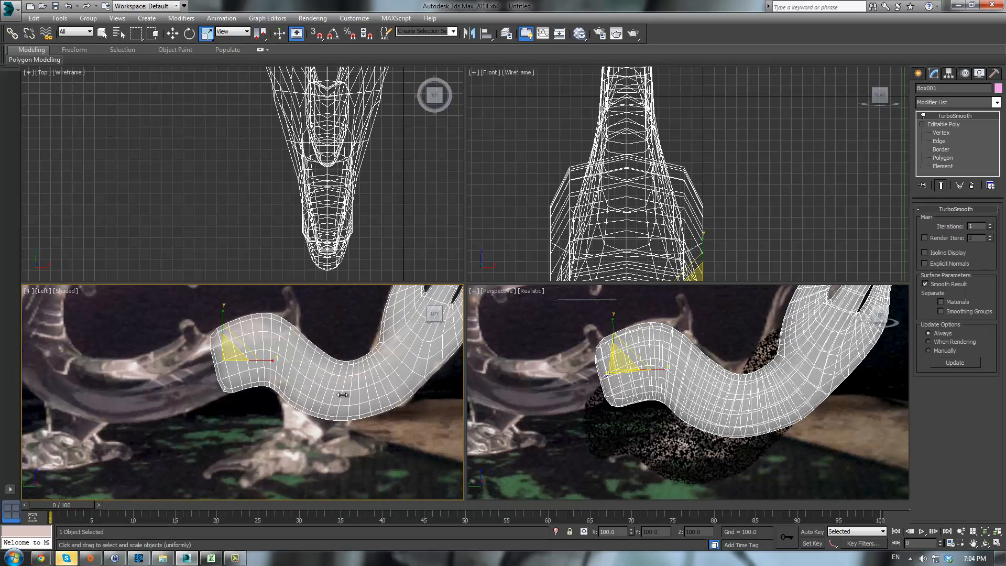
- Add a fourth underside polygon to the selection and extrude the four polygons to start a leg
click(949, 123)
click(966, 221)
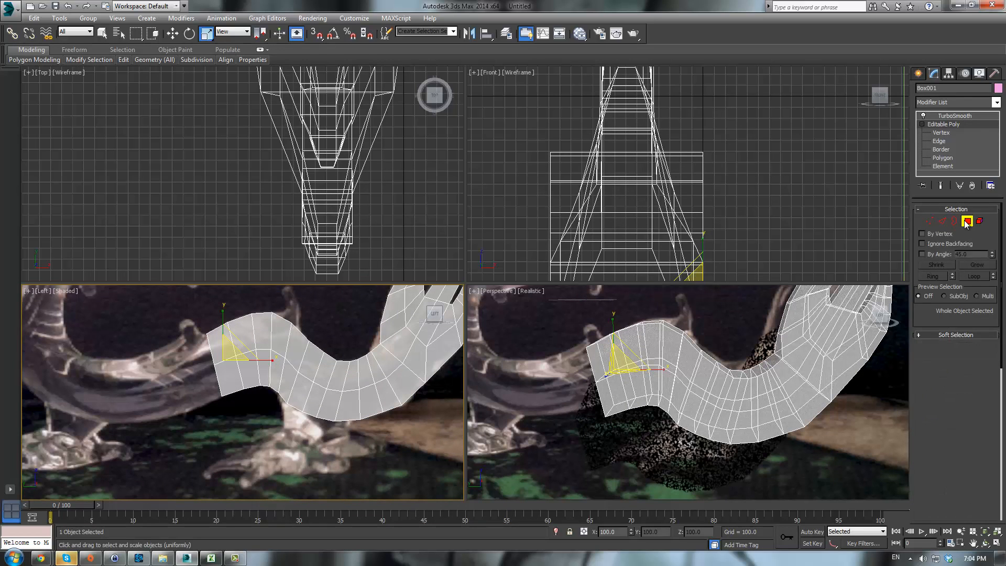
ctrl+click(330, 408)
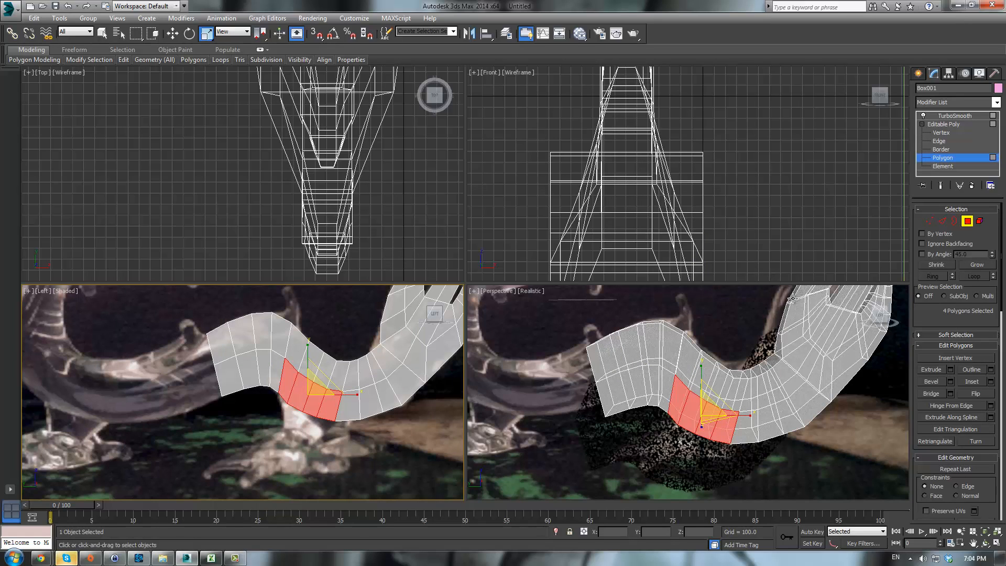
click(931, 370)
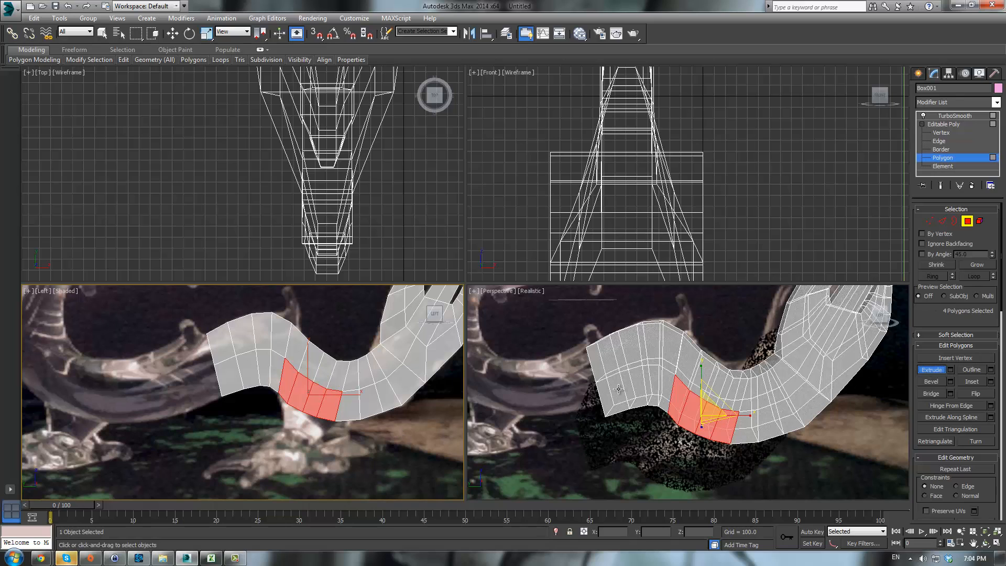
alt+middle_drag(657, 391, 695, 391)
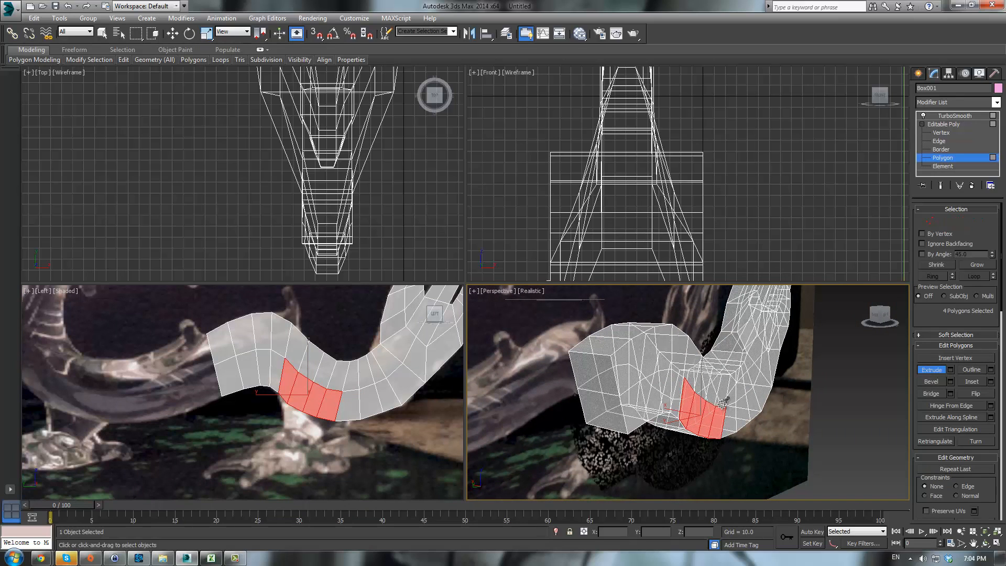
drag(722, 403, 733, 367)
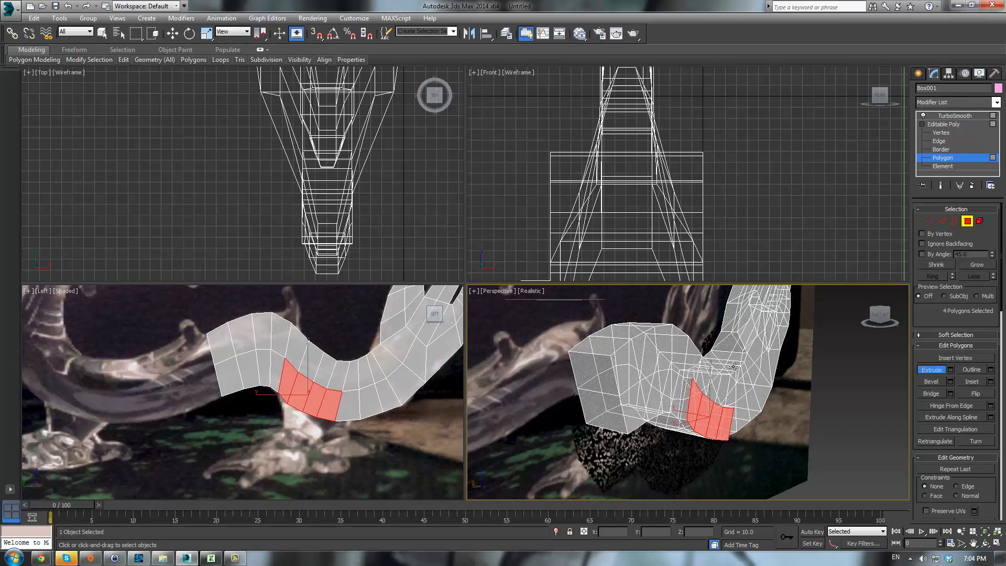
- Preview the extrusion with TurboSmooth, then return to the Editable Poly vertex level
click(943, 126)
click(830, 386)
click(718, 383)
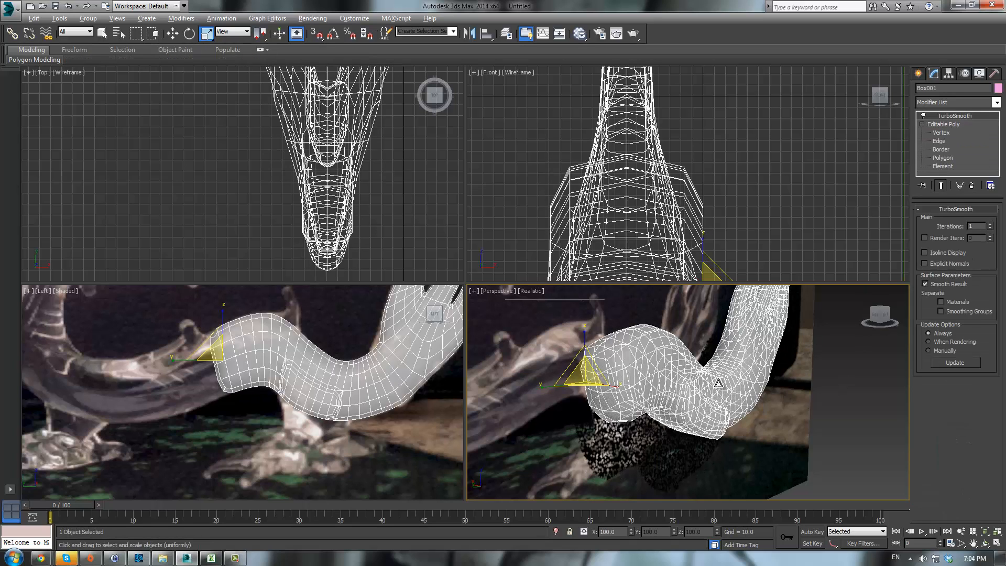
click(732, 455)
click(954, 129)
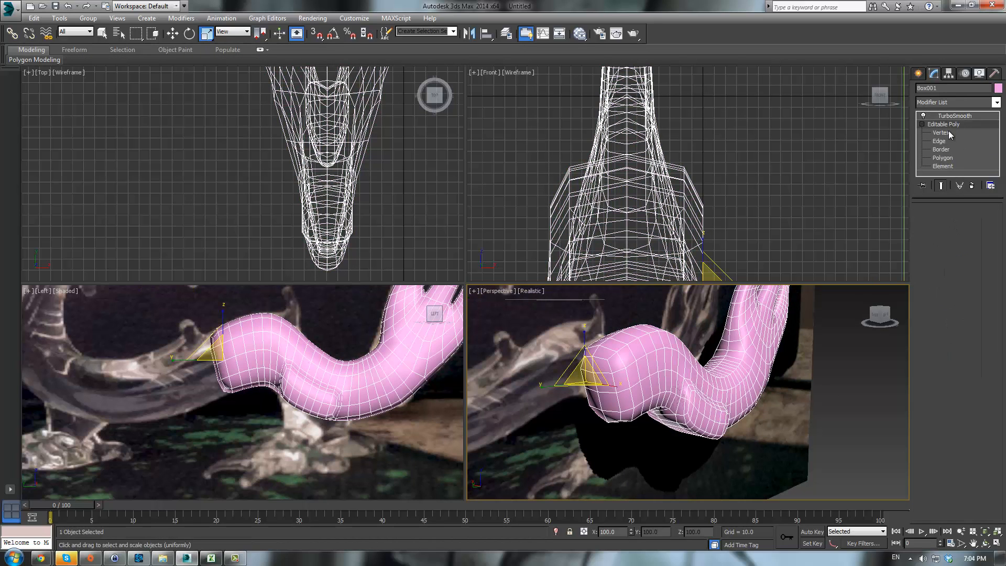
click(929, 220)
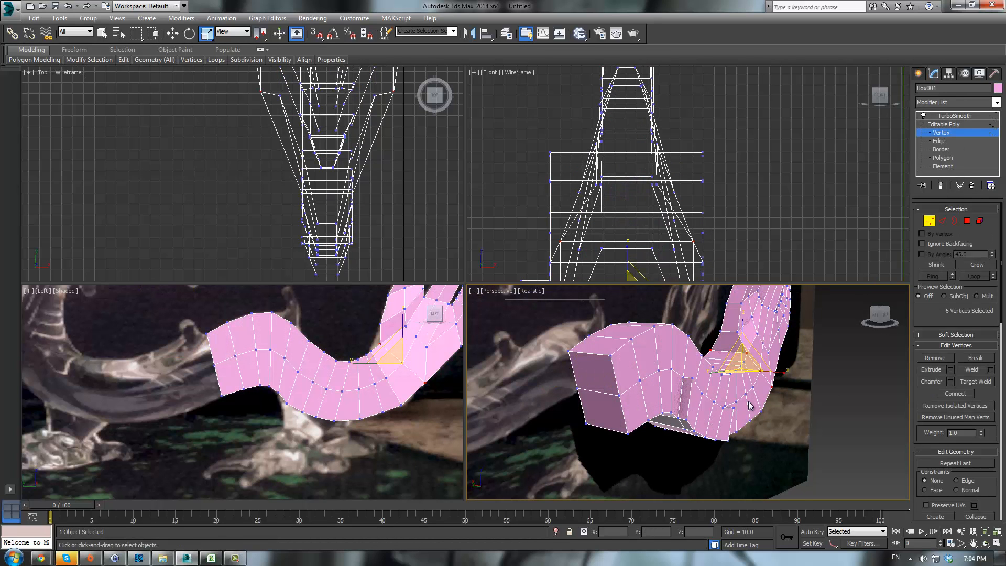
- Select the vertices around the leg base on the body and move them slightly downward
alt+middle_drag(550, 417, 713, 402)
scroll(348, 398, up, 4)
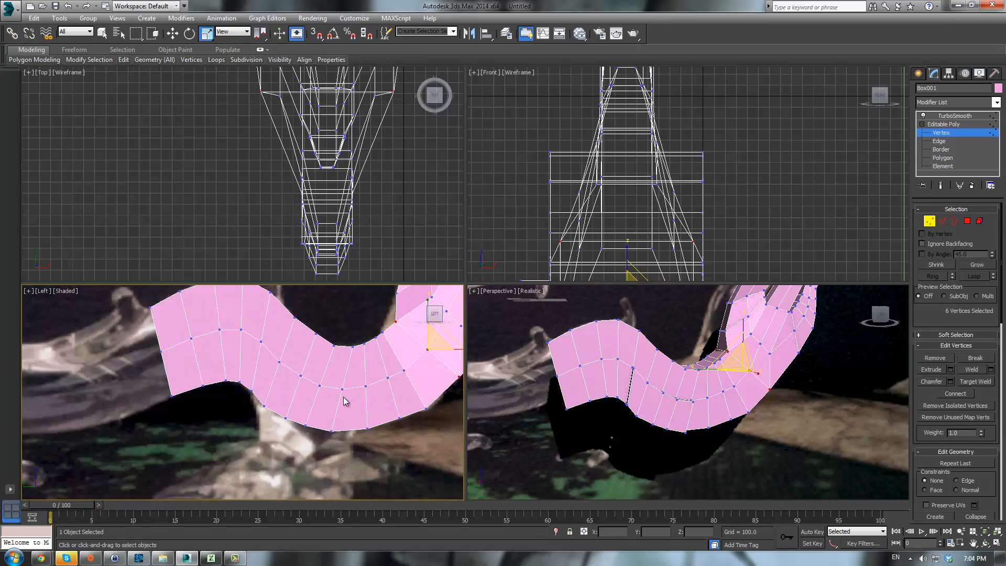
drag(331, 379, 355, 402)
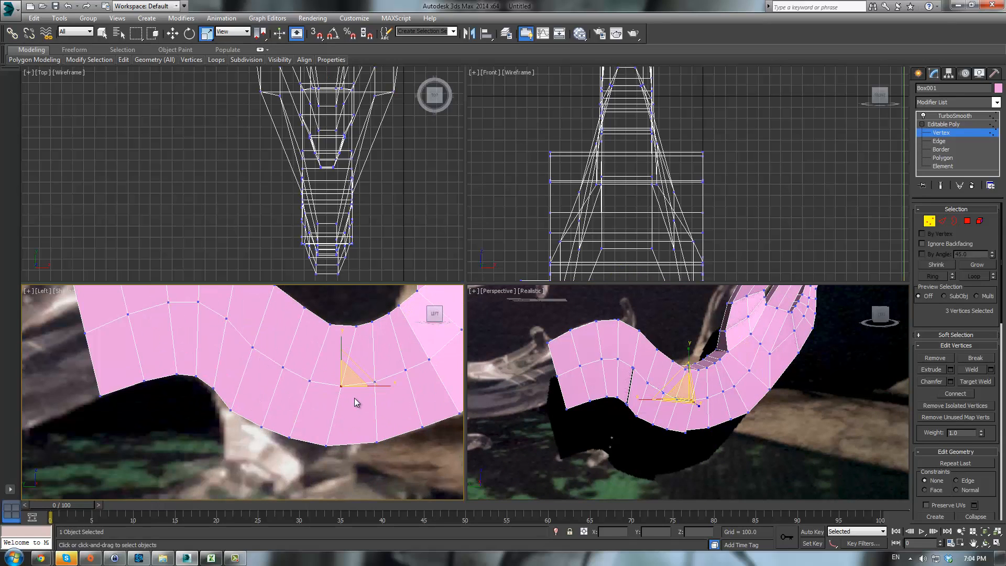
drag(235, 332, 325, 392)
alt+middle_drag(708, 432, 716, 448)
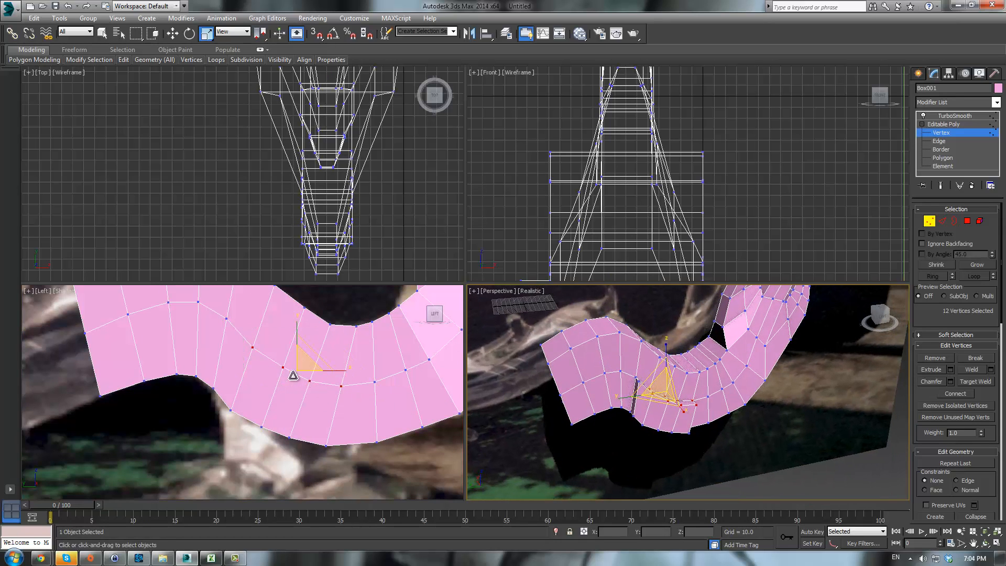
middle_drag(289, 371, 300, 379)
key(w)
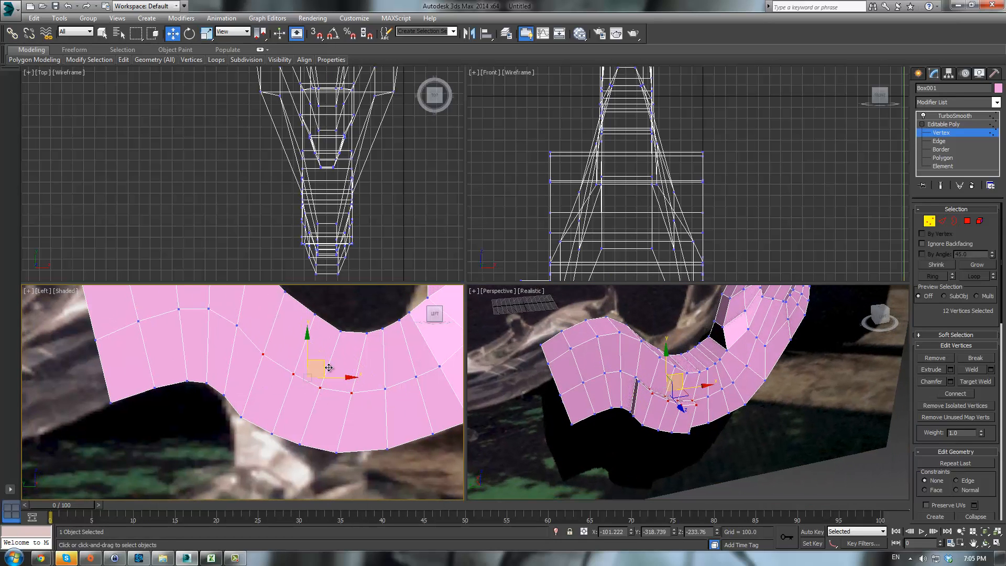
drag(325, 367, 325, 374)
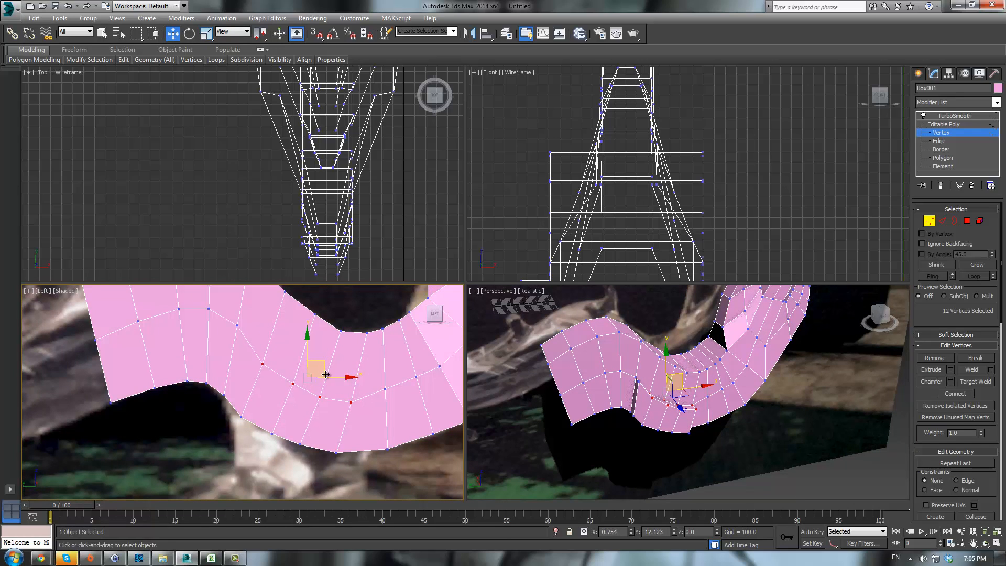
- Select three vertices at the leg base and reposition them in the front view
drag(233, 308, 263, 337)
scroll(602, 199, down, 8)
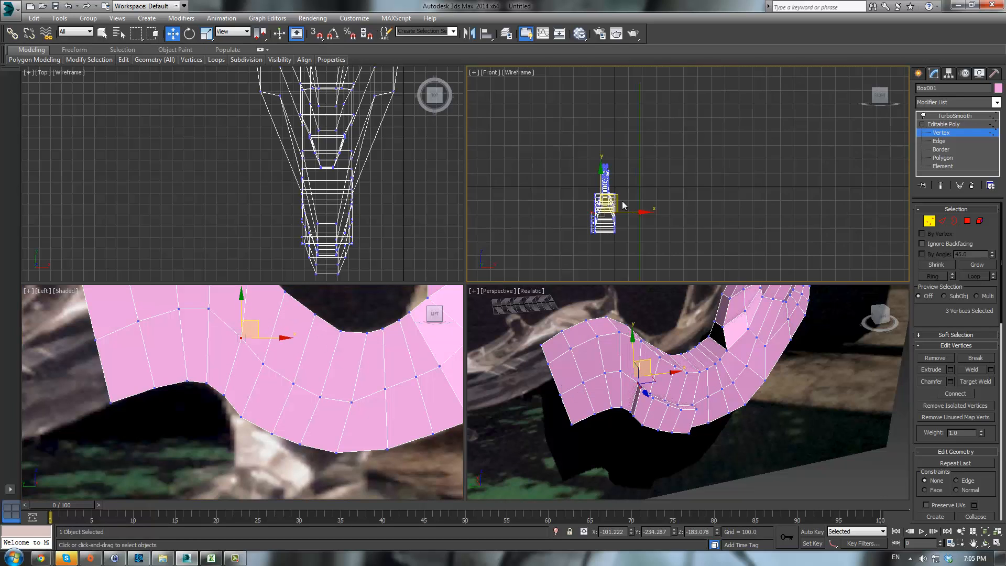
scroll(624, 205, up, 10)
middle_drag(708, 223, 702, 214)
scroll(708, 225, down, 8)
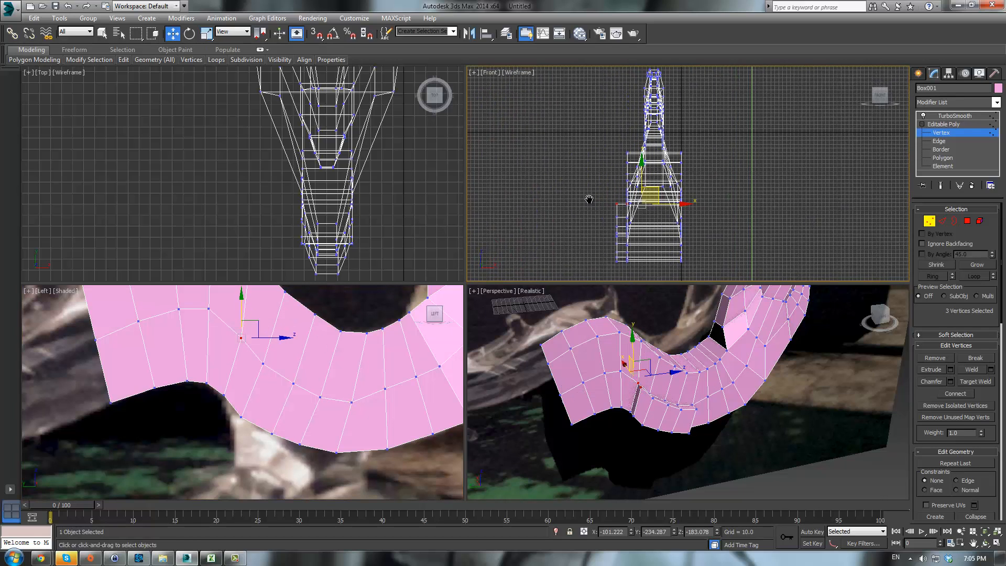
- Try moving a vertex at the front of the leg base downward
middle_drag(589, 199, 631, 176)
scroll(631, 176, up, 2)
alt+middle_drag(654, 404, 631, 398)
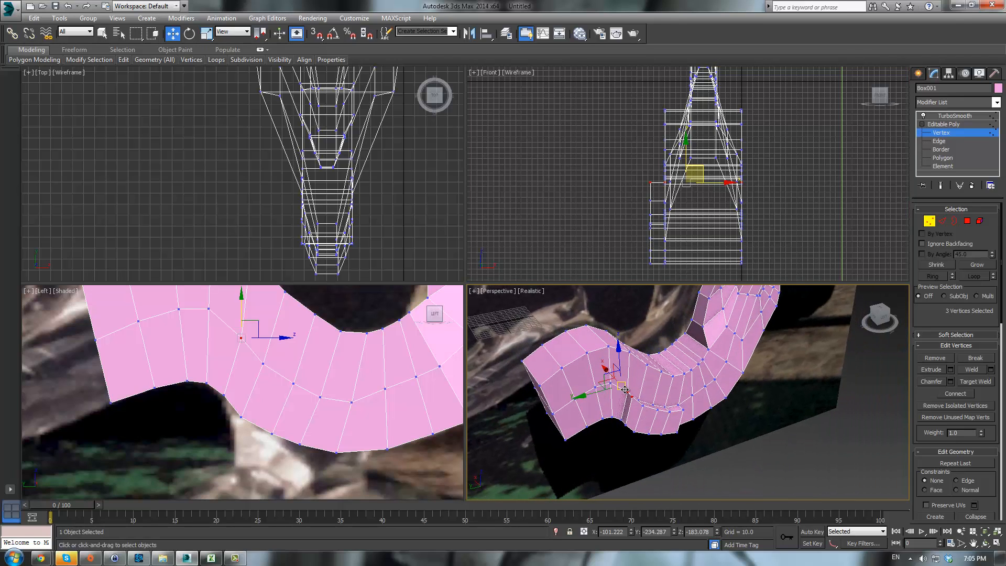
click(631, 398)
scroll(681, 421, up, 5)
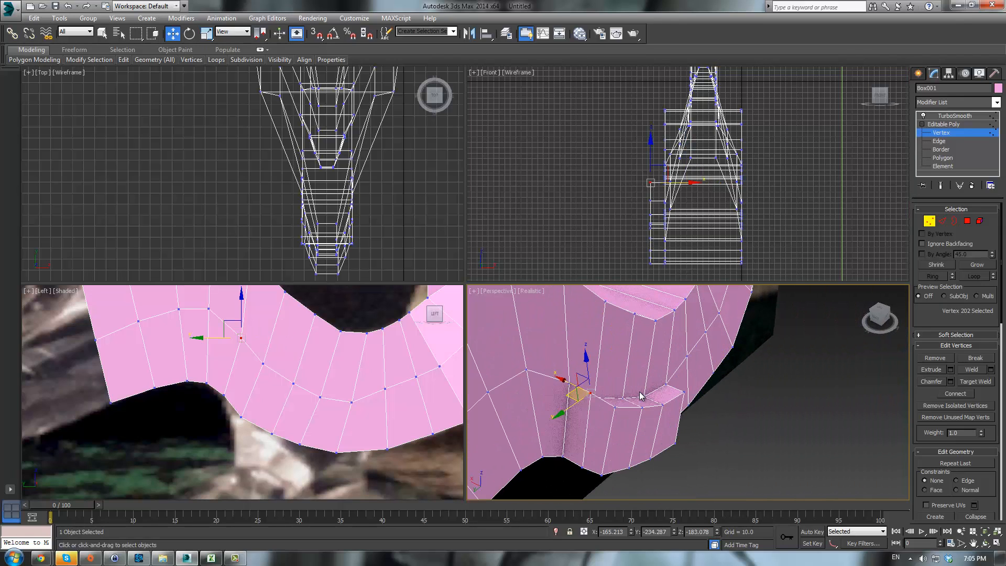
drag(578, 379, 573, 406)
middle_click(273, 350)
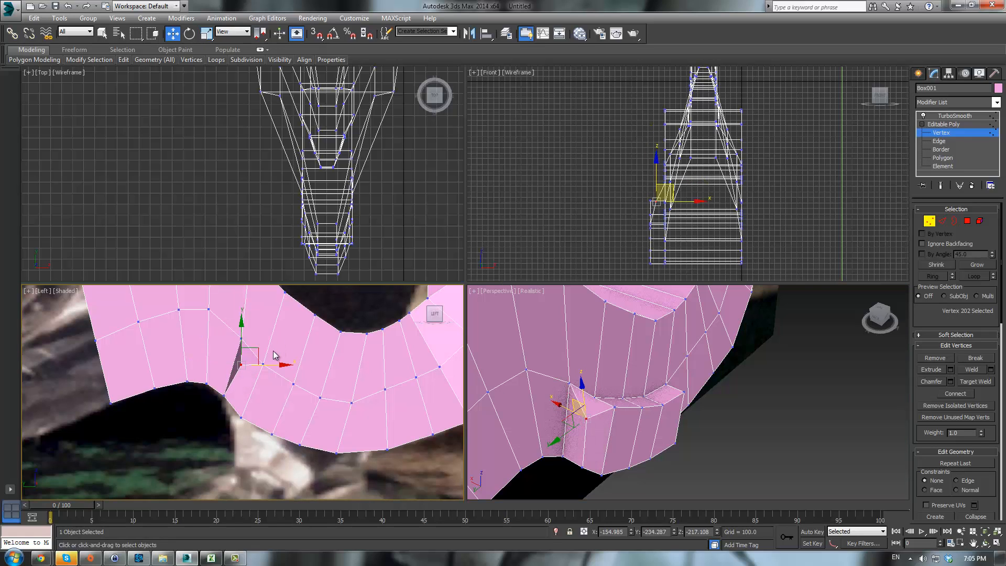
key(ctrl+z)
drag(258, 322, 248, 355)
key(ctrl+z)
- Move the five vertices along the leg base's lower edge downward in the side view
alt+middle_drag(586, 435, 662, 414)
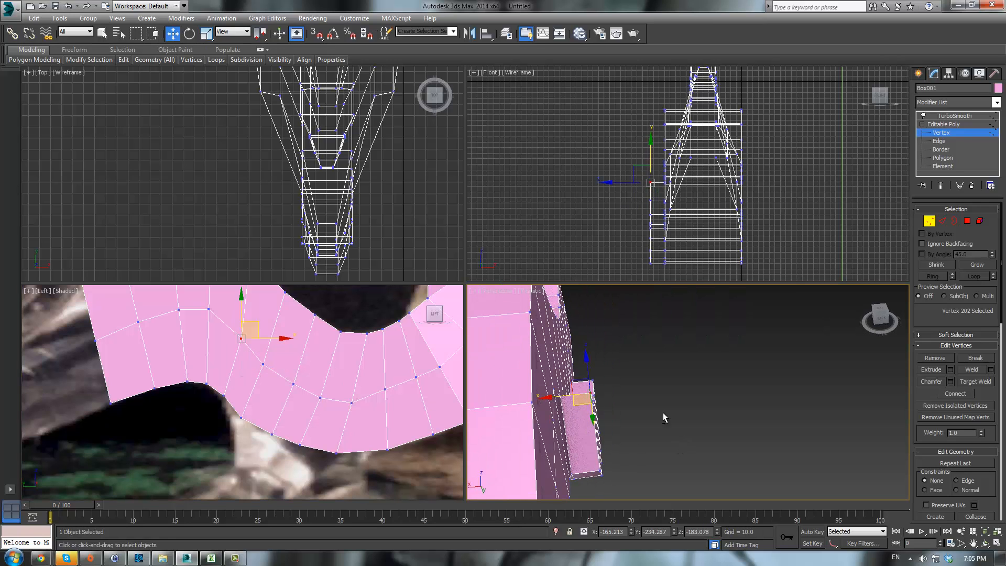
drag(584, 404, 584, 405)
middle_click(325, 360)
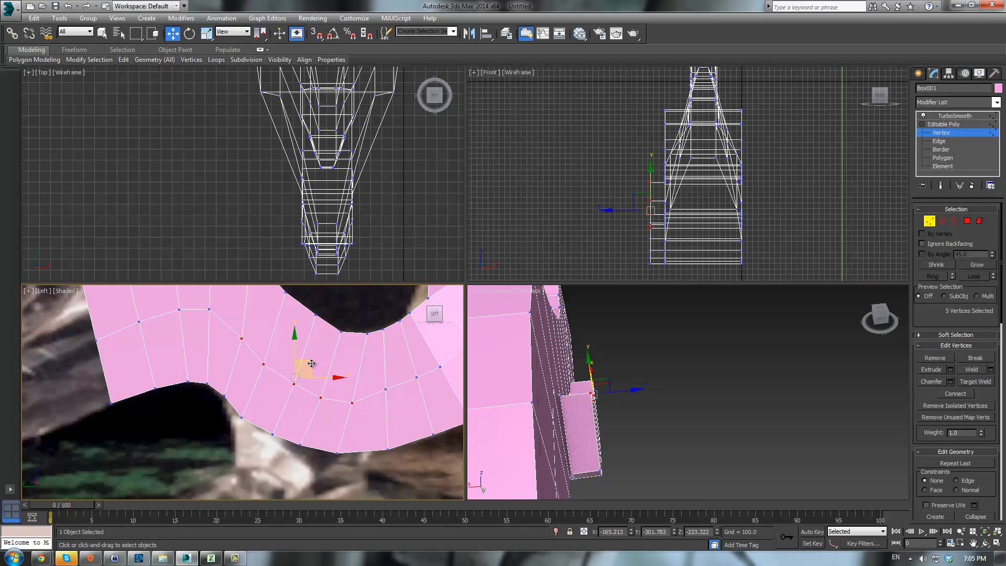
drag(310, 361, 304, 389)
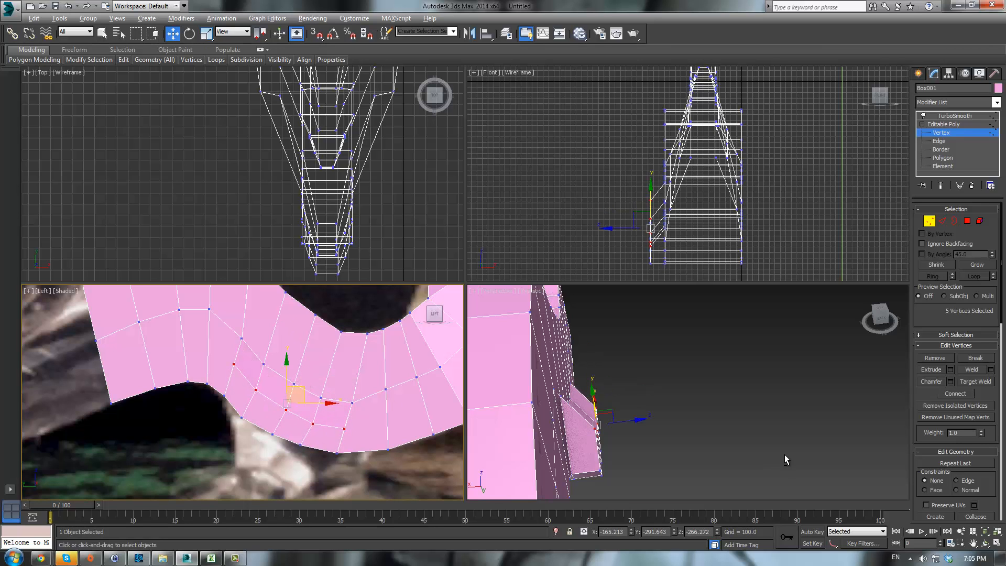
- Reposition the corner vertices at the front and back of the leg base
alt+middle_drag(784, 454, 695, 422)
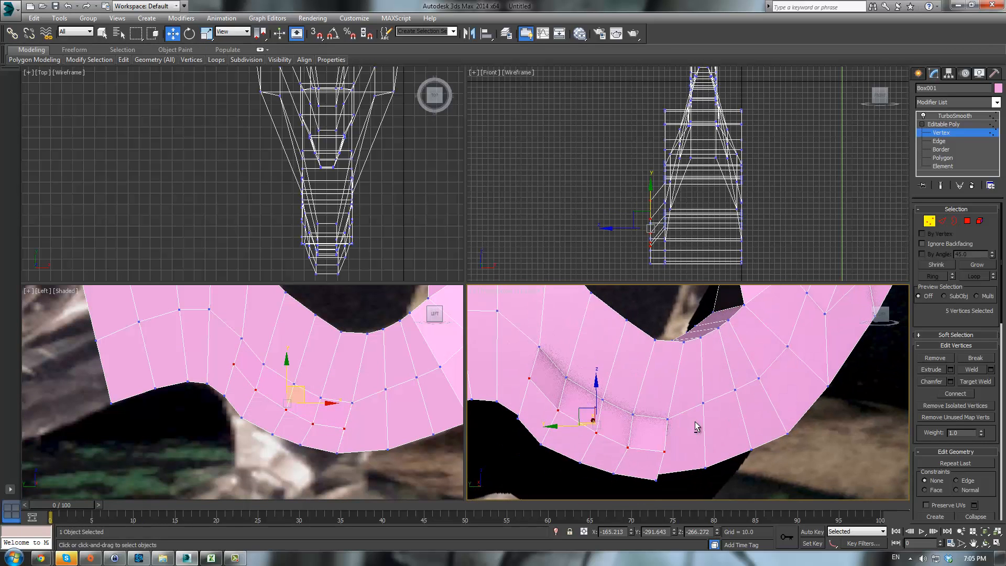
click(529, 377)
drag(516, 372, 518, 376)
alt+middle_drag(636, 419, 676, 426)
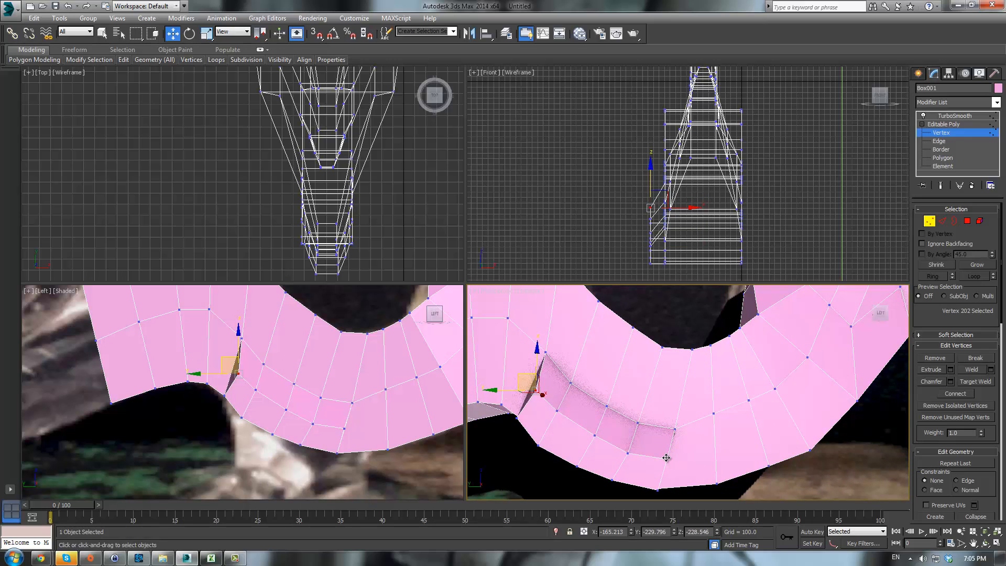
click(665, 458)
drag(656, 449, 642, 450)
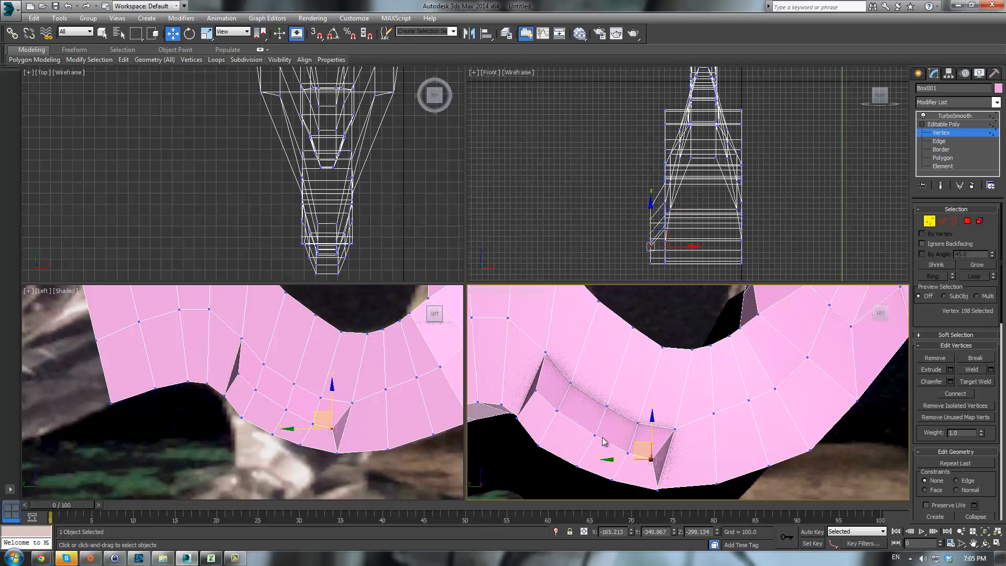
- Move the middle vertex on the leg's underside upward to round the leg base
click(559, 412)
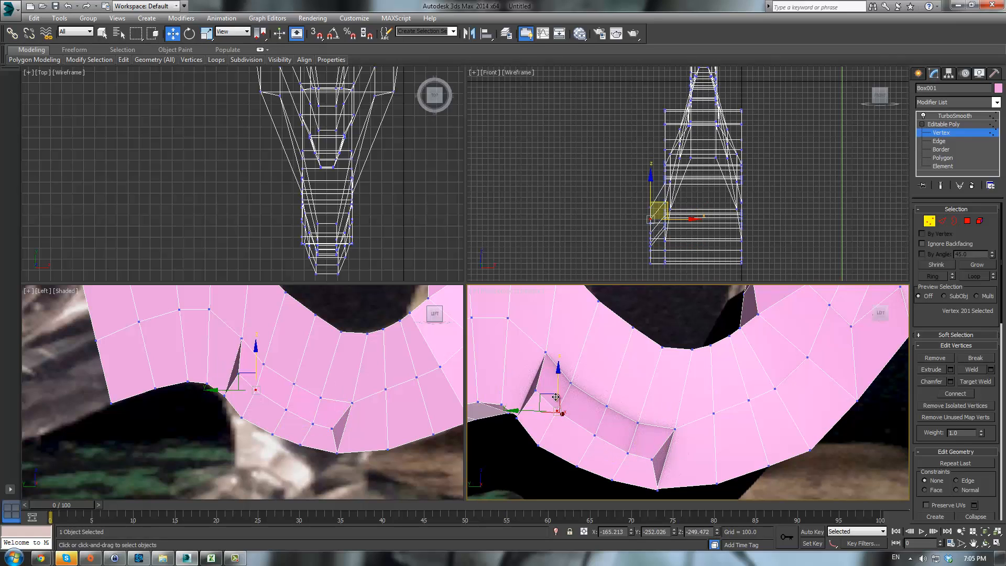
click(627, 452)
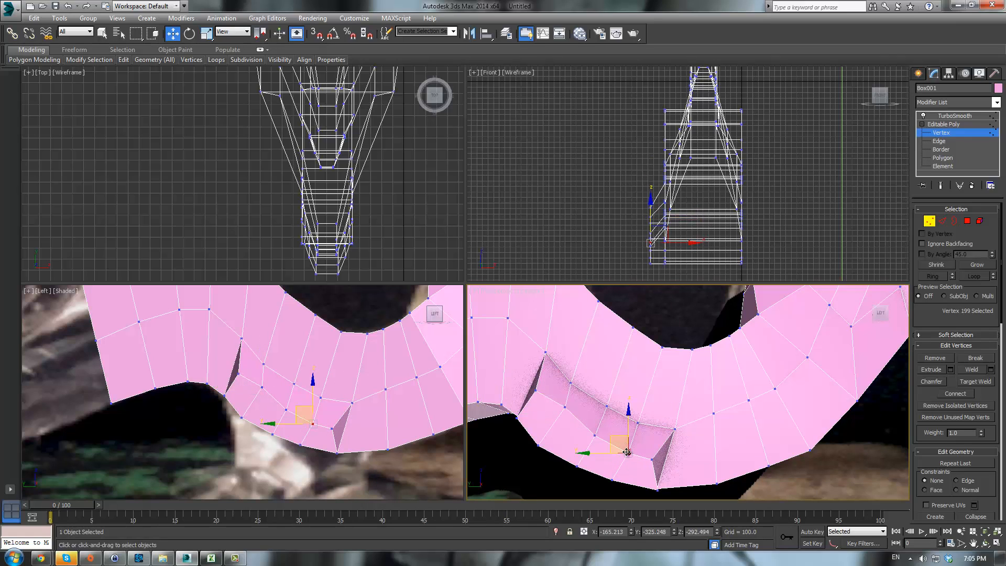
click(594, 434)
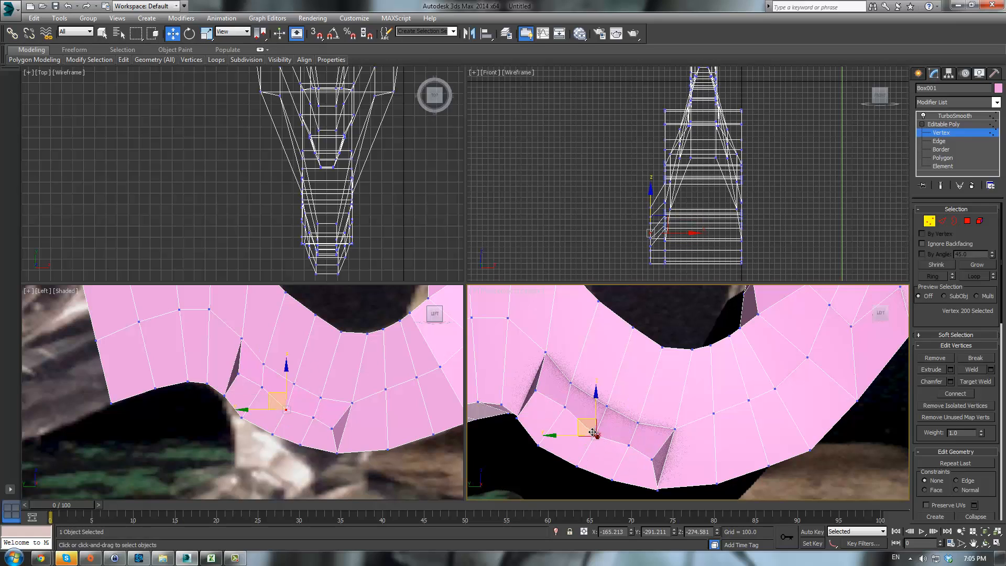
drag(590, 421, 587, 399)
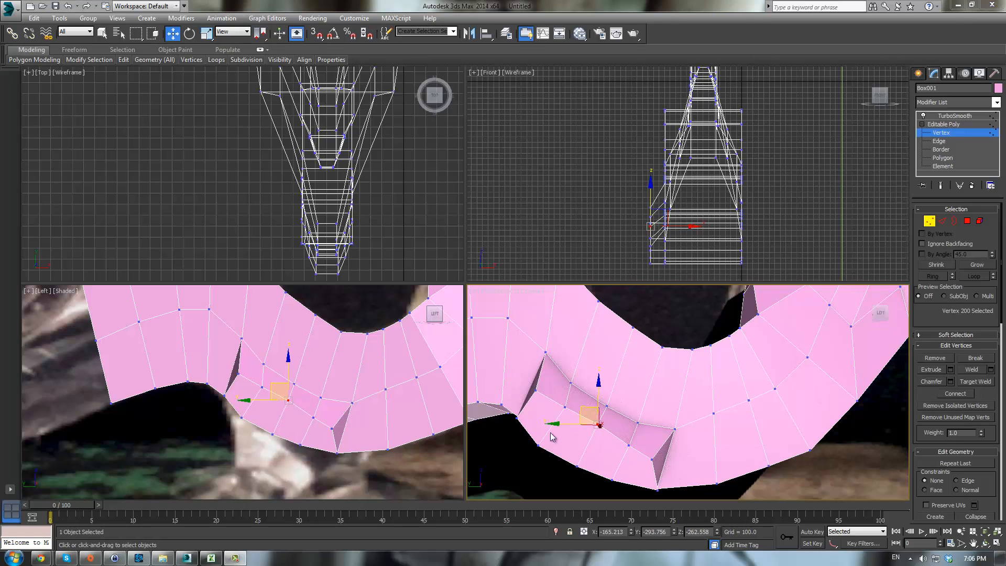
middle_drag(627, 419, 630, 413)
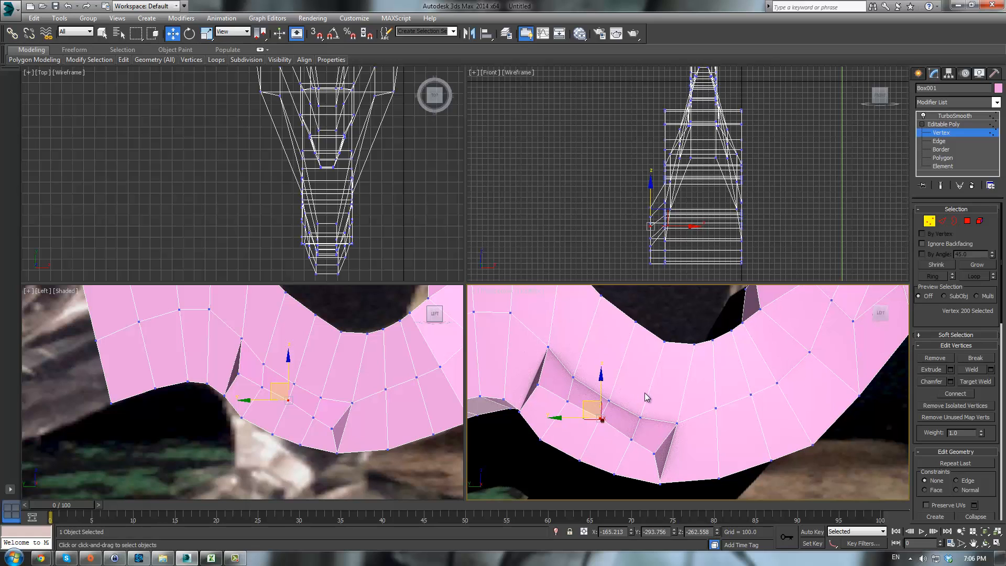
- Select five vertices on the leg's outer side and move them sideways to shape the leg
middle_drag(651, 389, 693, 398)
alt+middle_drag(663, 365, 716, 362)
click(612, 403)
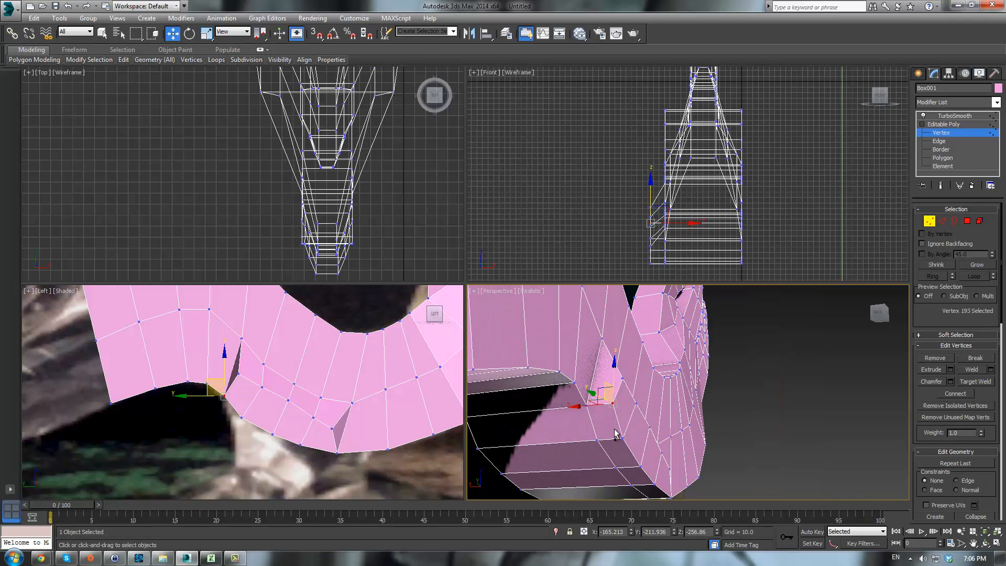
ctrl+click(621, 437)
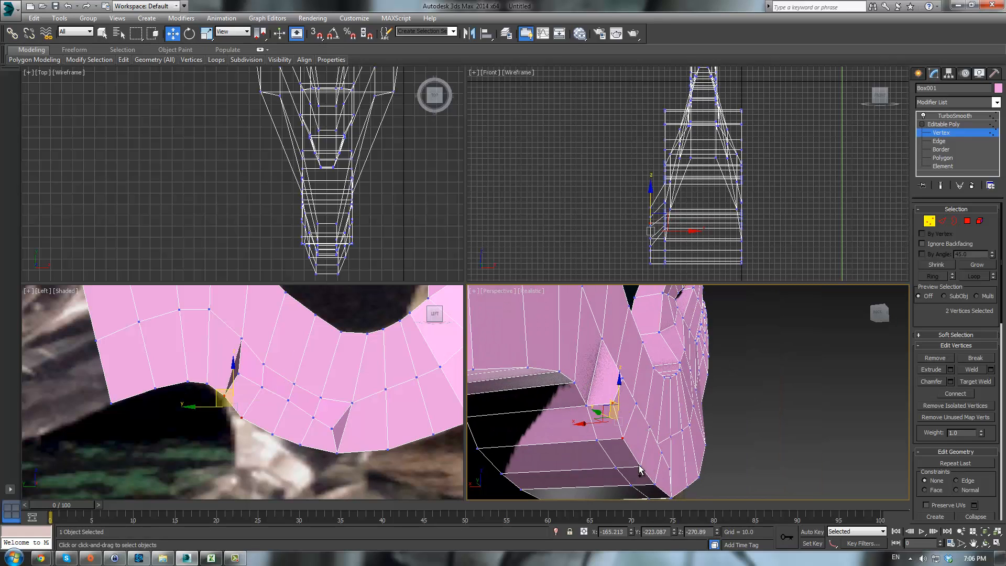
ctrl+click(640, 467)
ctrl+click(652, 485)
middle_drag(690, 438, 679, 412)
ctrl+click(662, 474)
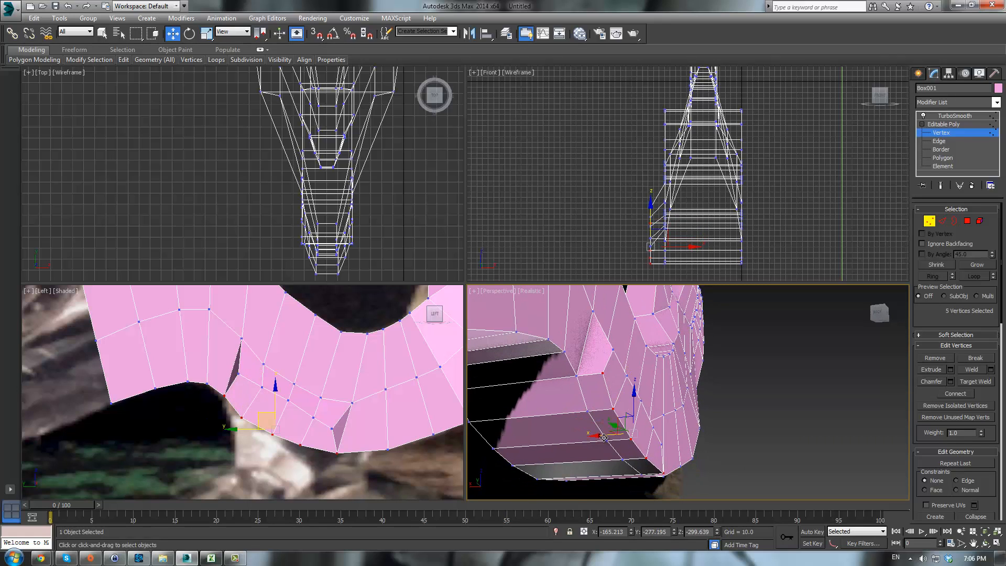
drag(608, 430, 582, 427)
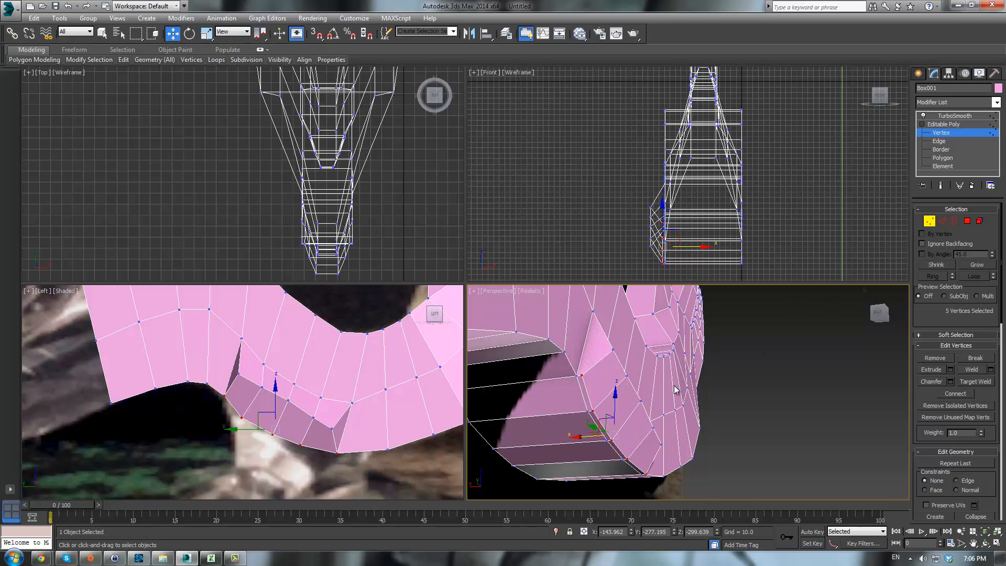
- Select five vertices along the leg's side and move them upward
middle_drag(676, 389, 622, 376)
click(608, 361)
ctrl+click(637, 418)
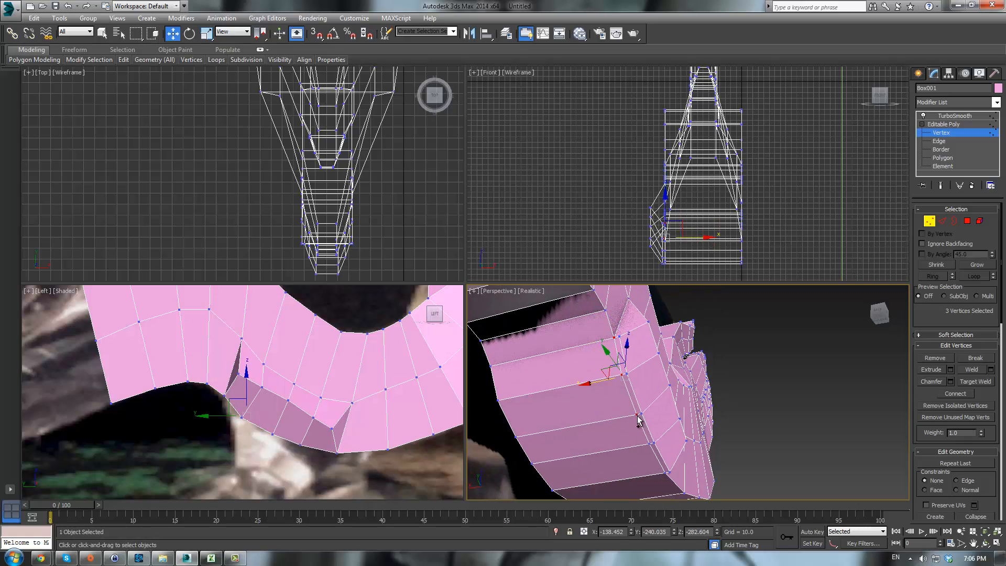
ctrl+click(649, 443)
ctrl+click(665, 472)
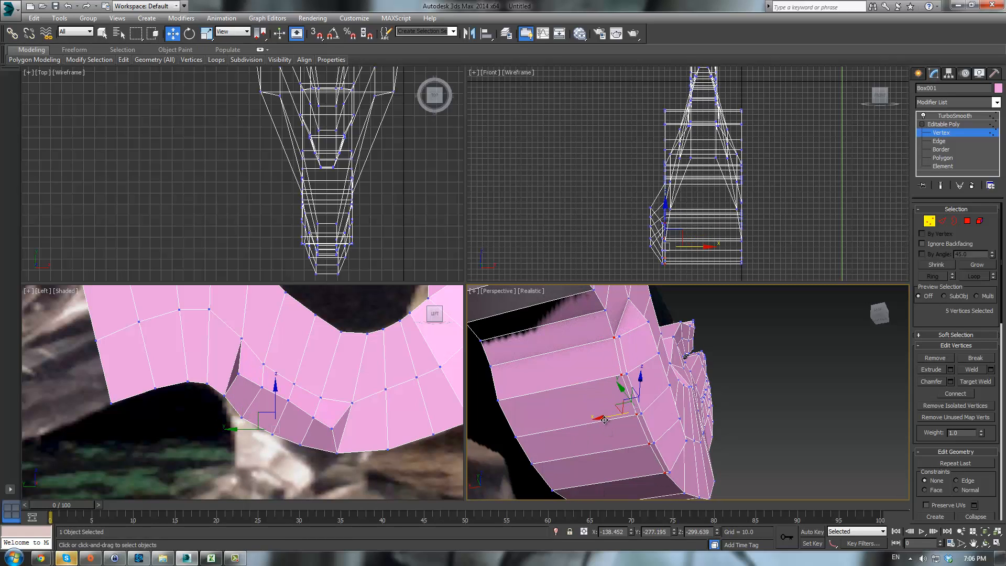
drag(604, 420, 612, 336)
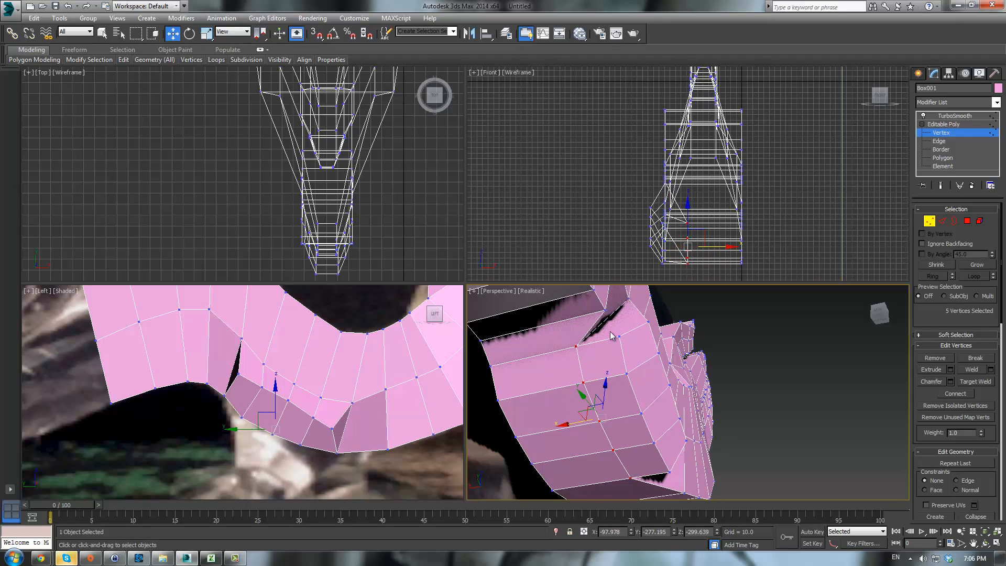
- At polygon level, select eight polygons on the leg's bottom and extrude them downward
click(604, 310)
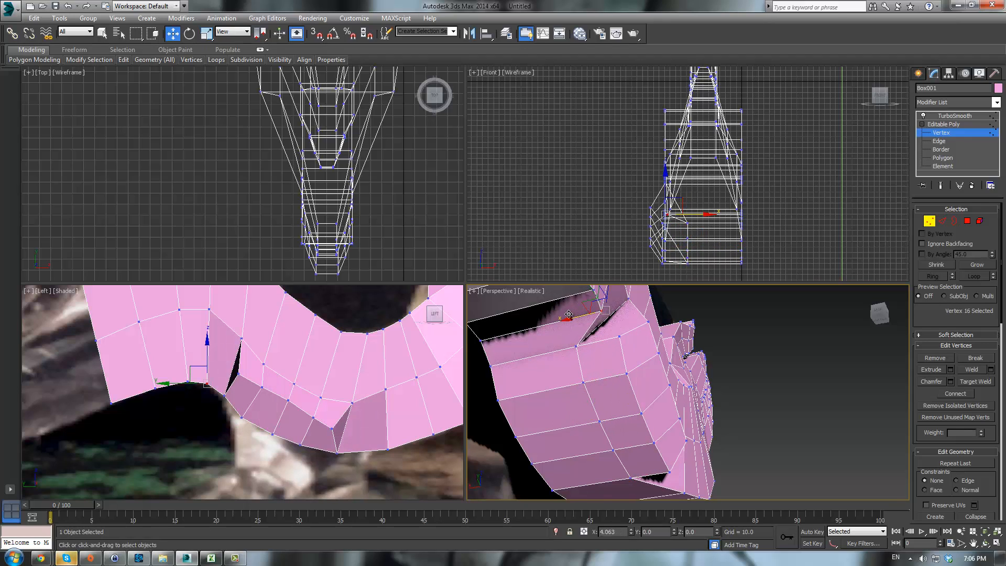
drag(575, 316, 561, 317)
alt+middle_drag(562, 317, 658, 368)
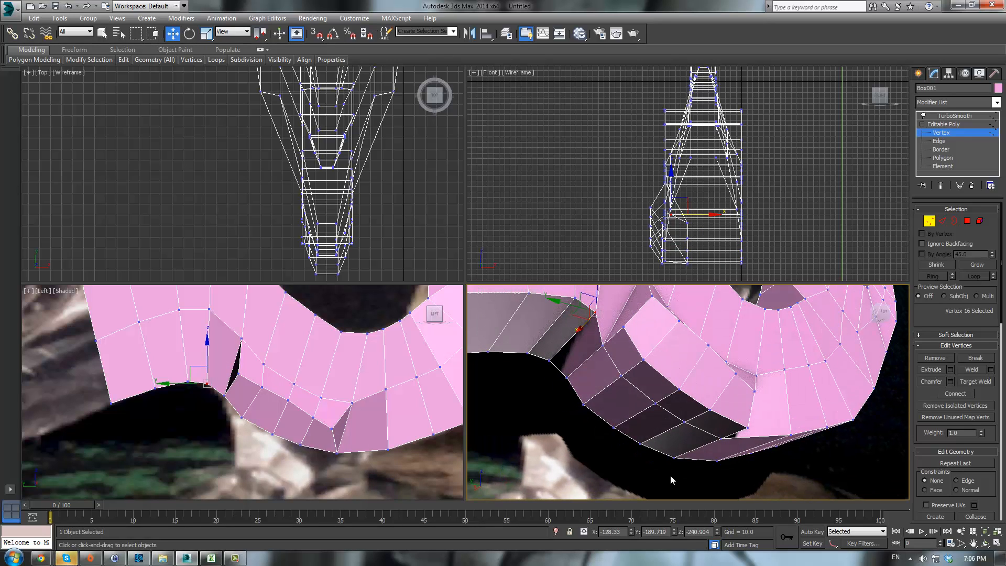
click(967, 221)
ctrl+click(621, 350)
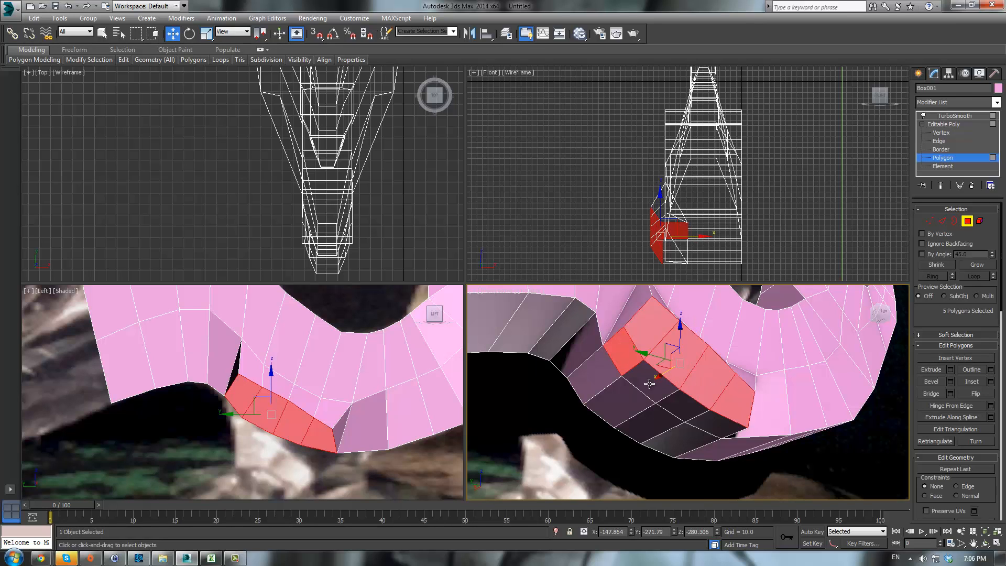
ctrl+click(645, 377)
ctrl+click(681, 406)
ctrl+click(717, 424)
click(935, 370)
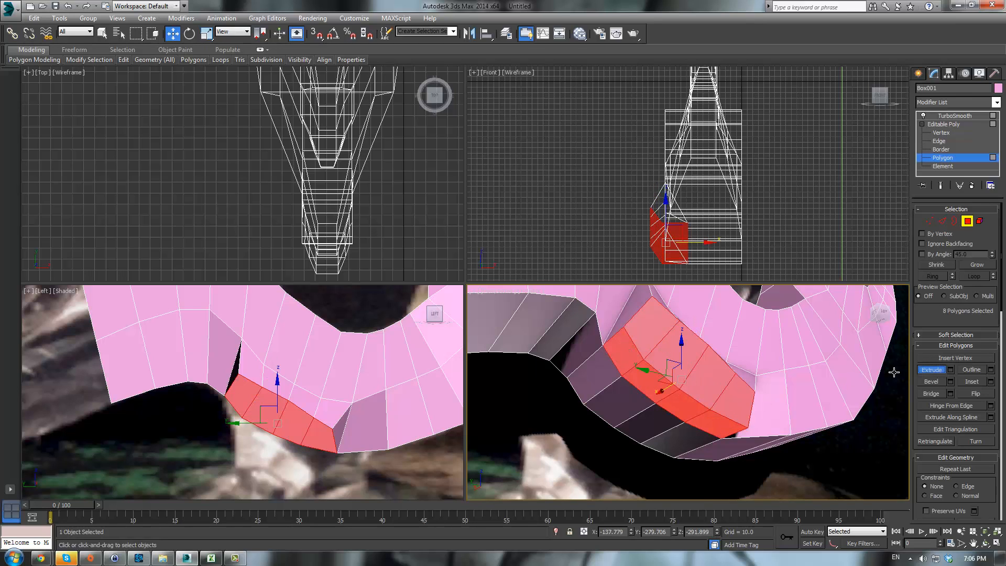
drag(695, 384, 703, 321)
- Scale the extruded leg polygons down to taper the leg
alt+middle_drag(704, 321, 661, 346)
middle_drag(318, 431, 346, 386)
scroll(338, 378, up, 3)
key(r)
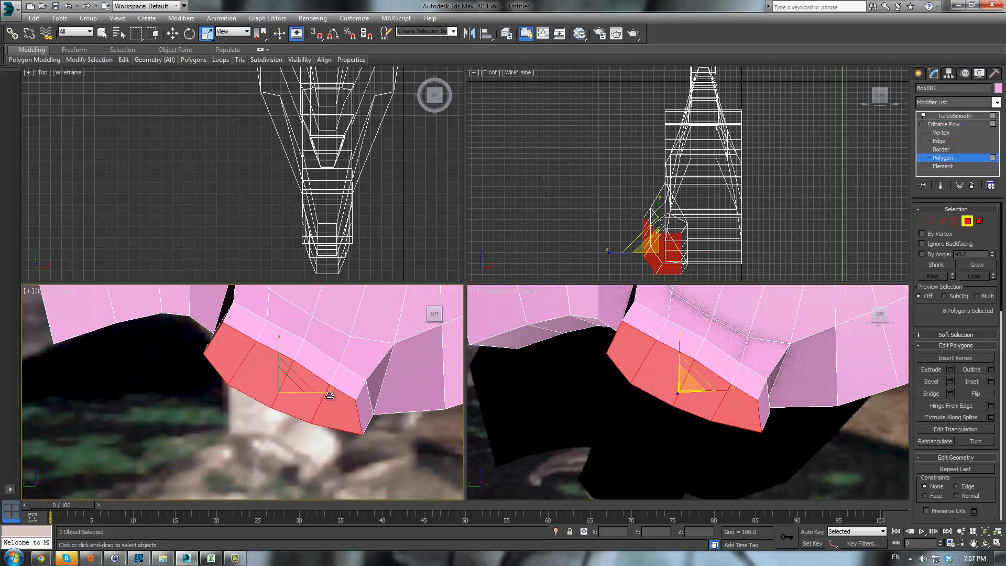
drag(328, 393, 295, 384)
key(w)
- At vertex level, move vertices at the leg's front tip in the side view
click(929, 221)
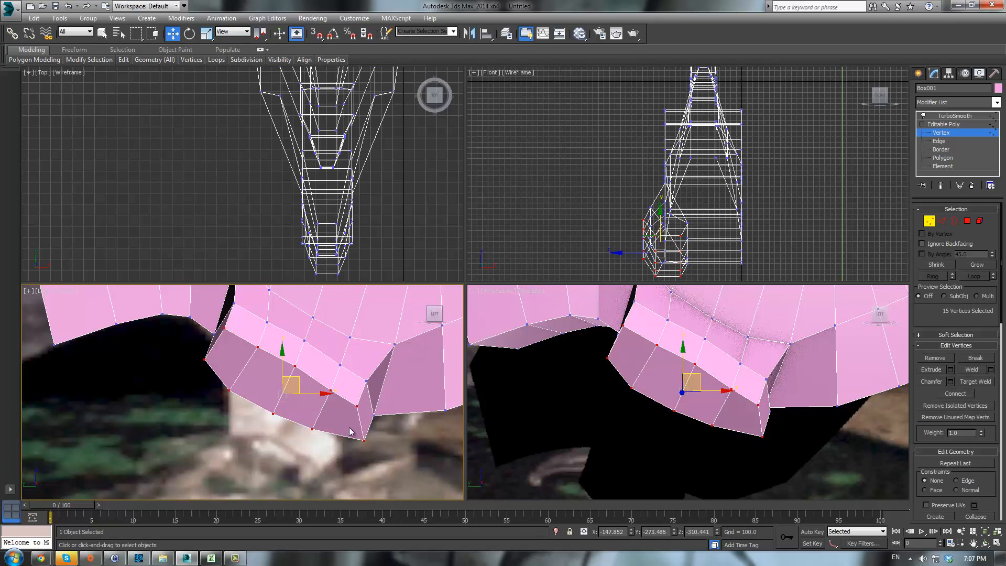
click(357, 406)
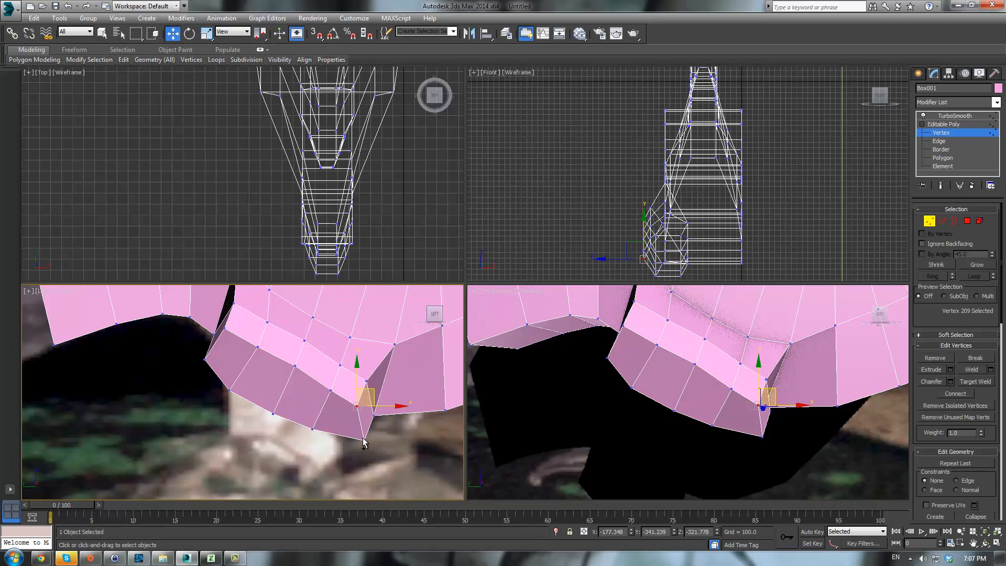
drag(366, 392, 355, 385)
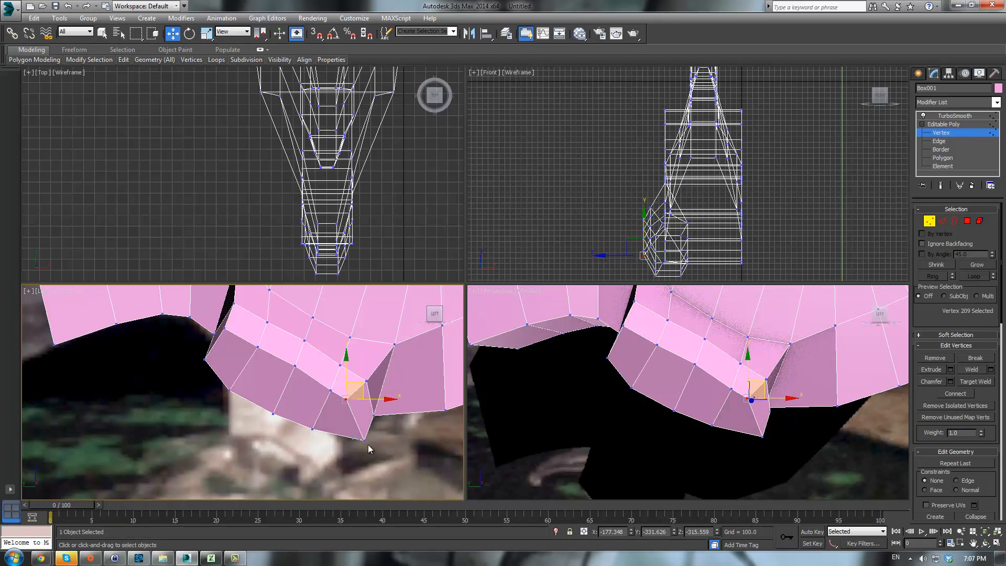
click(364, 439)
drag(378, 427, 359, 419)
- Reshape vertices along the back edge of the leg extrusion in the side view
click(224, 328)
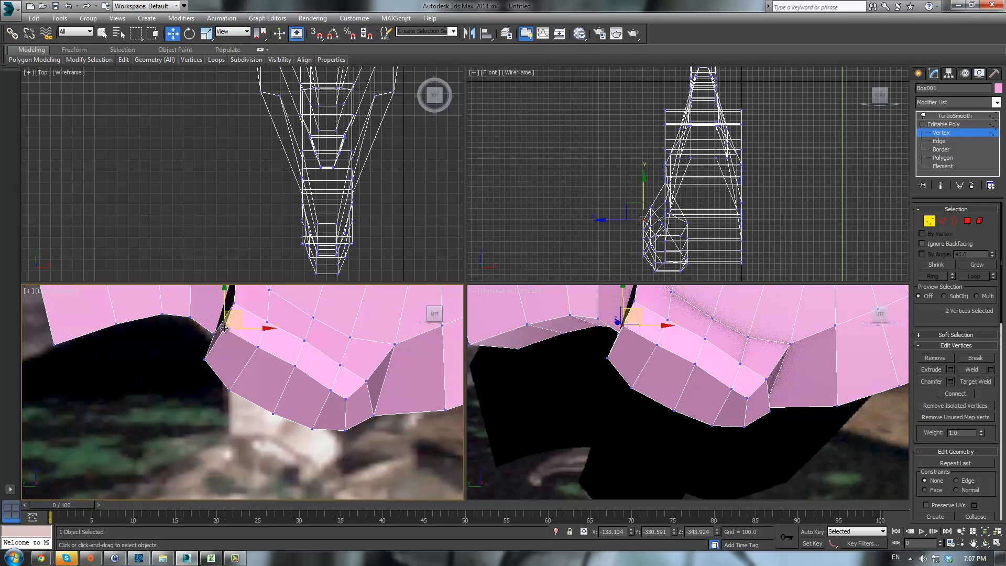
drag(240, 314, 309, 373)
click(206, 358)
click(230, 391)
click(273, 414)
alt+middle_drag(746, 411, 838, 394)
- Move a vertex on the leg's inner top edge to close the gap with the body
click(613, 334)
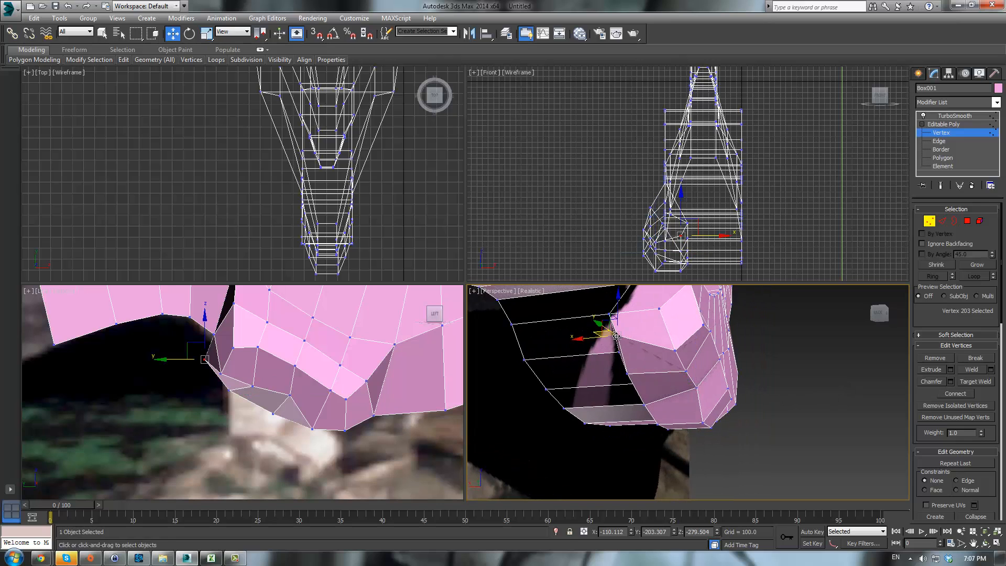
alt+middle_drag(613, 335, 707, 334)
key(shift+z)
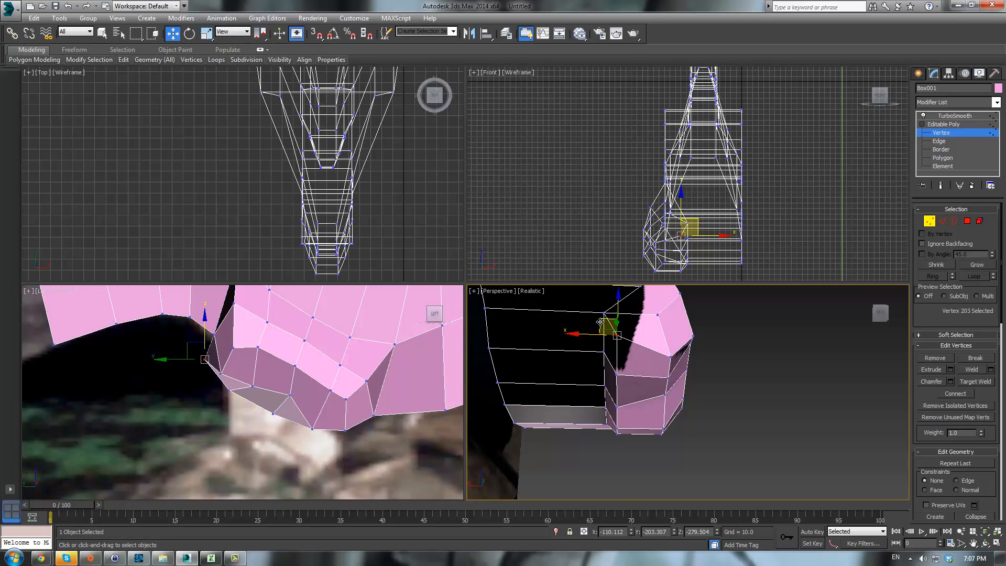
drag(613, 334, 613, 334)
alt+middle_drag(613, 334, 637, 326)
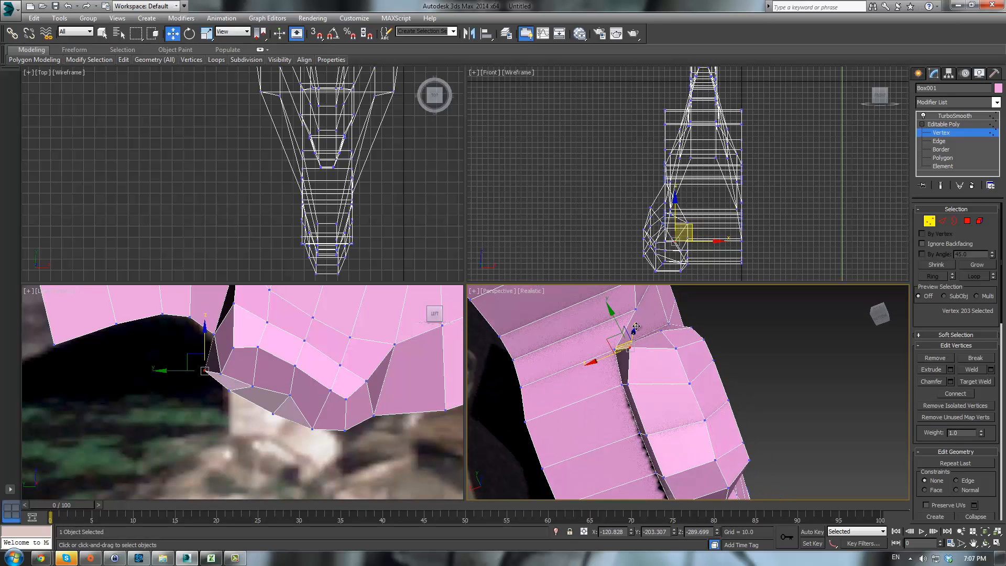
- Move vertices along the seam between the leg and the body in the perspective view
drag(608, 337, 626, 379)
click(628, 385)
middle_drag(658, 415, 631, 372)
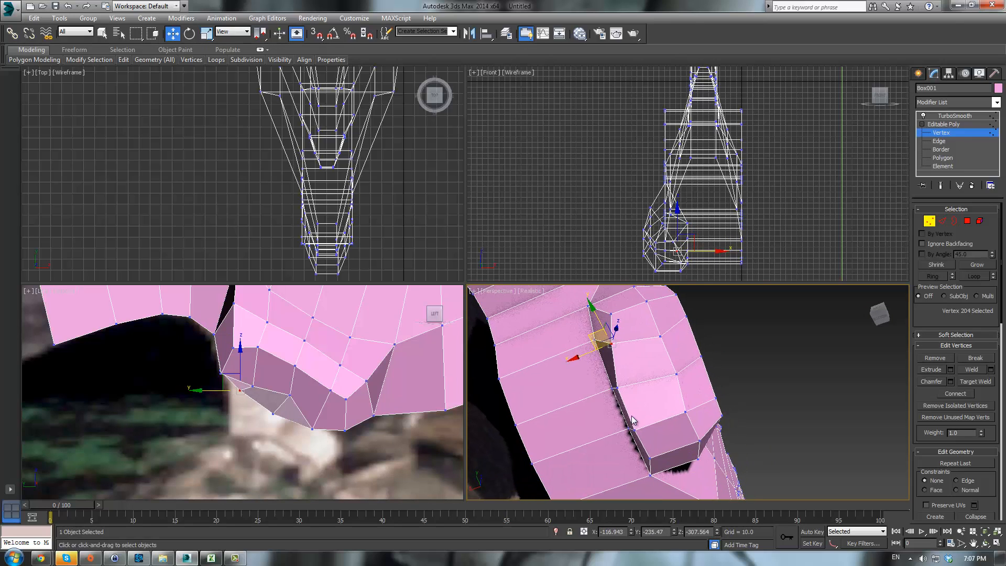
click(632, 428)
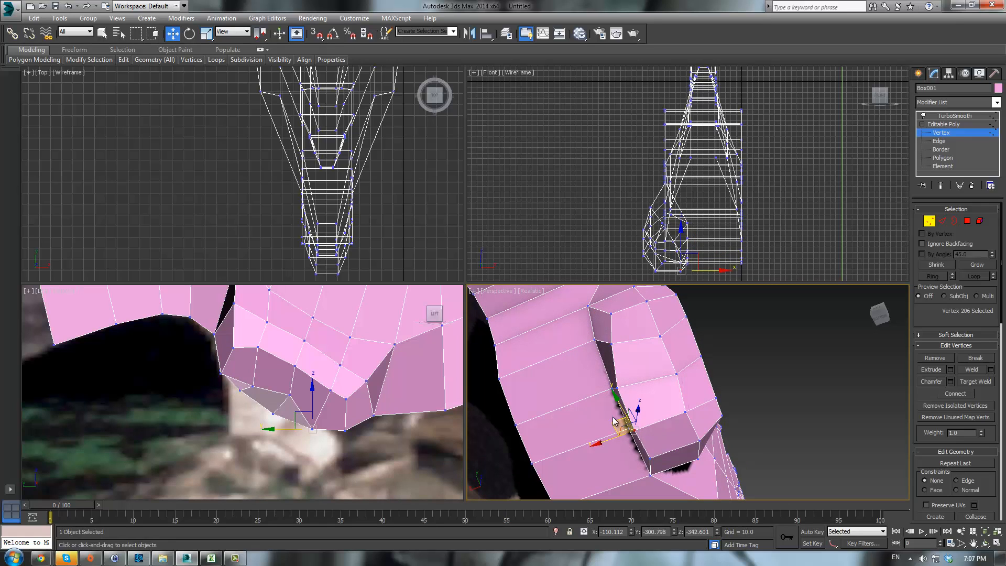
click(639, 429)
click(634, 430)
drag(618, 417, 625, 408)
- Move vertices on the leg's inner underside to close the gap with the body
alt+middle_drag(664, 457, 678, 346)
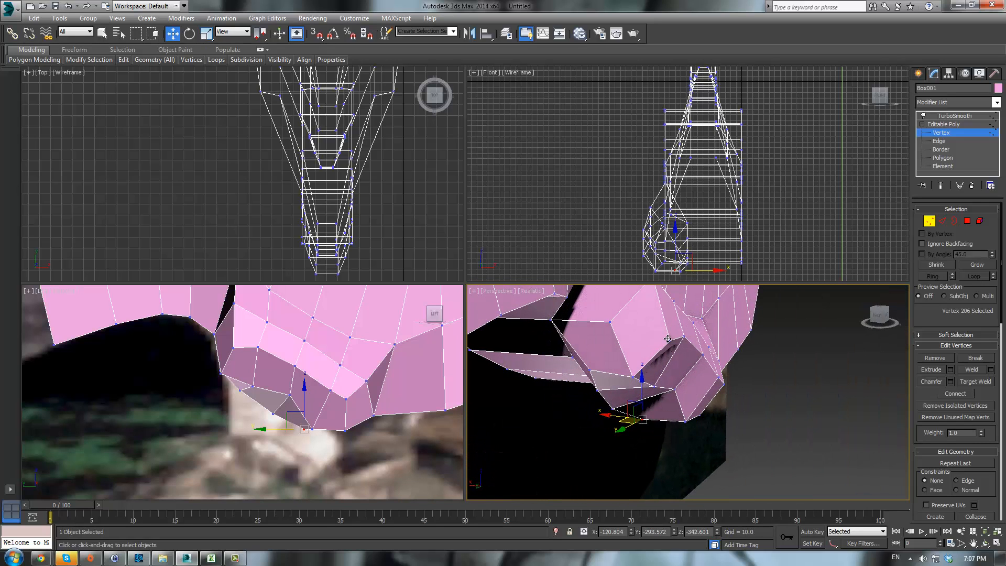
click(682, 339)
ctrl+click(682, 337)
drag(678, 313, 704, 353)
click(702, 356)
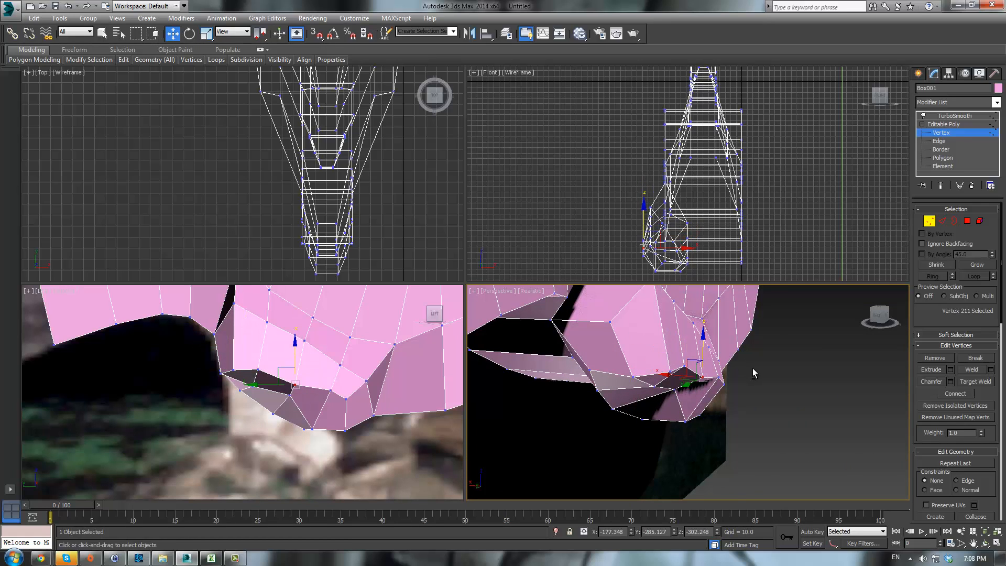
- Reshape vertices on the underside of the leg where it joins the belly
alt+middle_drag(752, 368, 678, 368)
click(747, 384)
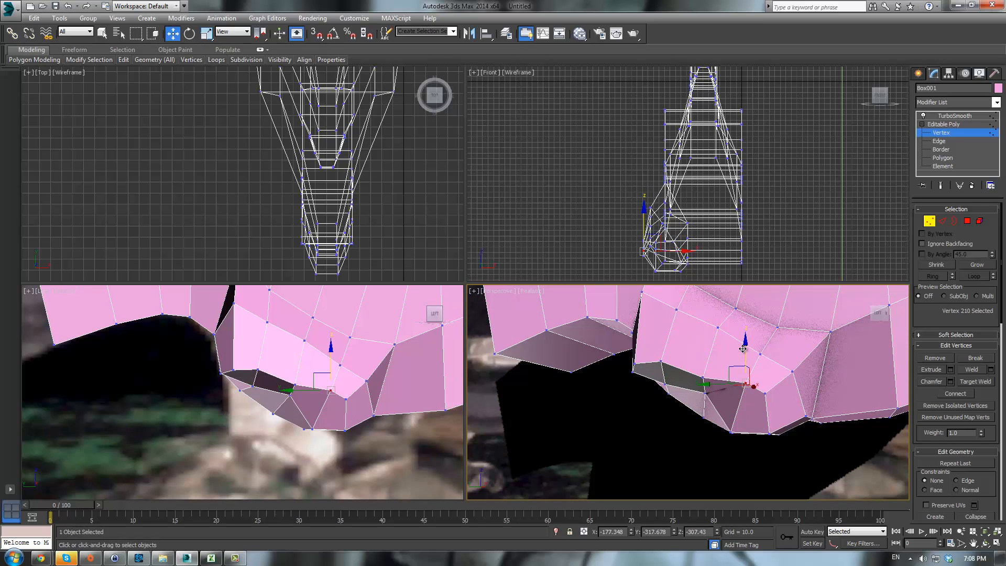
drag(742, 349, 722, 377)
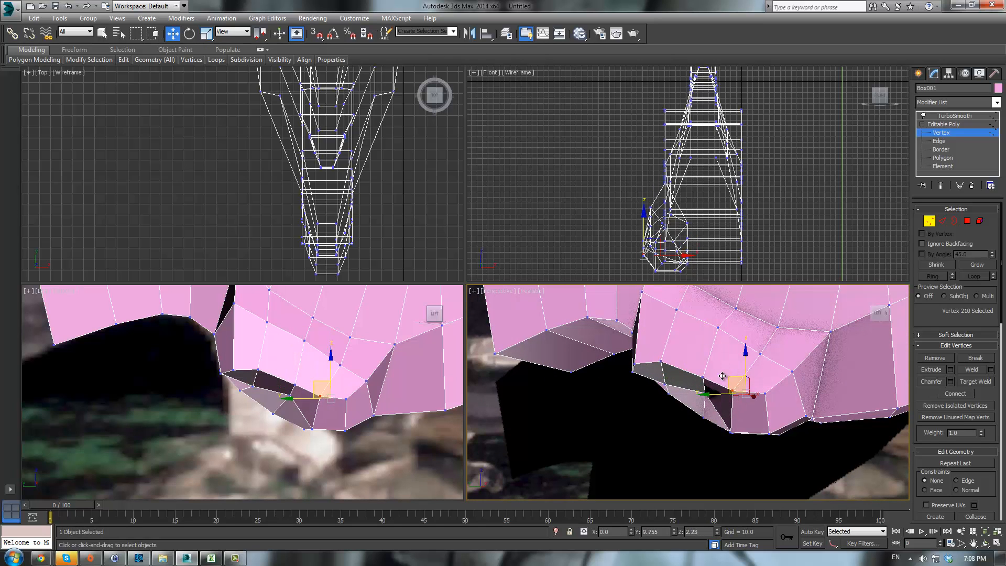
alt+middle_drag(737, 397, 817, 410)
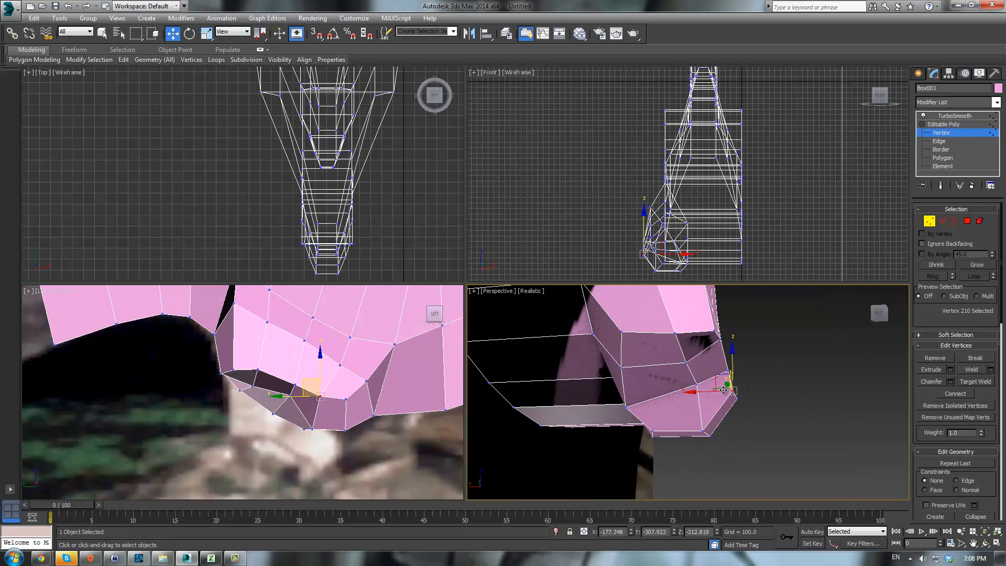
click(684, 365)
drag(653, 365, 643, 366)
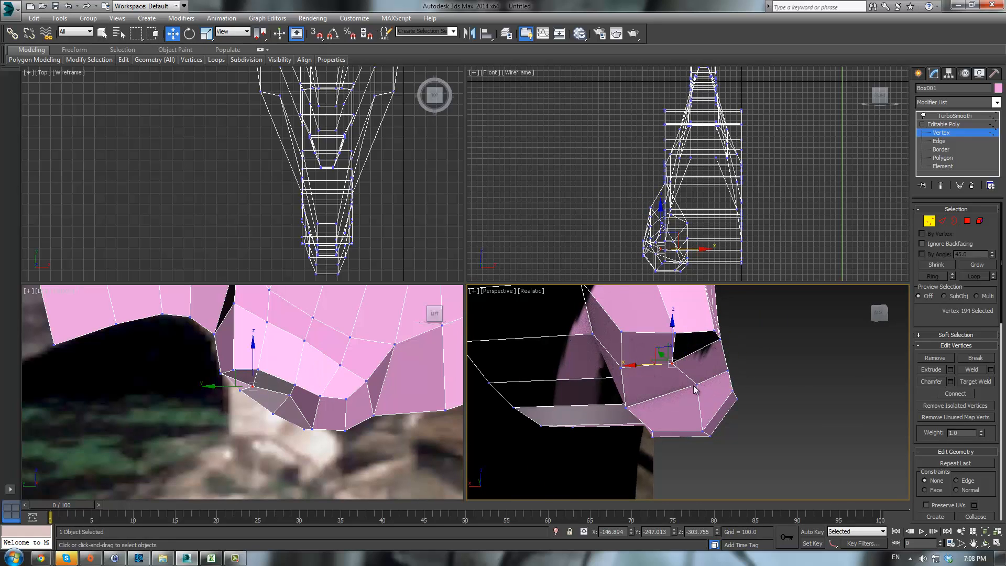
click(696, 383)
drag(695, 384, 670, 383)
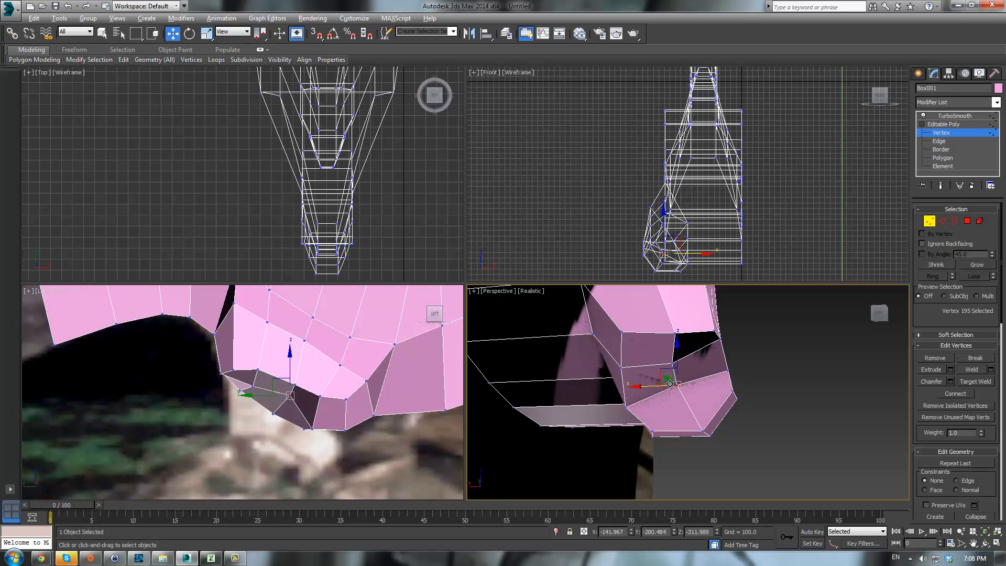
- Adjust the remaining vertices along the leg's bottom edge to even out its shape
alt+middle_drag(670, 384, 677, 342)
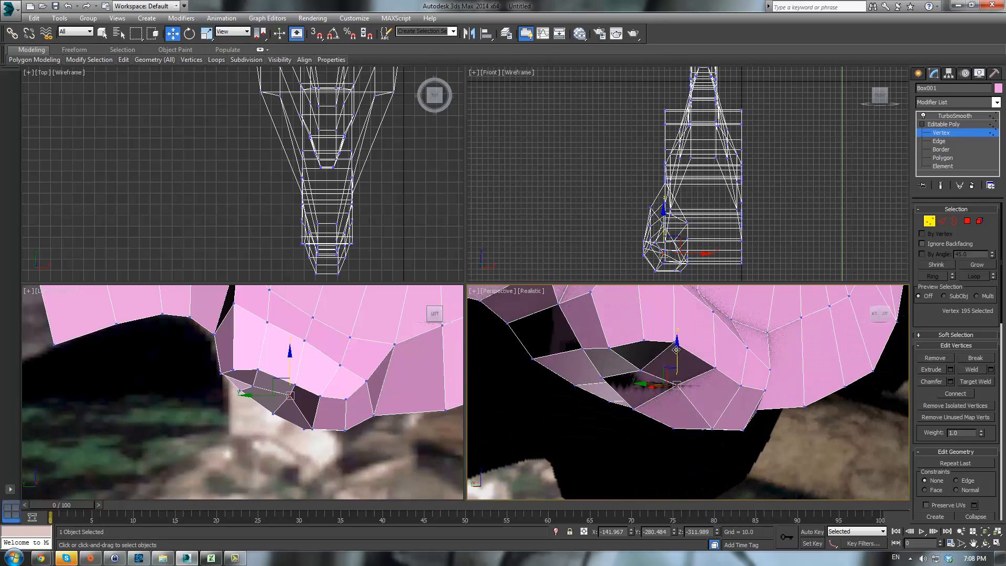
drag(676, 349, 637, 352)
click(640, 371)
alt+middle_drag(717, 340, 646, 350)
click(643, 357)
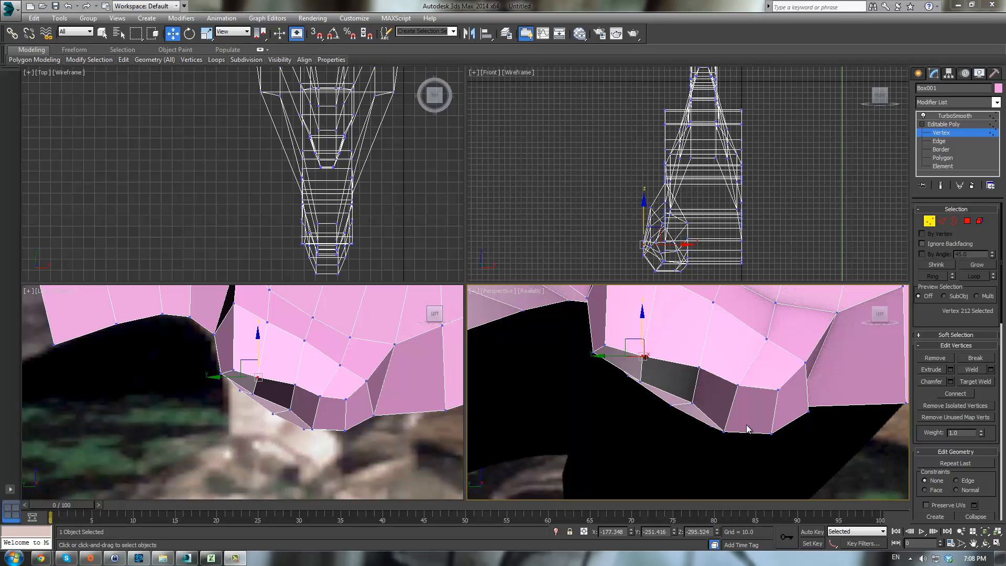
middle_drag(748, 429, 728, 397)
scroll(318, 381, down, 2)
alt+middle_drag(645, 411, 838, 361)
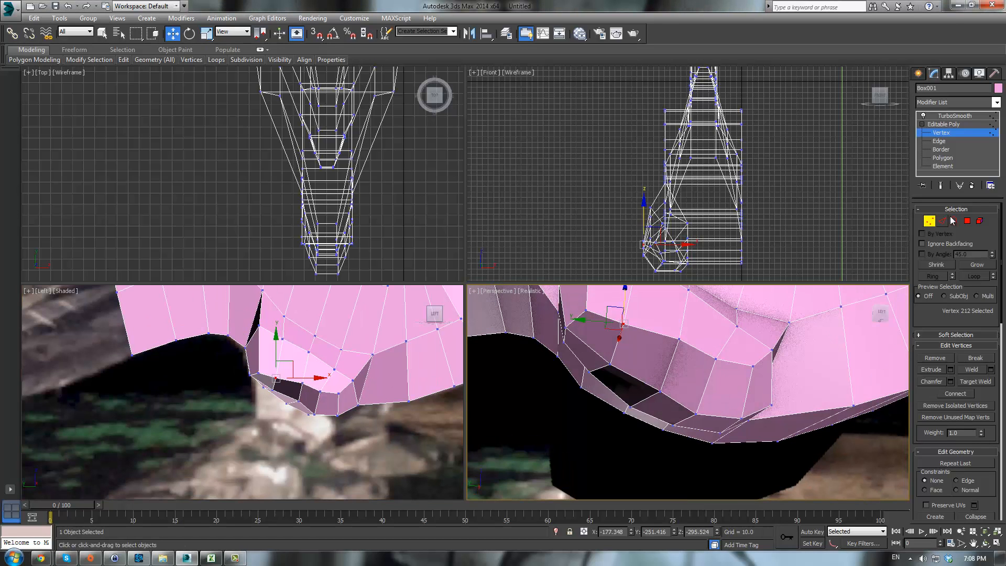
- At polygon level, select four polygons on the leg's inner face and move them outward slightly
click(965, 223)
alt+middle_drag(645, 361, 797, 314)
scroll(798, 316, up, 3)
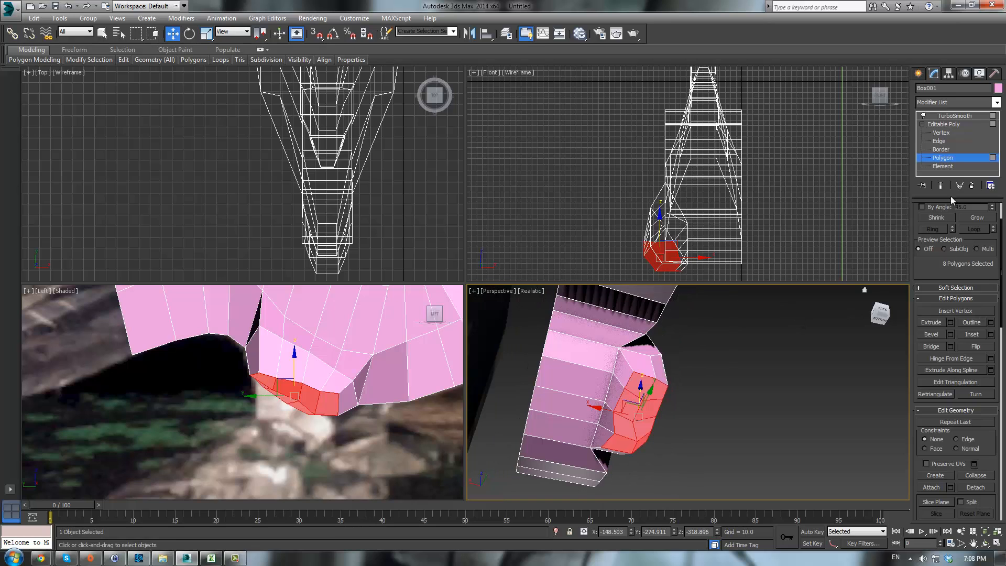
click(627, 366)
ctrl+click(617, 388)
ctrl+click(608, 411)
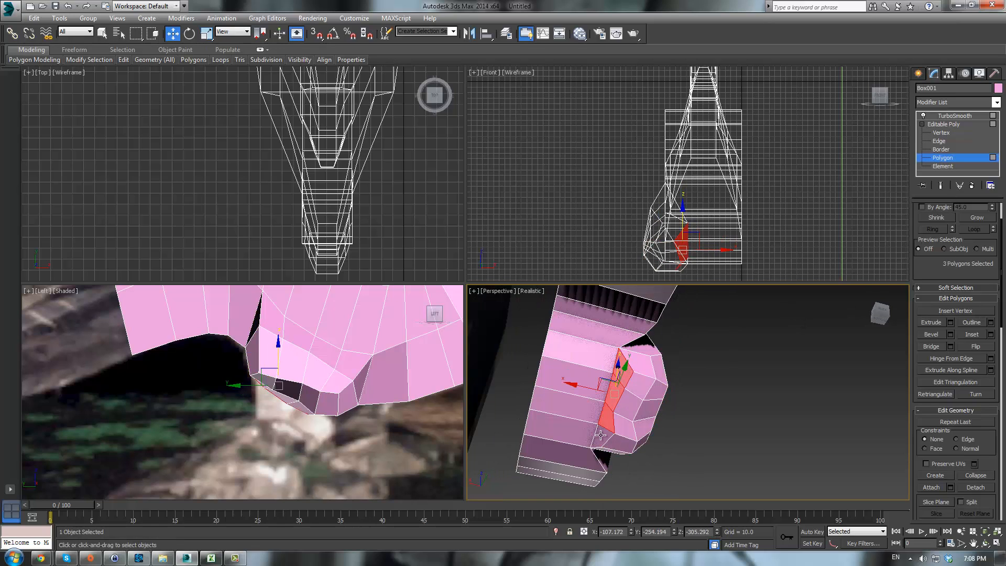
ctrl+click(602, 435)
drag(581, 400, 571, 397)
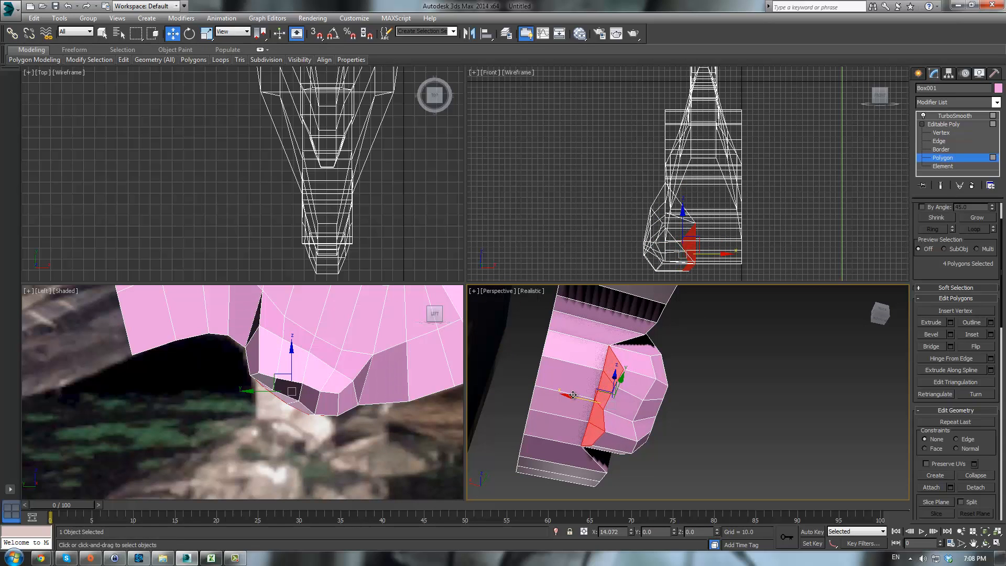
alt+middle_drag(571, 397, 559, 400)
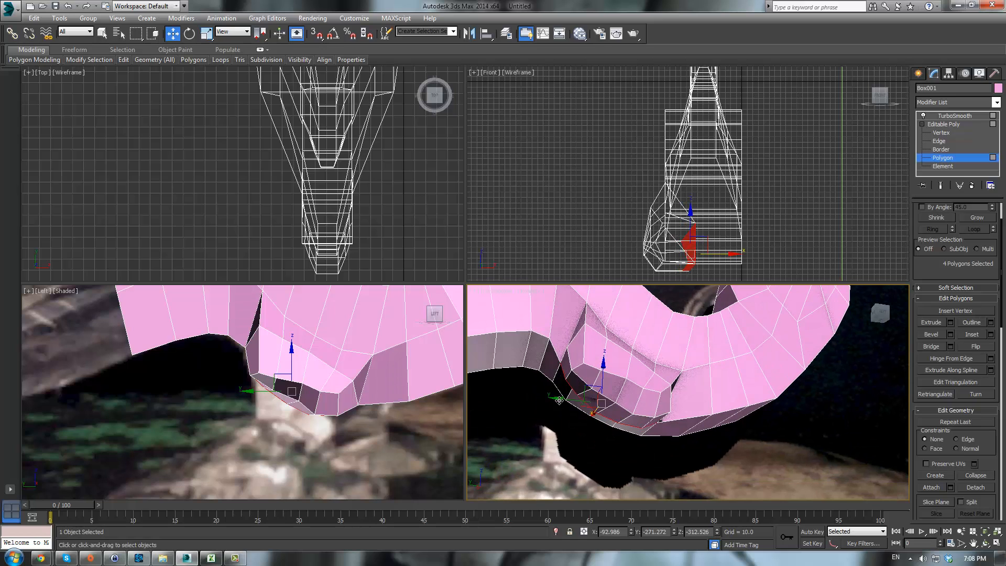
- Inspect the smoothed leg from several angles in a maximized perspective view
click(949, 125)
click(952, 116)
click(753, 457)
alt+middle_drag(751, 420, 704, 421)
click(602, 347)
scroll(616, 356, down, 4)
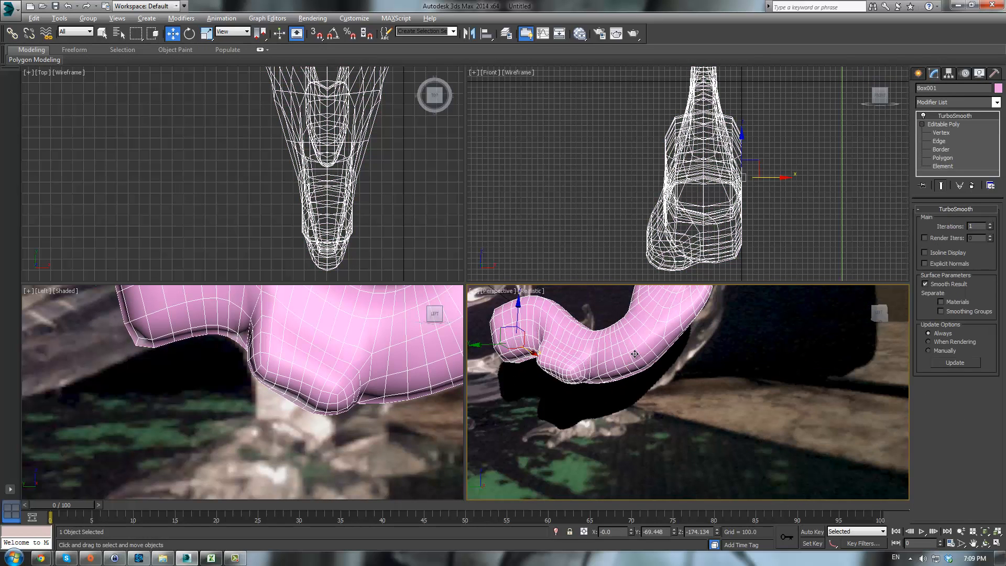
key(alt+w)
alt+middle_drag(532, 352, 517, 318)
click(936, 126)
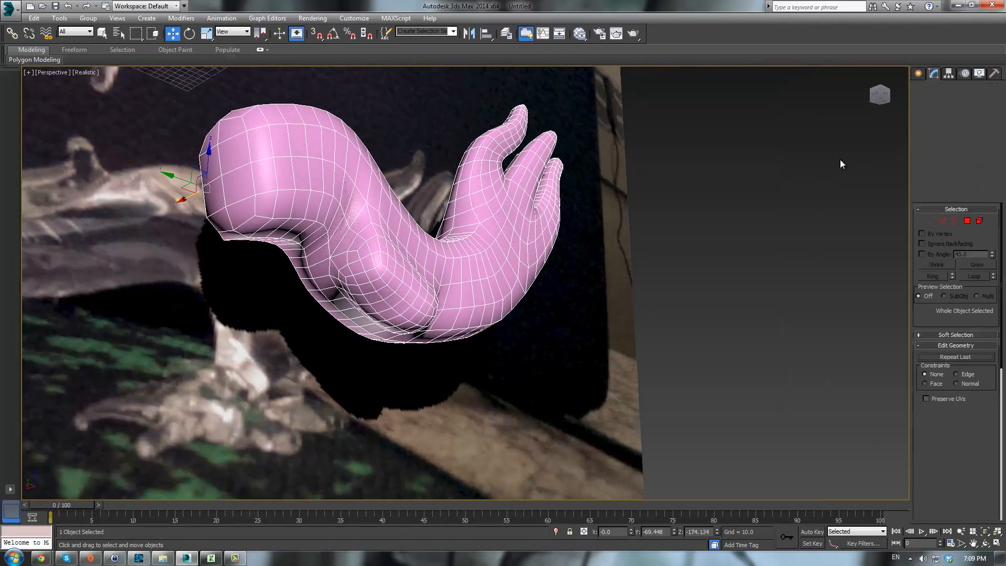
middle_drag(627, 275, 638, 272)
scroll(650, 271, up, 3)
scroll(575, 265, down, 3)
middle_drag(548, 286, 656, 210)
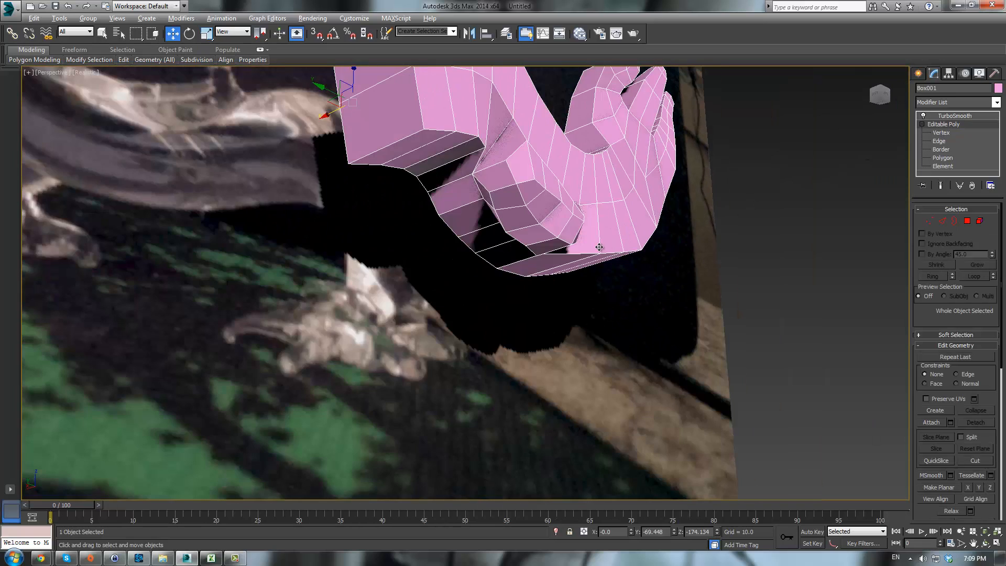
- At polygon level, select the ten polygons forming the bottom of the leg
key(alt+w)
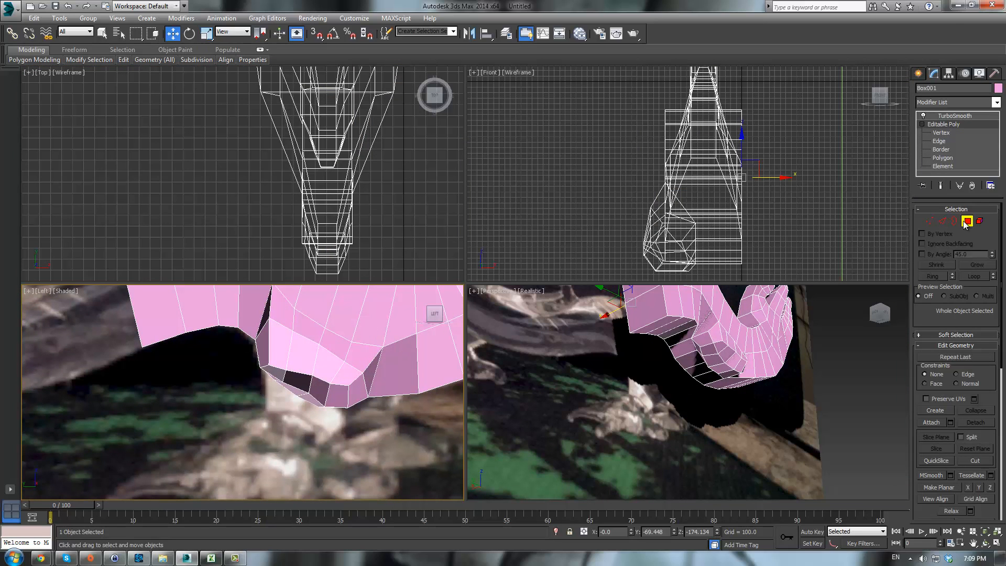
click(966, 221)
alt+middle_drag(675, 367, 698, 349)
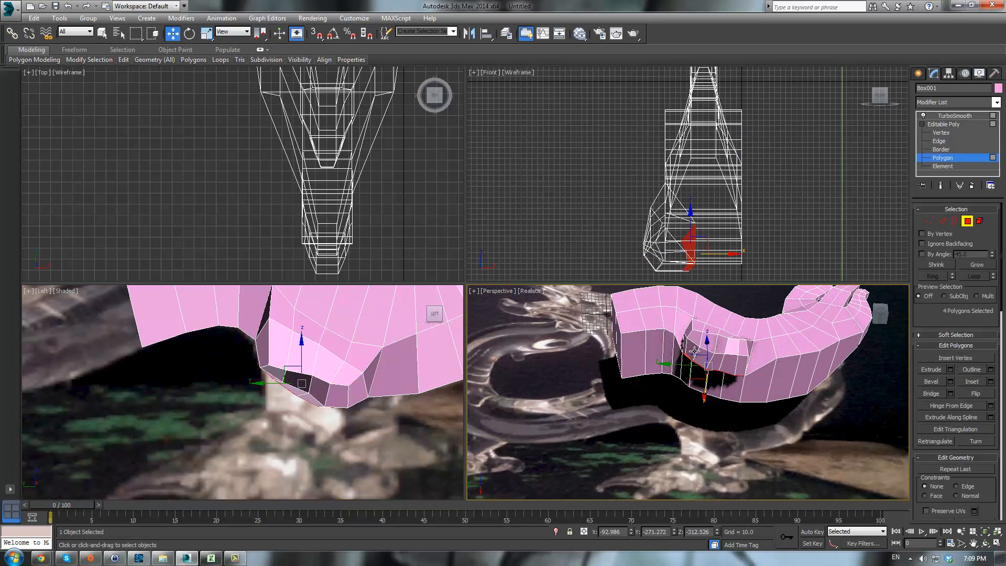
key(q)
click(691, 351)
ctrl+click(696, 336)
ctrl+click(722, 342)
ctrl+click(700, 358)
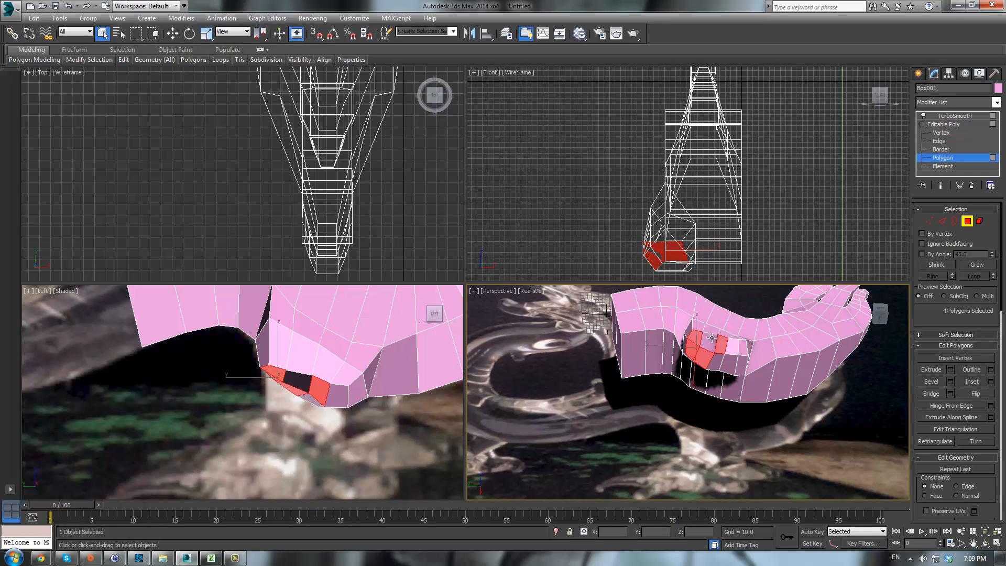
ctrl+click(710, 341)
ctrl+click(715, 360)
ctrl+click(733, 348)
ctrl+click(732, 367)
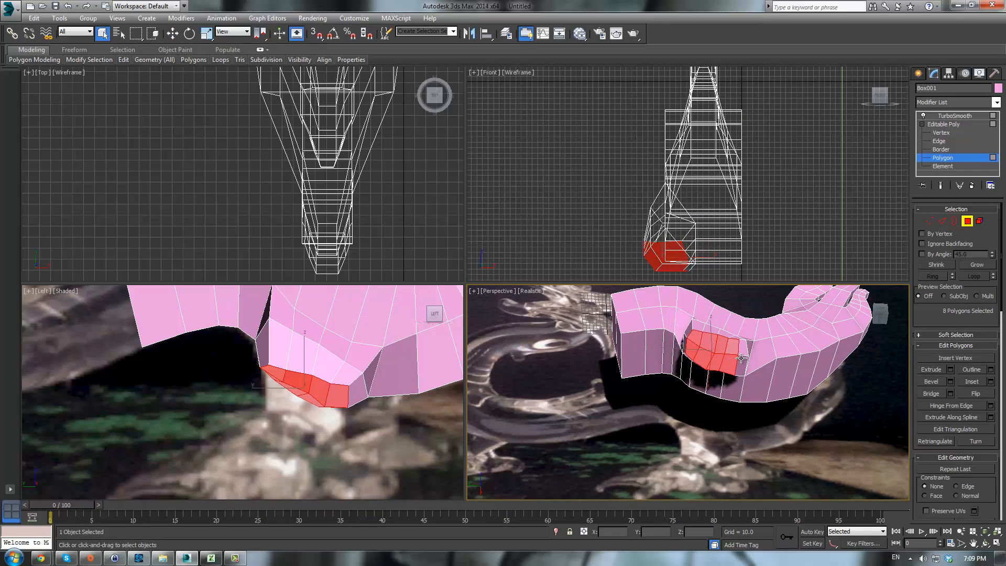
ctrl+click(741, 365)
ctrl+click(743, 351)
scroll(372, 398, down, 2)
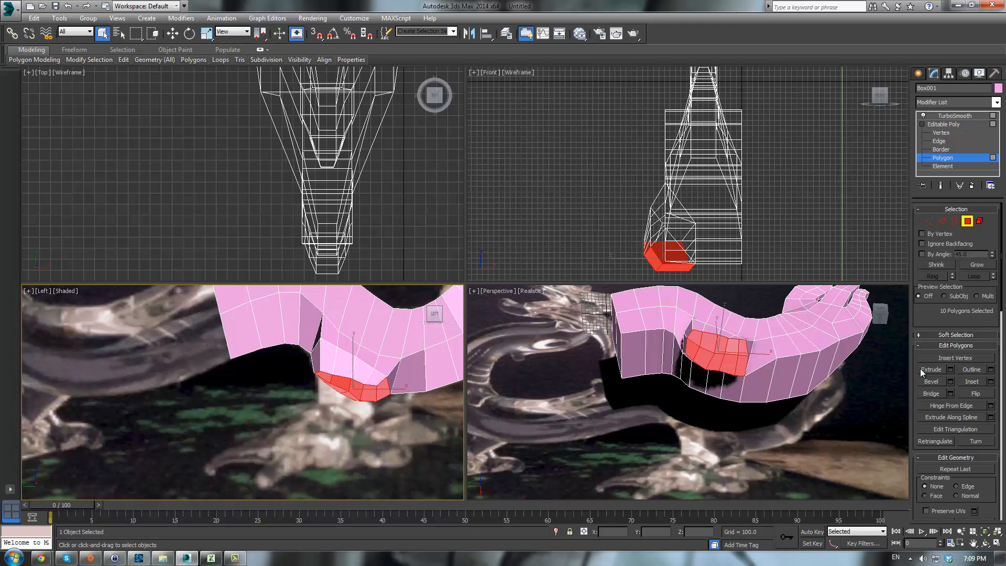
drag(713, 365, 755, 204)
middle_click(333, 388)
- Scale the selected bottom polygons to flatten and shrink the leg's base
key(r)
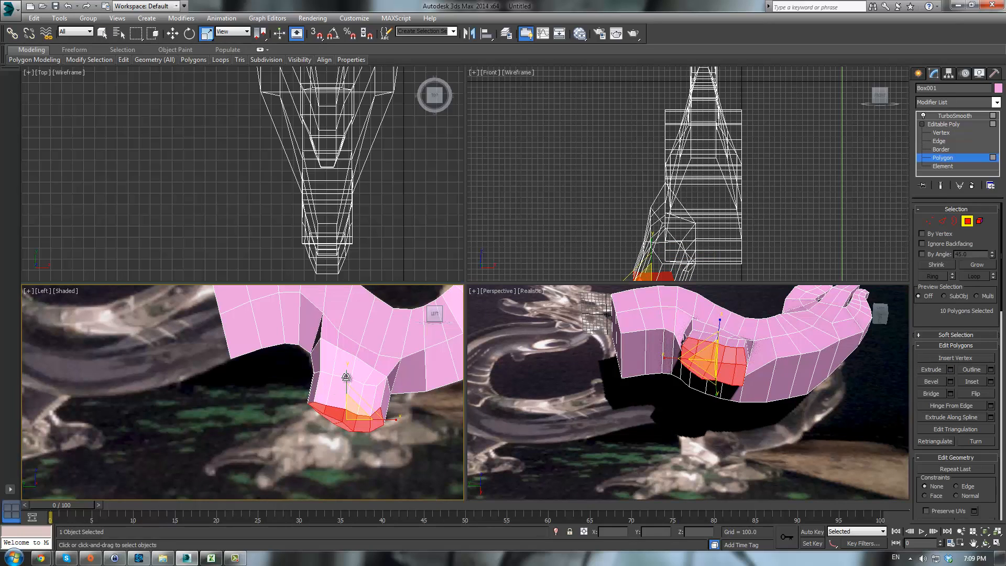
drag(346, 398, 338, 446)
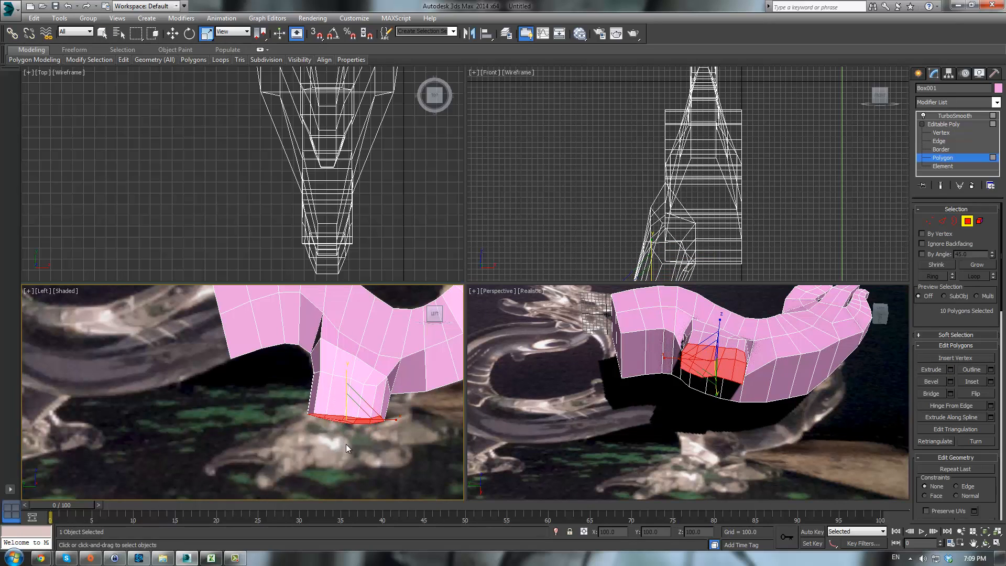
drag(390, 418, 357, 395)
key(w)
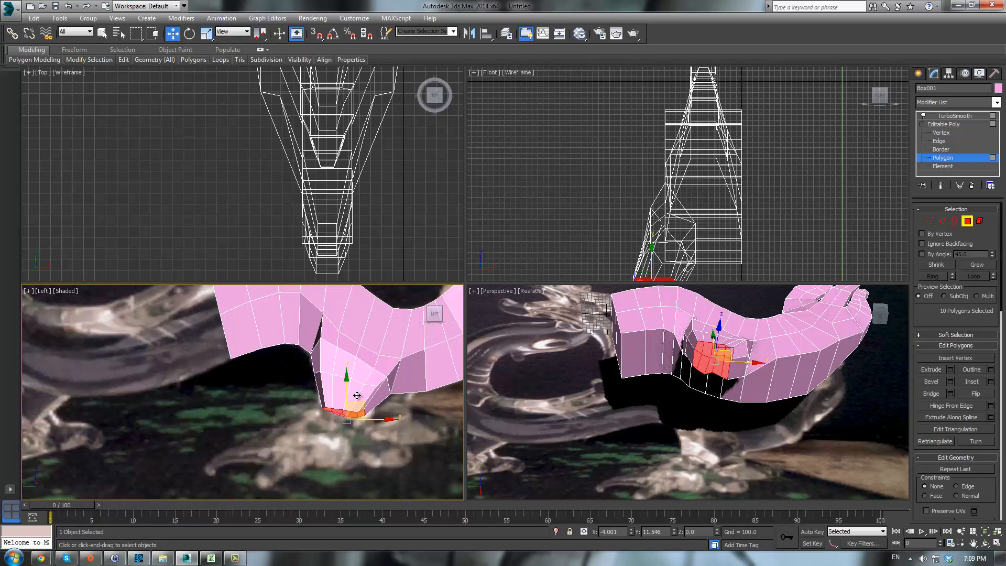
key(e)
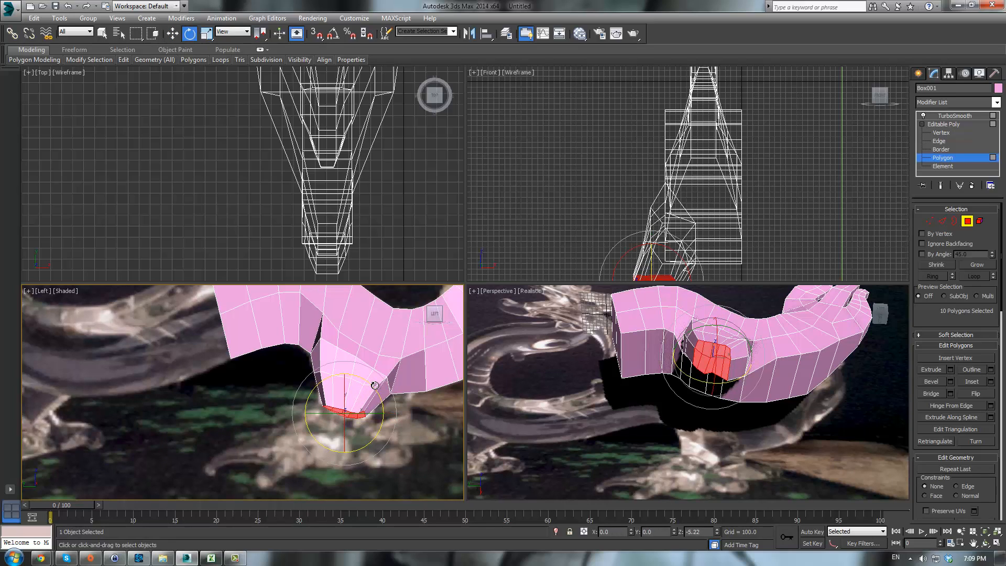
key(r)
drag(393, 412, 403, 413)
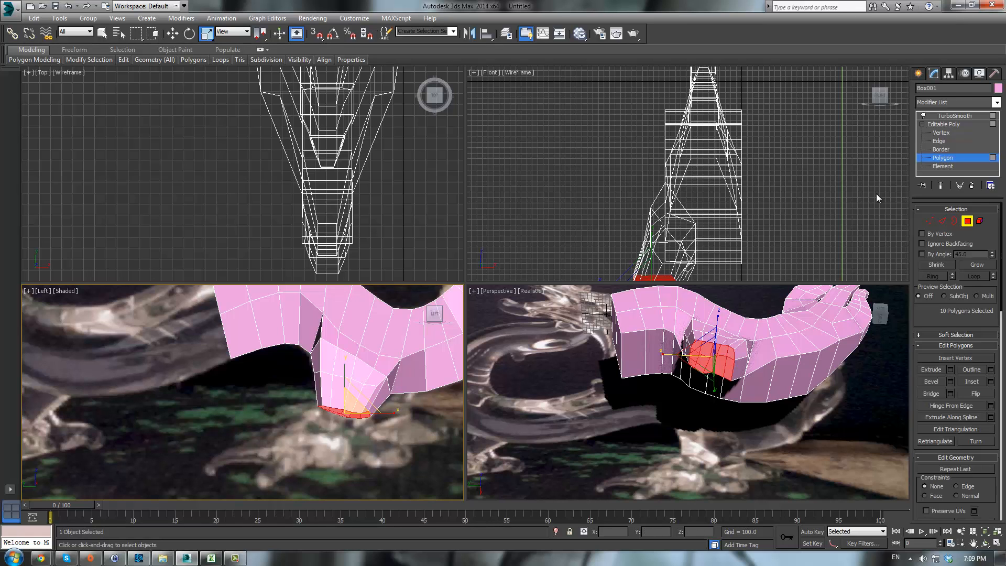
- Preview the smoothed model, then reselect the dragon body and return to polygon level
click(951, 124)
click(954, 115)
click(730, 445)
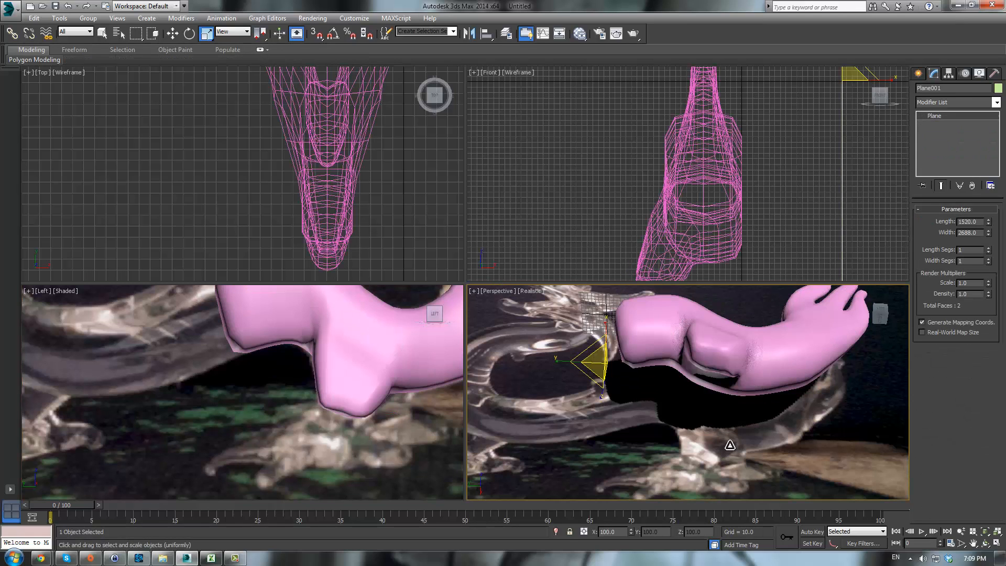
click(370, 384)
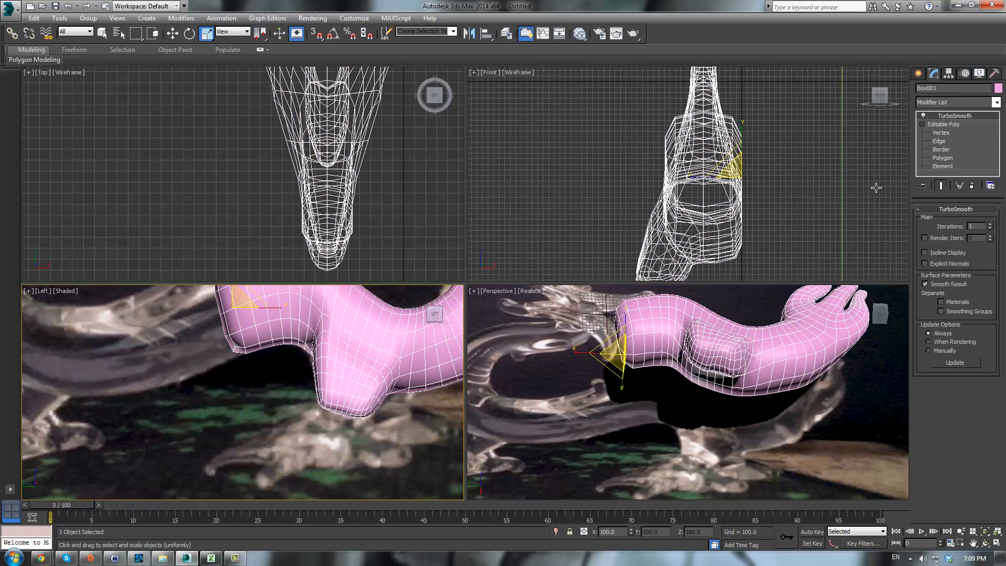
click(950, 123)
click(967, 221)
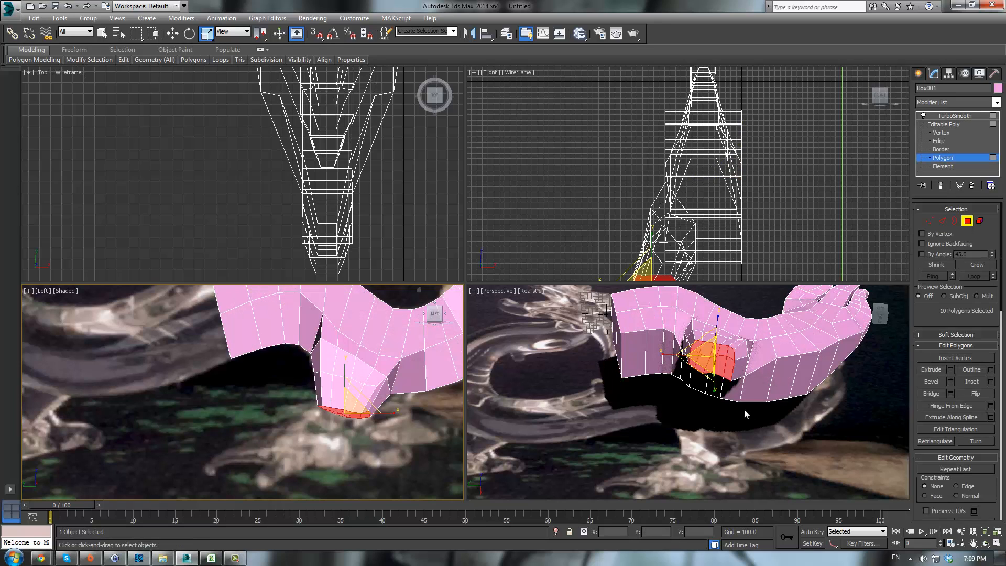
- Extrude the bottom leg polygons downward to lengthen the leg and preview the TurboSmooth result
alt+middle_drag(744, 410, 779, 395)
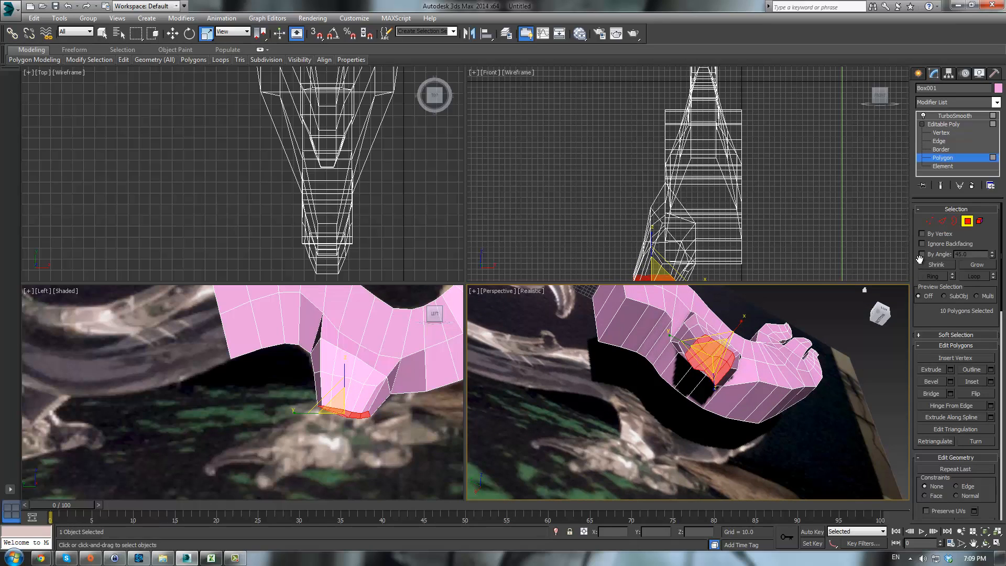
click(924, 368)
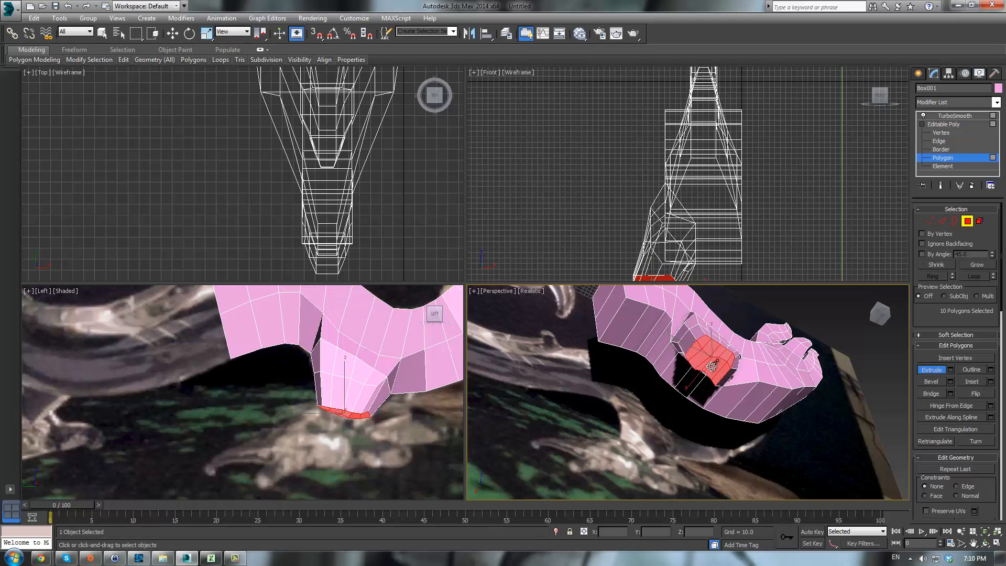
drag(712, 341, 755, 176)
mouse_move(775, 345)
alt+middle_down()
mouse_move(743, 382)
mouse_move(778, 339)
alt+middle_up()
click(957, 122)
click(954, 115)
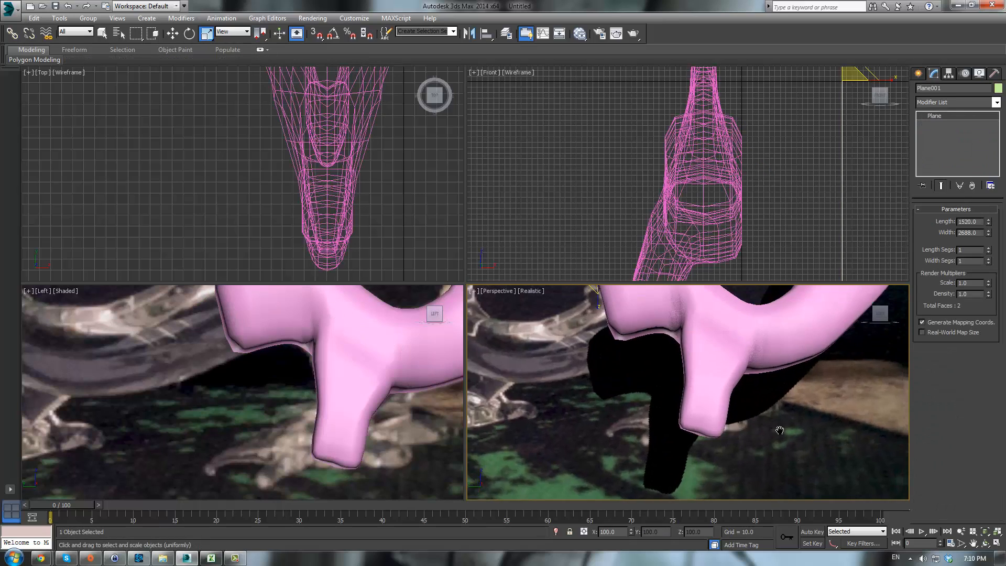
- Reselect the dragon body, switch to vertex level of its Editable Poly, and nudge a group of leg vertices slightly
scroll(754, 421, down, 3)
alt+middle_drag(755, 421, 757, 389)
click(756, 389)
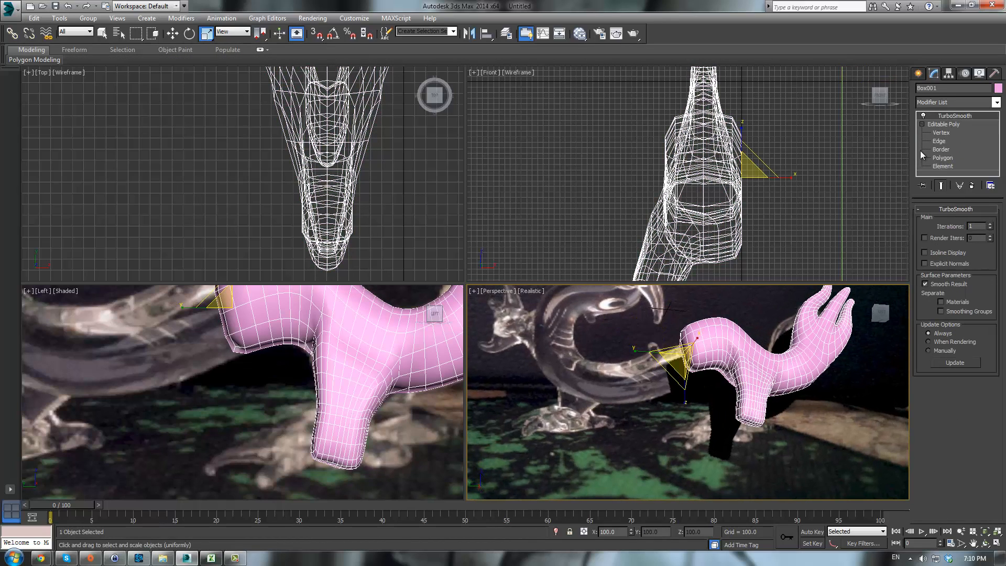
click(932, 127)
scroll(760, 417, up, 6)
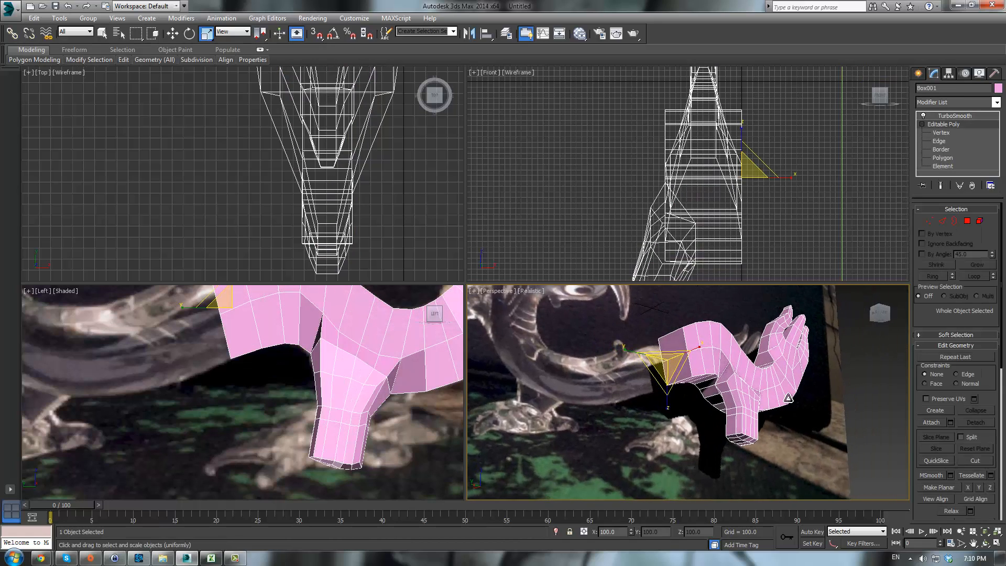
scroll(760, 417, down, 6)
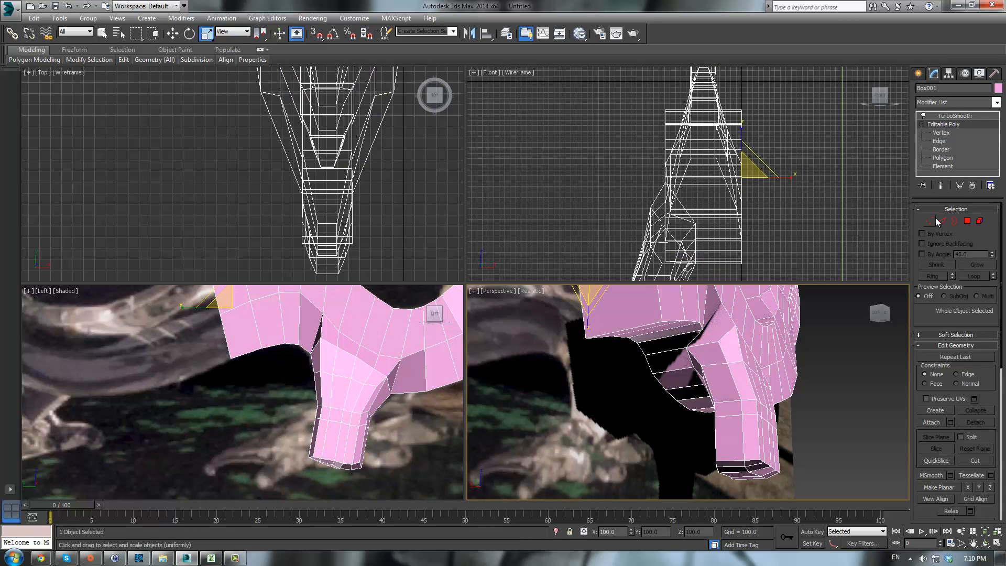
click(926, 221)
click(719, 341)
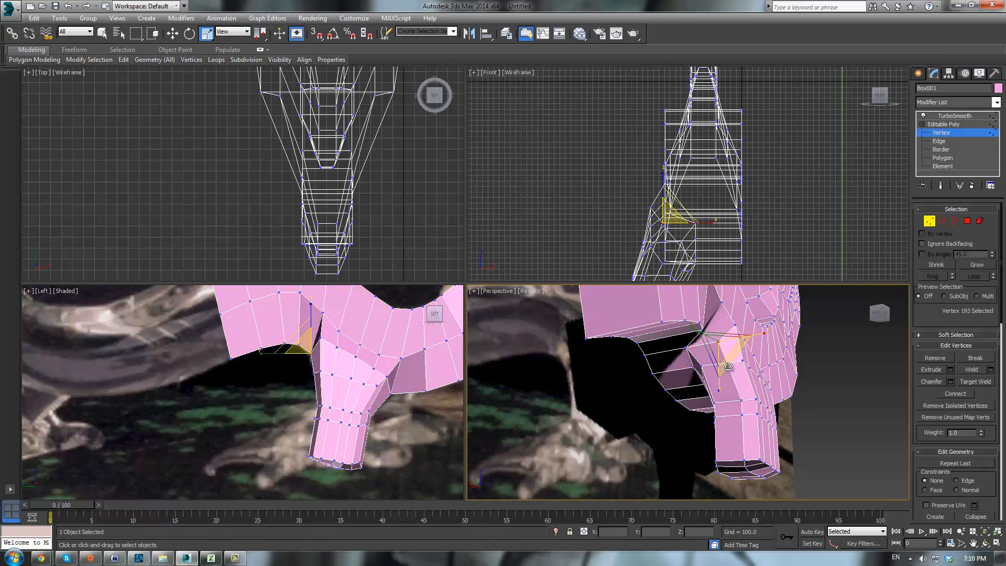
ctrl+click(727, 363)
key(q)
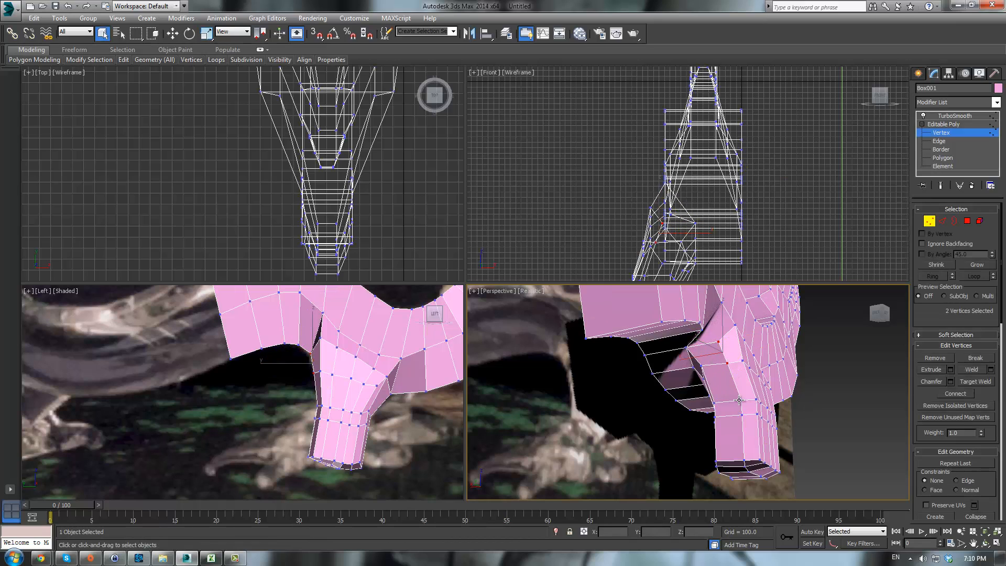
ctrl+click(740, 401)
ctrl+click(745, 461)
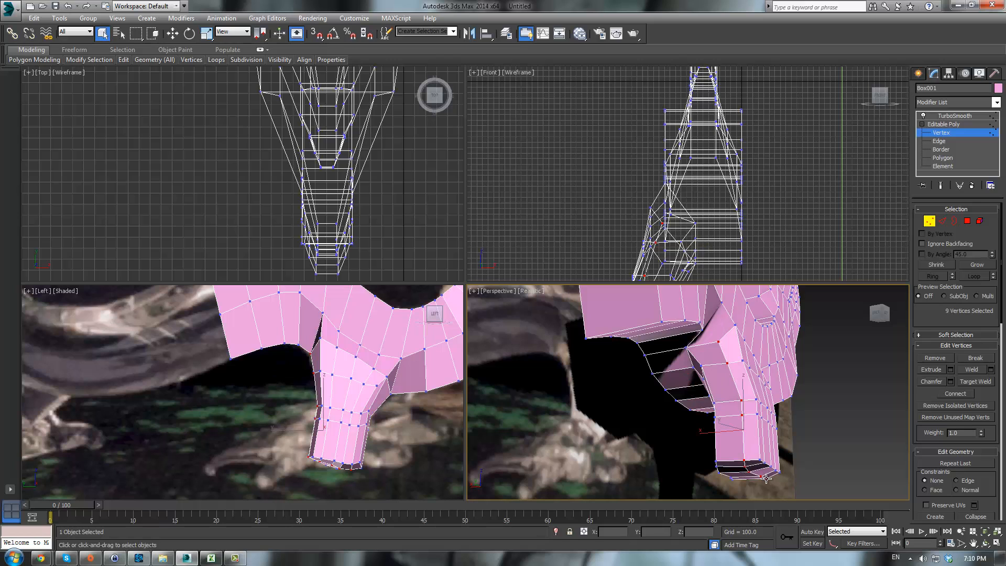
key(w)
drag(714, 435, 705, 435)
- Select vertices on the inner side of the leg's upper joint and move them to reshape that area
alt+middle_drag(764, 415, 633, 323)
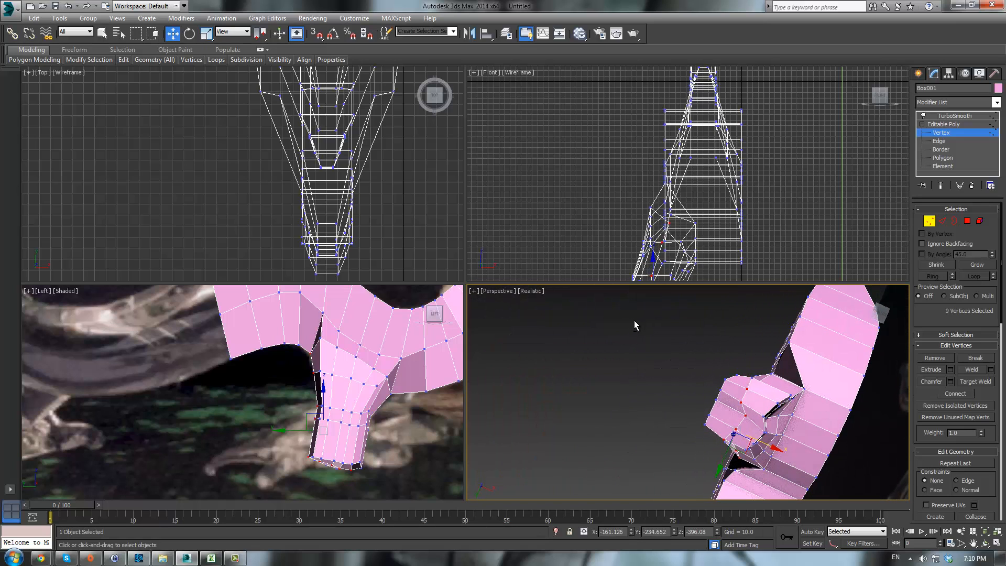
click(742, 419)
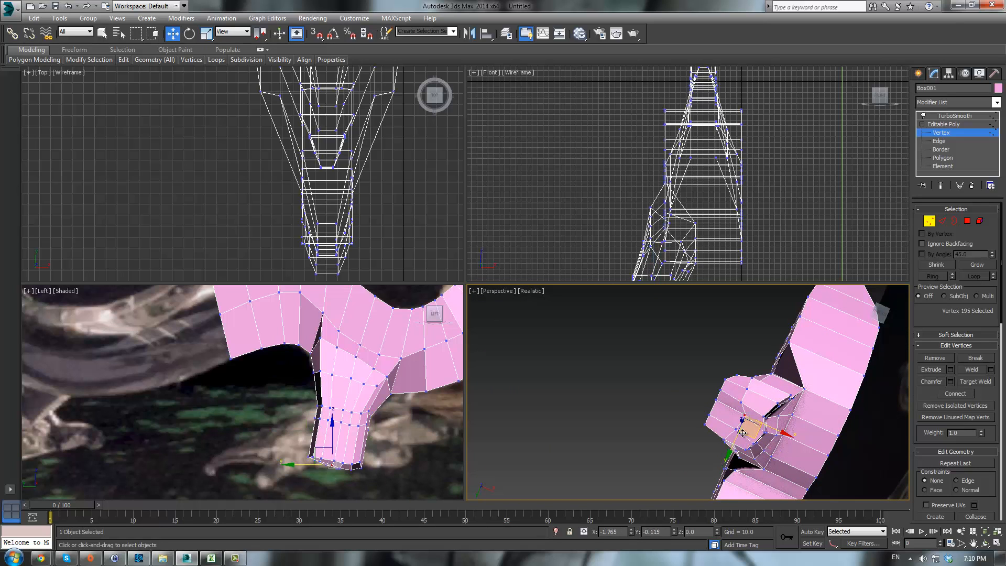
alt+middle_drag(742, 432, 754, 333)
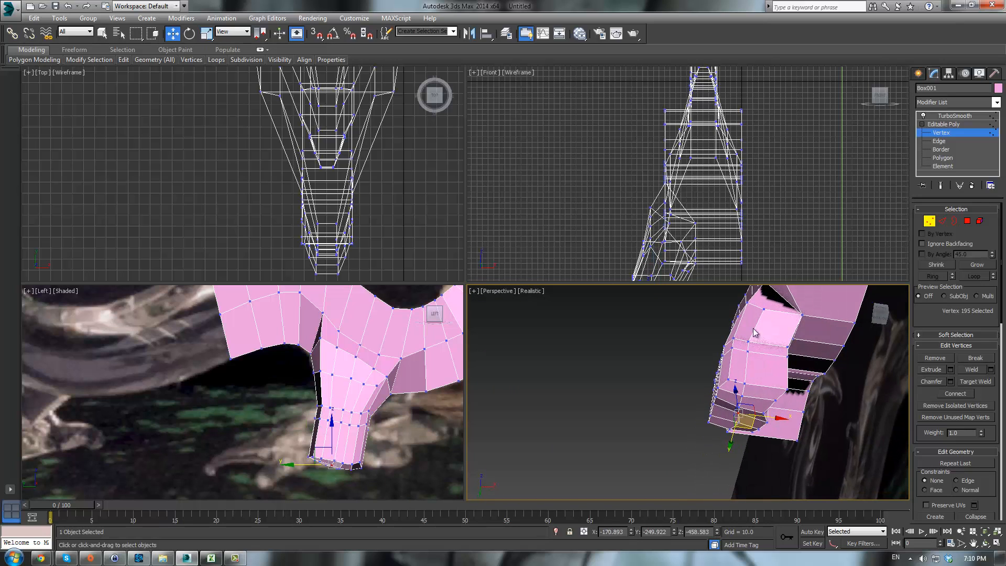
click(761, 309)
click(764, 310)
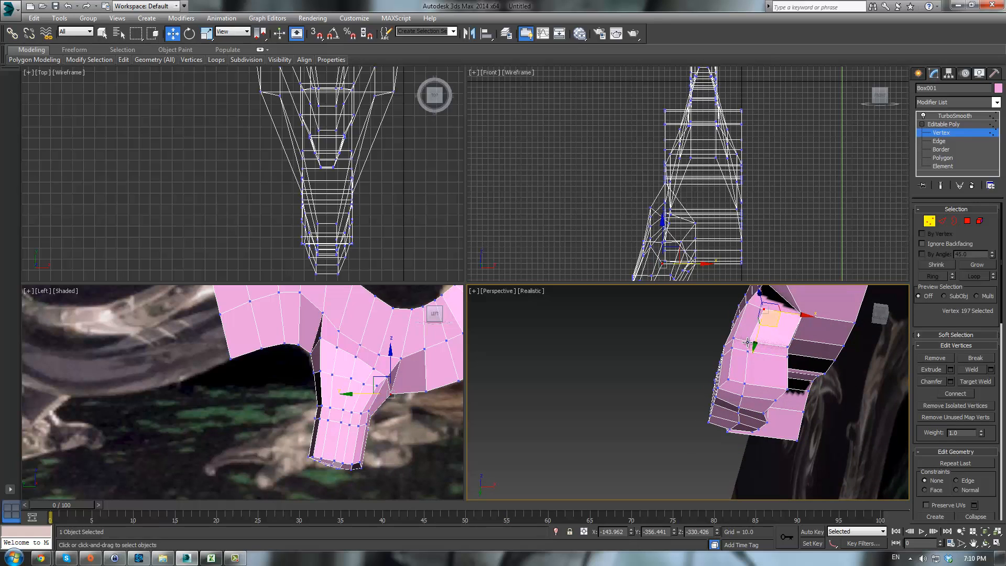
ctrl+click(748, 343)
ctrl+click(748, 351)
ctrl+click(744, 384)
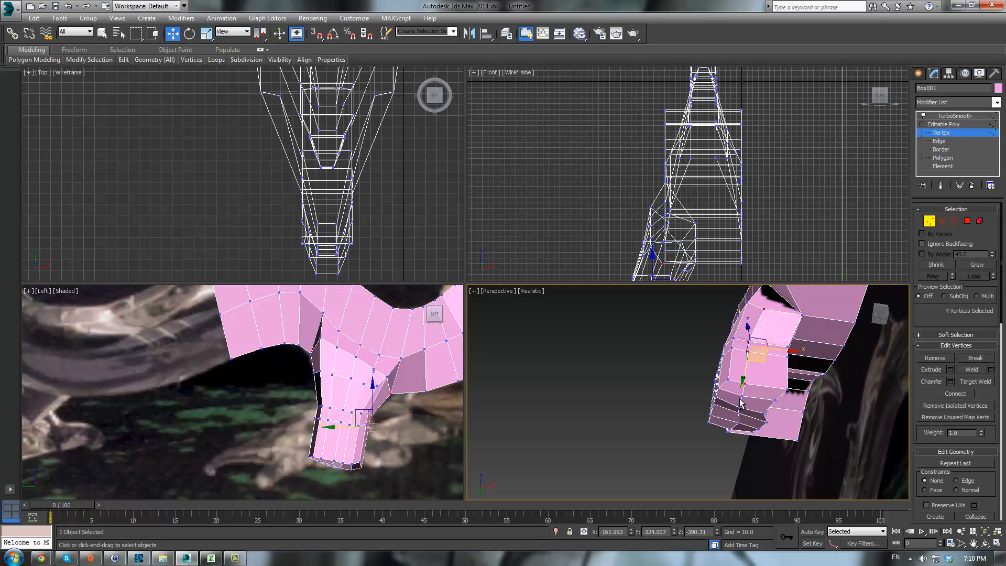
drag(778, 353, 792, 353)
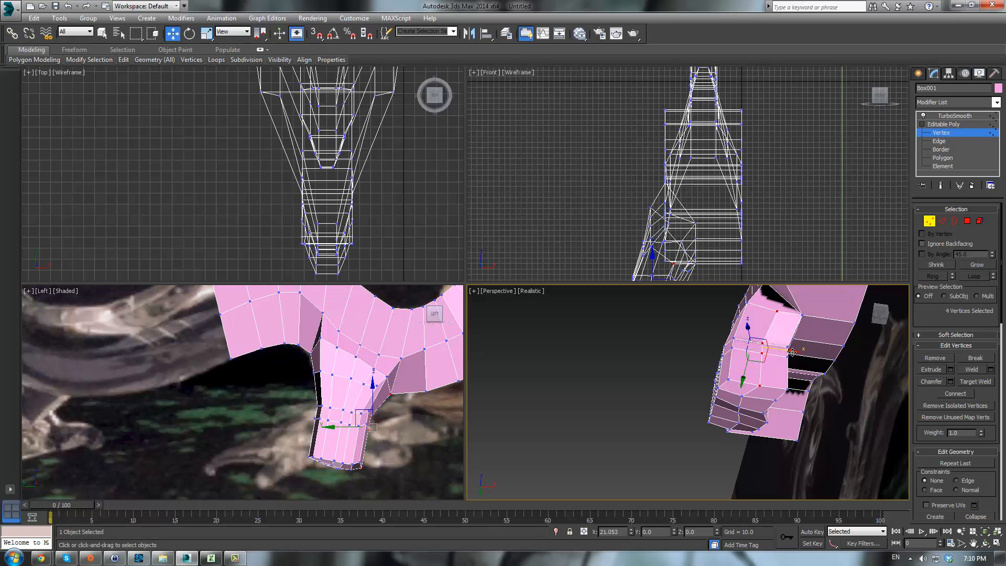
alt+middle_drag(793, 356, 791, 336)
- Move individual vertices where the leg meets the body to smooth the connection
click(745, 359)
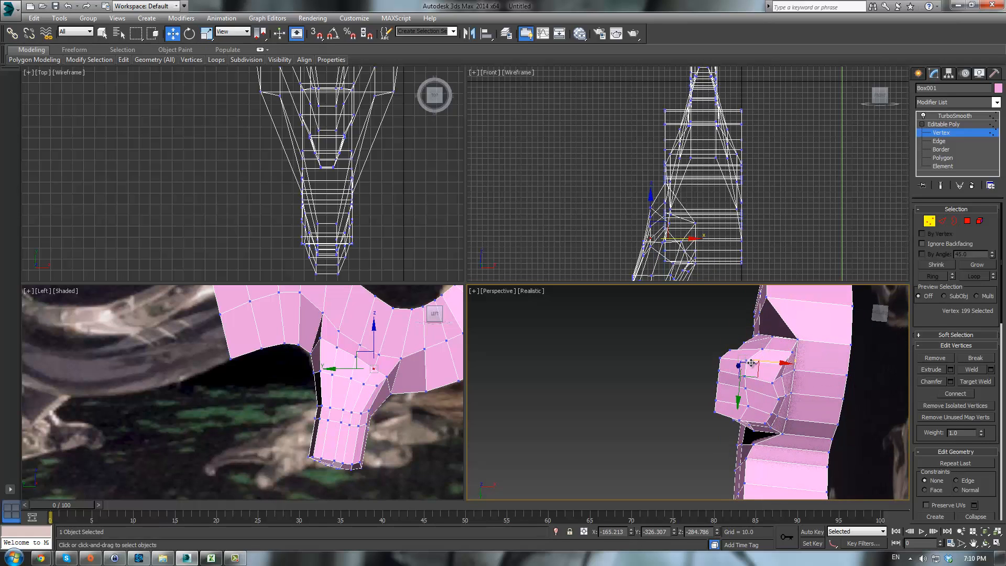
click(748, 361)
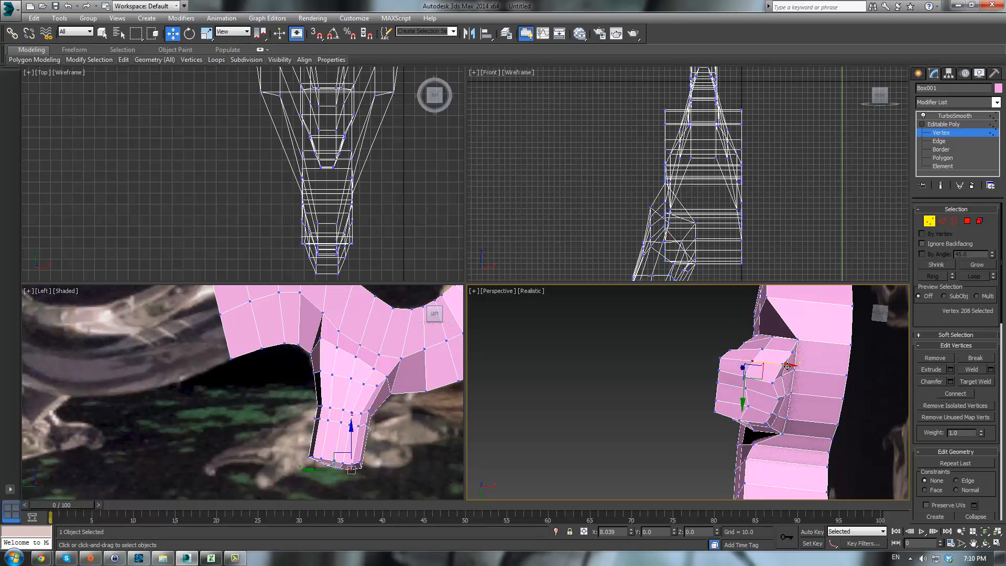
alt+middle_drag(786, 367, 738, 384)
scroll(738, 384, up, 5)
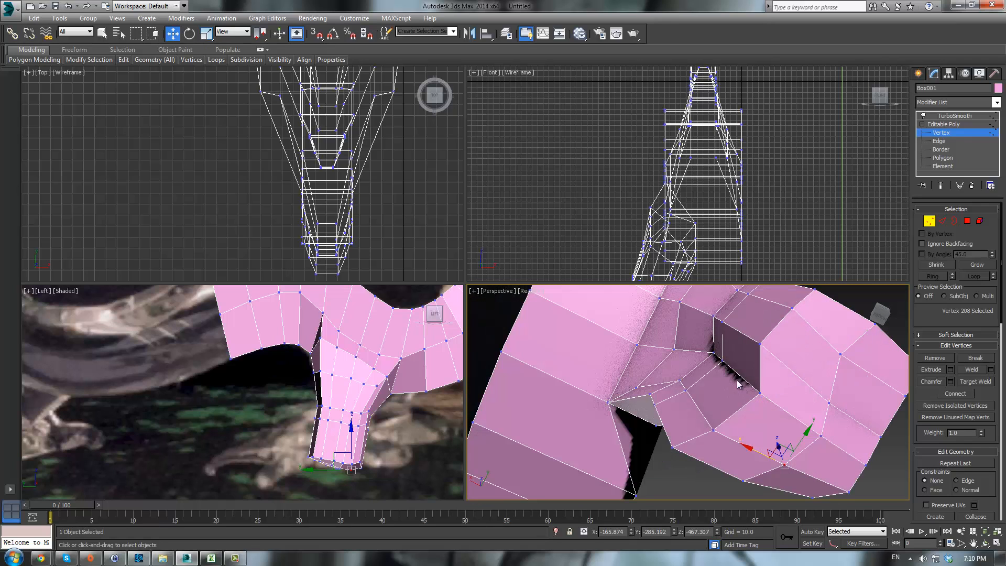
click(714, 353)
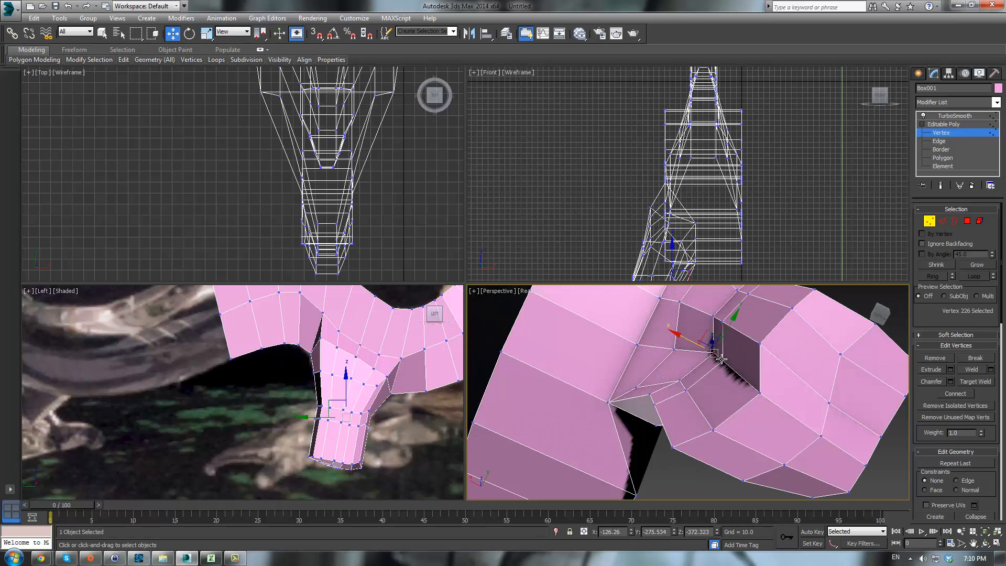
ctrl+click(721, 359)
alt+middle_drag(725, 359, 753, 389)
drag(697, 353, 675, 348)
mouse_move(680, 347)
alt+middle_down()
mouse_move(789, 346)
mouse_move(737, 335)
mouse_move(662, 381)
alt+middle_up()
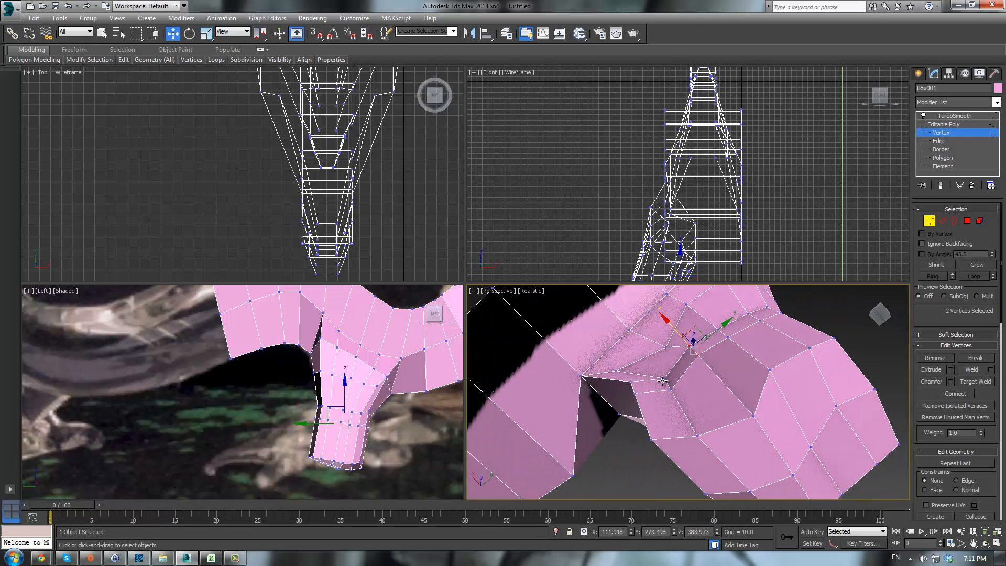
drag(663, 318, 630, 341)
alt+middle_drag(702, 382, 712, 350)
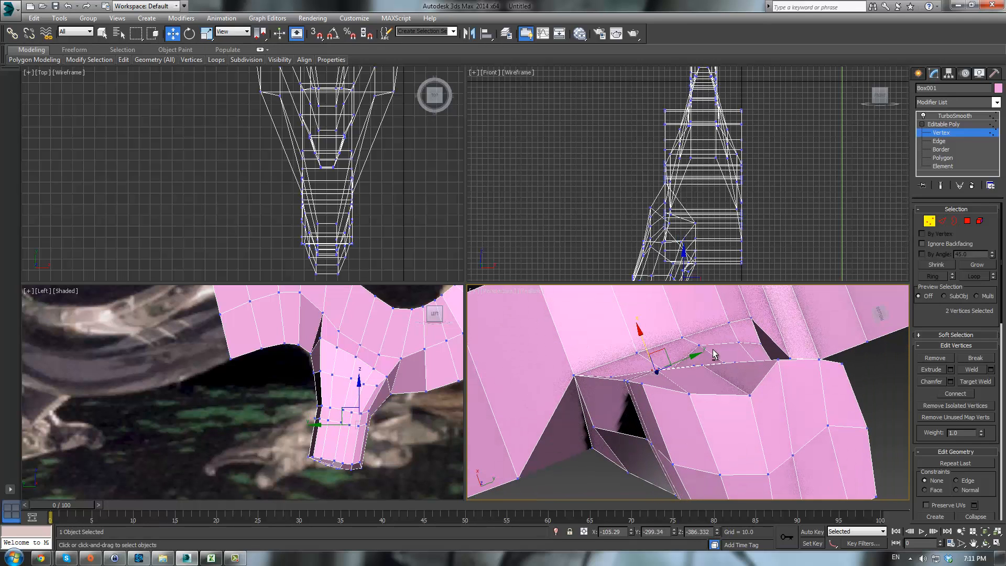
- Adjust further vertices around the leg-to-body joint to even out the surrounding geometry
click(684, 379)
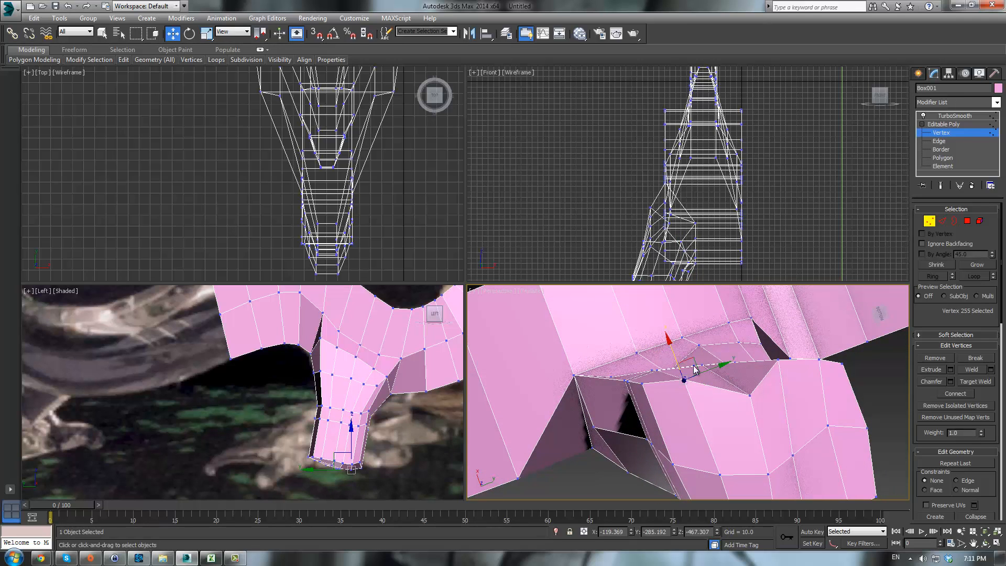
click(748, 392)
drag(753, 379, 734, 355)
alt+middle_drag(766, 397, 666, 348)
scroll(558, 365, down, 5)
scroll(666, 403, up, 3)
click(649, 436)
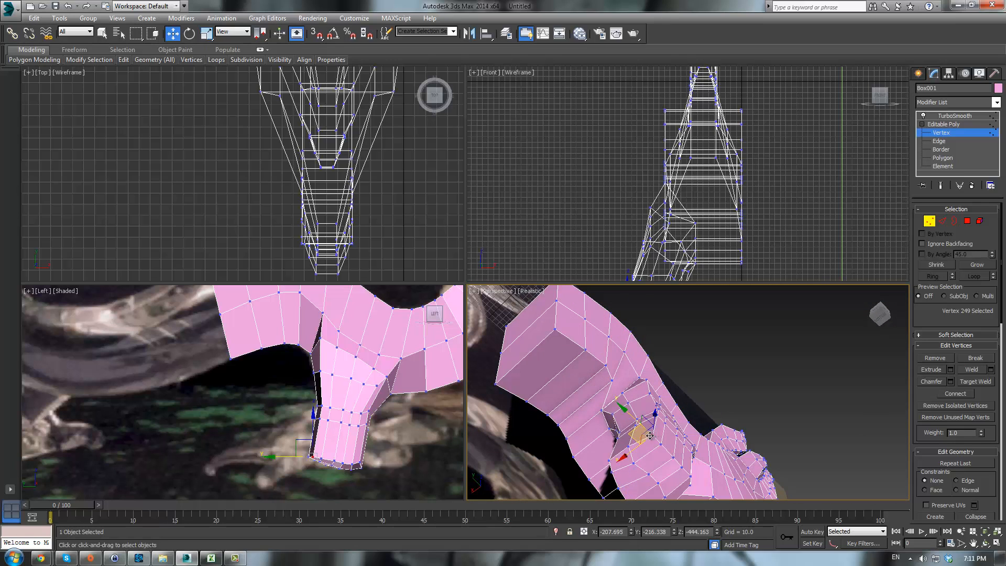
alt+middle_drag(639, 434, 700, 388)
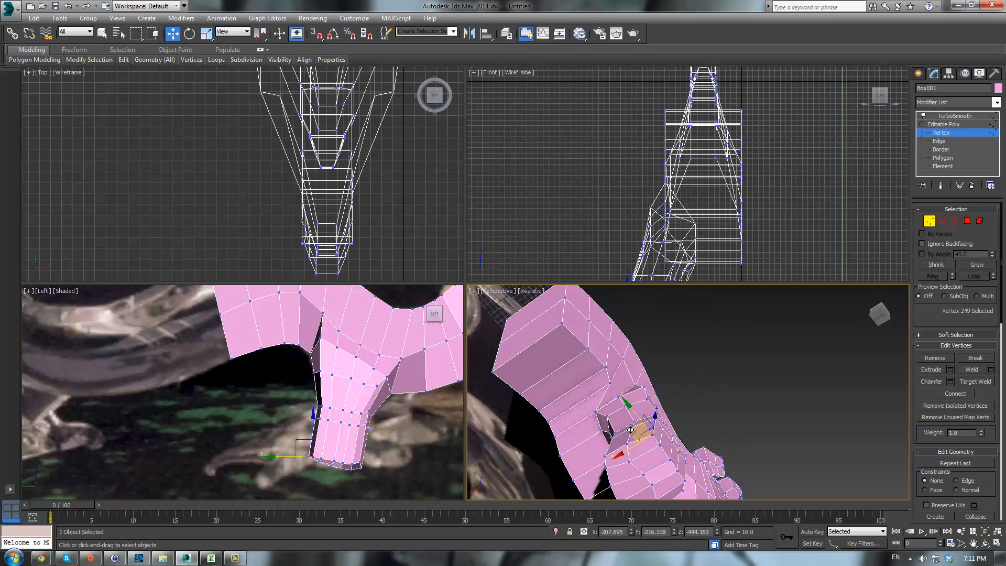
drag(630, 431, 623, 430)
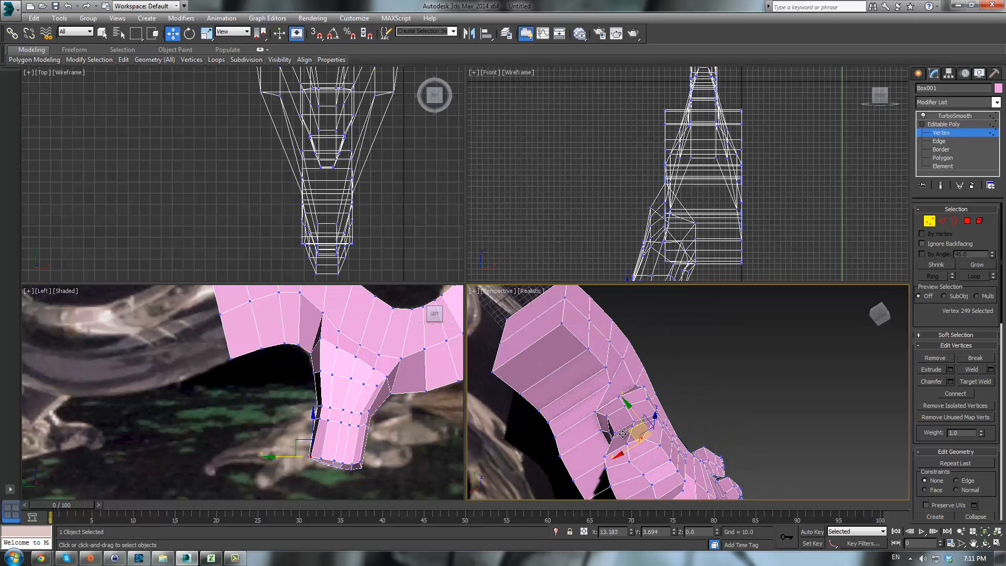
- Reposition vertices on the inner surface of the leg to refine its contour
alt+middle_drag(623, 434, 619, 449)
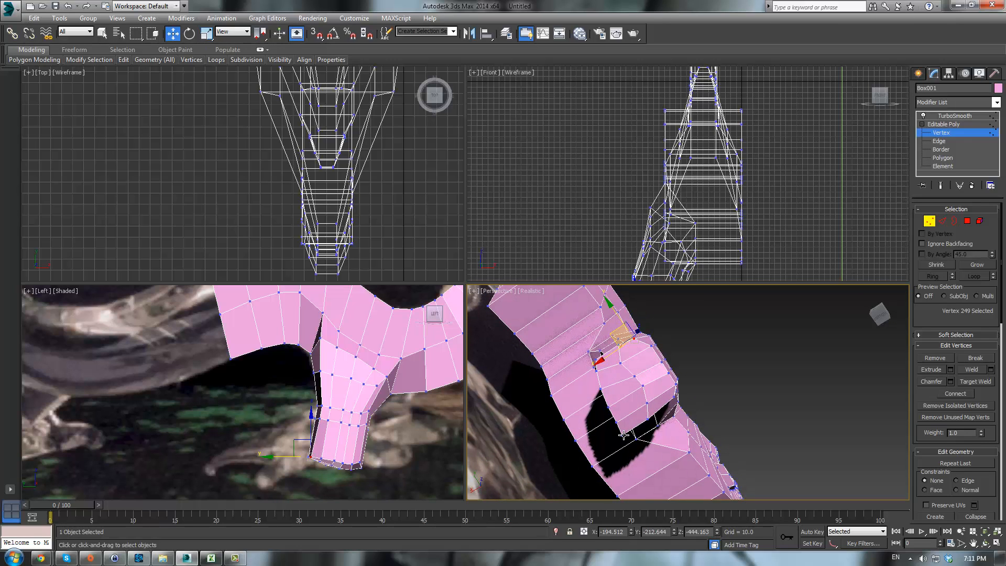
click(623, 434)
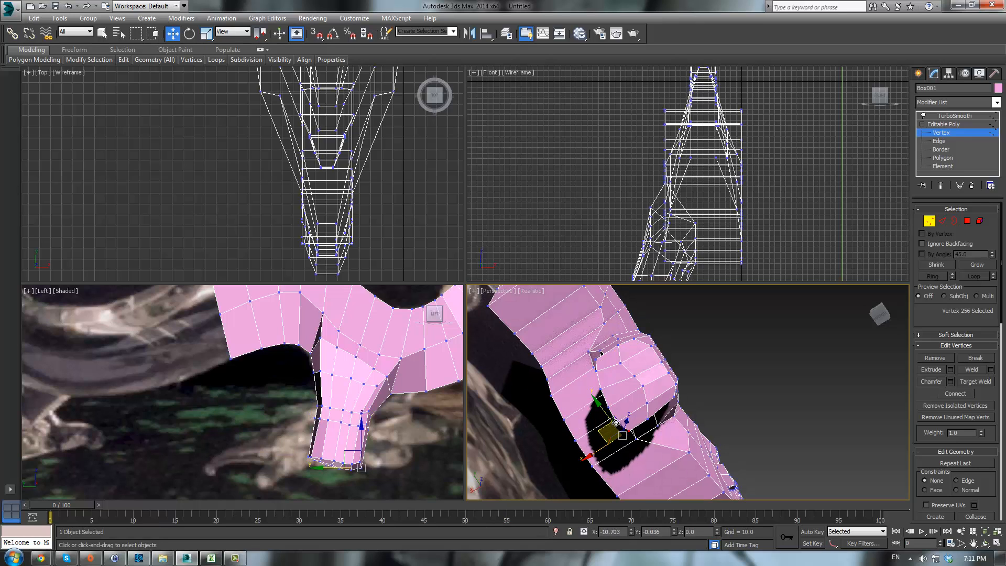
alt+middle_drag(618, 422, 630, 352)
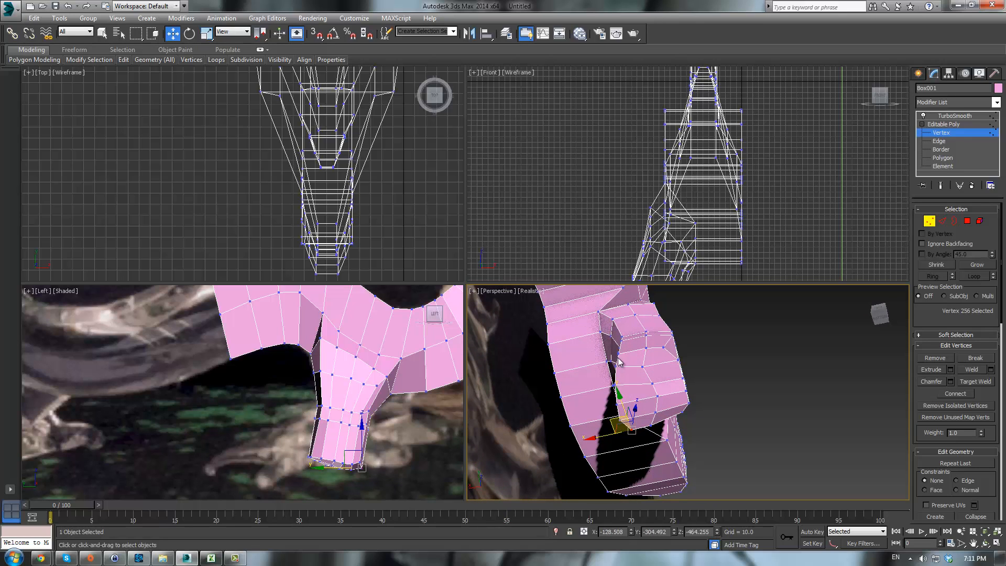
click(616, 355)
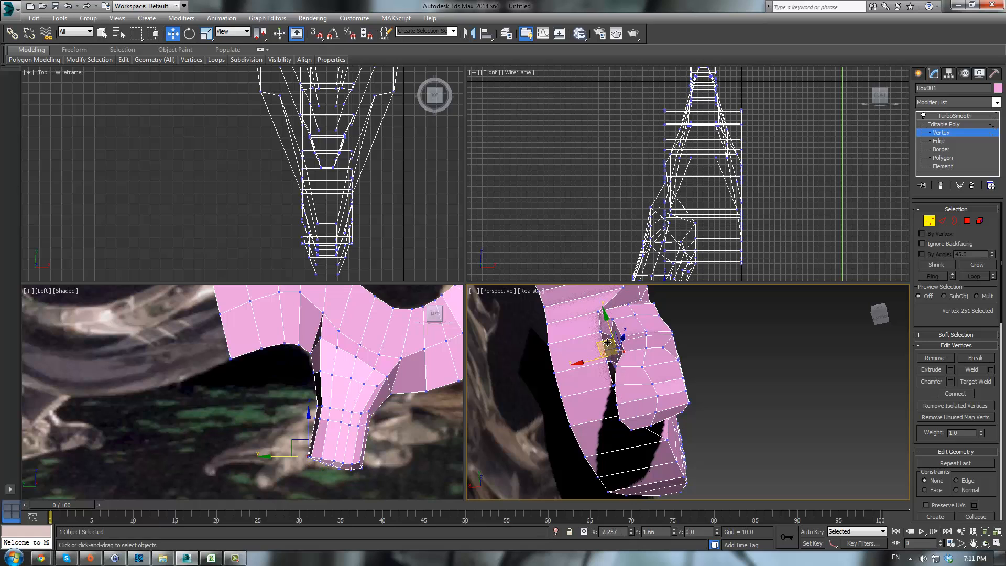
drag(607, 342, 613, 345)
right_click(388, 375)
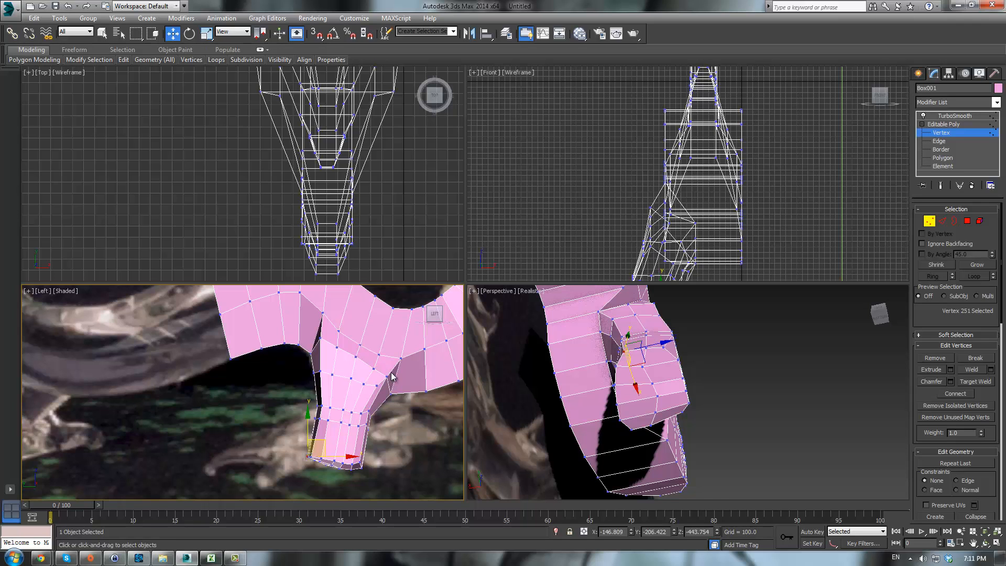
- Connect a new edge loop around the lower leg near its bottom and nudge it slightly upward
alt+middle_drag(730, 385, 665, 398)
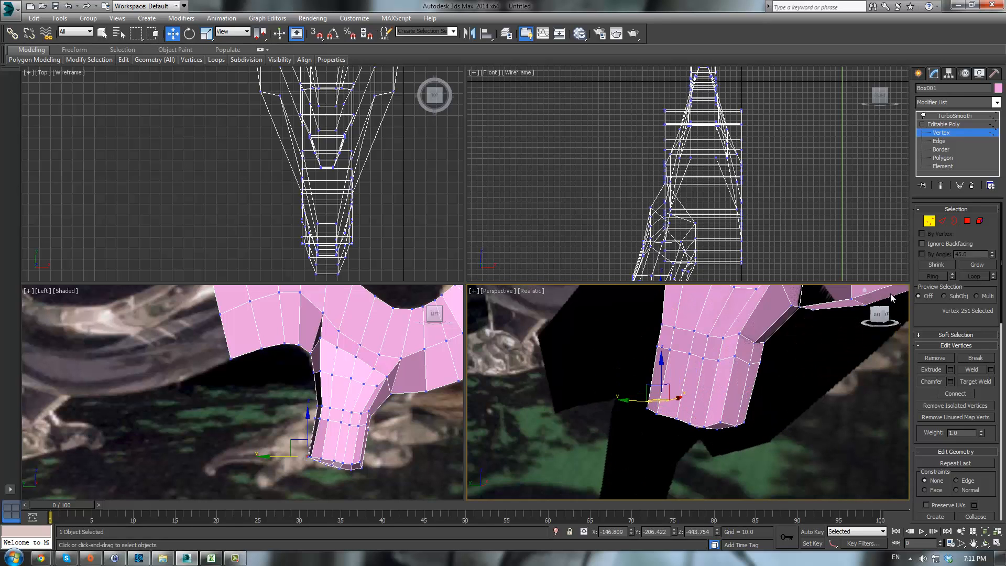
click(942, 222)
drag(617, 369, 788, 386)
click(972, 407)
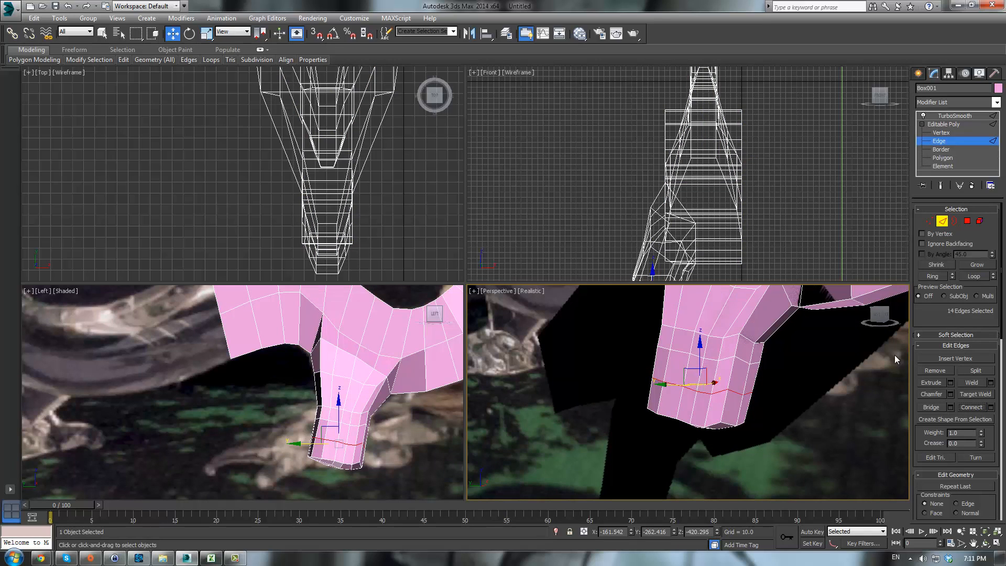
drag(695, 367, 697, 362)
scroll(395, 457, up, 3)
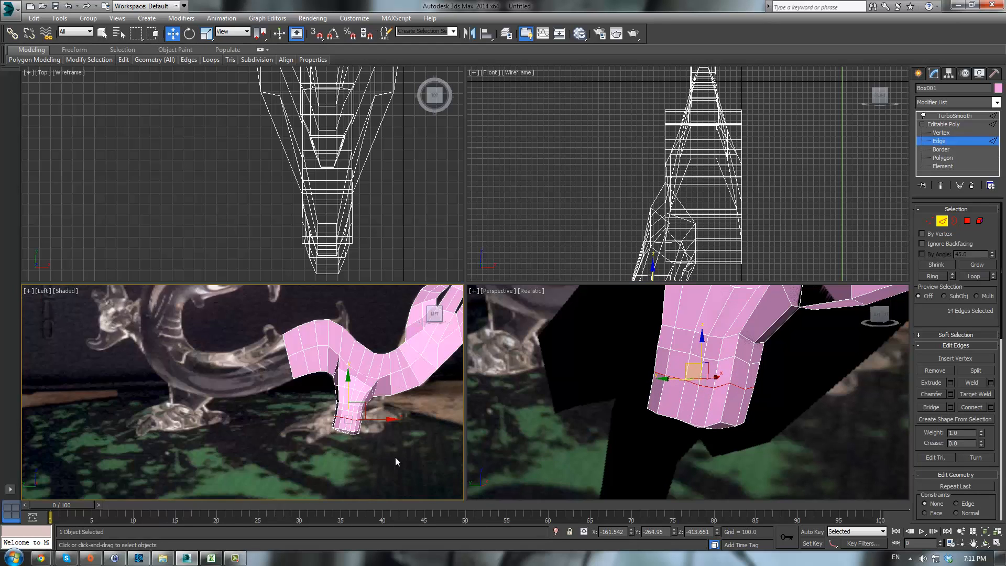
- Extrude the front polygon at the bottom of the leg forward twice to start the foot
click(918, 382)
click(750, 399)
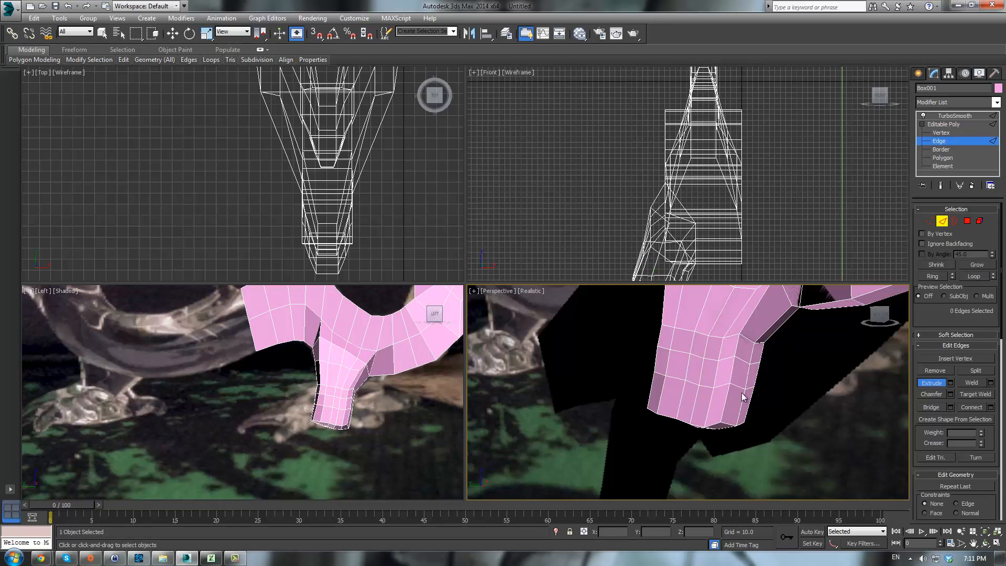
click(967, 221)
click(732, 404)
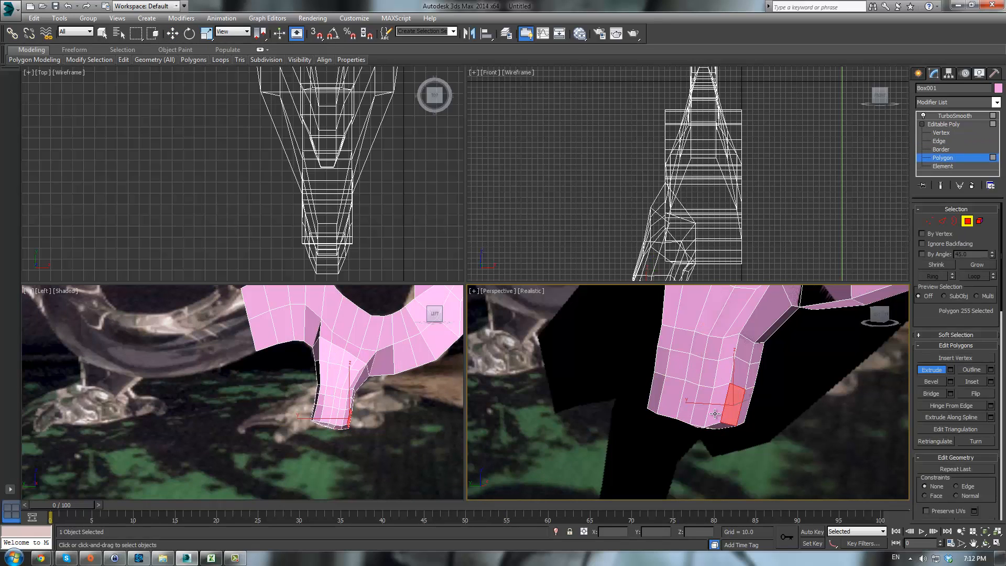
drag(726, 410, 843, 307)
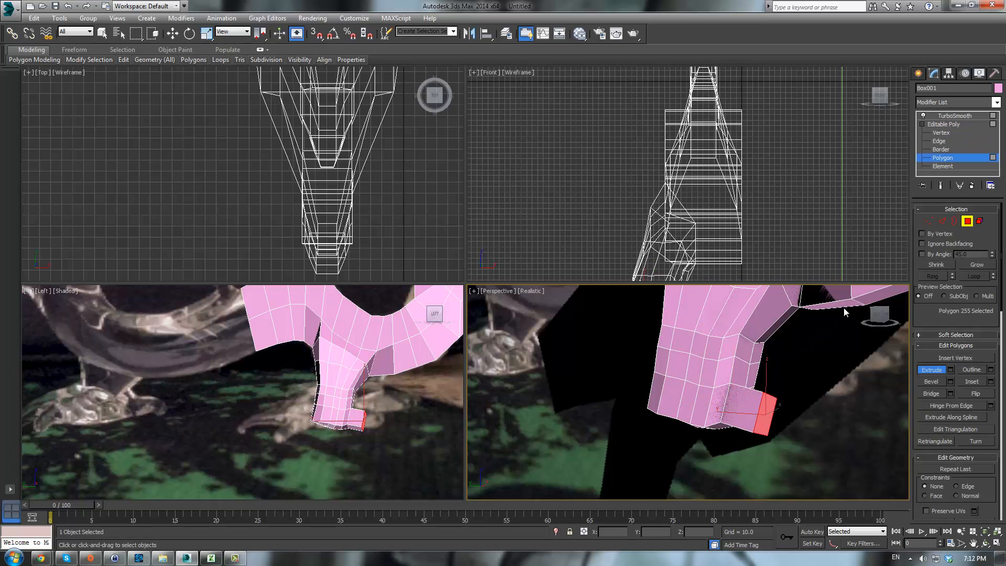
drag(770, 416, 824, 337)
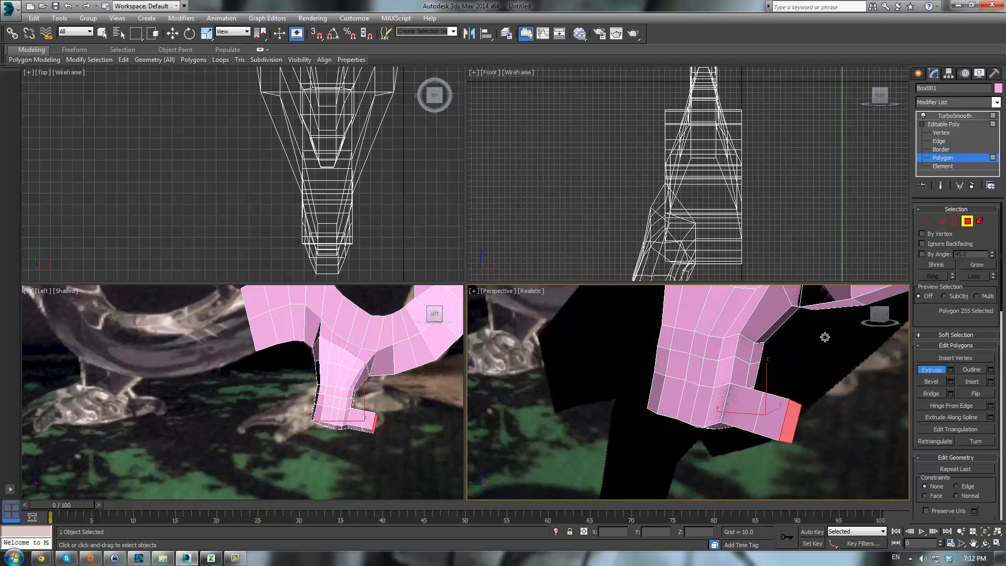
- Taper the foot's end by scaling its tip vertices down and moving them slightly up
scroll(388, 419, up, 2)
key(1)
scroll(361, 391, up, 3)
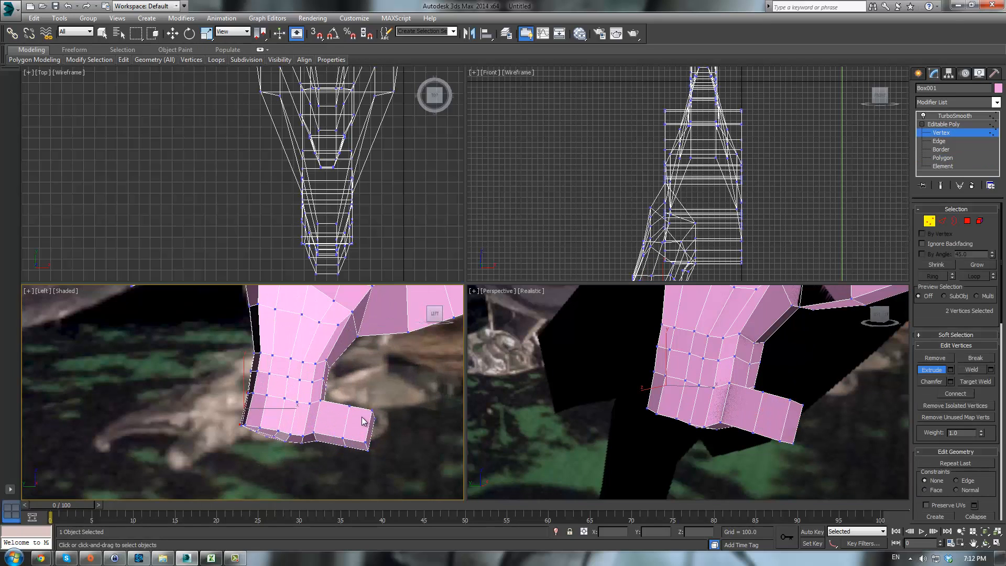
drag(363, 436, 356, 437)
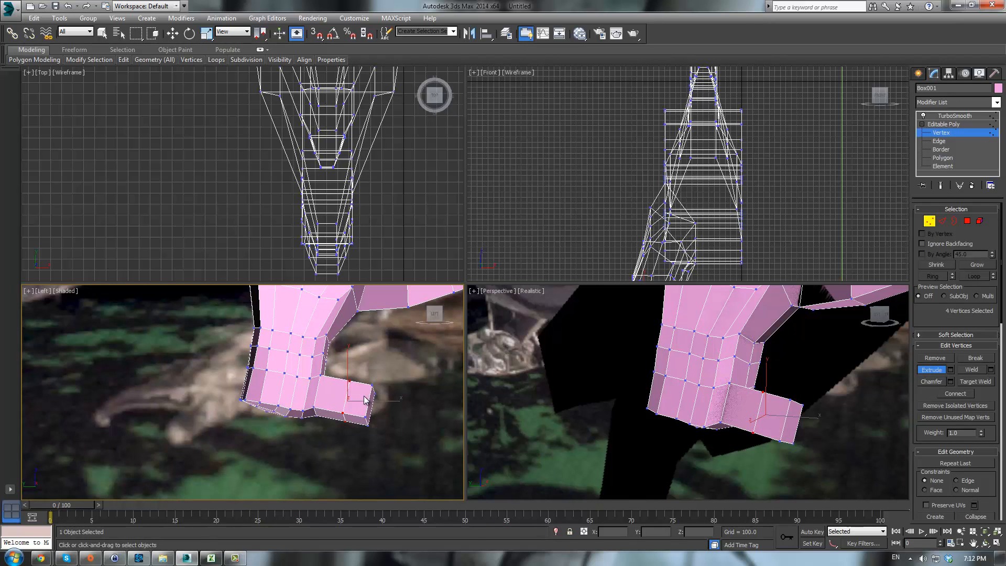
key(w)
key(r)
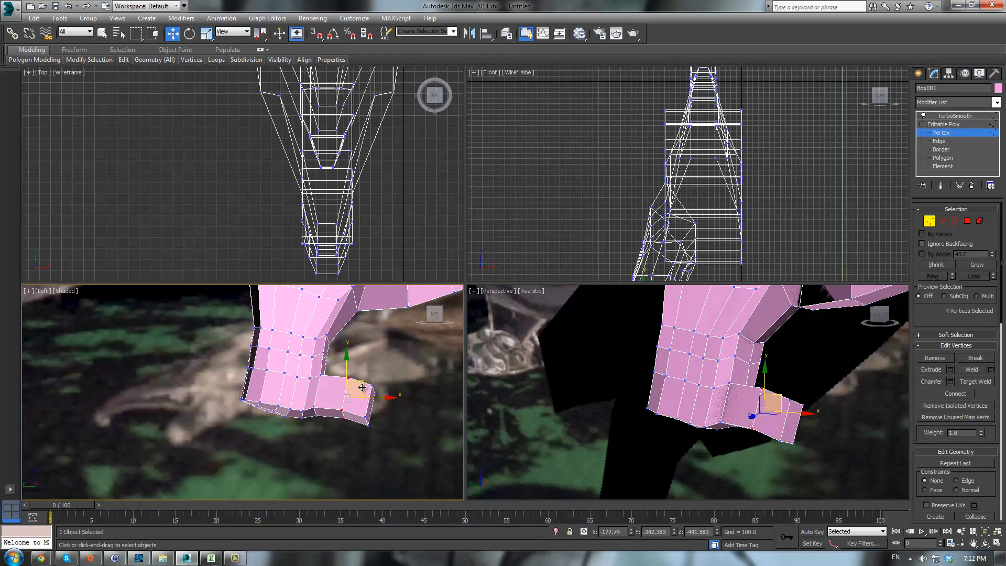
drag(348, 394, 355, 407)
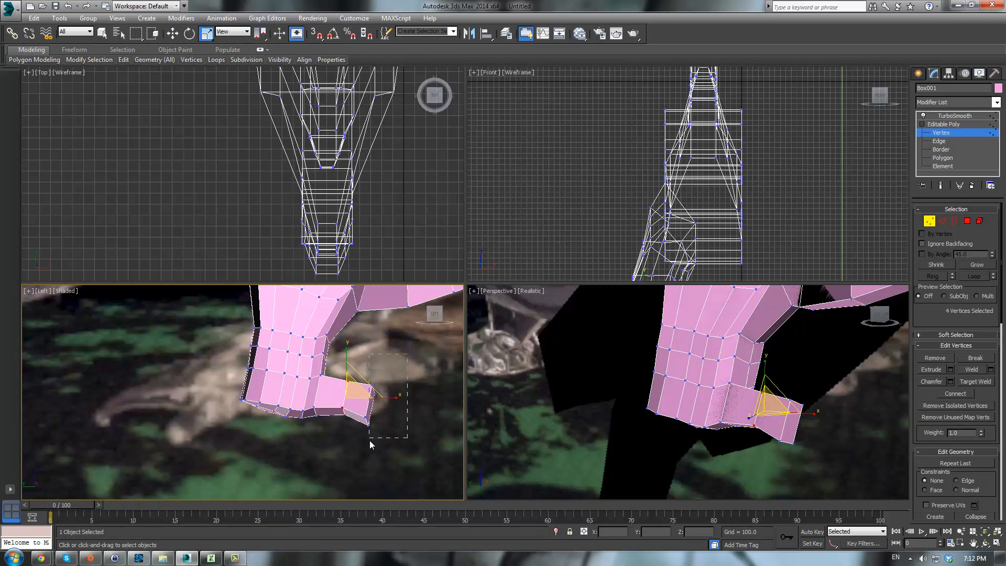
drag(369, 440, 373, 417)
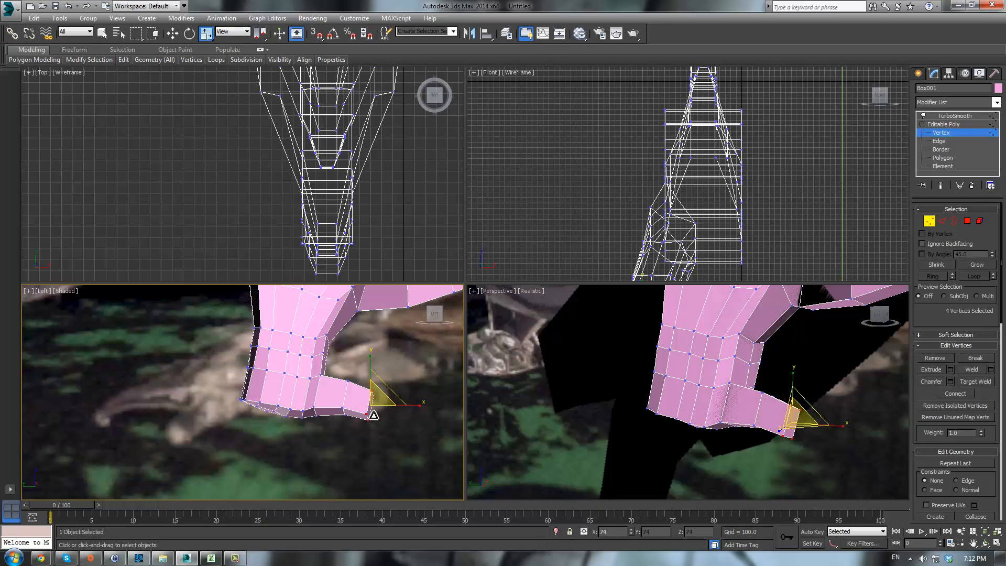
key(w)
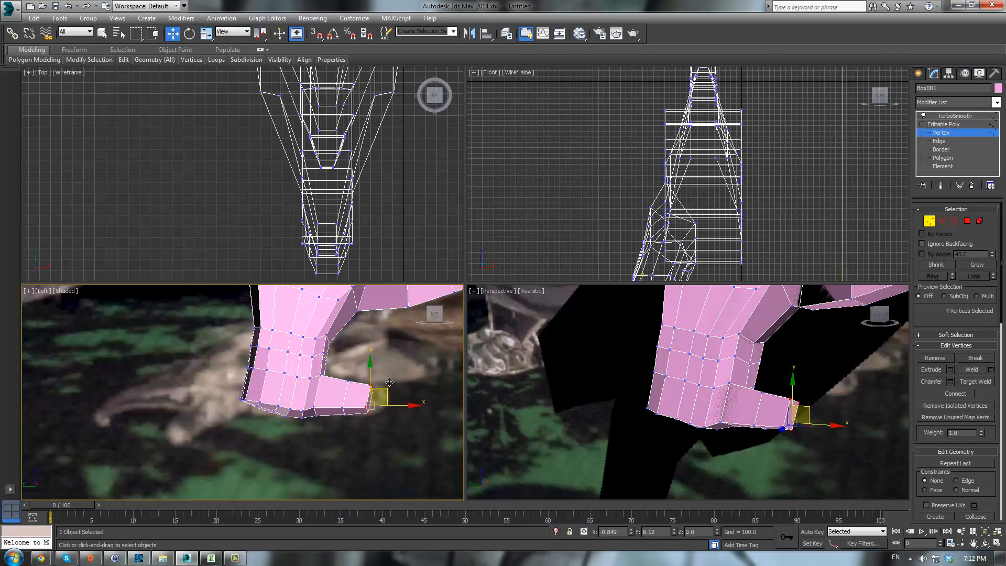
drag(390, 388, 392, 381)
- Extrude the foot's end polygon once more to lengthen the toe
click(967, 220)
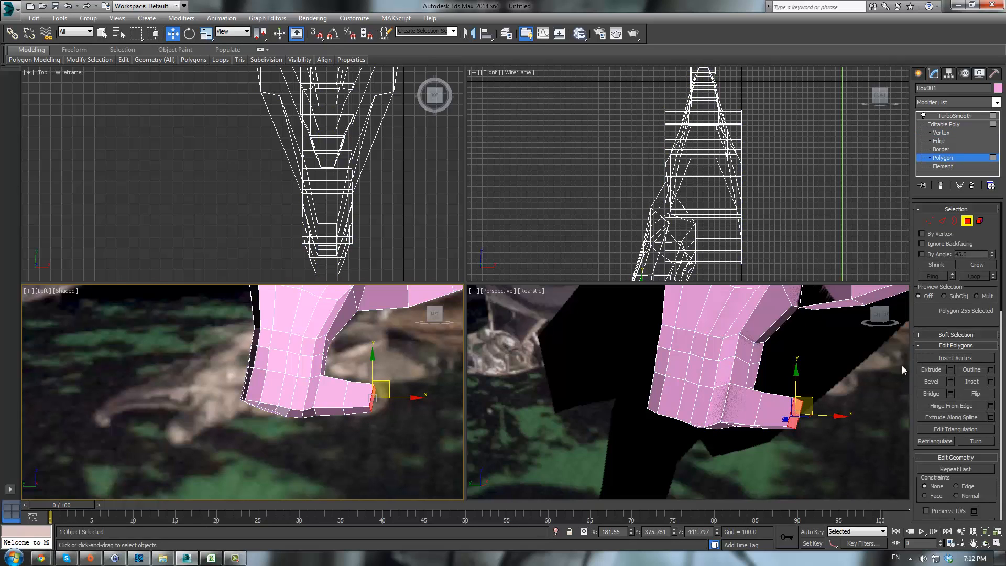
click(924, 370)
drag(795, 411, 833, 373)
right_click(388, 411)
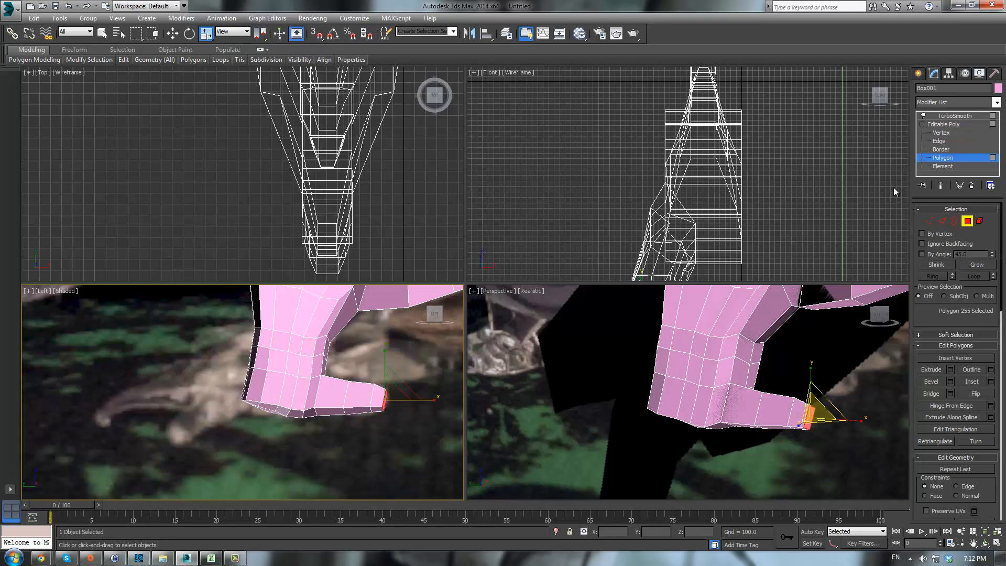
- Refine the toe by selecting vertices along the foot's underside and nudging the tip vertices into place
click(926, 224)
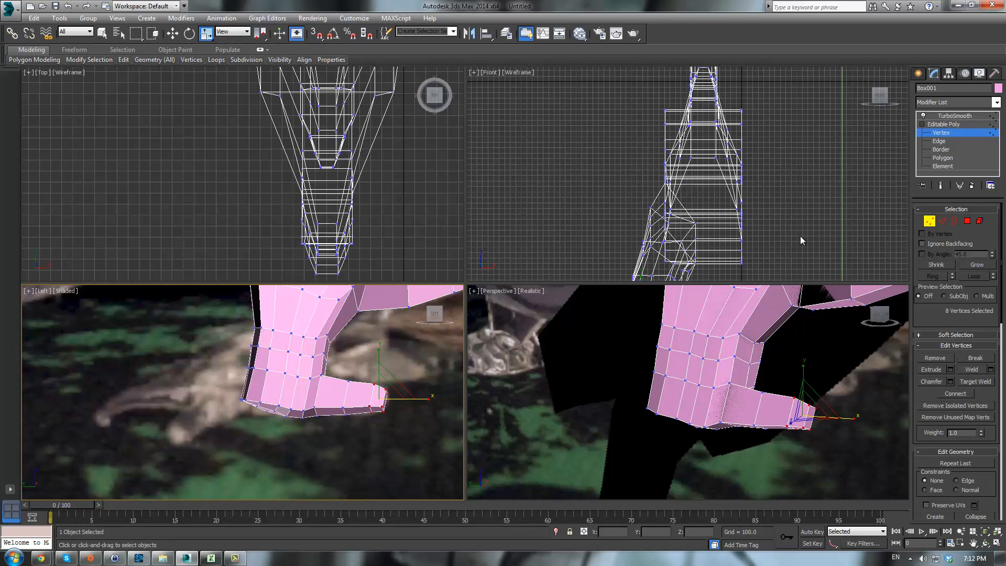
middle_drag(223, 392, 222, 394)
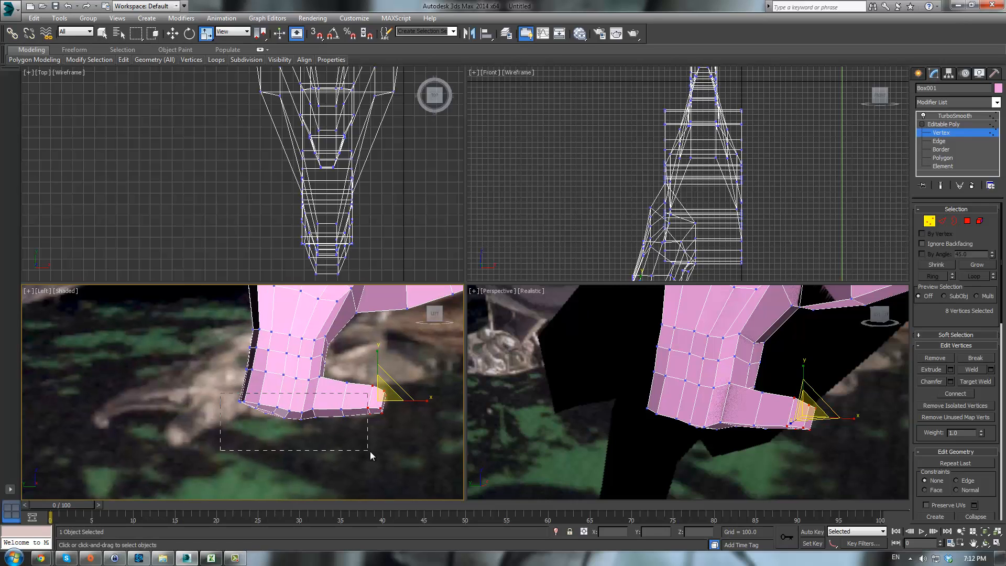
drag(370, 451, 388, 457)
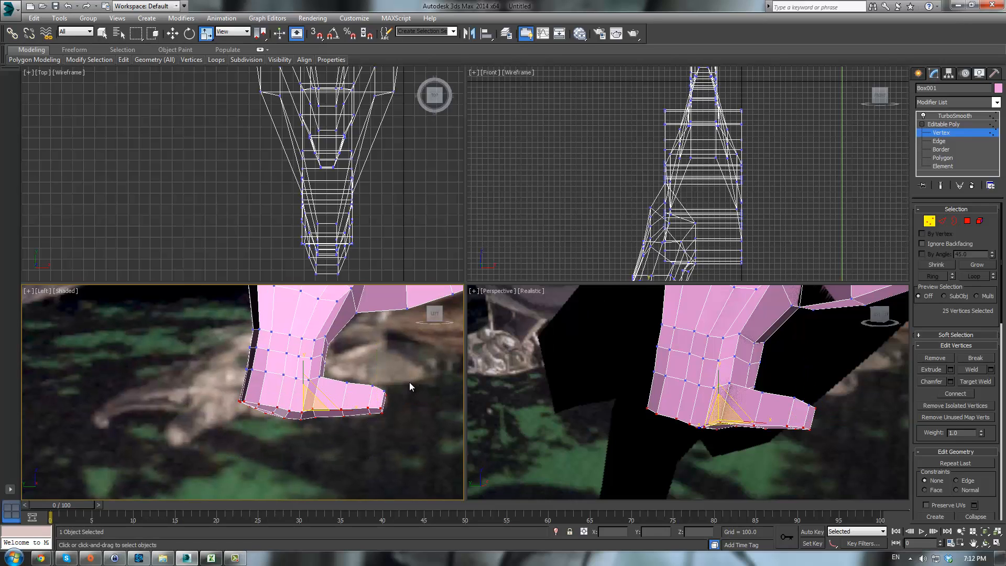
alt+click(371, 399)
middle_drag(320, 374, 321, 373)
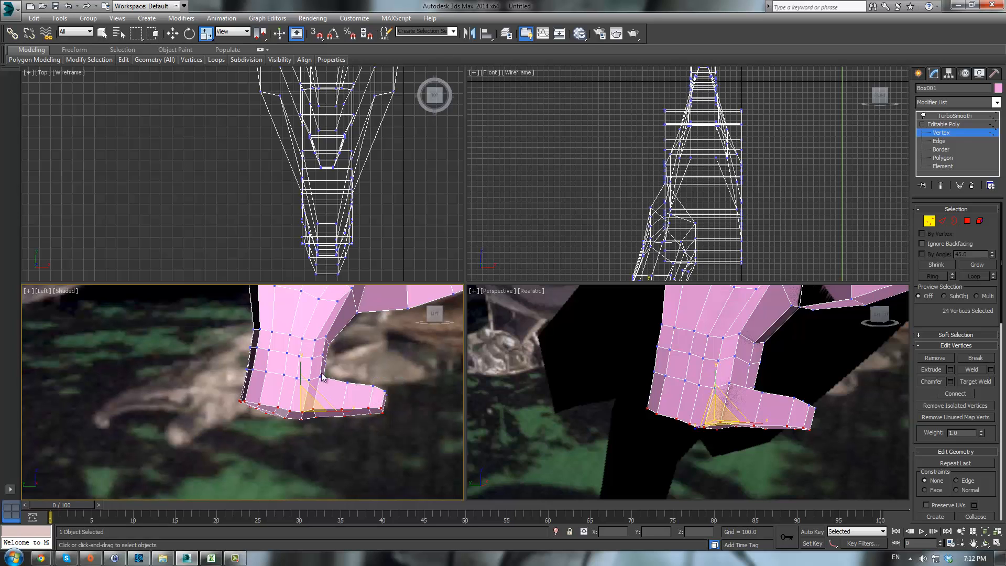
alt+middle_drag(712, 388, 785, 382)
drag(715, 467, 774, 542)
scroll(435, 357, up, 3)
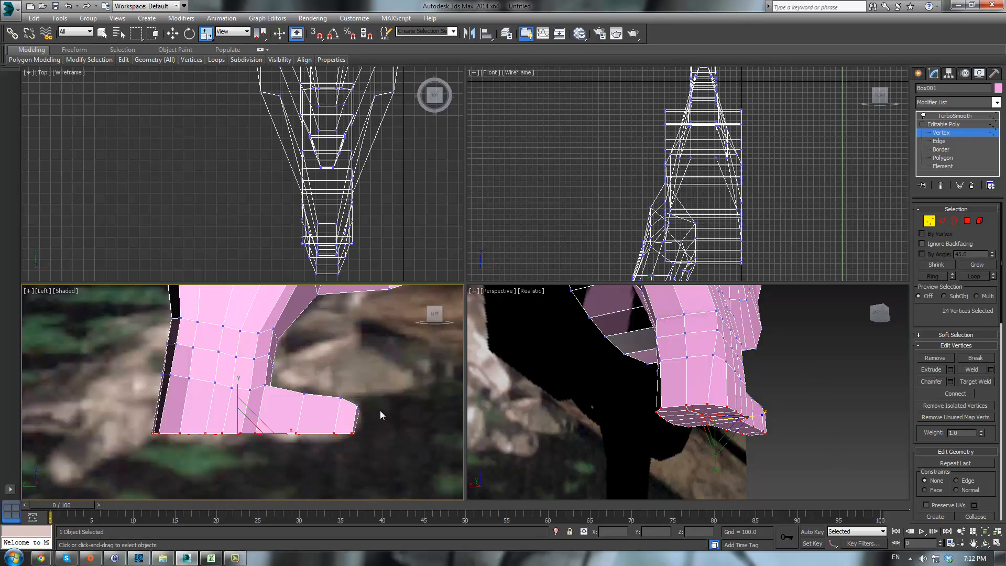
drag(358, 431, 356, 427)
key(w)
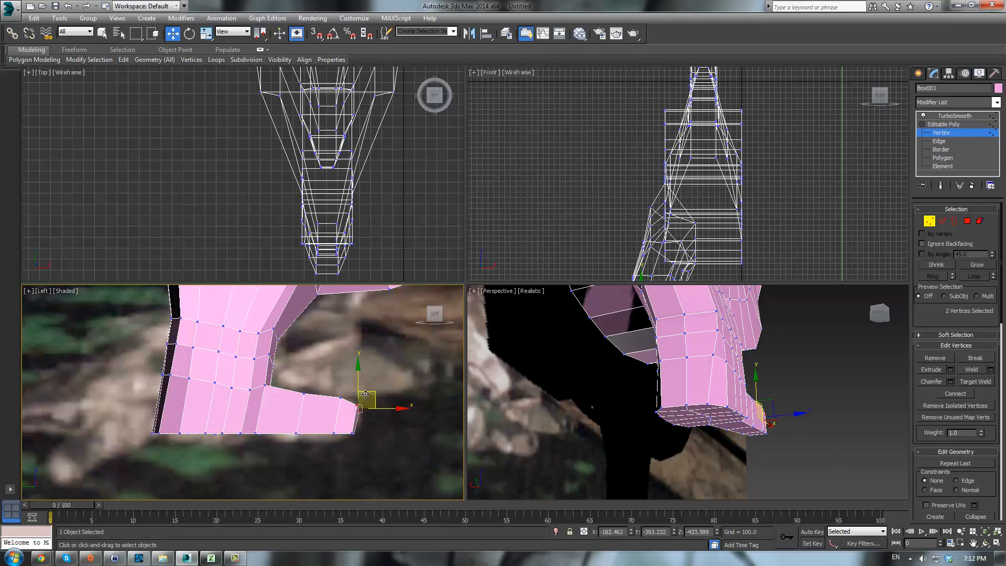
drag(371, 395, 373, 395)
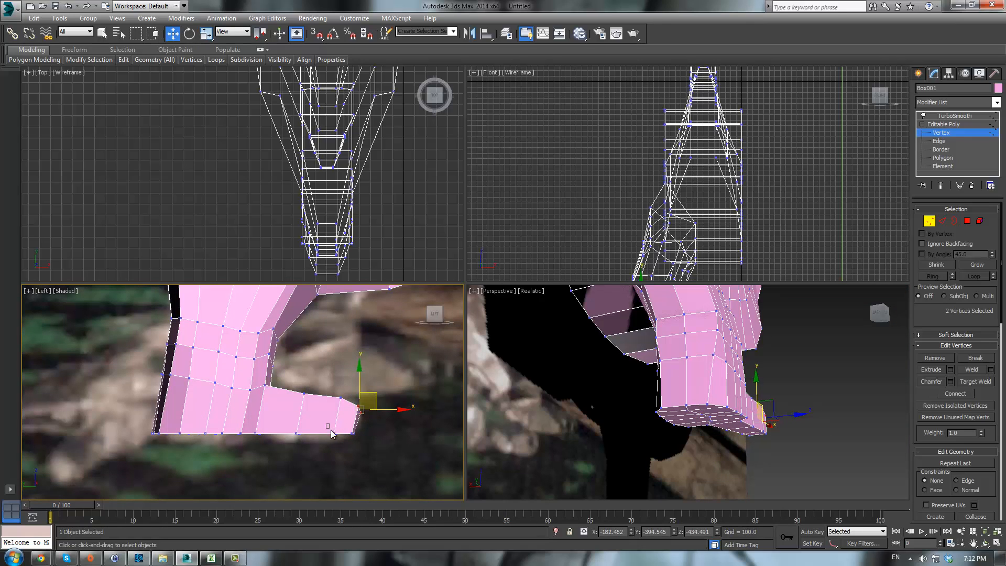
- Select the toe tip vertices from the perspective and top views with the Rotate tool active
drag(330, 430, 307, 406)
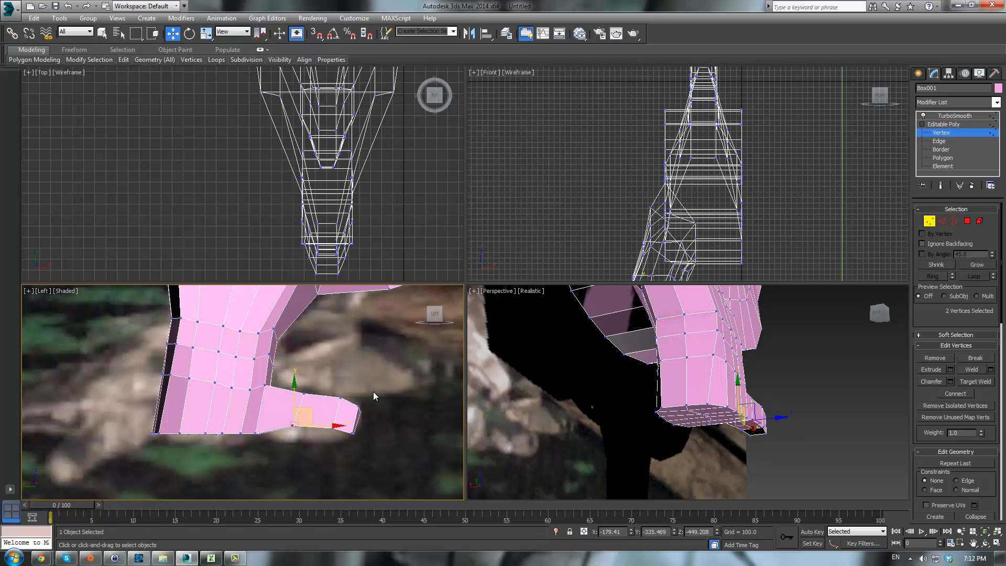
alt+middle_drag(705, 374, 726, 472)
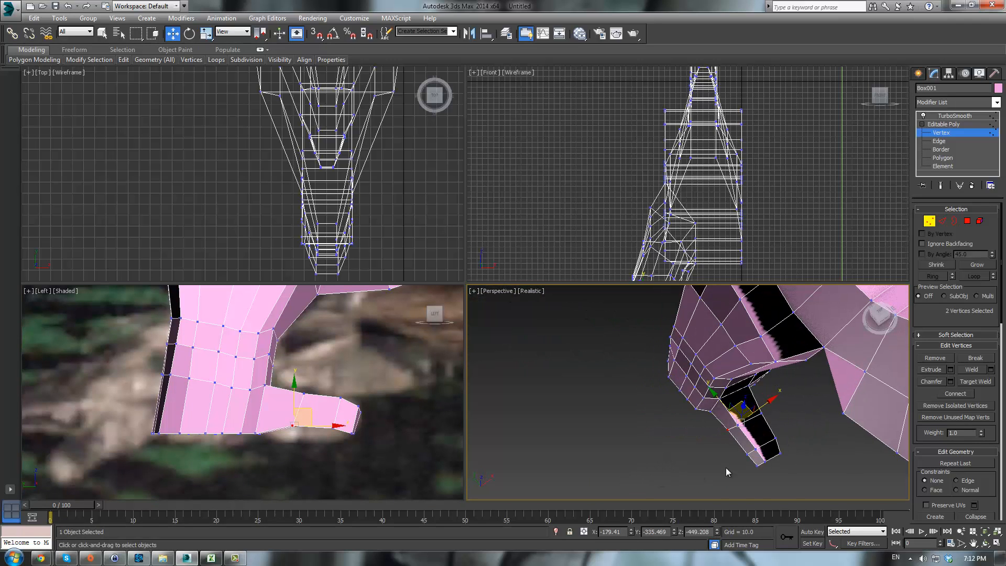
drag(745, 470, 762, 442)
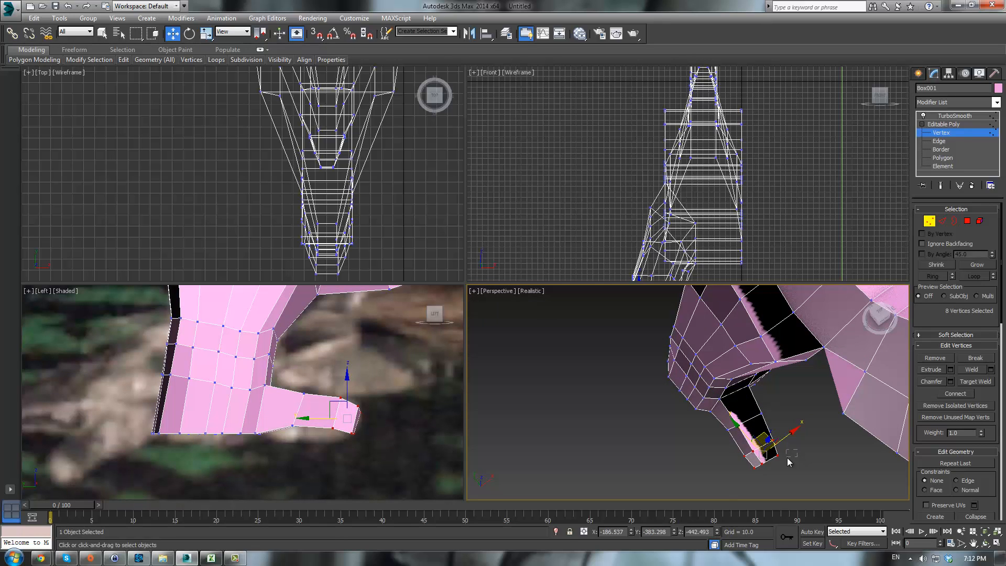
click(786, 457)
key(ctrl+z)
scroll(401, 126, down, 3)
middle_drag(401, 126, 428, 295)
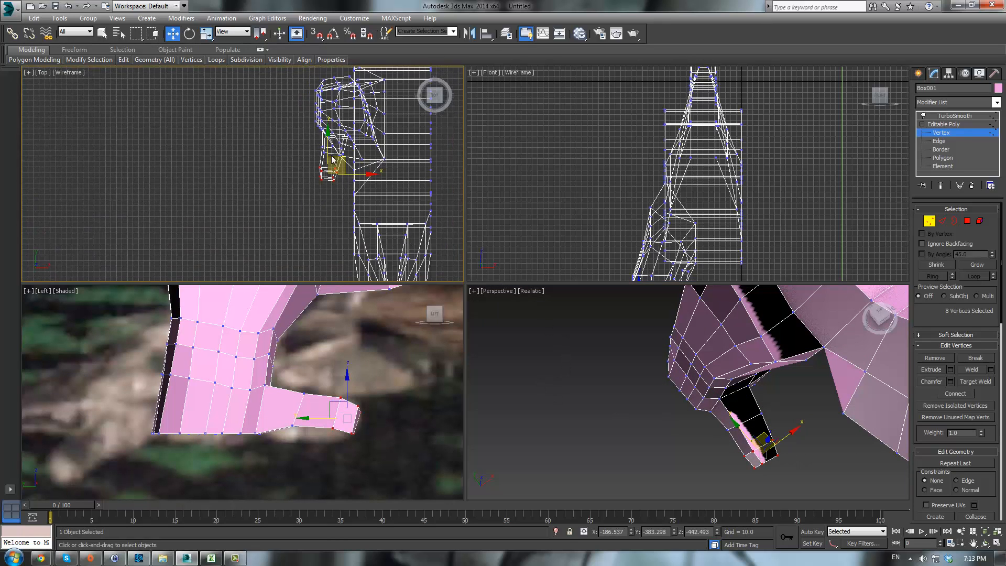
scroll(324, 146, up, 3)
drag(349, 206, 343, 198)
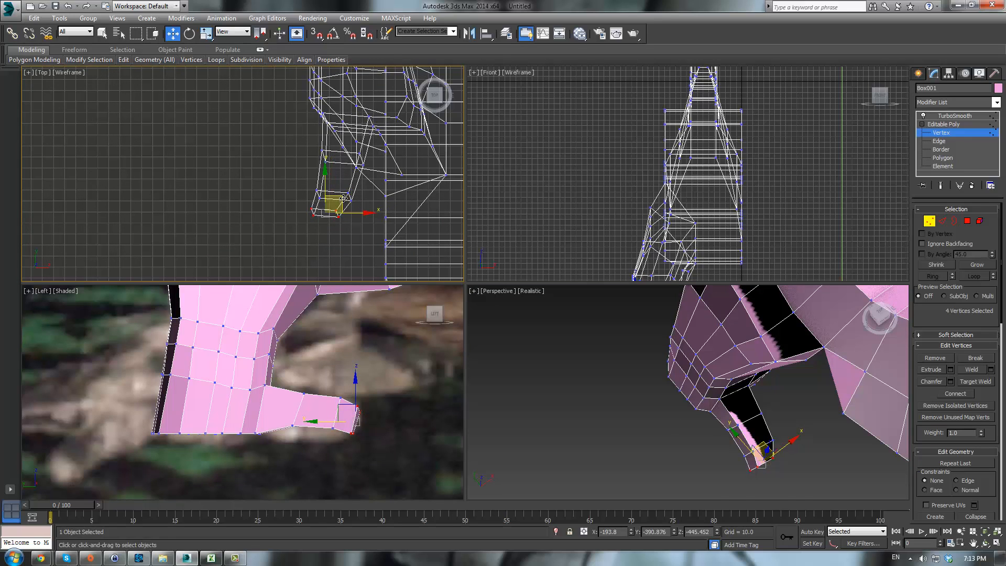
key(e)
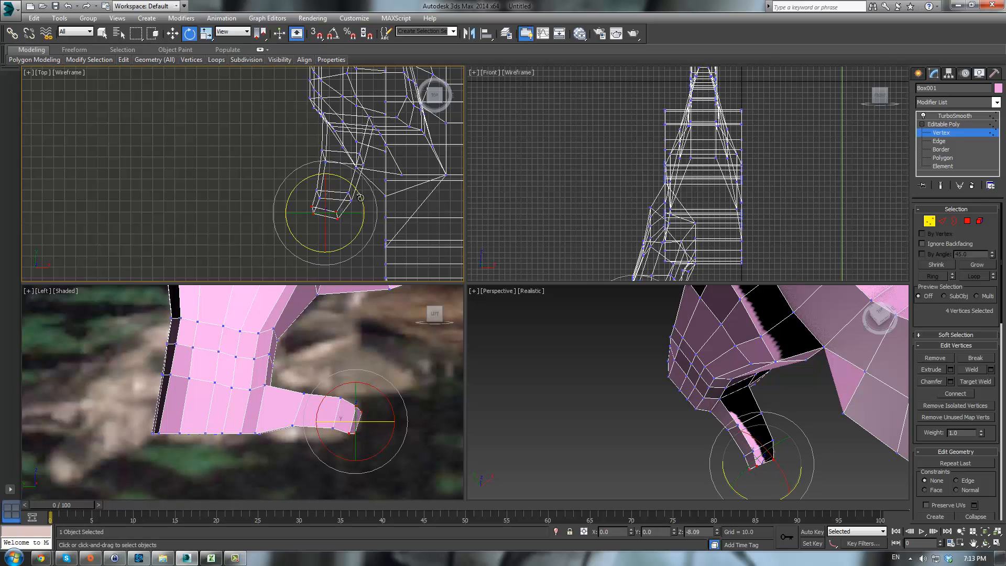
click(283, 160)
click(677, 459)
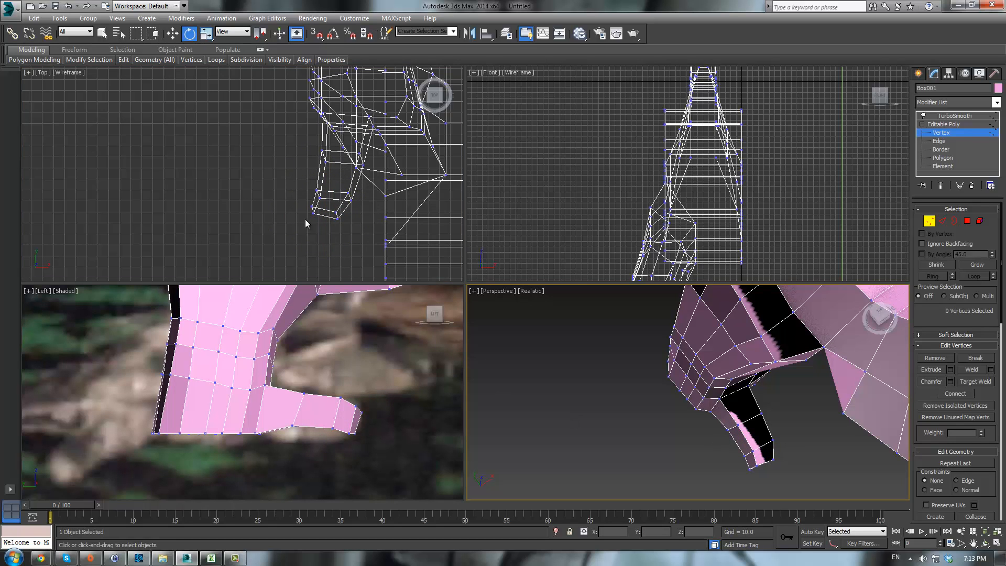
- Preview the smoothed leg and foot at object level from several angles
alt+middle_drag(702, 410, 742, 353)
scroll(768, 401, down, 5)
scroll(768, 401, up, 10)
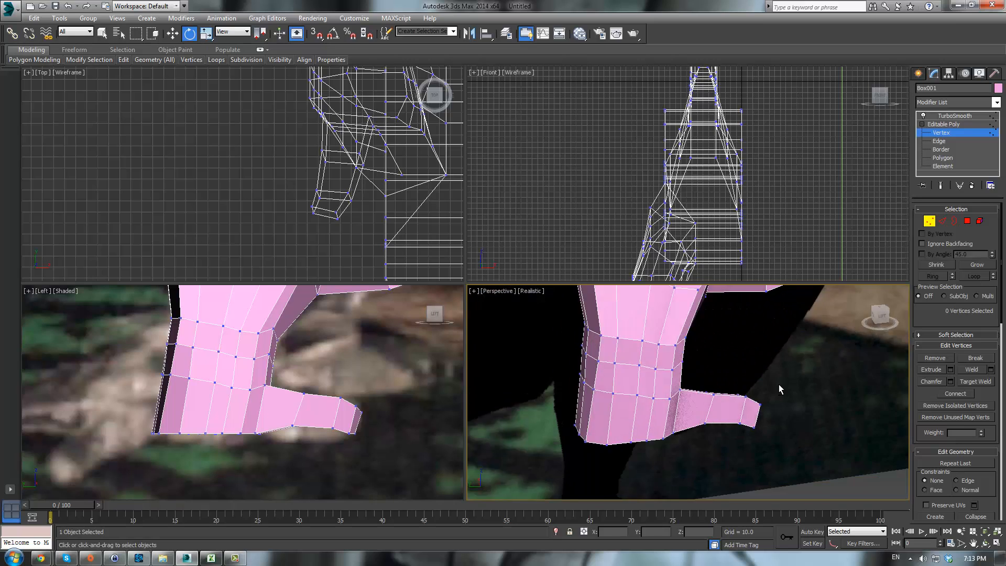
scroll(781, 345, down, 5)
click(955, 125)
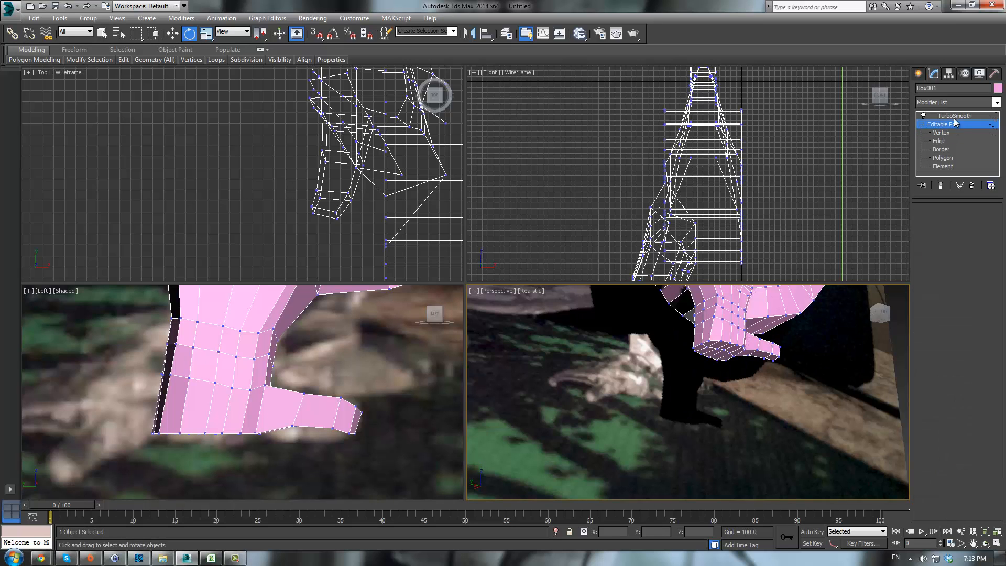
click(954, 117)
scroll(789, 348, down, 3)
mouse_move(789, 349)
alt+middle_down()
mouse_move(714, 386)
mouse_move(709, 409)
mouse_move(803, 346)
mouse_move(773, 392)
mouse_move(676, 406)
mouse_move(739, 434)
mouse_move(690, 426)
mouse_move(649, 386)
mouse_move(591, 411)
alt+middle_up()
click(941, 127)
scroll(796, 393, up, 5)
scroll(714, 395, down, 5)
mouse_move(714, 394)
alt+middle_down()
mouse_move(807, 420)
mouse_move(777, 415)
mouse_move(853, 327)
alt+middle_up()
scroll(854, 423, up, 5)
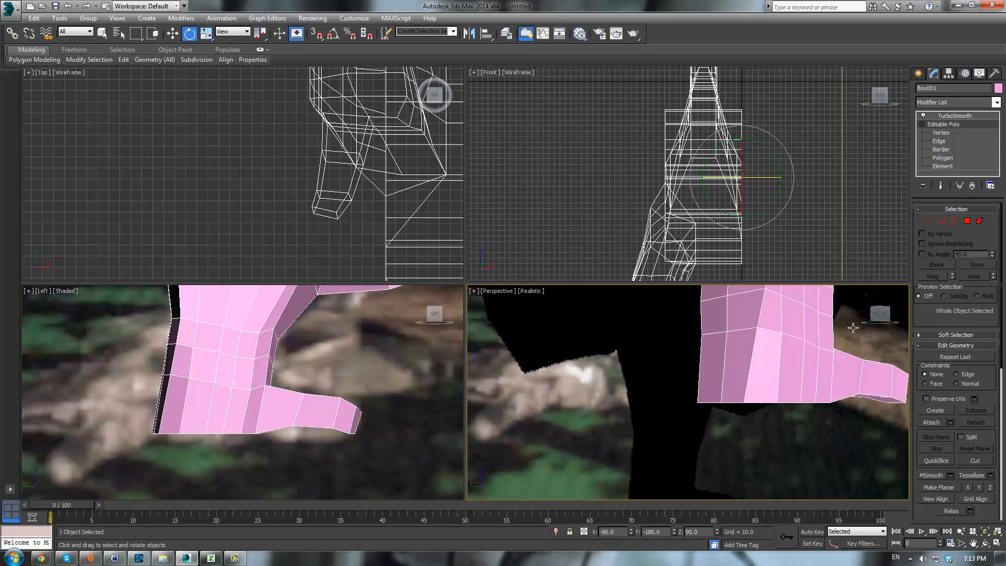
- Extrude the three front polygons of the foot by polygon, about 15.5 units, to start separate toes
click(967, 220)
click(736, 361)
ctrl+click(762, 362)
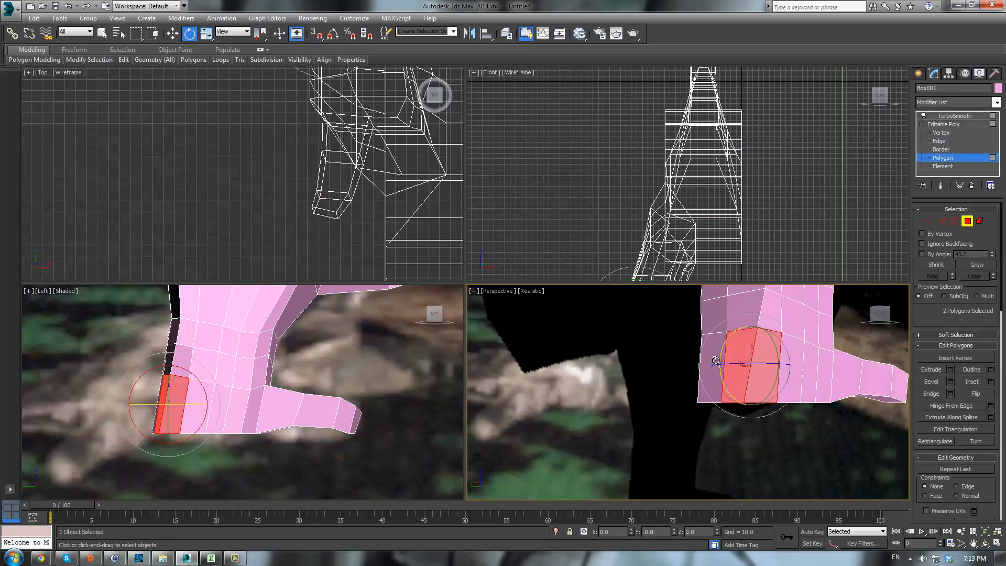
ctrl+click(715, 360)
click(950, 369)
drag(695, 412, 746, 382)
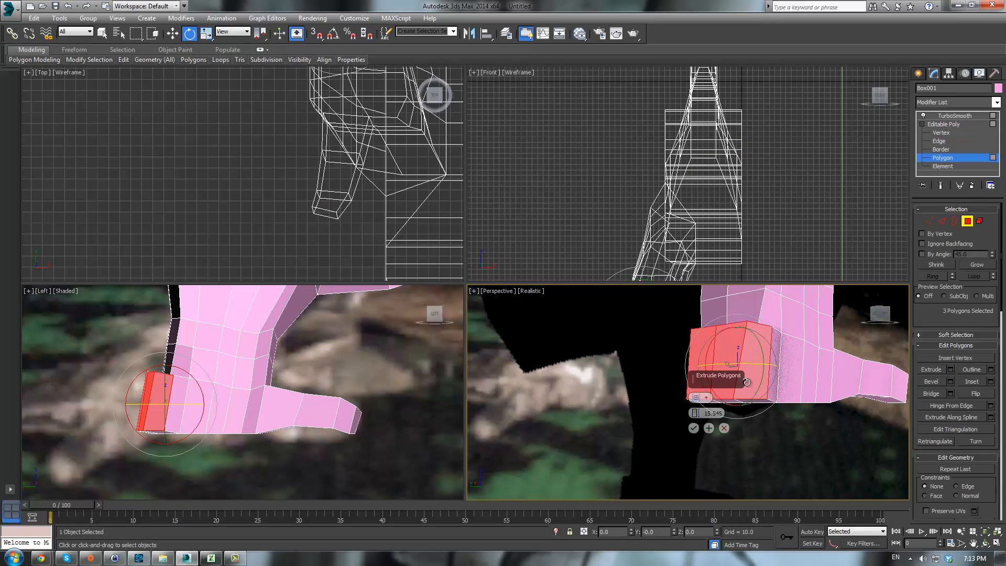
click(702, 397)
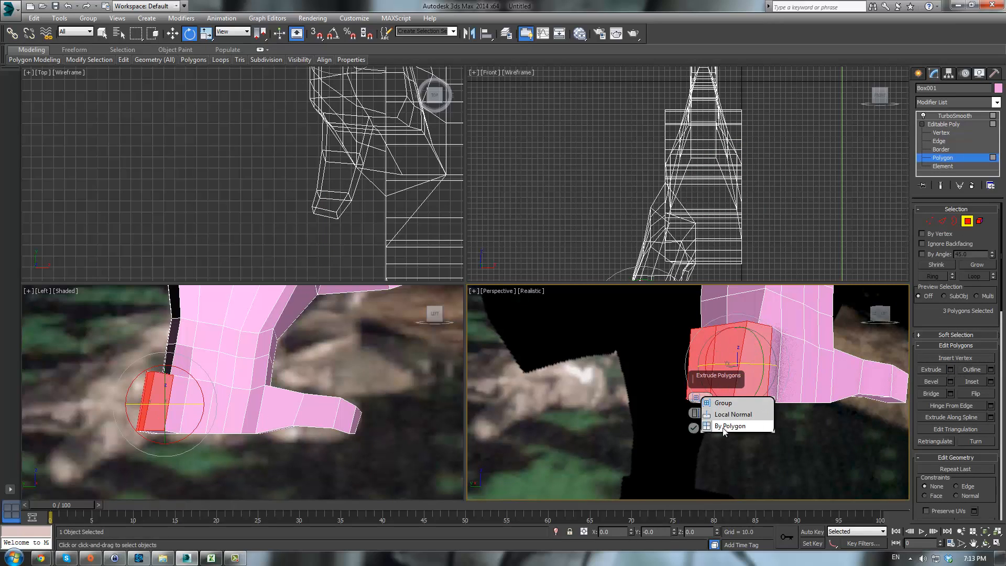
click(724, 429)
click(693, 427)
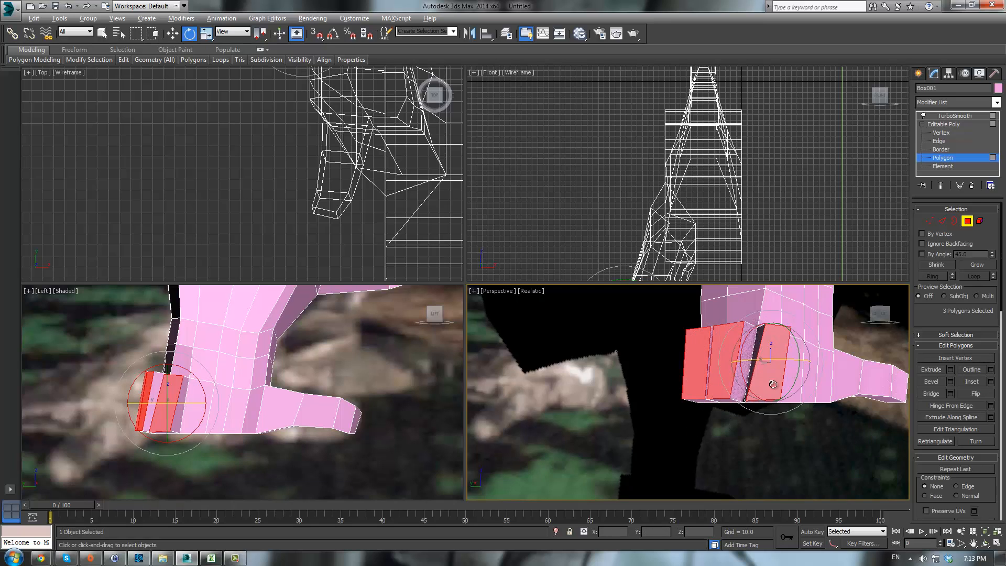
- Extrude the toe polygons further interactively, then undo the last extrusion
mouse_move(772, 385)
alt+middle_down()
mouse_move(769, 408)
mouse_move(783, 380)
mouse_move(771, 373)
alt+middle_up()
scroll(256, 408, down, 4)
middle_drag(256, 409, 332, 401)
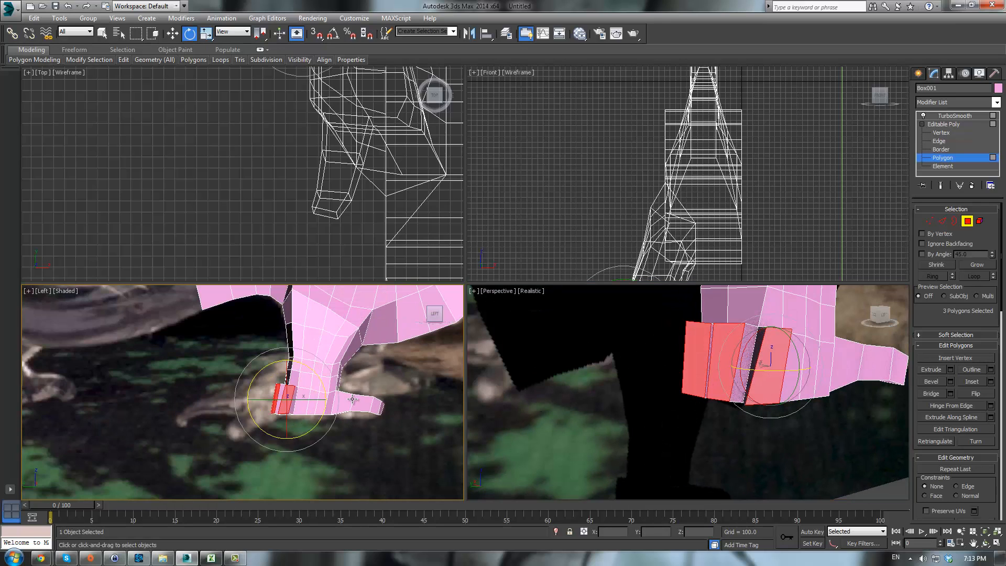
click(931, 372)
drag(769, 367, 844, 124)
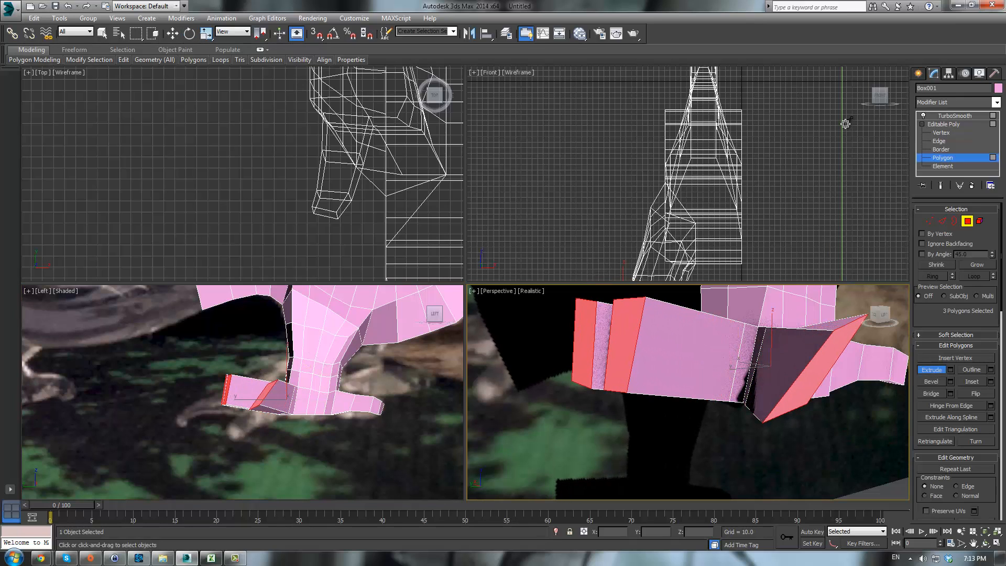
drag(622, 334, 651, 274)
alt+middle_drag(766, 343, 698, 363)
scroll(698, 363, down, 10)
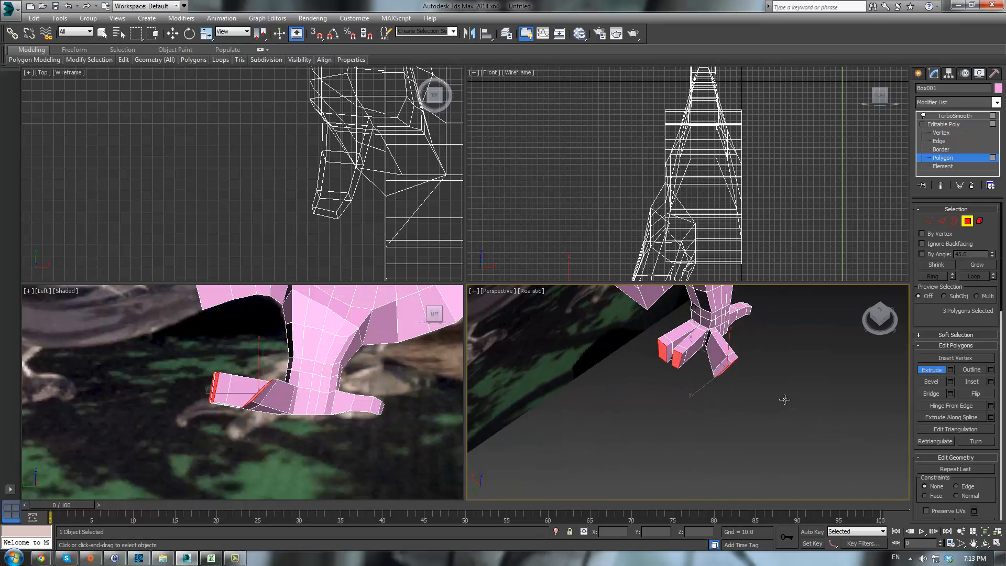
key(ctrl+z)
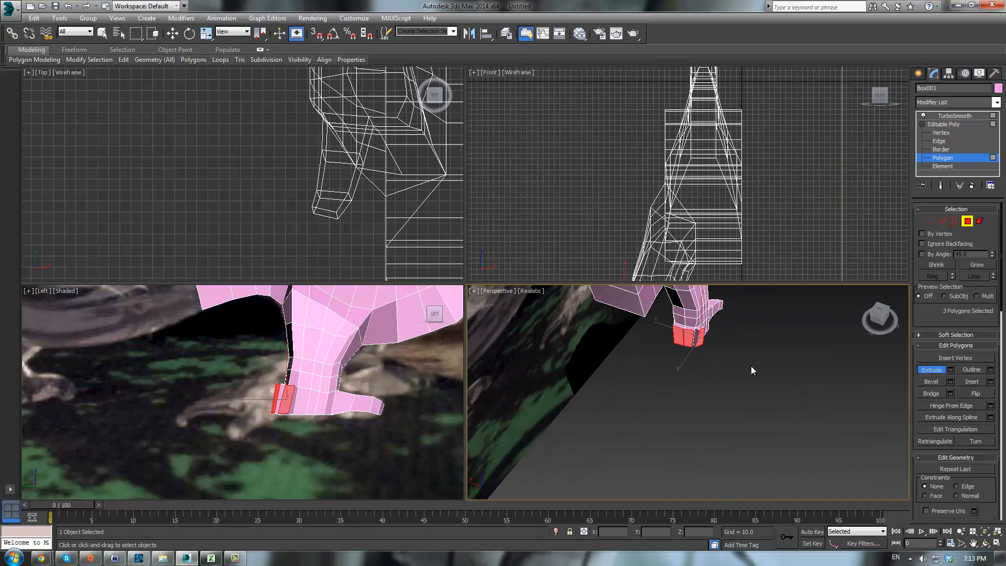
- Deselect one toe polygon and extrude the remaining two toe polygons to lengthen the toes
alt+click(703, 335)
scroll(700, 340, up, 4)
drag(678, 325, 678, 220)
drag(666, 360, 644, 355)
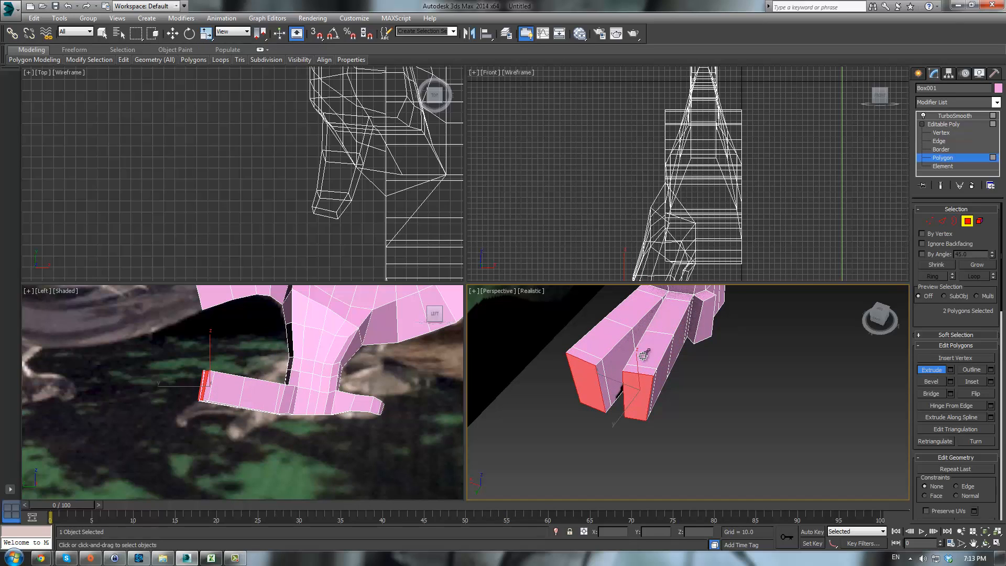
scroll(298, 451, up, 3)
- Select the toe tip vertices and rotate them to bend the toes downward
key(1)
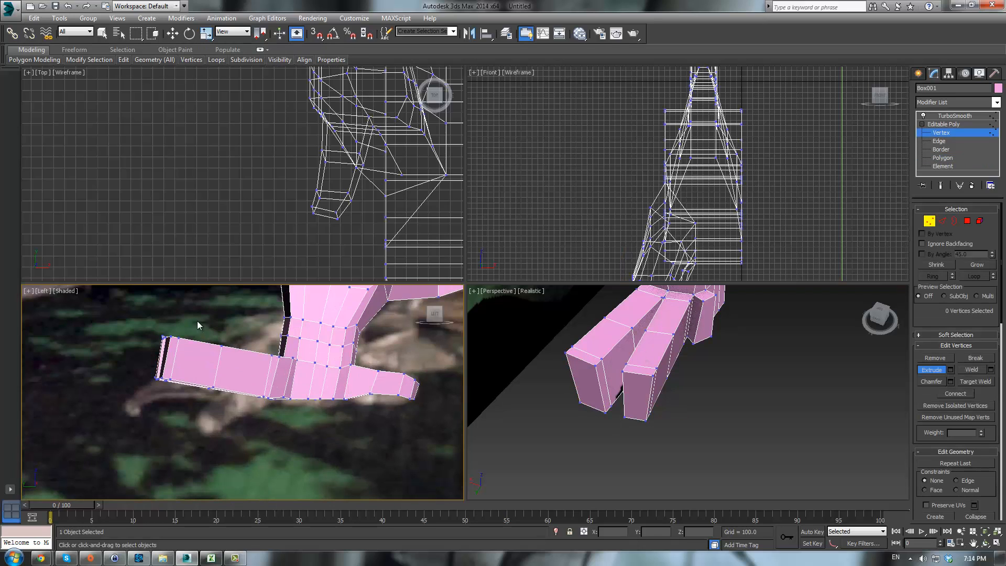
drag(236, 418, 239, 414)
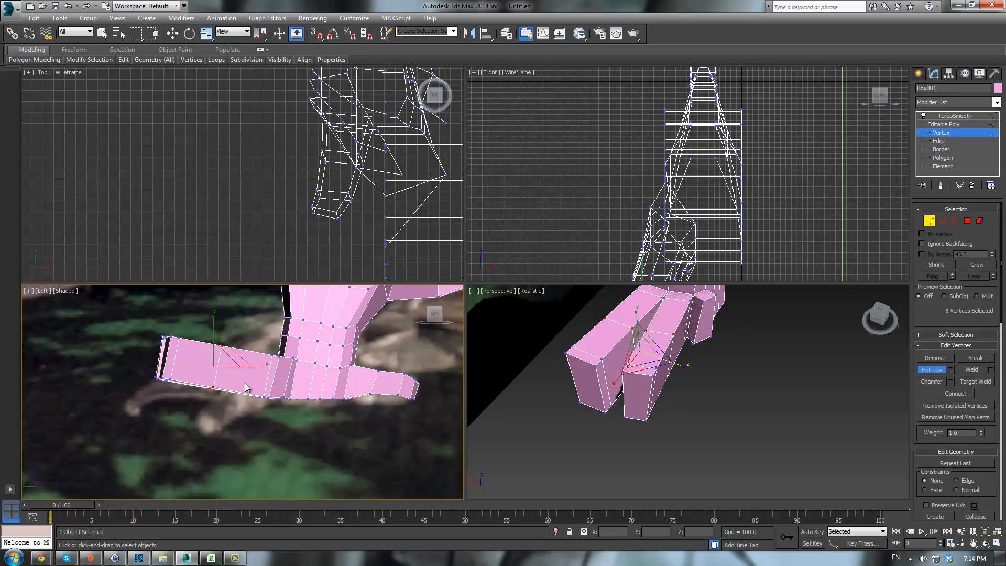
drag(218, 333, 217, 364)
key(w)
key(e)
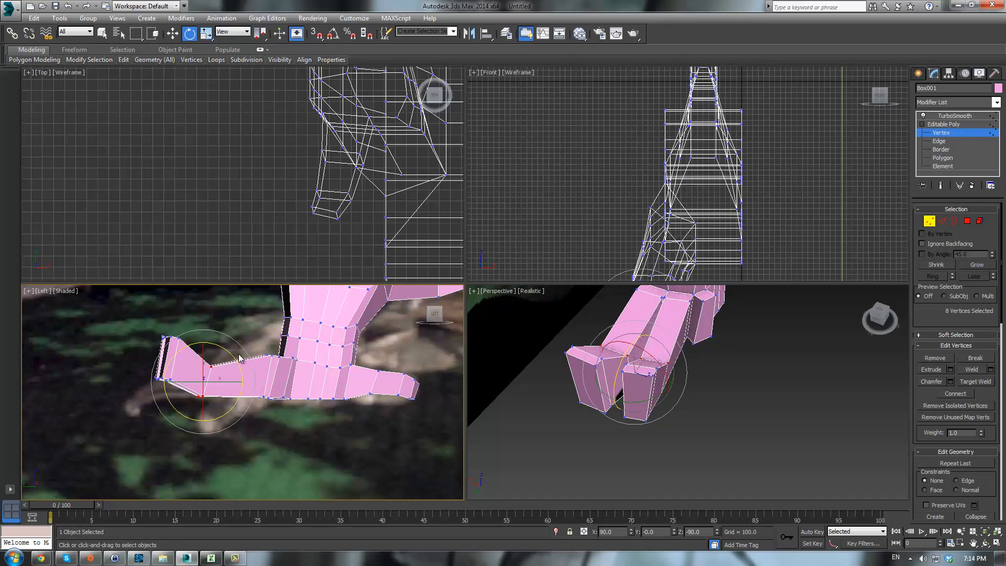
drag(230, 350, 212, 341)
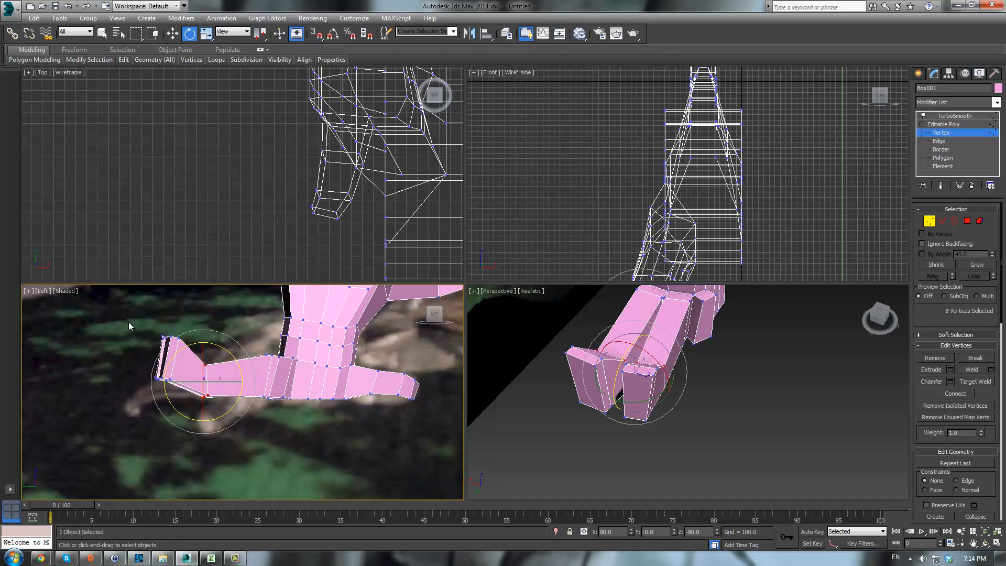
drag(183, 383, 170, 366)
- Select the vertices at the ends of both toes from the left and perspective views
key(w)
key(e)
key(w)
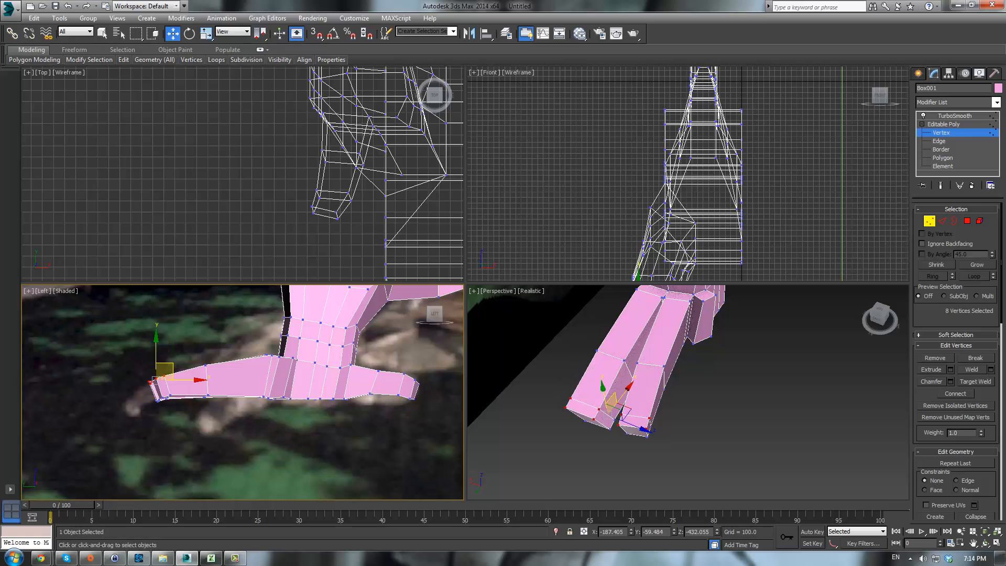
click(966, 223)
click(930, 222)
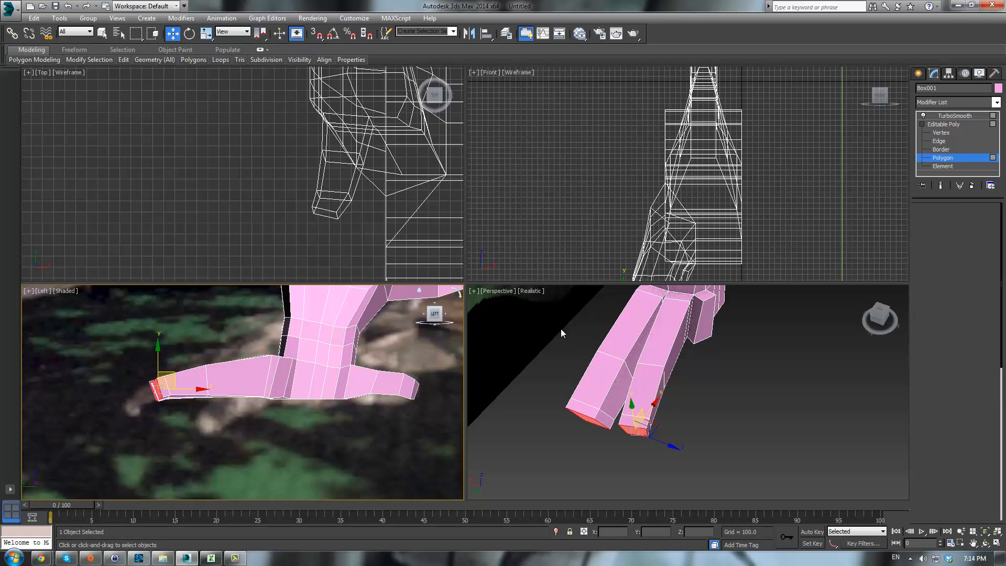
scroll(147, 355, up, 4)
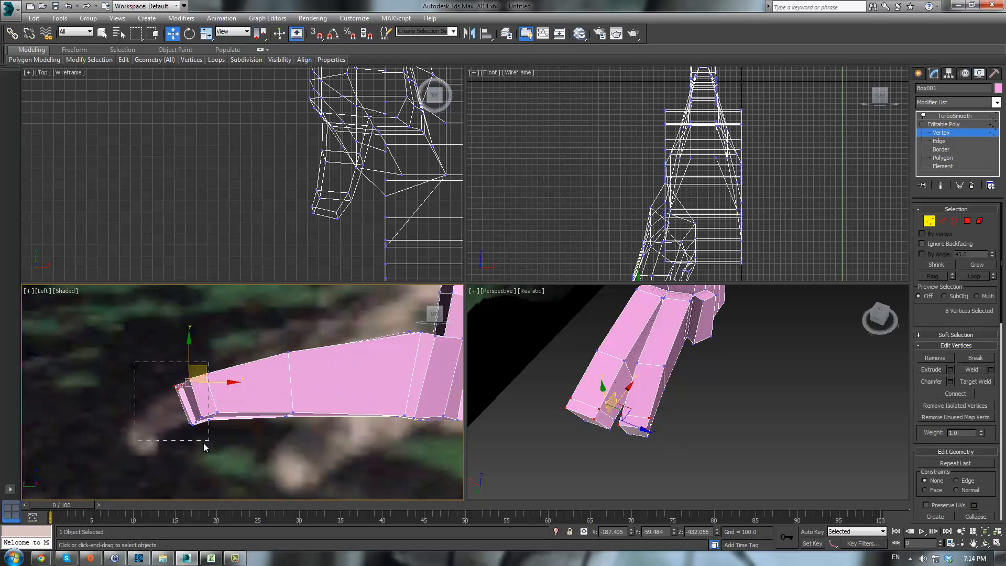
drag(204, 444, 205, 444)
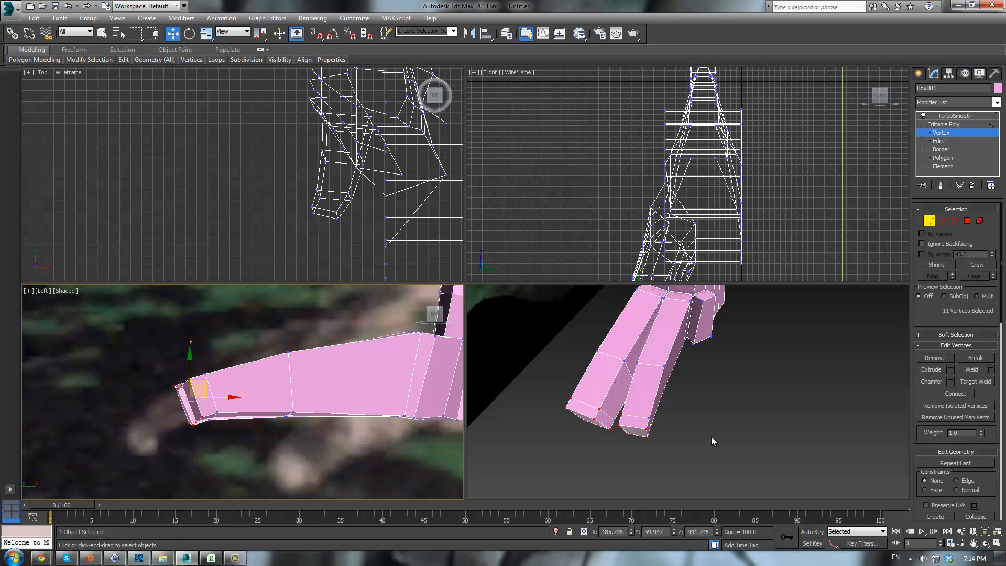
drag(542, 401, 673, 470)
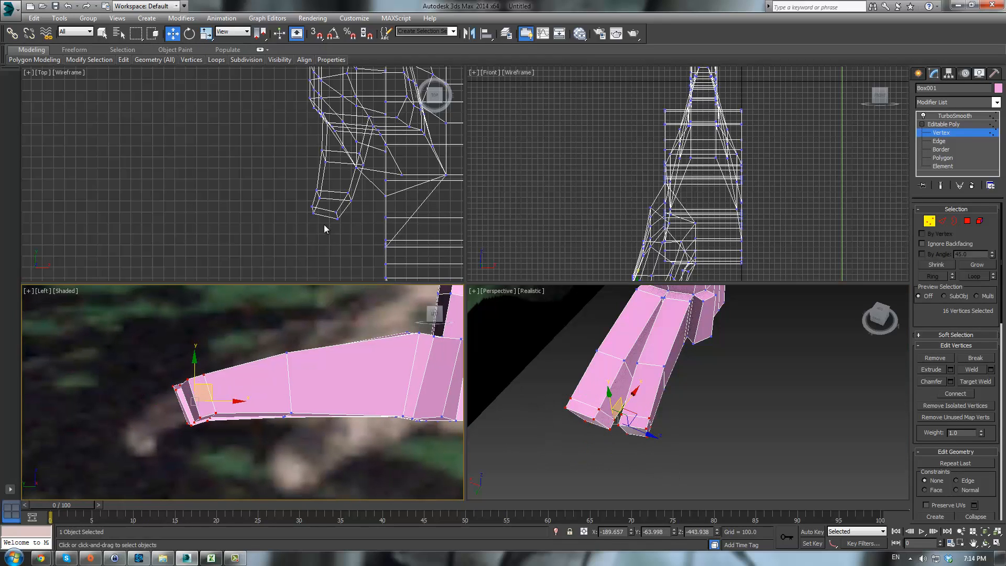
- Move the toe tip vertices in the top and left views to taper and angle the toe ends
scroll(306, 220, up, 8)
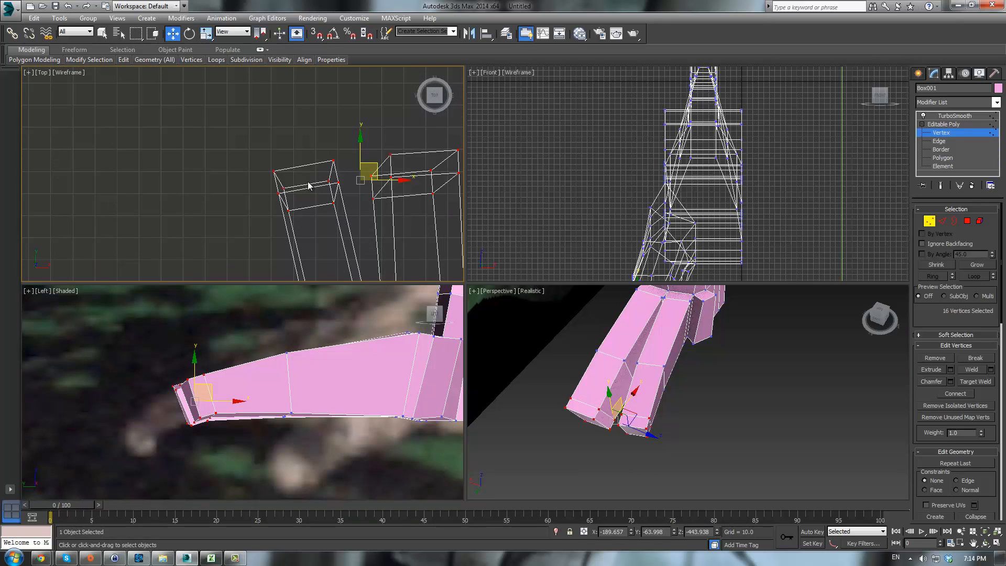
alt+drag(281, 200, 343, 213)
alt+click(330, 180)
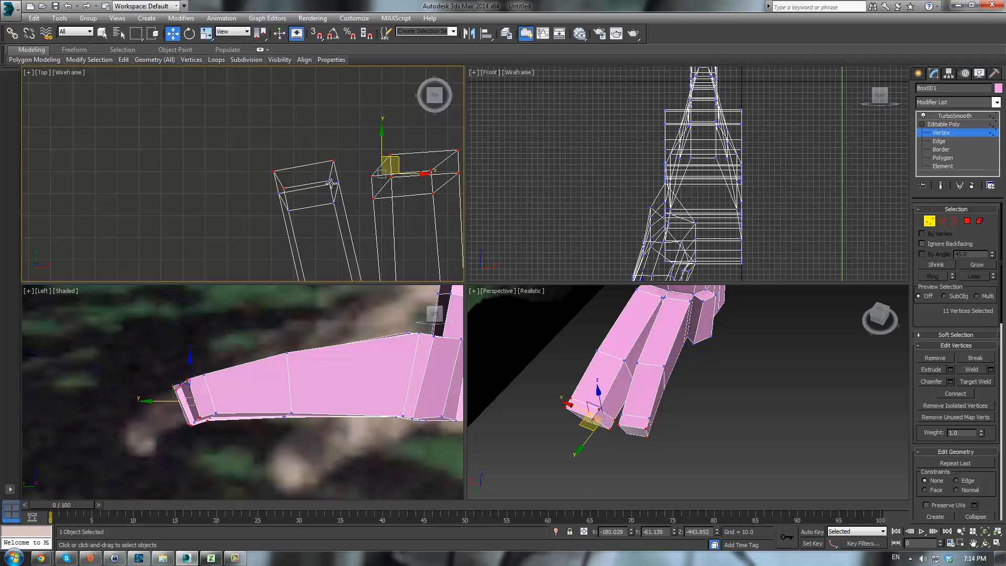
ctrl+click(329, 180)
middle_drag(363, 181, 308, 194)
alt+drag(329, 223, 329, 223)
alt+drag(328, 180, 353, 213)
alt+drag(375, 192, 392, 221)
alt+drag(393, 177, 419, 210)
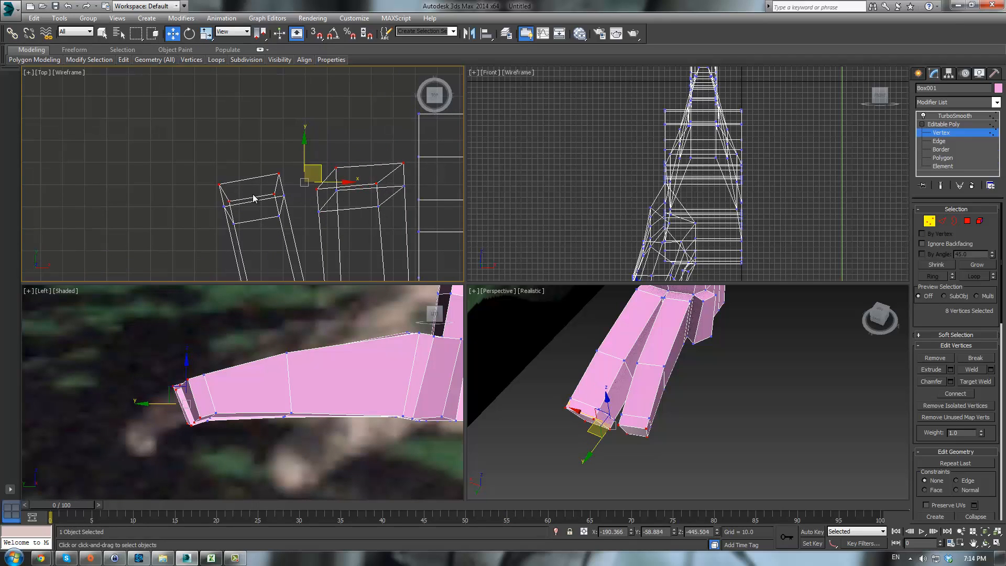
middle_drag(203, 389, 202, 391)
drag(195, 392, 163, 454)
key(r)
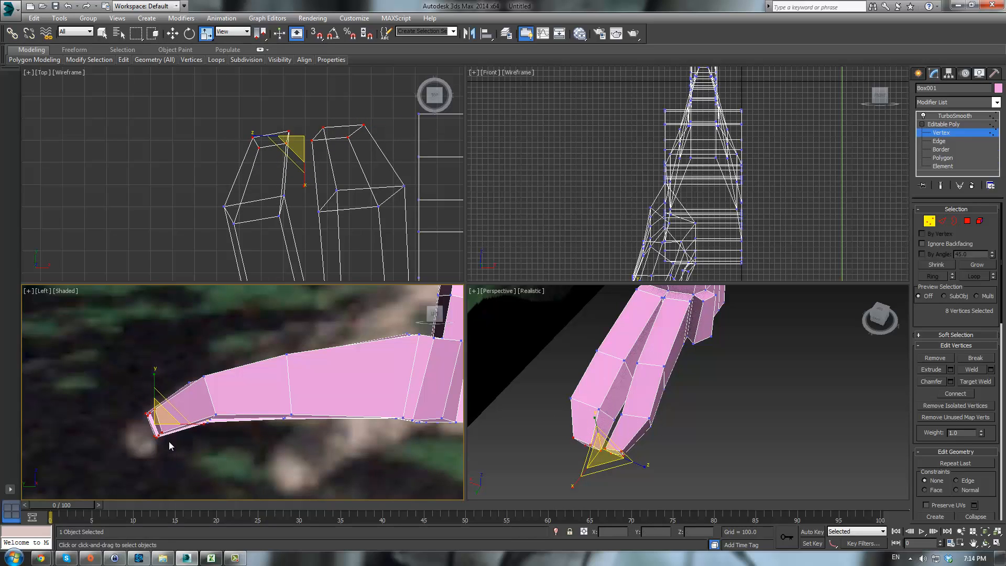
- Extrude the two toe tip polygons to start the claws
click(968, 221)
click(931, 370)
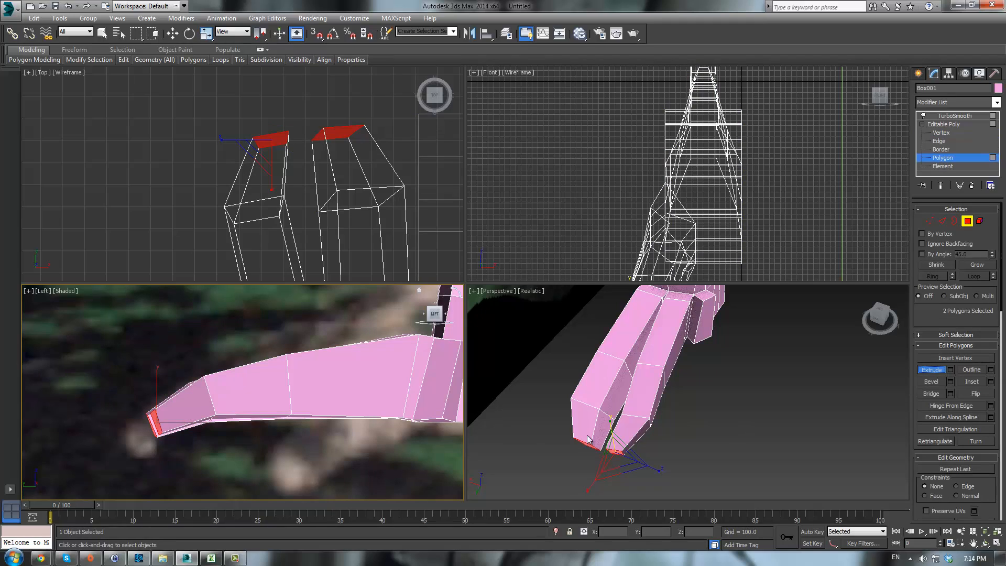
middle_drag(279, 438, 336, 401)
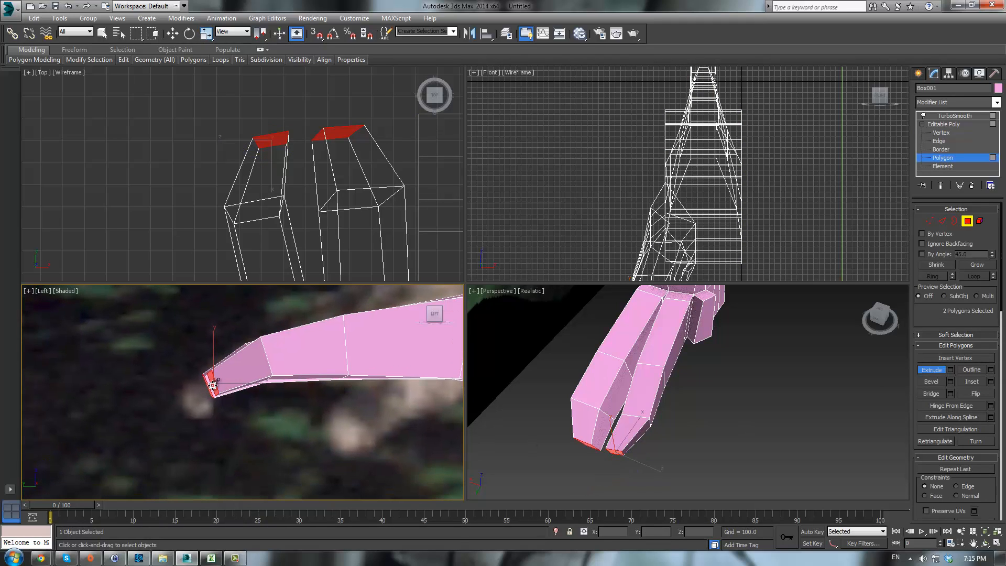
drag(212, 385, 187, 366)
- Scale down the claw tip polygons to taper them to points
key(w)
key(r)
alt+middle_drag(652, 458, 617, 439)
drag(609, 458, 609, 439)
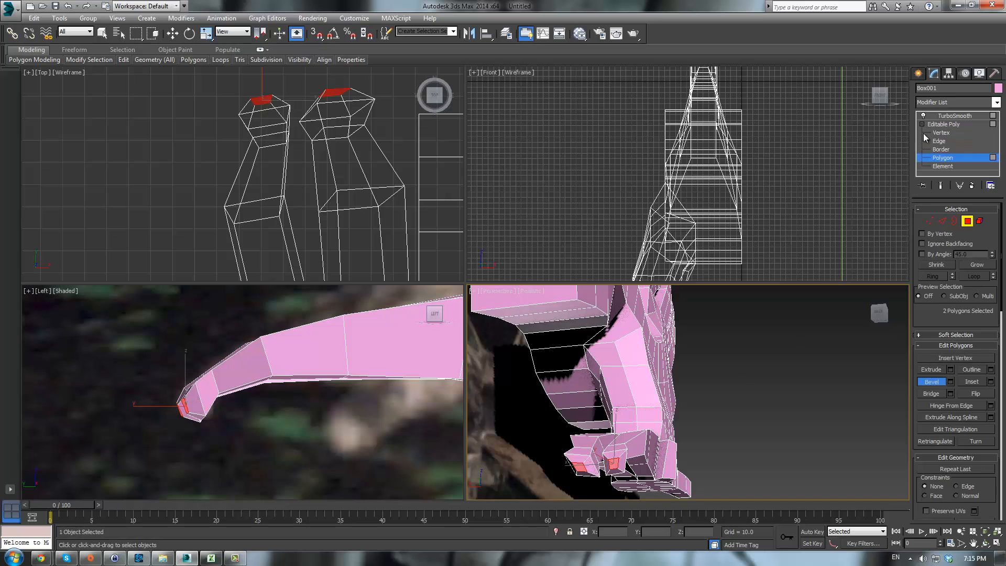
- Preview the smoothed foot and claws at object level from several angles
click(943, 124)
click(954, 116)
click(752, 402)
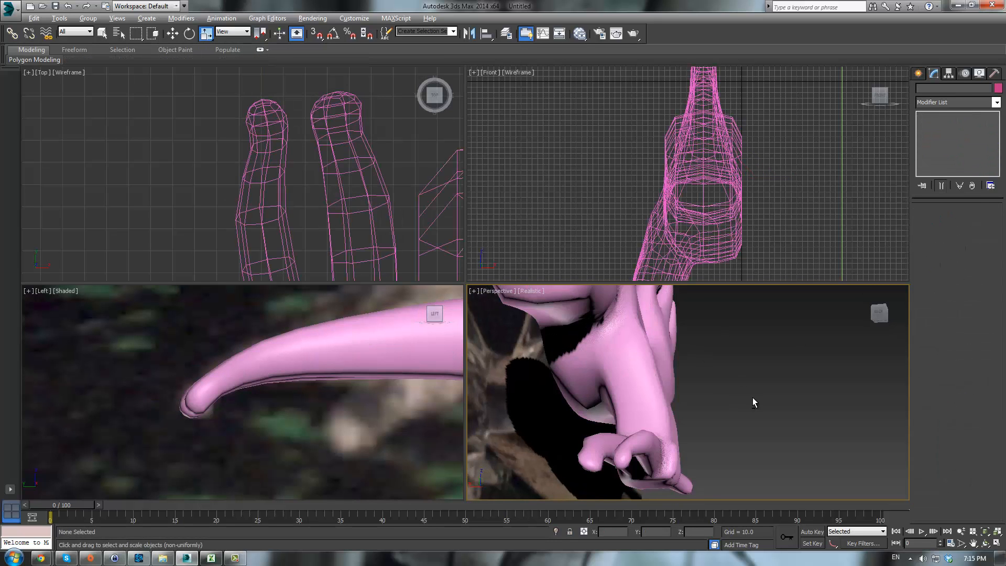
alt+middle_drag(752, 397, 687, 420)
scroll(659, 402, down, 5)
key(alt+w)
middle_drag(577, 398, 642, 342)
click(505, 386)
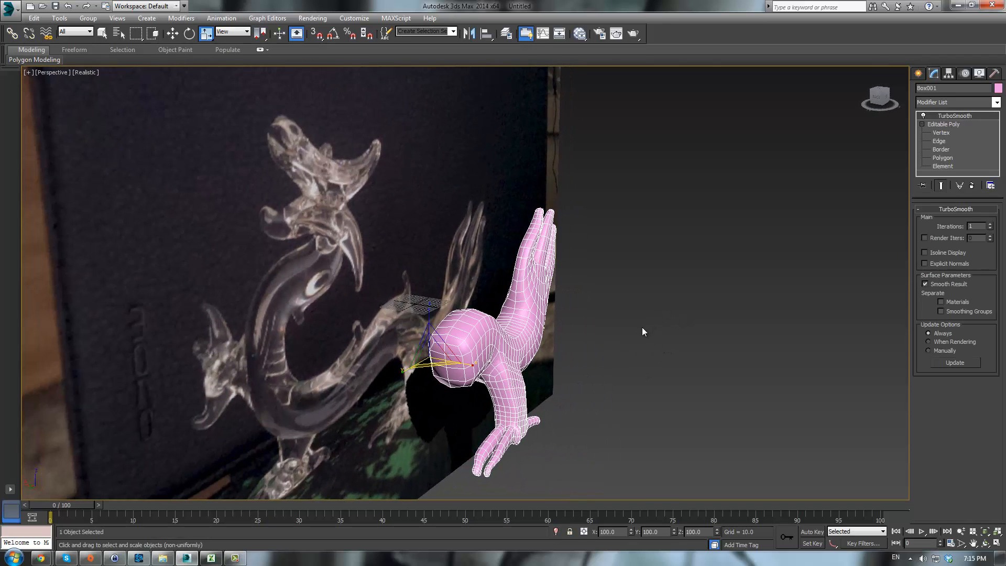
key(alt+w)
scroll(433, 163, down, 5)
middle_drag(440, 160, 545, 171)
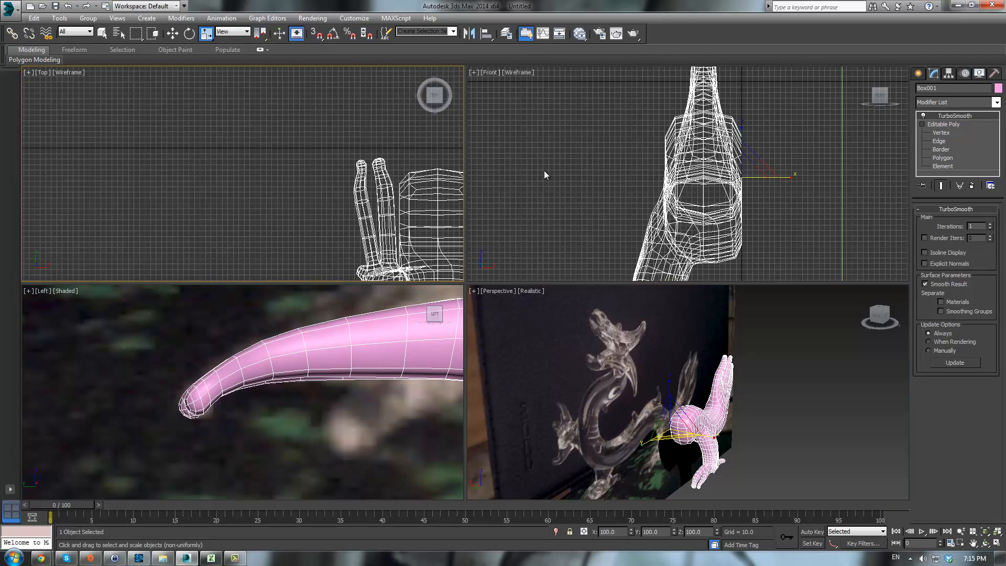
- Select the inner toe's tip vertices in vertex mode and move them in the top view to separate that toe
click(940, 133)
scroll(760, 303, up, 4)
alt+middle_drag(759, 302, 630, 385)
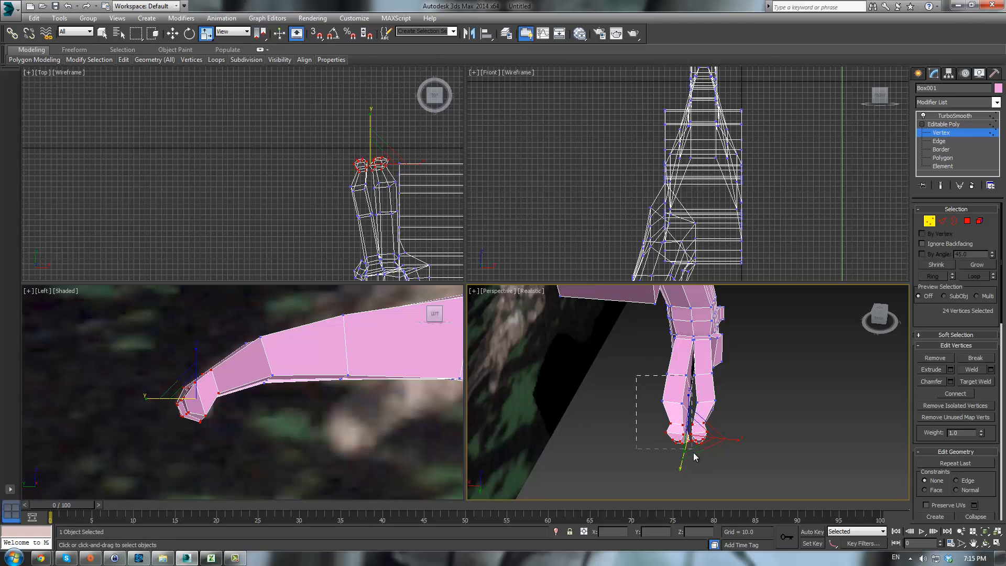
drag(695, 453, 695, 453)
drag(727, 412, 695, 459)
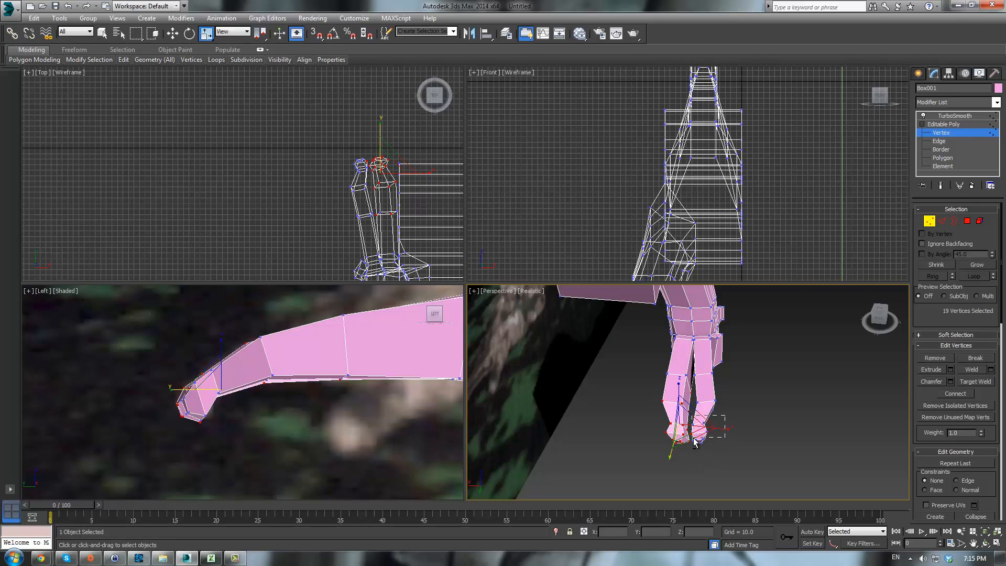
scroll(708, 428, up, 4)
alt+drag(638, 475, 646, 474)
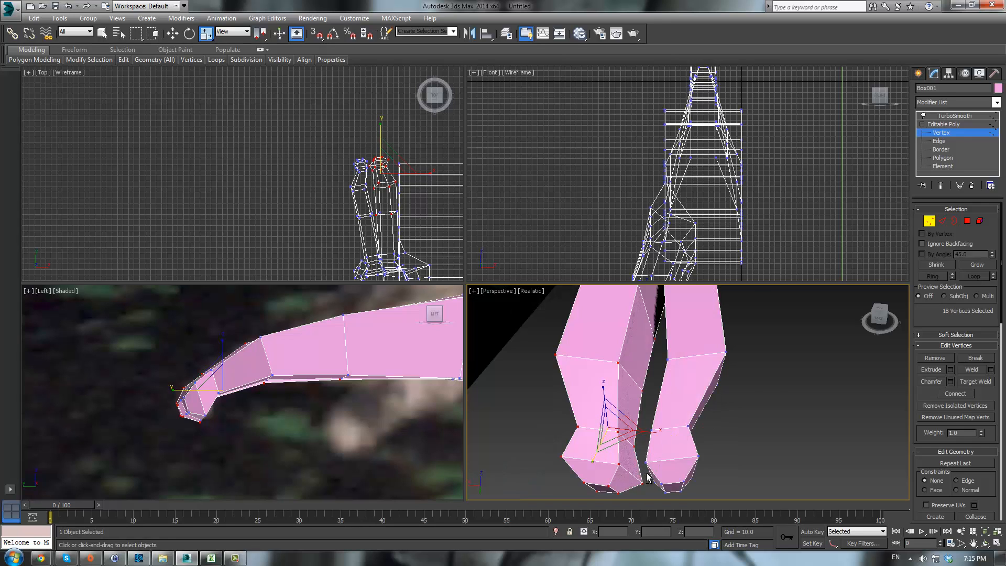
scroll(680, 341, down, 2)
middle_drag(680, 340, 692, 387)
scroll(406, 214, up, 3)
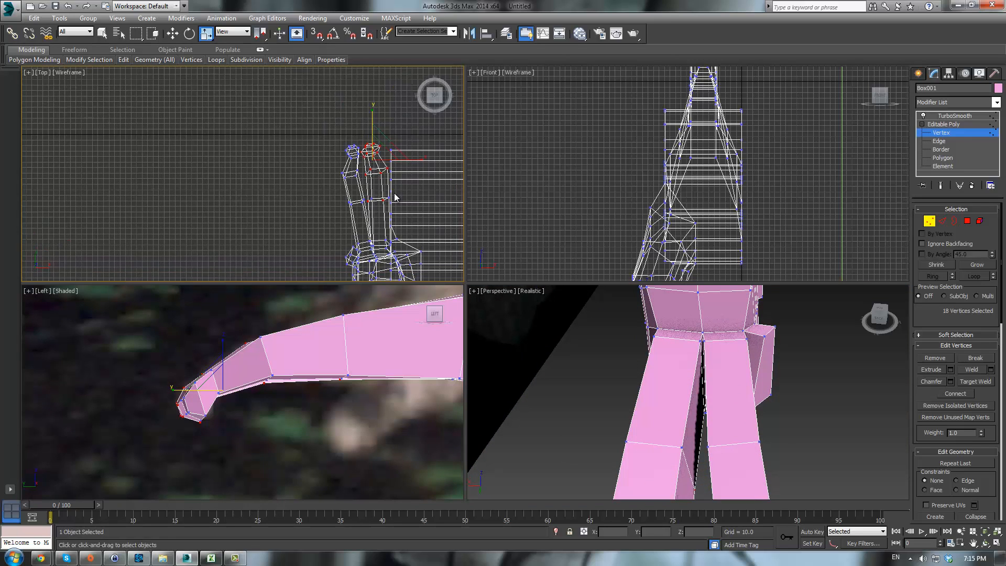
ctrl+drag(387, 214, 388, 215)
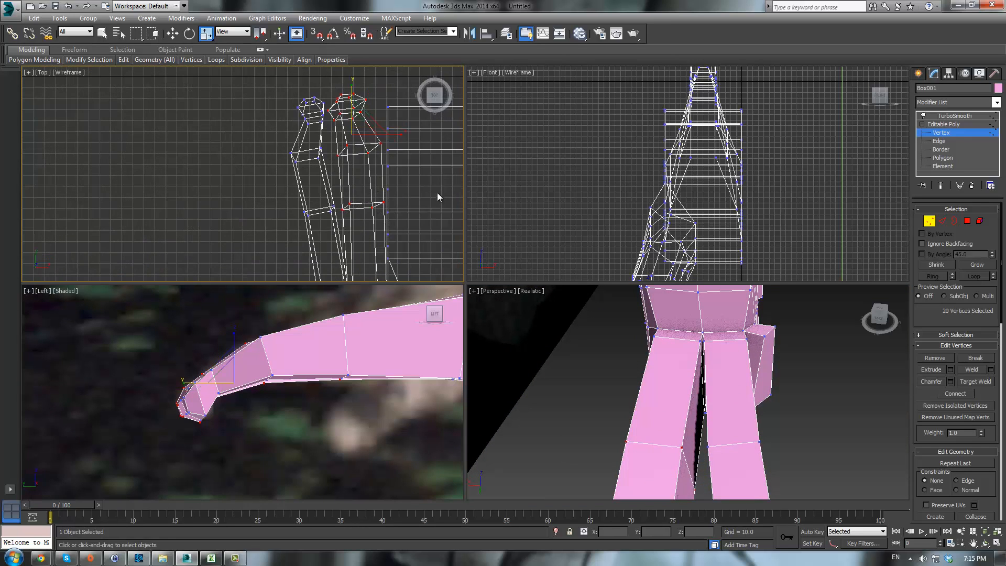
scroll(420, 181, down, 3)
middle_drag(421, 181, 348, 169)
scroll(329, 187, down, 1)
scroll(364, 189, up, 2)
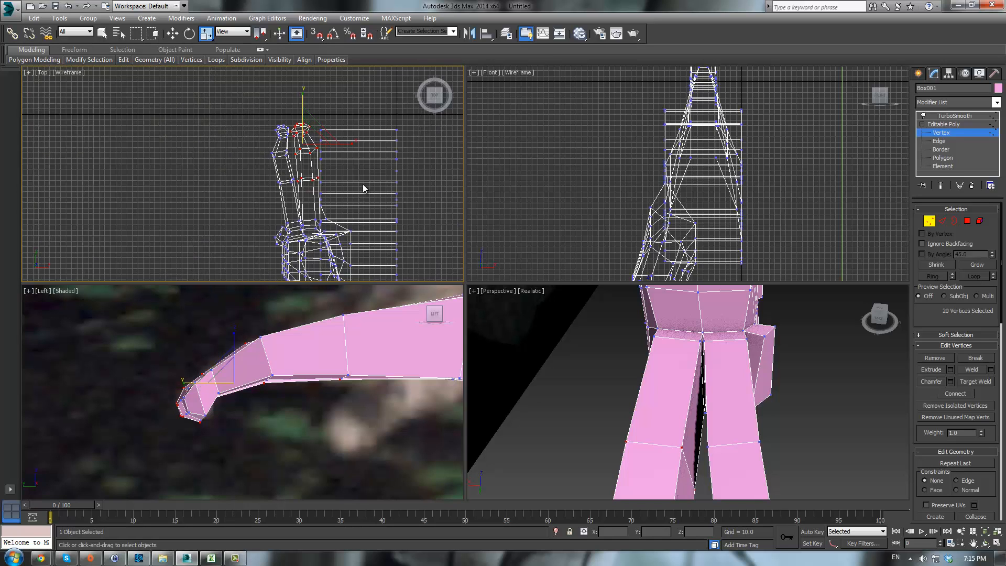
key(w)
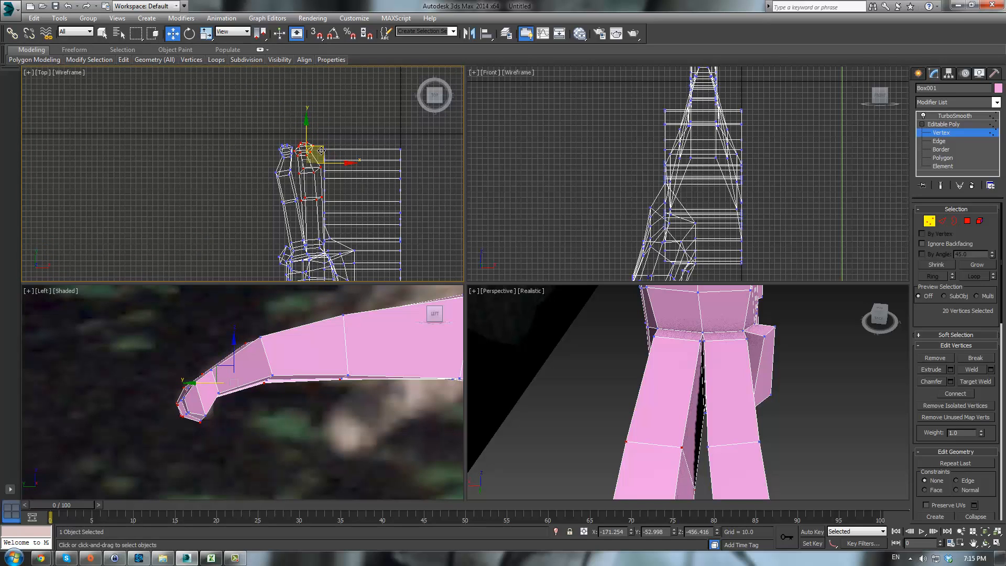
mouse_move(325, 151)
mouse_down()
mouse_move(334, 158)
mouse_move(350, 149)
mouse_move(342, 160)
mouse_up()
key(e)
key(w)
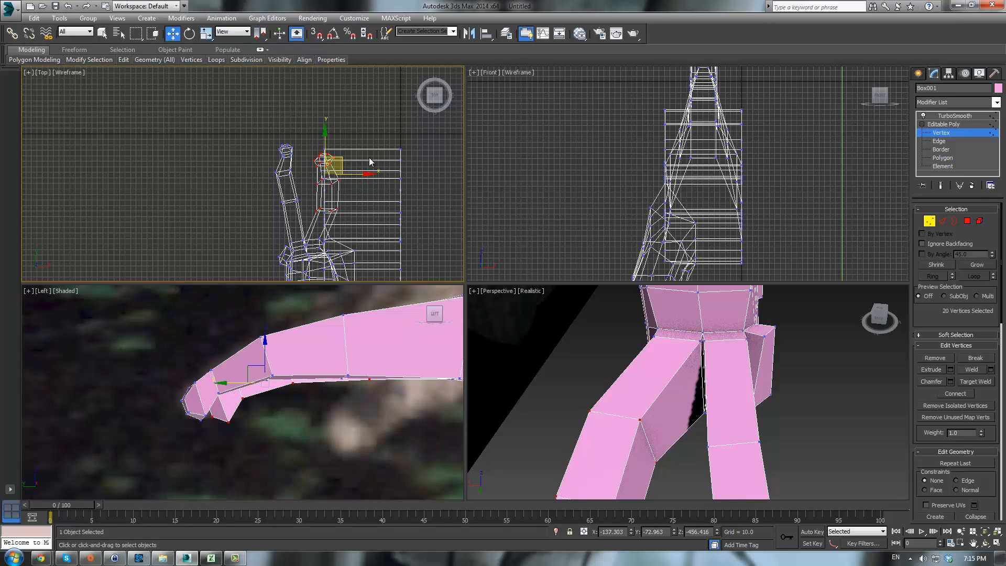
- Scale the selected toe tip vertices slightly and clear the selection
scroll(744, 387, down, 6)
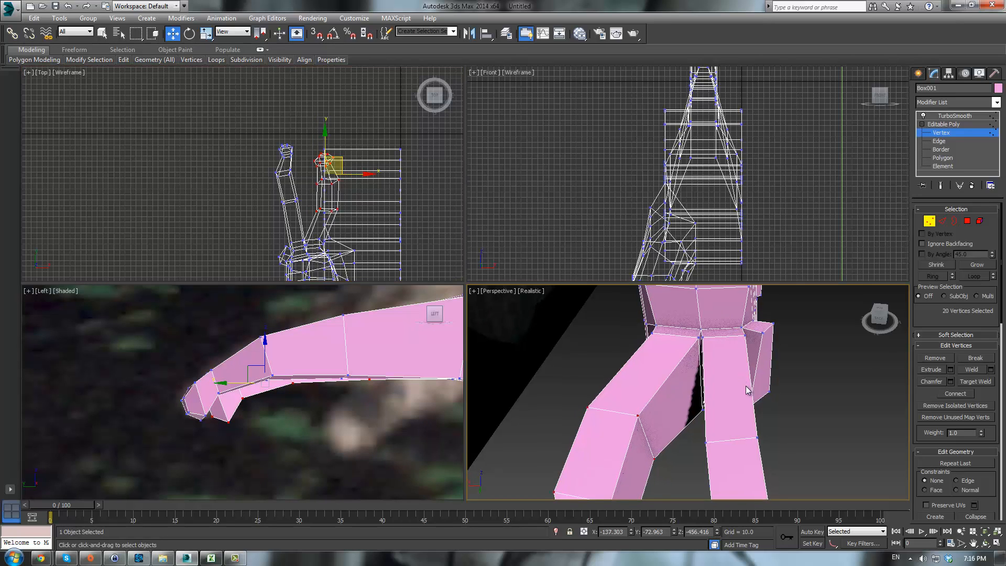
alt+middle_drag(745, 388, 695, 407)
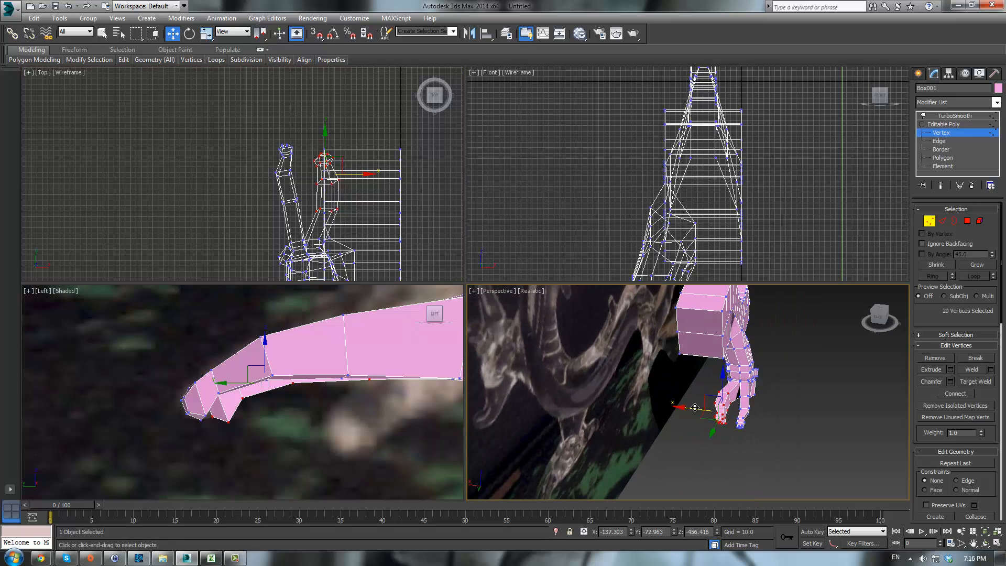
key(r)
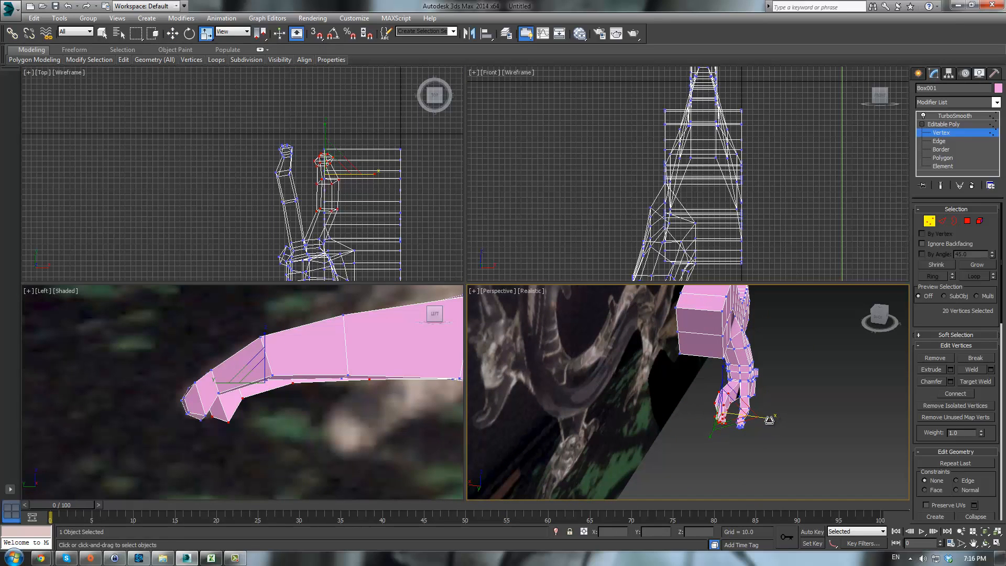
drag(769, 419, 772, 419)
click(810, 382)
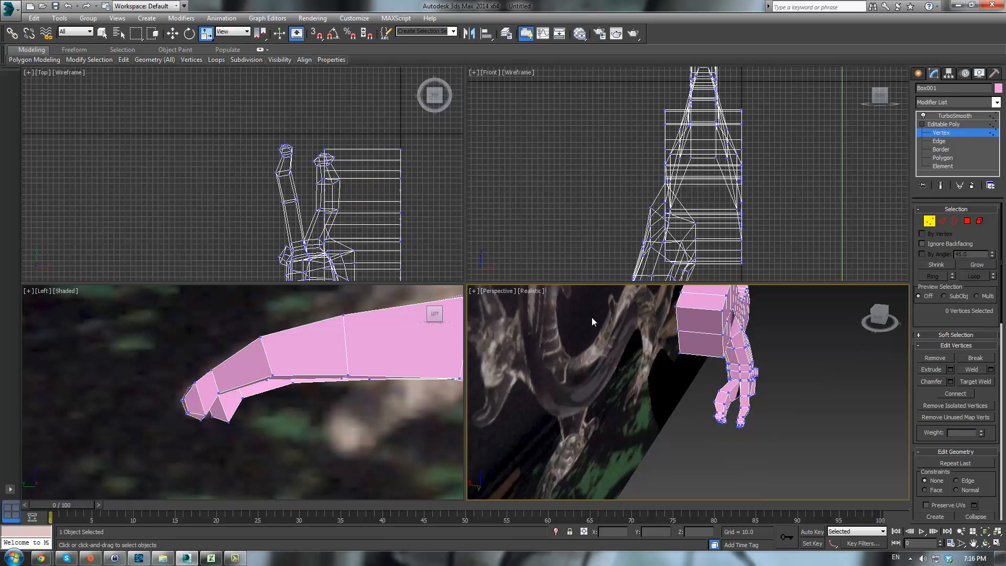
scroll(731, 429, up, 5)
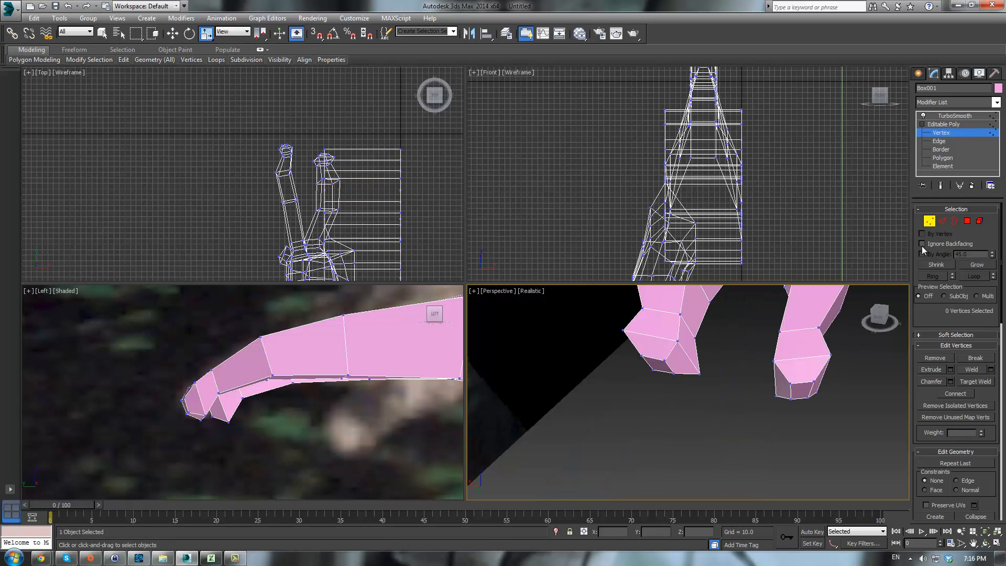
- Preview the smoothed foot and toes at object level from another angle
click(946, 133)
click(732, 410)
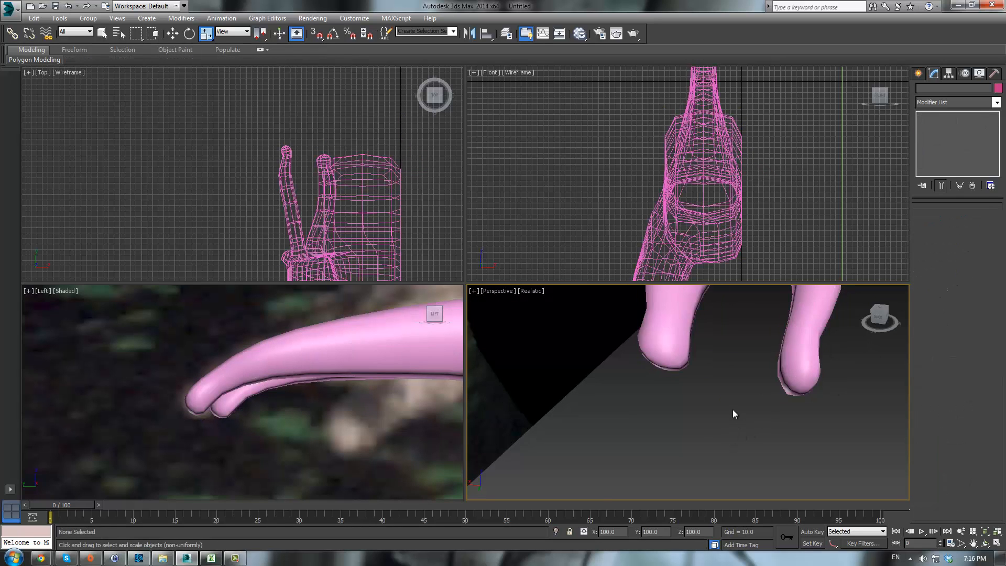
mouse_move(731, 410)
alt+middle_down()
mouse_move(691, 407)
mouse_move(699, 435)
mouse_move(737, 429)
alt+middle_up()
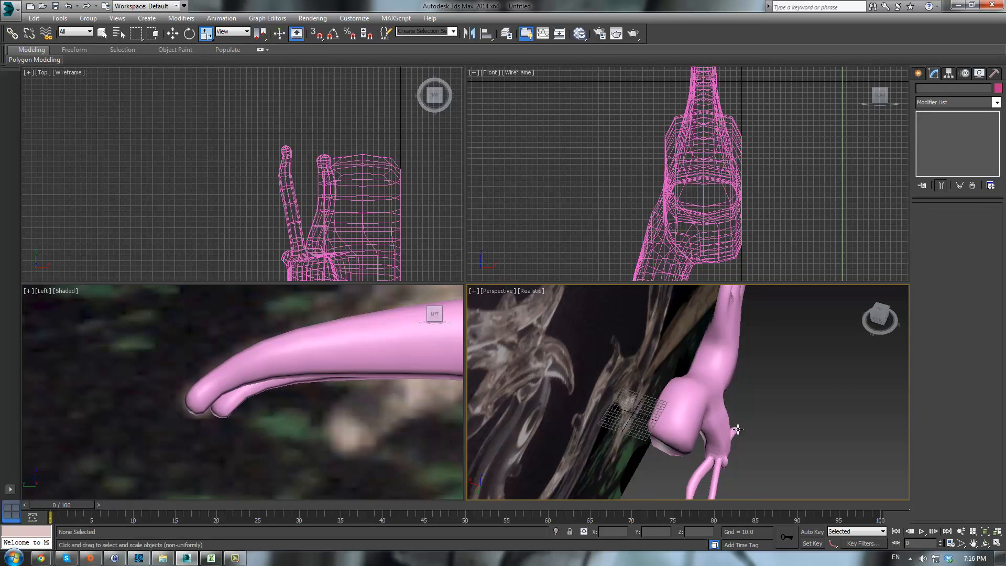
click(738, 429)
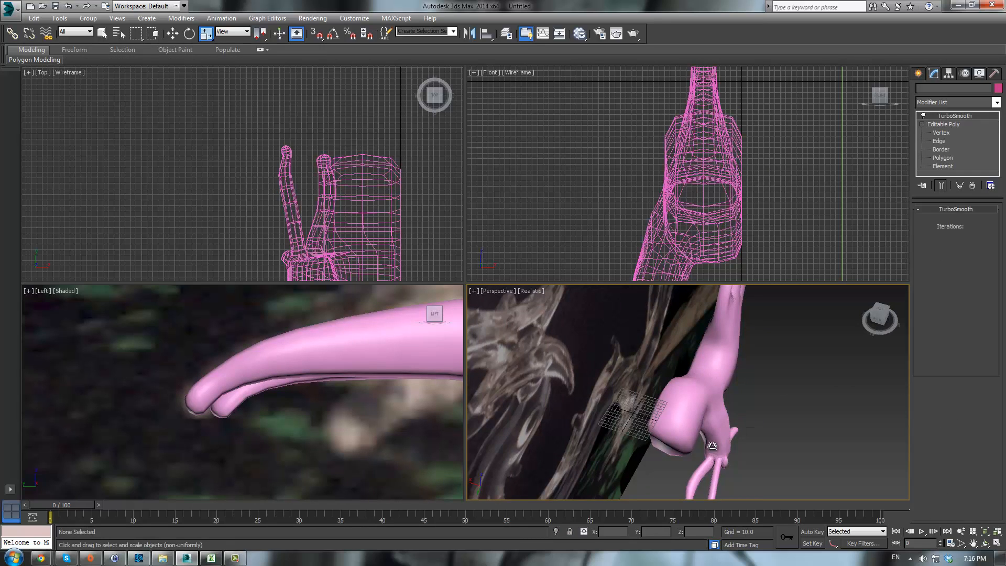
- Select the inner toe's vertices and move and rotate them in the top view to reposition the toe
click(951, 133)
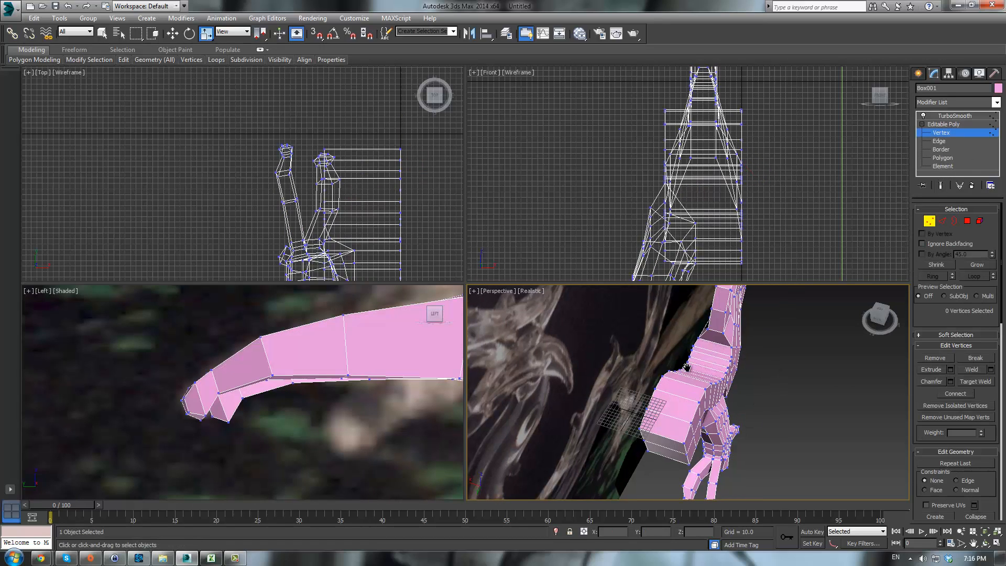
middle_drag(686, 367, 670, 337)
scroll(578, 419, up, 4)
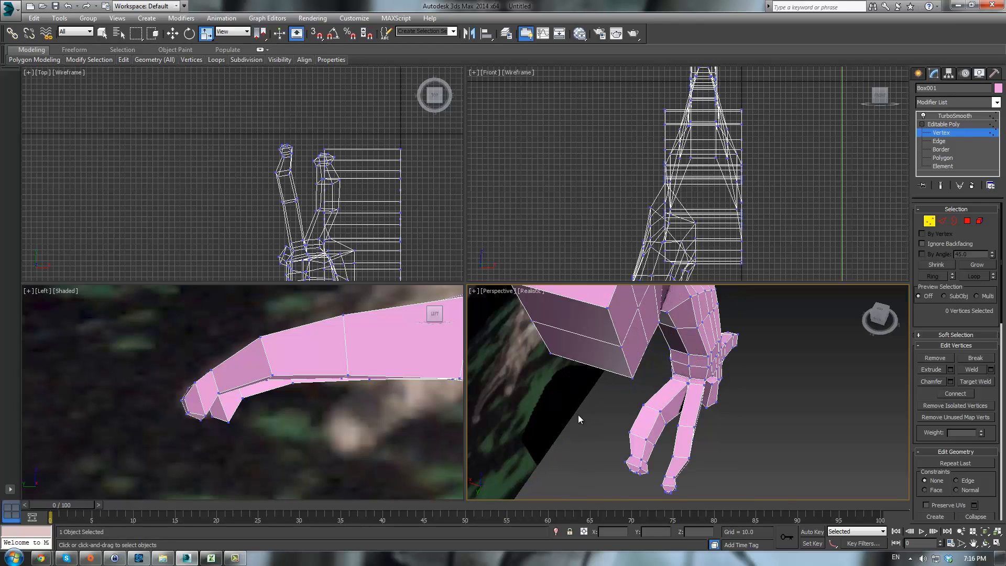
drag(675, 451, 656, 481)
middle_drag(335, 169, 334, 170)
key(w)
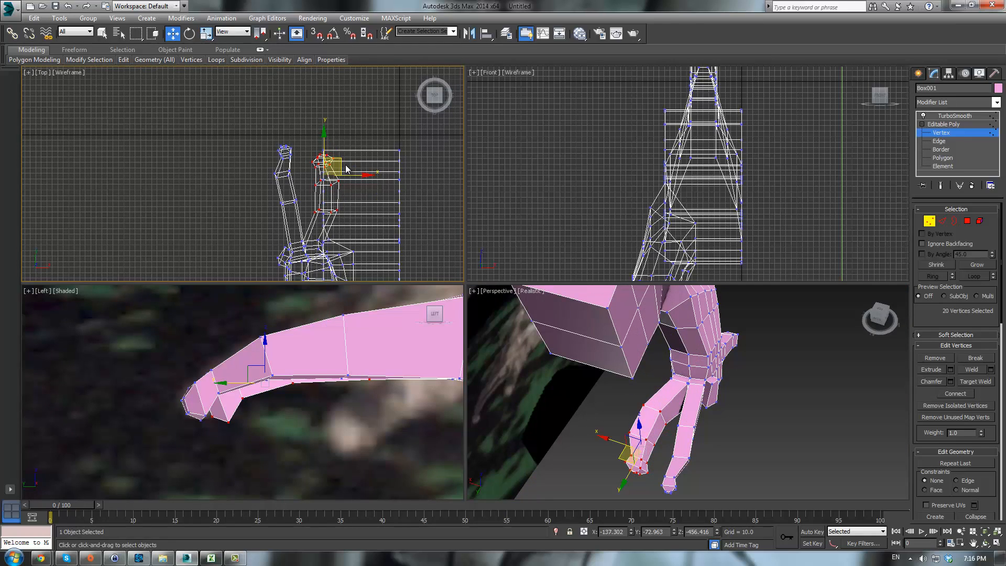
drag(339, 167, 338, 180)
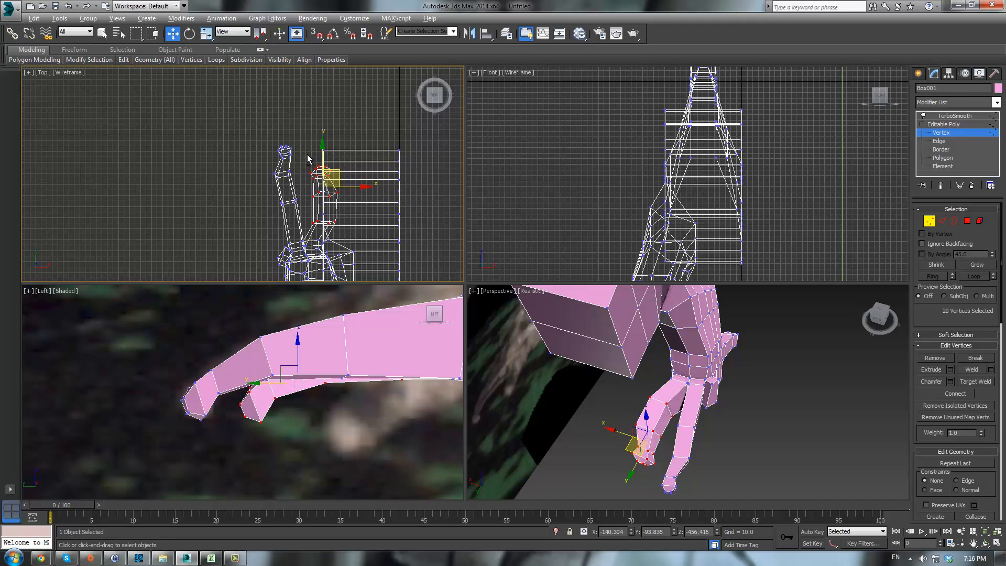
alt+drag(349, 242, 350, 243)
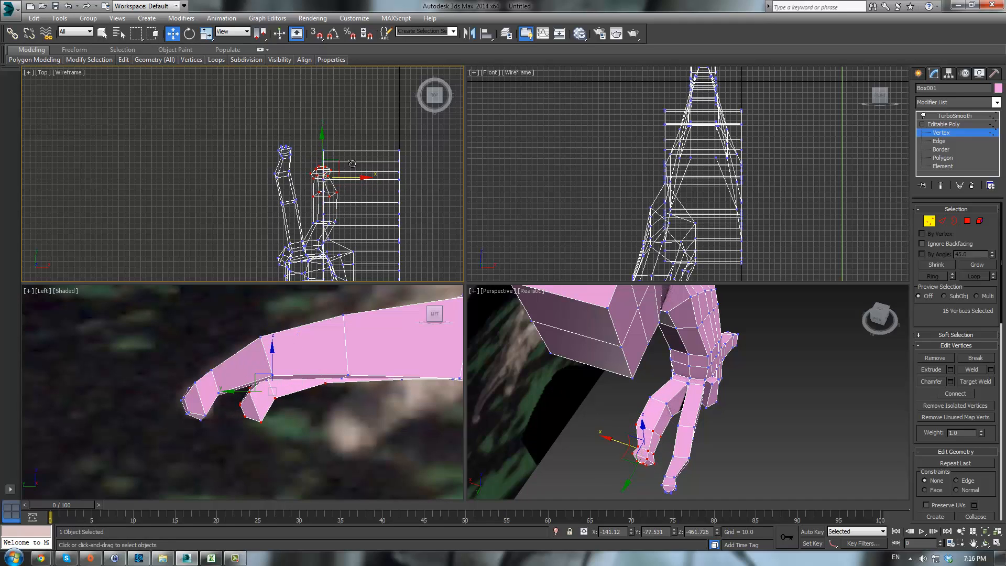
key(e)
drag(352, 156, 345, 169)
key(w)
- Select two vertices under the back of the foot in the wireframe left view and raise them
alt+middle_drag(695, 400, 694, 376)
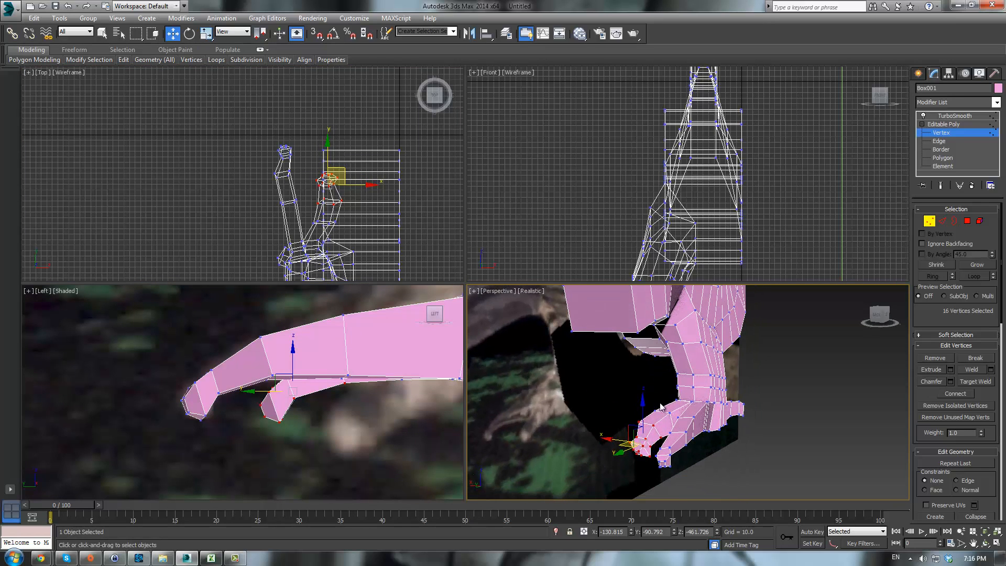
drag(656, 413, 670, 419)
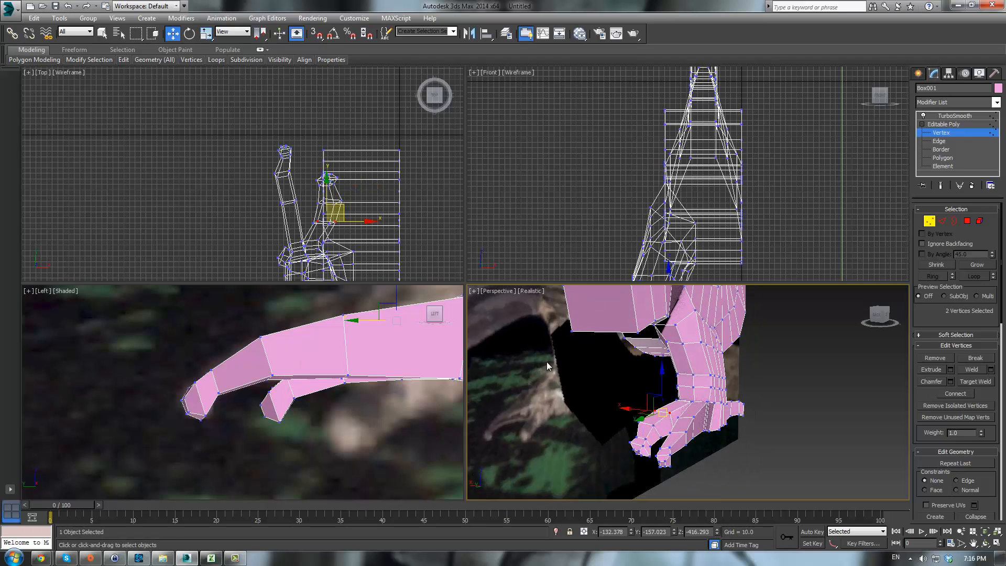
middle_drag(360, 356, 353, 407)
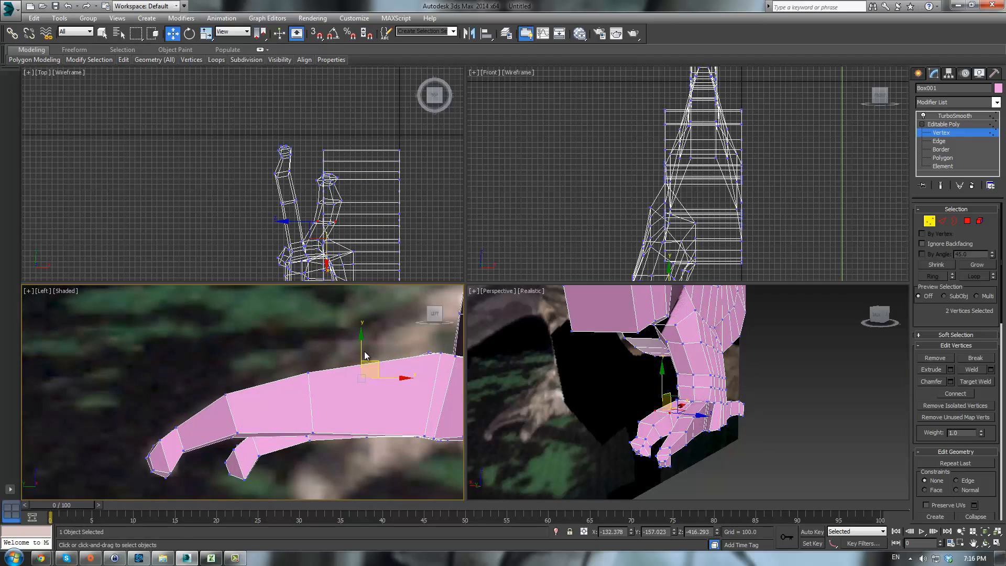
key(F3)
drag(372, 360, 371, 353)
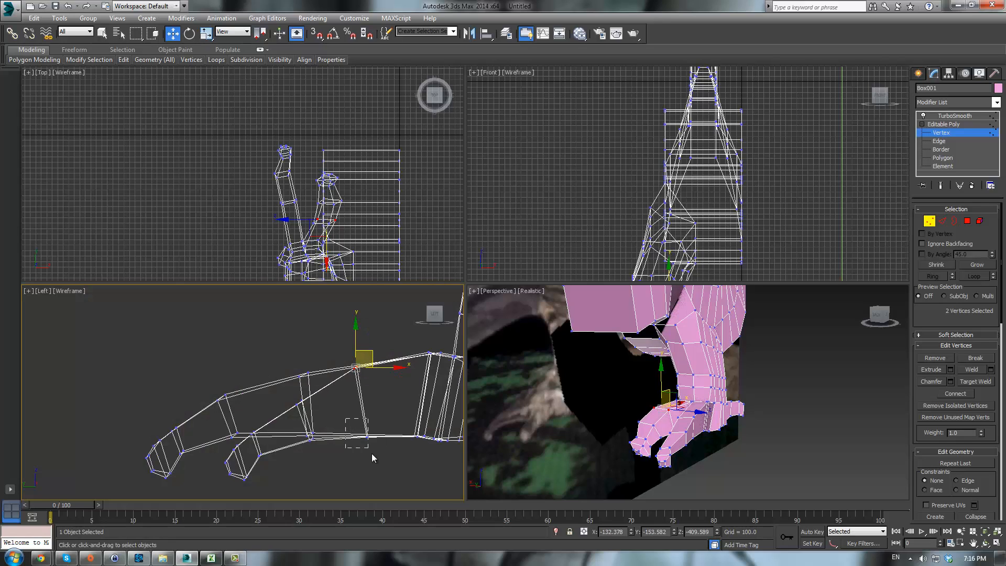
drag(346, 419, 372, 454)
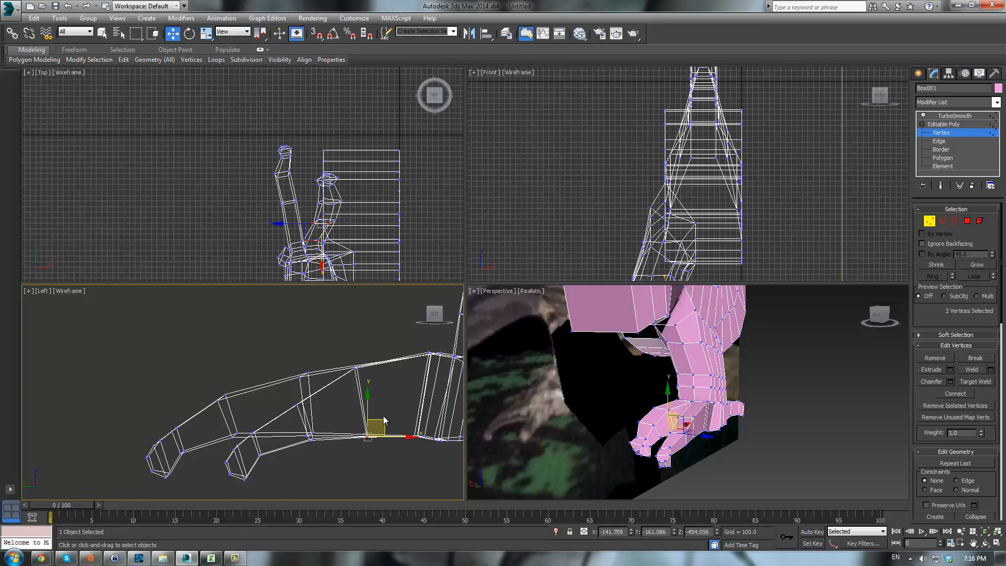
drag(383, 418, 380, 406)
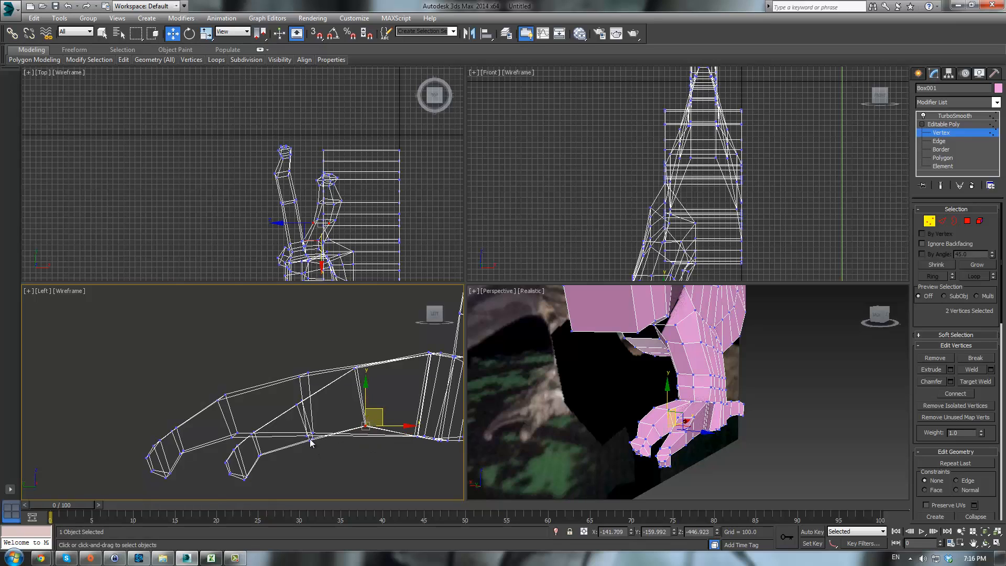
- Raise another heel vertex in the left view to shape the foot's underside
scroll(312, 440, up, 5)
click(309, 429)
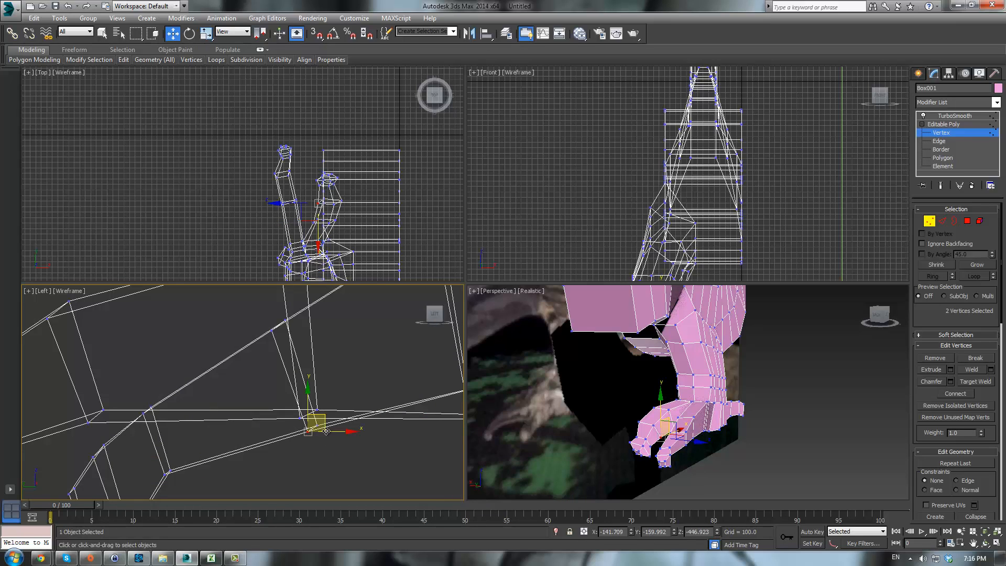
ctrl+click(317, 411)
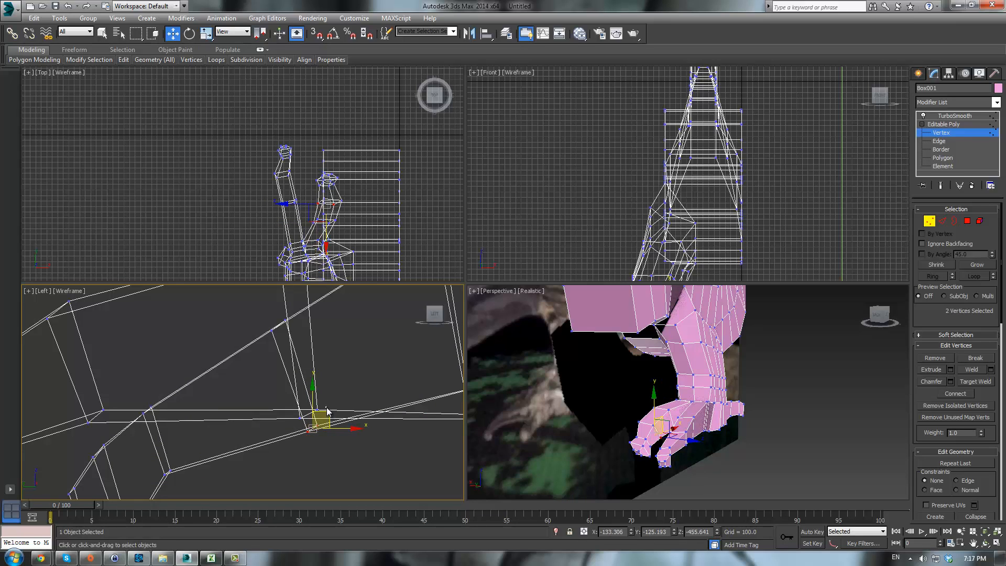
click(298, 428)
drag(341, 442, 343, 446)
drag(330, 412, 324, 393)
scroll(367, 395, down, 4)
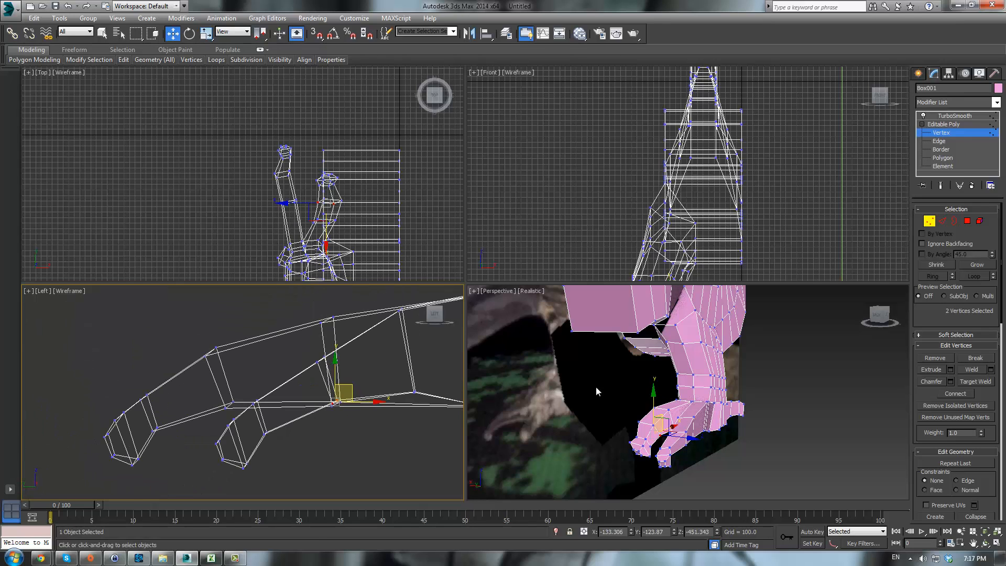
- Select four vertices on the back toe's joint in the top view and move them
click(581, 399)
alt+middle_drag(580, 400, 795, 436)
scroll(388, 225, up, 5)
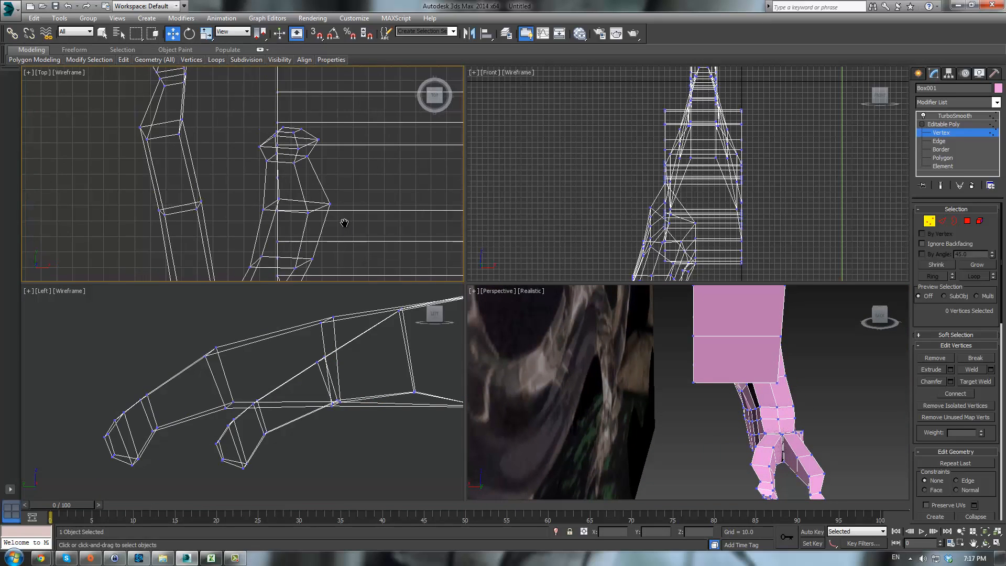
drag(265, 208, 341, 231)
alt+drag(268, 202, 292, 216)
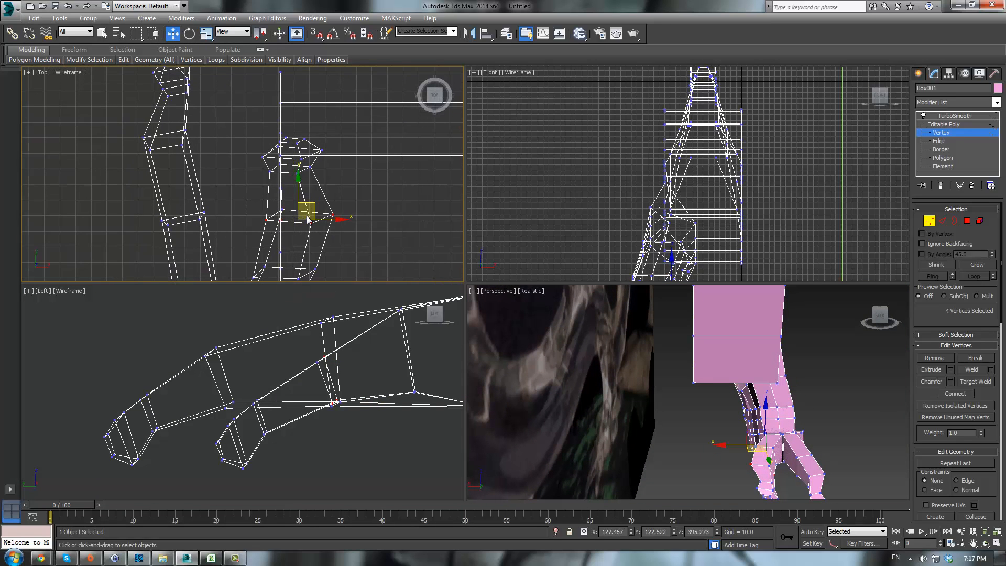
- Rotate the four selected back-toe joint vertices in the perspective view to bend the toe
key(e)
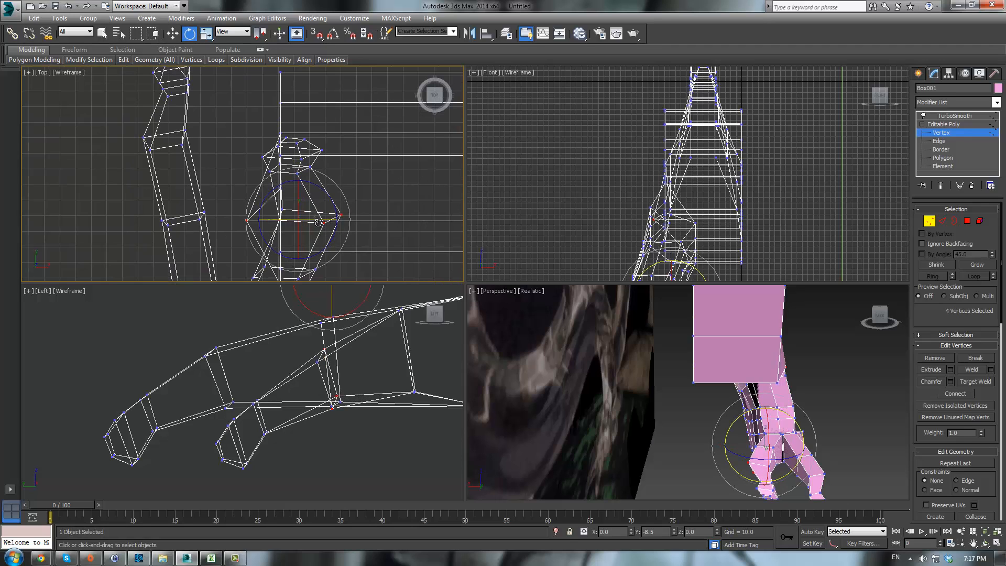
click(666, 455)
middle_drag(672, 454, 645, 413)
- Select four vertices at the next toe joint and rotate them to angle the toe
scroll(645, 413, up, 4)
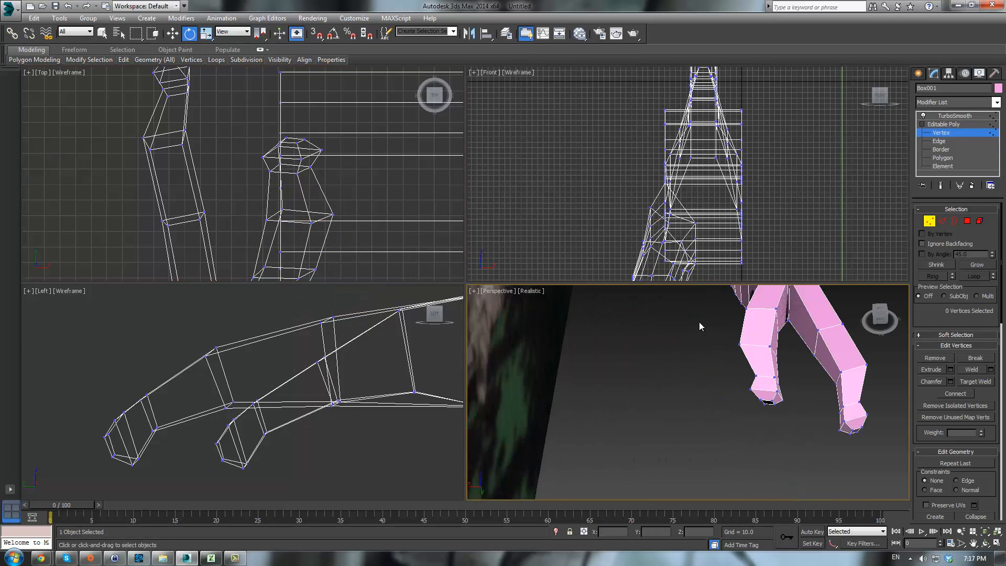
drag(776, 367, 800, 371)
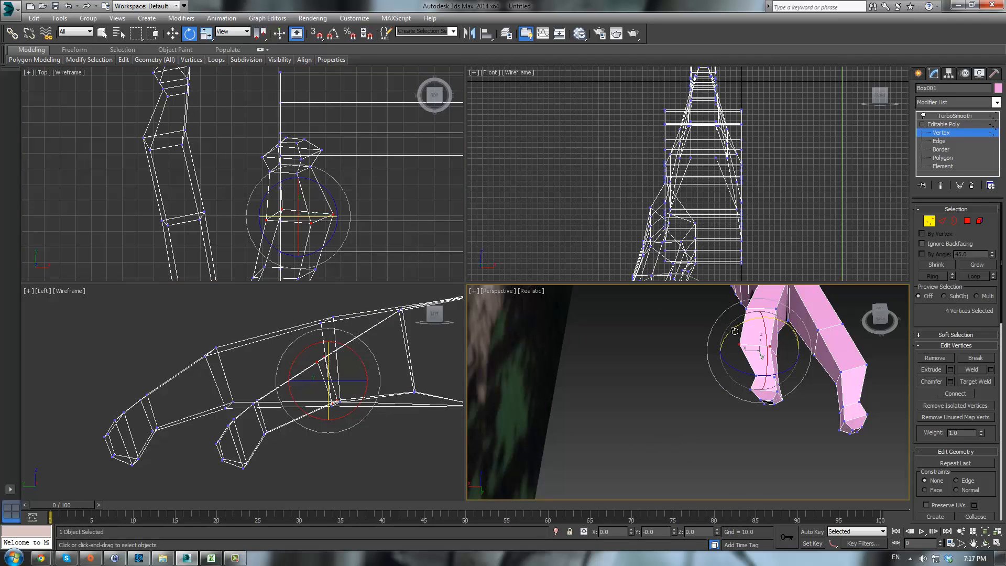
drag(739, 329, 786, 363)
alt+middle_drag(787, 362, 691, 383)
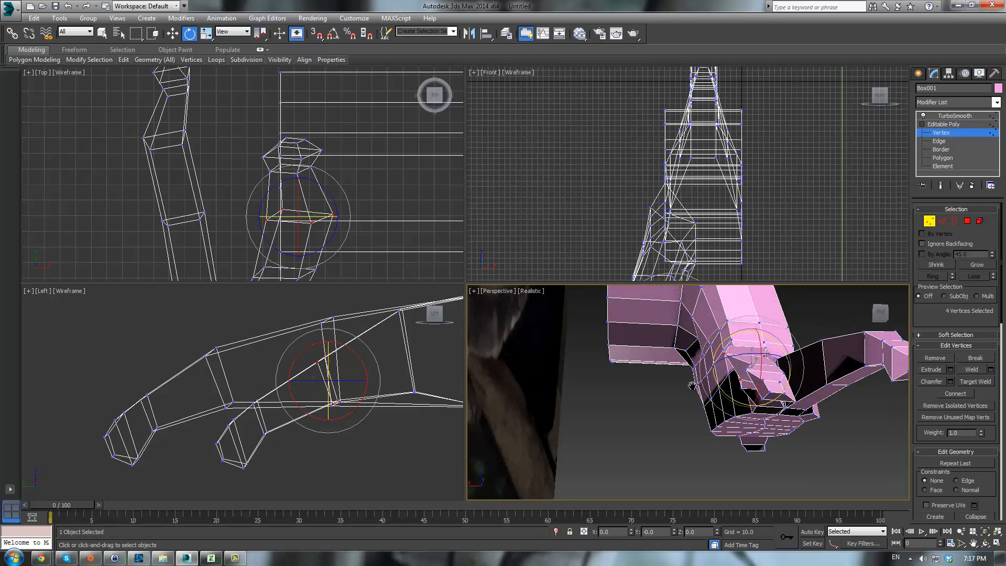
middle_drag(755, 323, 692, 406)
alt+middle_drag(691, 406, 675, 391)
scroll(676, 391, up, 4)
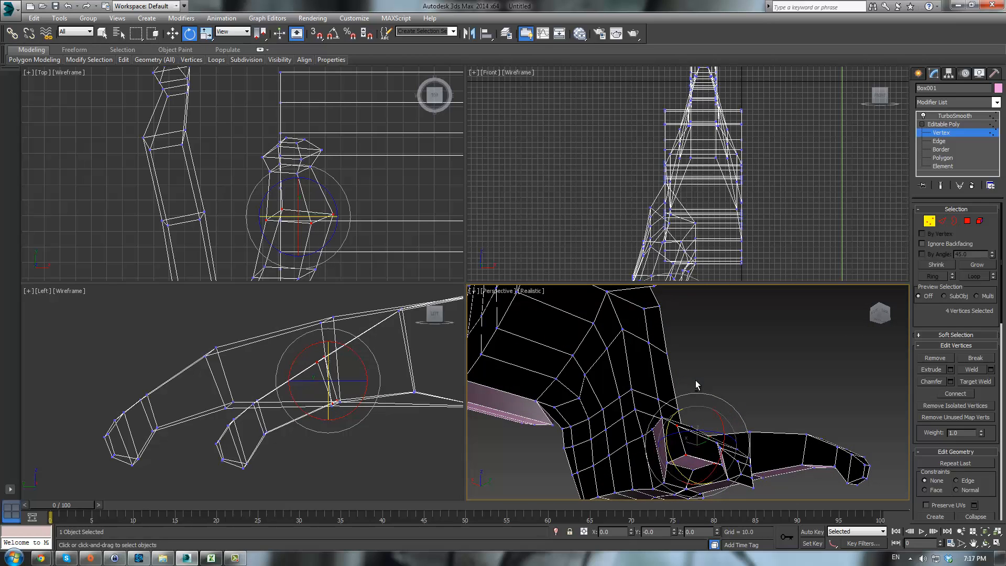
- Select a single vertex on the foot in the perspective view and move it slightly
click(678, 426)
key(w)
scroll(675, 432, down, 4)
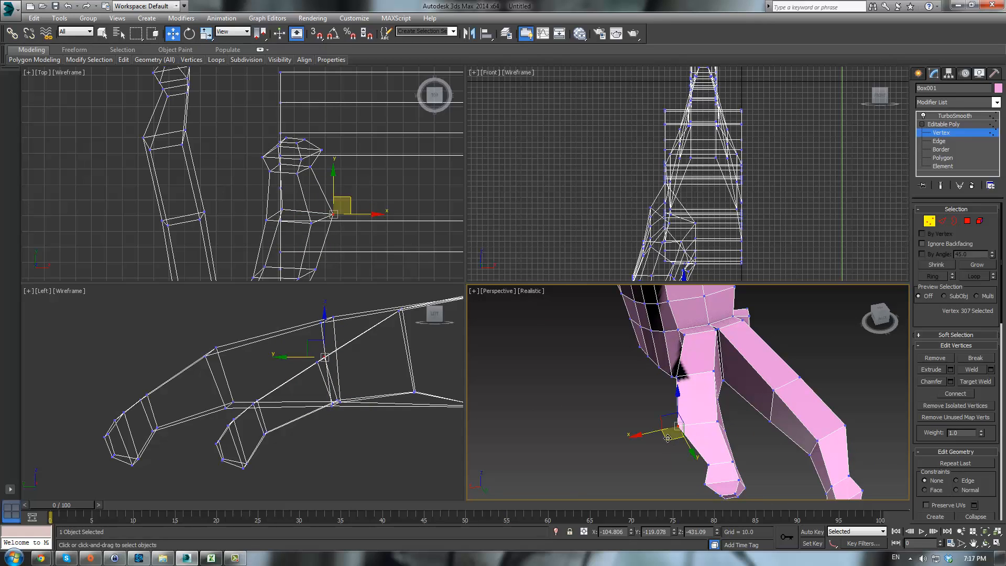
drag(669, 439, 686, 435)
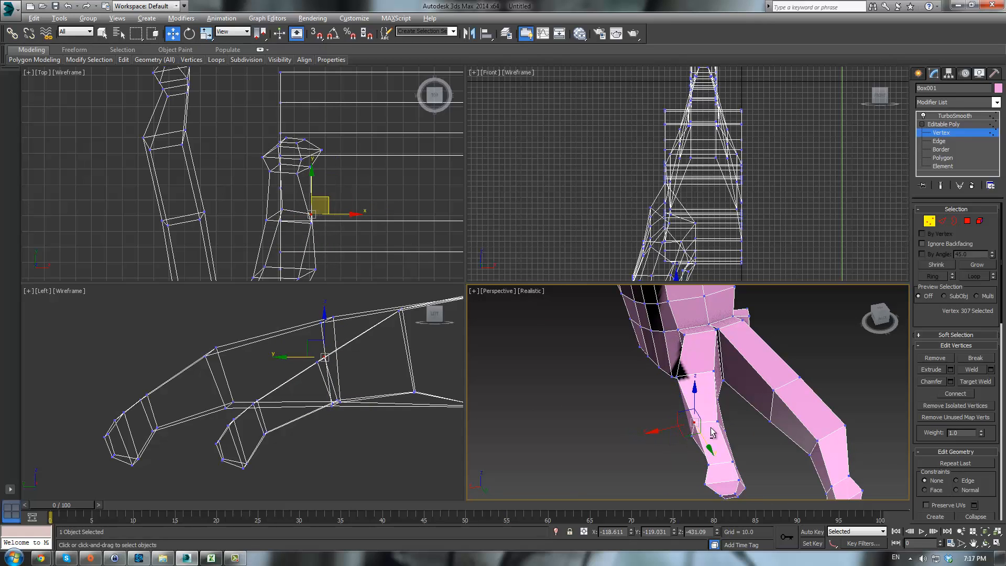
- Select the twelve vertices at the toe tip and rotate them to curl the tip
alt+middle_drag(704, 420, 690, 270)
click(709, 376)
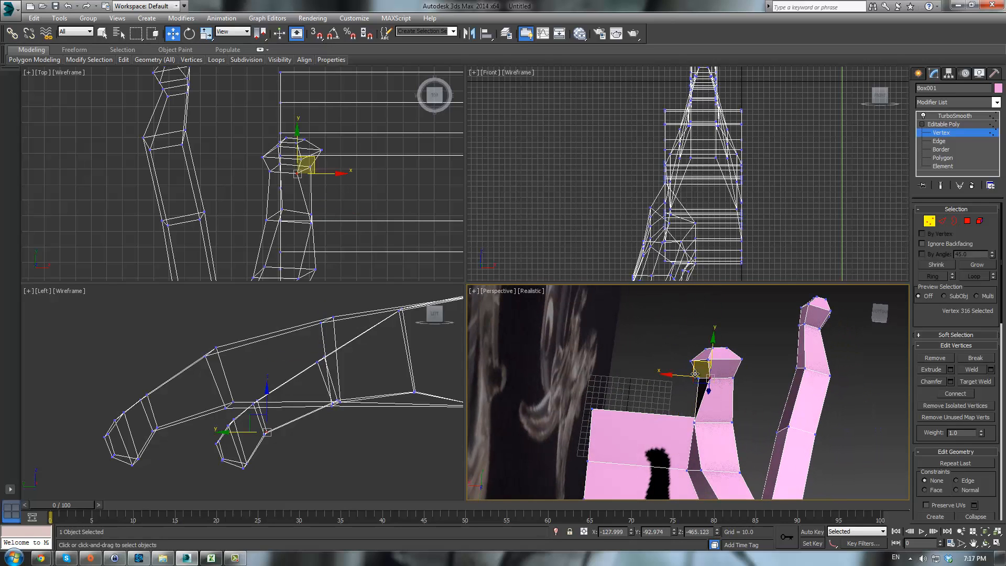
drag(692, 335, 737, 358)
key(e)
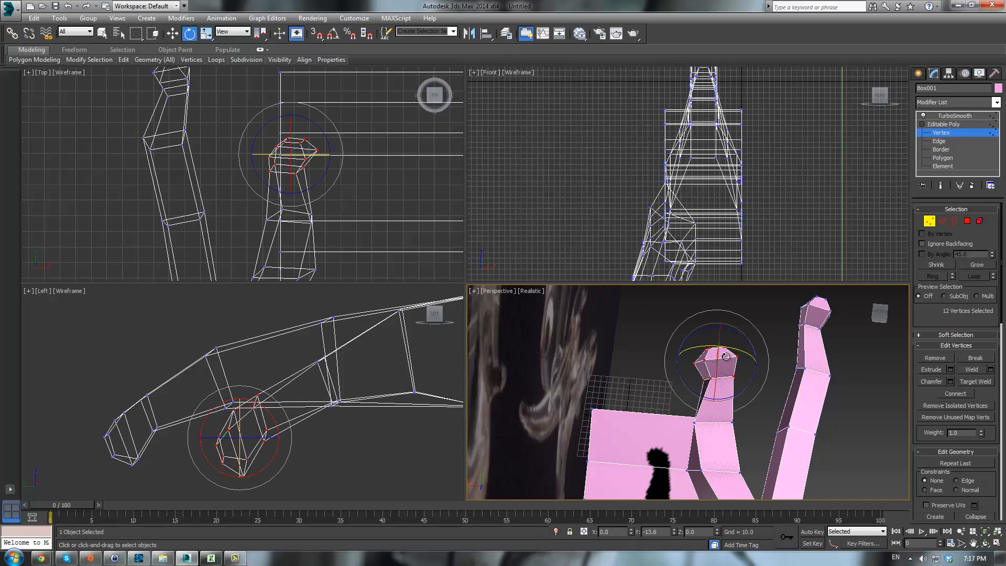
alt+middle_drag(737, 358, 758, 423)
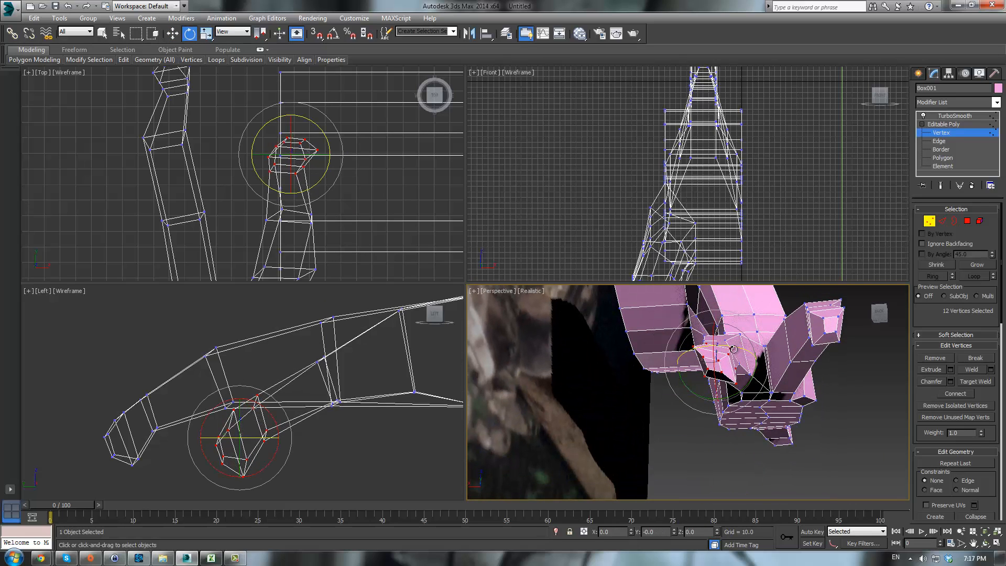
drag(733, 347, 737, 350)
- Select two vertices at the back toe's tip in the top view and move them slightly inward
scroll(739, 348, up, 5)
scroll(737, 349, down, 6)
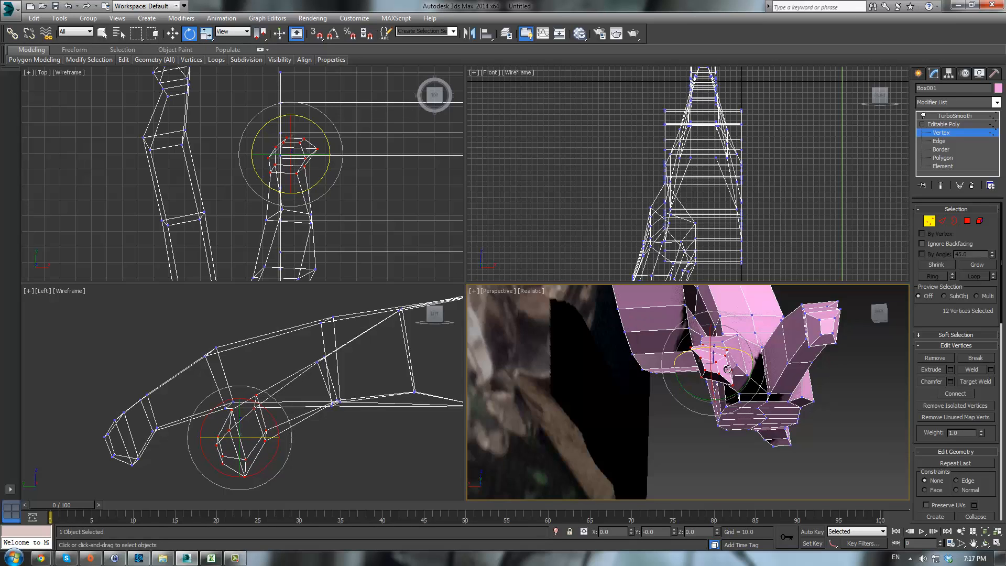
alt+middle_drag(728, 420, 751, 451)
scroll(662, 380, up, 4)
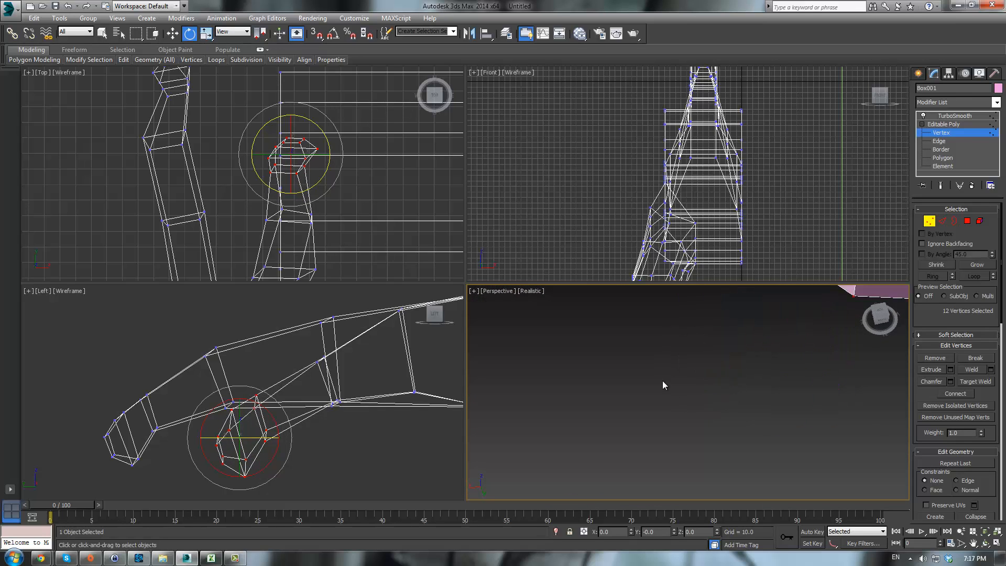
scroll(658, 375, down, 4)
click(657, 373)
scroll(657, 373, down, 3)
scroll(312, 152, up, 4)
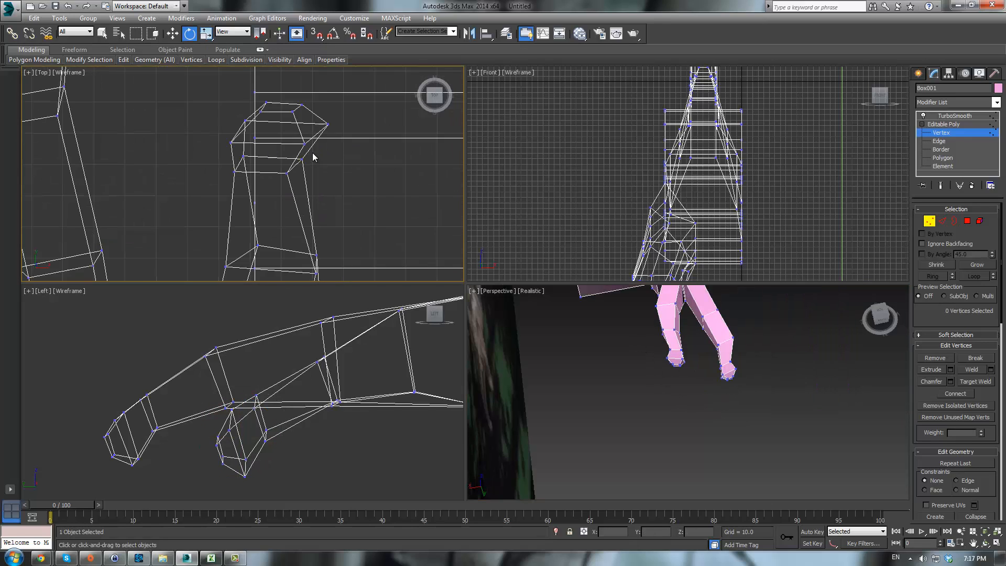
click(374, 212)
ctrl+click(292, 208)
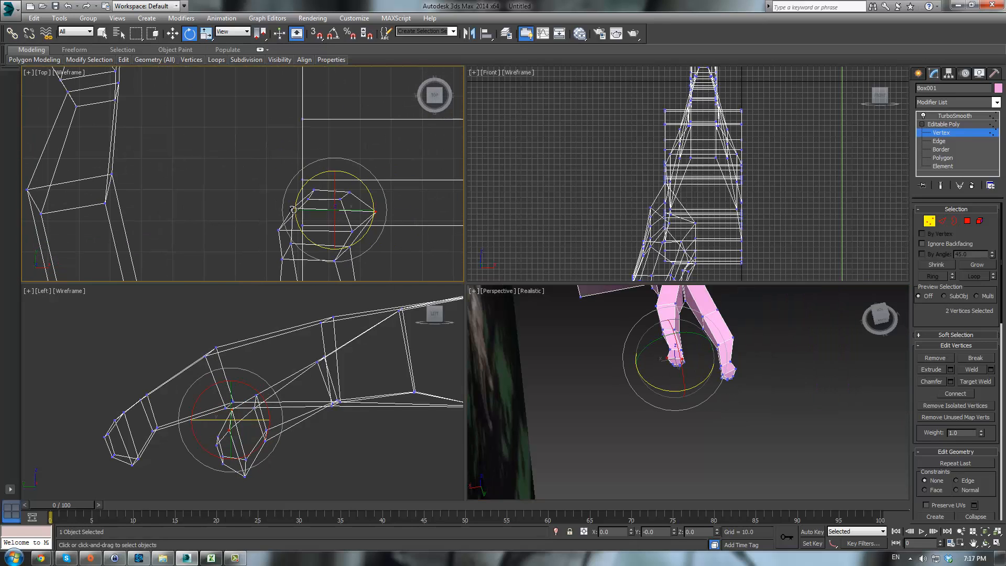
key(w)
drag(346, 198, 335, 196)
click(718, 438)
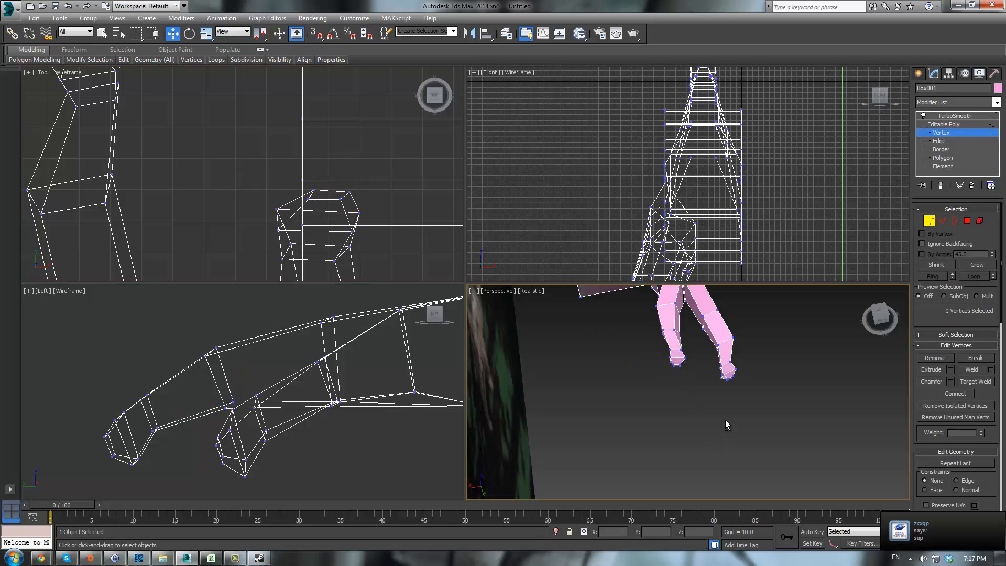
- Show the TurboSmooth end result and orbit around the foot to review the smoothed toes
scroll(717, 392, up, 3)
middle_drag(620, 333, 650, 448)
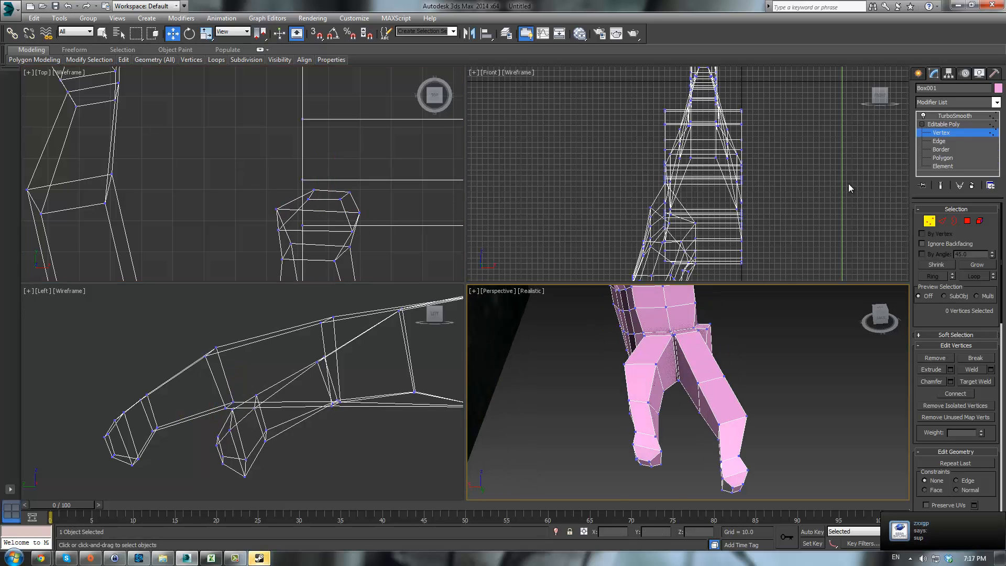
click(942, 124)
click(953, 115)
click(799, 399)
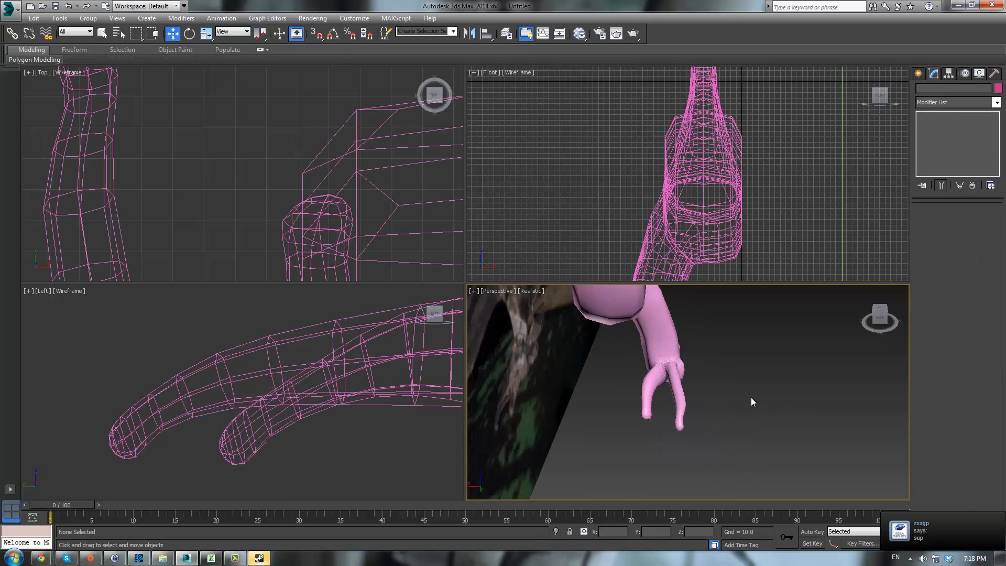
alt+middle_drag(751, 398, 676, 382)
scroll(622, 400, down, 5)
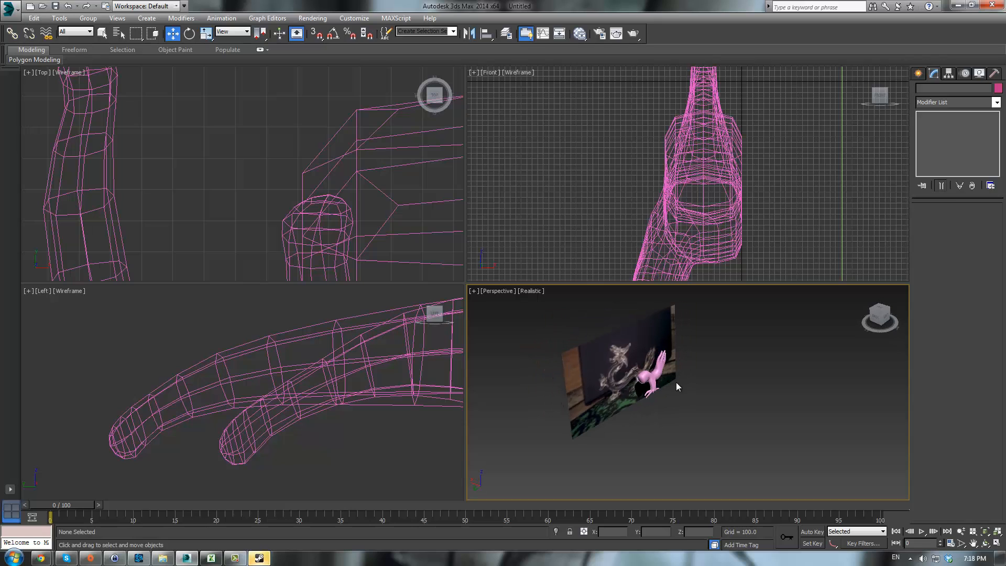
scroll(676, 384, up, 10)
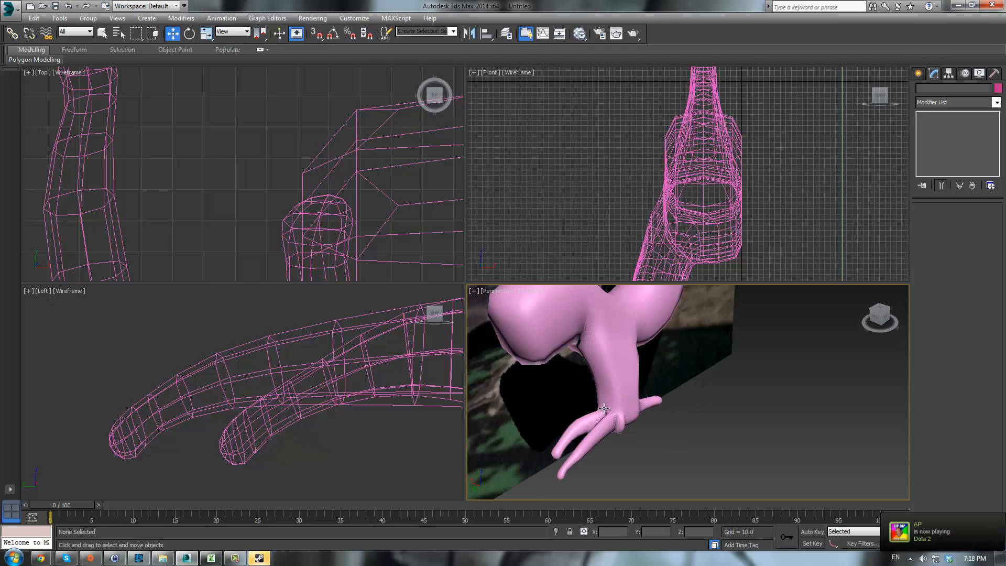
- Return to vertex editing, select the toe's vertices in the perspective view and nudge them in the left view
click(622, 396)
click(938, 132)
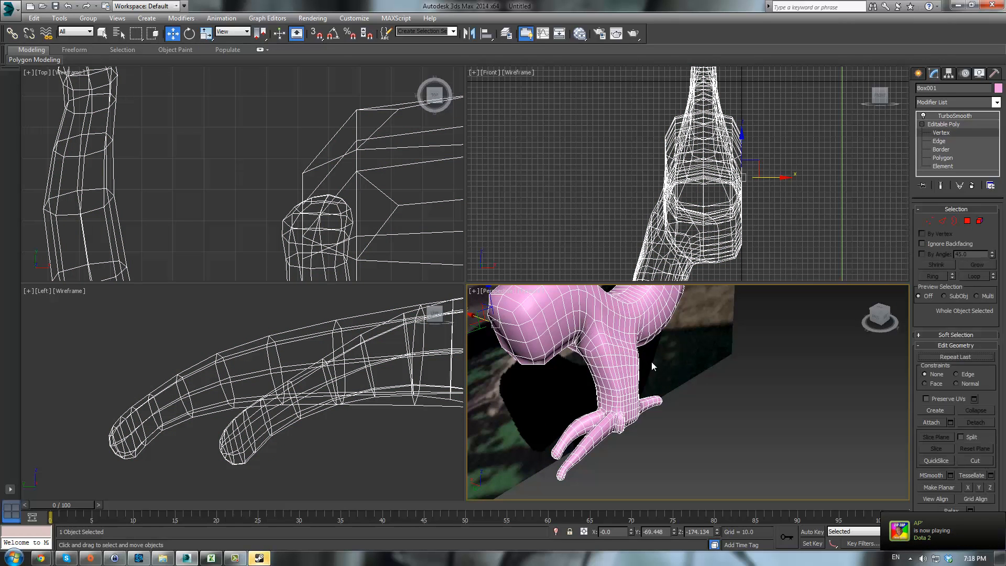
scroll(354, 244, down, 5)
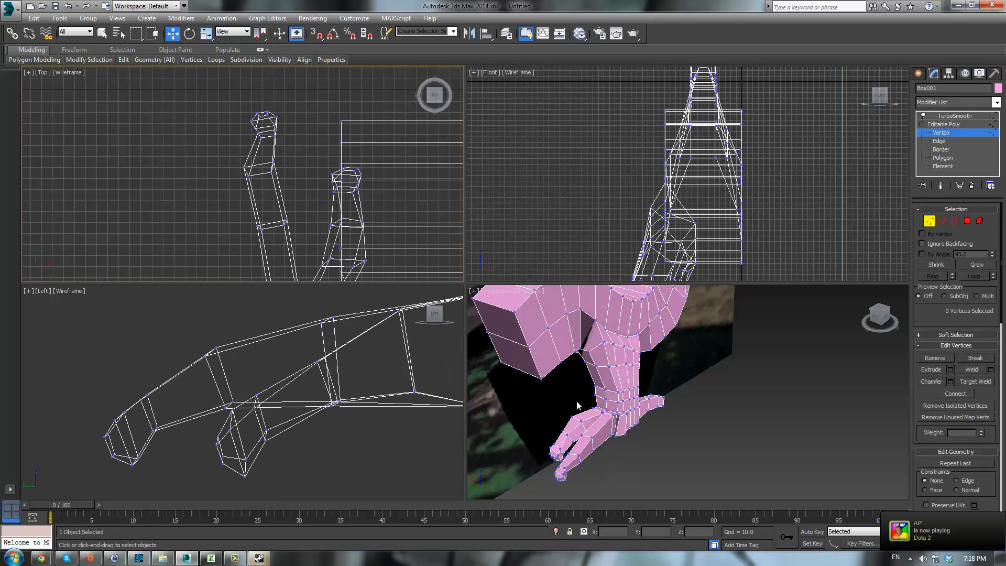
alt+middle_drag(577, 406, 603, 450)
drag(599, 420, 649, 495)
scroll(420, 419, down, 5)
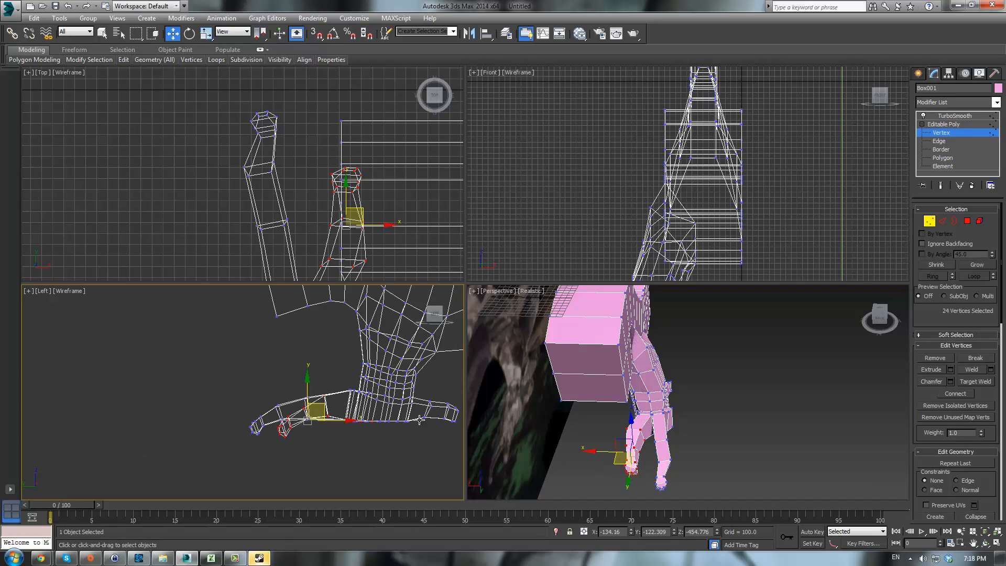
alt+drag(339, 456, 339, 456)
scroll(302, 395, up, 2)
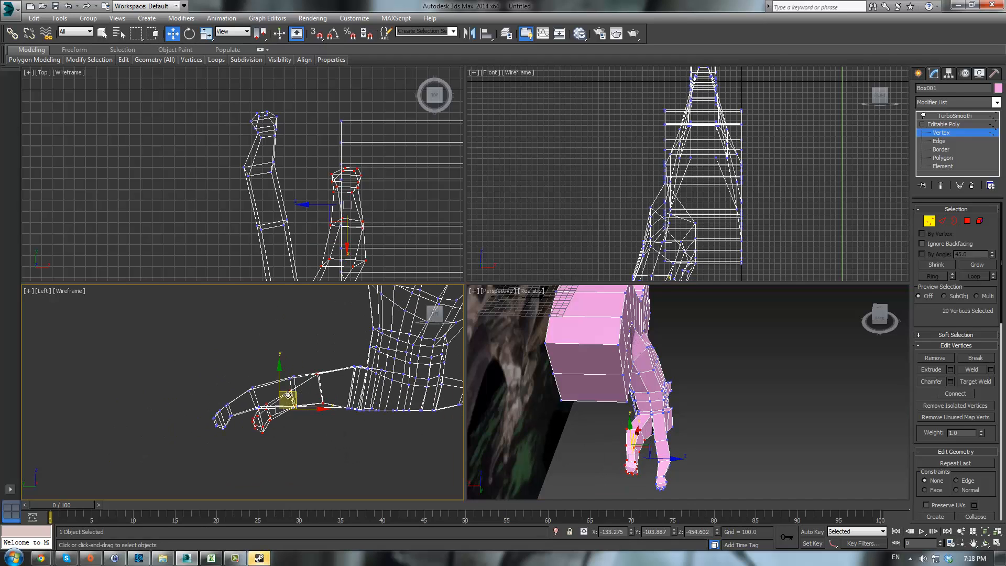
drag(297, 390, 304, 388)
- Select two vertices at the toe's upper joint in the left view and lower them
drag(315, 346, 339, 361)
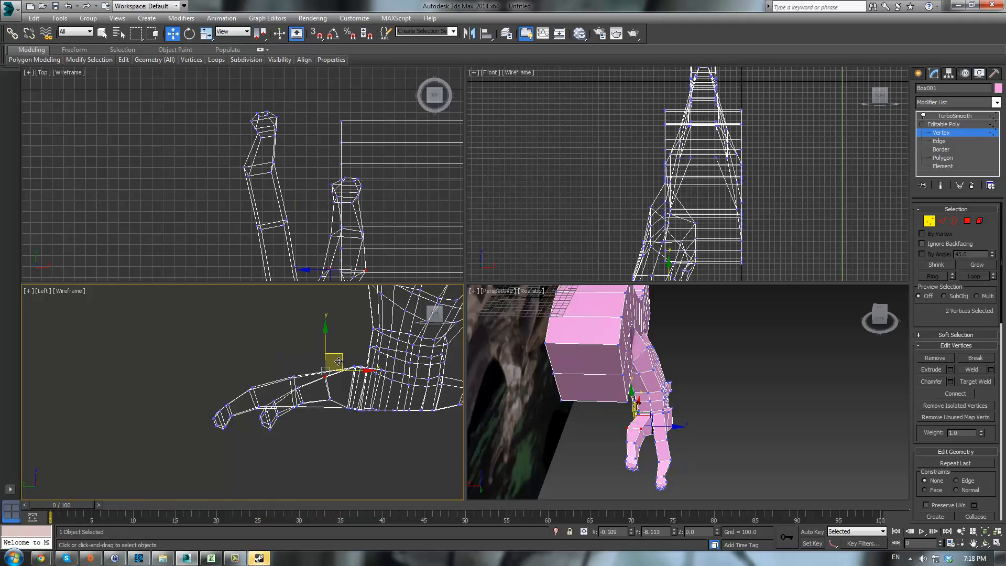
scroll(318, 395, up, 2)
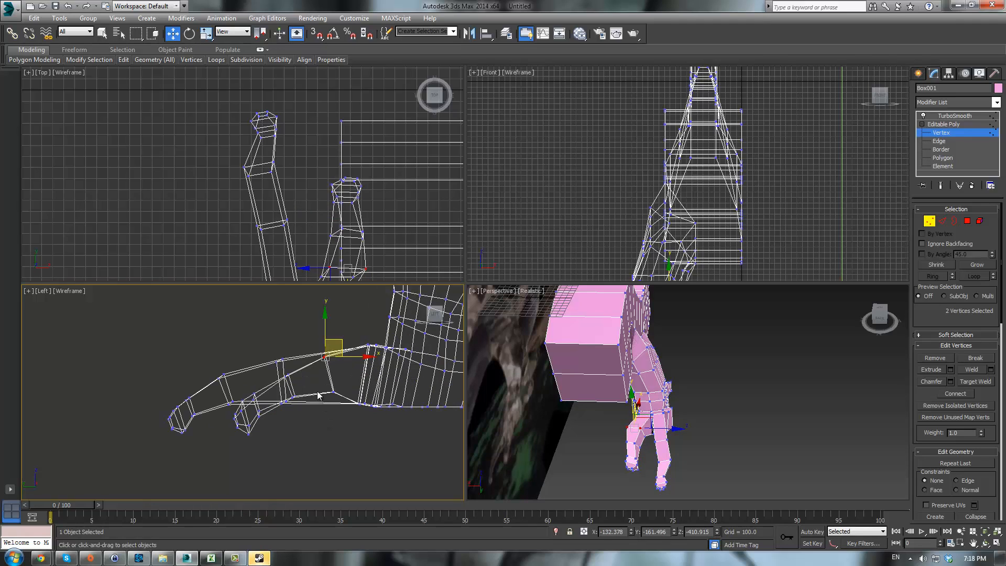
drag(344, 407, 352, 387)
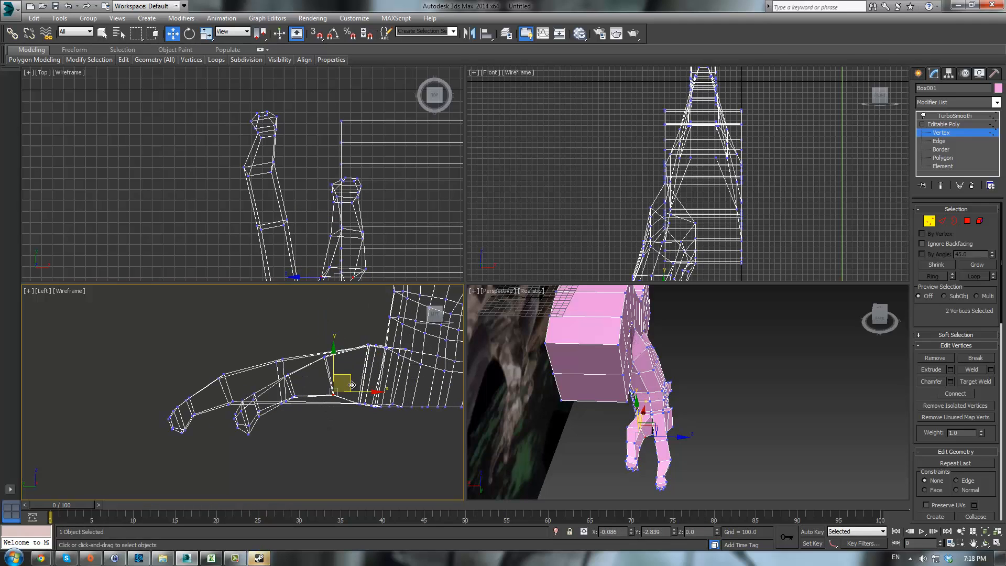
- Select a vertex on the underside of the foot in the perspective view and move it sideways
click(577, 486)
alt+middle_drag(611, 448, 620, 425)
click(626, 414)
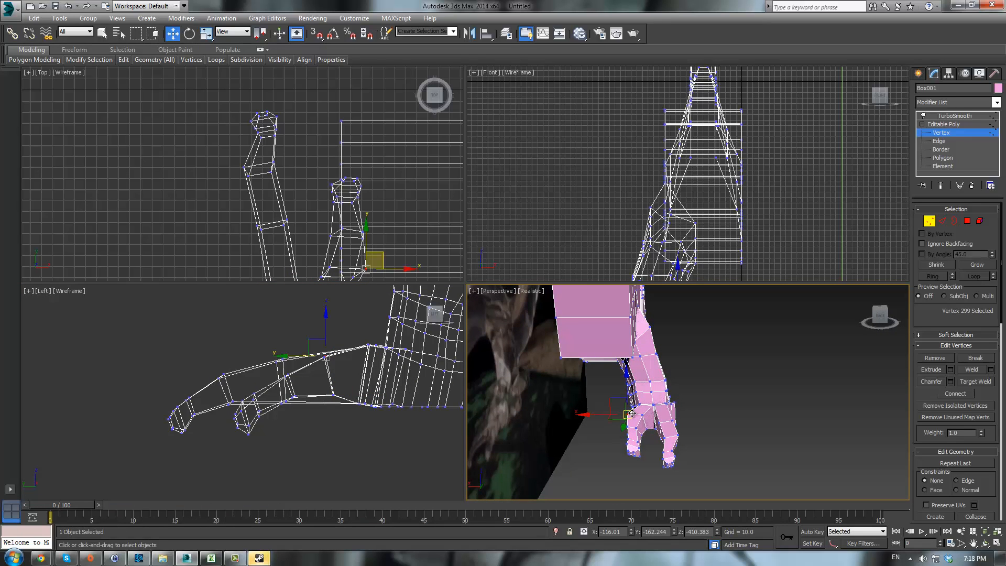
mouse_move(615, 402)
mouse_down()
mouse_move(654, 416)
mouse_move(630, 404)
mouse_up()
click(643, 415)
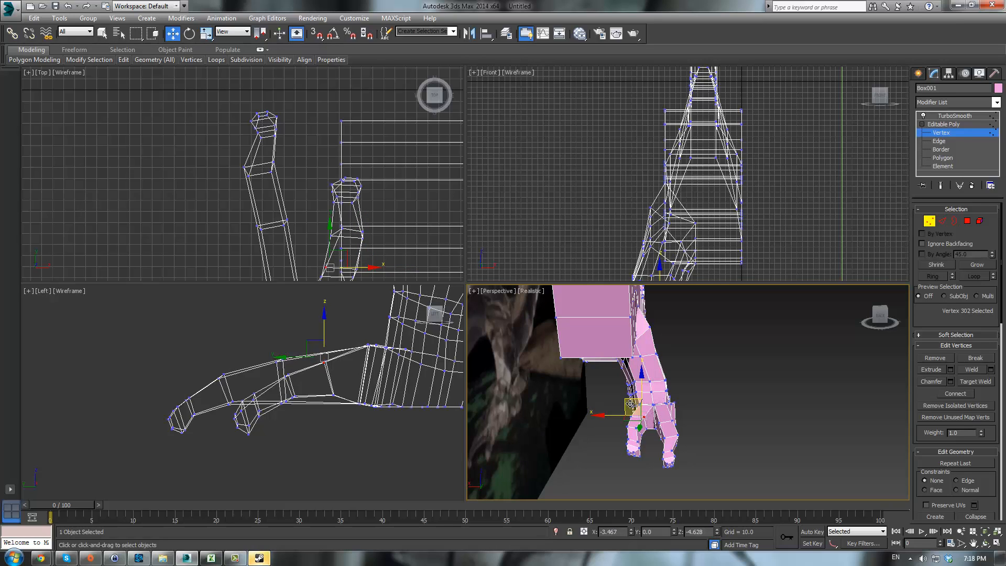
- Show the smoothed result and orbit around the foot to review its shape
click(956, 131)
click(719, 423)
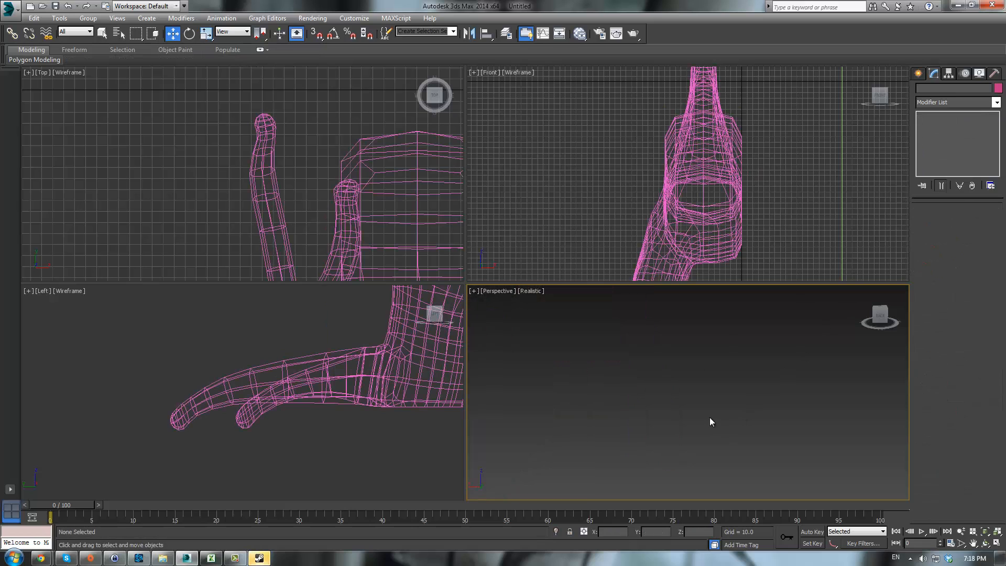
scroll(769, 409, down, 4)
click(753, 357)
scroll(728, 370, down, 5)
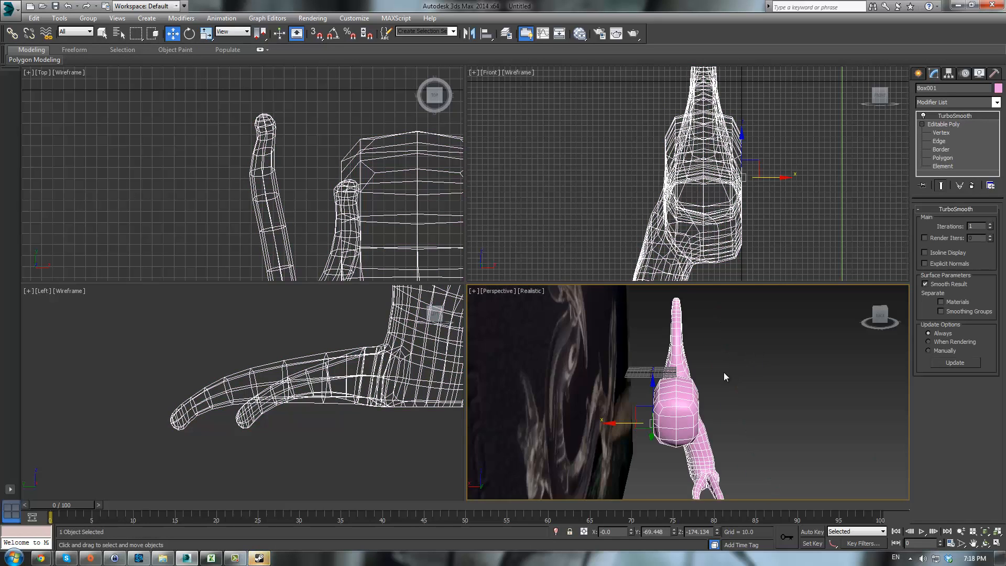
scroll(724, 372, down, 2)
alt+middle_drag(724, 373, 600, 377)
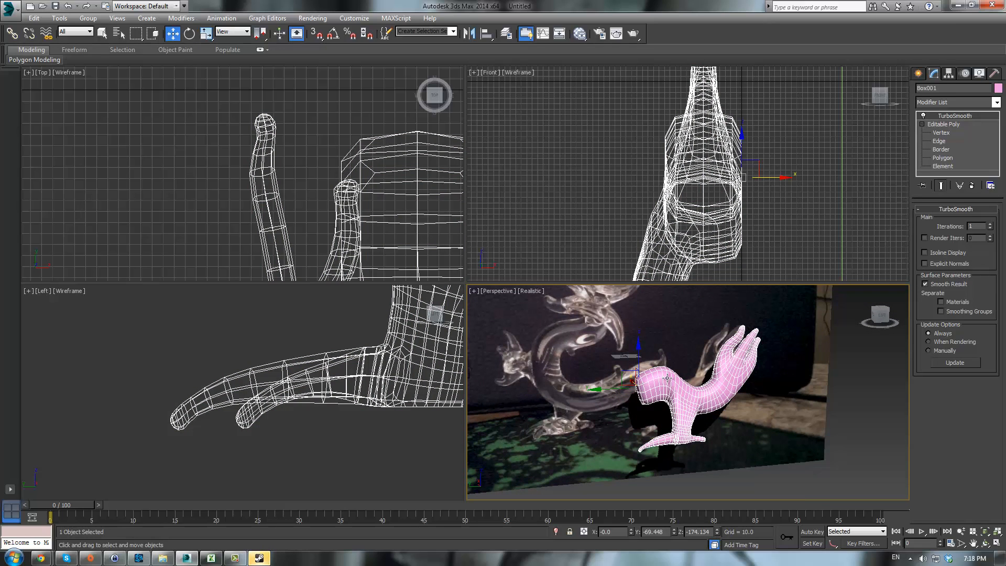
- Return to vertex editing, select vertices near the toe's tip in the perspective view and nudge them slightly
click(945, 124)
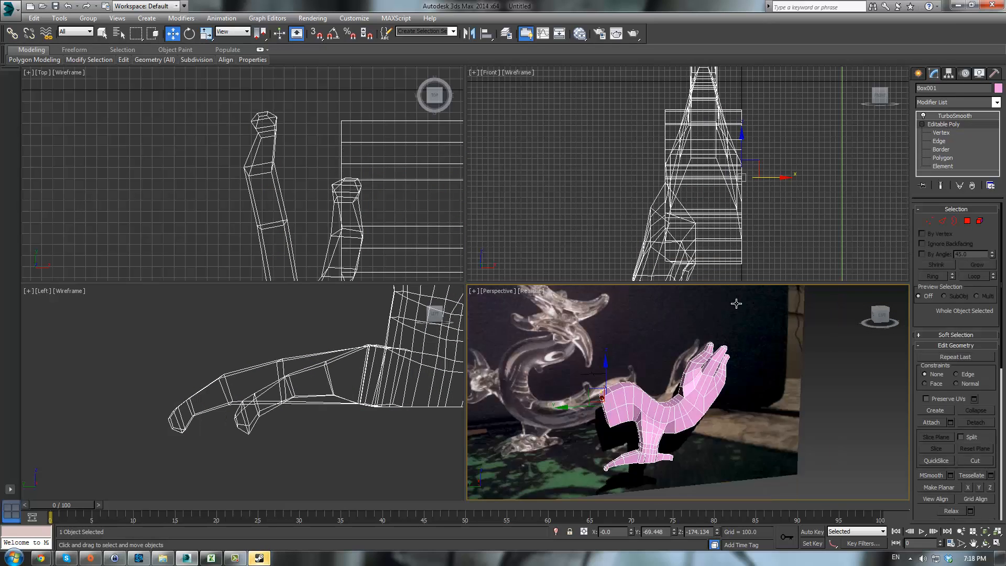
scroll(652, 398, up, 5)
scroll(647, 399, up, 2)
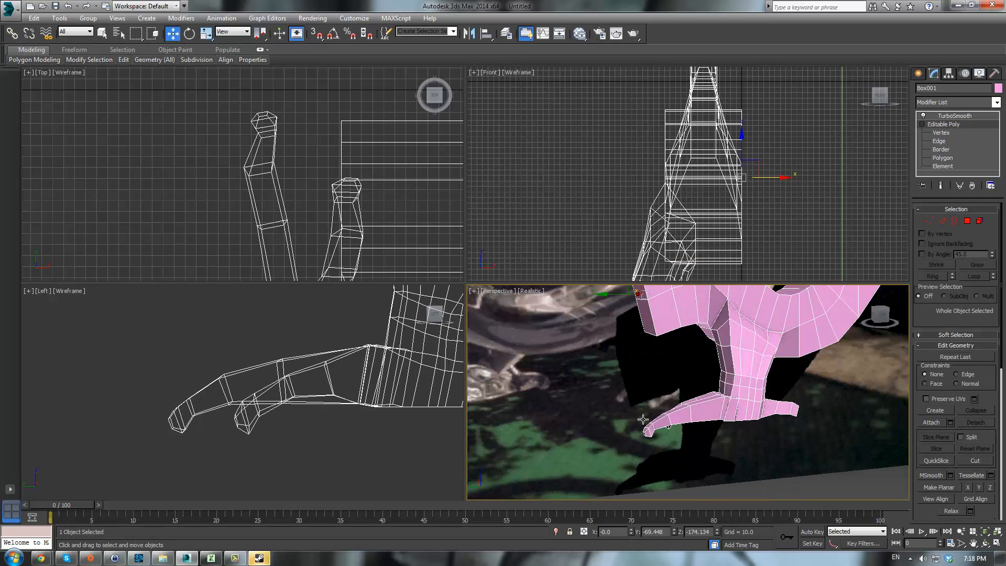
click(941, 133)
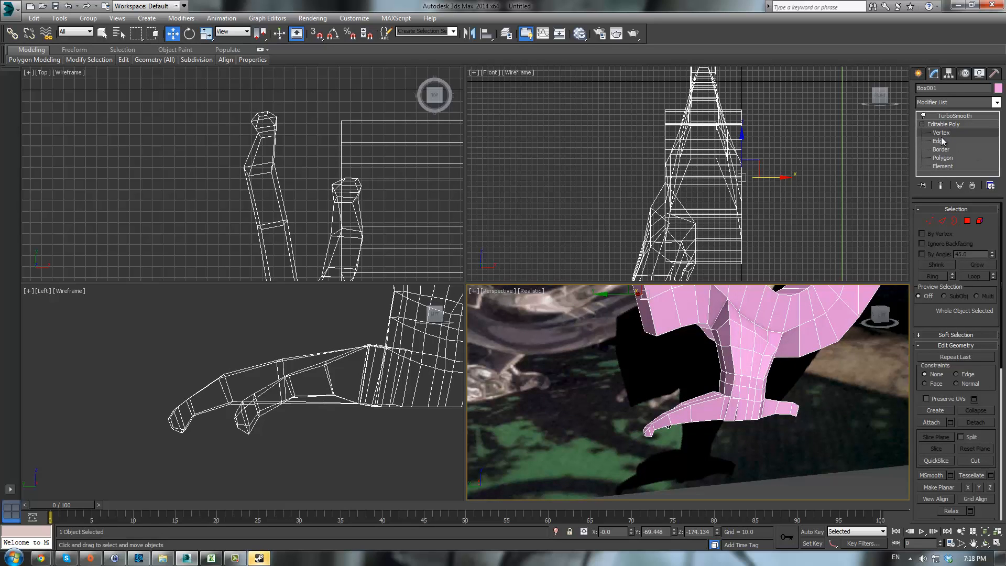
alt+middle_drag(702, 377, 638, 457)
scroll(710, 419, up, 3)
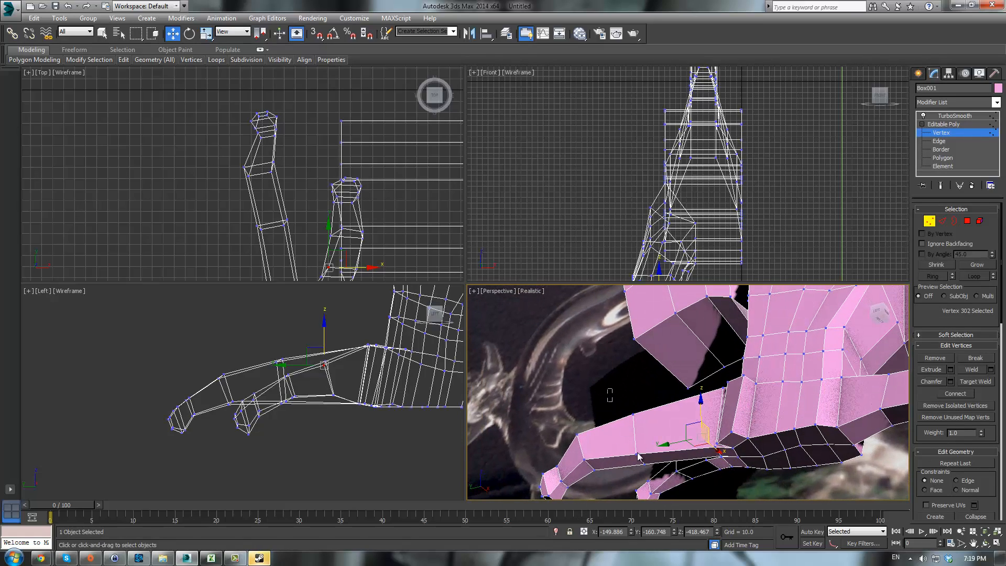
drag(662, 479, 662, 479)
alt+middle_drag(662, 479, 621, 415)
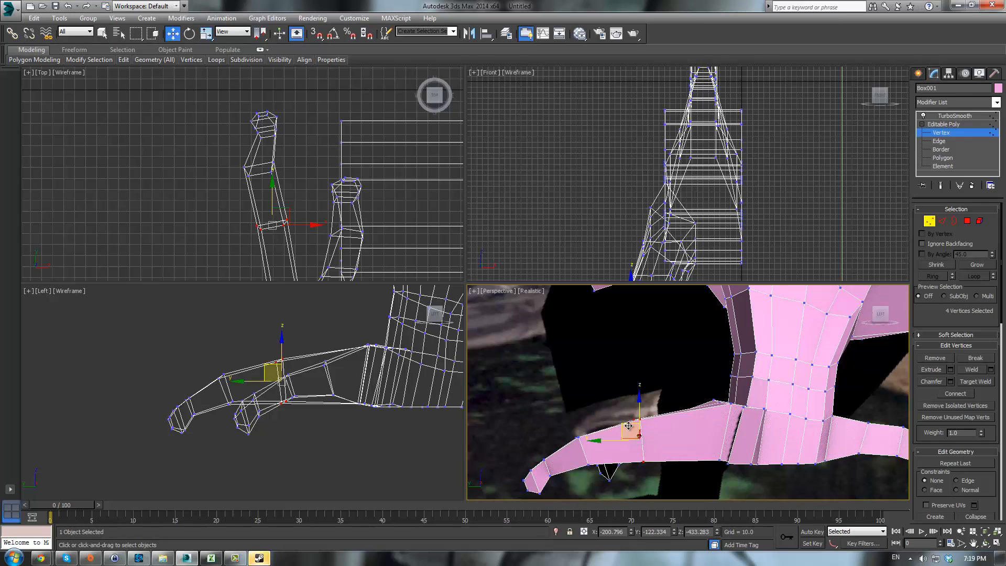
mouse_move(628, 425)
mouse_down()
mouse_move(635, 418)
mouse_move(627, 428)
mouse_up()
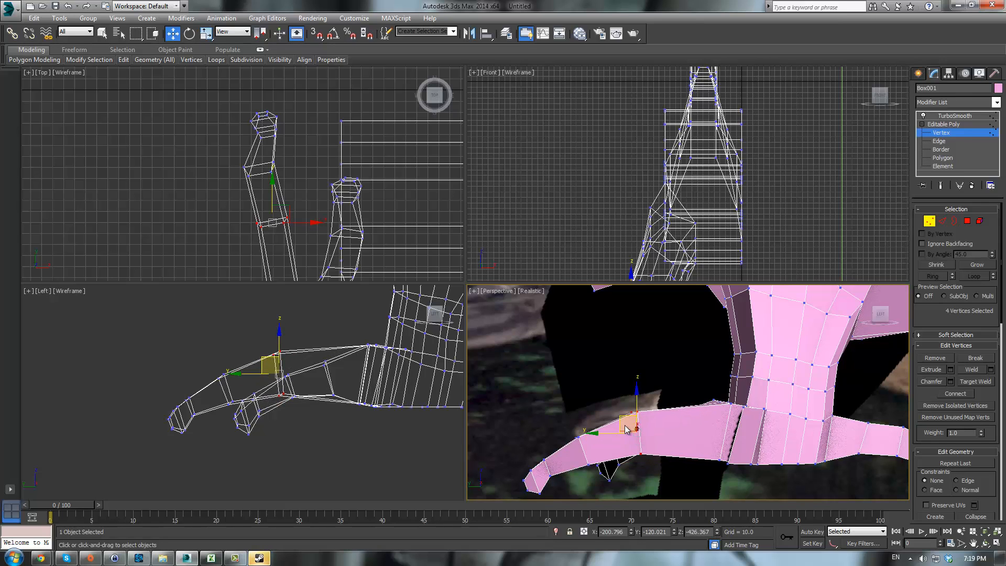
- Rotate the selected toe-tip vertices to curl the toe
alt+middle_drag(573, 410, 655, 438)
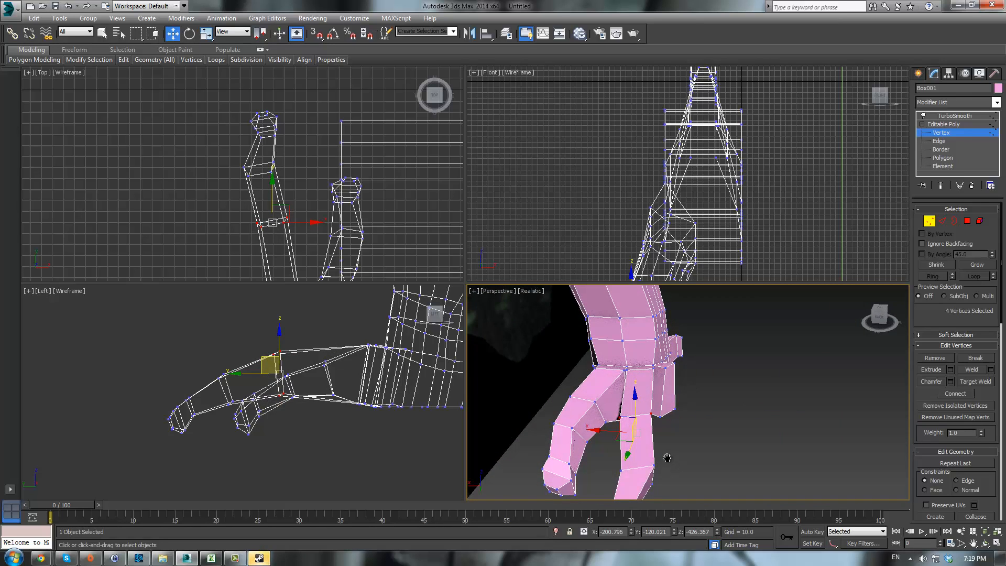
middle_drag(668, 482, 654, 395)
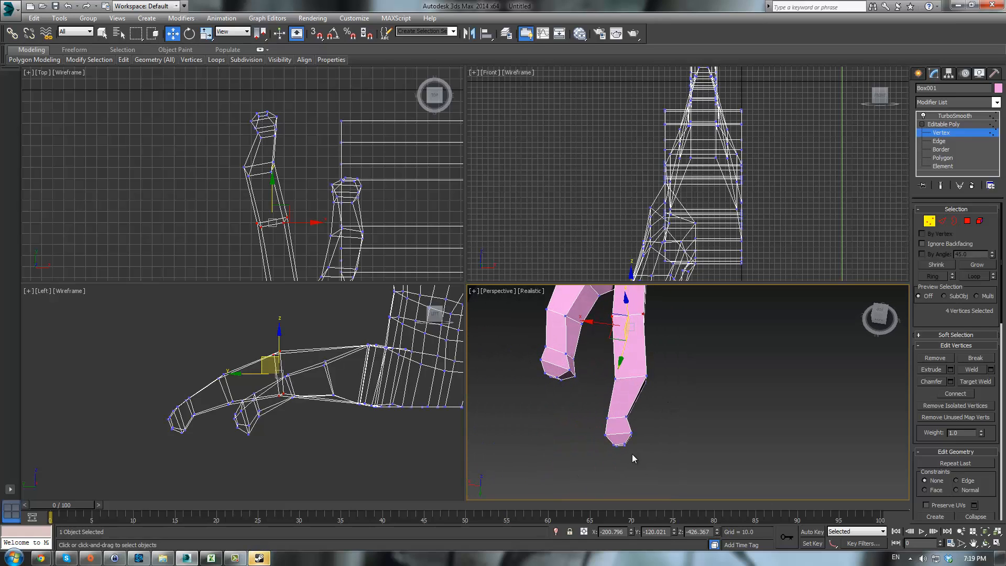
mouse_move(632, 458)
mouse_down()
mouse_move(617, 427)
mouse_move(637, 463)
mouse_move(645, 460)
mouse_up()
key(e)
middle_drag(687, 359, 686, 403)
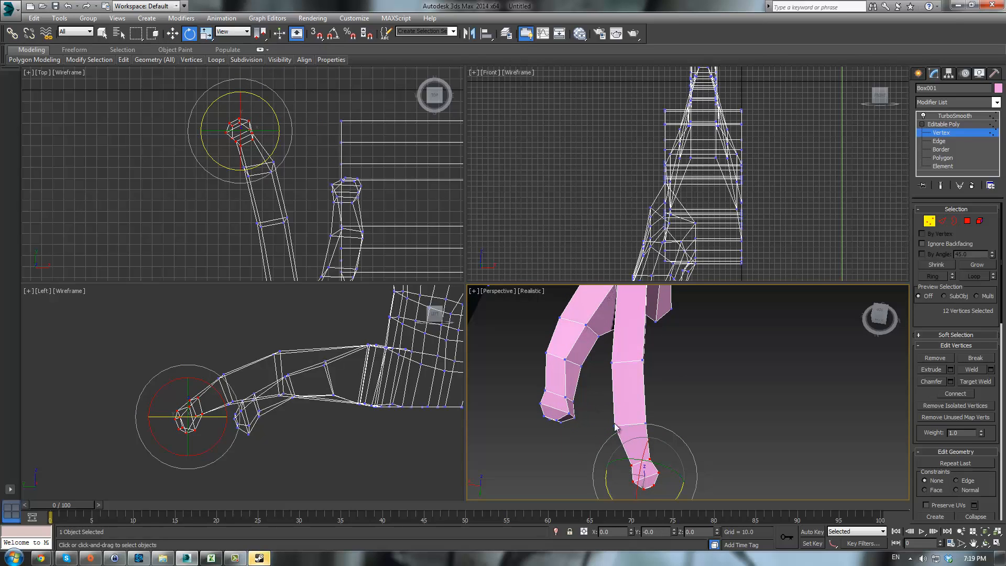
drag(592, 400, 665, 440)
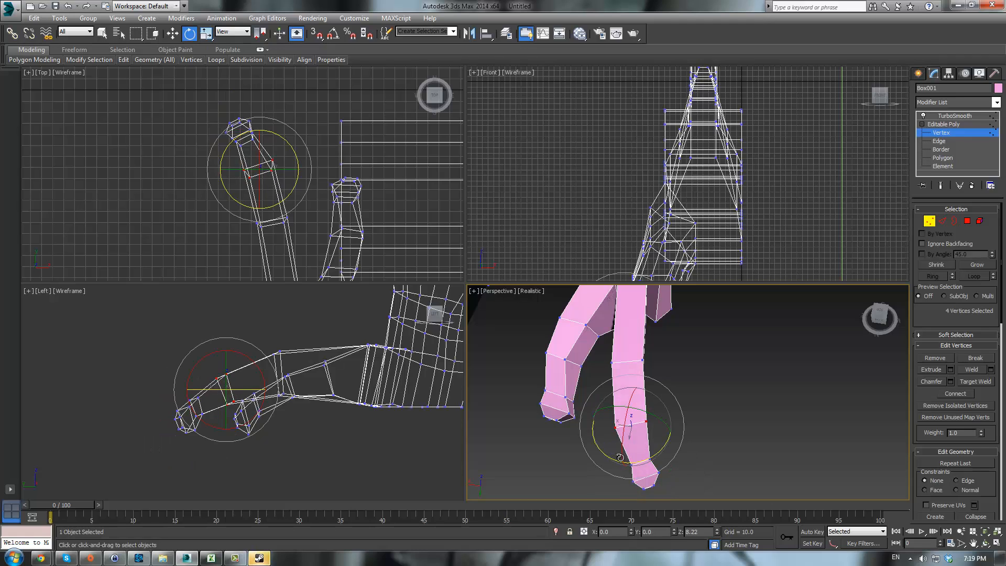
drag(666, 383, 663, 379)
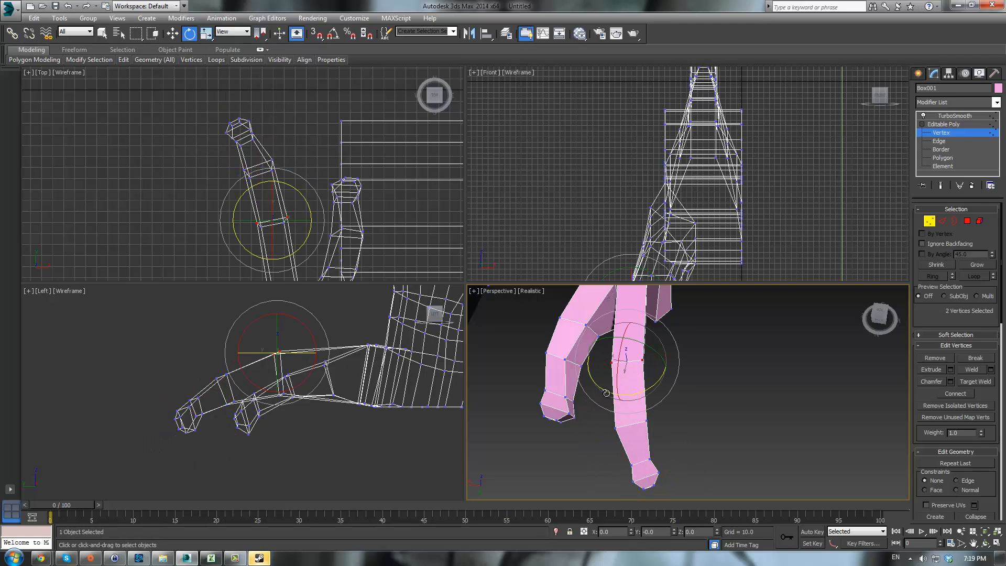
- Show the smoothed result and orbit around the foot to review the toes
key(w)
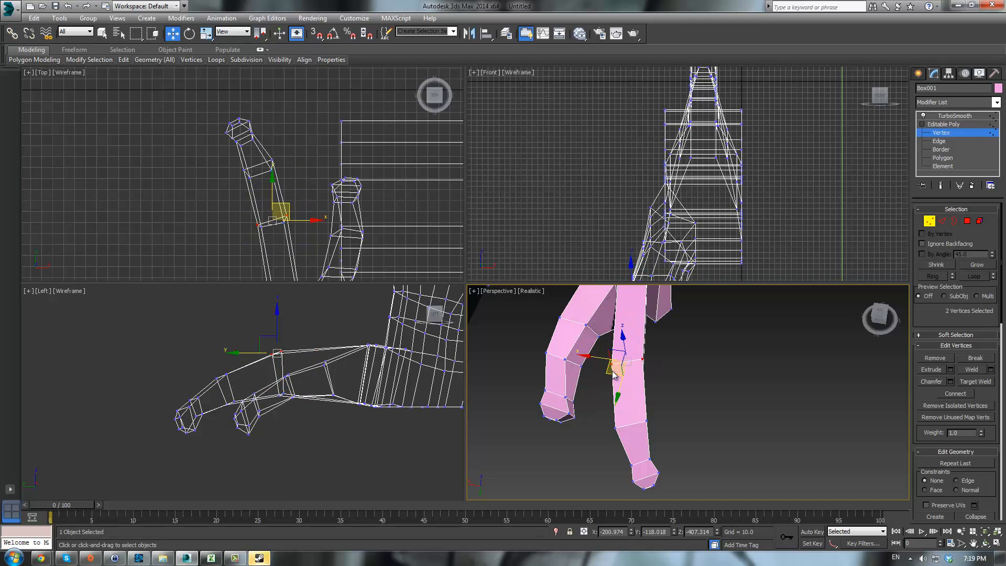
click(602, 356)
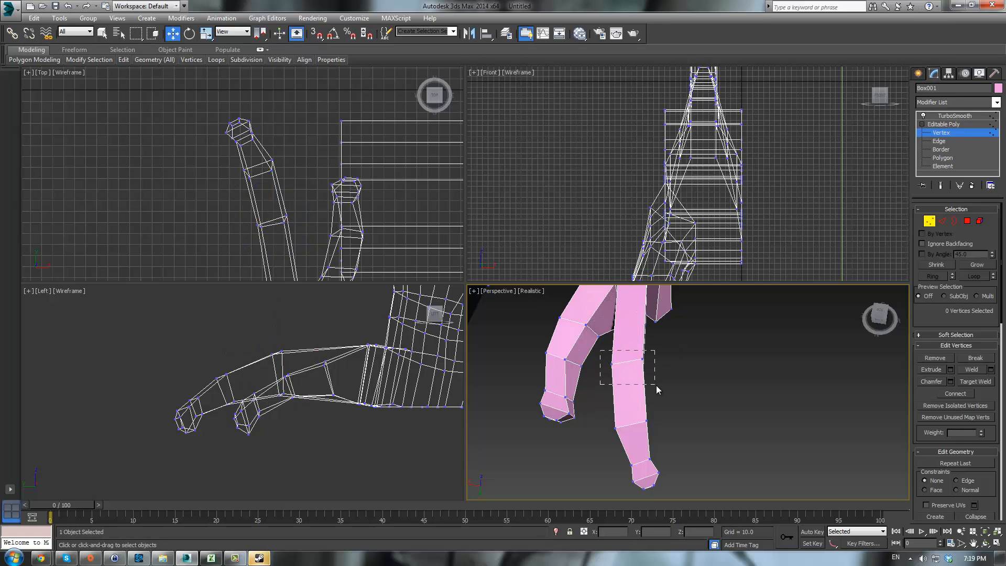
drag(656, 386, 605, 382)
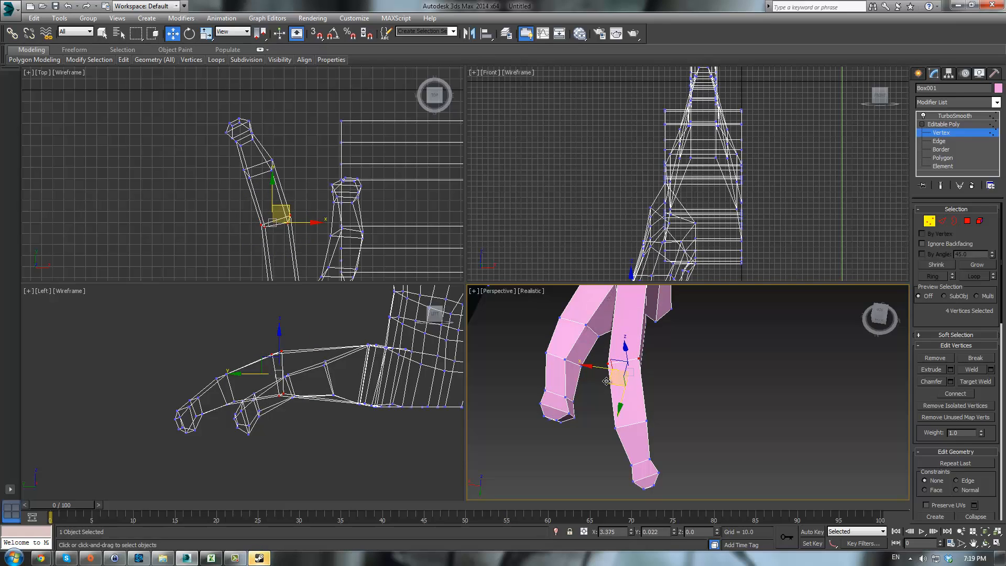
click(704, 378)
alt+middle_drag(712, 389, 755, 288)
click(950, 115)
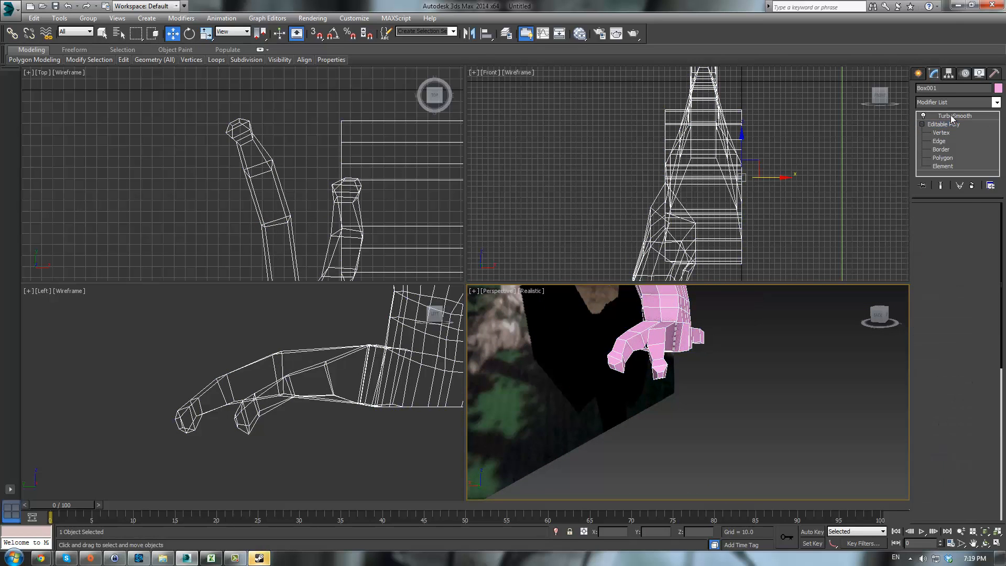
click(773, 354)
alt+middle_drag(773, 355, 628, 331)
click(623, 328)
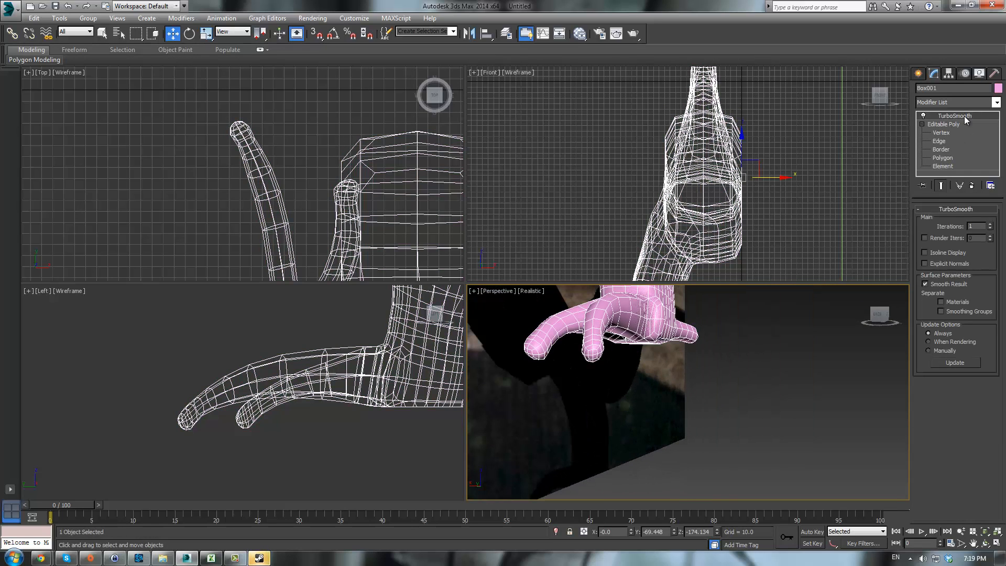
- Select the tip vertices of the longer toe and scale them up uniformly, then leave vertex editing
click(939, 133)
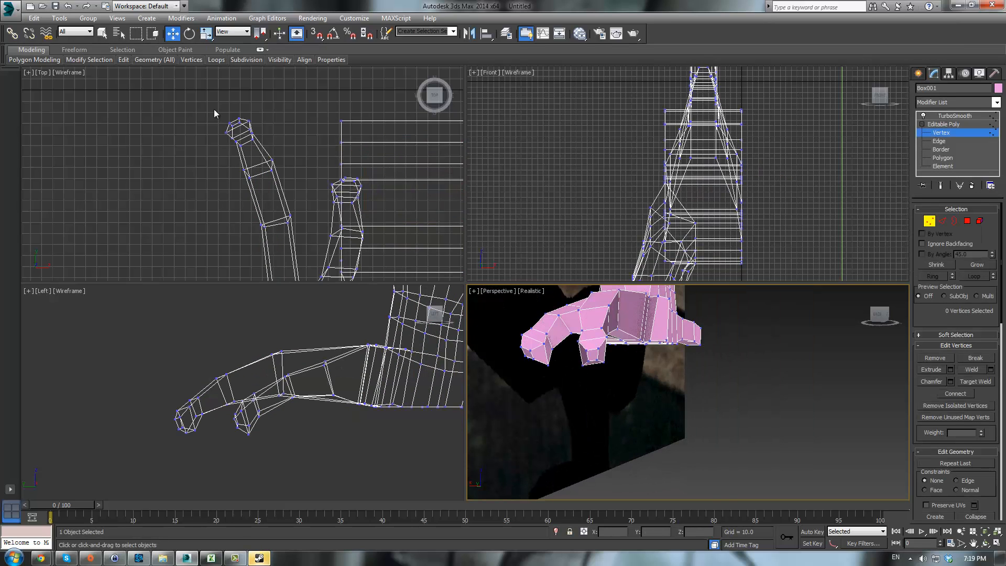
drag(212, 104, 271, 156)
scroll(249, 147, up, 4)
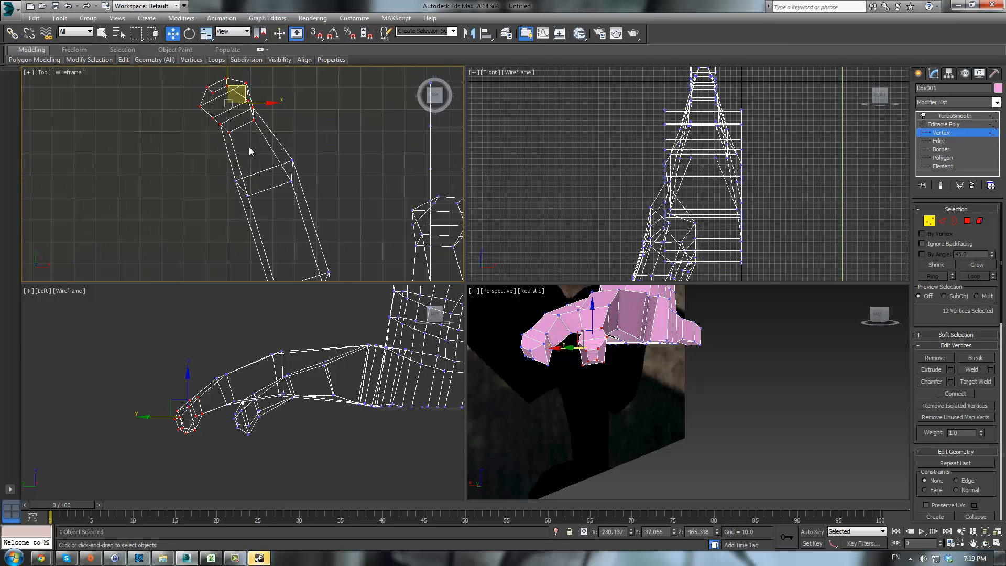
middle_drag(250, 147, 304, 197)
alt+middle_drag(661, 396, 686, 455)
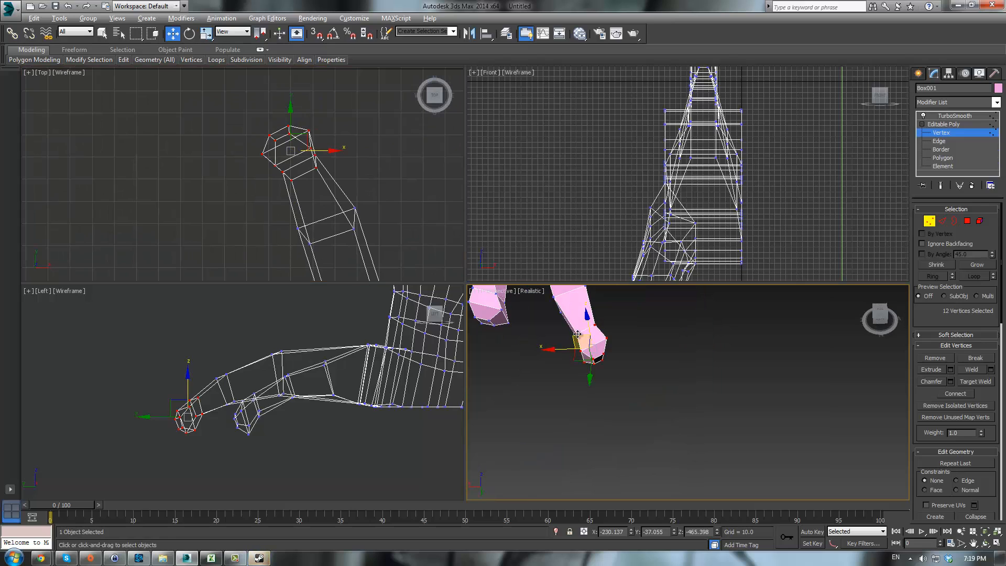
alt+click(577, 333)
alt+middle_drag(624, 336, 723, 301)
alt+click(603, 331)
alt+click(607, 343)
alt+click(574, 346)
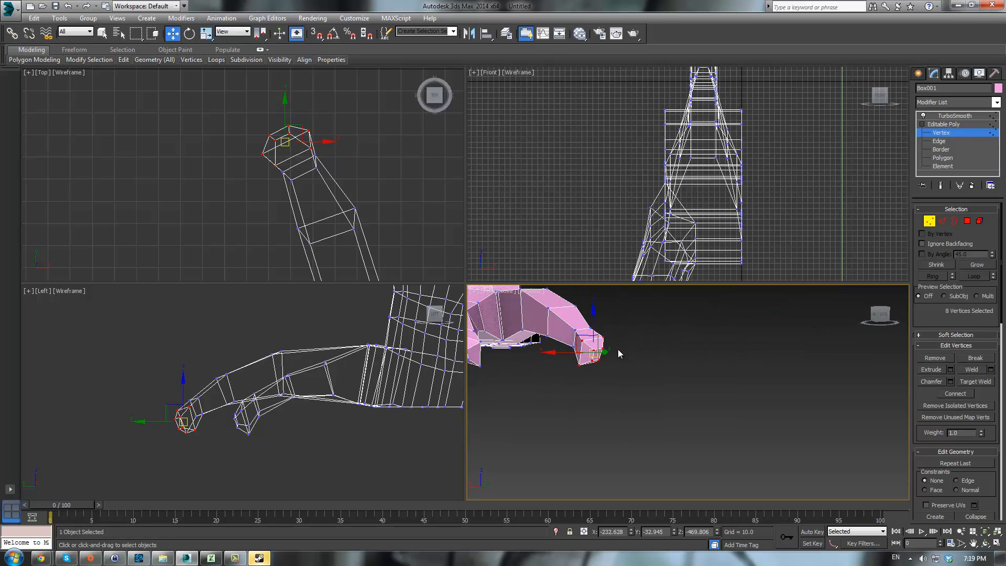
key(r)
drag(589, 345, 661, 346)
click(944, 123)
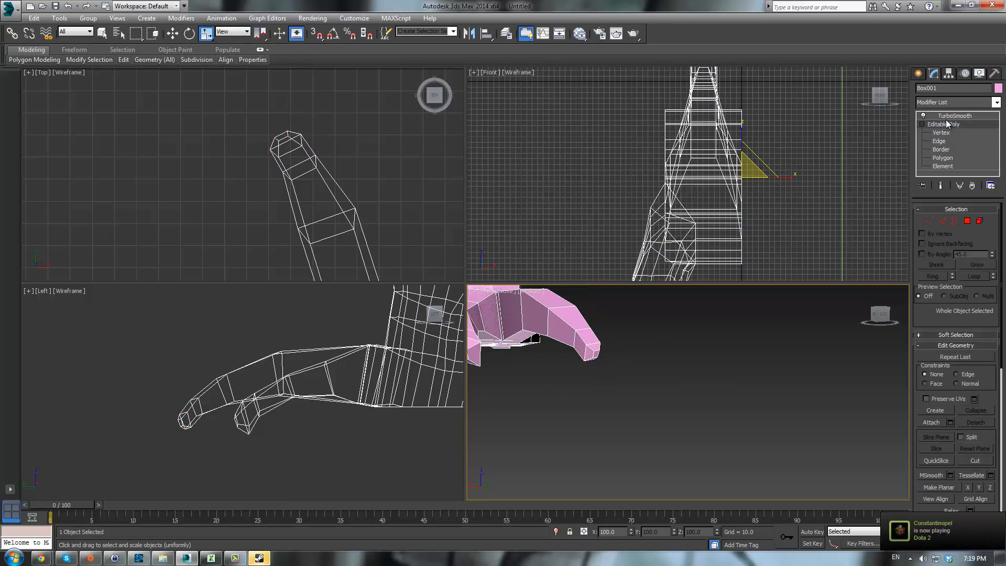
- Select the shorter toe's tip vertices in the top view and move them down
click(691, 385)
alt+middle_drag(685, 387, 709, 393)
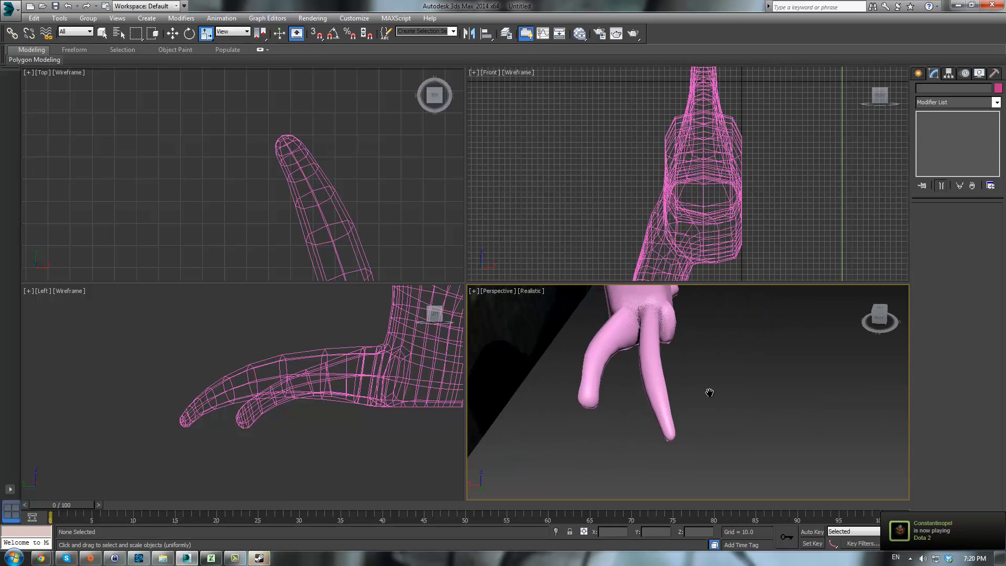
click(602, 354)
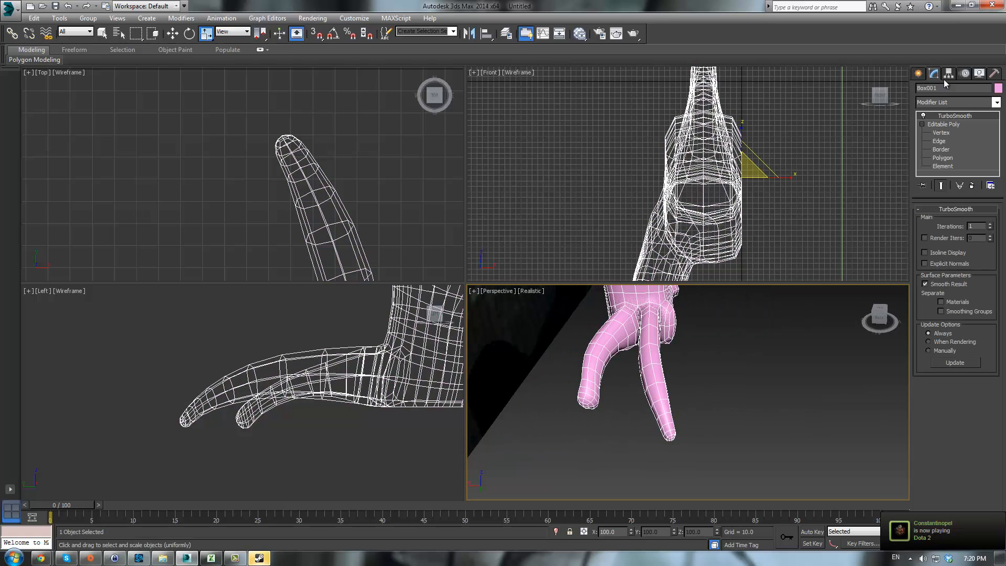
click(940, 133)
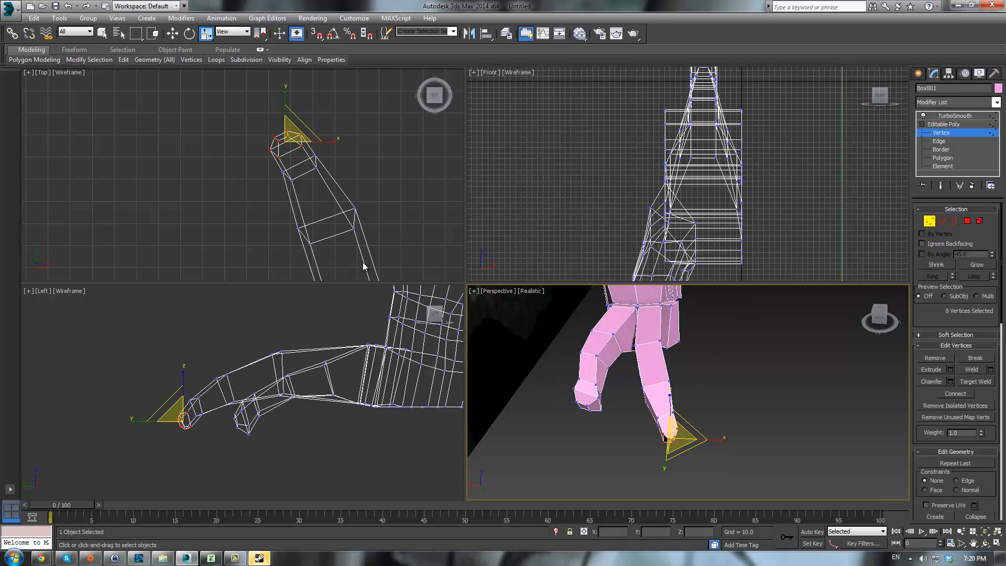
middle_drag(363, 262, 293, 209)
scroll(243, 180, up, 4)
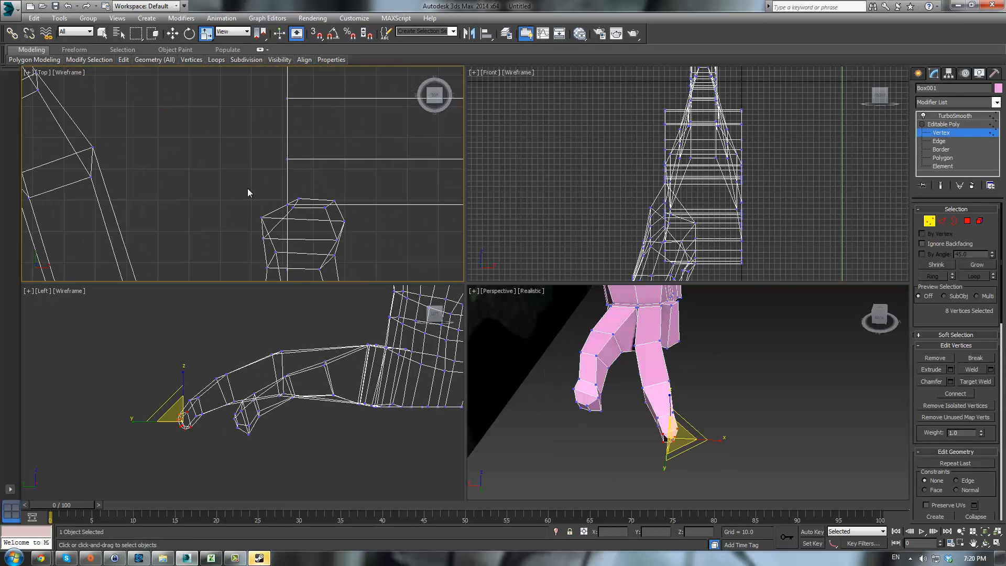
drag(391, 241, 395, 243)
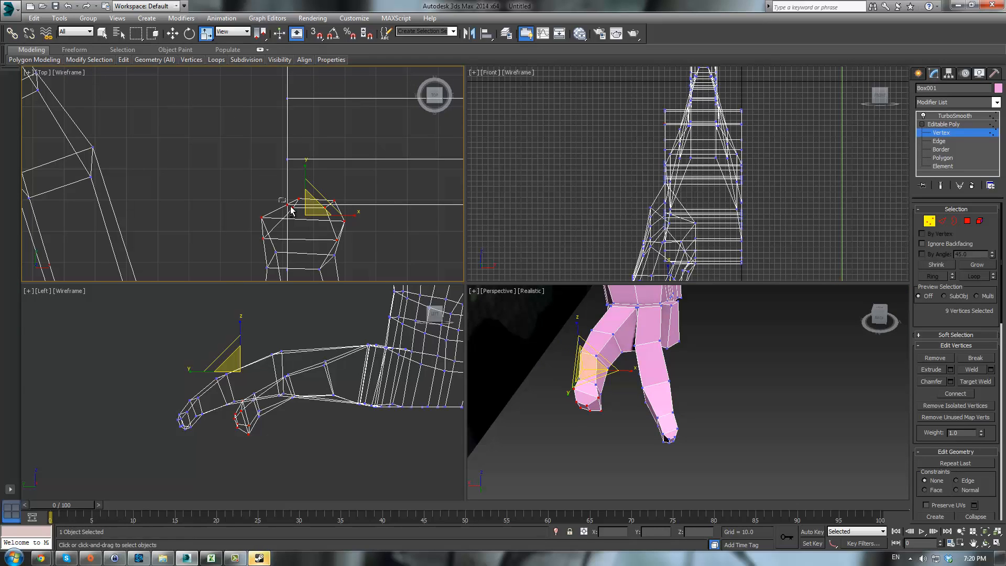
alt+drag(291, 206, 292, 207)
alt+middle_drag(669, 433, 576, 398)
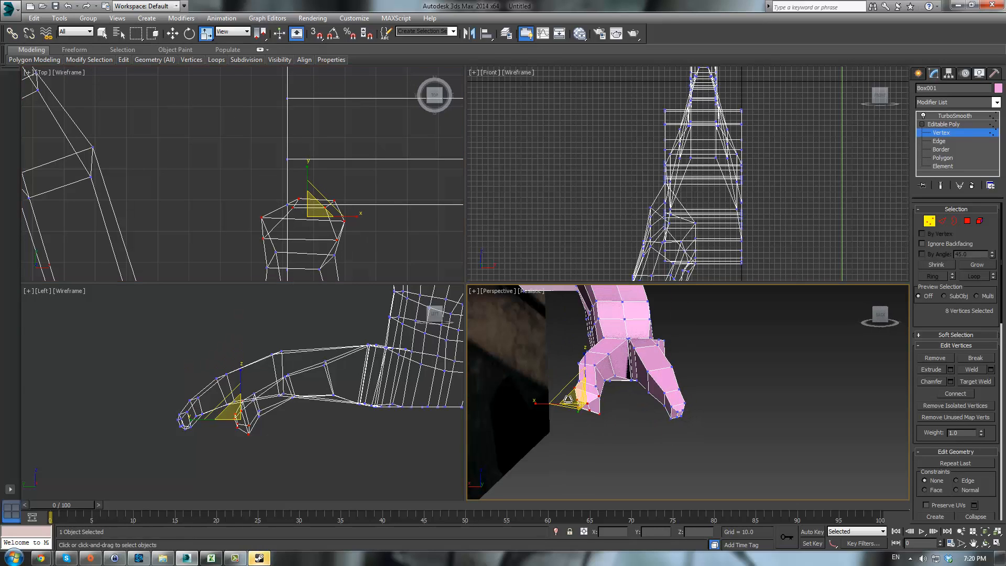
drag(576, 398, 573, 426)
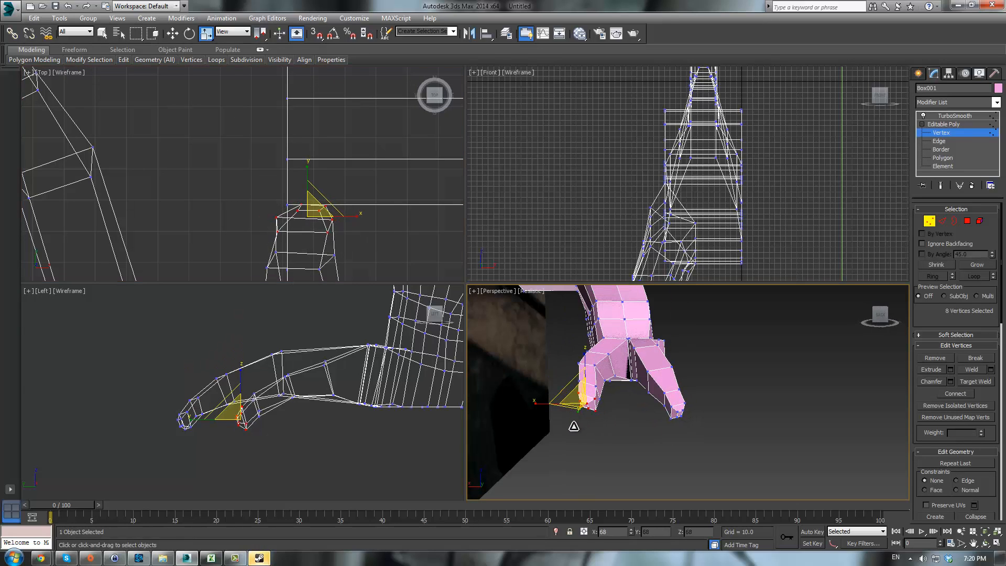
- Show the smoothed result and orbit the perspective view to review the toes
click(943, 124)
click(954, 115)
click(713, 377)
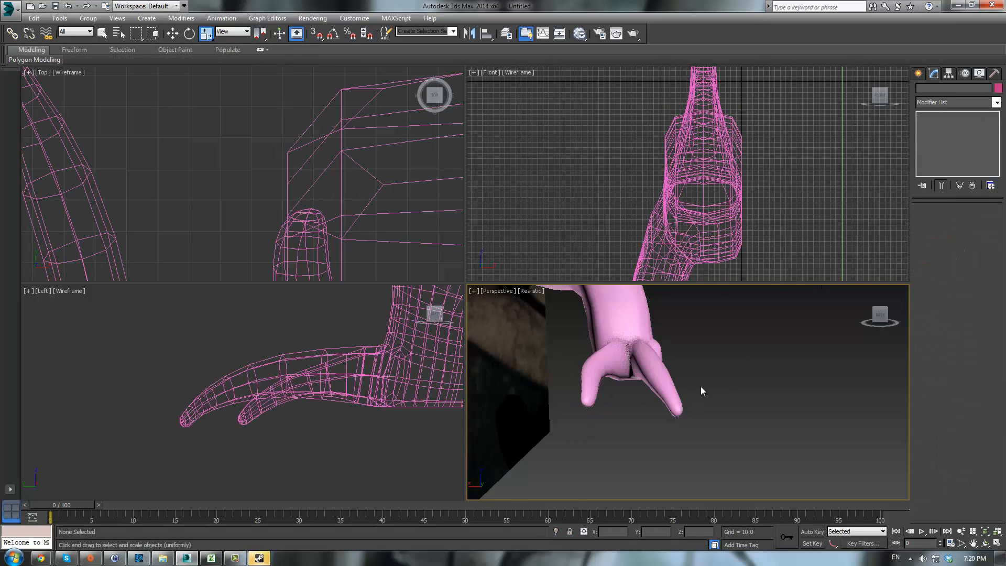
alt+middle_drag(701, 387, 732, 450)
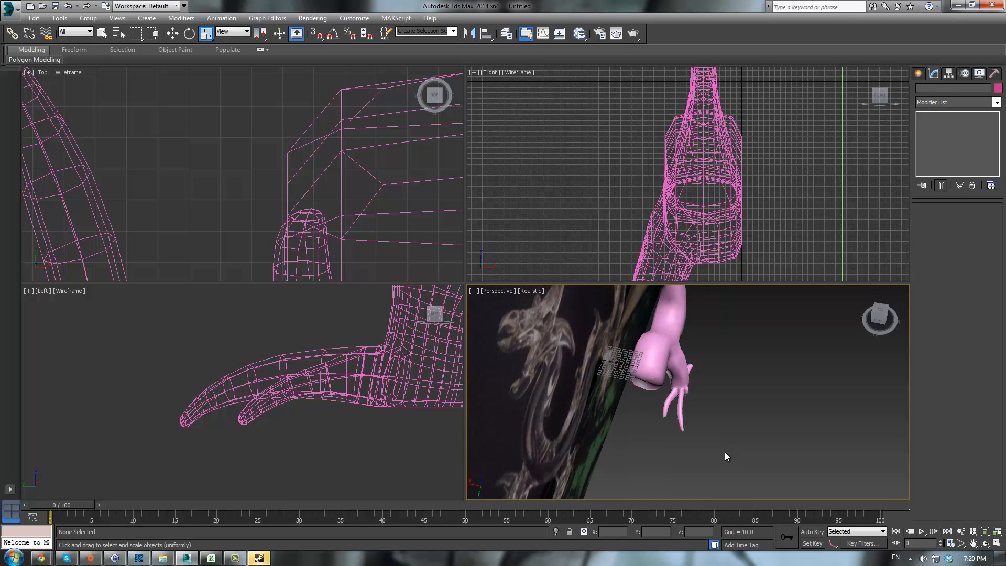
click(685, 380)
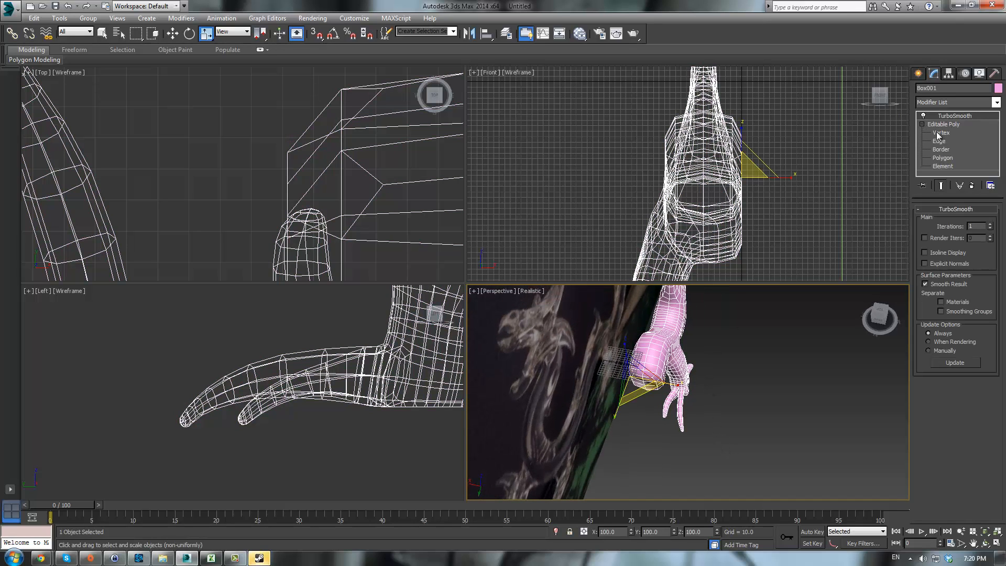
- In vertex editing, select the vertices where the two toes meet the foot and move them slightly
key(1)
middle_drag(421, 235, 414, 191)
scroll(413, 192, down, 3)
middle_drag(300, 170, 325, 139)
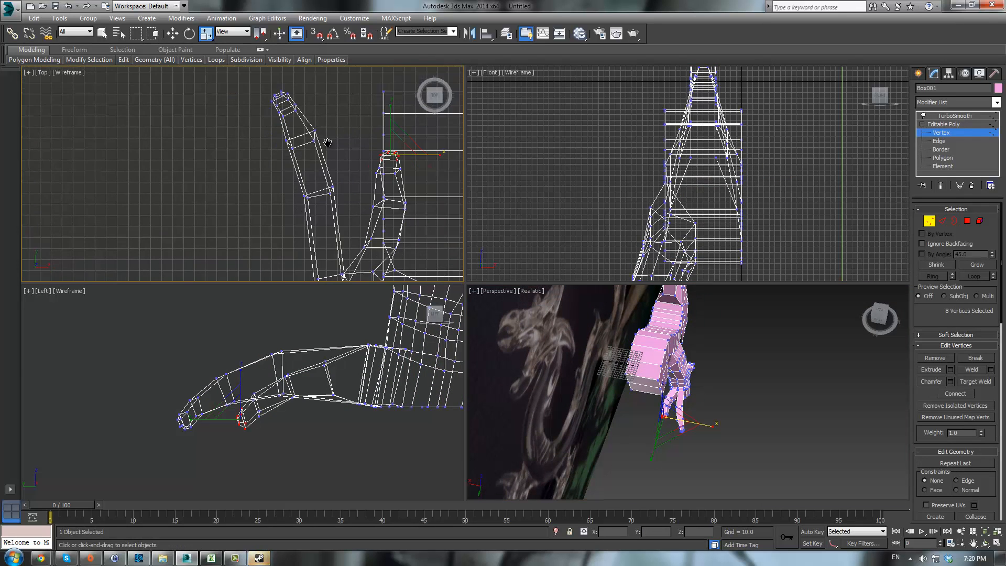
mouse_move(309, 249)
middle_down()
mouse_move(330, 208)
mouse_move(329, 146)
middle_up()
middle_click(736, 342)
scroll(737, 344, up, 6)
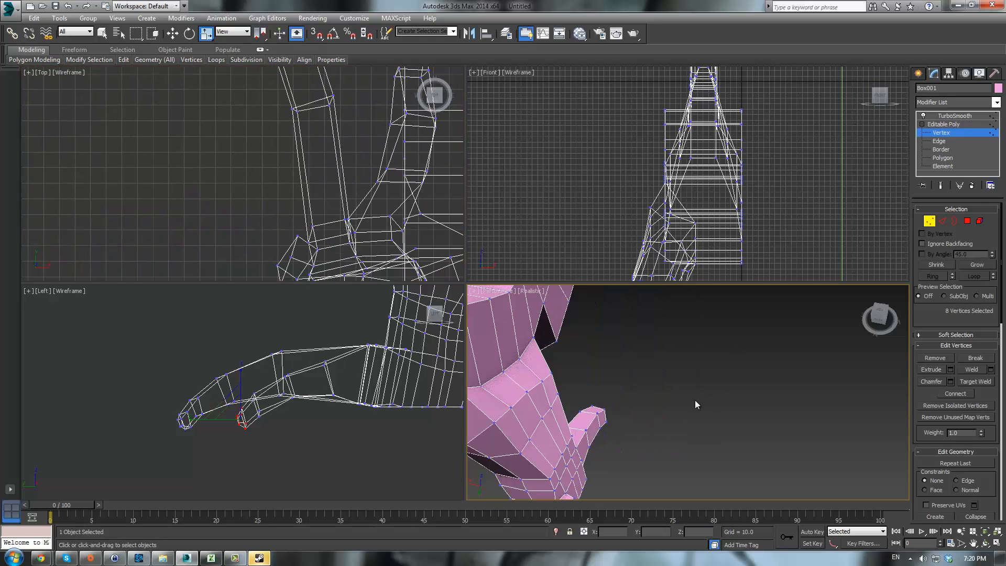
middle_drag(602, 440, 733, 246)
scroll(734, 246, up, 2)
middle_drag(641, 347, 642, 406)
scroll(644, 409, up, 2)
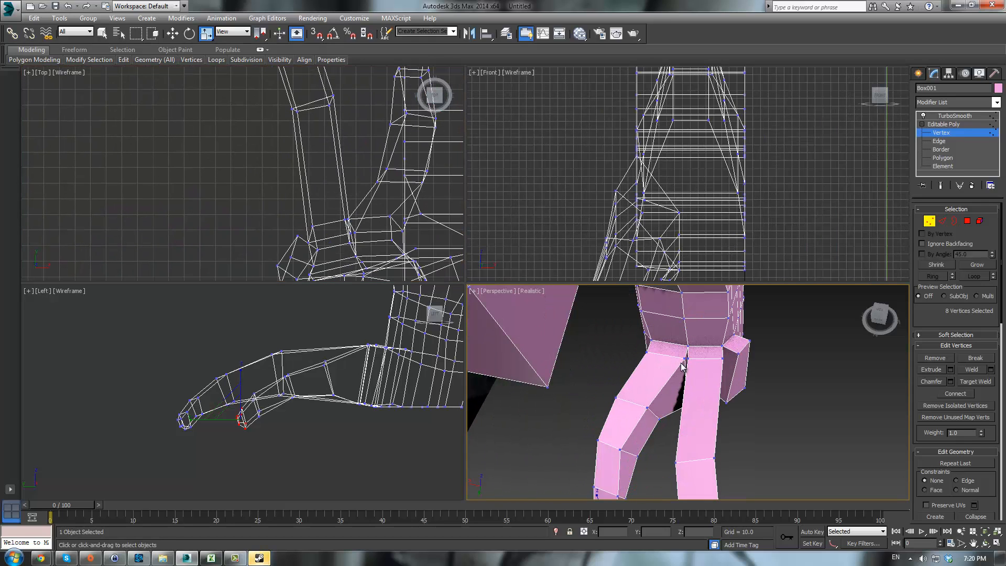
drag(703, 405, 704, 406)
key(F3)
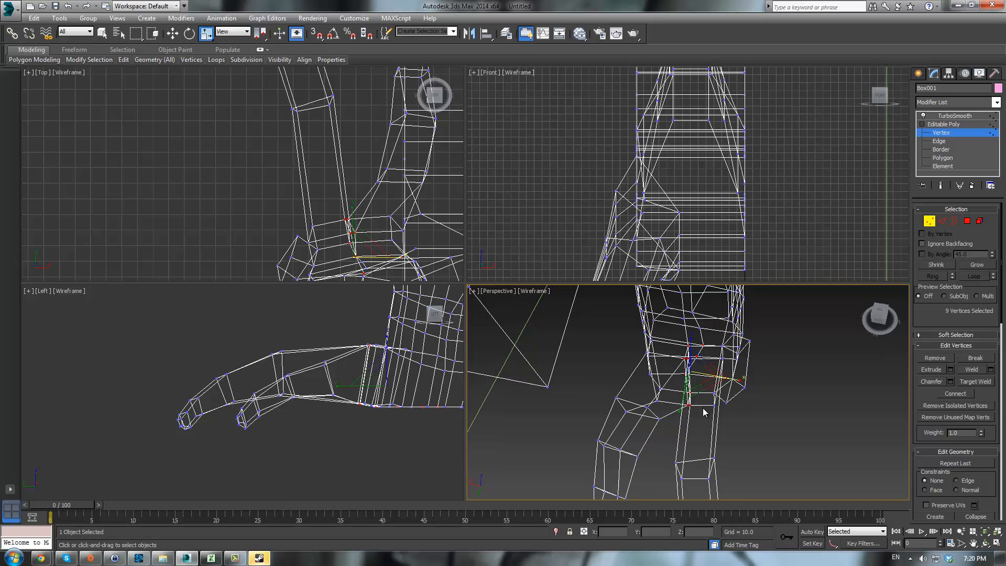
alt+middle_drag(699, 398, 679, 382)
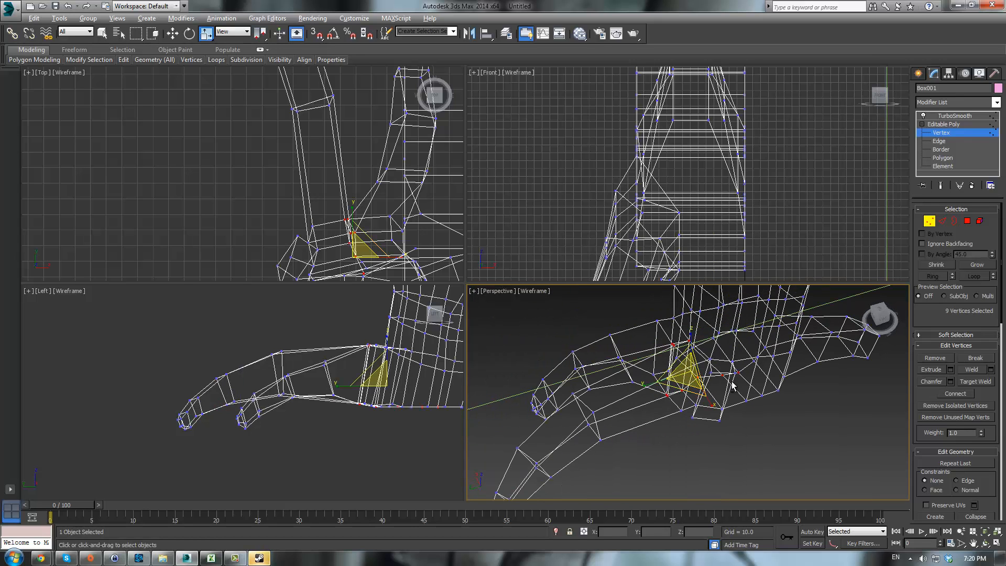
alt+drag(734, 387, 783, 430)
alt+middle_drag(791, 418, 736, 385)
alt+drag(695, 422, 699, 412)
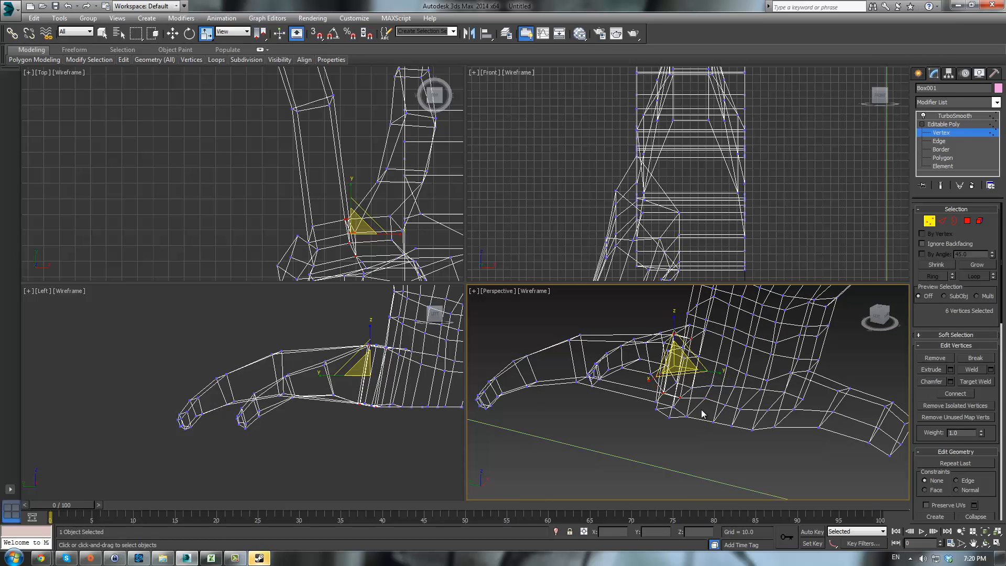
alt+middle_drag(700, 412, 741, 429)
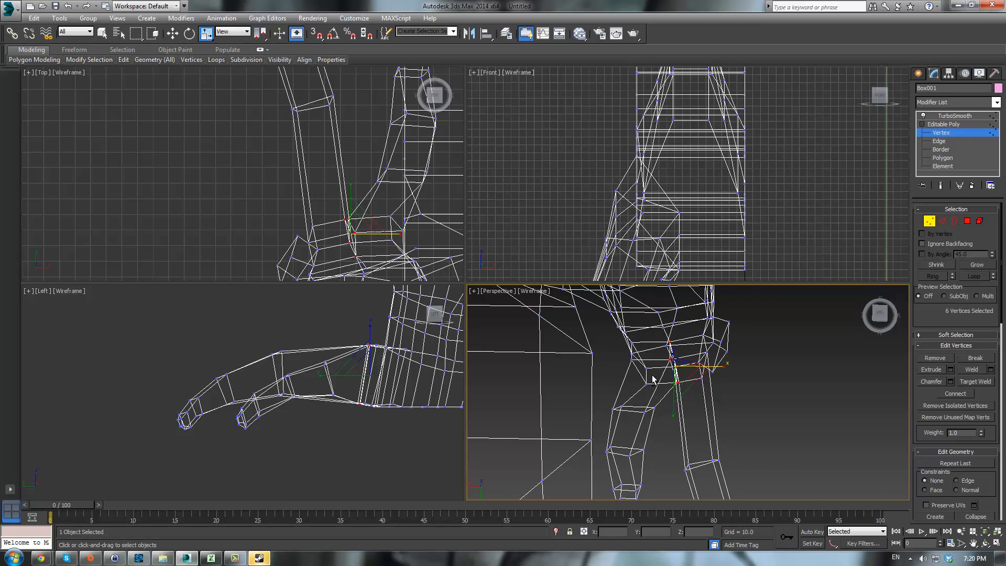
alt+middle_drag(653, 378, 792, 381)
alt+drag(696, 332, 671, 372)
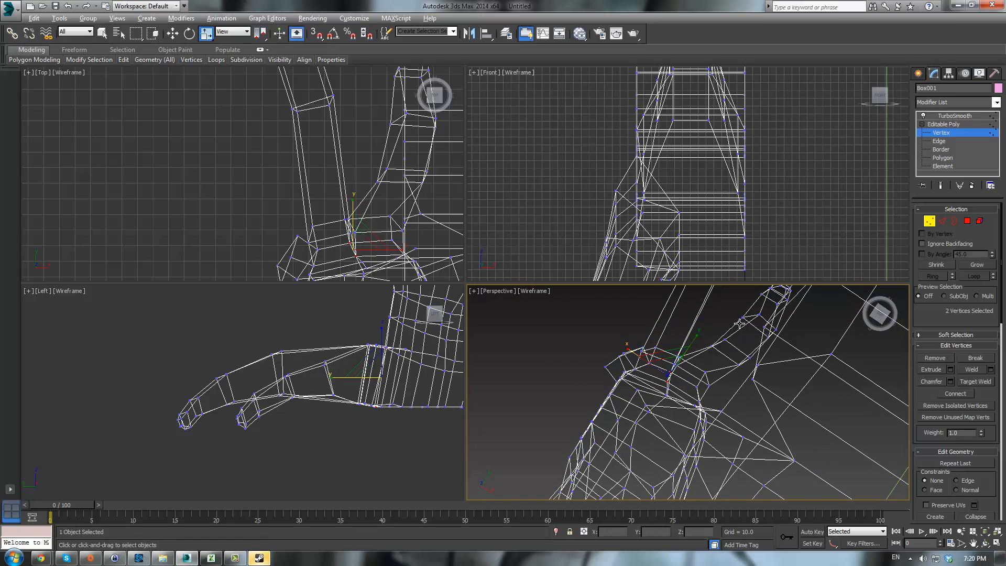
alt+middle_drag(684, 362, 903, 304)
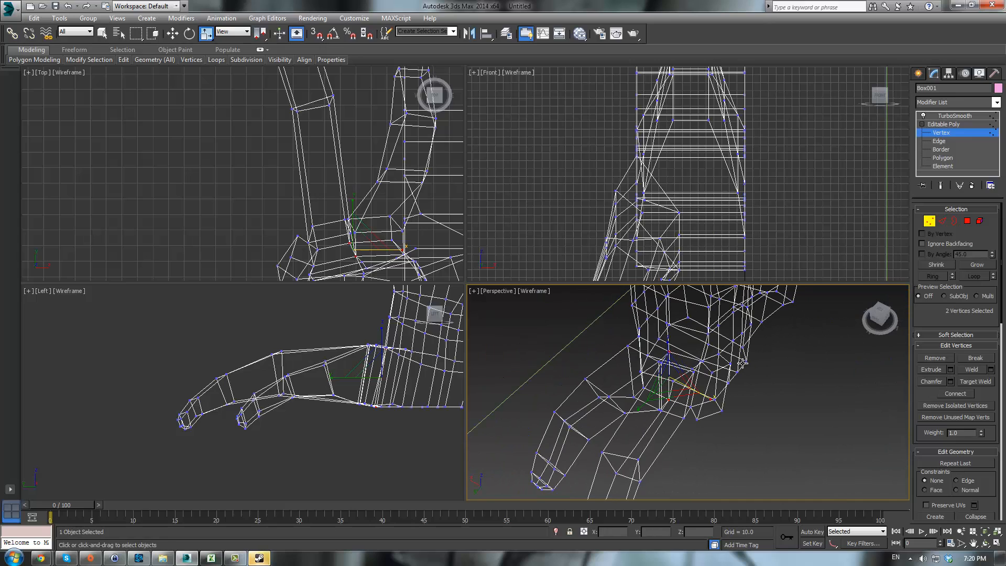
key(ctrl+z)
key(w)
alt+middle_drag(688, 400, 648, 392)
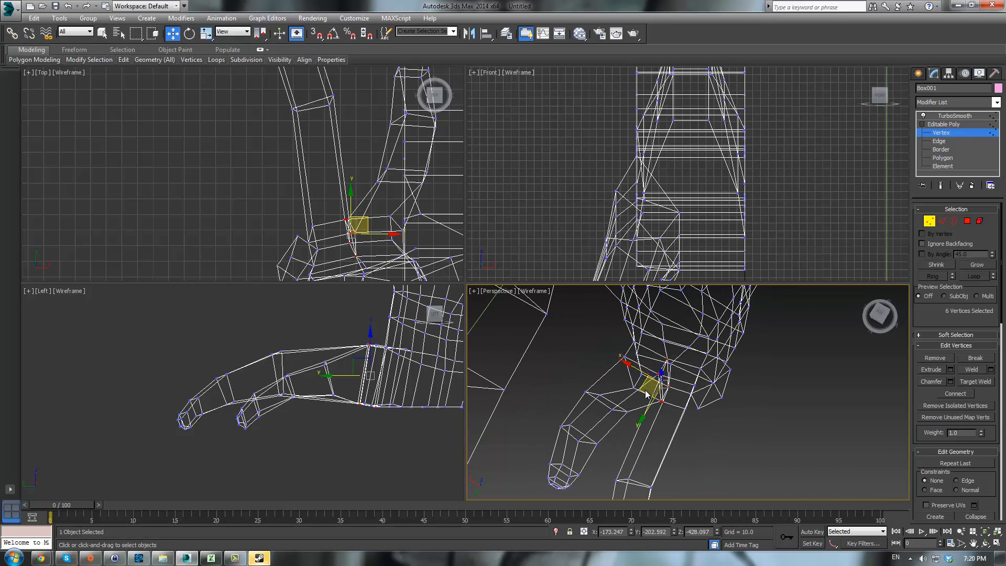
drag(642, 390, 635, 400)
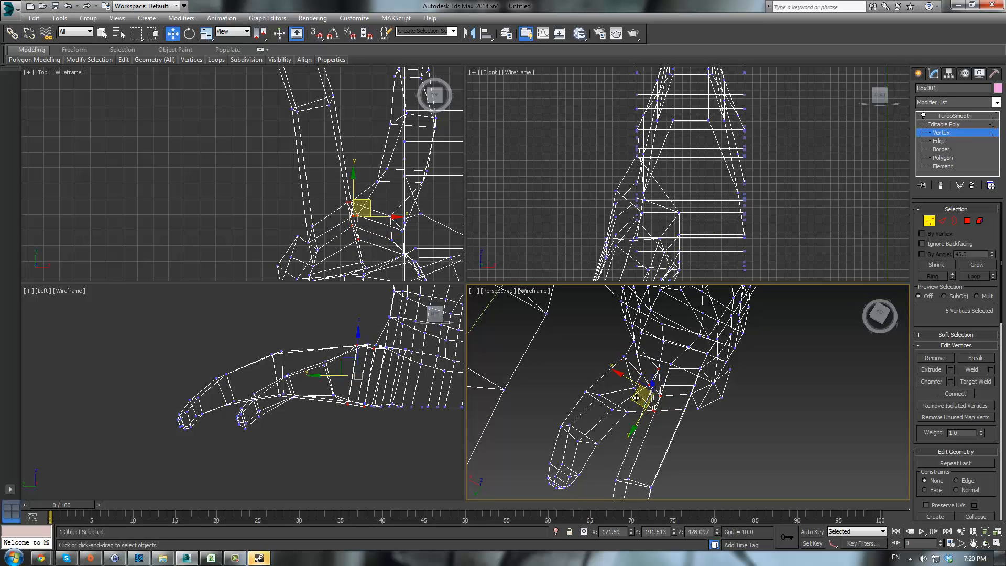
- Select two vertices between the toes in the top view and move them slightly
key(r)
mouse_move(698, 417)
mouse_down()
mouse_move(747, 440)
mouse_move(728, 420)
mouse_up()
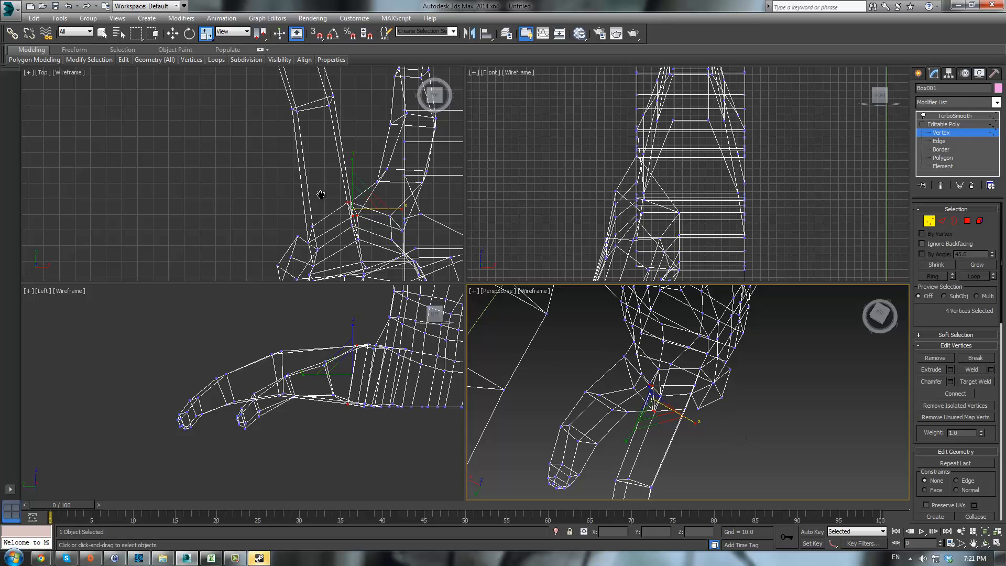
scroll(331, 193, up, 3)
key(w)
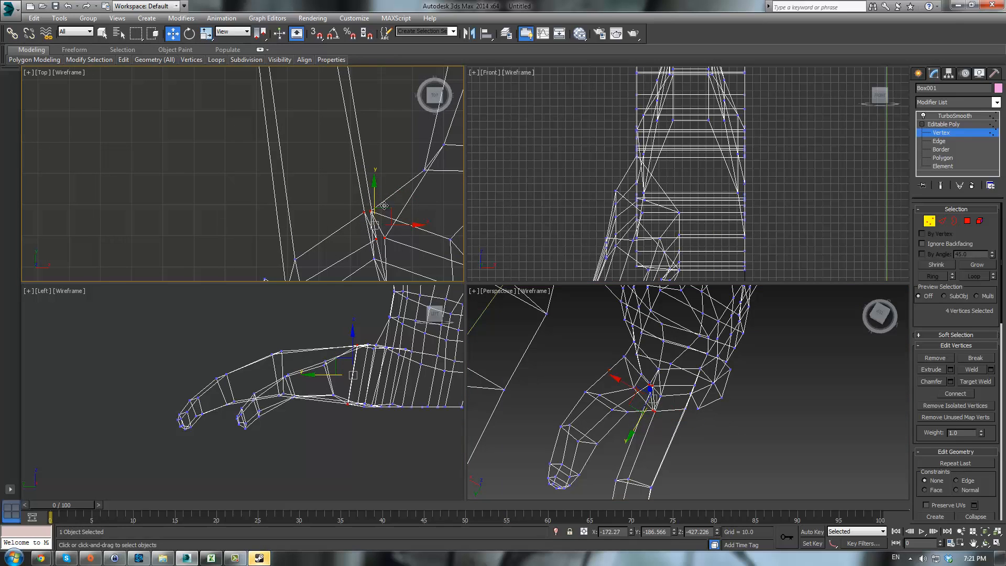
drag(379, 206, 418, 213)
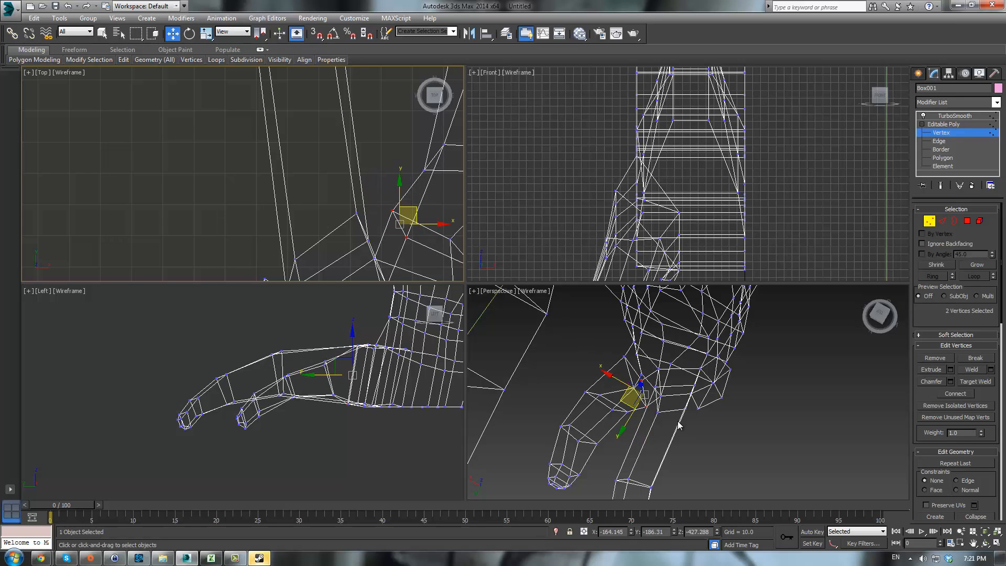
alt+middle_drag(678, 421, 637, 387)
click(649, 363)
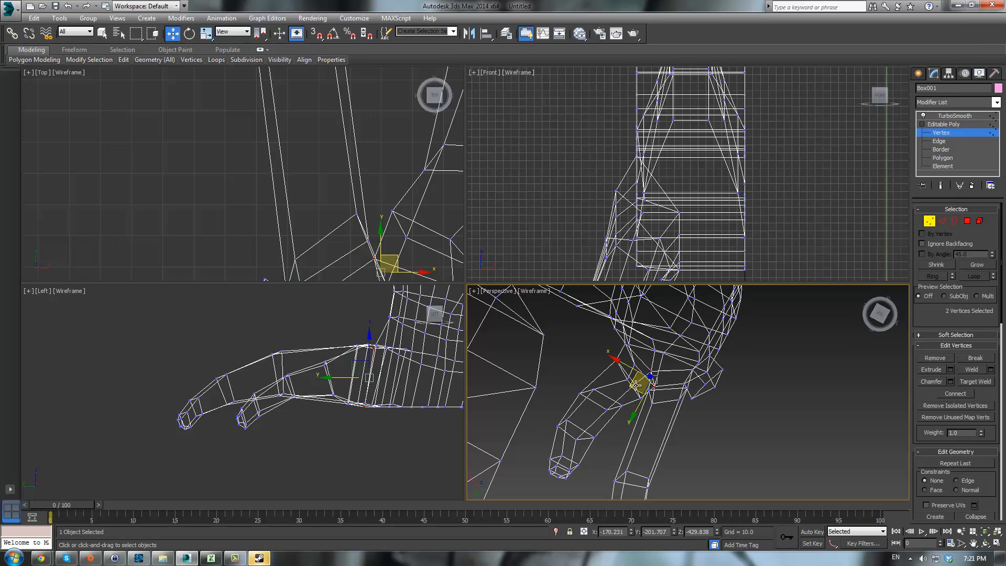
click(636, 387)
key(ctrl+z)
key(ctrl+z)
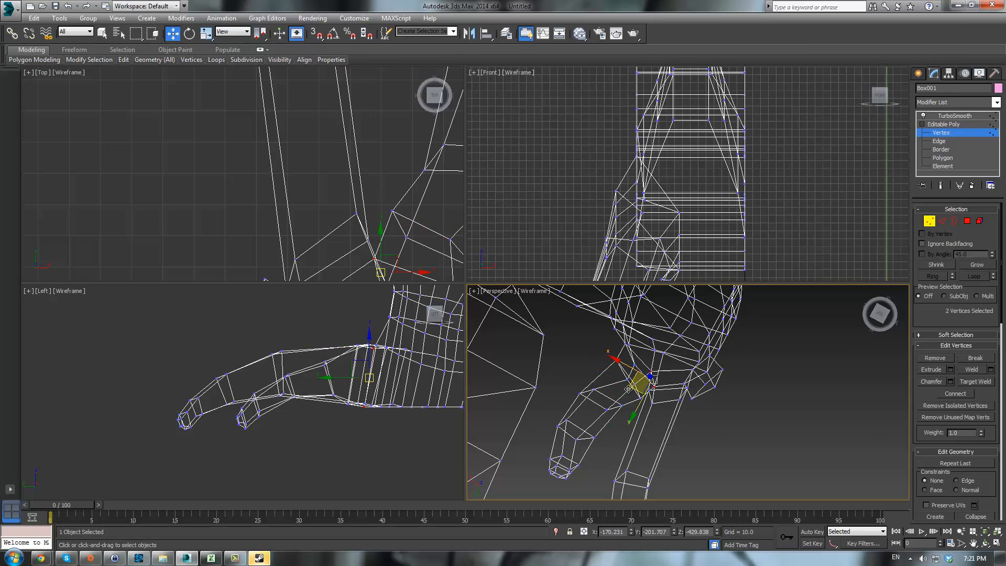
drag(630, 388, 624, 396)
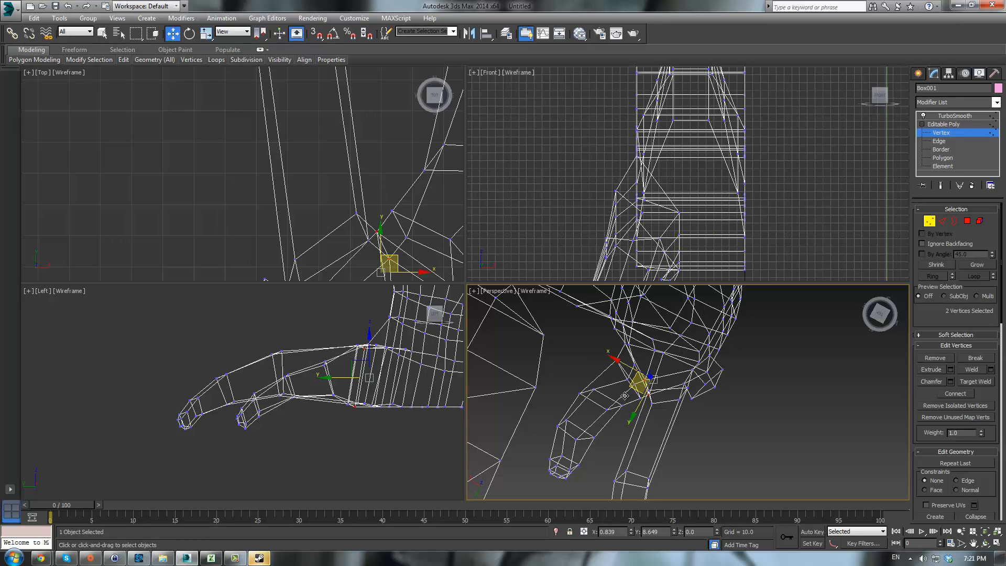
drag(638, 386, 637, 387)
- Show the smoothed result and orbit the shaded perspective view to review the toes' junction
click(942, 125)
click(948, 116)
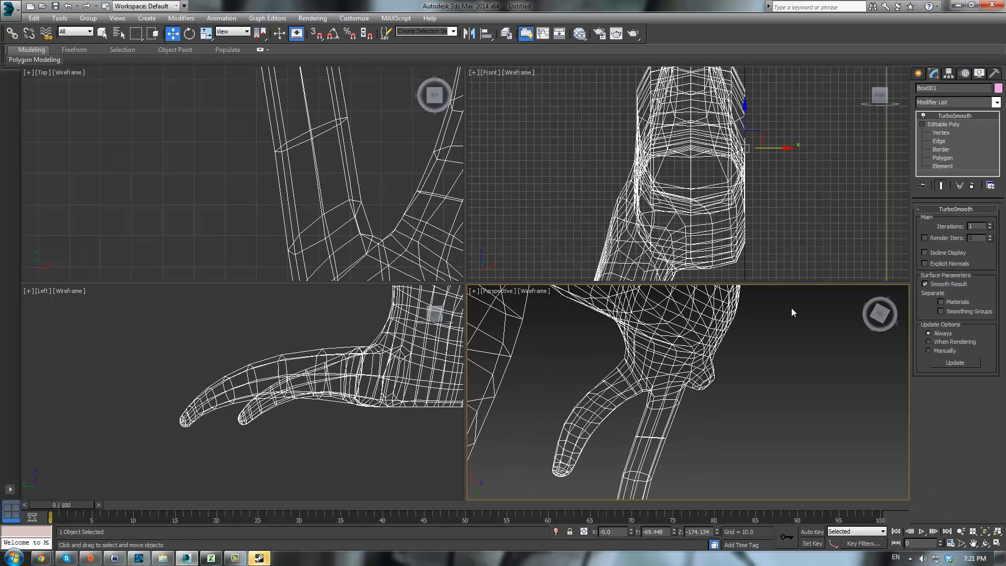
click(749, 382)
key(F3)
mouse_move(734, 354)
alt+middle_down()
mouse_move(750, 323)
mouse_move(787, 316)
mouse_move(758, 275)
mouse_move(768, 246)
alt+middle_up()
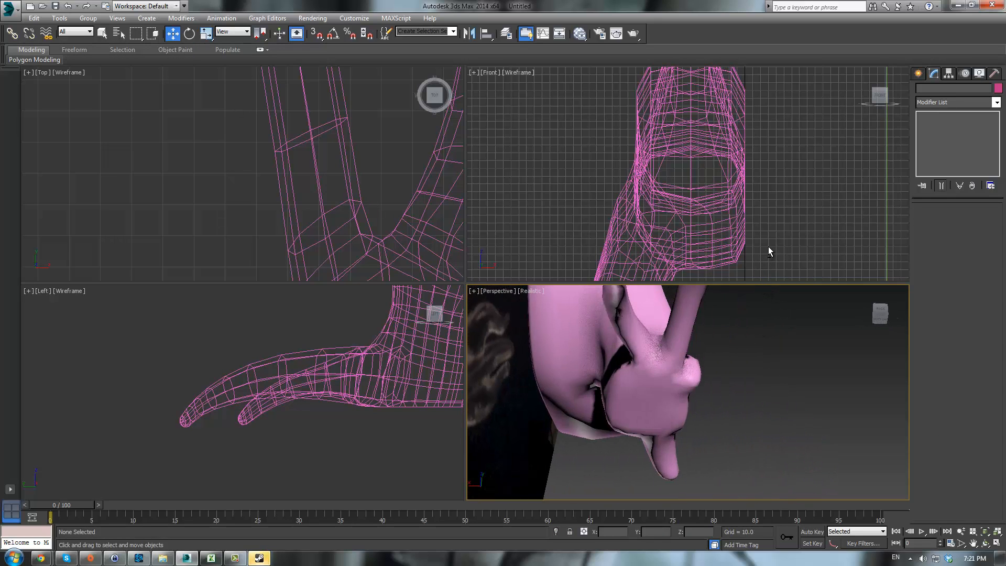
mouse_move(746, 339)
alt+middle_down()
mouse_move(750, 360)
mouse_move(738, 331)
alt+middle_up()
click(702, 341)
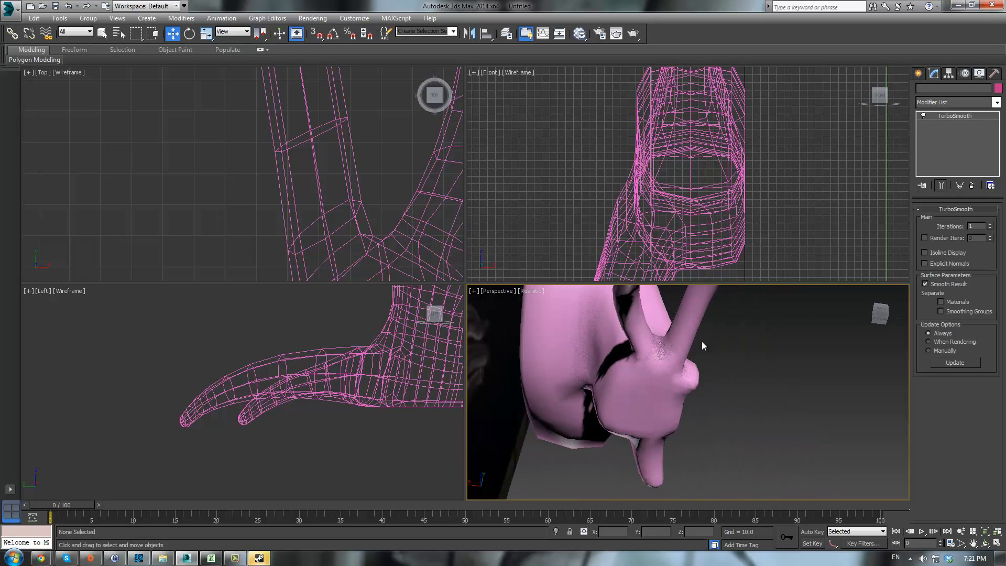
- Return to vertex editing, select three vertices in the crotch between the toes and move them up
click(937, 133)
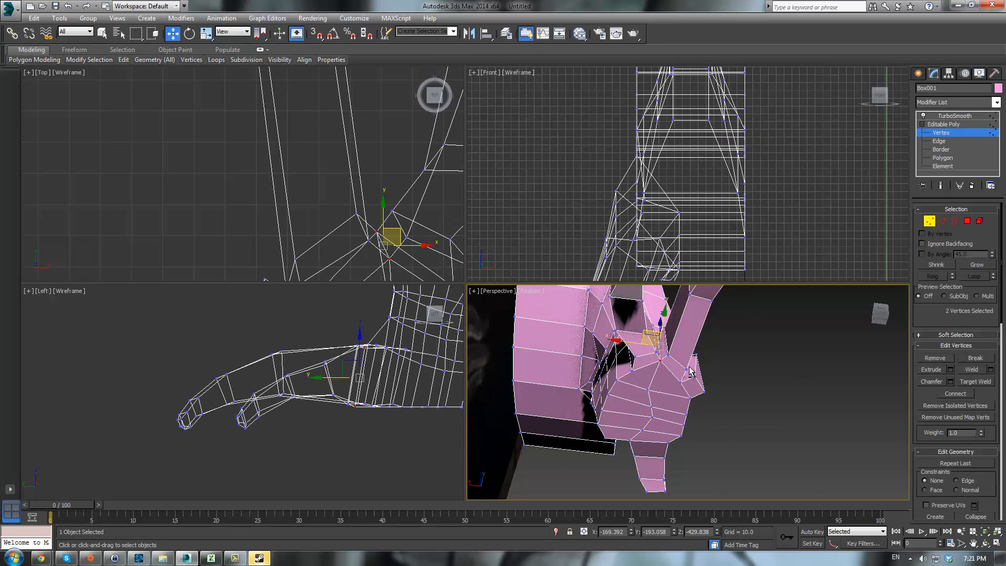
alt+middle_drag(685, 352, 661, 341)
click(654, 343)
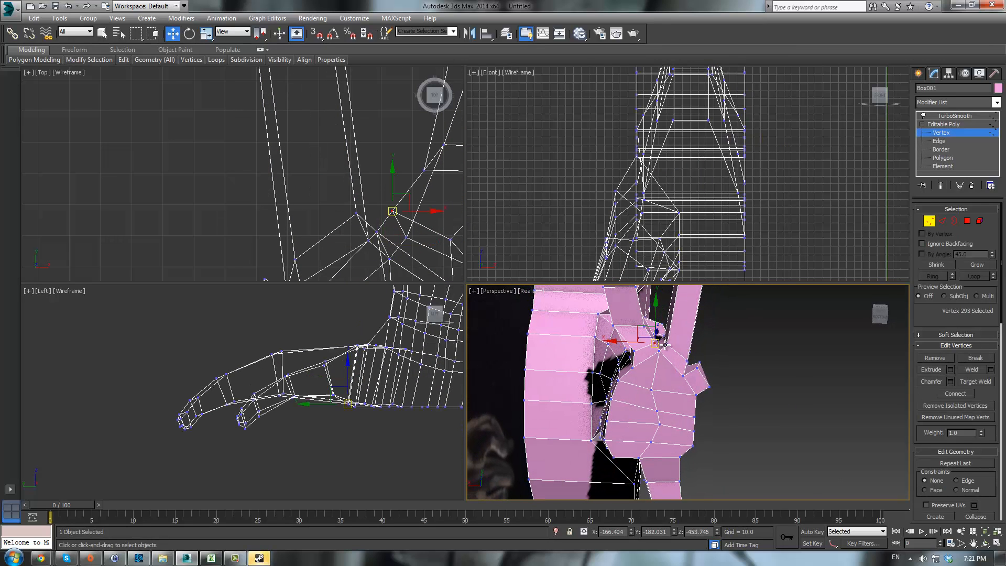
ctrl+click(666, 345)
ctrl+click(659, 350)
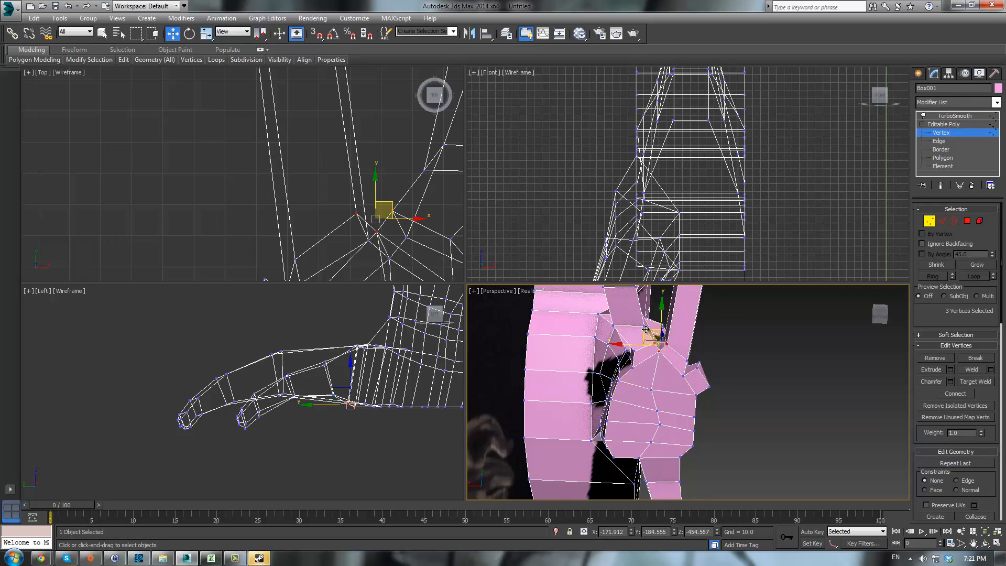
drag(651, 336, 644, 305)
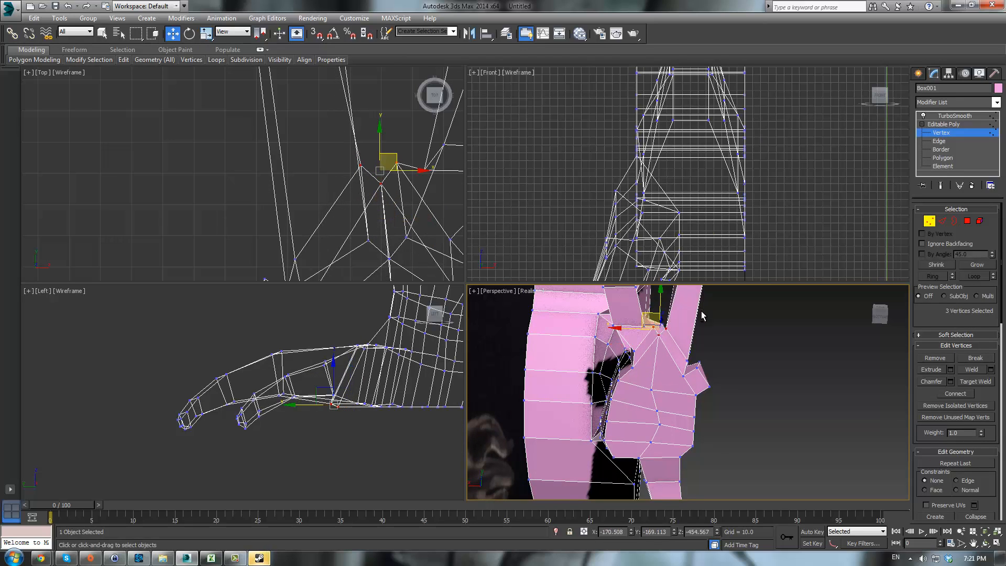
- Orbit under the foot, select a vertex at the toes' inner junction and nudge it
mouse_move(701, 311)
alt+middle_down()
mouse_move(690, 366)
mouse_move(699, 440)
mouse_move(730, 354)
mouse_move(763, 309)
mouse_move(655, 395)
alt+middle_up()
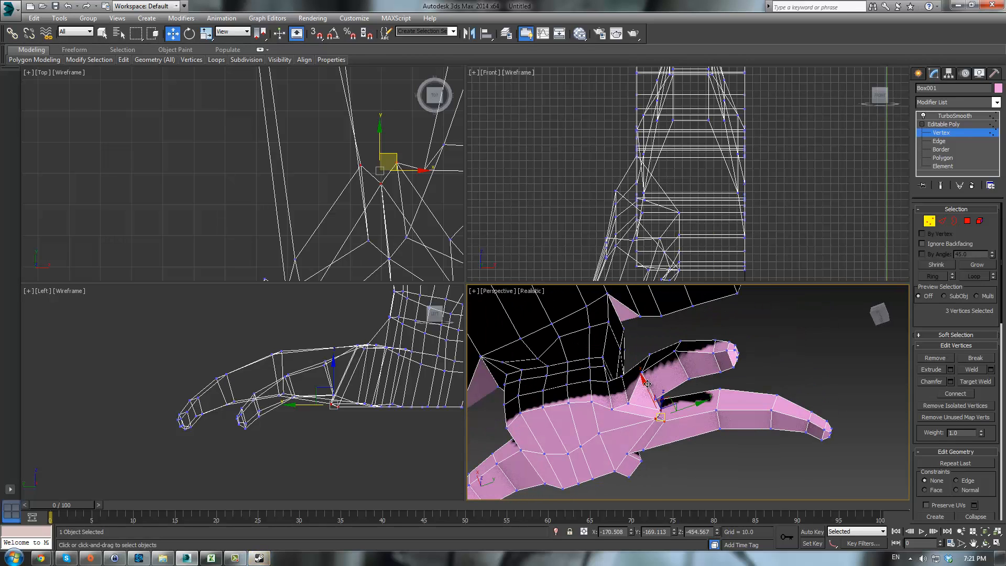
click(655, 403)
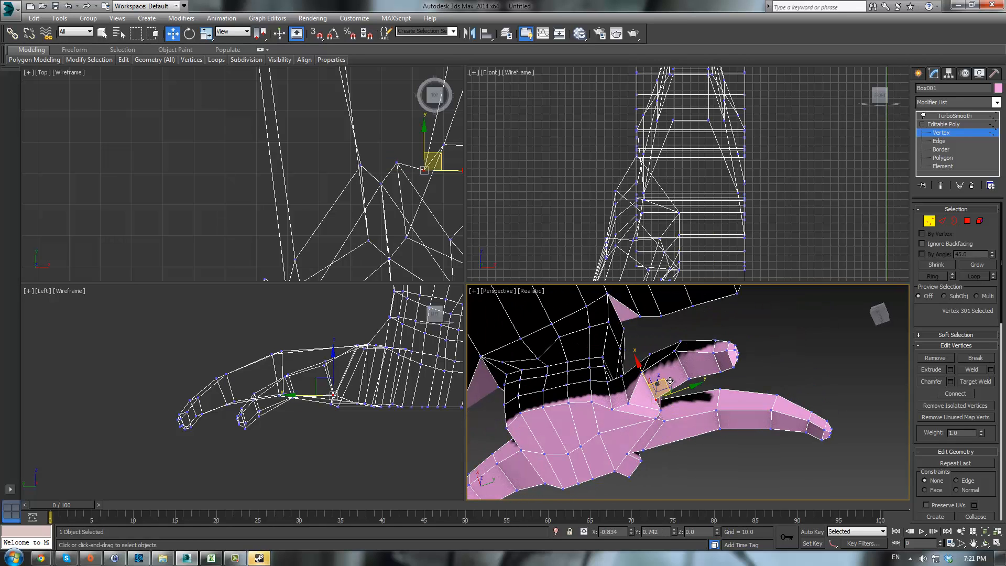
drag(669, 381, 674, 381)
- Select three vertices at the top of the toes' junction and move them slightly
alt+middle_drag(760, 369, 723, 355)
click(703, 357)
alt+middle_drag(706, 332, 701, 352)
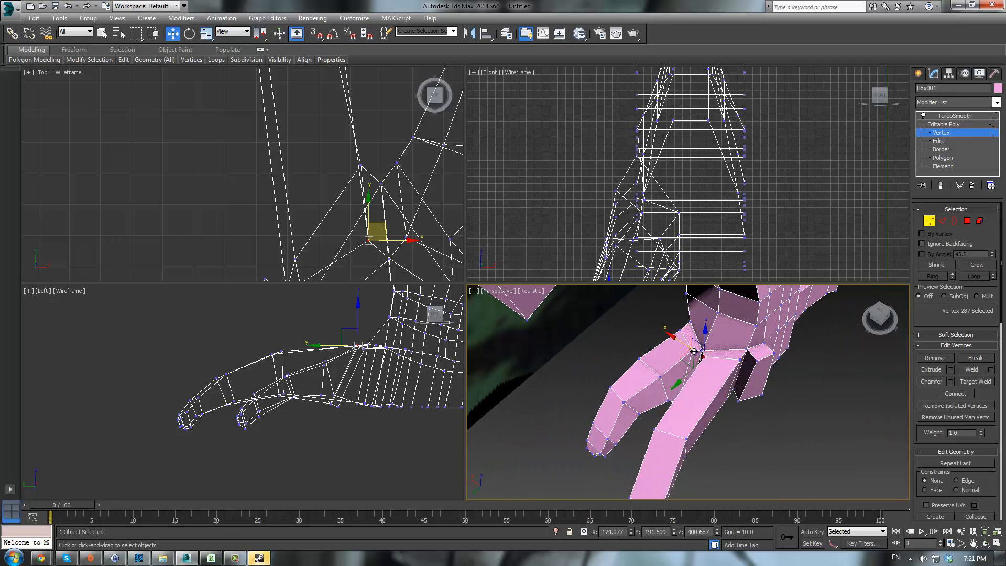
ctrl+click(703, 357)
click(702, 350)
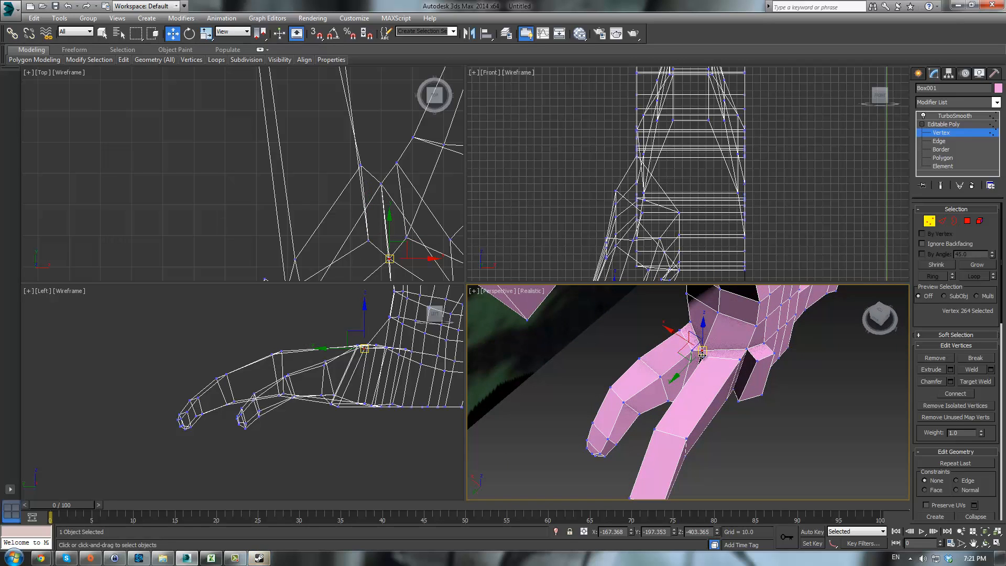
ctrl+click(692, 350)
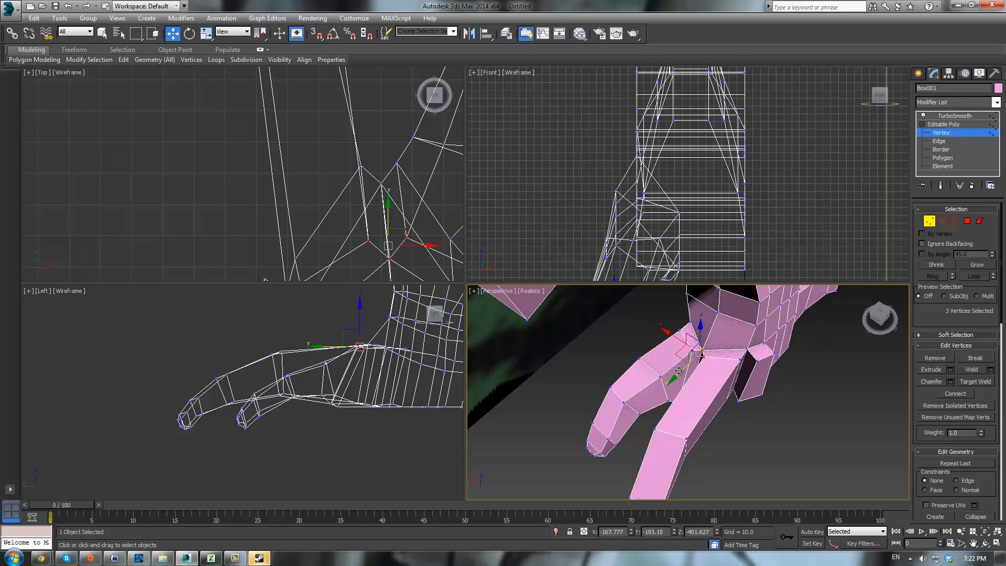
drag(678, 370, 689, 361)
click(697, 357)
- Show the smoothed result and orbit the perspective view to review the foot
click(943, 125)
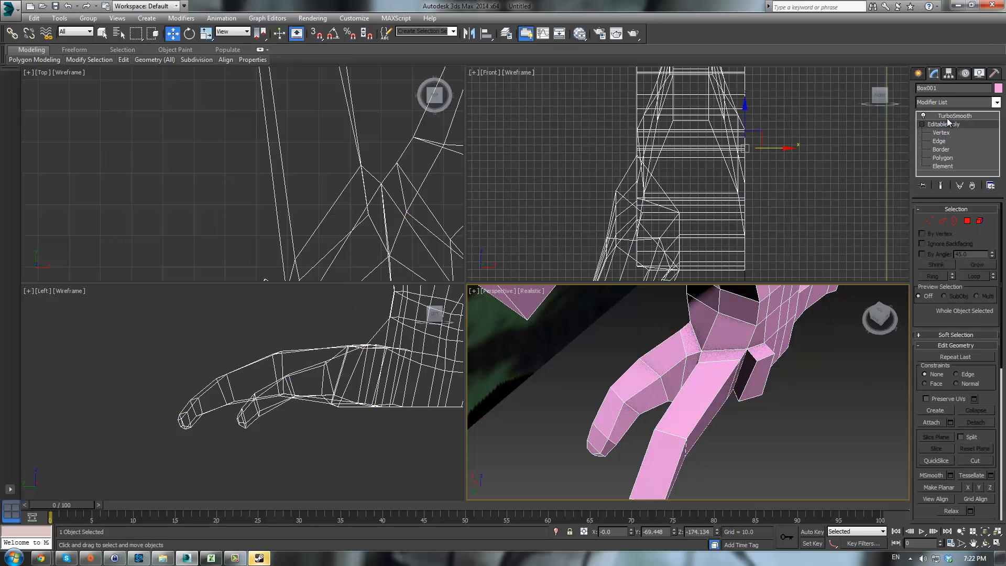
click(952, 117)
click(838, 419)
scroll(792, 405, down, 3)
alt+middle_drag(792, 405, 736, 447)
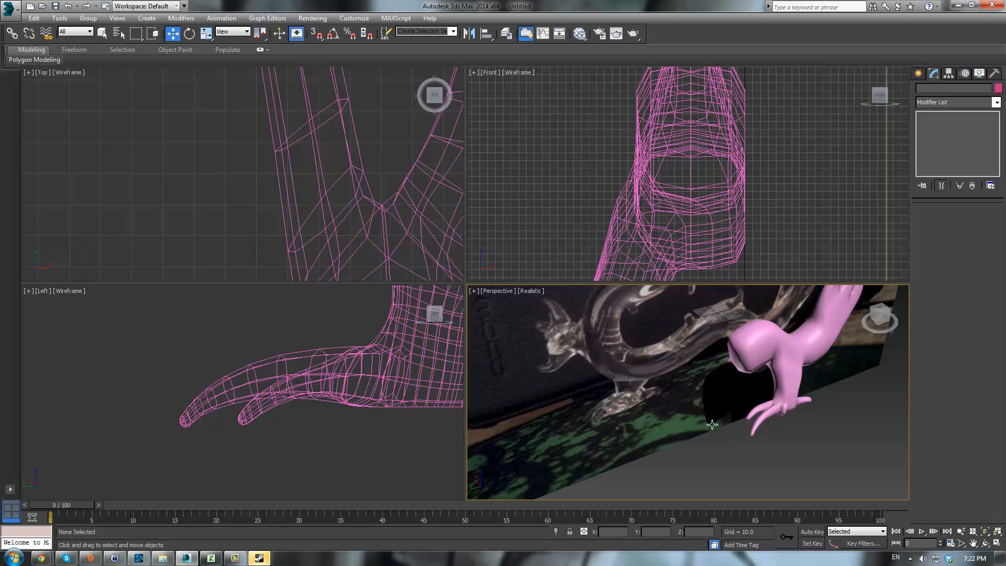
click(785, 392)
- Select the model, orbit under the foot and select eight polygons at the back of the heel in polygon mode
click(940, 134)
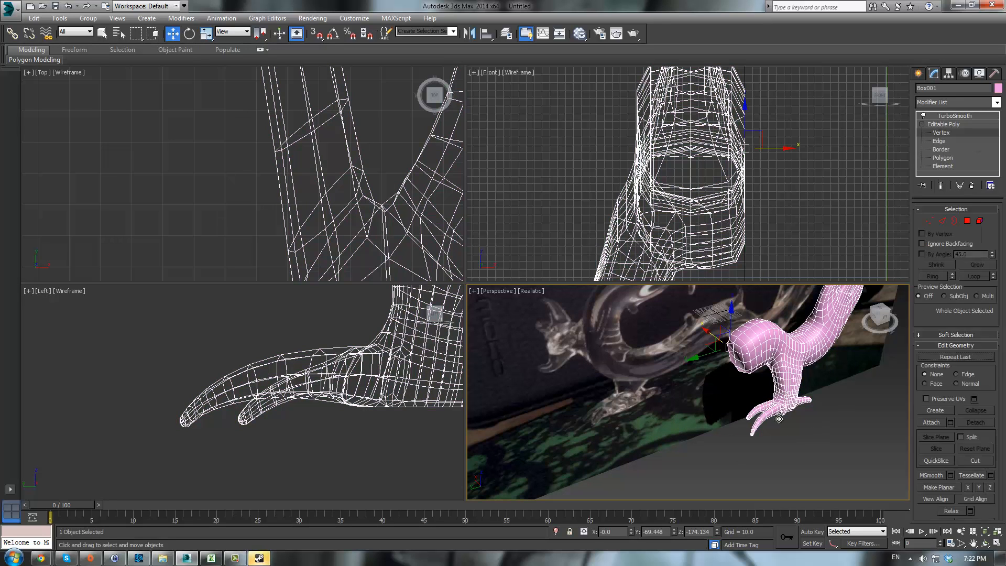
scroll(721, 366, up, 3)
alt+middle_drag(722, 366, 839, 427)
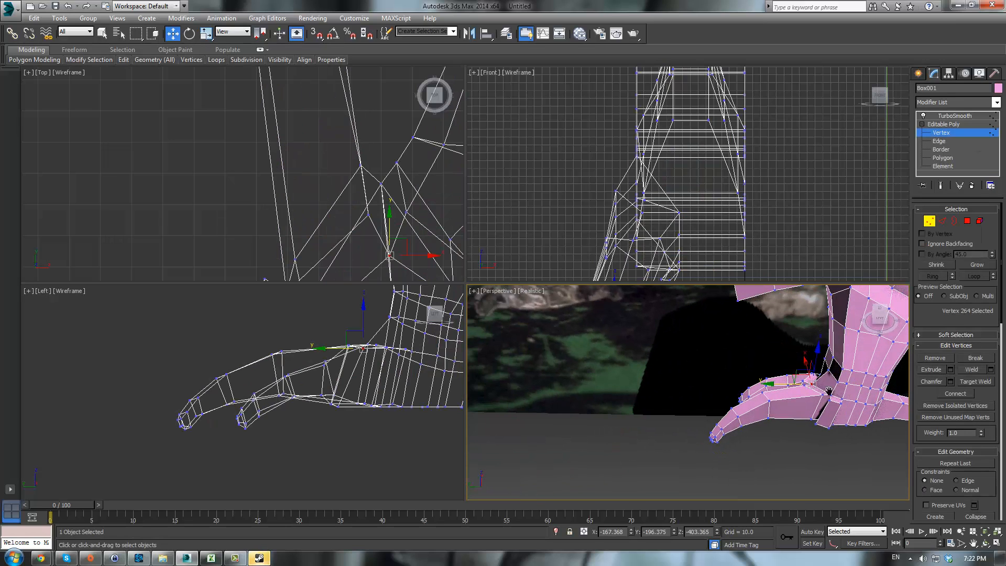
alt+middle_drag(828, 390, 680, 382)
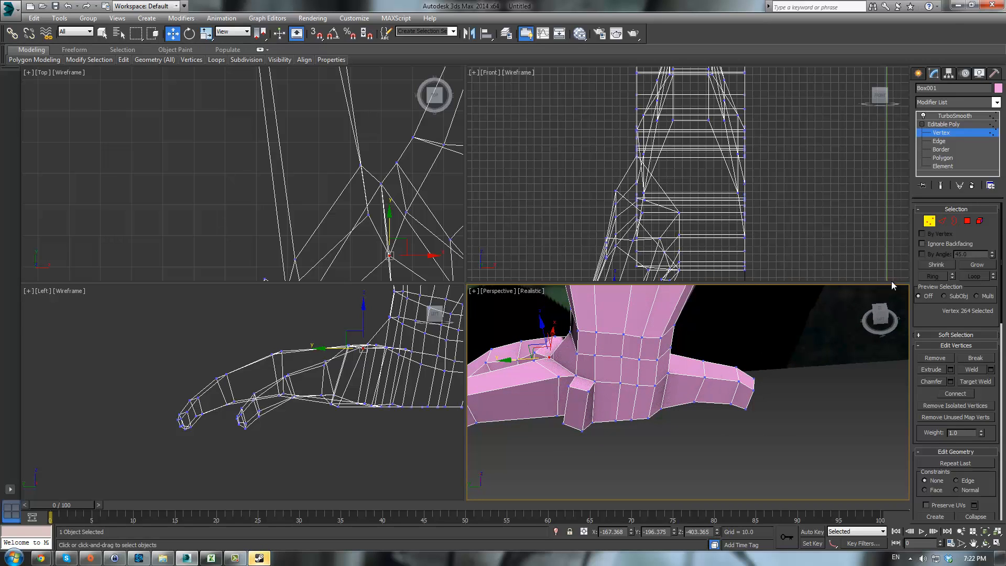
key(4)
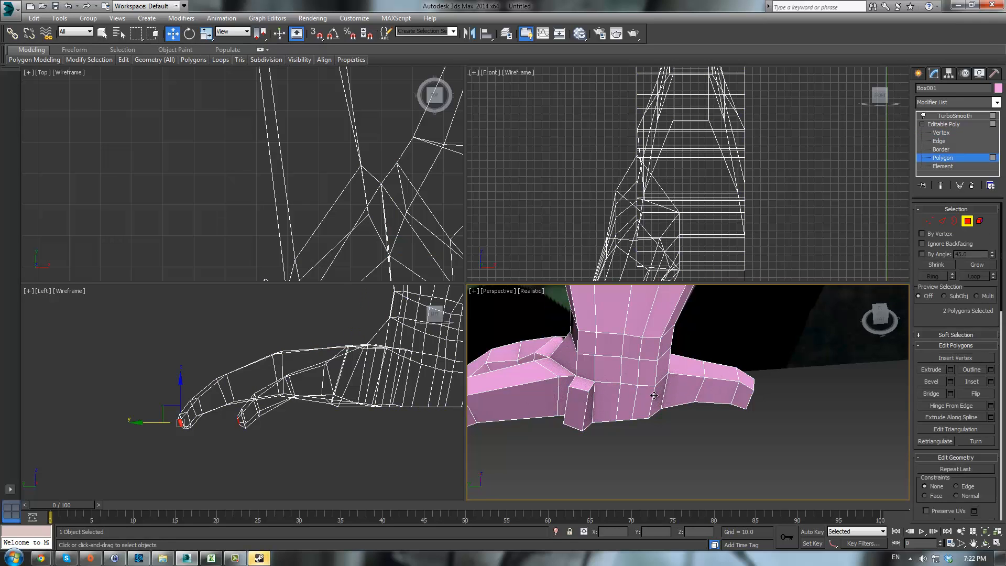
click(657, 401)
ctrl+click(633, 396)
ctrl+click(604, 392)
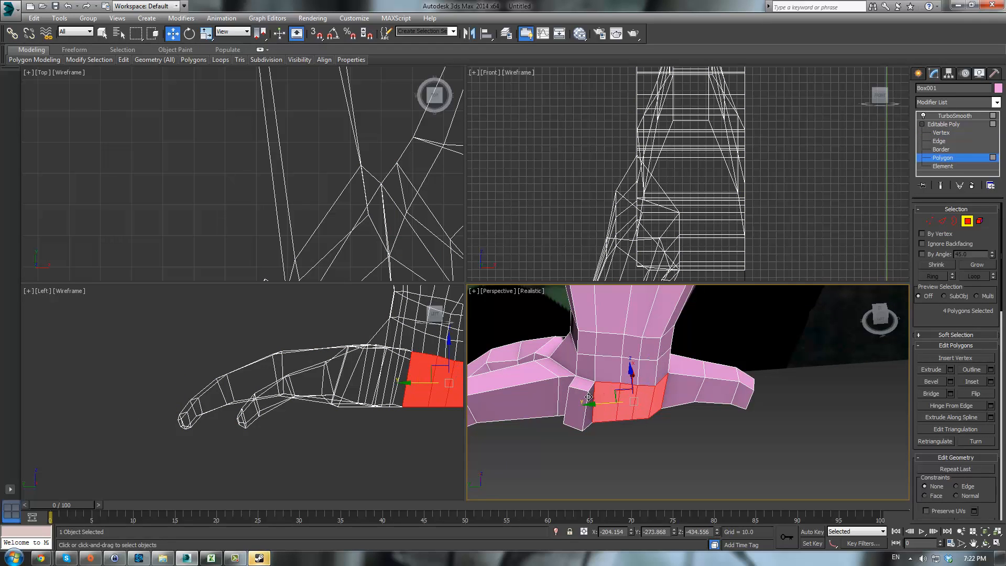
ctrl+click(587, 400)
ctrl+click(580, 403)
alt+middle_drag(581, 403, 581, 415)
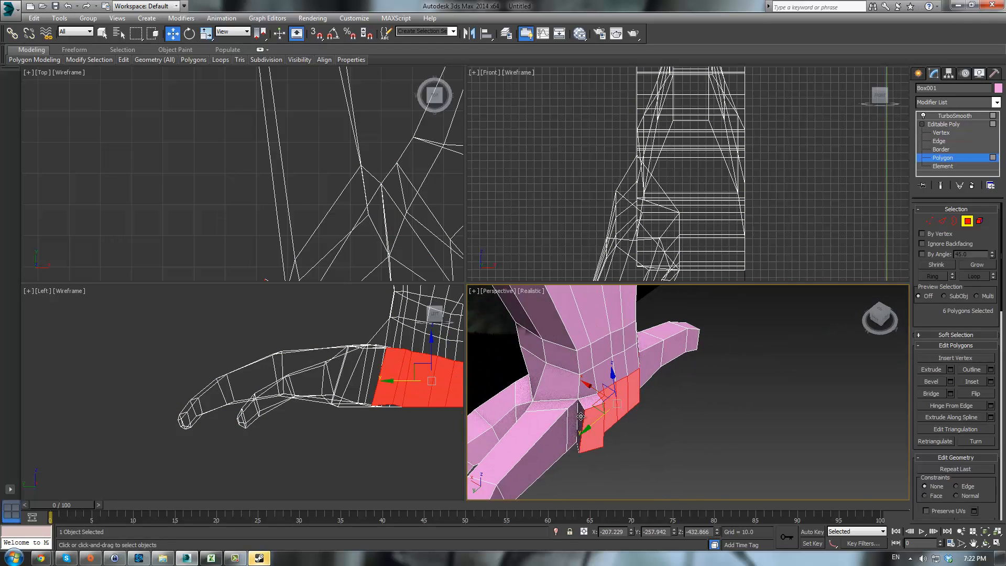
ctrl+click(580, 416)
ctrl+click(583, 397)
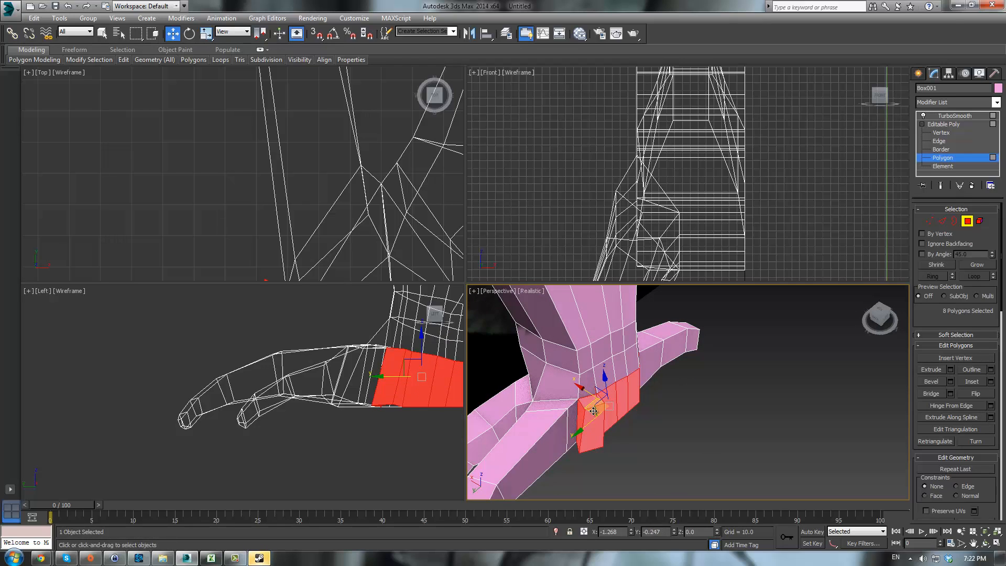
- Move the selected heel polygons slightly upward
mouse_move(593, 411)
mouse_down()
mouse_move(607, 419)
mouse_move(600, 414)
mouse_up()
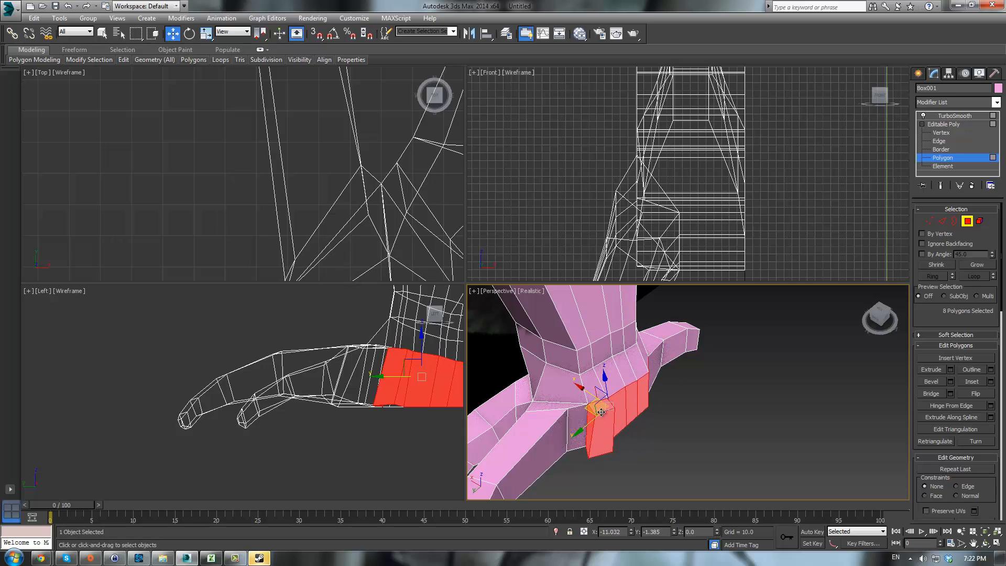
mouse_move(601, 412)
alt+middle_down()
mouse_move(689, 339)
mouse_move(589, 360)
mouse_move(603, 393)
alt+middle_up()
alt+middle_drag(656, 448, 738, 413)
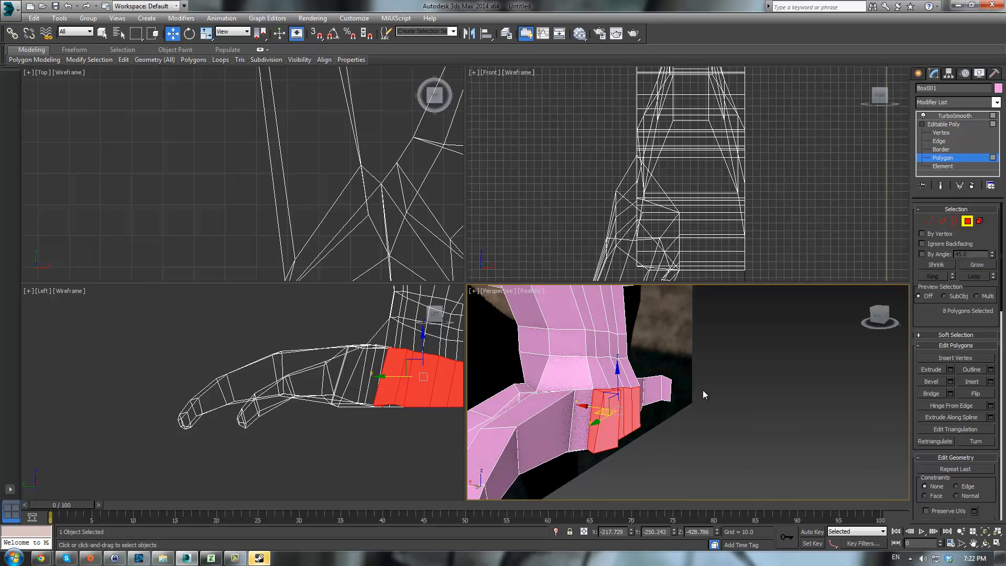
- Convert the heel selection to vertices, keep eight along the heel's bottom and move them sideways
ctrl+click(930, 221)
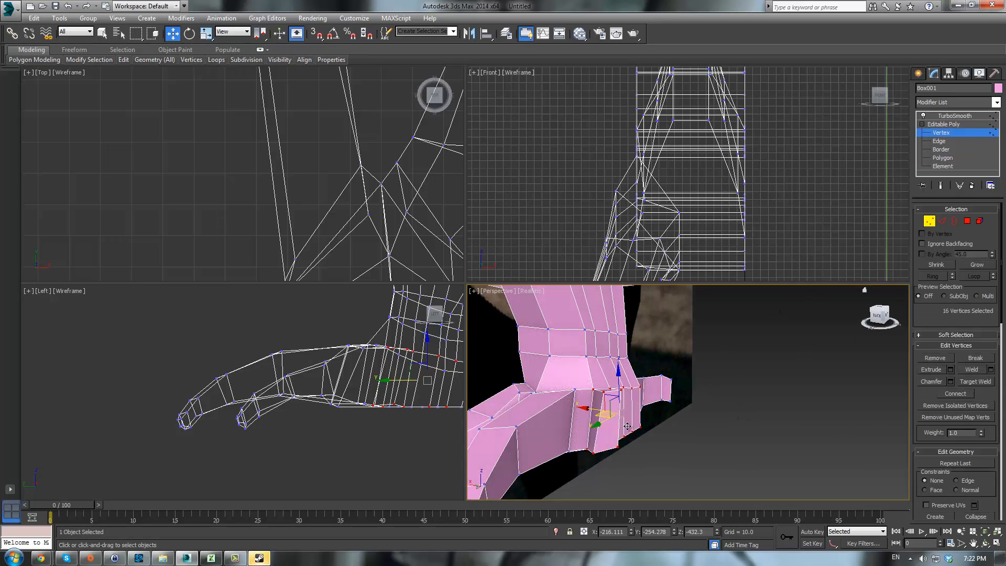
alt+drag(668, 410, 666, 408)
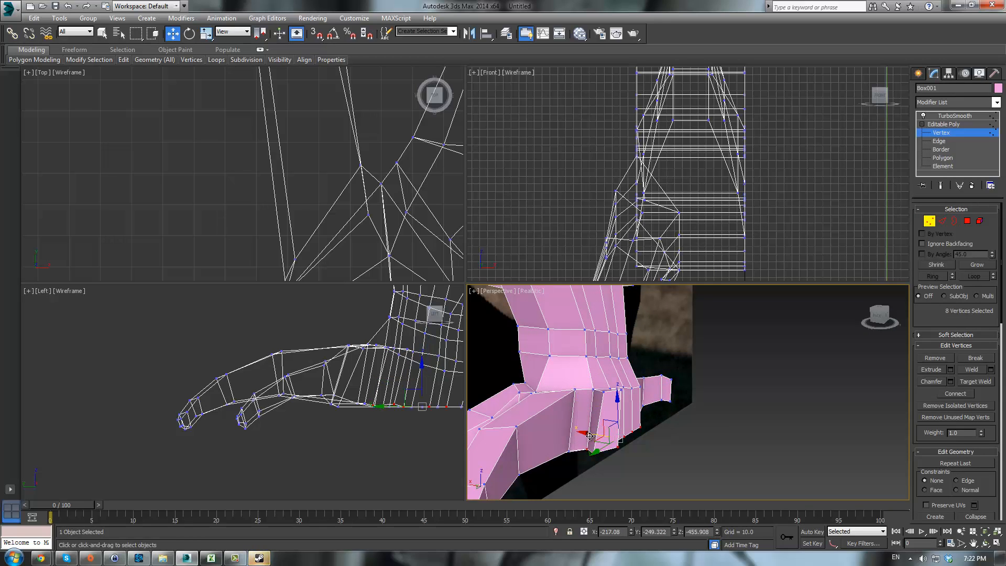
drag(589, 436, 762, 439)
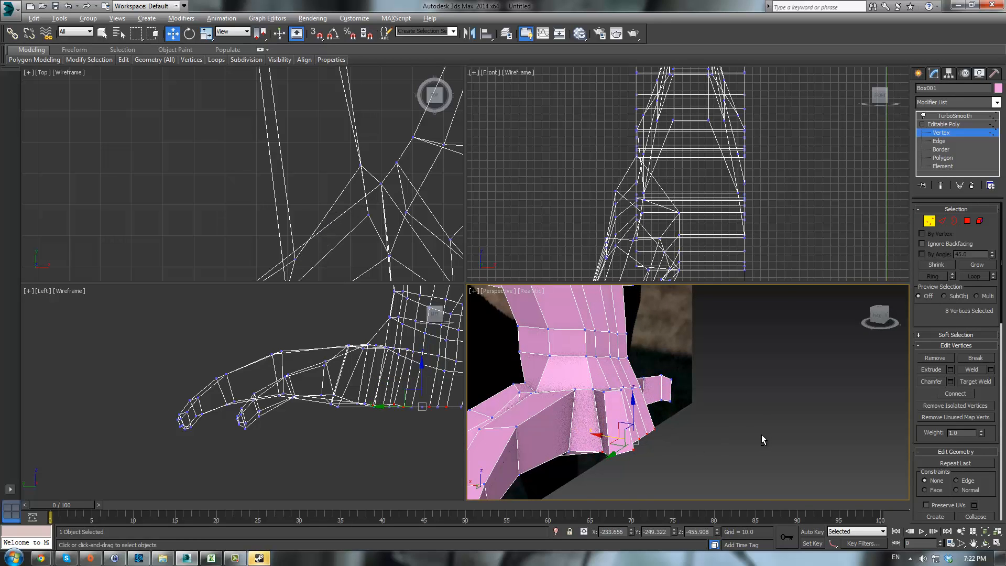
alt+middle_drag(762, 439, 984, 184)
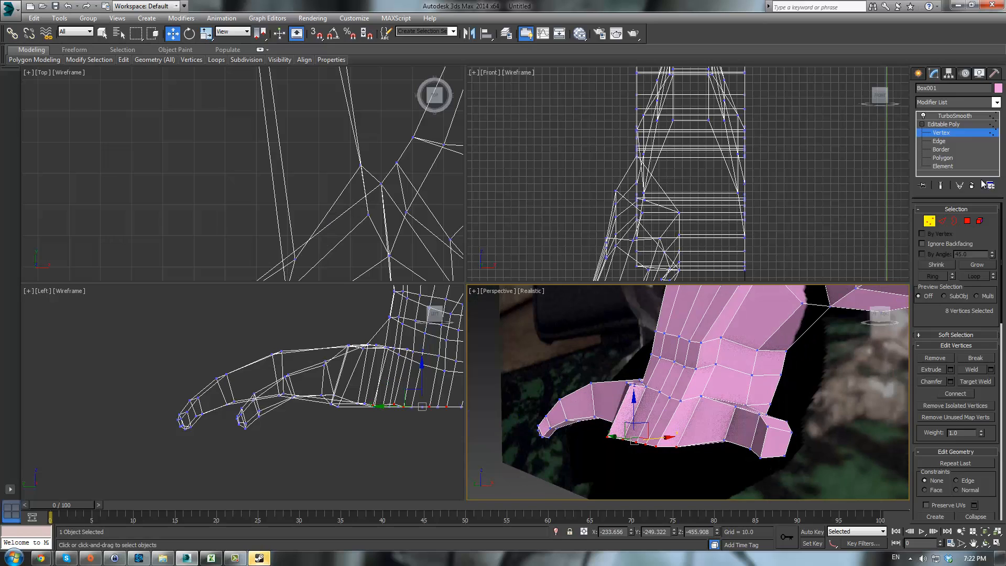
- Toggle the smoothed result on and off and orbit the perspective view to review the heel
click(949, 124)
click(952, 116)
alt+middle_drag(749, 346, 823, 394)
click(941, 126)
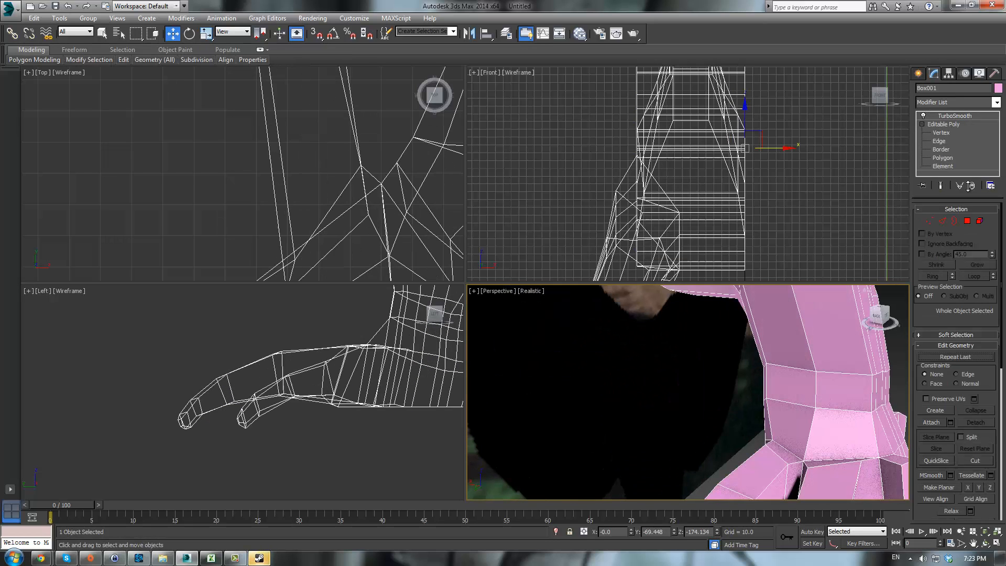
- Select a ring of vertices around the ankle and nudge them into position
click(928, 221)
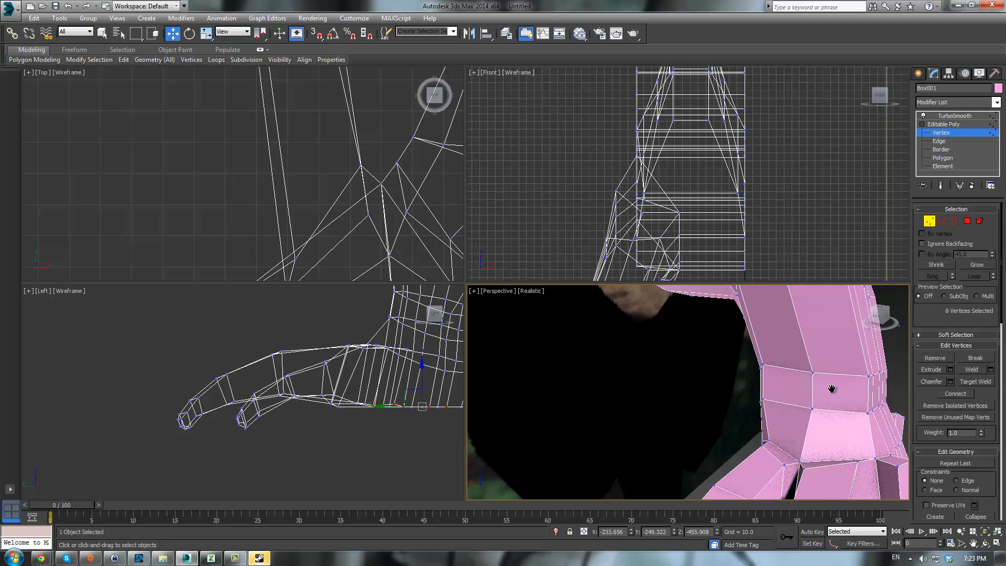
alt+middle_drag(831, 382, 797, 389)
drag(798, 389, 755, 436)
alt+middle_drag(755, 435, 853, 401)
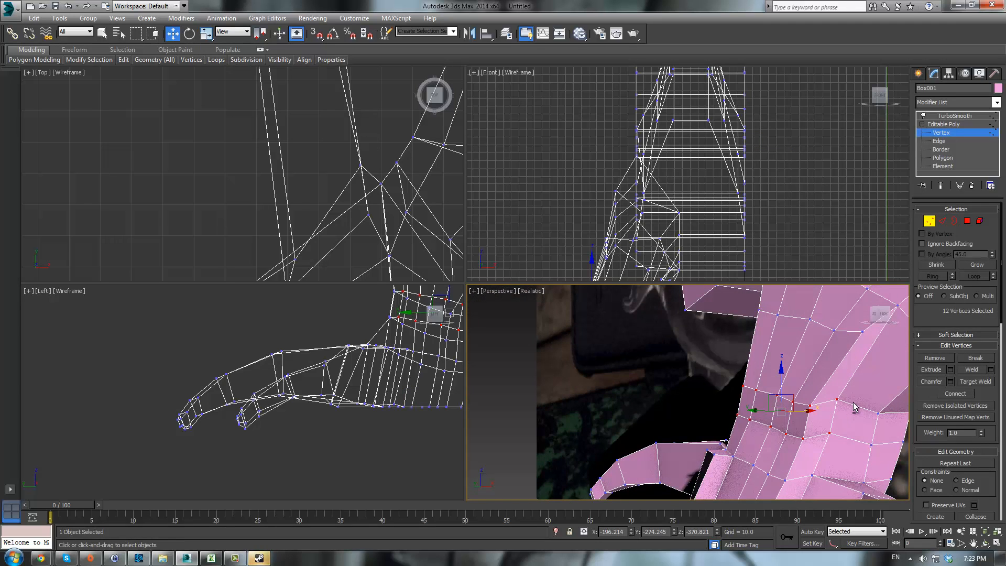
alt+click(838, 397)
alt+click(831, 434)
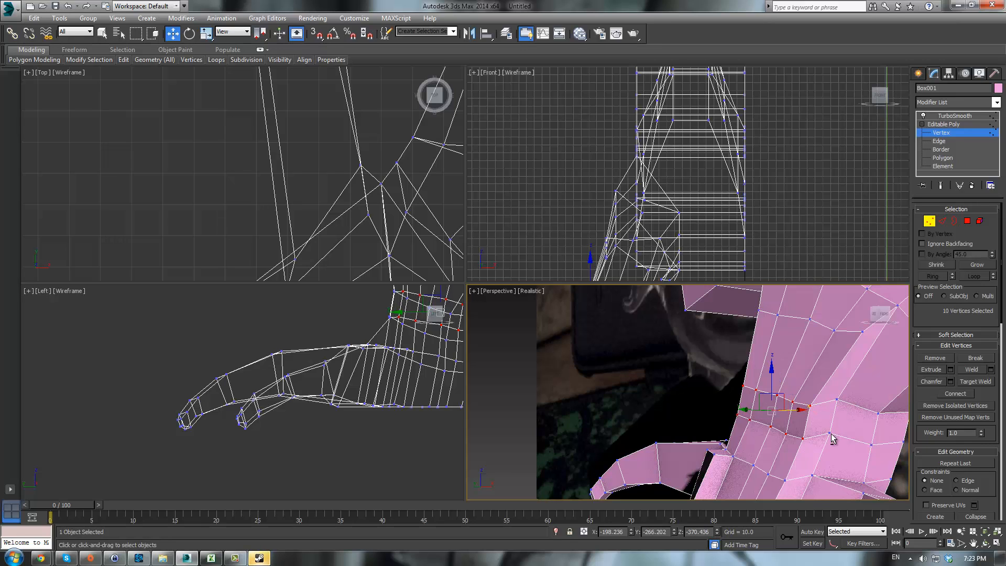
alt+middle_drag(831, 435, 859, 419)
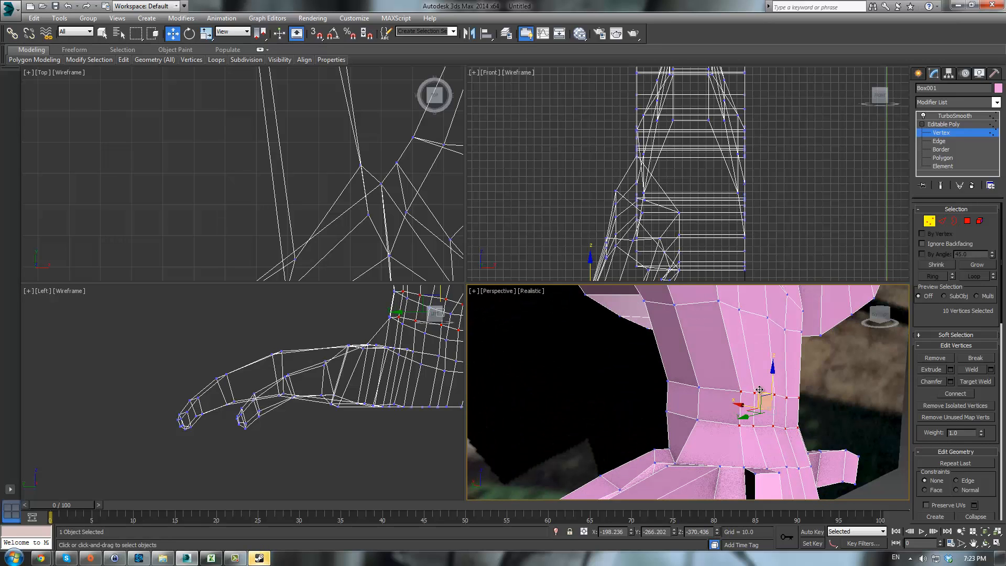
drag(760, 392, 752, 405)
alt+middle_drag(764, 372, 735, 373)
alt+middle_drag(860, 400, 760, 406)
drag(760, 406, 731, 387)
- Box-select the ankle vertex rows in the side view, scale them slightly and move them down
scroll(450, 292, up, 2)
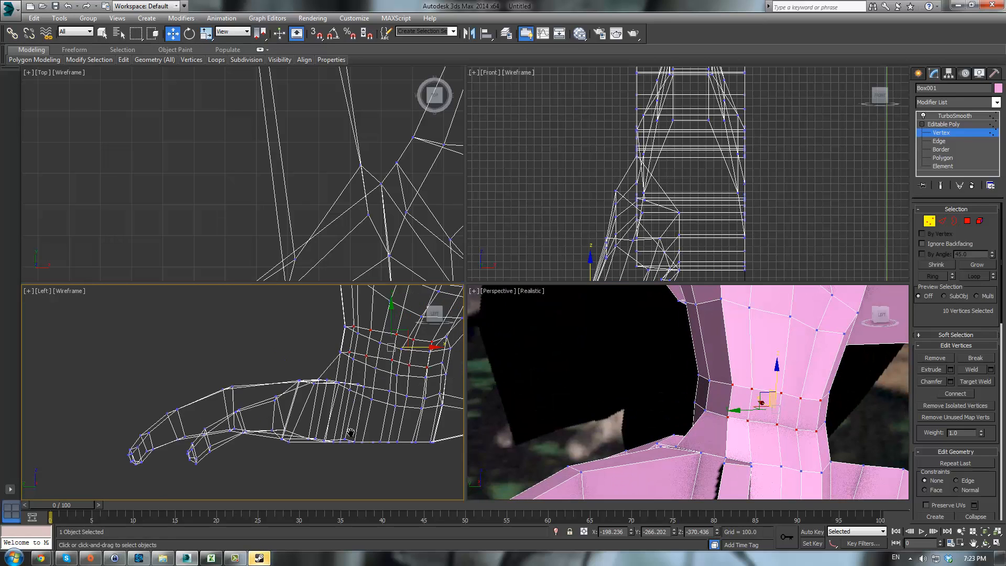
middle_drag(337, 350, 218, 351)
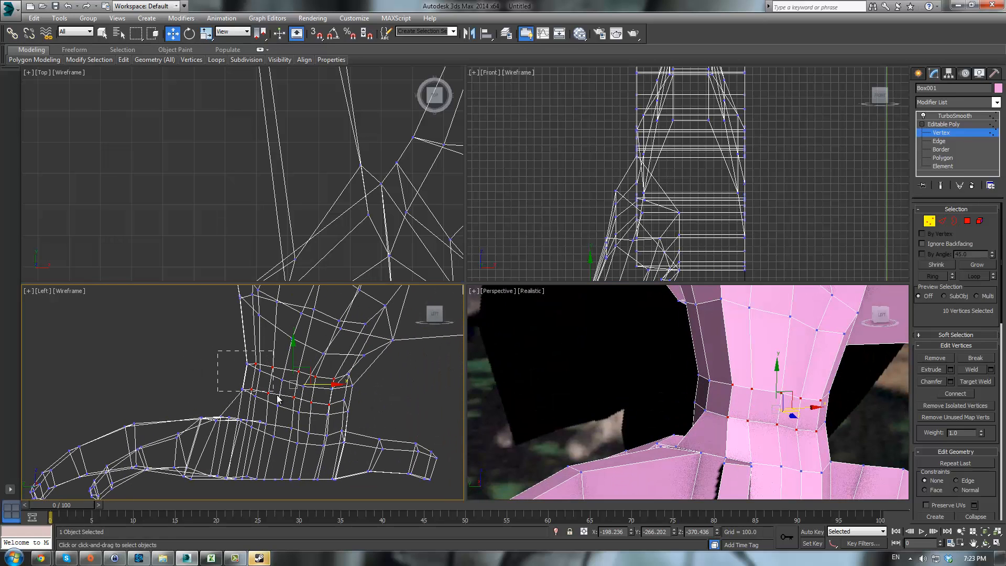
drag(273, 389, 235, 383)
ctrl+drag(318, 419, 361, 417)
alt+middle_drag(697, 416, 726, 419)
key(r)
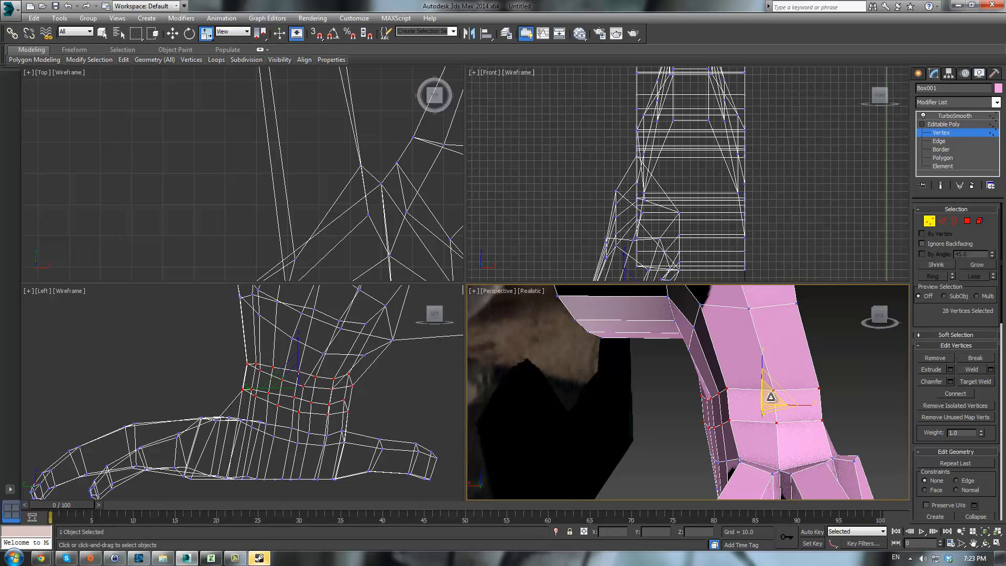
key(space)
key(space)
scroll(778, 419, up, 5)
drag(769, 417, 768, 421)
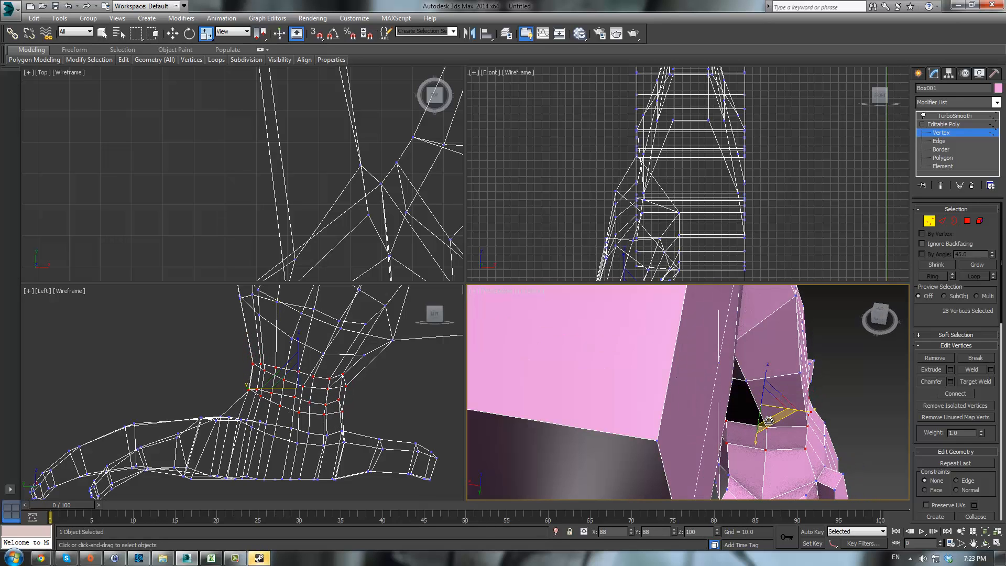
scroll(769, 420, down, 5)
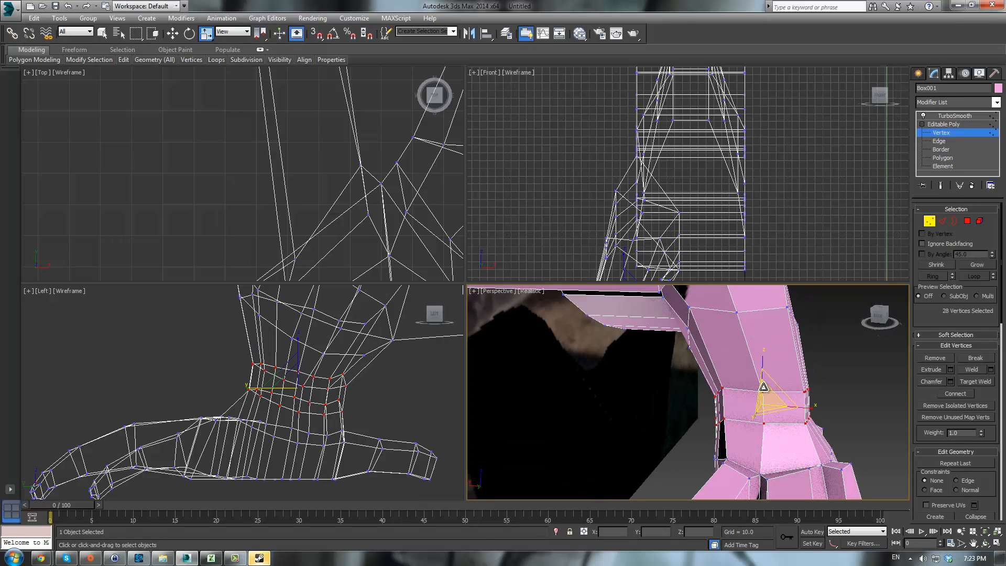
key(w)
drag(746, 388, 743, 404)
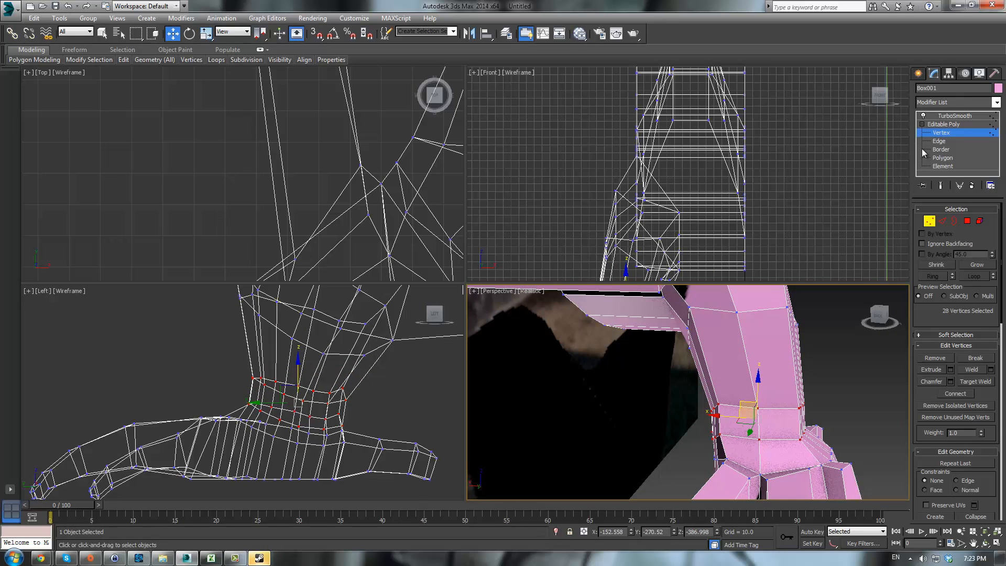
- Show the smoothed leg, orbit to review it, and return to vertex editing
click(941, 132)
click(844, 388)
alt+middle_drag(844, 389, 655, 384)
click(655, 384)
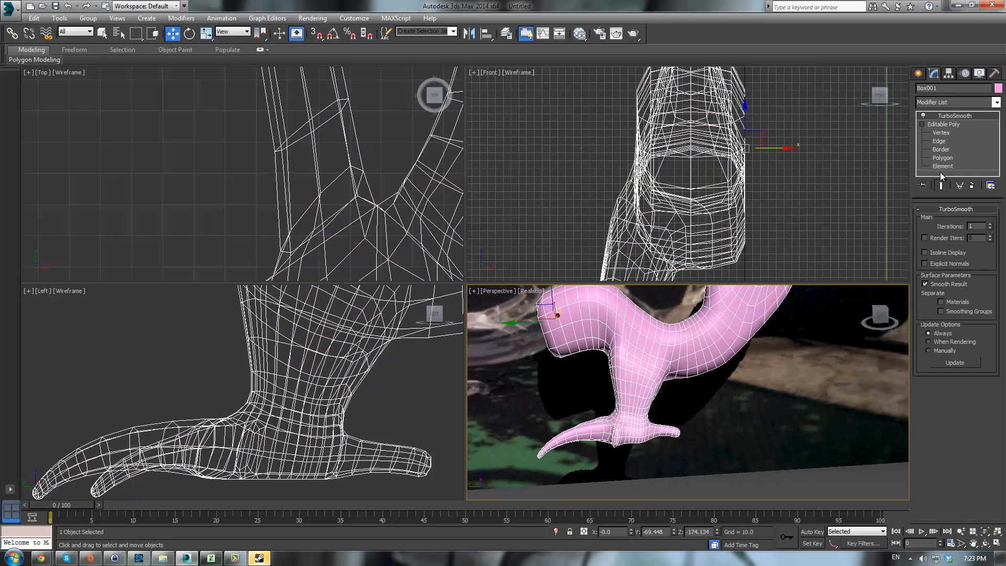
click(941, 134)
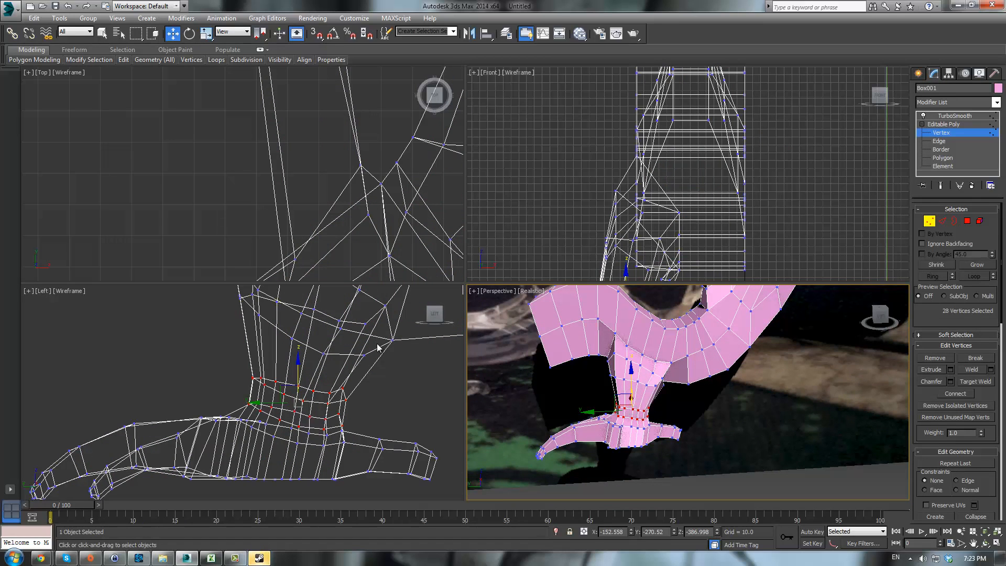
scroll(378, 347, up, 3)
click(942, 221)
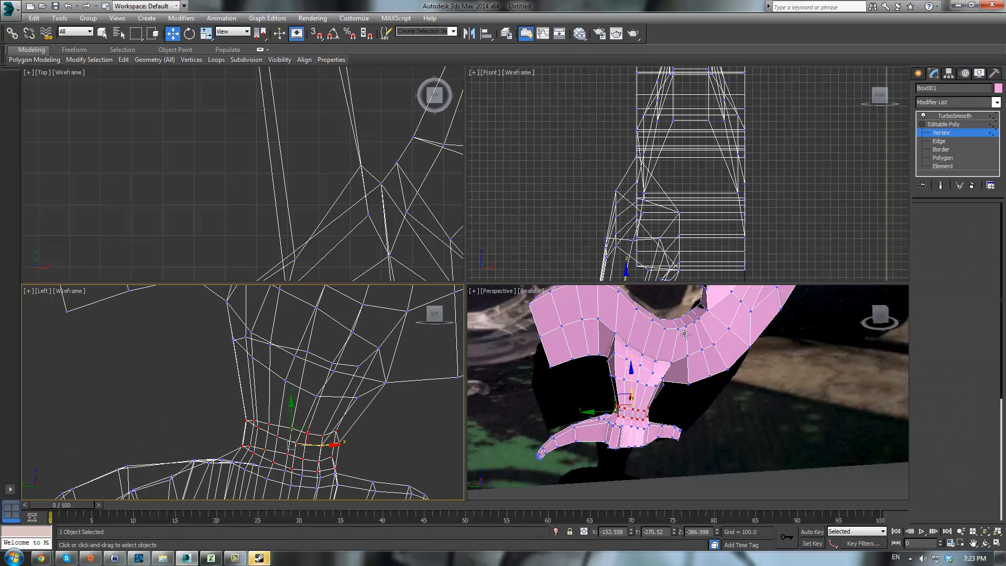
- Select an edge loop where the leg joins the body and move it
click(631, 382)
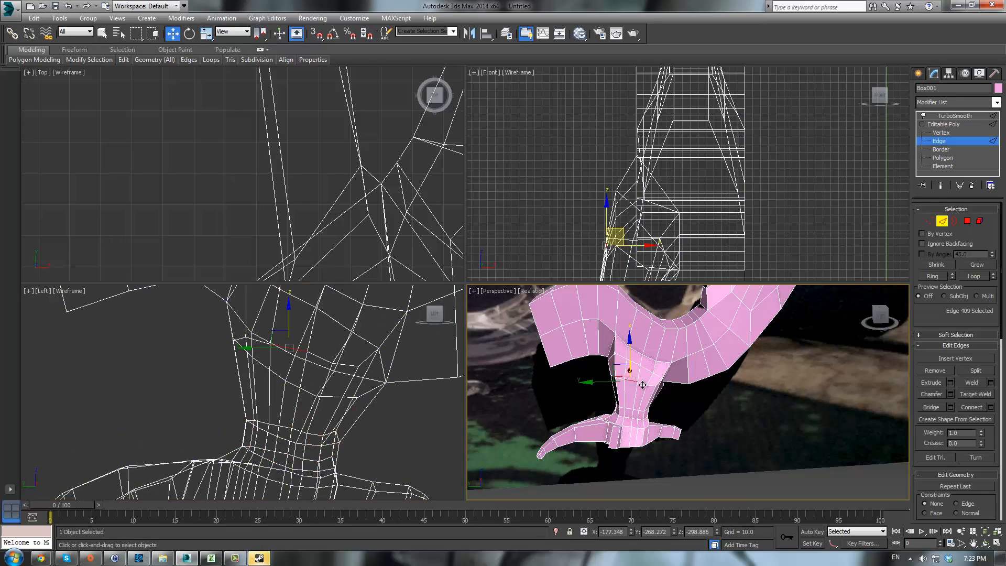
scroll(667, 395, up, 3)
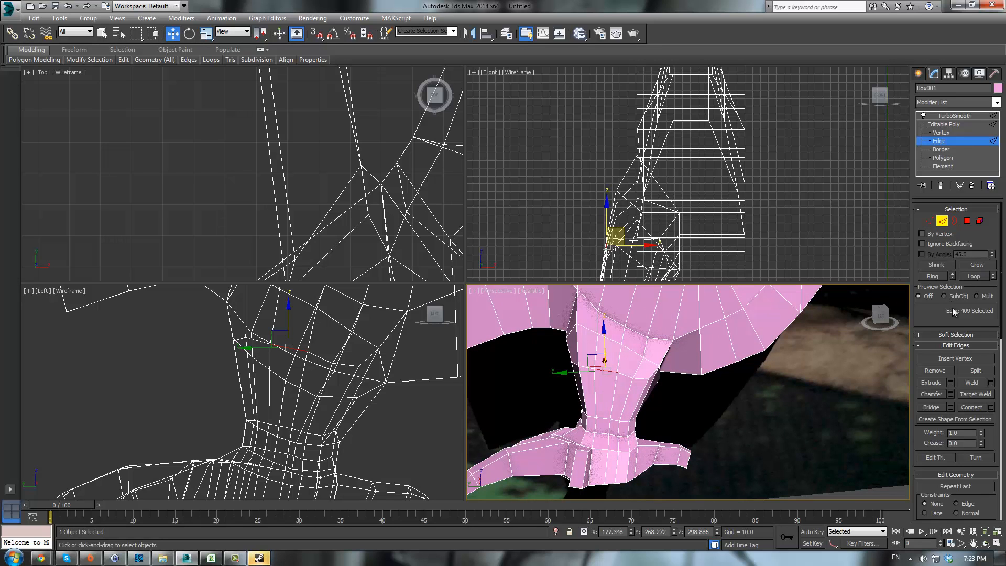
click(981, 282)
alt+middle_drag(719, 387, 693, 377)
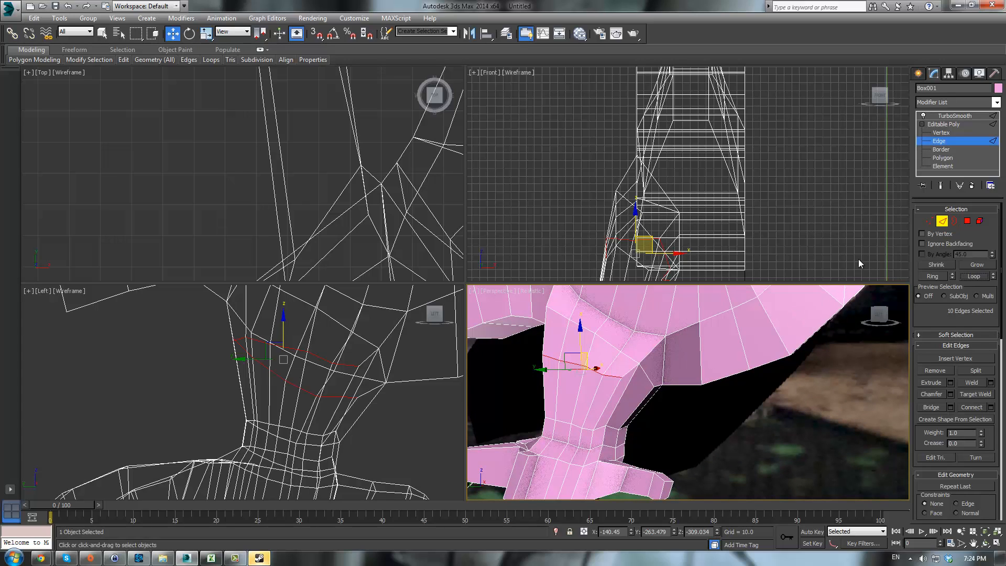
- Select a vertex at the inner leg-body junction and move it outward
click(929, 221)
click(633, 355)
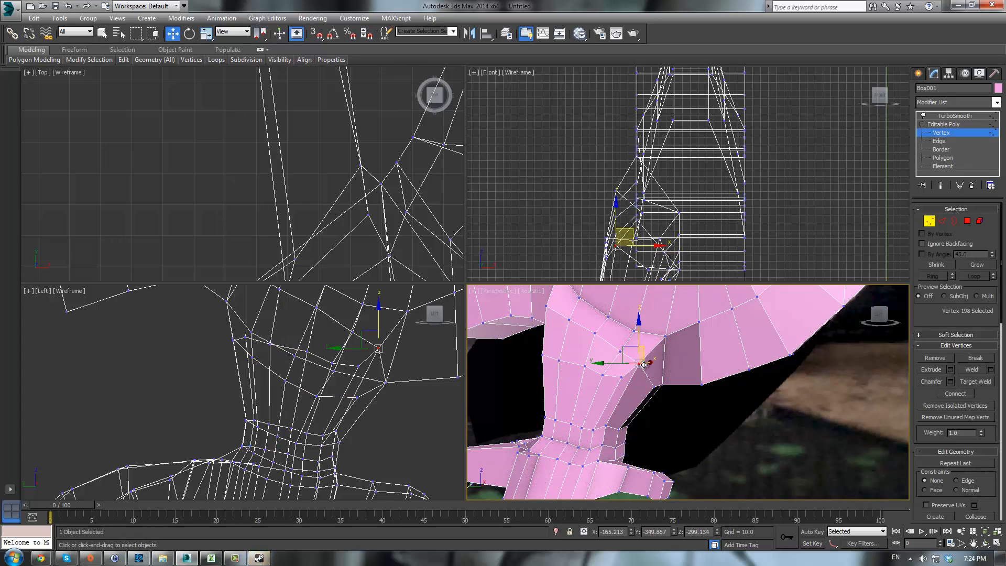
mouse_move(627, 347)
mouse_down()
mouse_move(612, 385)
mouse_move(636, 350)
mouse_up()
alt+middle_drag(636, 350, 732, 335)
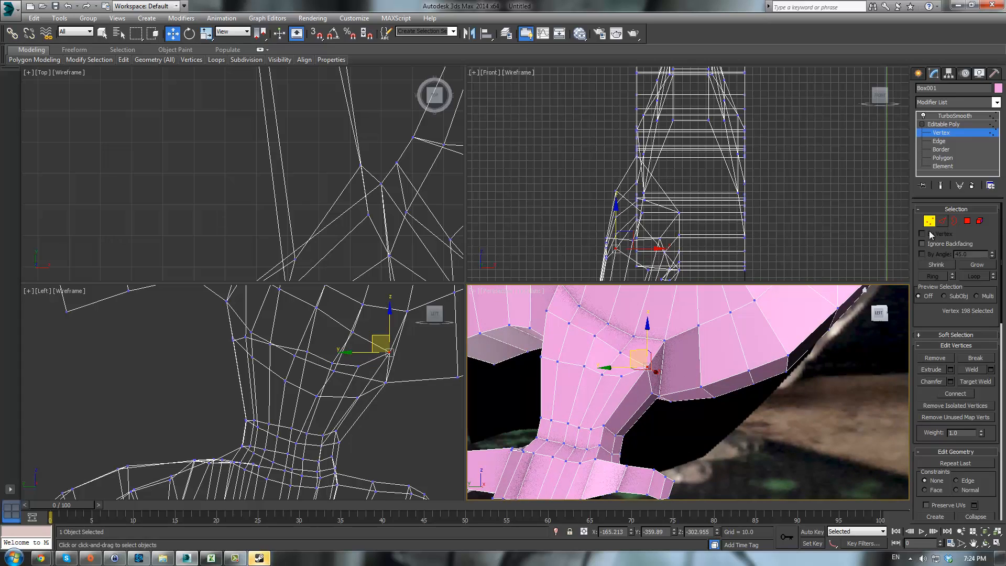
- Select a ring of vertical edges across the upper leg, try extending it as a loop, and undo that loop
key(2)
click(618, 394)
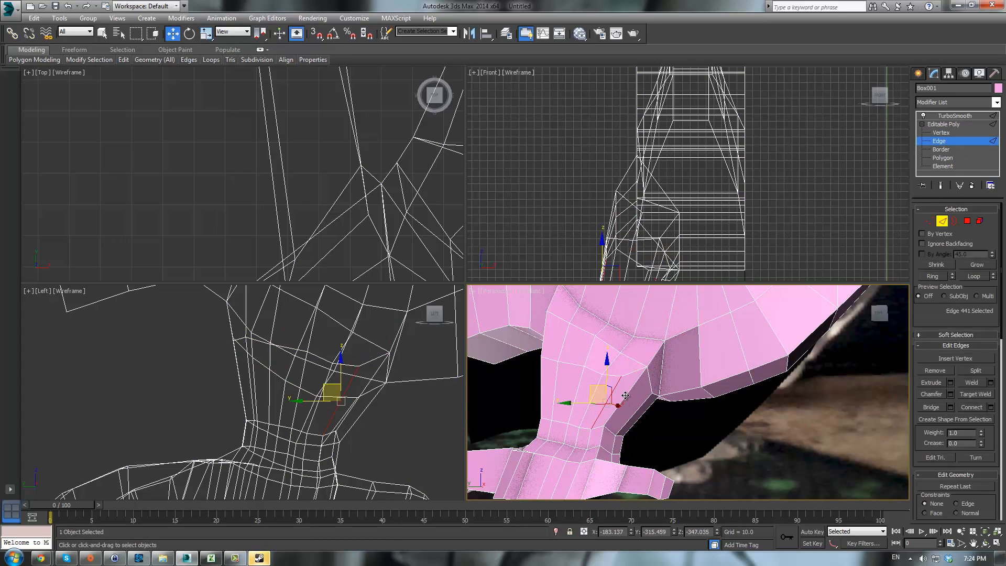
key(alt+r)
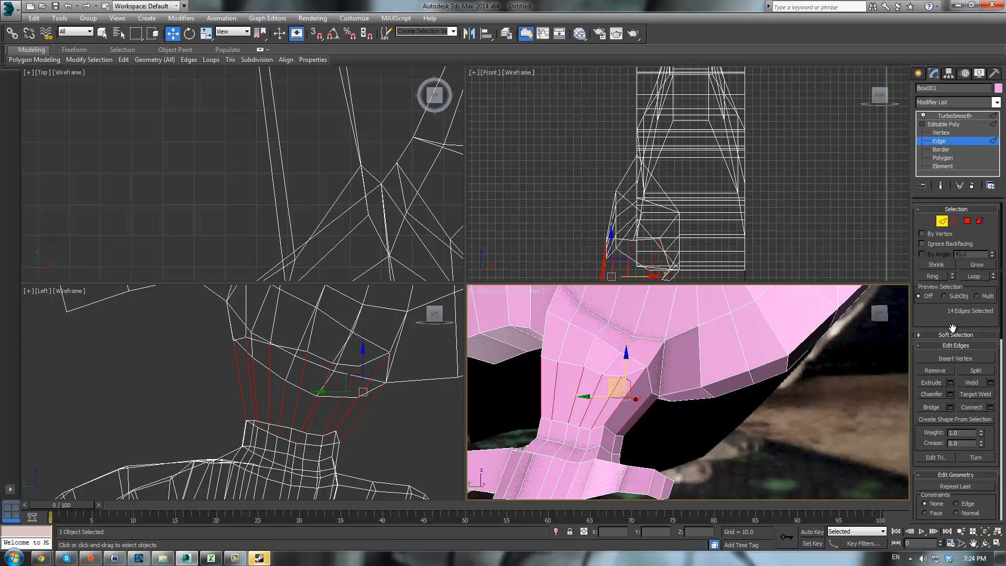
click(973, 276)
key(ctrl+z)
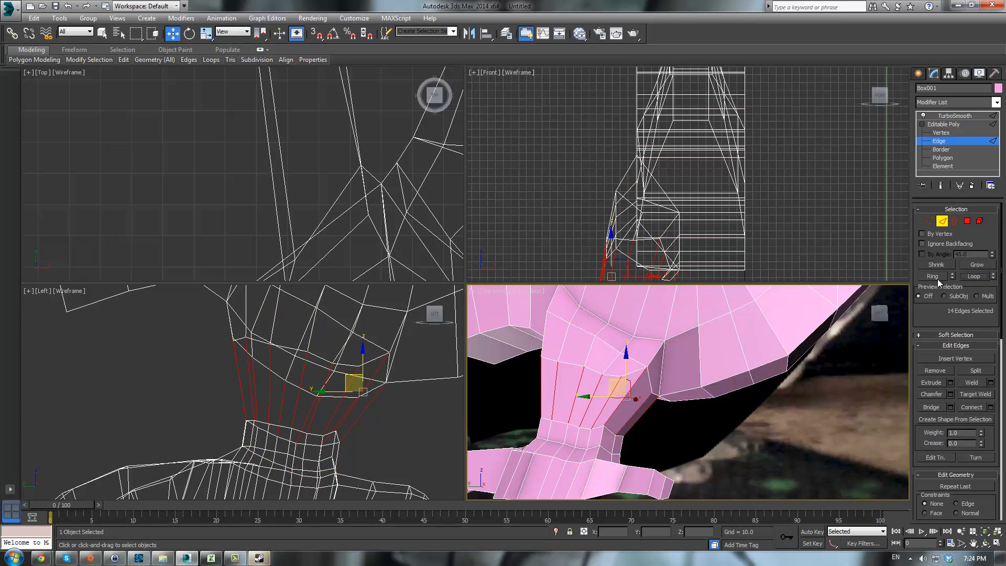
- Connect the selected edge ring to add an edge loop around the upper leg, then scale that loop
click(969, 408)
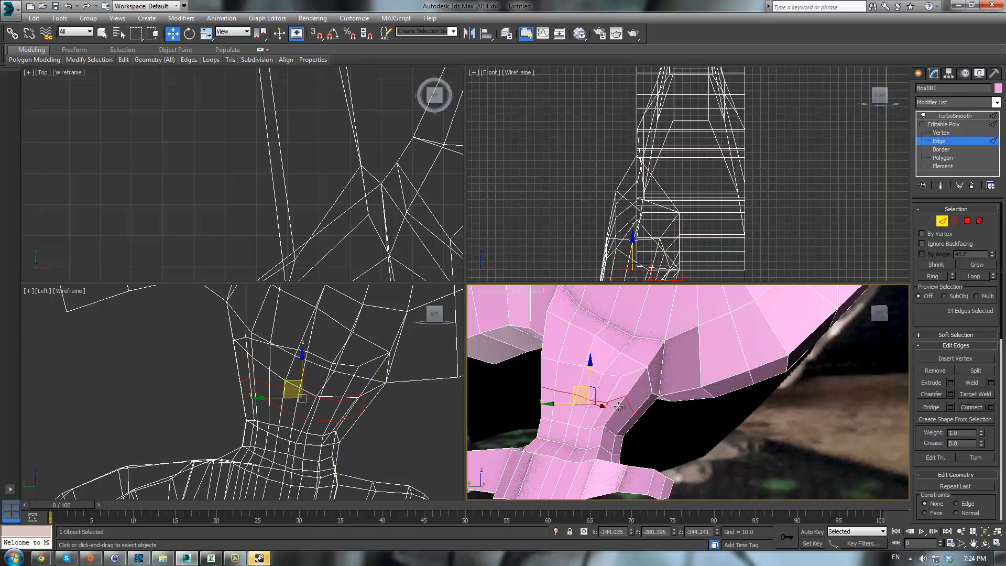
key(r)
alt+middle_drag(684, 419, 640, 406)
drag(603, 413, 591, 410)
alt+middle_drag(647, 418, 661, 396)
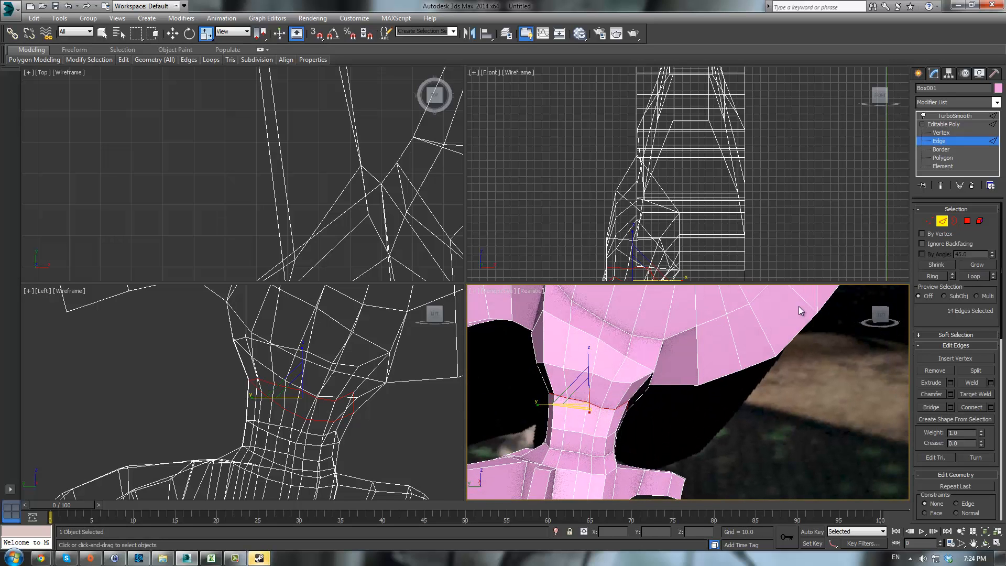
click(778, 429)
click(258, 557)
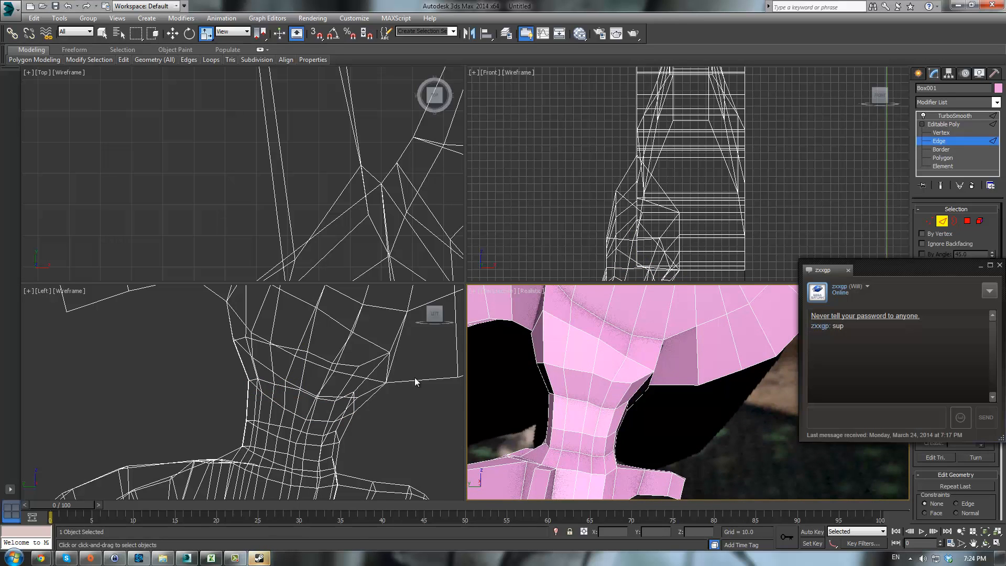
click(999, 266)
- Preview the TurboSmooth result on the leg, orbit around it, and go back to vertex level
click(940, 124)
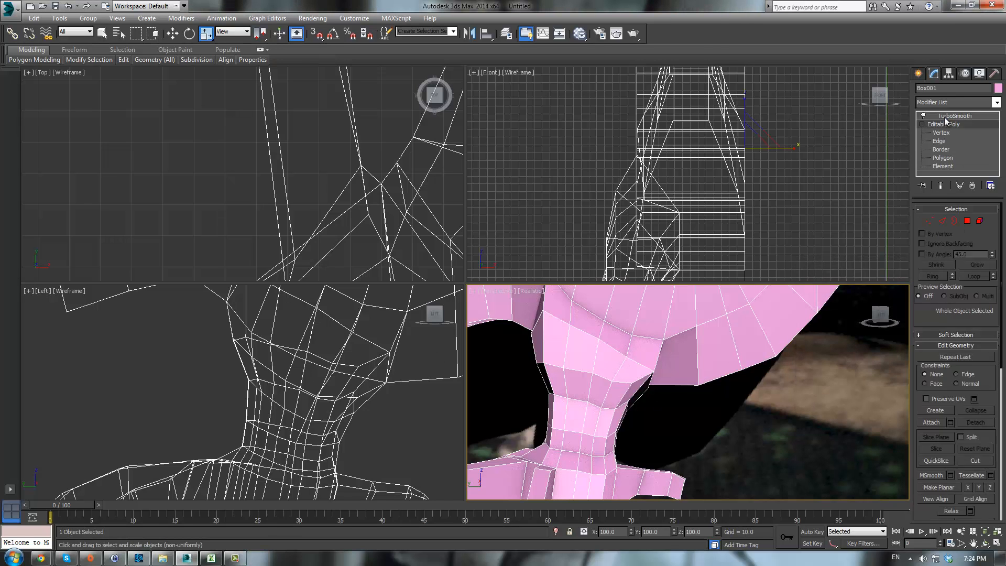
click(946, 117)
click(755, 392)
scroll(762, 389, down, 5)
alt+middle_drag(774, 391, 810, 399)
click(720, 358)
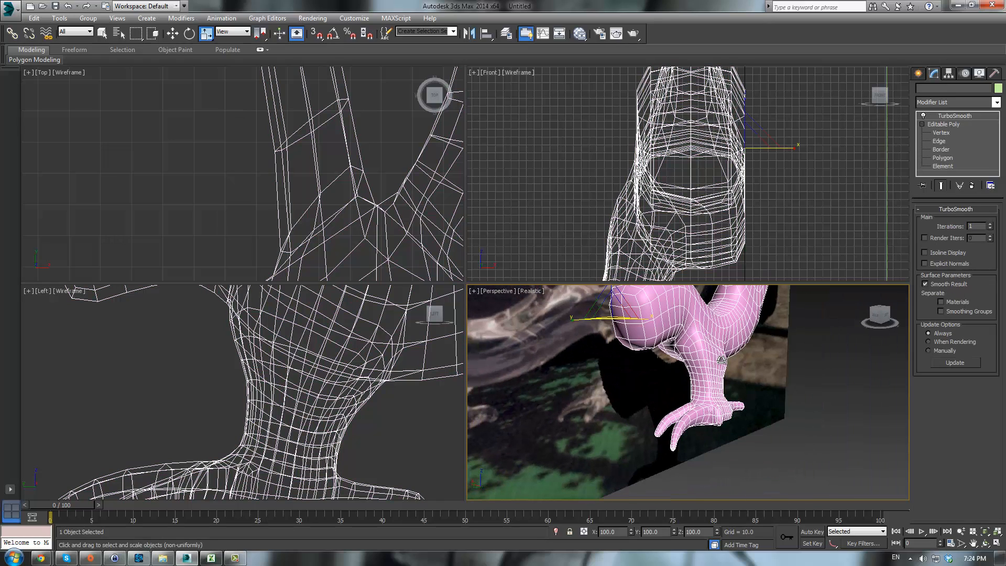
click(941, 133)
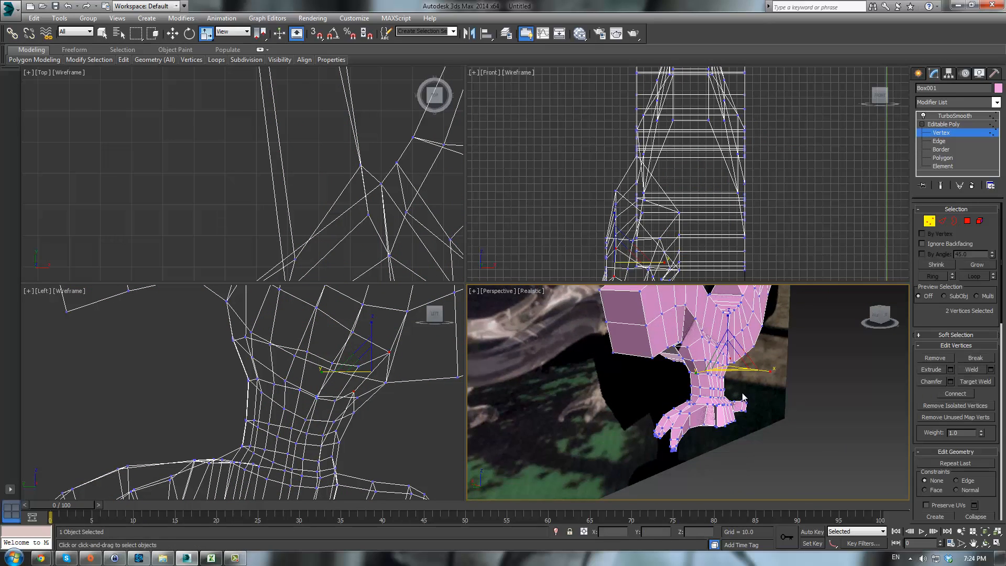
- Select vertices at the inner leg junction and move them slightly
scroll(716, 429, up, 4)
alt+middle_drag(716, 429, 671, 415)
click(664, 412)
ctrl+click(665, 425)
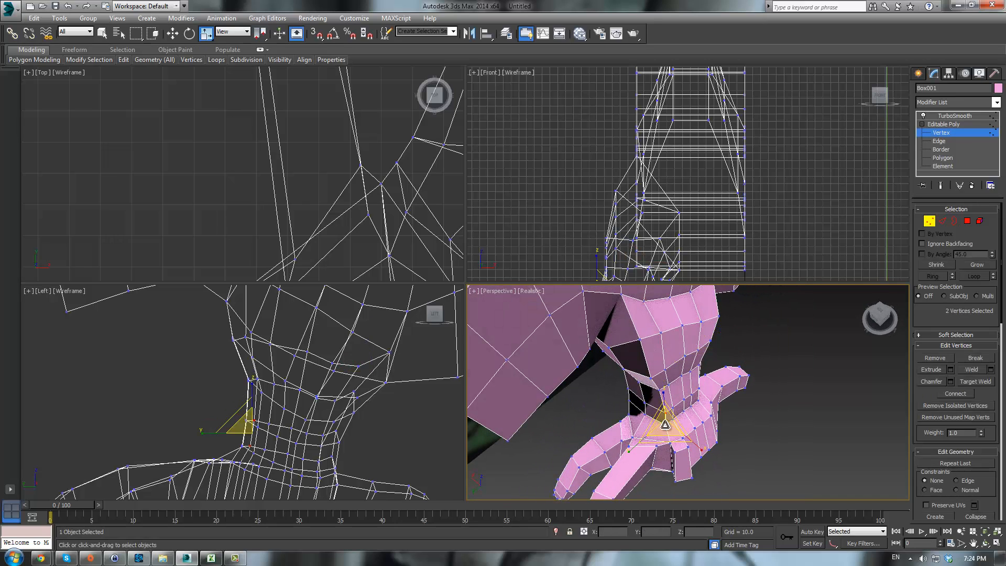
key(q)
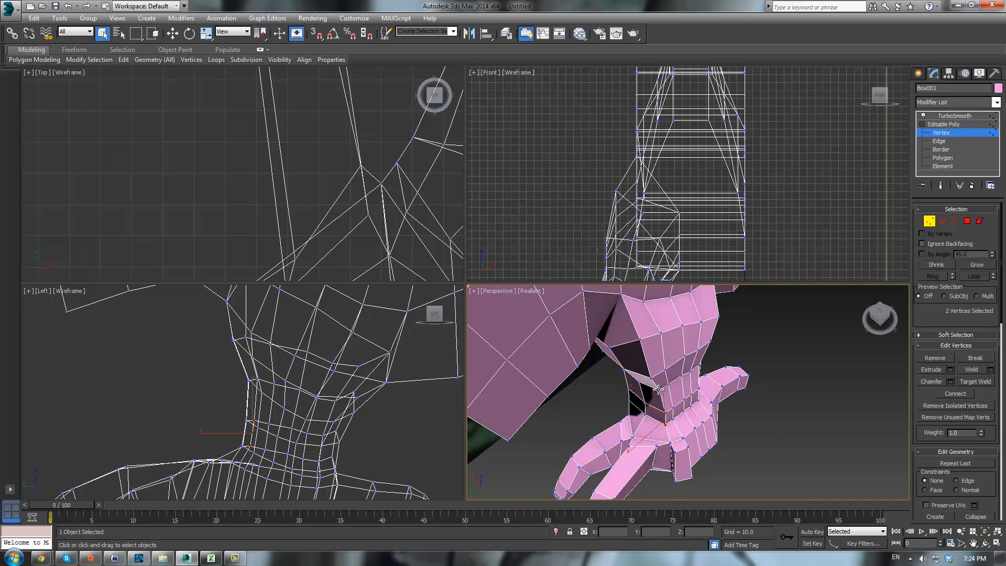
key(w)
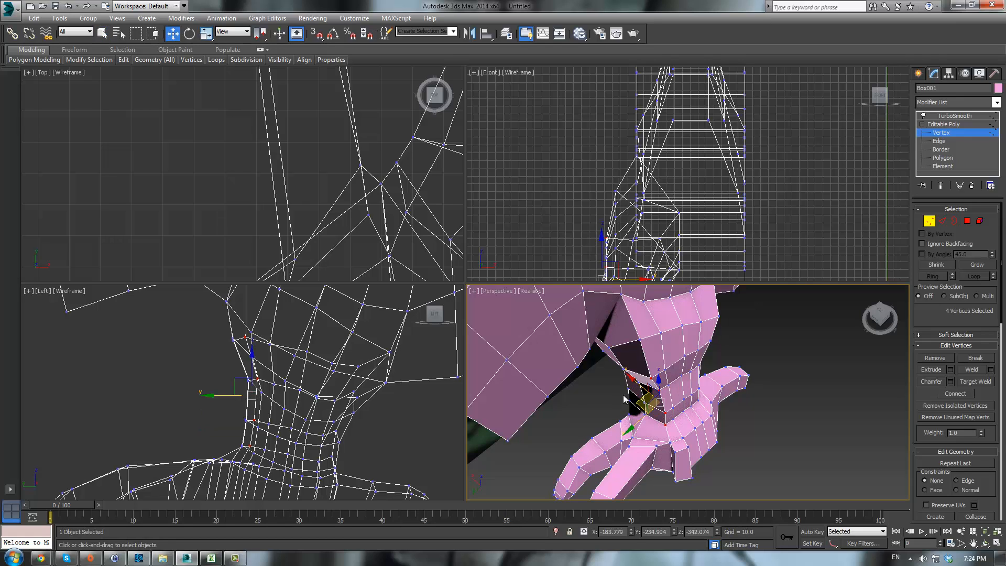
drag(640, 398, 635, 394)
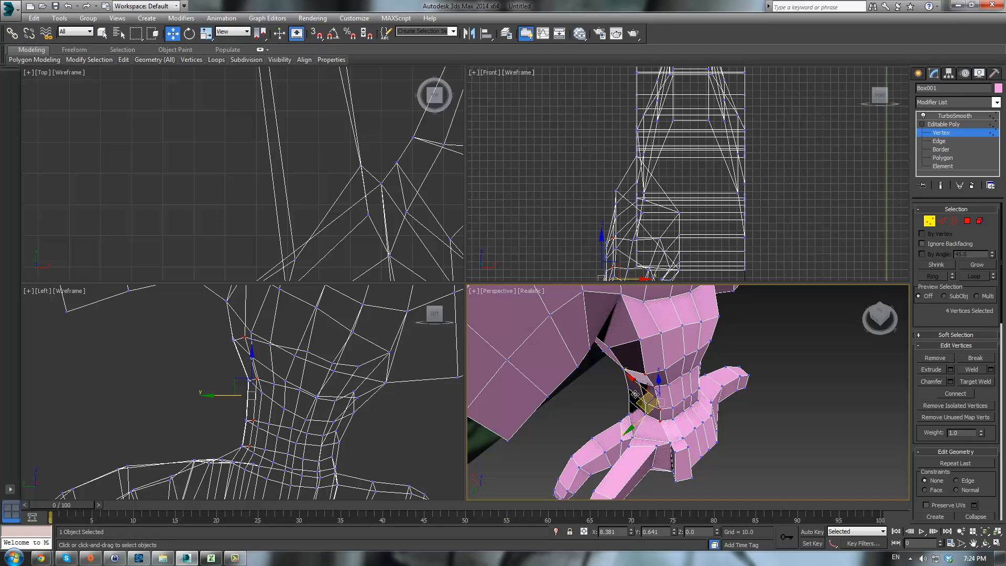
- Try moving a vertex at the leg junction, and undo the move
click(642, 370)
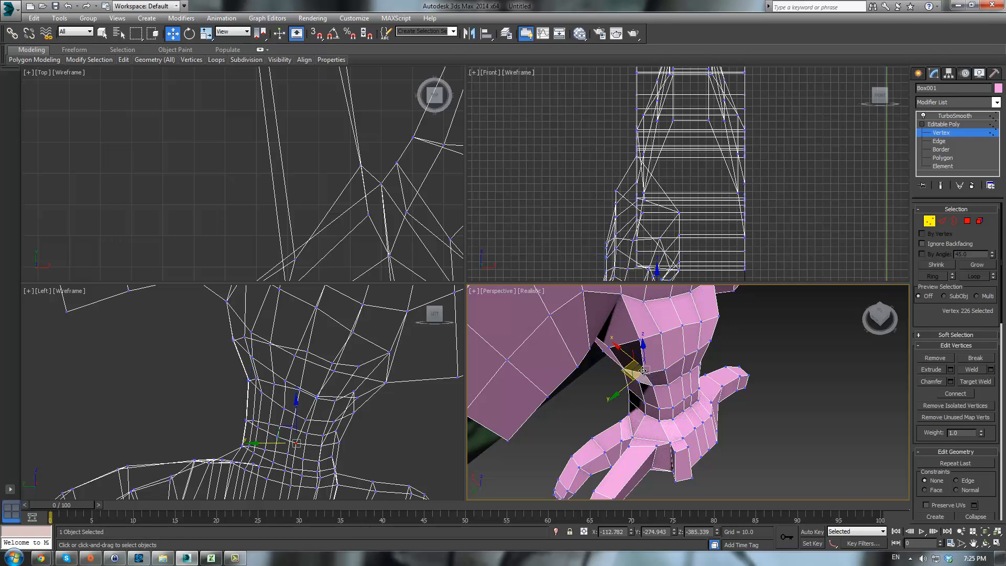
drag(621, 361, 622, 366)
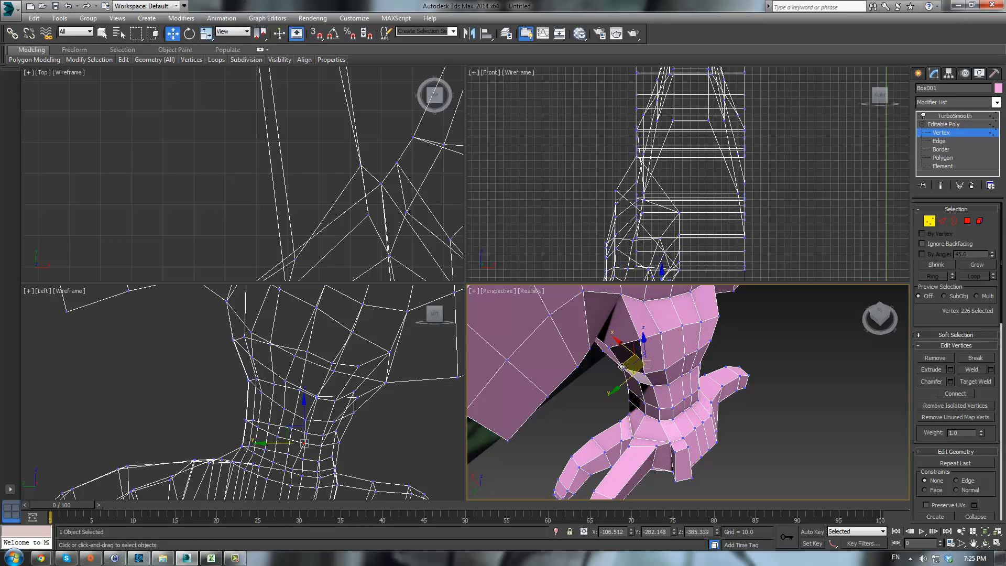
key(ctrl+z)
- Reposition two vertices along the inner seam where the leg meets the body
click(643, 373)
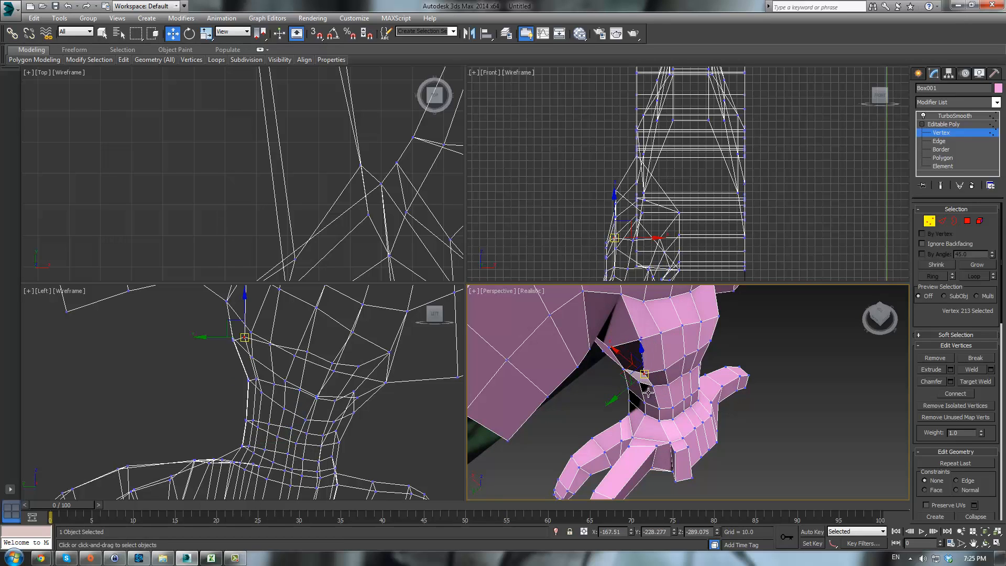
drag(624, 374, 623, 367)
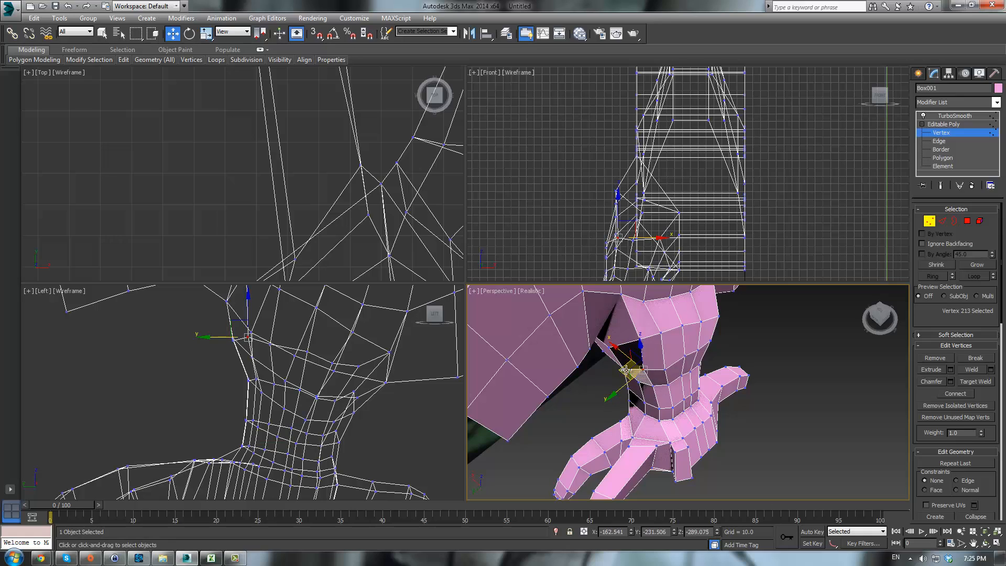
mouse_move(622, 368)
alt+middle_down()
mouse_move(636, 287)
mouse_move(620, 281)
mouse_move(588, 304)
mouse_move(632, 313)
mouse_move(632, 360)
alt+middle_up()
click(636, 324)
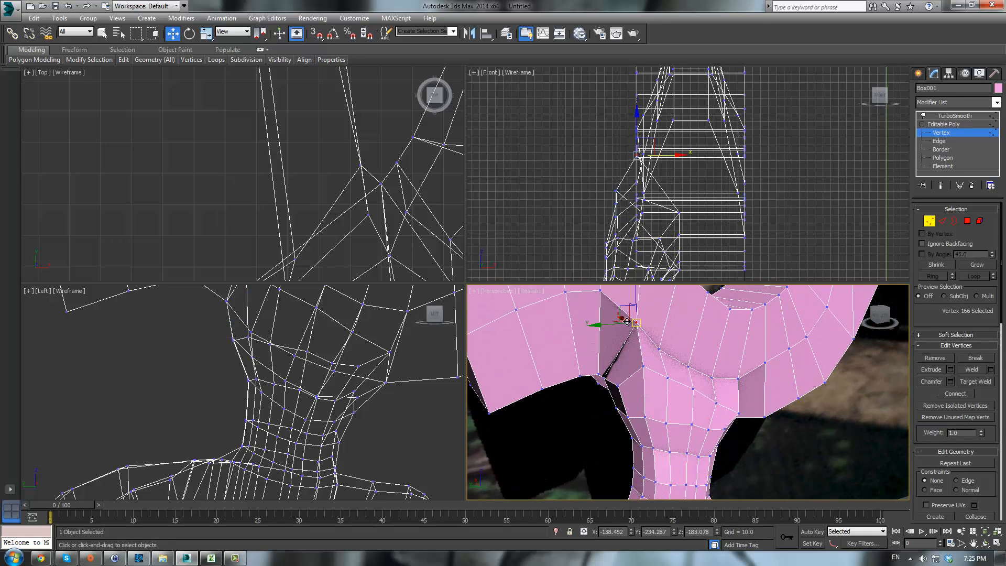
drag(621, 308, 609, 332)
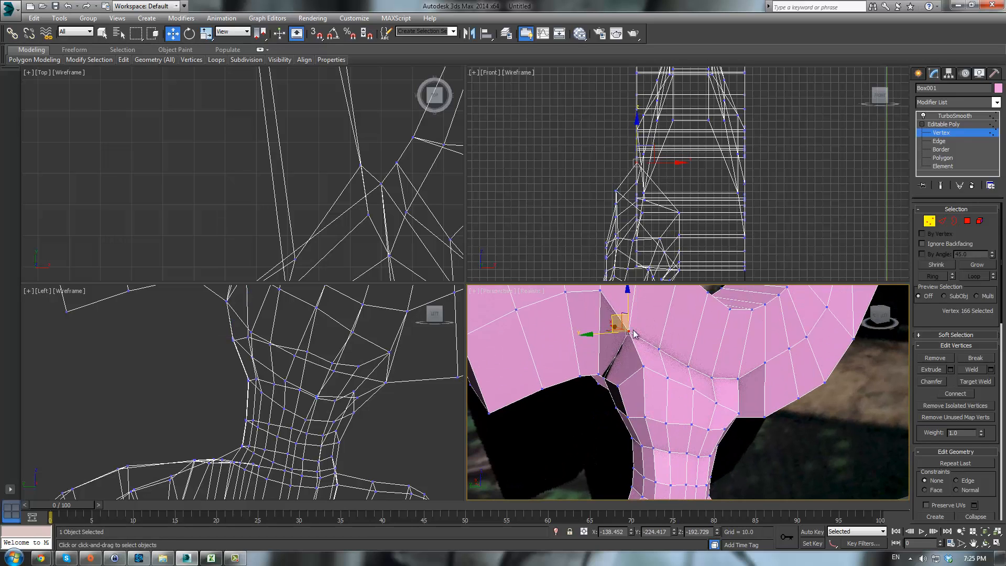
- Select a vertex beneath the leg junction and move it to smooth the seam
alt+middle_drag(609, 332, 692, 299)
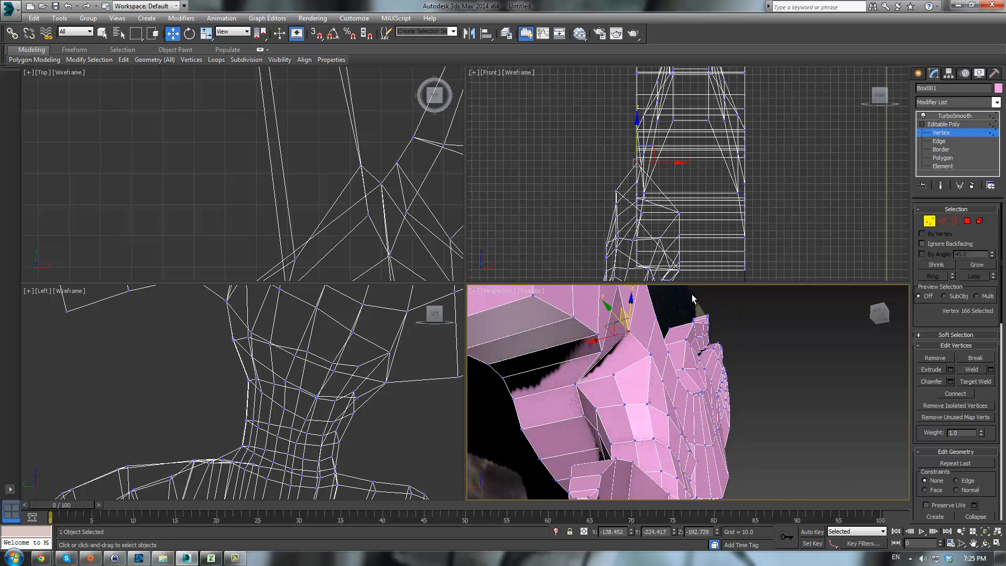
click(575, 380)
alt+middle_drag(574, 369, 552, 385)
drag(551, 373, 569, 365)
- Adjust vertices on the inner thigh below the leg junction, undoing the last change
alt+middle_drag(671, 387, 605, 430)
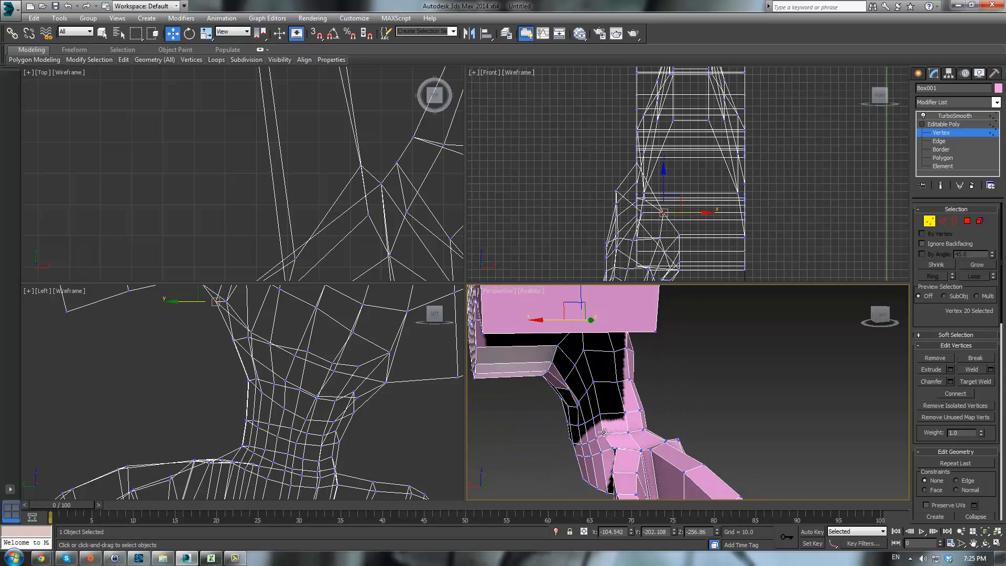
click(603, 431)
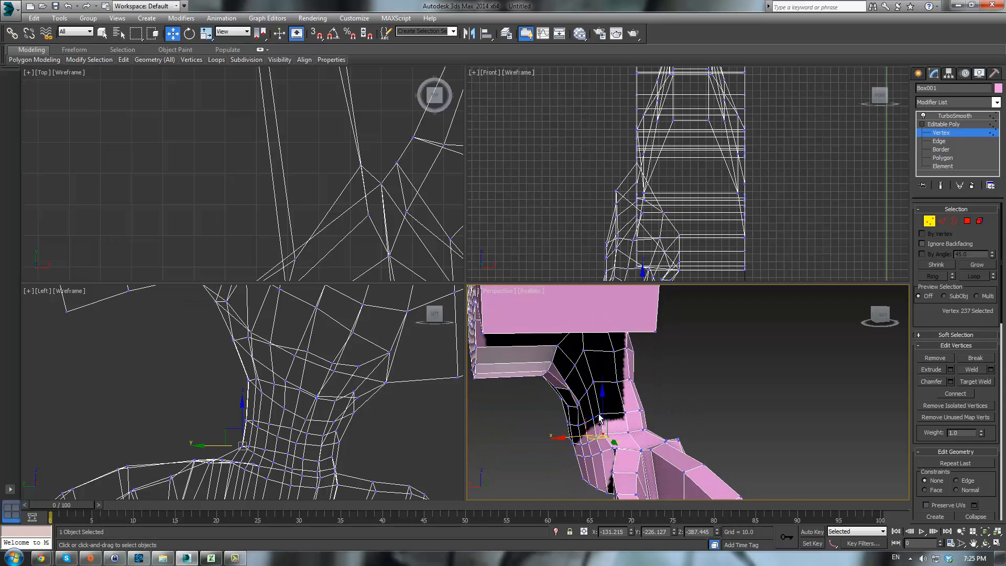
ctrl+click(592, 380)
alt+middle_drag(592, 379, 588, 366)
alt+middle_drag(617, 396, 575, 419)
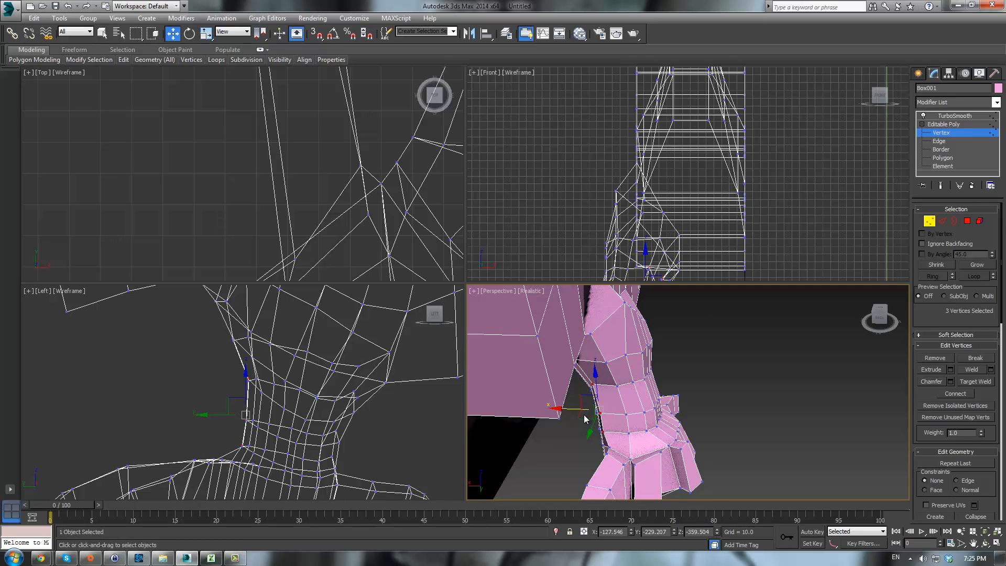
drag(578, 418, 586, 421)
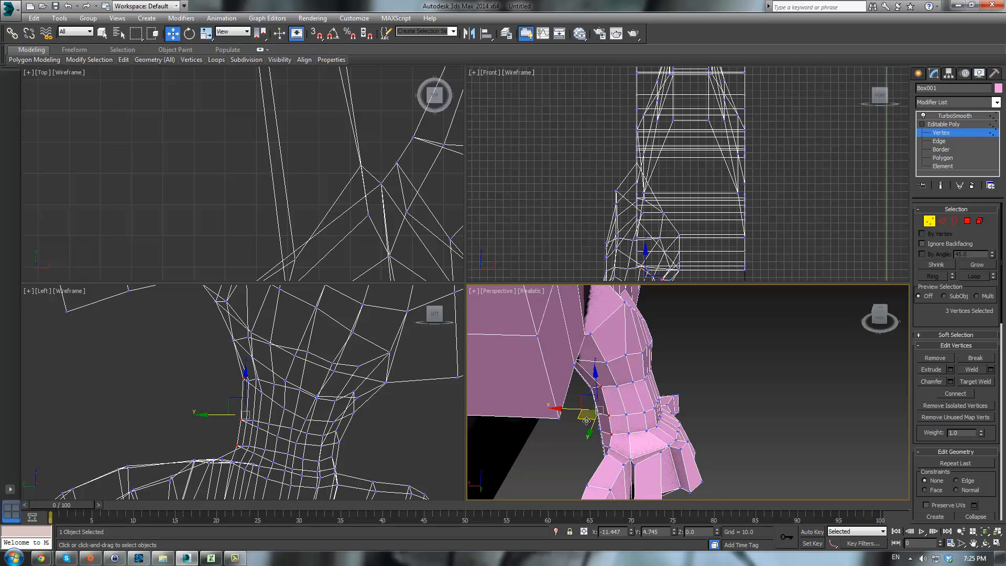
alt+middle_drag(587, 421, 600, 360)
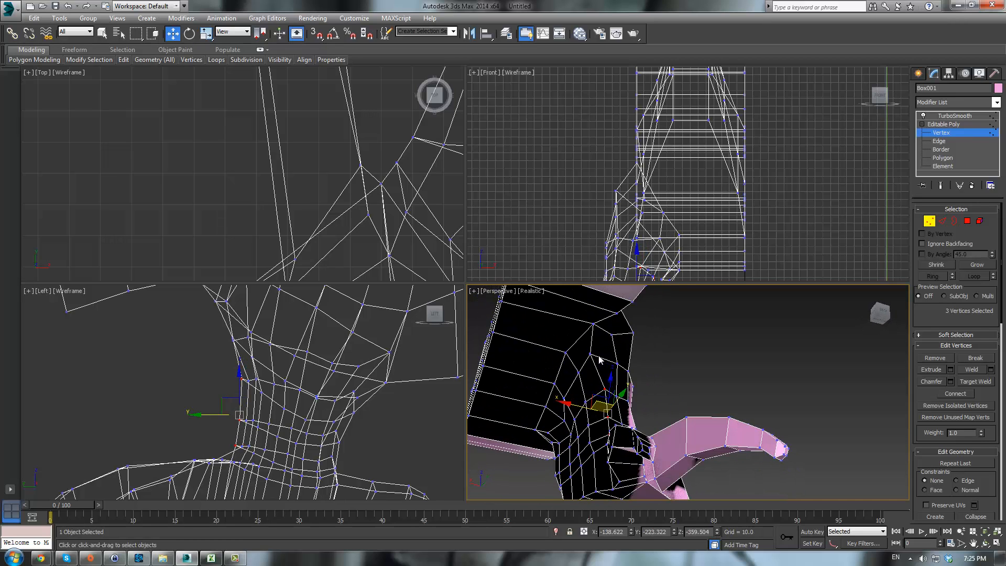
click(591, 354)
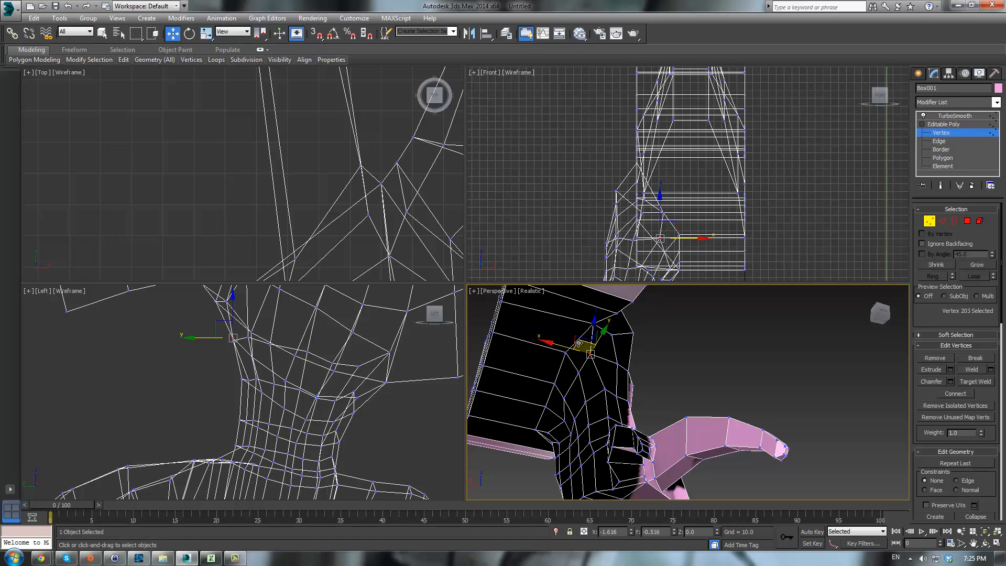
key(ctrl+z)
- Select three vertices on the front of the upper leg and move them
alt+middle_drag(713, 386, 574, 470)
click(613, 448)
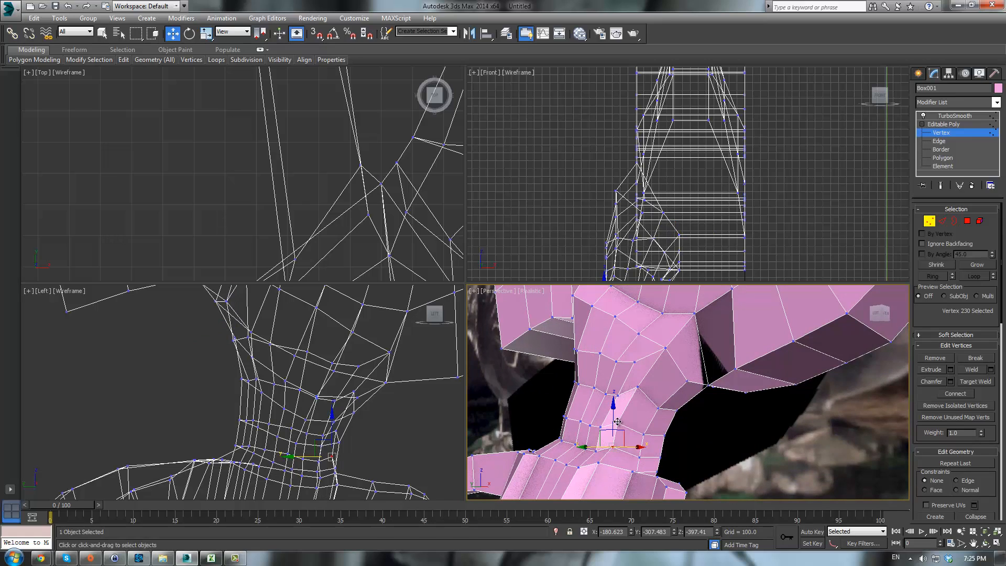
ctrl+click(619, 422)
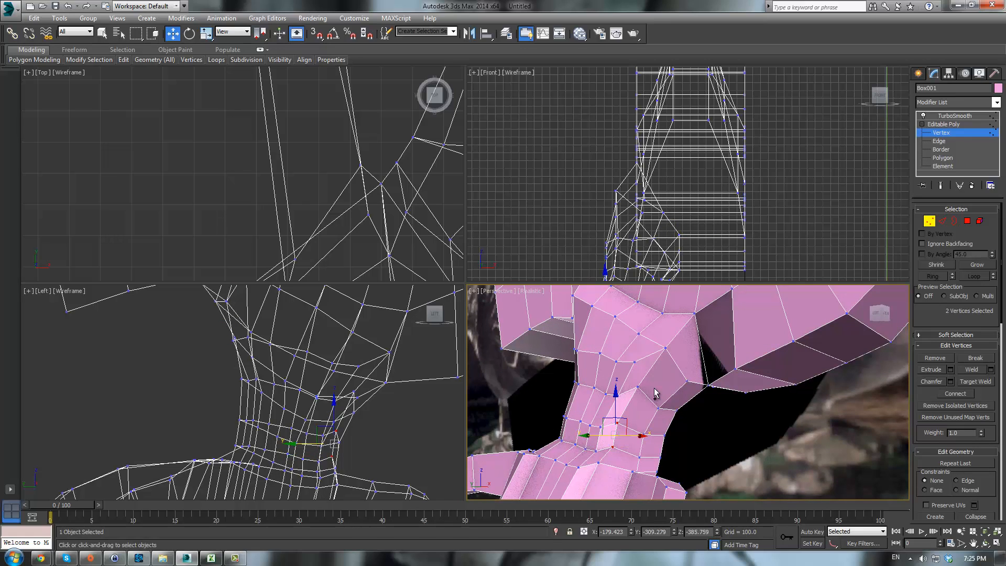
ctrl+click(635, 363)
alt+middle_drag(634, 363, 624, 415)
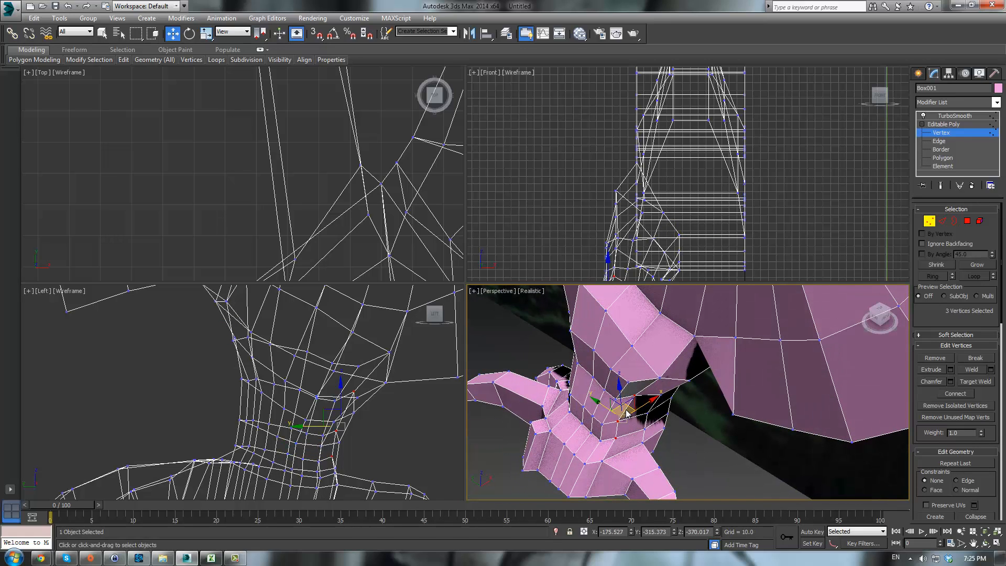
drag(625, 407, 630, 410)
alt+middle_drag(632, 409, 667, 320)
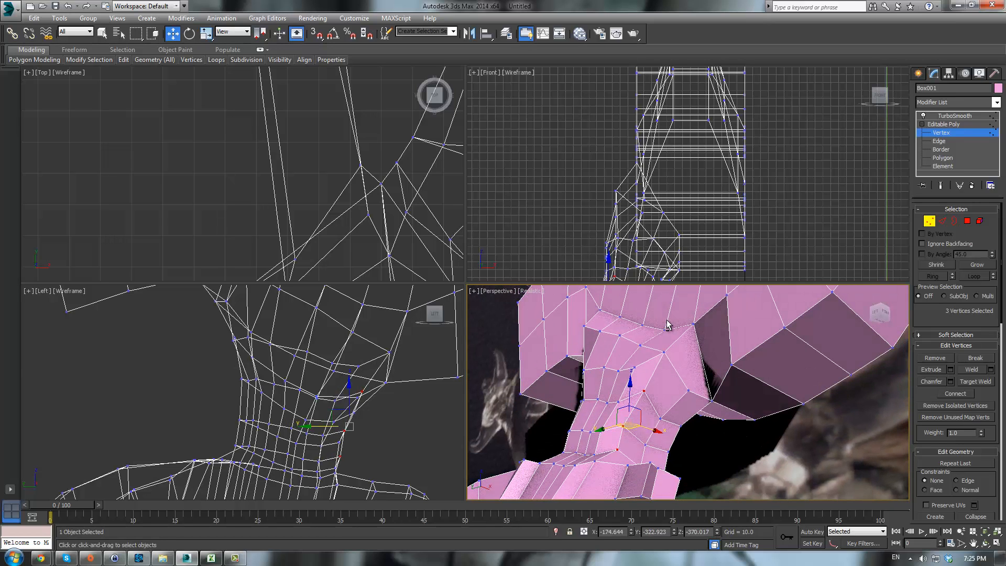
- Select a vertex at the top outer edge of the leg and pull it outward
click(663, 354)
alt+middle_drag(664, 354, 680, 355)
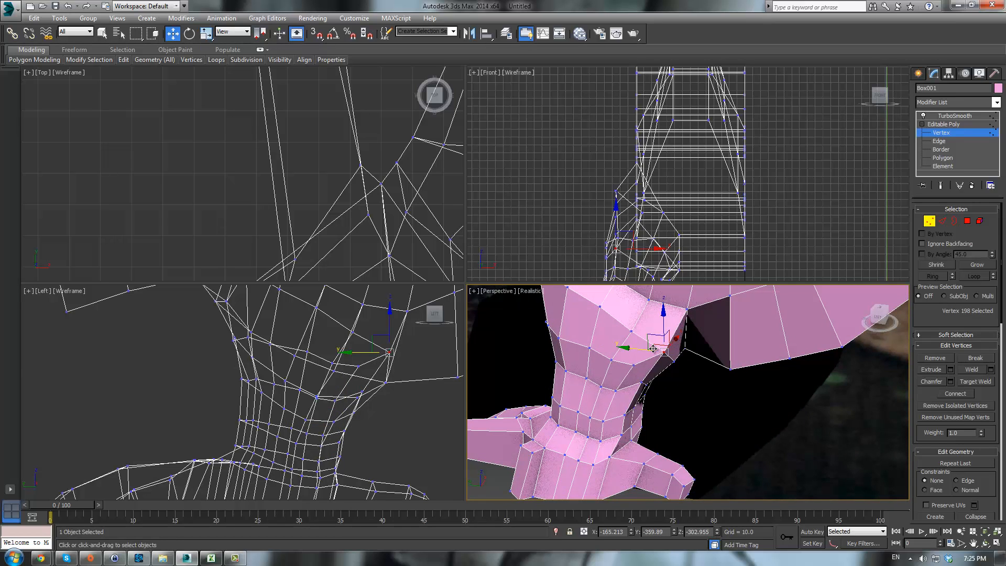
drag(656, 345, 658, 342)
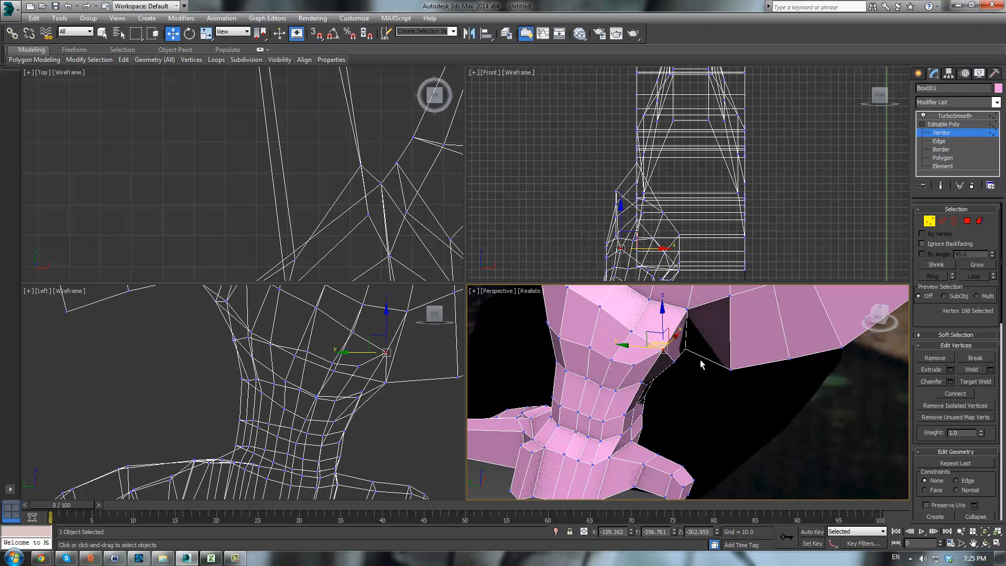
alt+middle_drag(658, 342, 678, 351)
- Select vertices on the back of the upper leg and move them to refine the shape
click(697, 373)
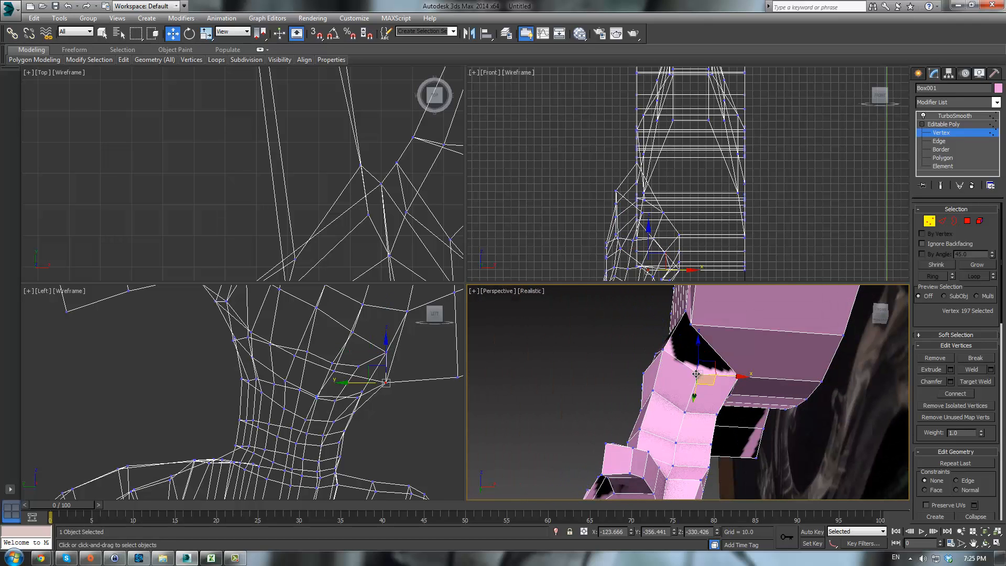
drag(706, 359, 706, 358)
alt+middle_drag(745, 384, 712, 426)
click(732, 474)
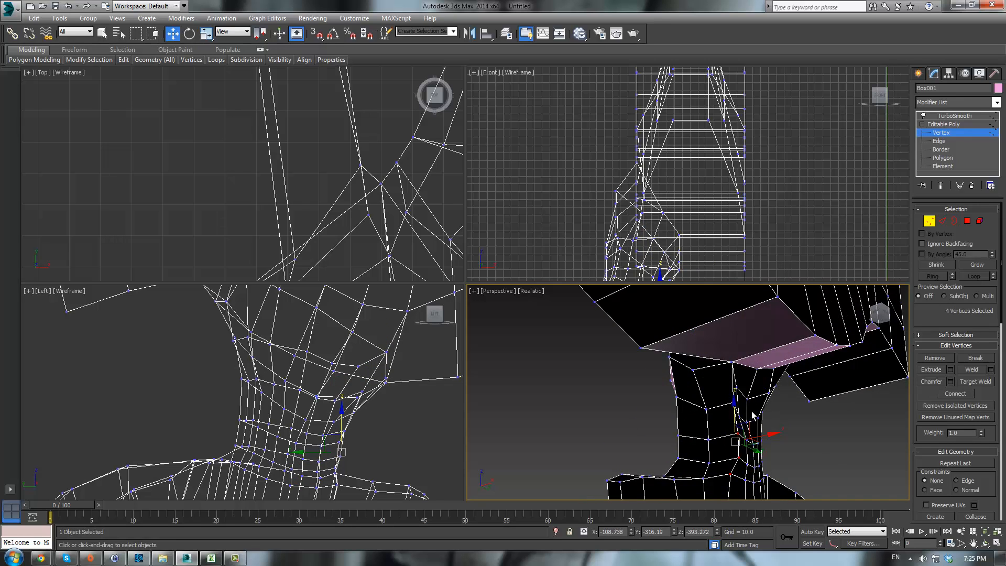
alt+middle_drag(789, 414, 772, 398)
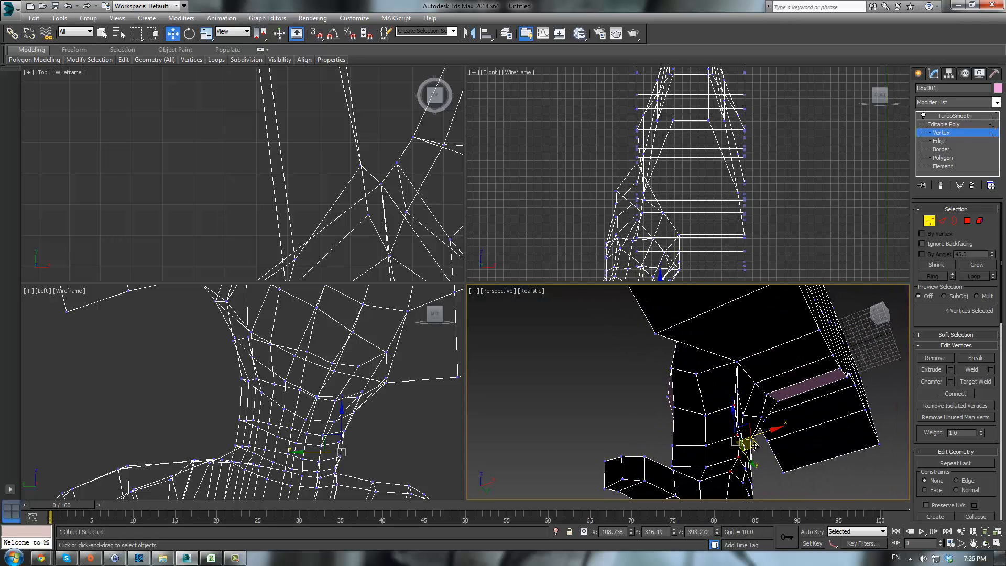
drag(746, 450, 736, 453)
alt+middle_drag(735, 453, 848, 428)
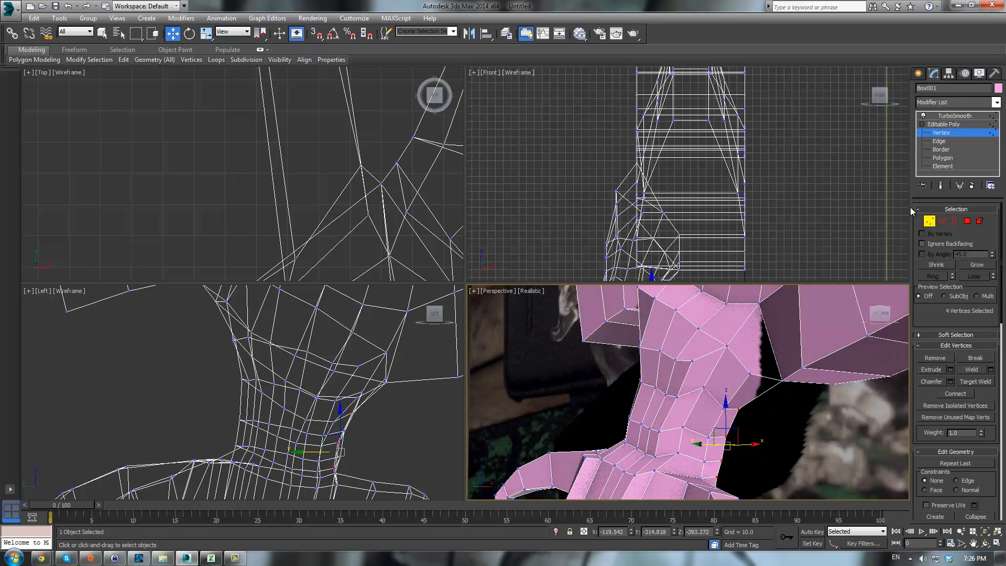
- Return to object level, enable the TurboSmooth display, and reselect the dragon to review the smoothed leg
click(945, 125)
click(951, 117)
click(787, 429)
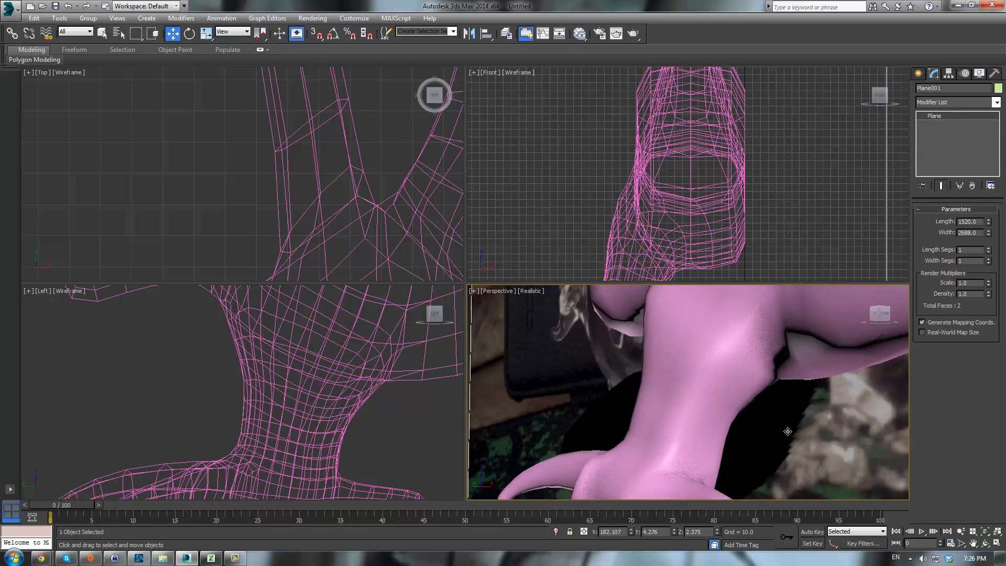
scroll(825, 447, down, 3)
alt+middle_drag(787, 429, 826, 431)
click(753, 386)
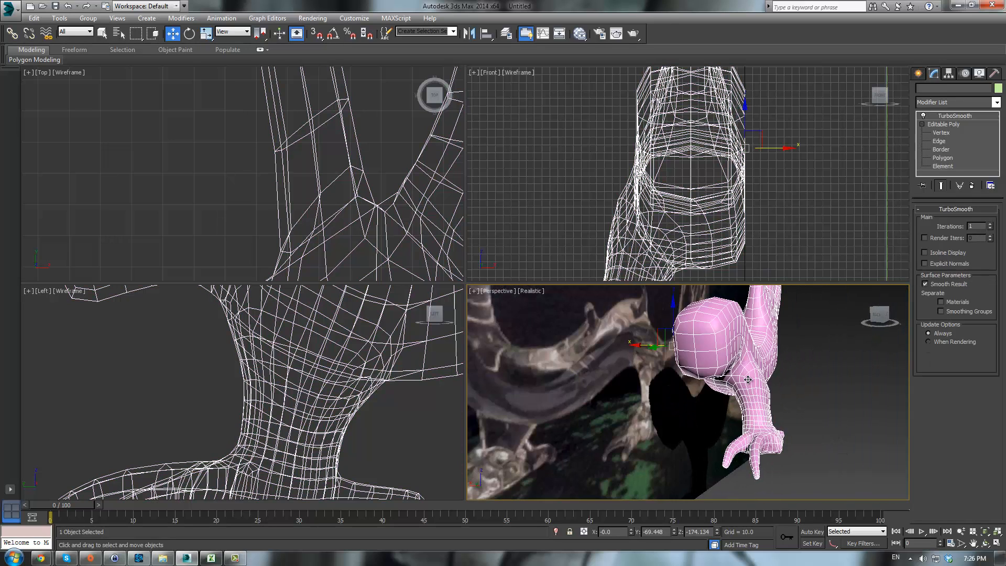
- At vertex level, select vertices around the ankle of the hind leg and move them to reshape the joint
click(947, 132)
scroll(801, 393, up, 3)
middle_drag(824, 394, 738, 381)
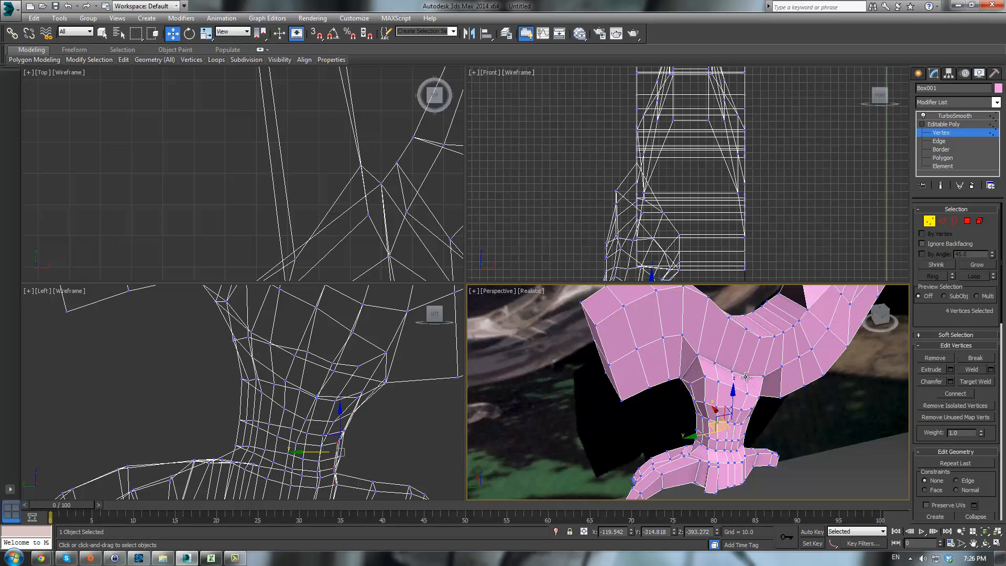
click(745, 377)
ctrl+click(732, 371)
ctrl+click(715, 363)
alt+middle_drag(788, 367, 754, 356)
drag(718, 358, 722, 341)
alt+middle_drag(723, 342, 812, 334)
- Return to the TurboSmooth level and orbit around the smoothed leg and foot to review the shape
click(944, 125)
click(951, 116)
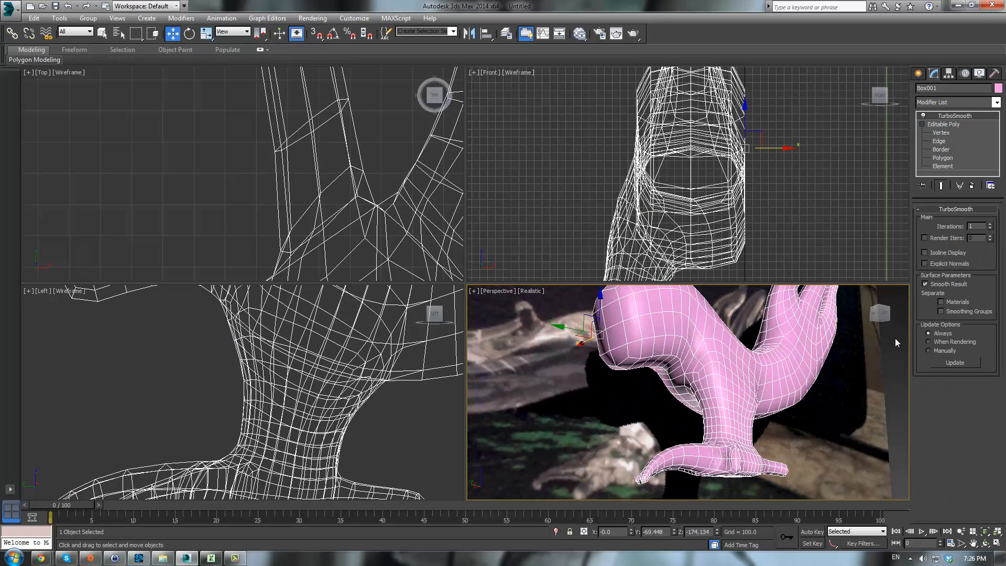
click(850, 445)
alt+middle_drag(851, 444, 772, 476)
click(733, 409)
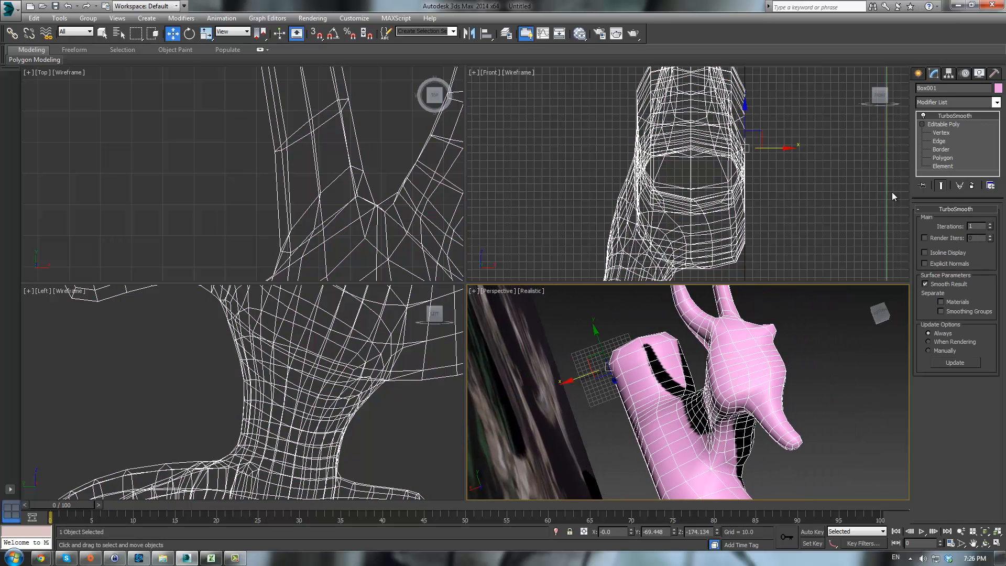
- At vertex level, select vertices on the back of the heel and move them to refine its shape
click(941, 132)
scroll(822, 370, up, 2)
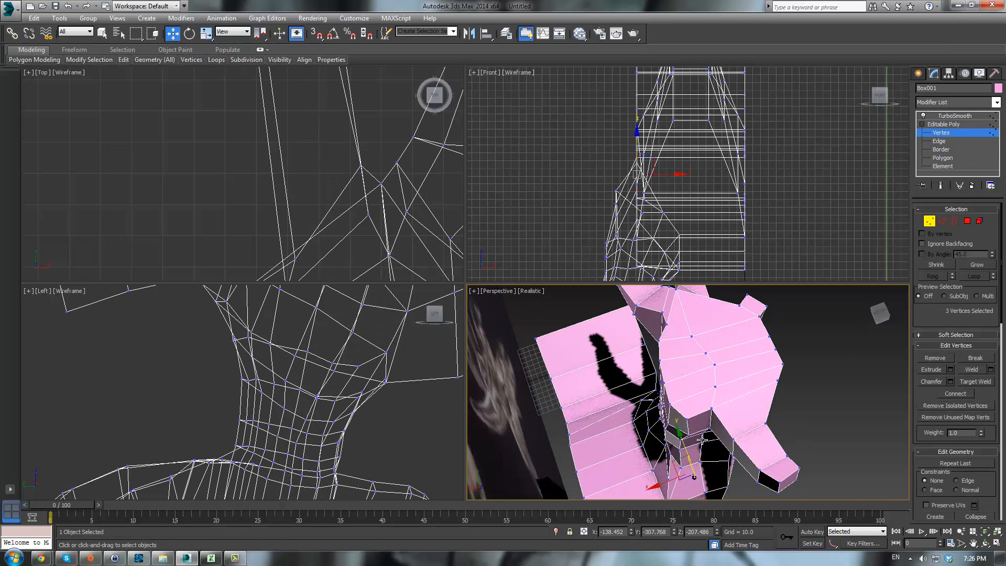
alt+middle_drag(702, 439, 709, 323)
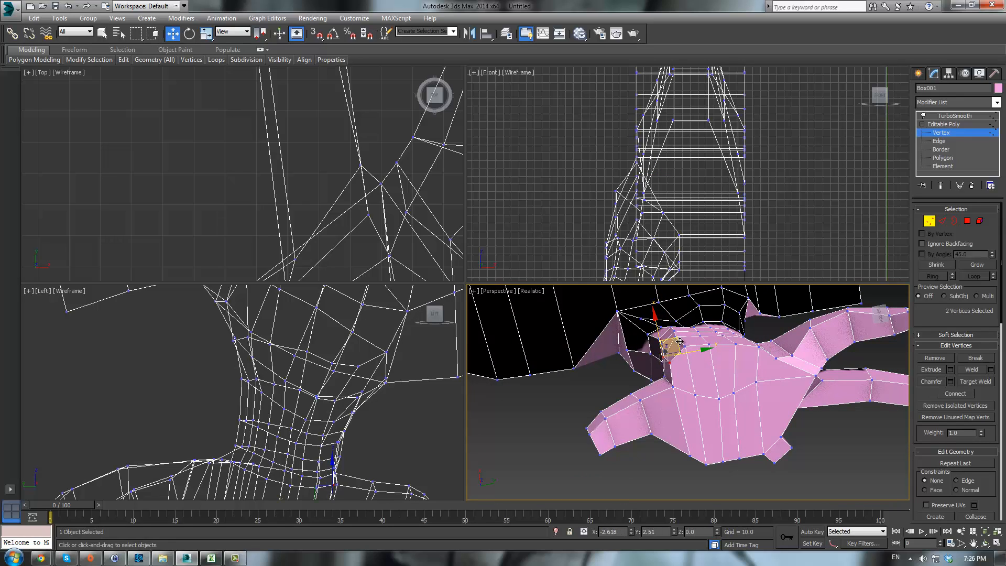
click(669, 381)
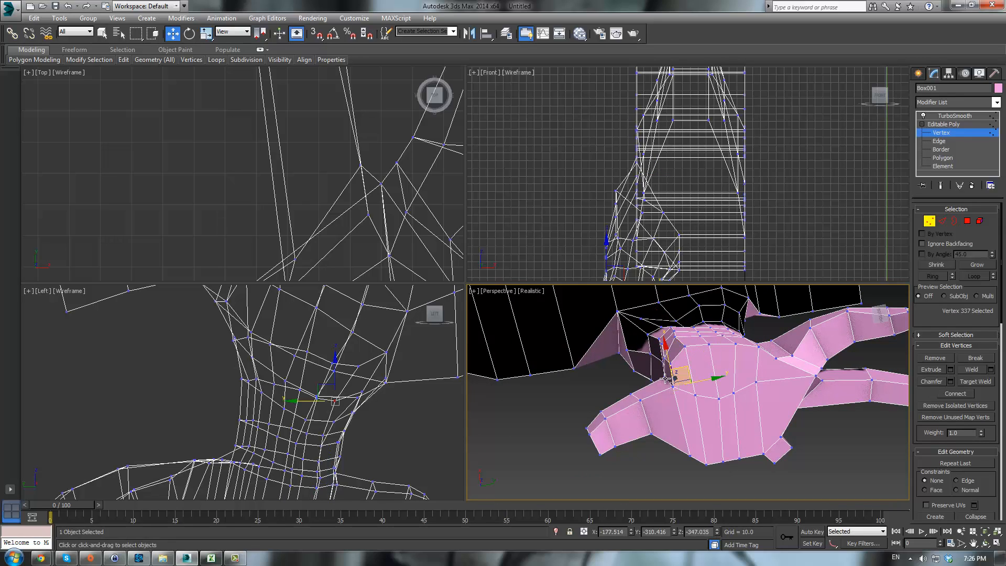
ctrl+click(677, 361)
drag(676, 360, 672, 386)
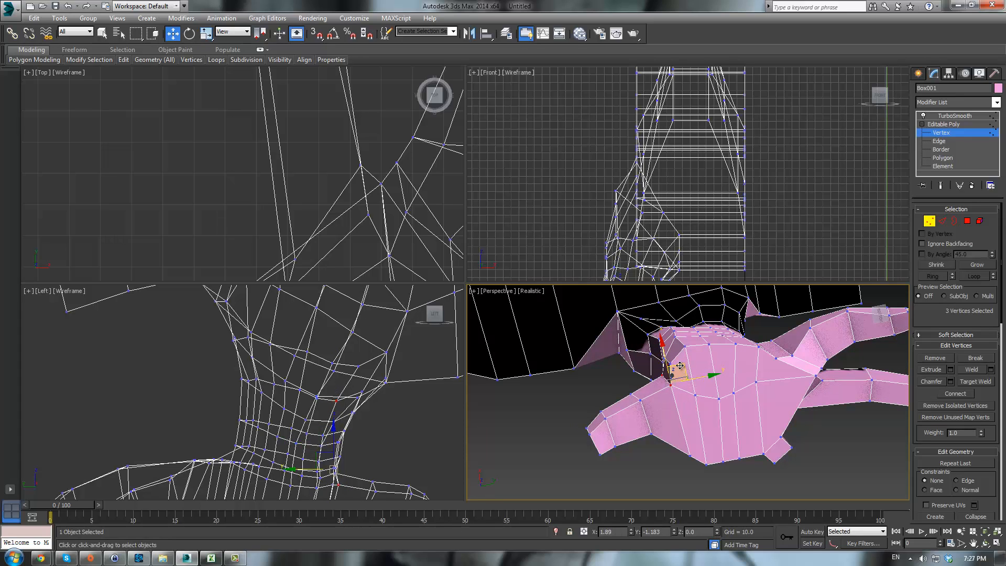
drag(673, 361, 669, 358)
click(685, 346)
- Select individual vertices on the underside of the foot between the toes and move them upward
alt+middle_drag(749, 345, 748, 376)
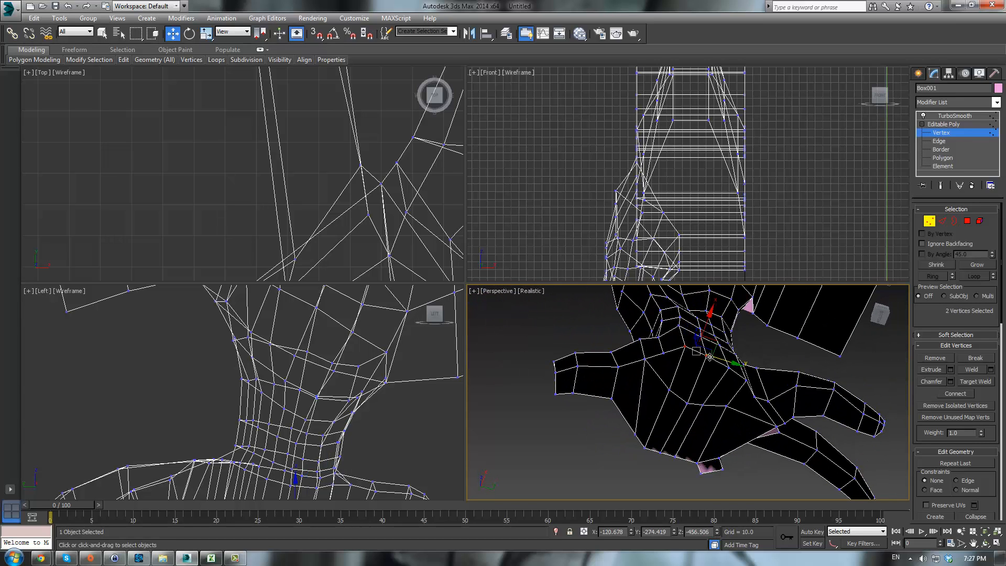
ctrl+click(729, 366)
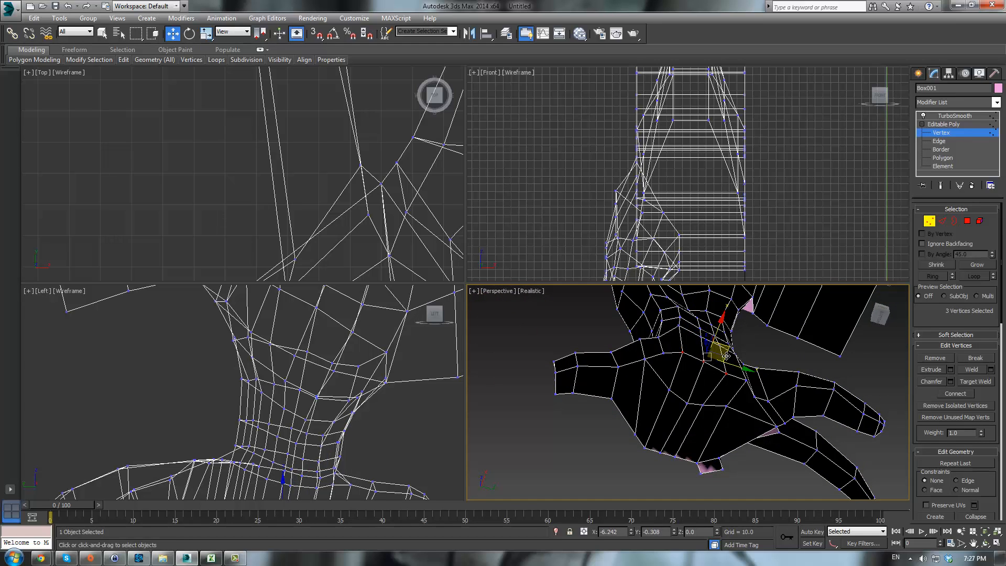
click(746, 380)
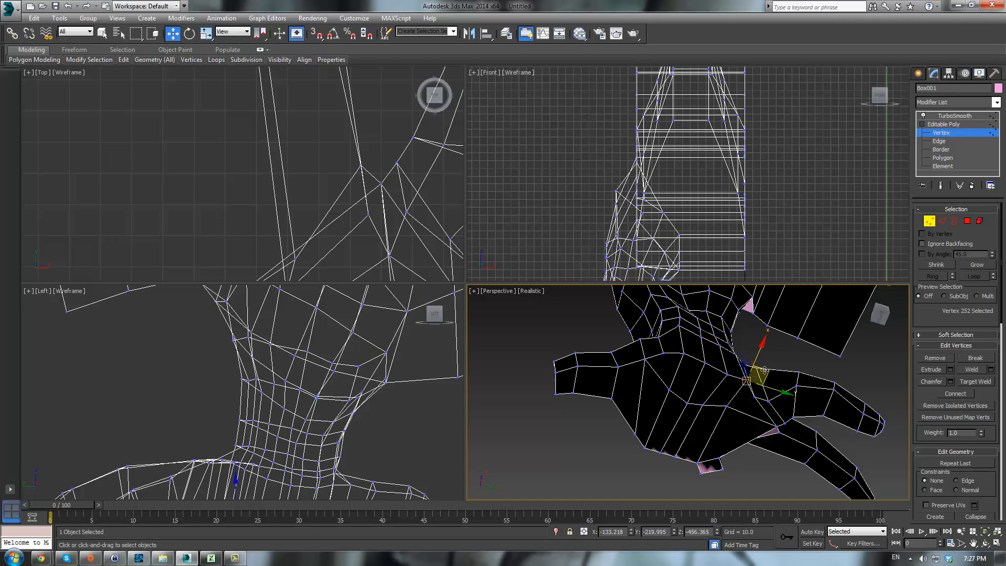
mouse_move(761, 371)
alt+middle_down()
mouse_move(796, 411)
mouse_move(787, 425)
mouse_move(916, 467)
mouse_move(900, 417)
mouse_move(935, 338)
mouse_move(808, 357)
mouse_move(862, 460)
mouse_move(854, 473)
mouse_move(824, 420)
mouse_move(741, 422)
mouse_move(714, 404)
mouse_move(767, 356)
alt+middle_up()
click(733, 350)
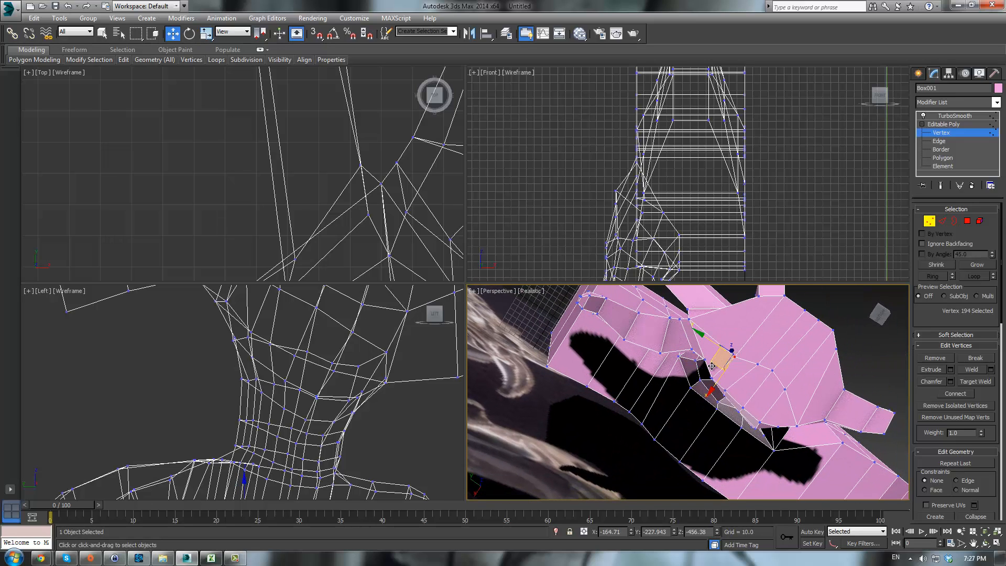
click(756, 364)
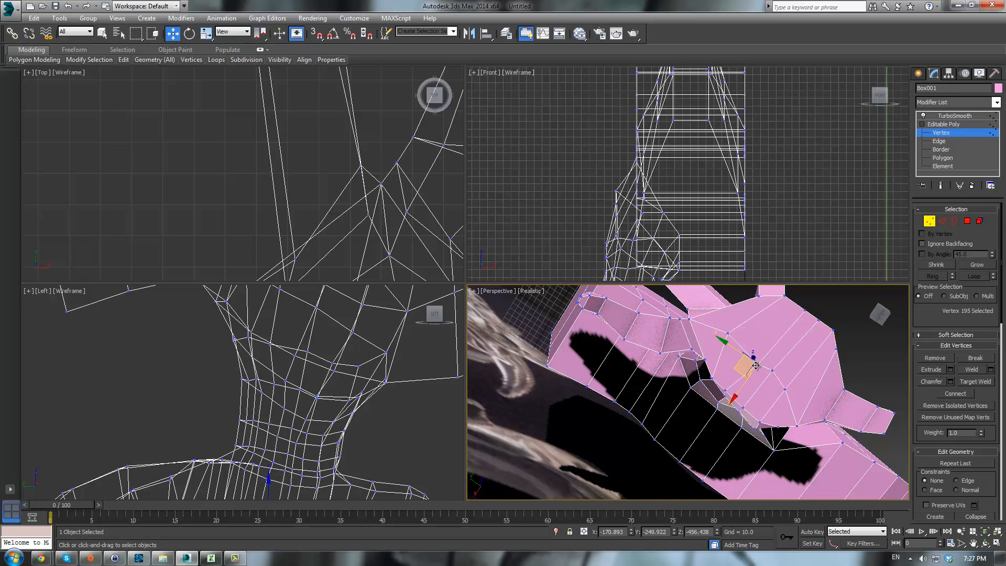
drag(733, 350, 733, 334)
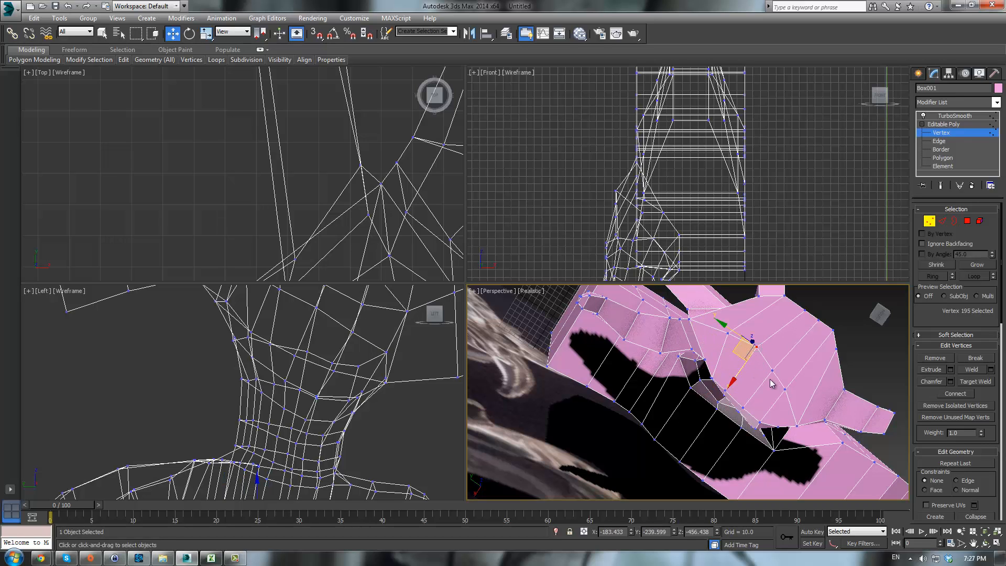
click(784, 389)
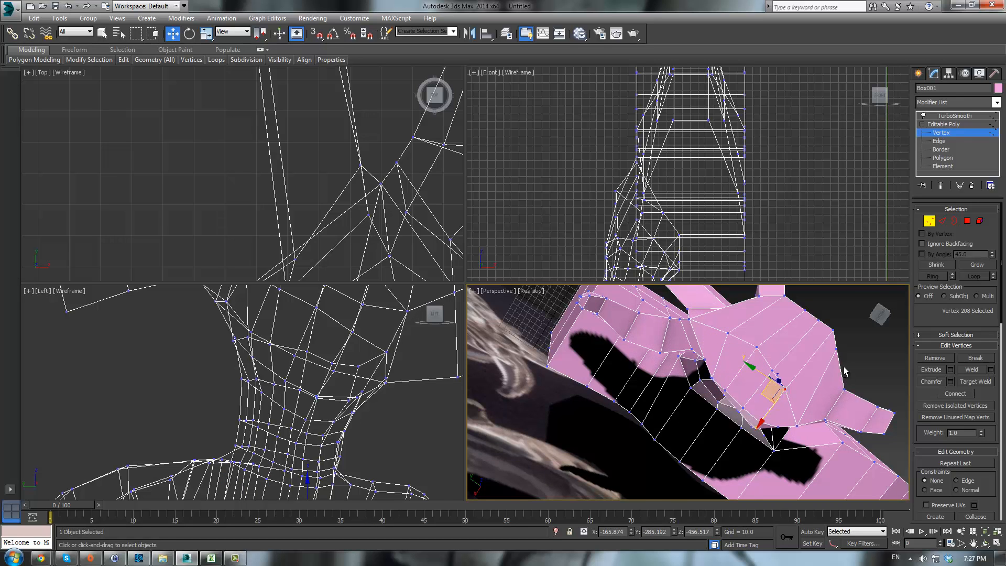
alt+middle_drag(844, 371, 885, 382)
- Switch to polygon level, select a polygon on the side of the heel and move it outward
click(967, 221)
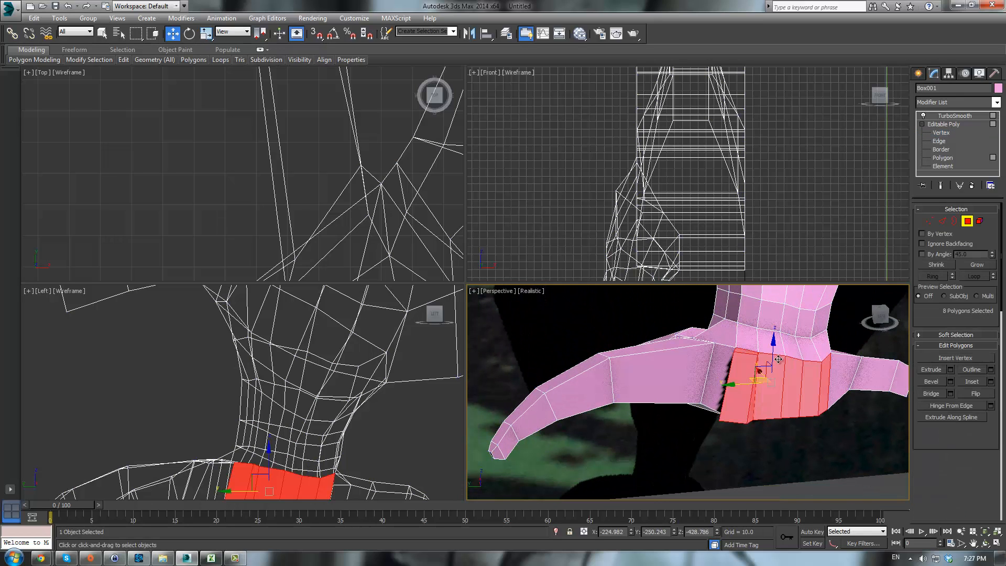
click(741, 385)
alt+middle_drag(742, 385, 776, 391)
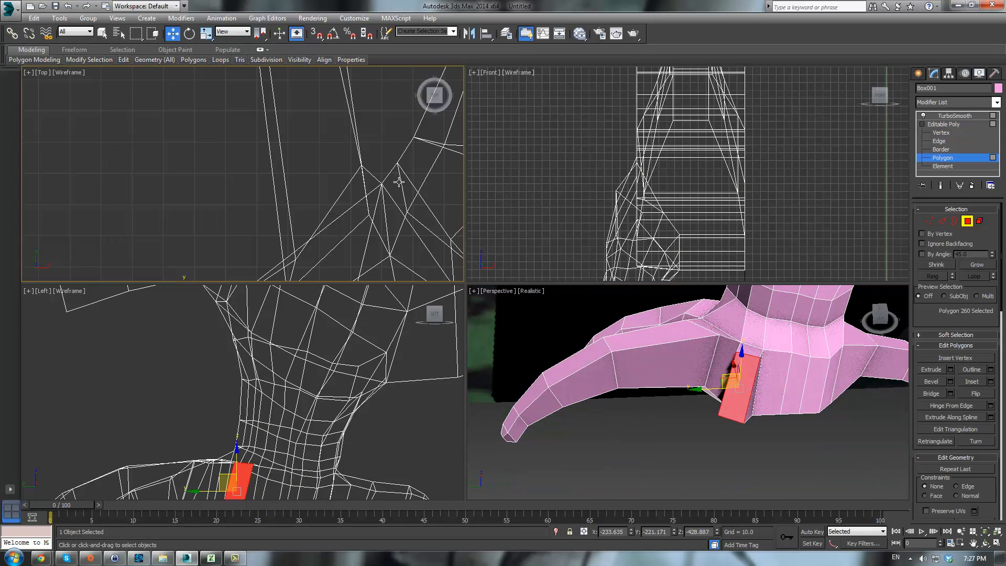
- Switch the Left viewport to shaded display and zoom in to compare the foot with the reference
scroll(379, 398, down, 6)
key(F3)
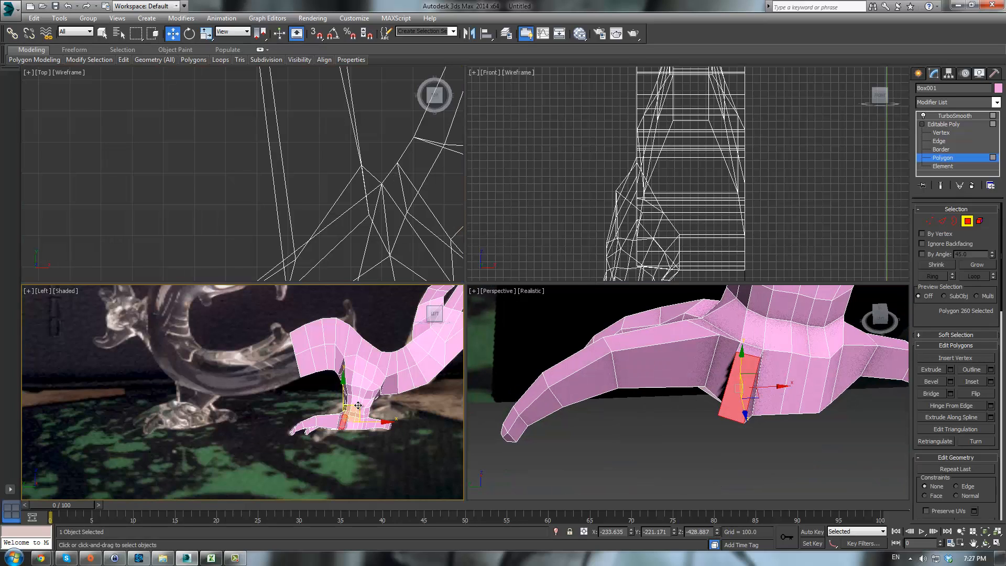
scroll(382, 397, up, 5)
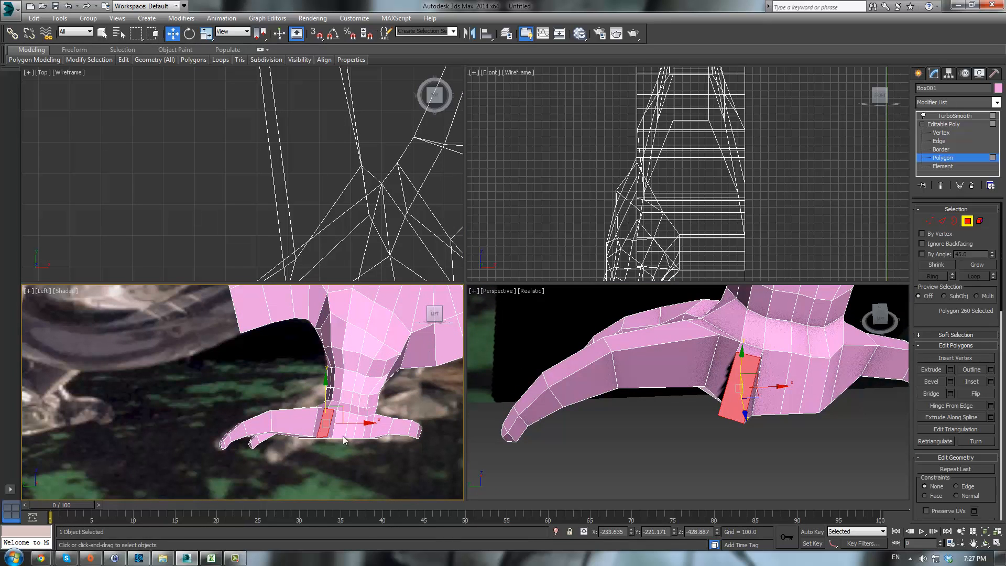
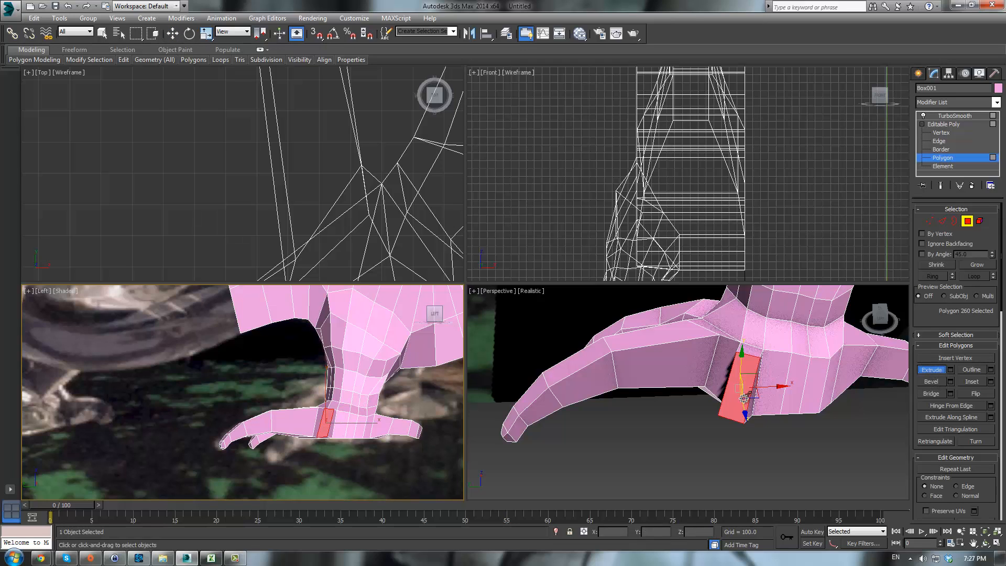
- Extrude the selected polygon on the side of the heel by a height of 17.71 to start a back toe
drag(744, 398, 733, 361)
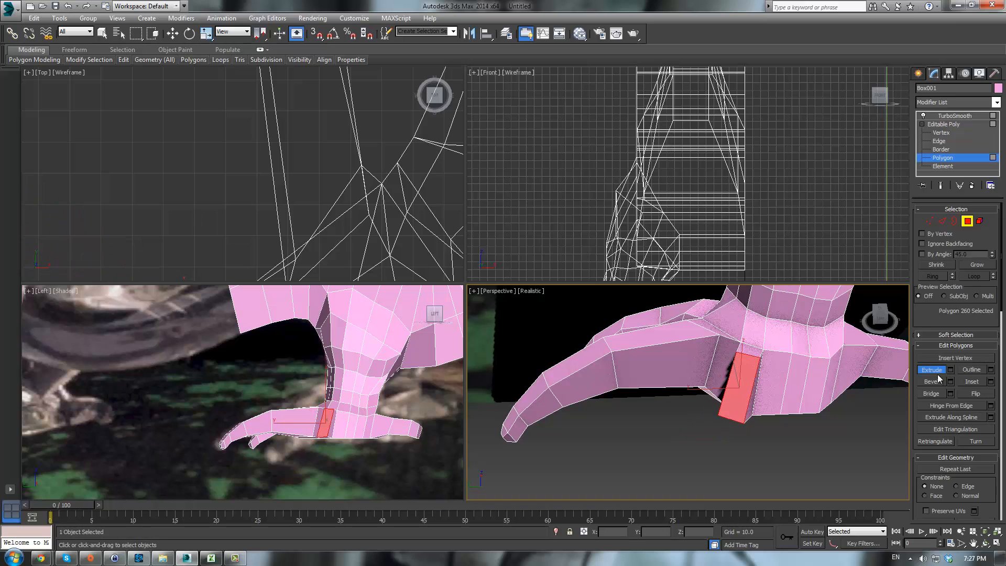
click(945, 369)
click(949, 370)
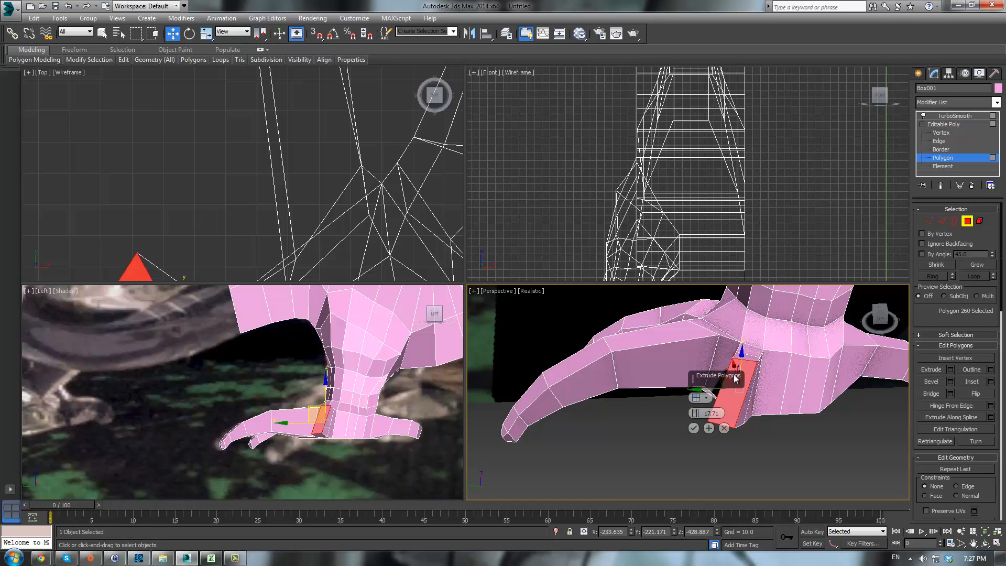
click(706, 400)
click(719, 416)
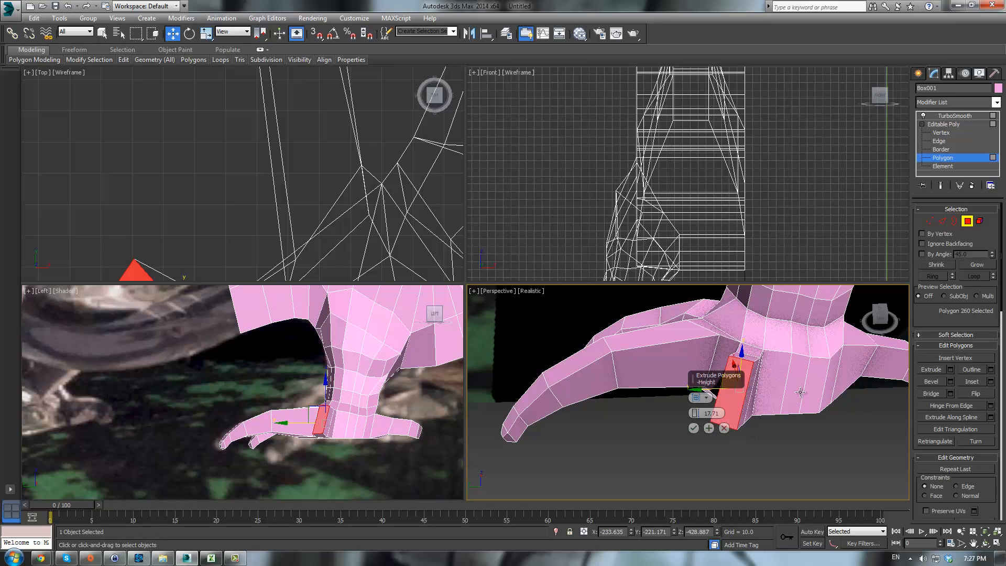
click(693, 428)
- Switch to vertex level and move the new toe's end vertices outward in the top view
scroll(136, 179, down, 5)
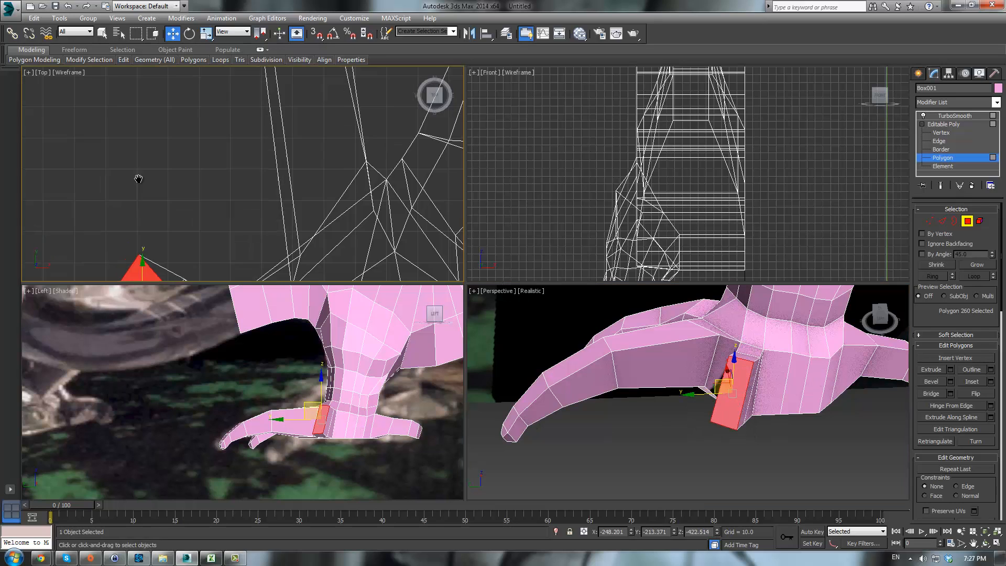
middle_drag(219, 192, 245, 198)
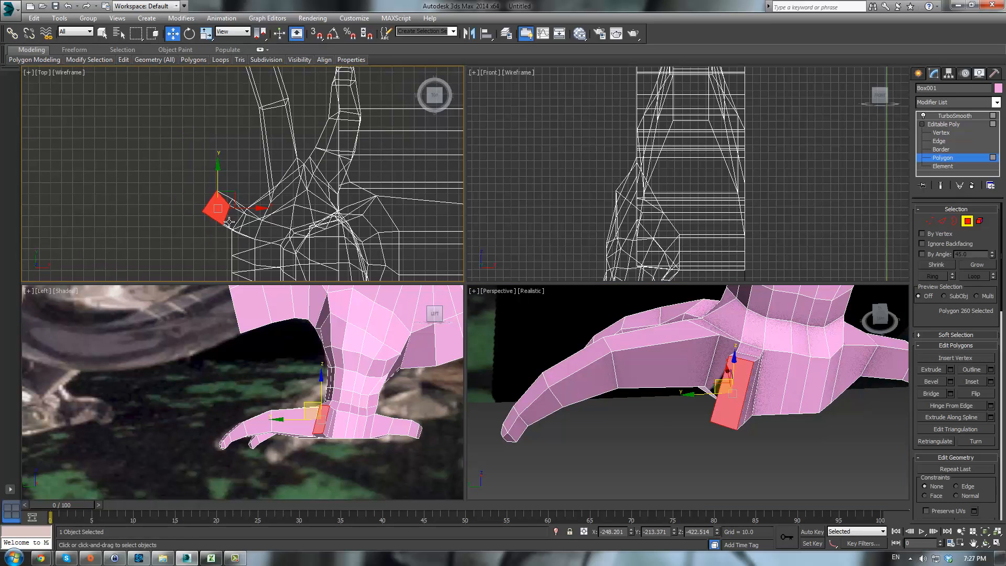
click(928, 221)
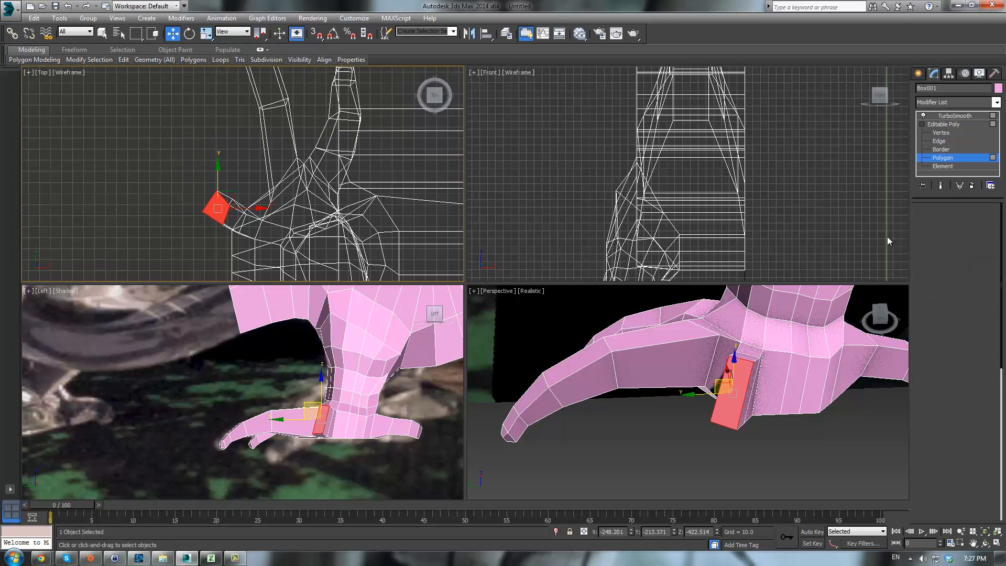
middle_drag(333, 222, 362, 235)
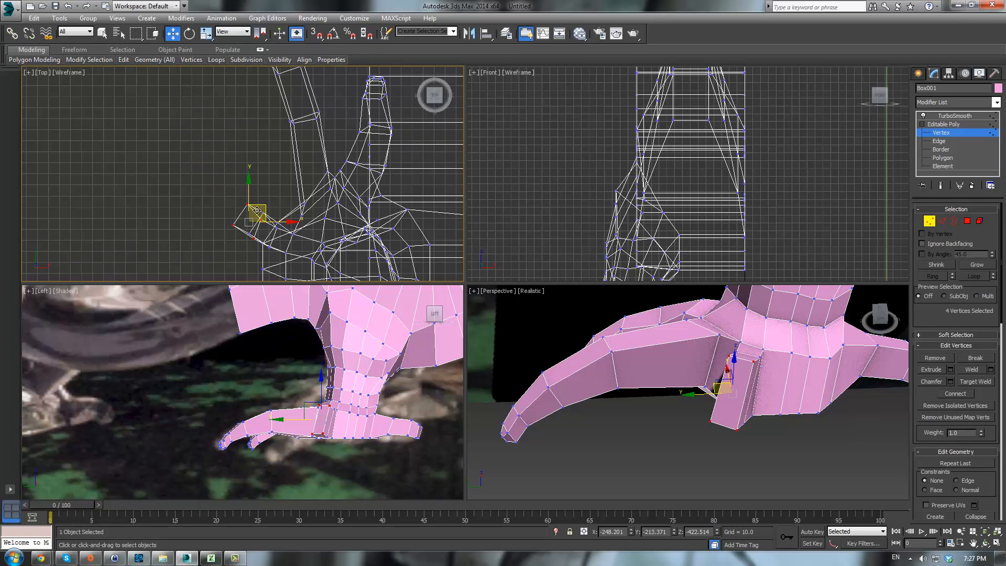
drag(258, 210, 226, 195)
- Move the back toe's end vertices backward in the side view
scroll(227, 199, up, 2)
alt+middle_drag(826, 405, 824, 361)
scroll(325, 445, up, 3)
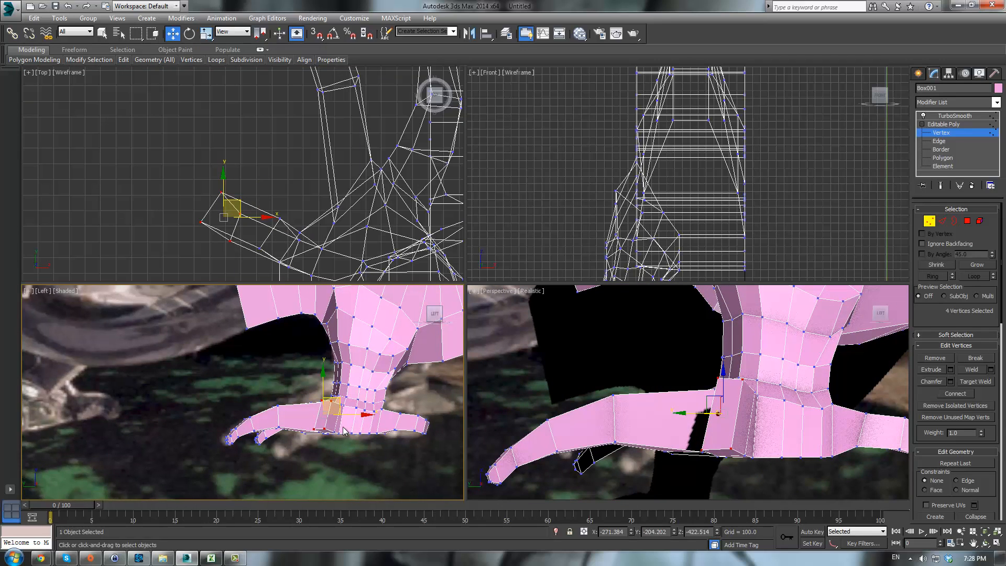
drag(329, 393, 306, 394)
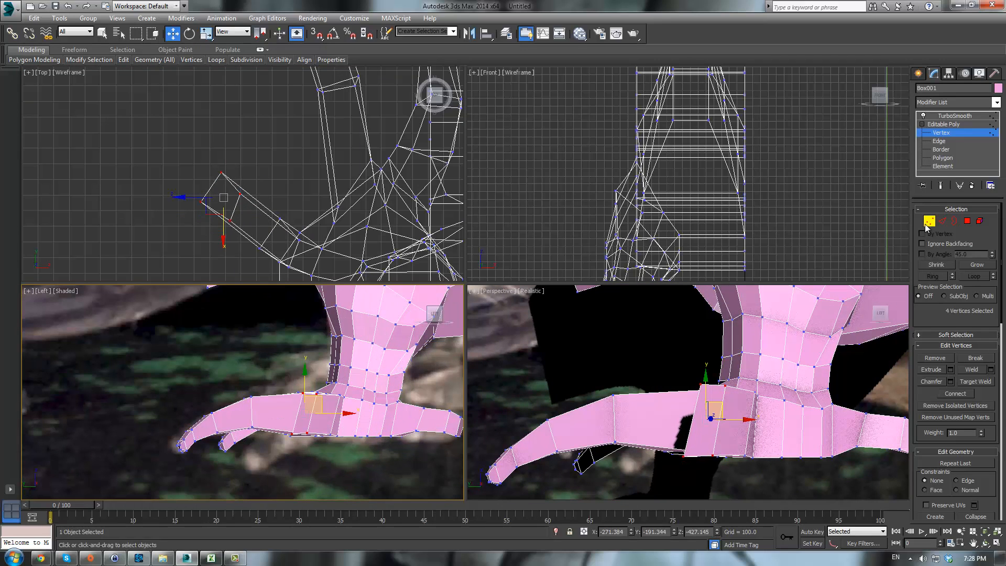
- At polygon level, extrude the back toe's end polygon to lengthen the toe
click(968, 222)
middle_click(760, 419)
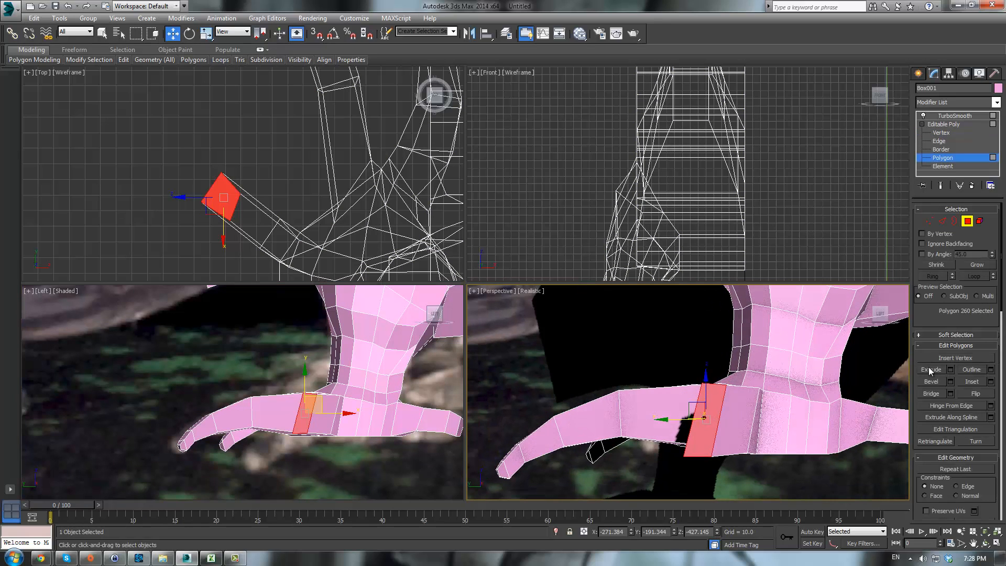
drag(712, 423, 706, 355)
right_click(395, 398)
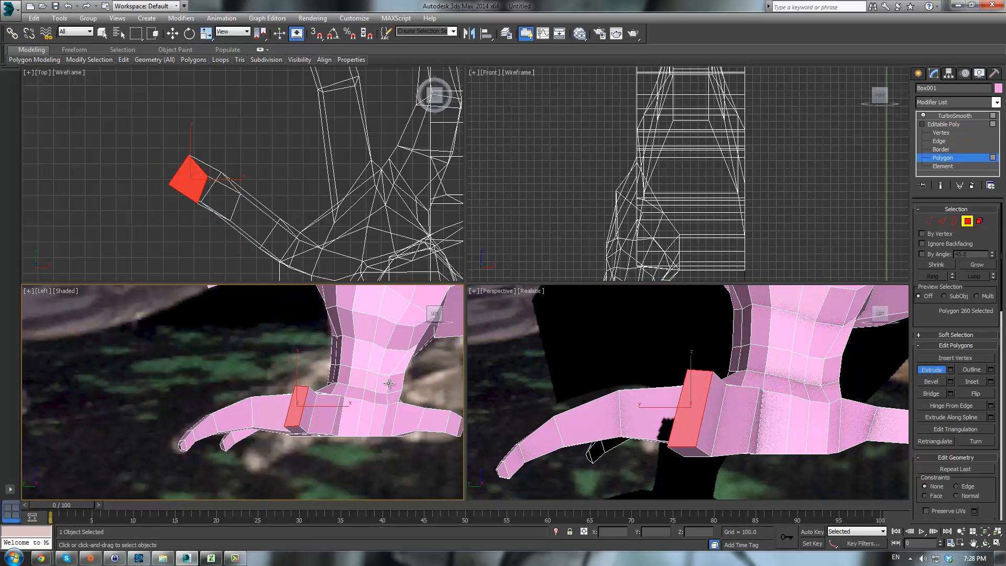
- Move the extruded end polygon downward and rotate it to angle the back toe
key(w)
drag(309, 391, 300, 416)
alt+middle_drag(746, 426, 674, 438)
key(e)
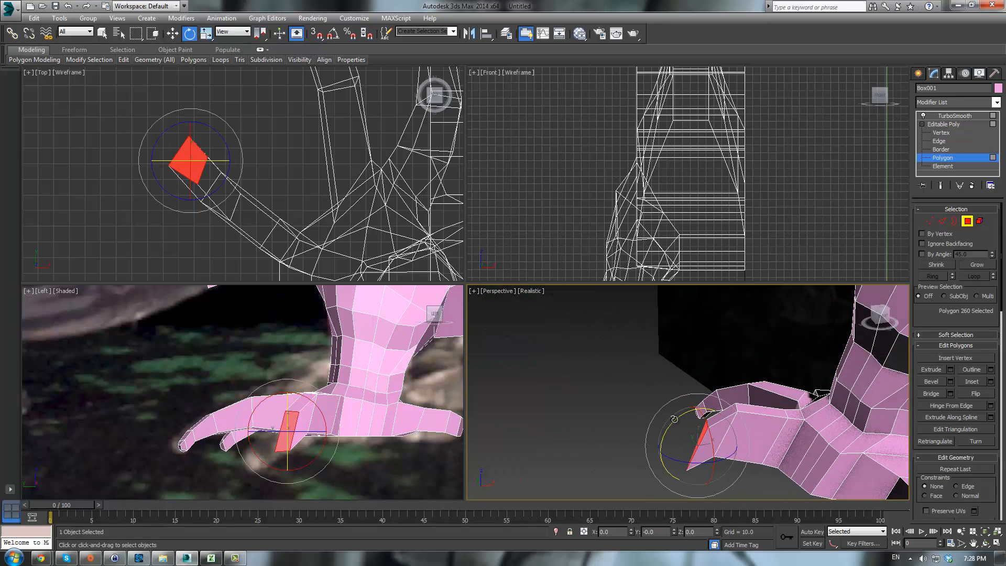
drag(670, 432, 664, 424)
alt+middle_drag(661, 429, 663, 400)
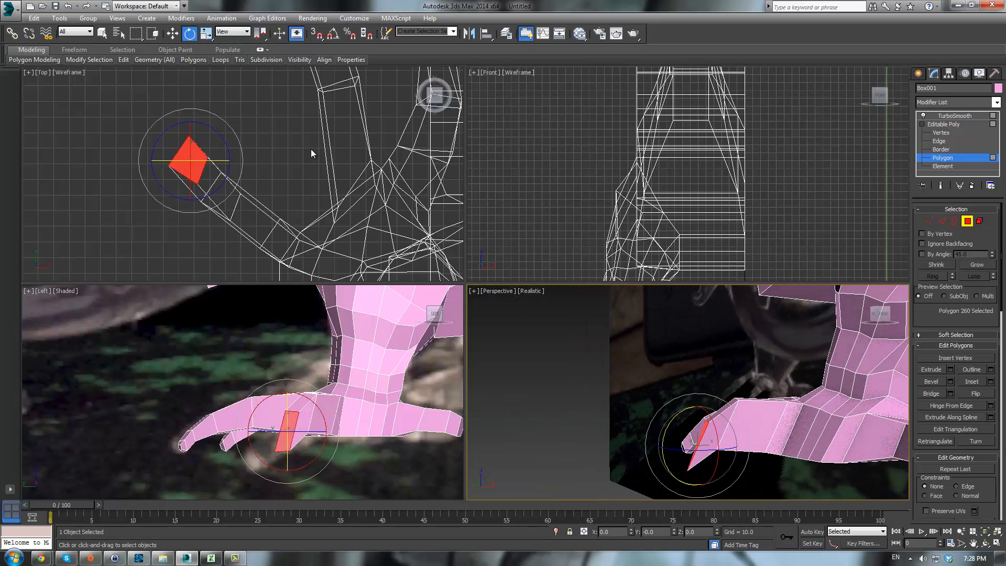
- Set the reference coordinate system to Local and rotate the toe's end polygon further
click(236, 33)
click(224, 68)
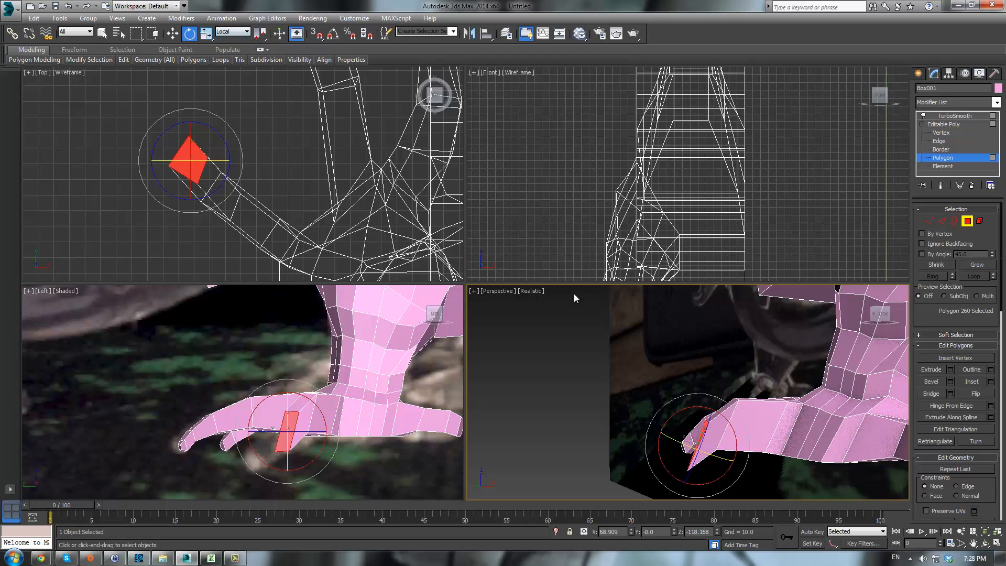
alt+middle_drag(676, 348, 690, 432)
drag(691, 432, 700, 420)
alt+middle_drag(701, 421, 781, 378)
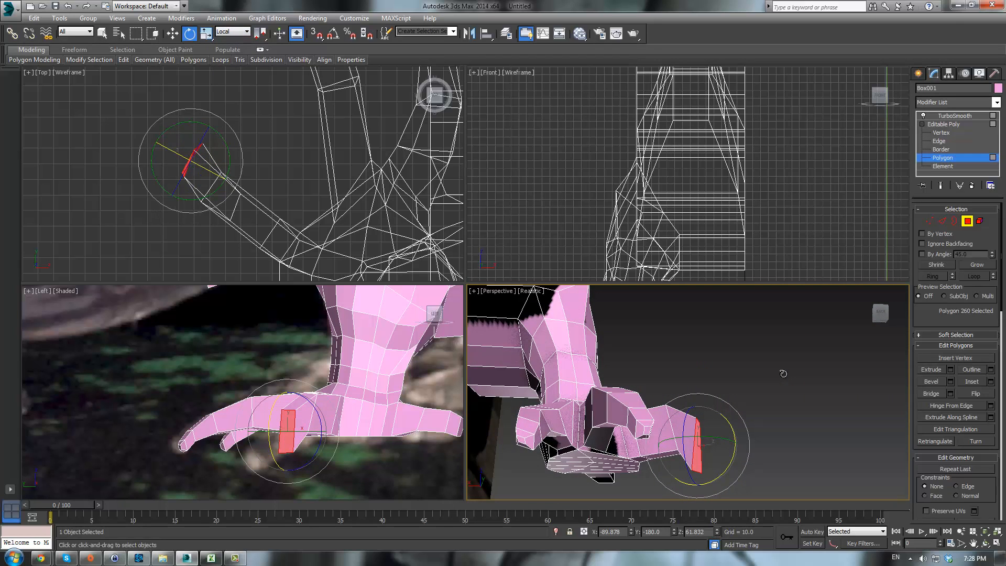
- Move the toe's end polygon upward along its local axis
key(w)
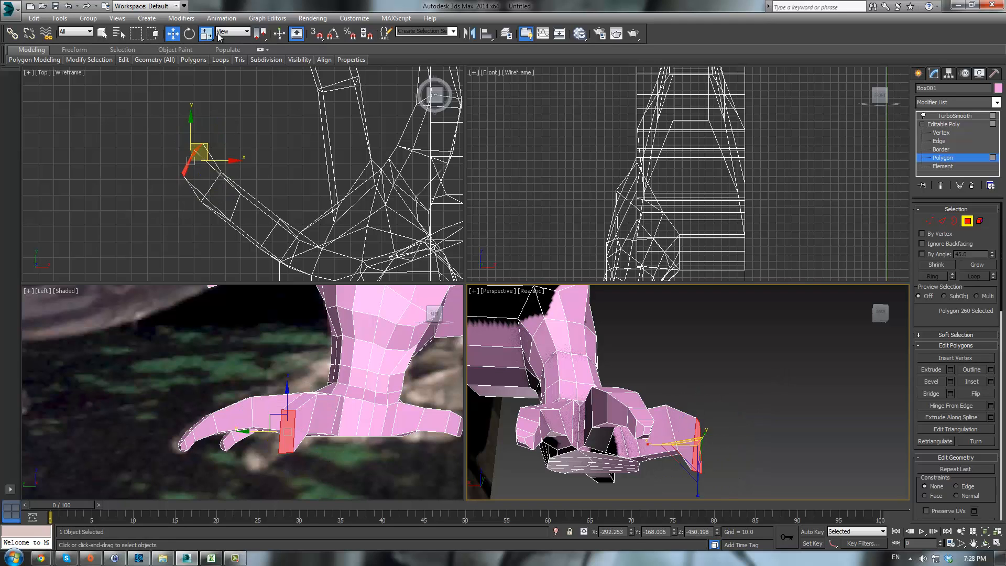
click(206, 33)
key(w)
click(232, 31)
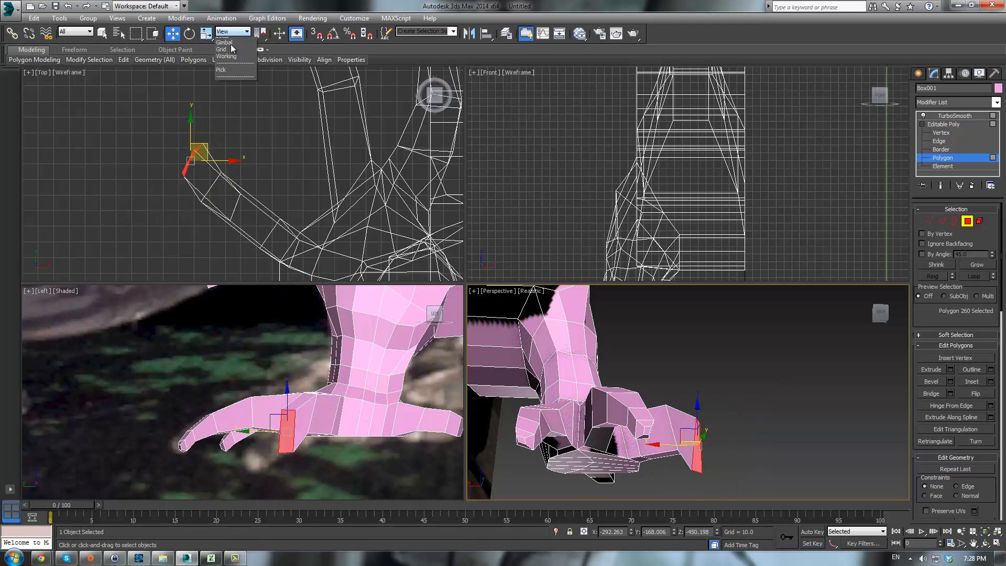
click(225, 72)
drag(703, 432, 709, 397)
- Set the reference coordinate system back to View and extrude the toe's end polygon again to extend the back toe
key(1)
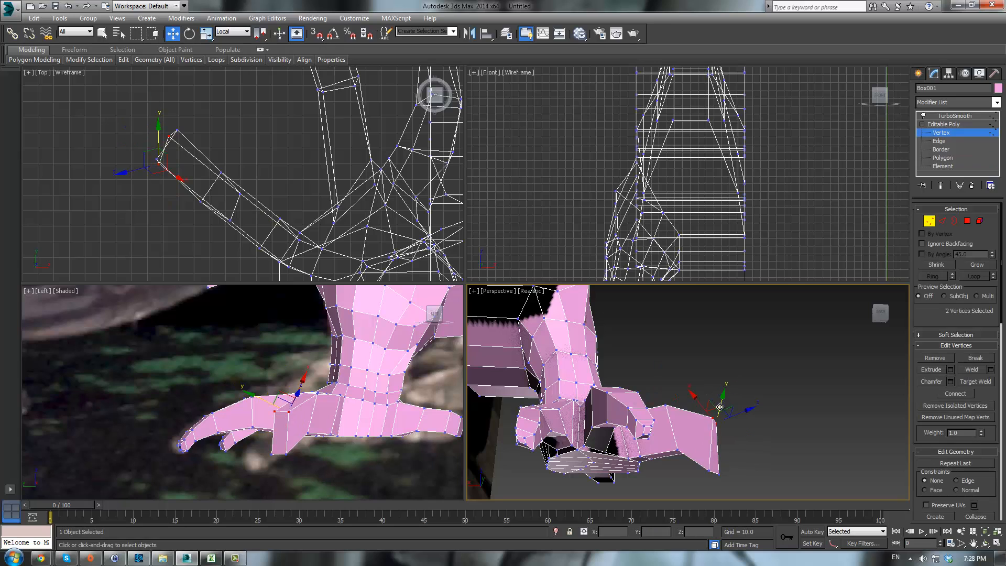
click(232, 32)
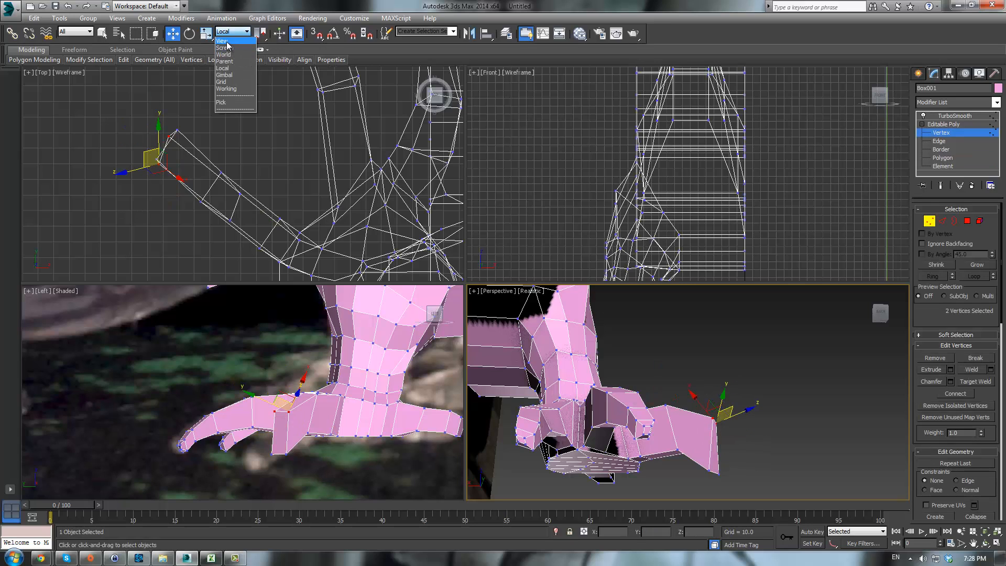
click(226, 41)
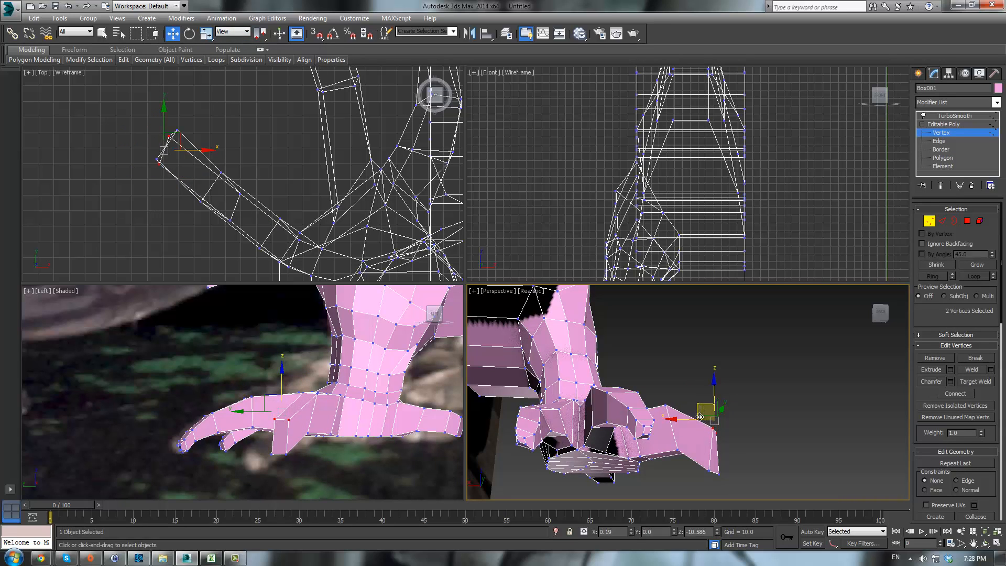
scroll(700, 420, up, 10)
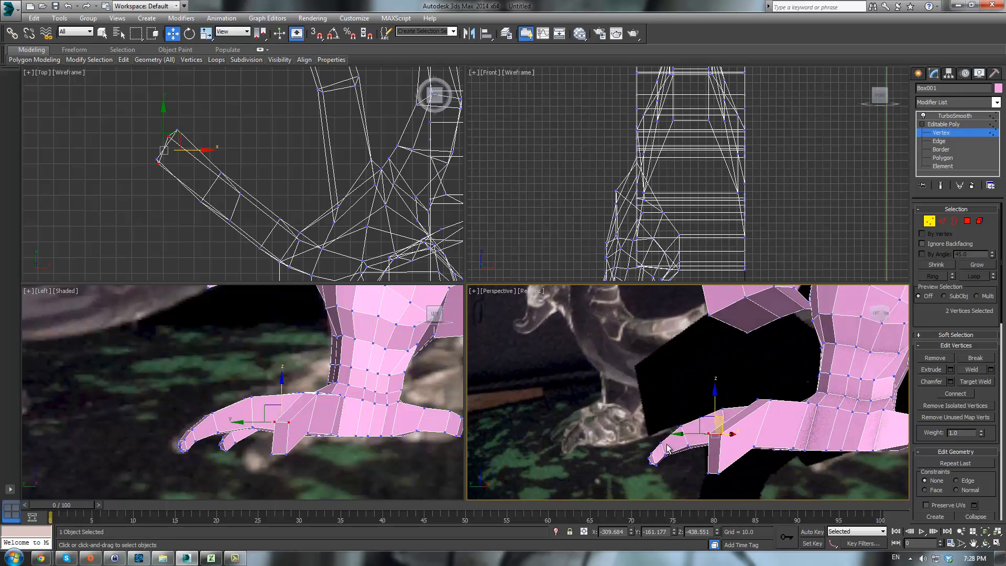
alt+middle_drag(654, 423, 887, 362)
click(967, 220)
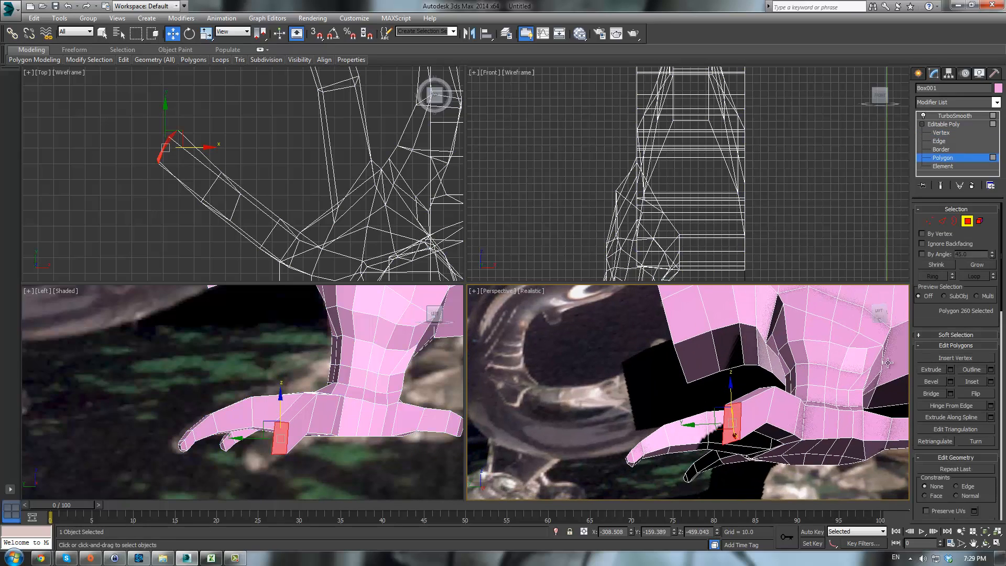
click(923, 369)
drag(728, 422, 381, 410)
right_click(382, 410)
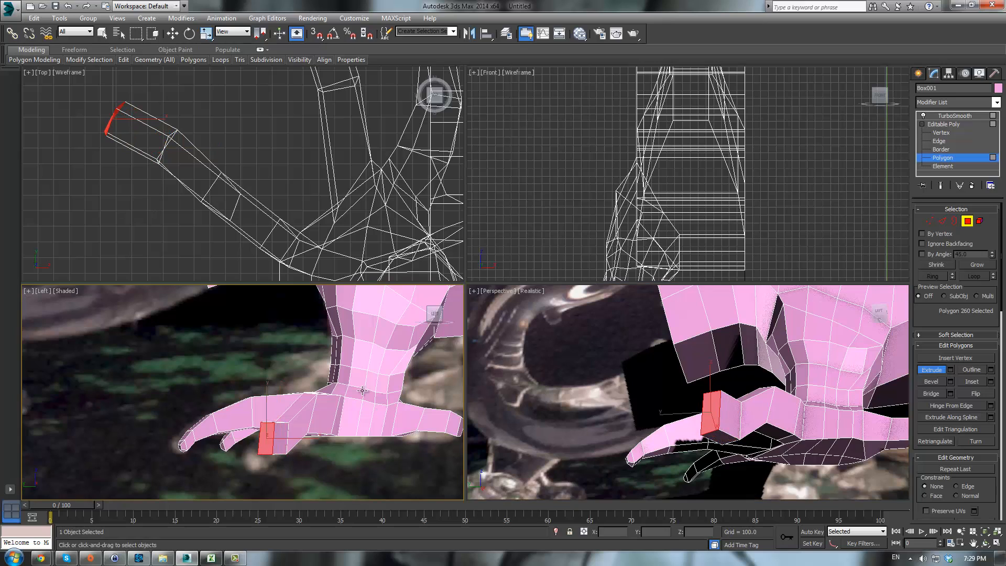
- Move the newly extruded toe polygon down and back in the side view
key(w)
drag(268, 406, 291, 415)
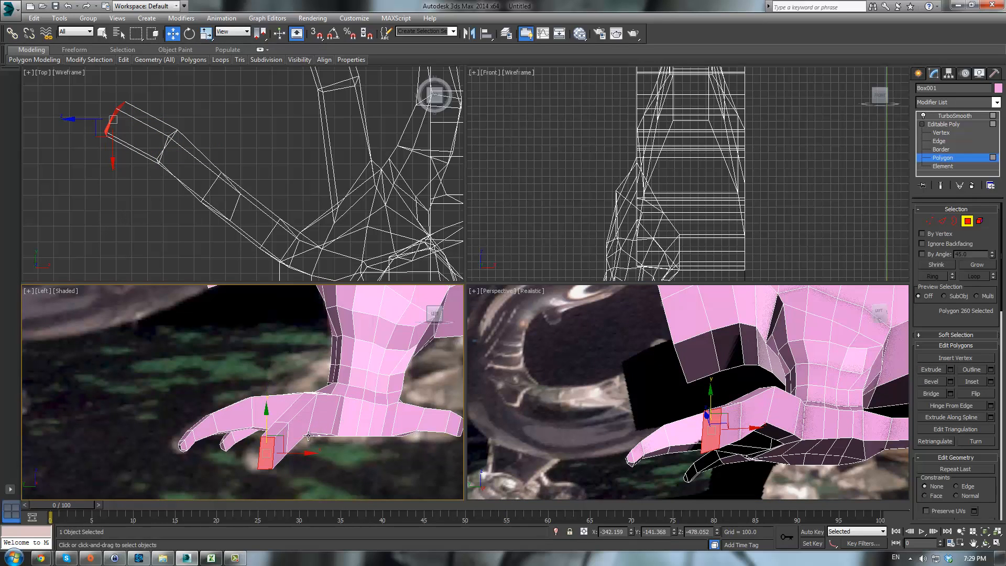
- At vertex level, select vertices near the back toe's tip and reshape them in the side view
key(1)
click(273, 438)
ctrl+click(260, 437)
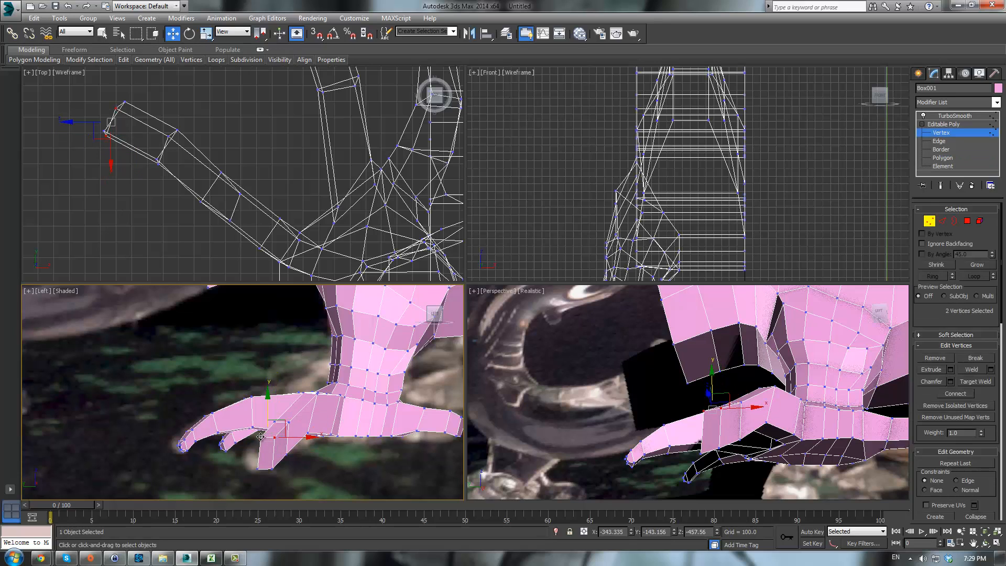
drag(282, 417, 274, 425)
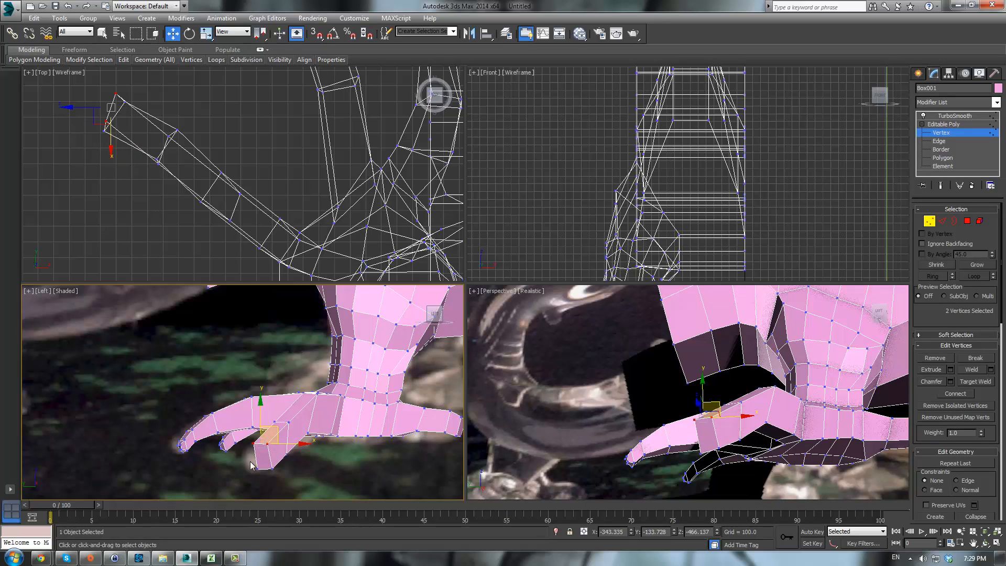
drag(276, 480, 287, 445)
- Bevel the back toe's tip polygon into a tapered claw point and move it slightly downward
click(967, 221)
click(693, 443)
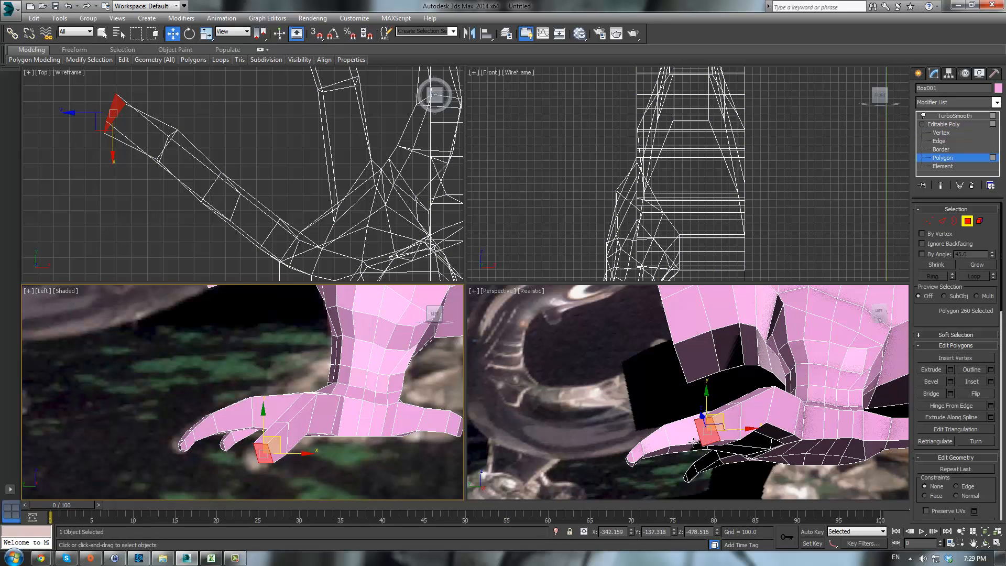
click(931, 381)
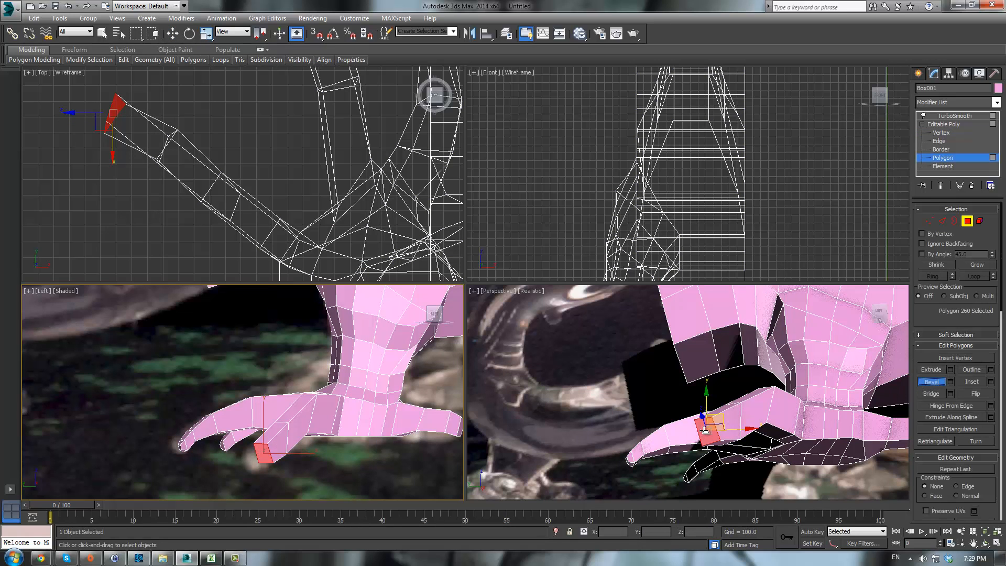
drag(704, 429, 705, 389)
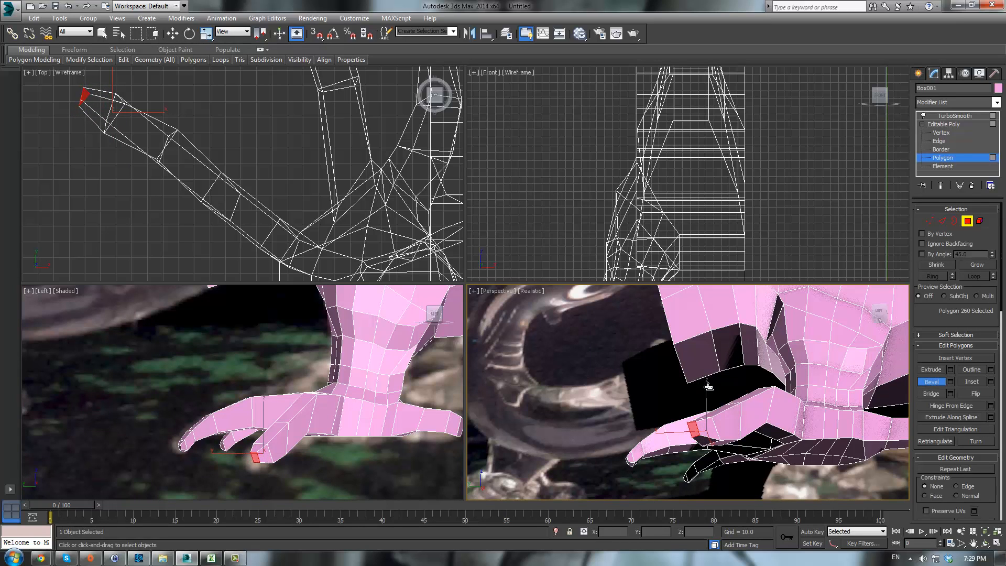
click(704, 394)
key(w)
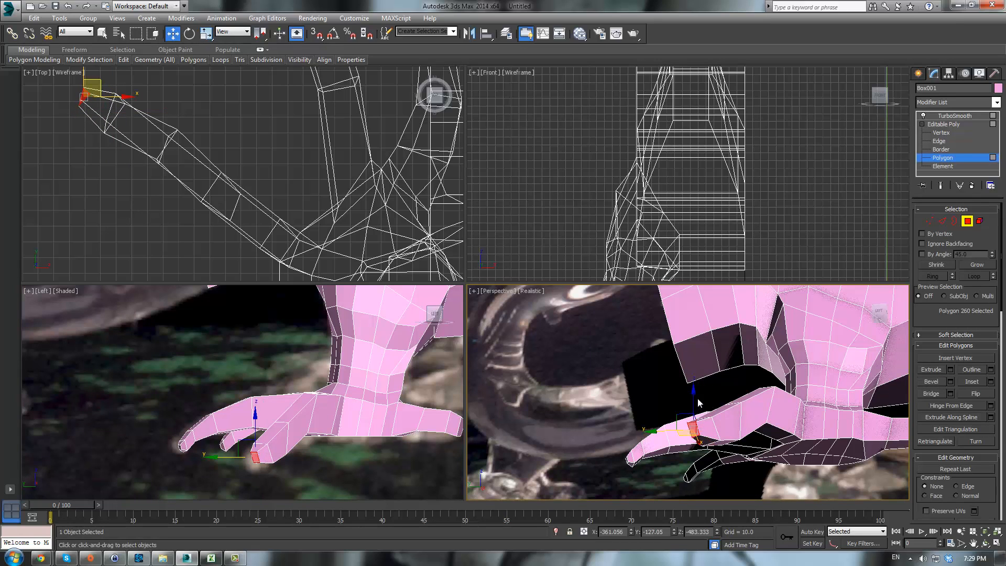
drag(694, 400, 693, 407)
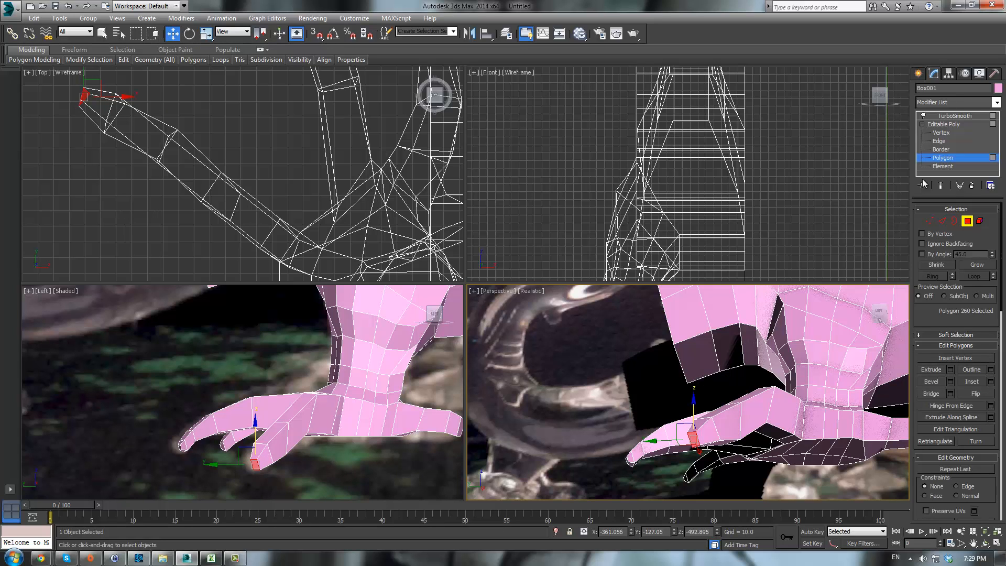
- Preview the smoothed foot, orbiting around it to check the toes, and return to vertex level
click(952, 116)
click(566, 407)
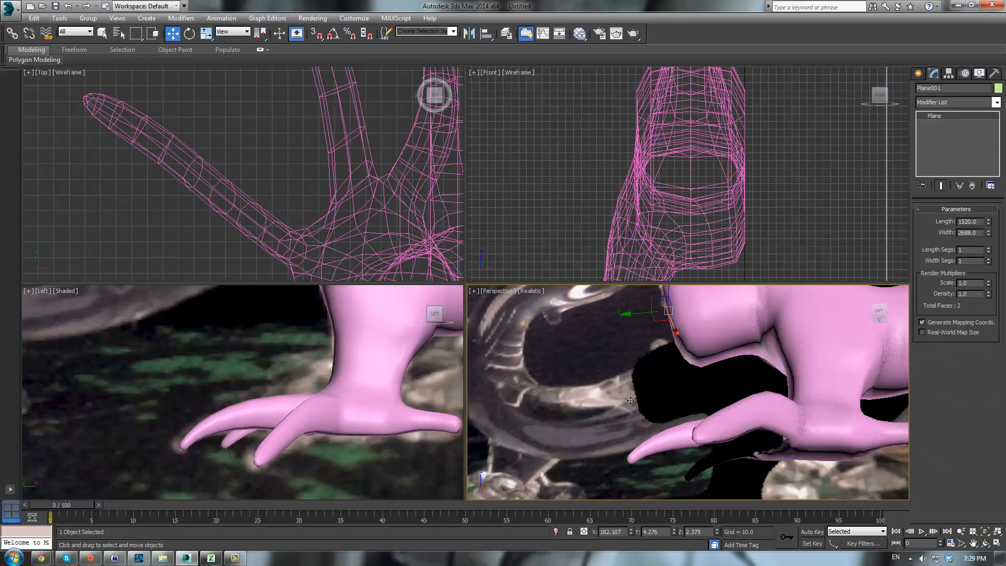
alt+middle_drag(608, 435, 816, 385)
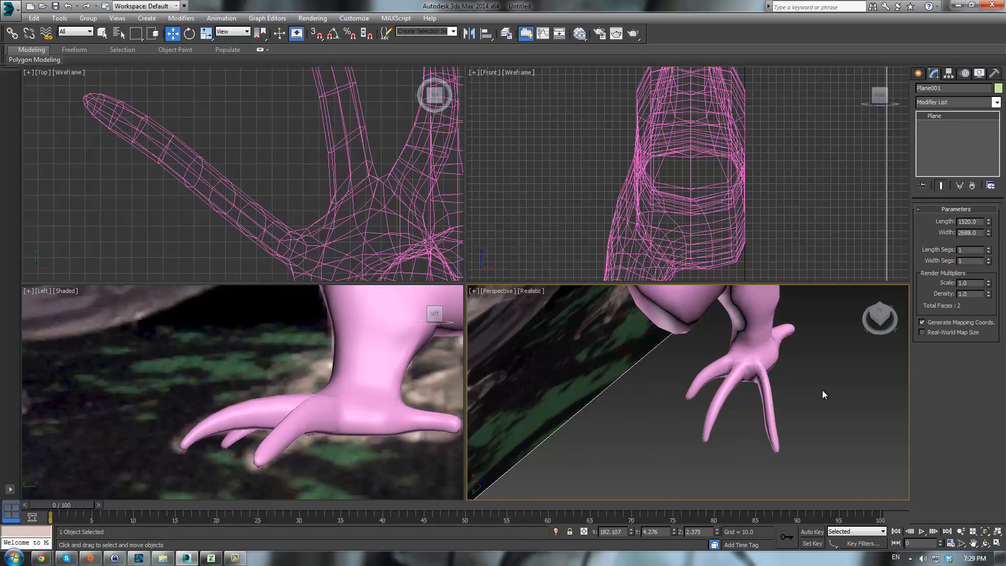
alt+middle_drag(756, 397, 763, 382)
click(746, 367)
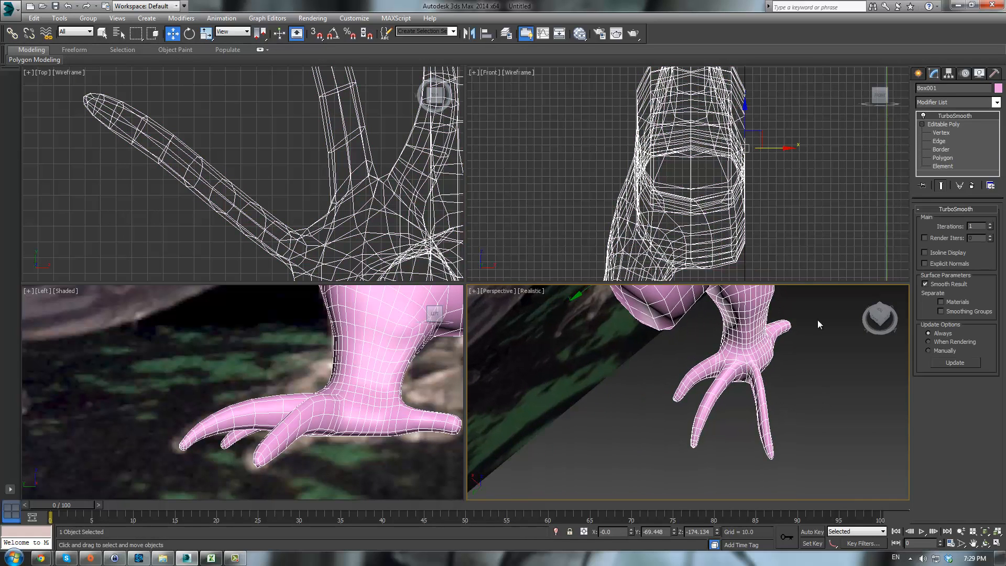
click(941, 132)
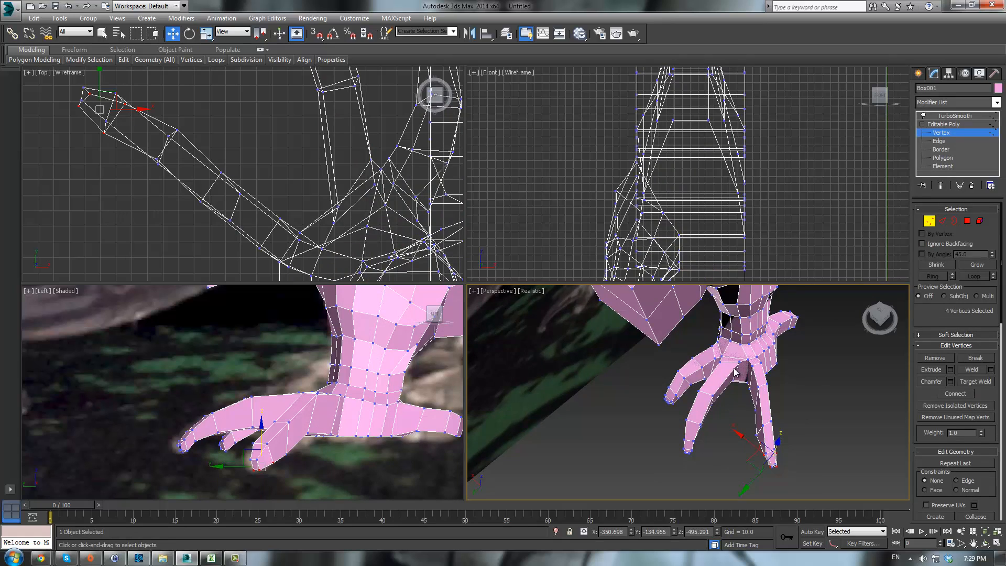
- Select the vertices at the base of a front toe in the top view and move them to reposition that toe
mouse_move(735, 372)
alt+middle_down()
mouse_move(735, 396)
mouse_move(723, 387)
alt+middle_up()
scroll(268, 194, up, 3)
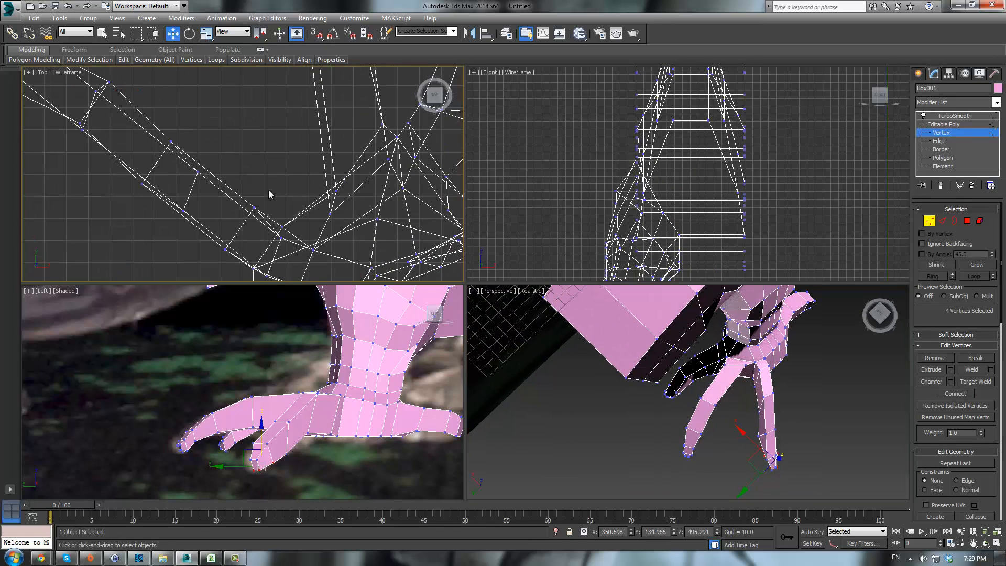
drag(341, 269, 344, 259)
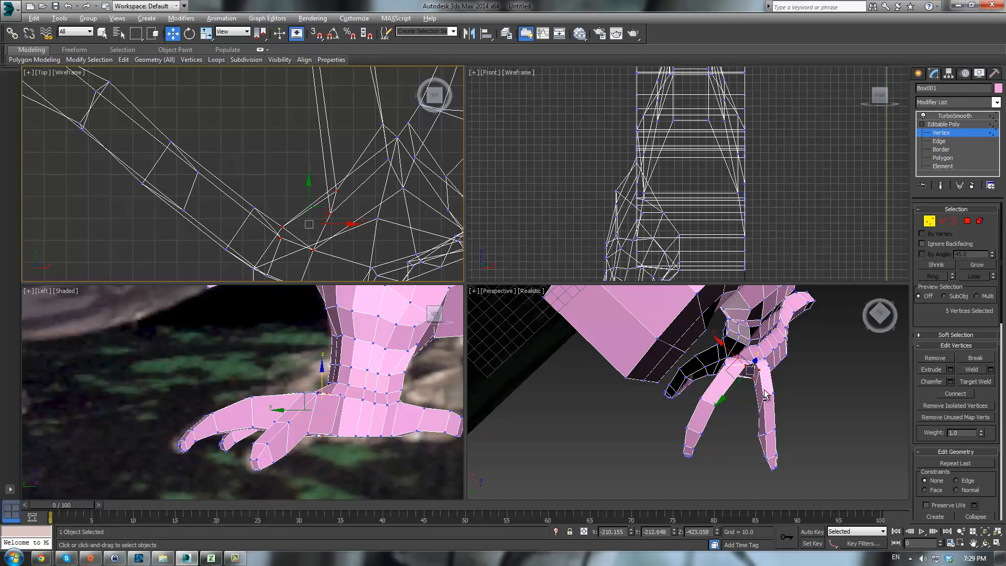
mouse_move(764, 389)
alt+middle_down()
mouse_move(769, 270)
mouse_move(784, 281)
mouse_move(765, 387)
alt+middle_up()
ctrl+click(757, 394)
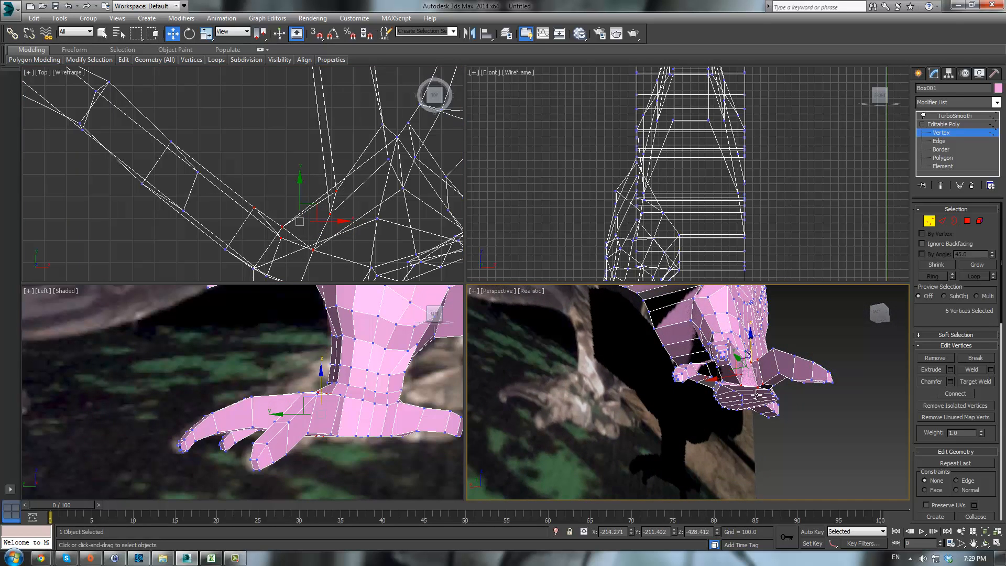
middle_drag(308, 233, 308, 237)
drag(317, 207, 301, 132)
alt+middle_drag(814, 365, 741, 356)
click(761, 354)
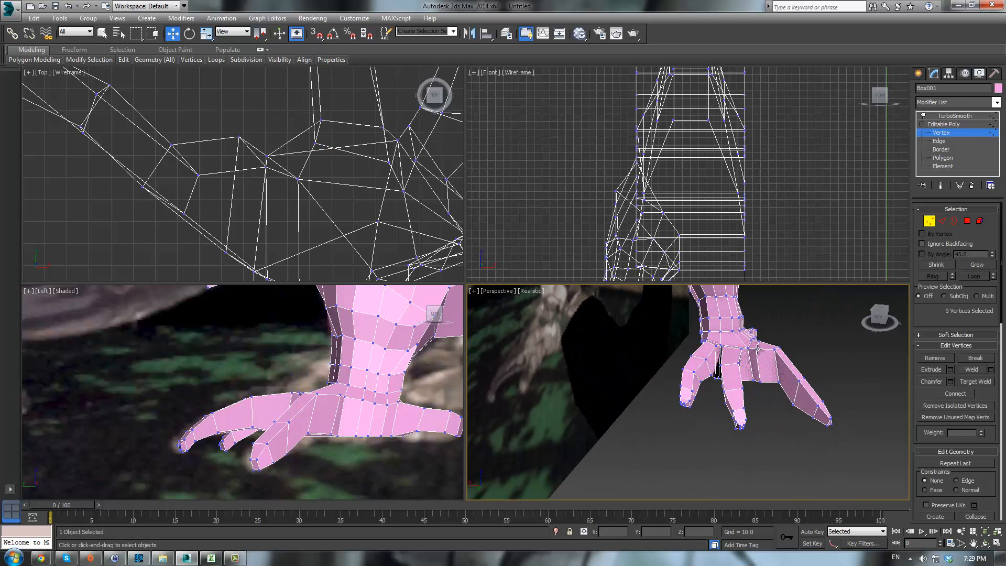
- Select and reposition individual vertices where the toes join the foot to refine the foot's shape
click(755, 349)
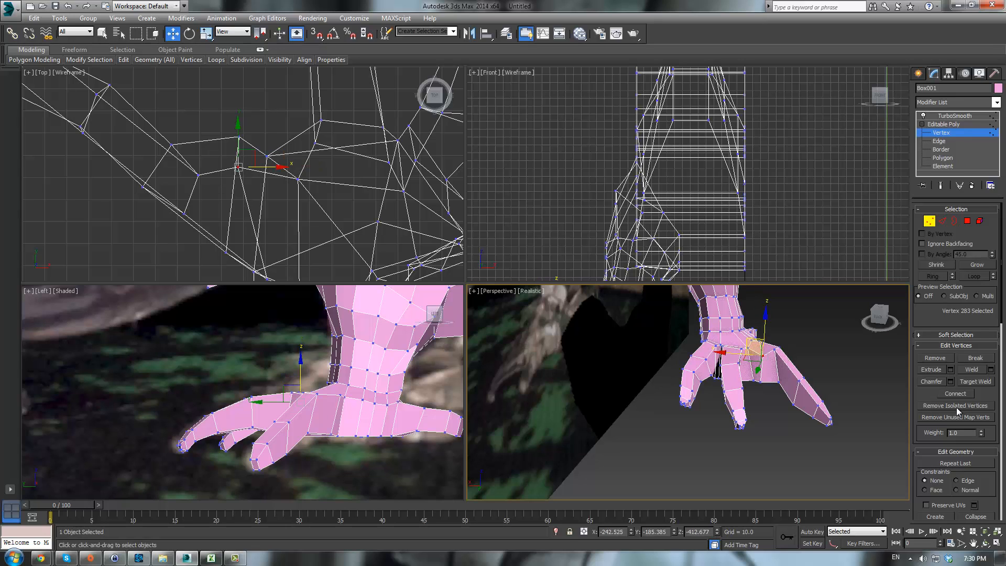
alt+middle_drag(747, 374, 737, 391)
mouse_move(737, 392)
mouse_down()
mouse_move(756, 406)
mouse_move(734, 410)
mouse_move(758, 386)
mouse_move(735, 376)
mouse_up()
click(751, 381)
mouse_move(735, 375)
alt+middle_down()
mouse_move(821, 366)
mouse_move(851, 322)
mouse_move(769, 366)
mouse_move(722, 377)
alt+middle_up()
click(748, 349)
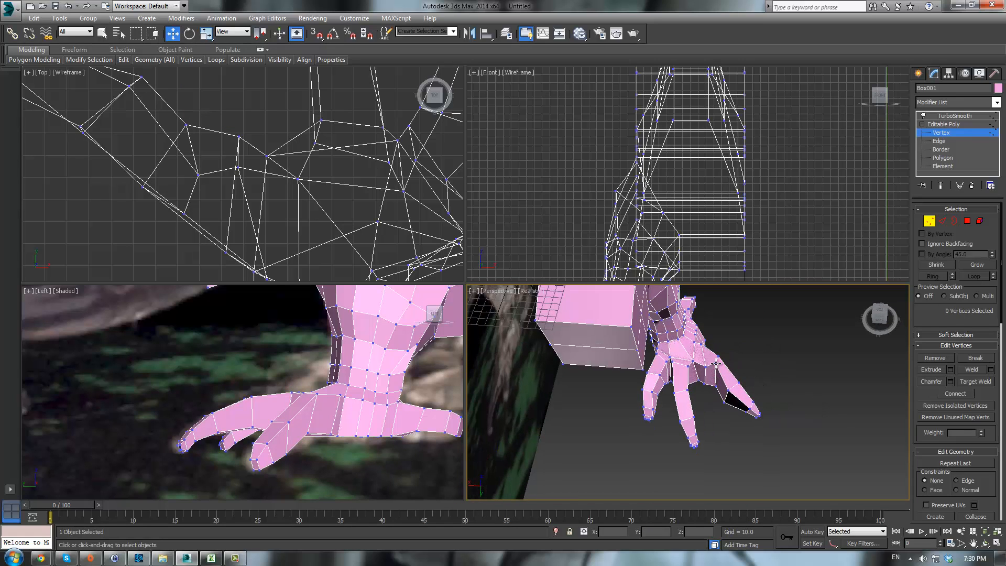
click(715, 362)
drag(701, 374, 707, 390)
alt+middle_drag(744, 369, 718, 344)
drag(718, 347, 718, 367)
alt+middle_drag(718, 367, 697, 369)
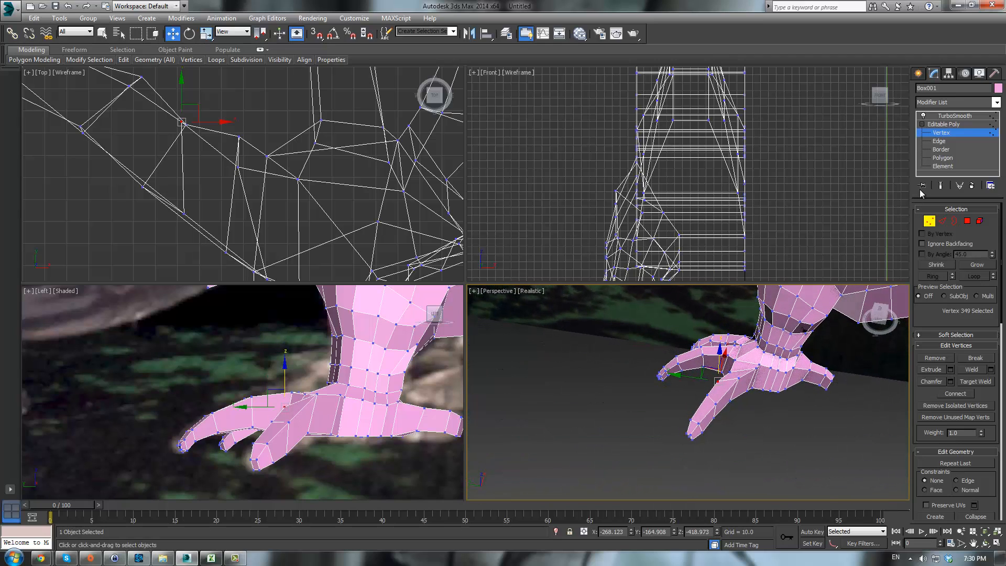
- Switch to the smoothed result, orbit around the foot to inspect the toes, and go back to vertex level
click(944, 125)
click(949, 116)
click(744, 449)
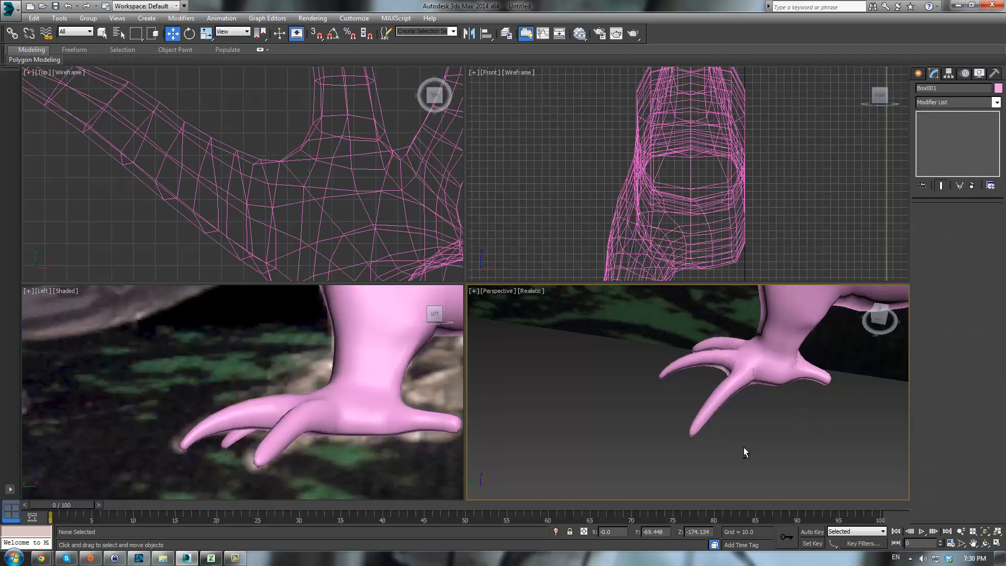
alt+middle_drag(745, 449, 810, 443)
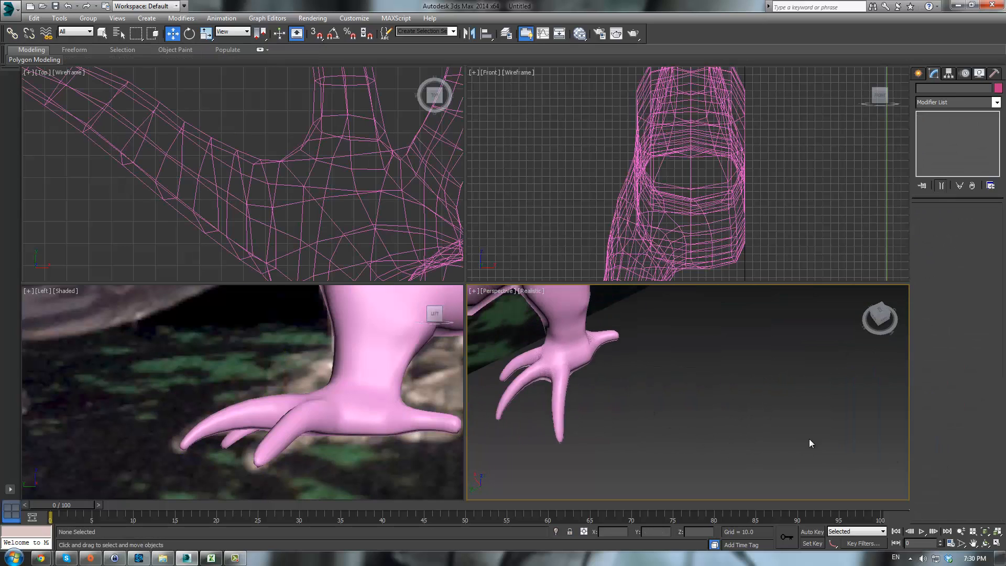
click(574, 316)
alt+middle_drag(574, 316, 585, 318)
click(775, 456)
alt+middle_drag(774, 456, 724, 360)
click(372, 370)
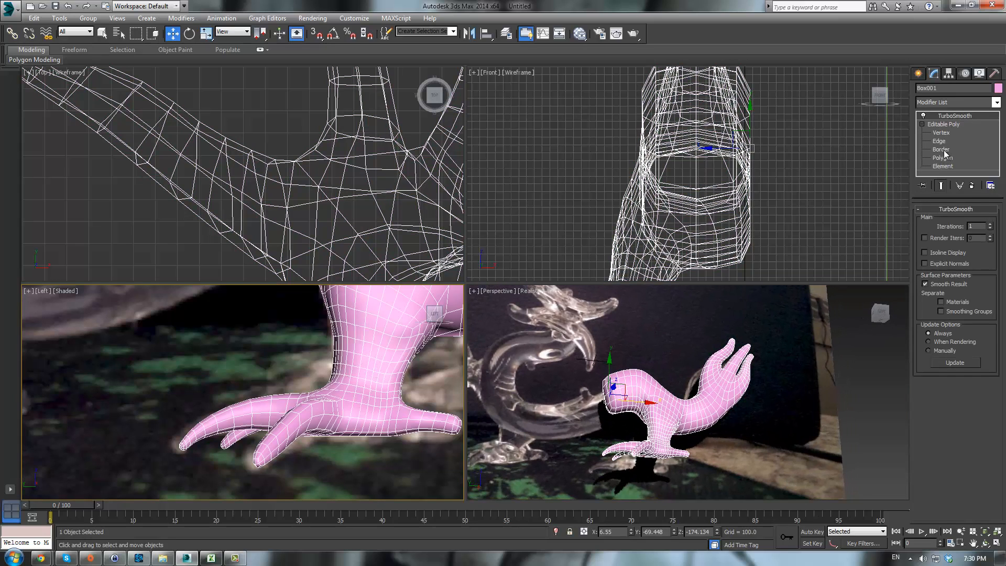
click(941, 133)
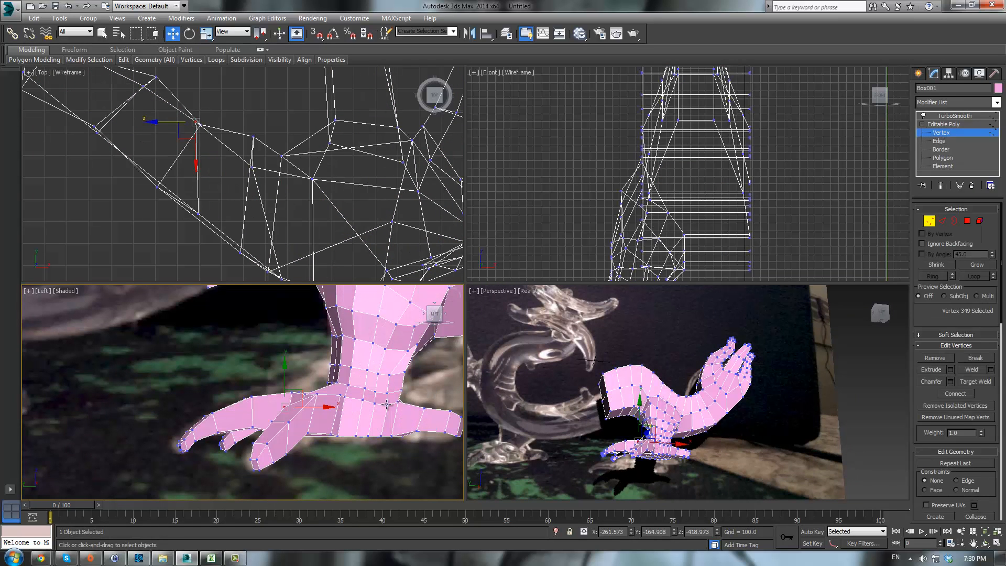
- Select sixteen vertices of the inner toe and move them to reshape the toe in the side view
scroll(367, 382, up, 2)
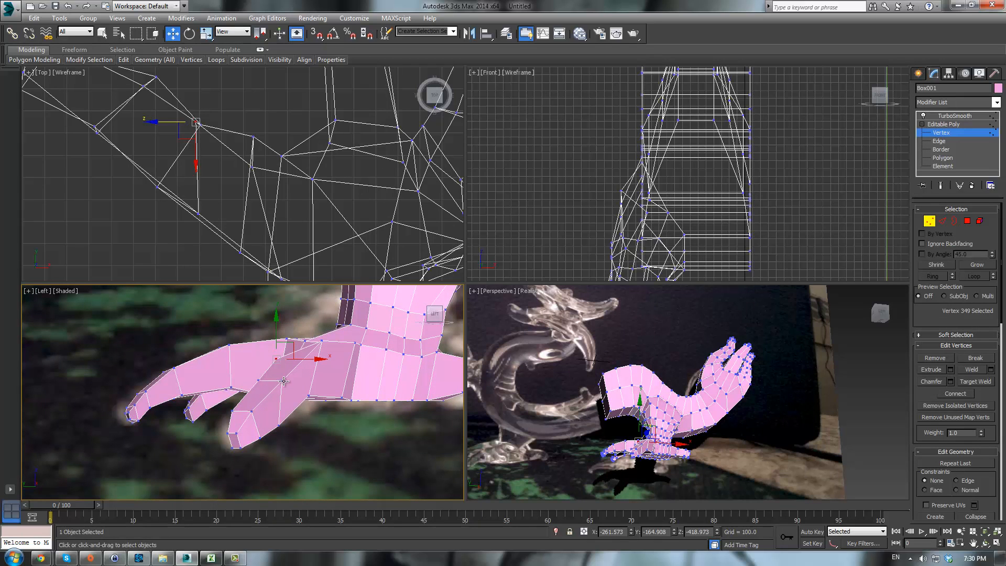
alt+middle_drag(656, 477, 721, 466)
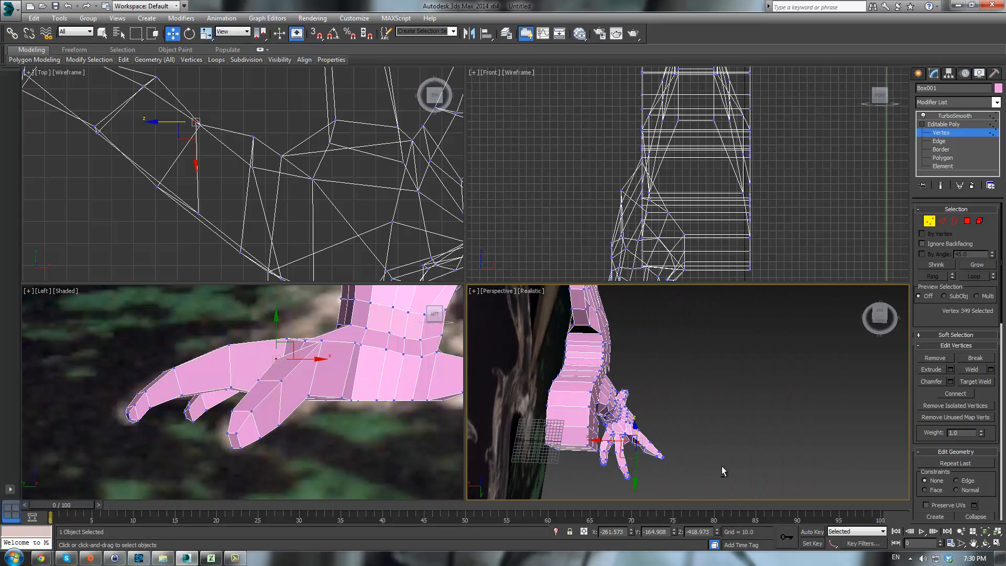
drag(714, 398, 638, 466)
middle_drag(677, 444, 696, 387)
scroll(696, 387, up, 3)
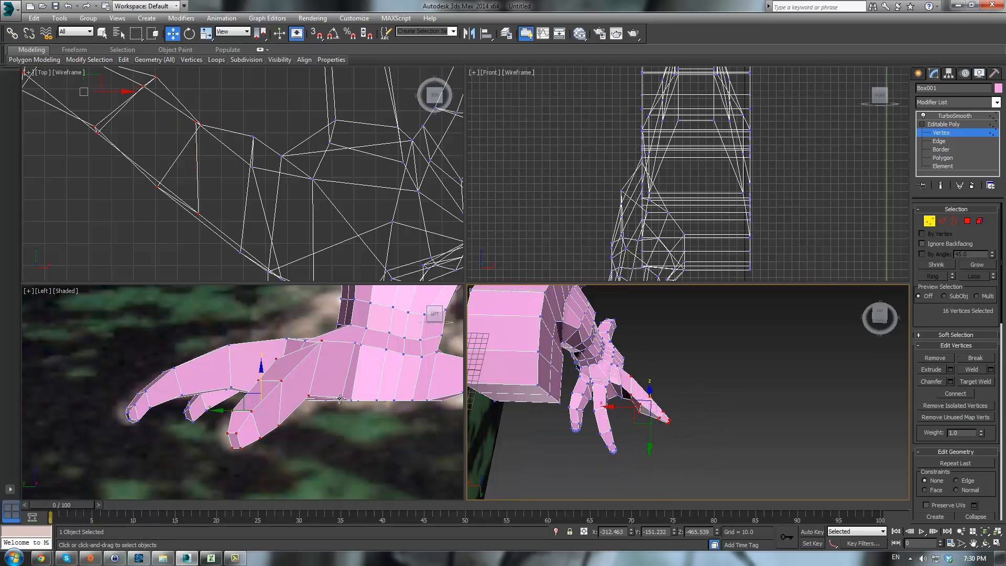
alt+middle_drag(619, 407, 676, 301)
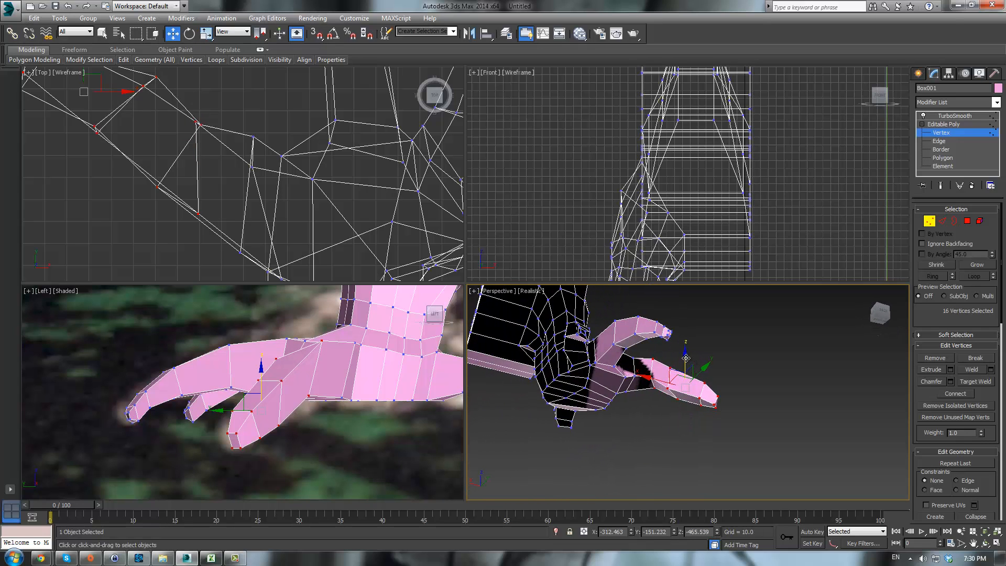
drag(686, 358, 677, 342)
alt+middle_drag(752, 364, 618, 354)
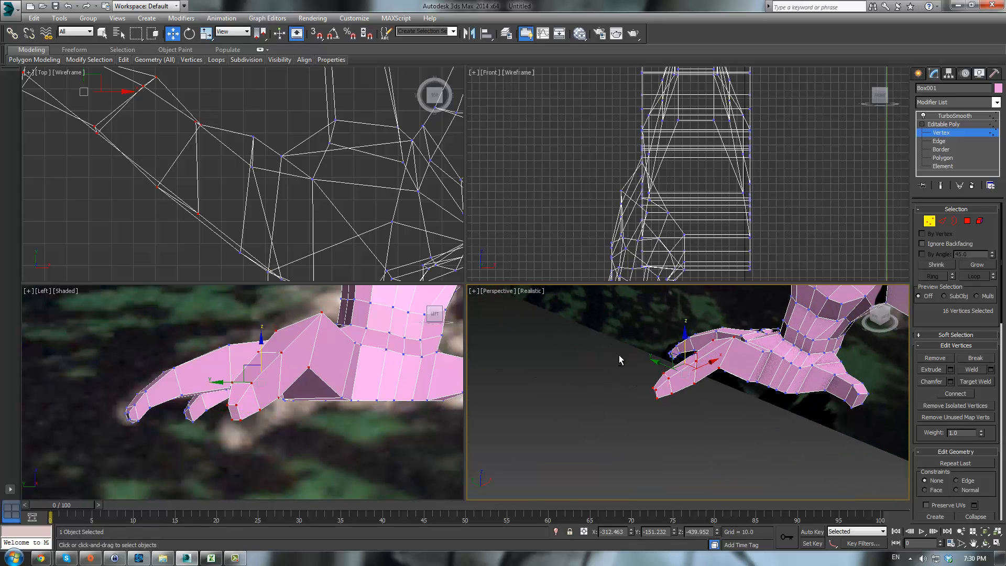
- Select eight vertices along the inner toe and move them down to flatten its underside
alt+drag(676, 406, 680, 397)
alt+middle_drag(680, 397, 696, 347)
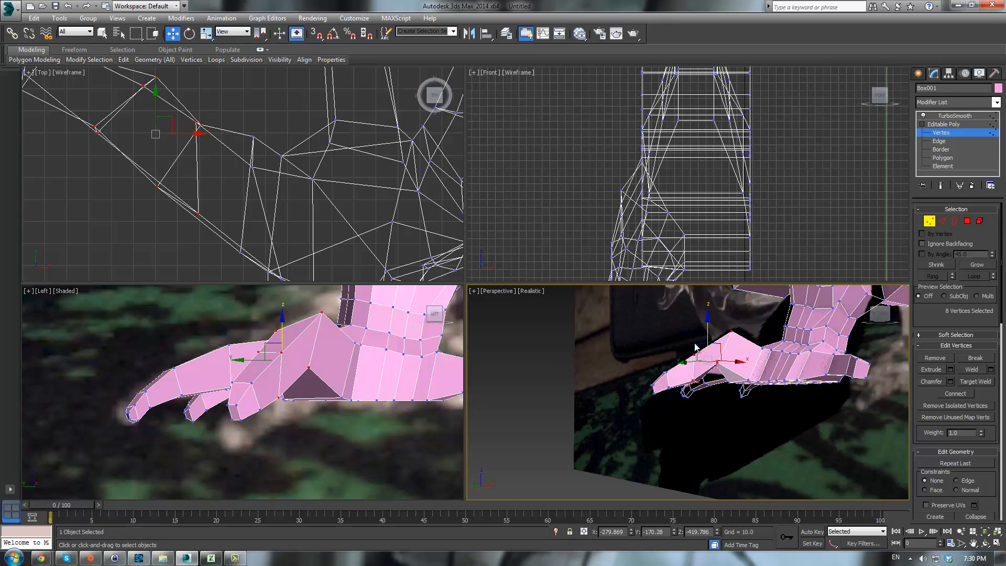
drag(708, 325, 656, 338)
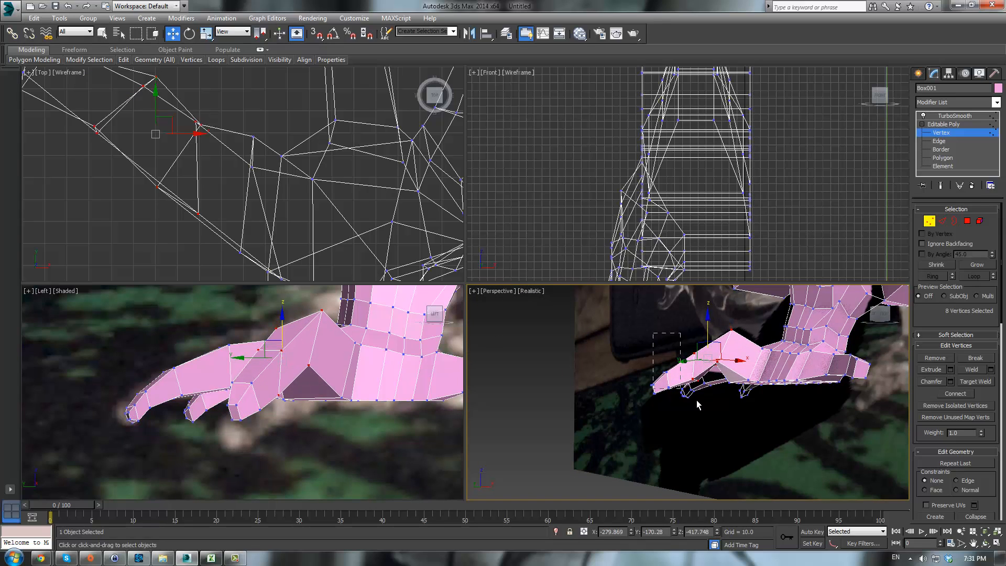
alt+drag(702, 402, 703, 401)
drag(730, 333, 729, 349)
click(684, 439)
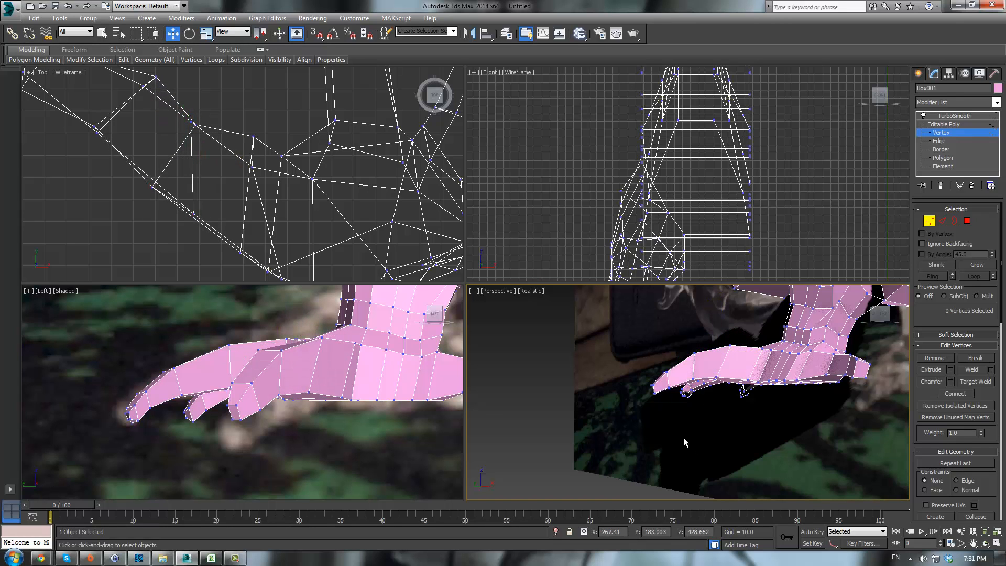
alt+middle_drag(684, 439, 747, 412)
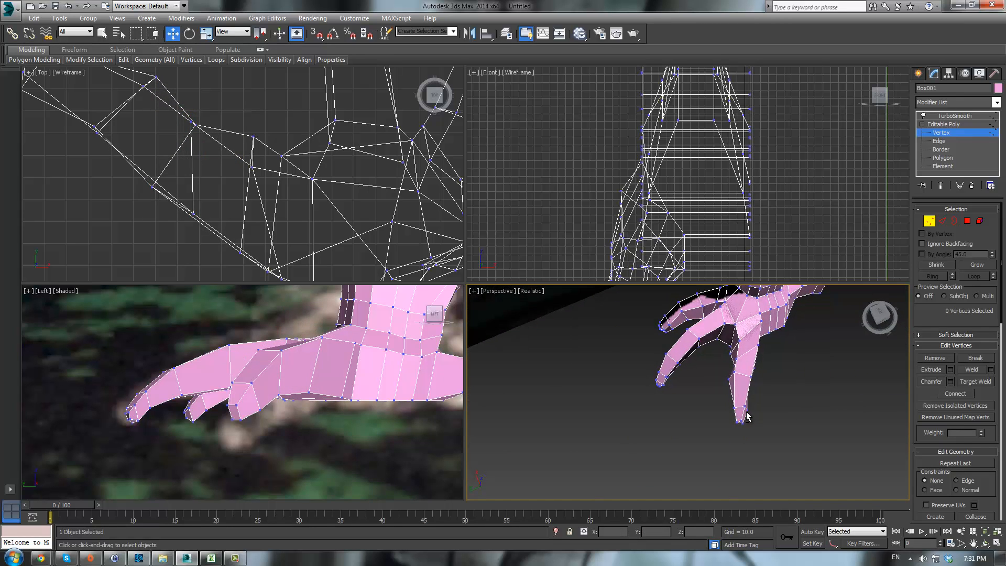
scroll(239, 176, down, 4)
scroll(256, 217, up, 6)
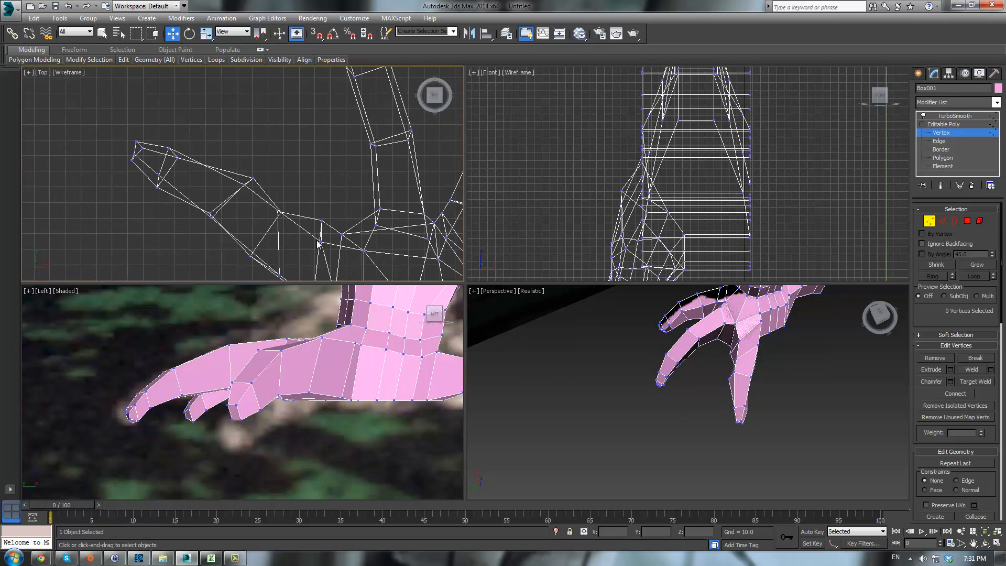
- In the top view, select and move individual vertices of the inner toe to refine its outline
drag(253, 208, 259, 207)
click(182, 153)
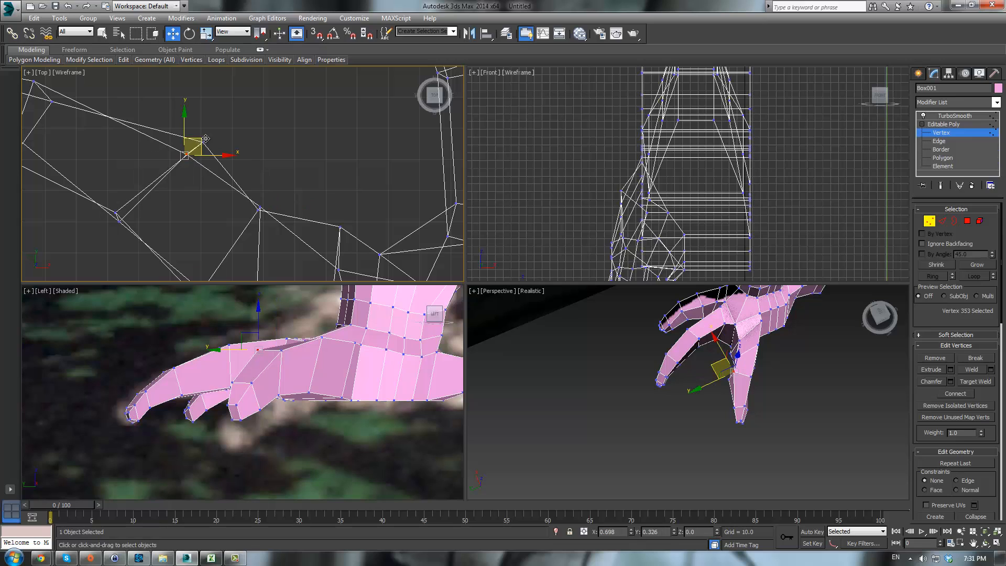
middle_drag(247, 137, 339, 156)
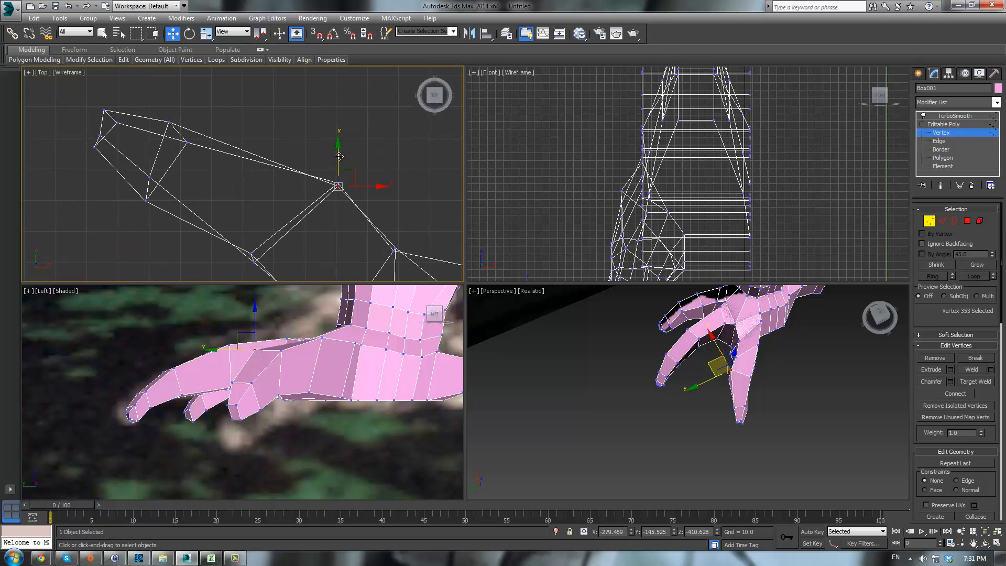
click(150, 175)
drag(162, 161, 154, 175)
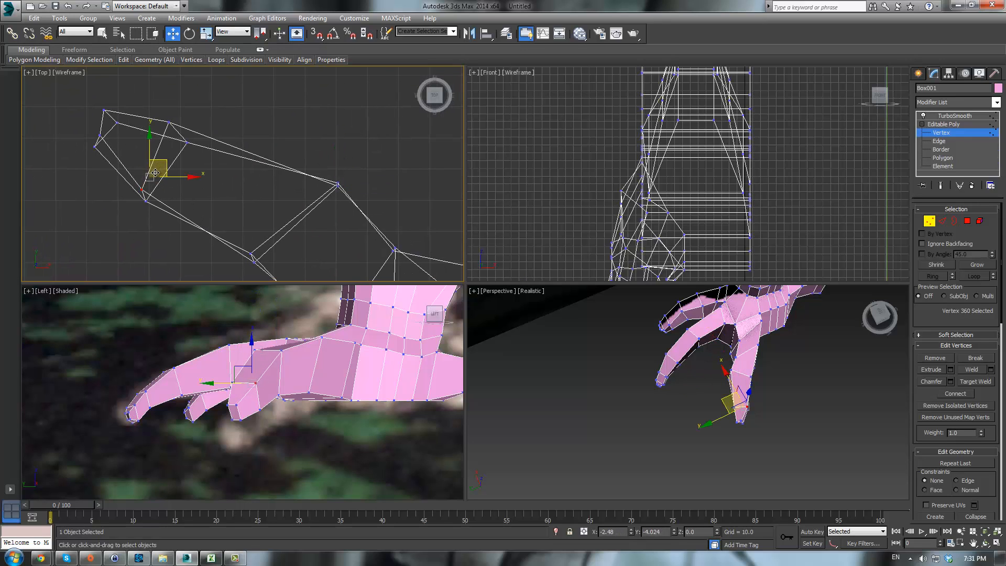
click(168, 123)
drag(184, 113, 194, 125)
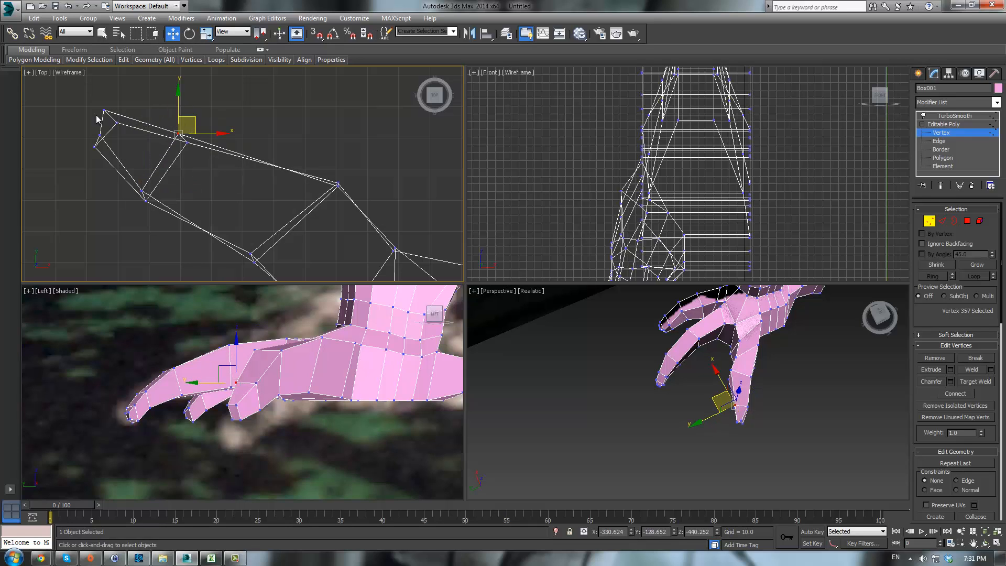
drag(112, 142, 123, 103)
drag(104, 138, 104, 119)
- Select a vertex where the inner toe meets the foot and pull it back in the top view
middle_drag(232, 259, 224, 159)
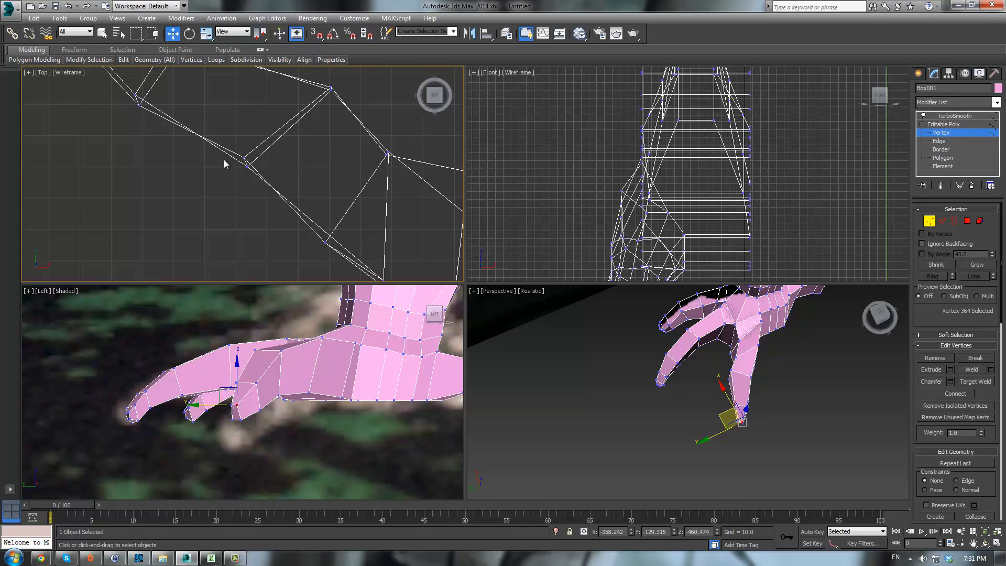
scroll(224, 159, down, 2)
alt+middle_drag(704, 416, 700, 367)
click(722, 371)
drag(704, 364, 699, 370)
alt+middle_drag(762, 376, 766, 351)
click(763, 367)
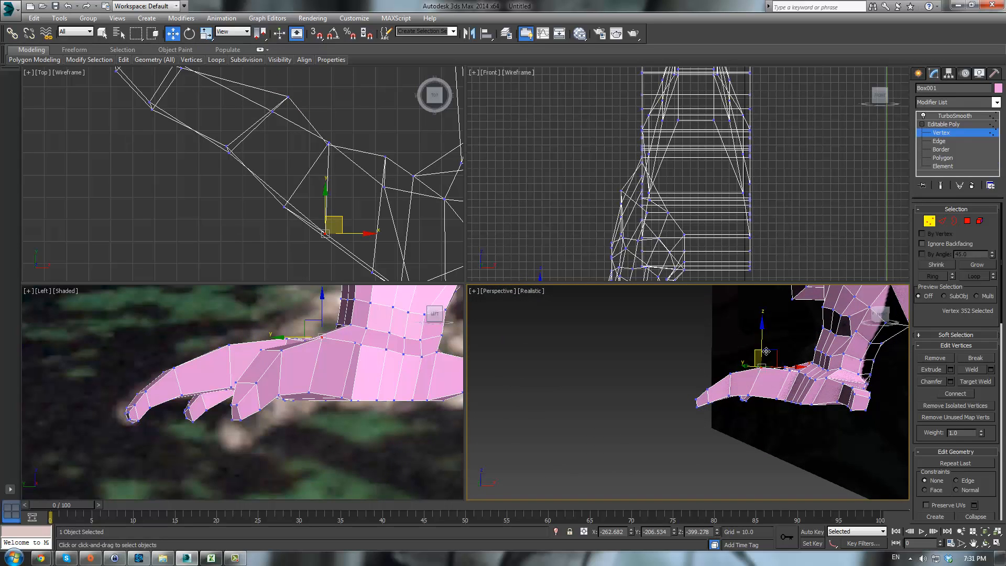
drag(342, 215, 310, 173)
alt+middle_drag(703, 330, 737, 352)
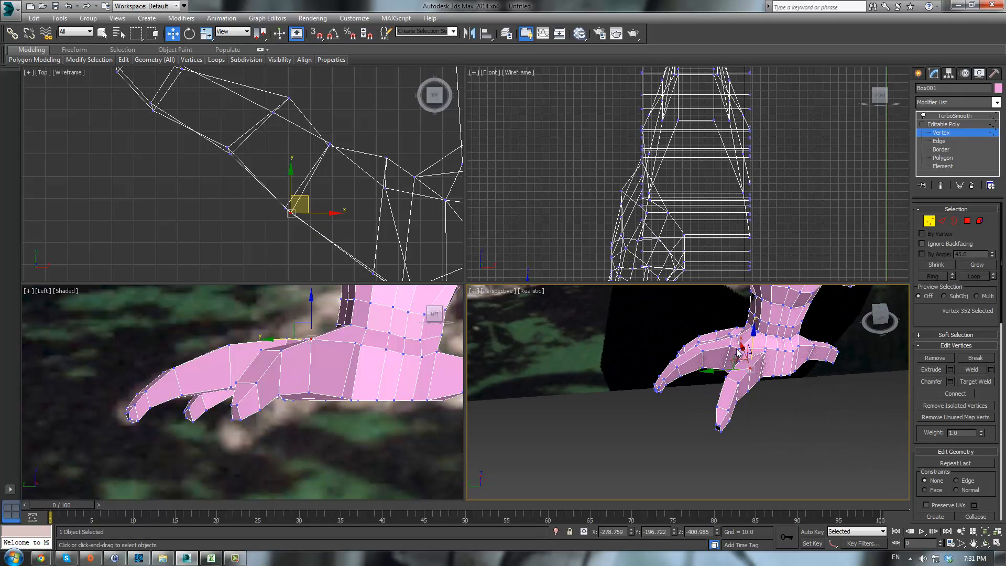
drag(751, 340, 753, 346)
alt+middle_drag(753, 347, 779, 341)
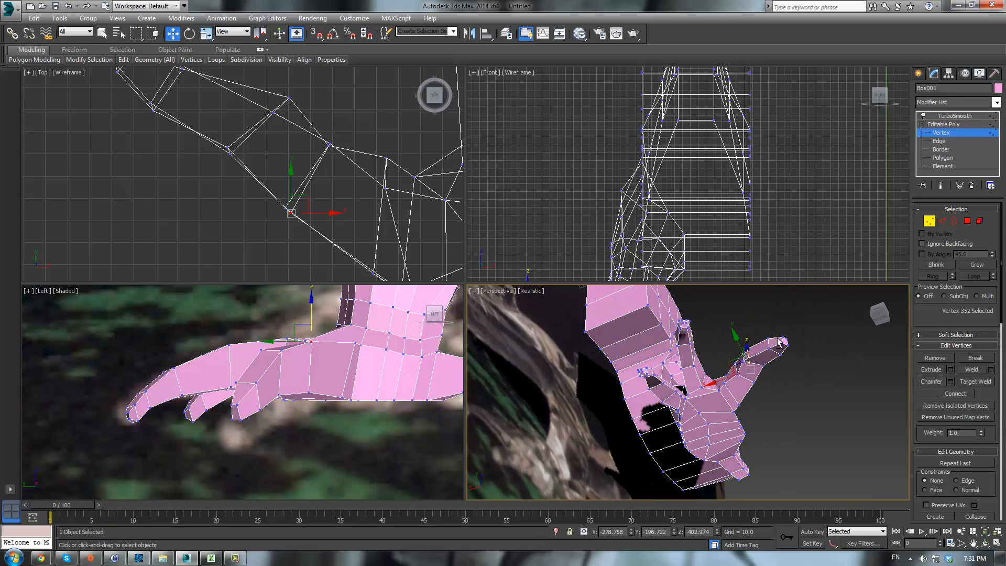
click(743, 362)
drag(732, 357, 740, 358)
- Preview the smoothed foot from another angle, then reselect the mesh and return to vertex level
click(952, 116)
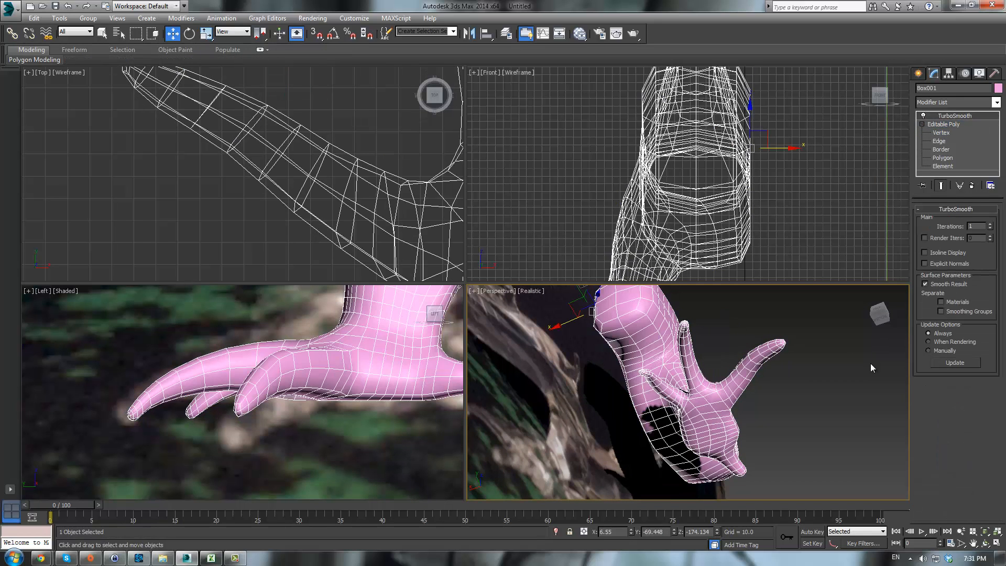
click(834, 379)
alt+middle_drag(834, 380, 773, 444)
scroll(769, 447, up, 4)
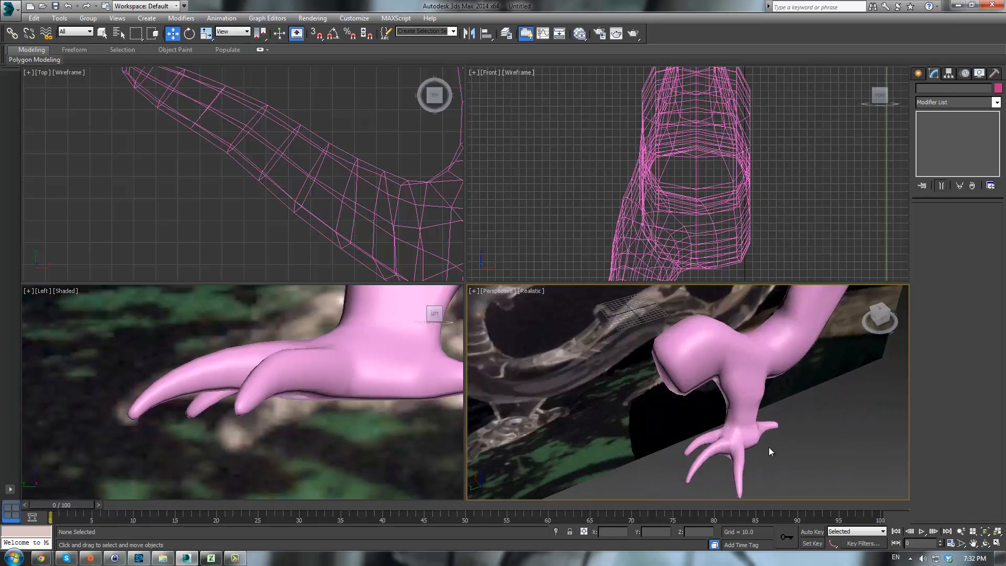
click(734, 435)
click(938, 134)
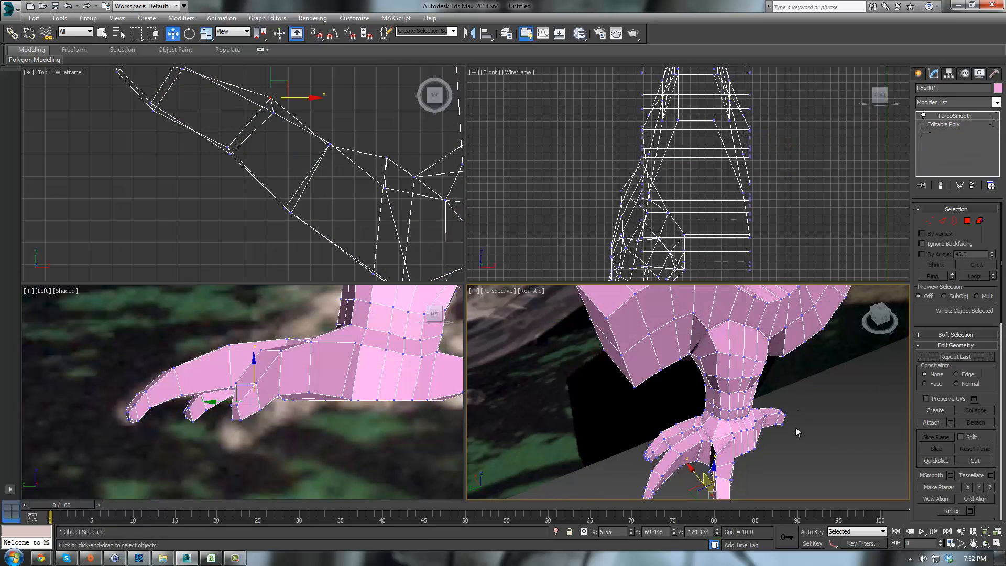
- Select vertices on top of the foot where the inner toe joins and move them to reshape the joint
alt+middle_drag(795, 427, 726, 390)
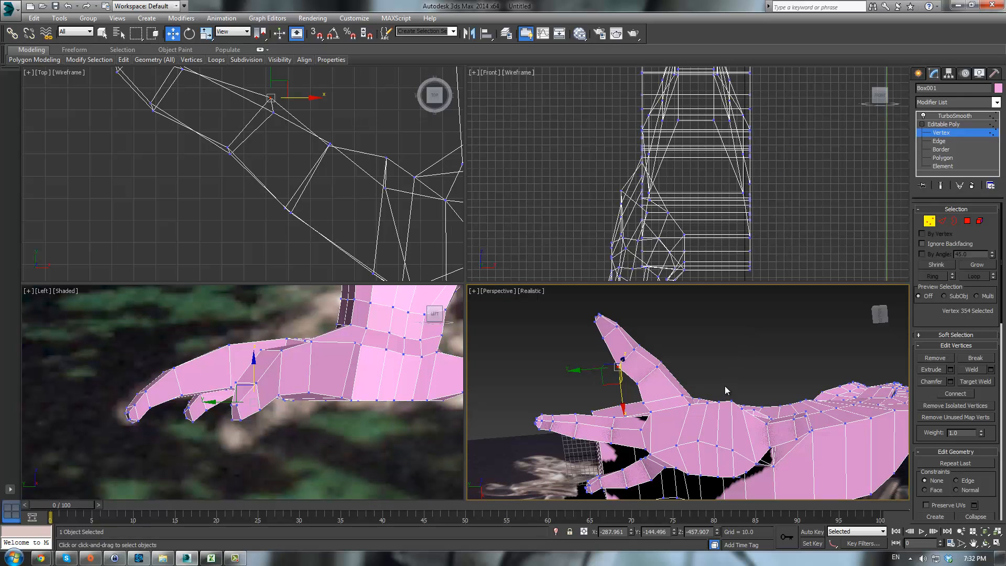
click(707, 400)
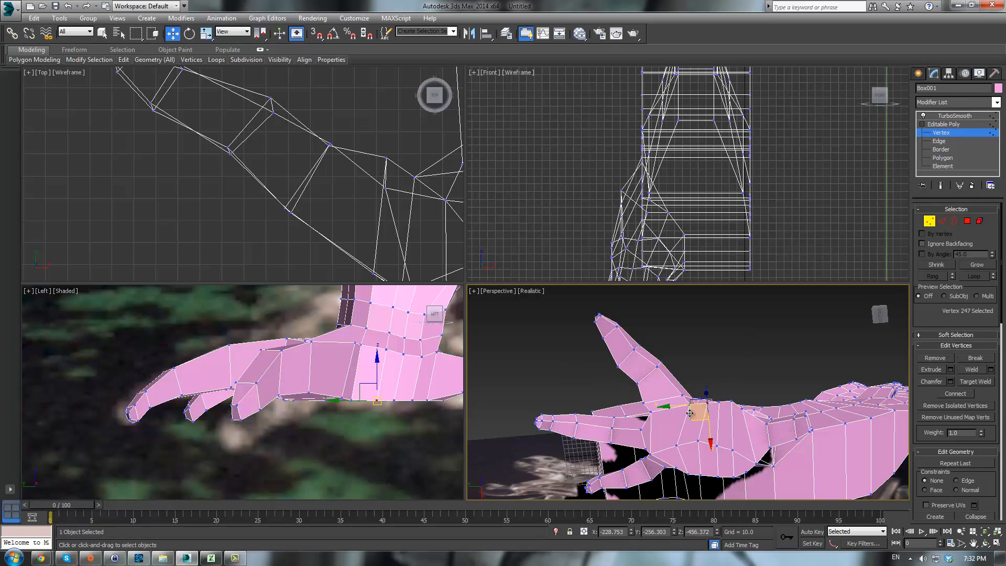
drag(688, 421, 689, 423)
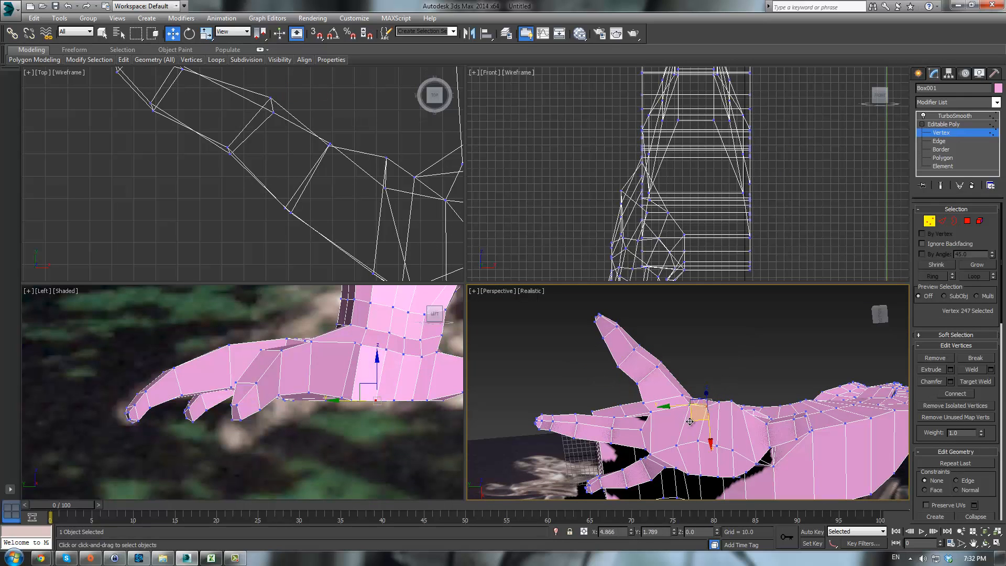
click(716, 407)
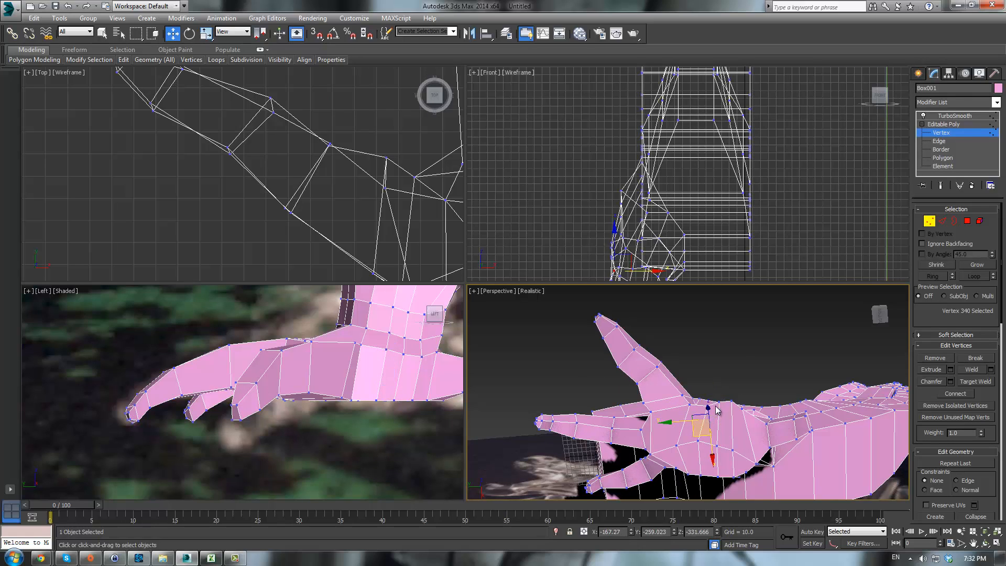
click(718, 403)
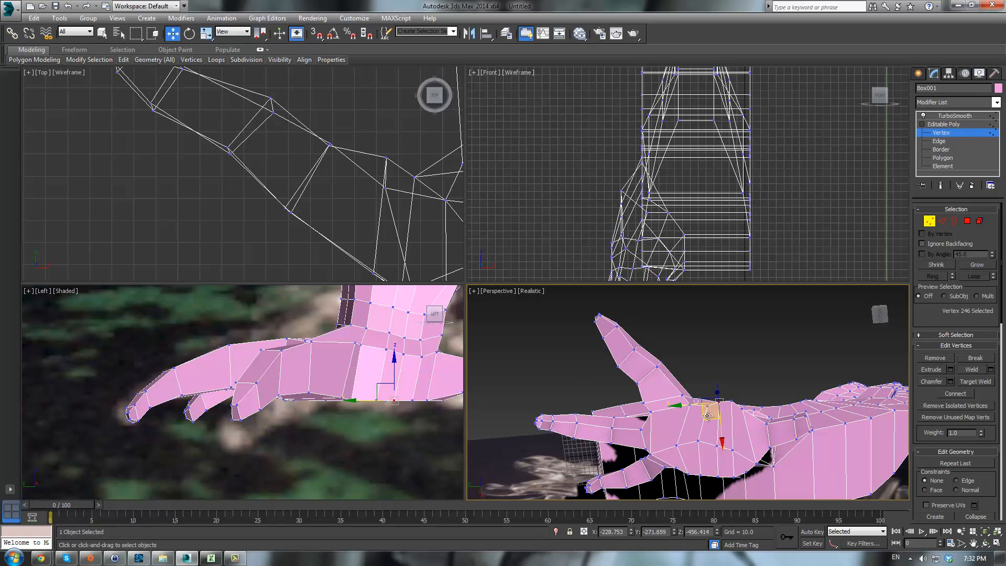
drag(706, 416, 740, 437)
click(738, 407)
click(732, 401)
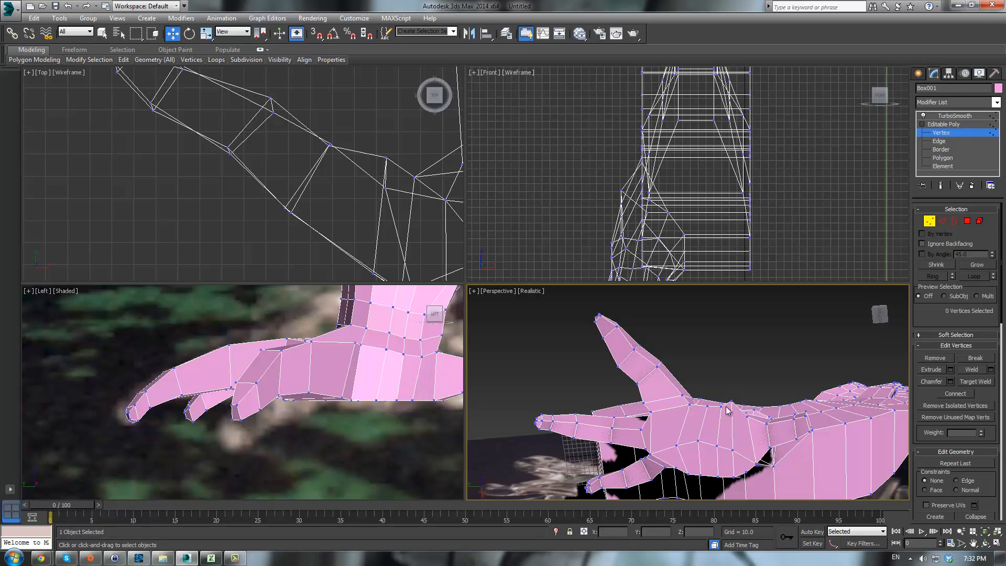
click(731, 402)
drag(717, 416, 723, 430)
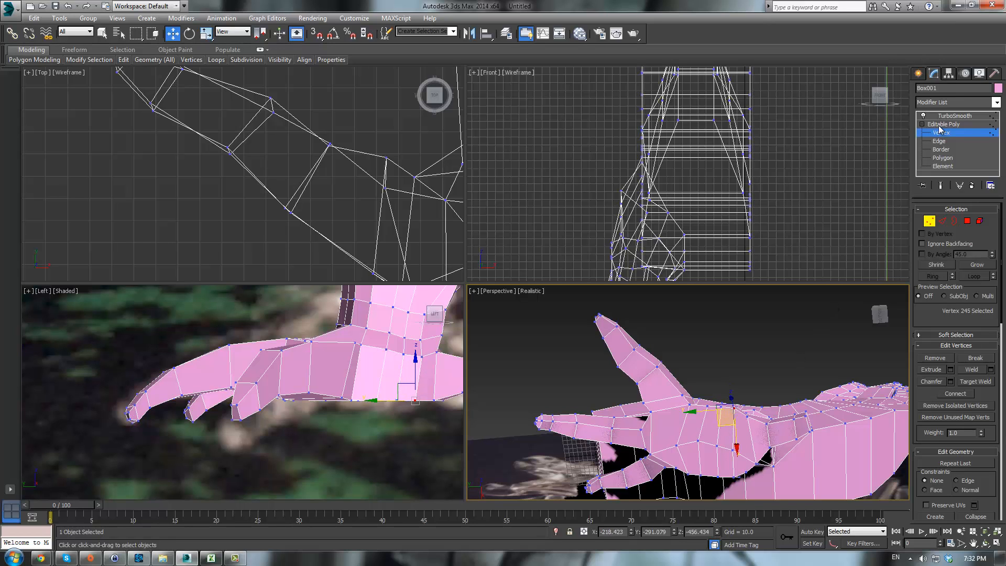
- Preview the smoothed foot from several angles, then reselect the mesh and return to vertex level
click(955, 116)
alt+middle_drag(763, 373, 743, 458)
scroll(805, 484, down, 4)
click(846, 420)
scroll(760, 350, down, 2)
scroll(742, 457, up, 3)
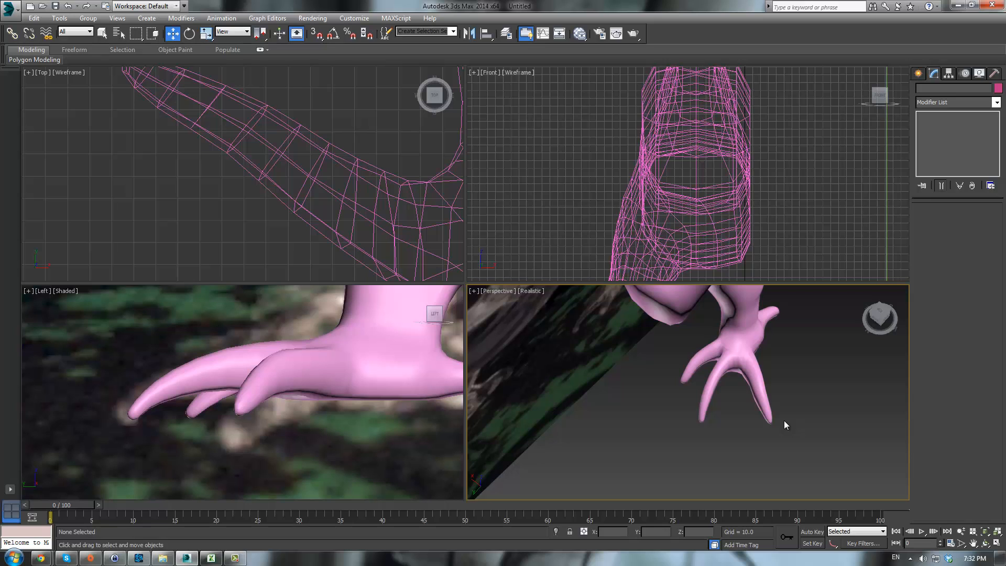
alt+middle_drag(784, 420, 787, 400)
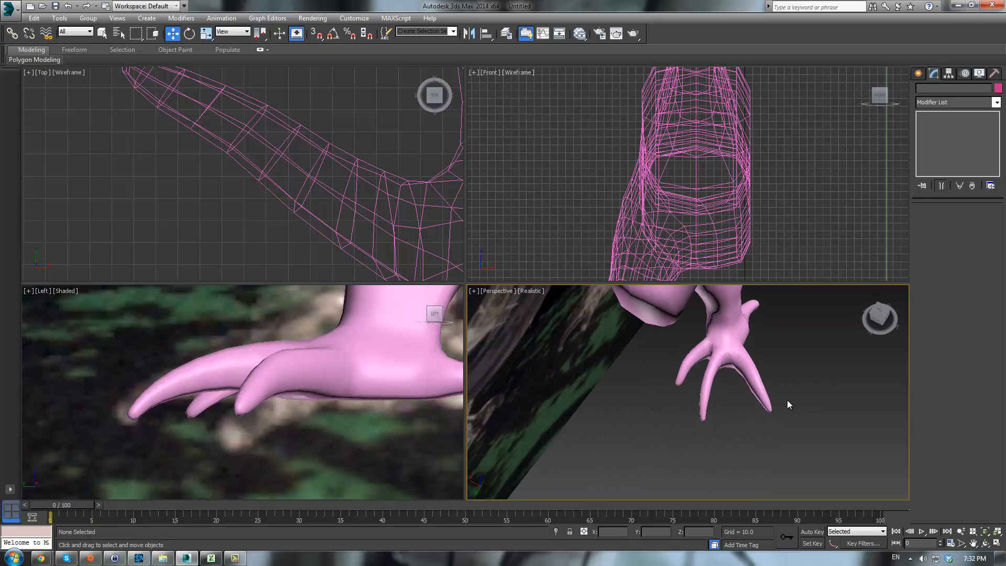
click(701, 360)
click(940, 133)
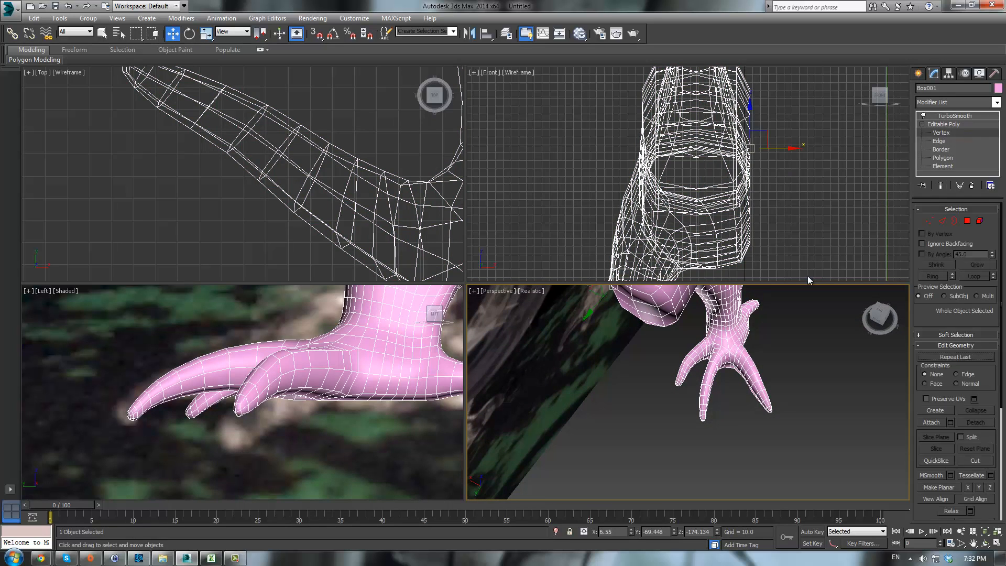
- In the top view, select vertex rows along the middle toe and move them to refine its shape
scroll(730, 397, up, 3)
scroll(746, 398, up, 2)
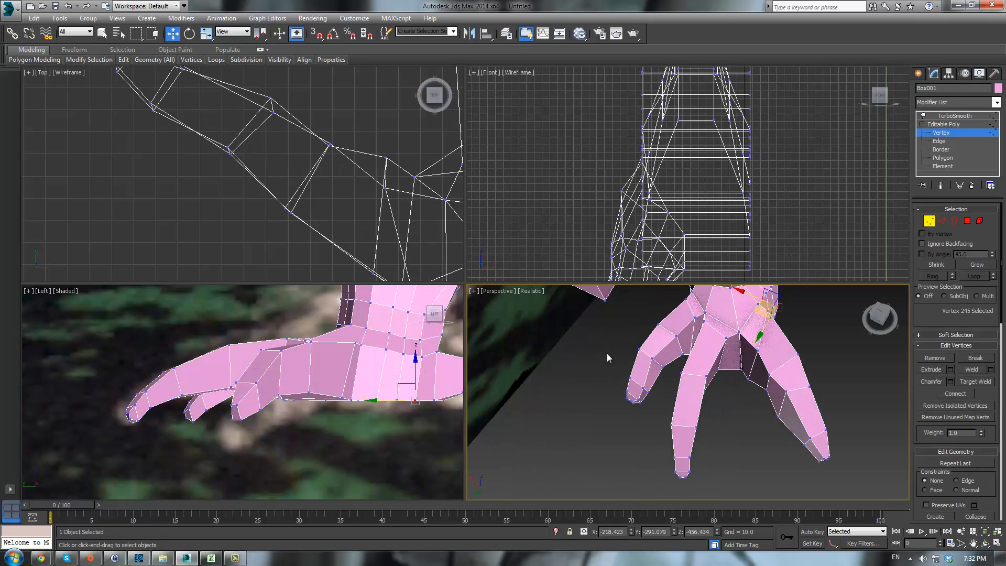
scroll(285, 228, down, 5)
scroll(256, 124, up, 4)
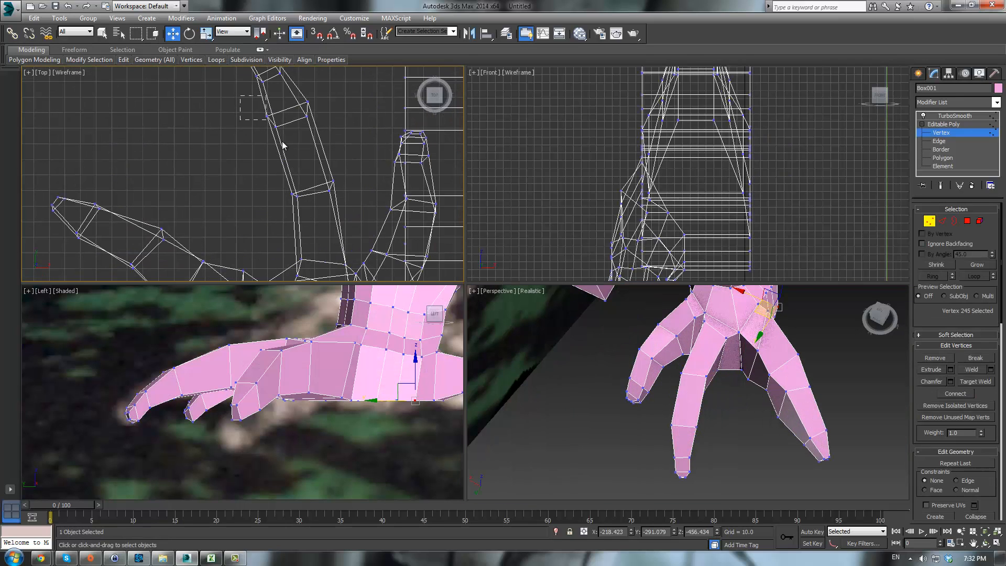
drag(282, 141, 281, 142)
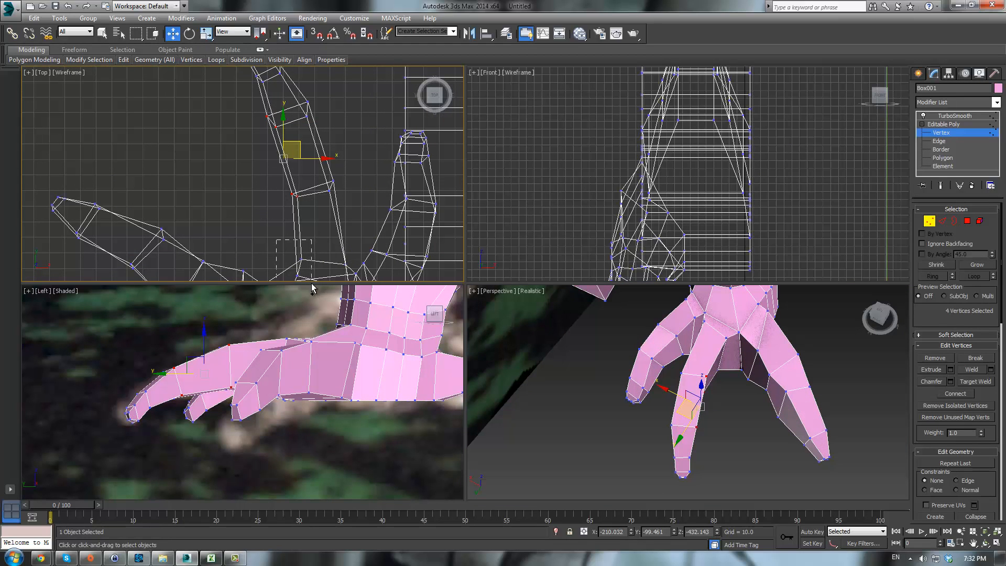
ctrl+drag(311, 280, 309, 278)
drag(299, 177, 284, 176)
middle_drag(233, 80, 276, 166)
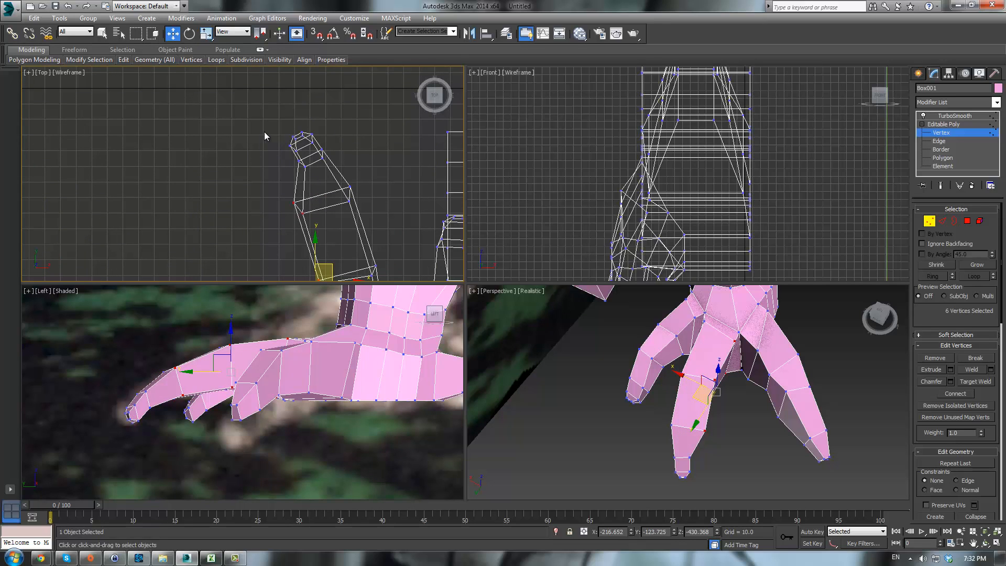
drag(299, 164, 302, 144)
click(260, 174)
scroll(237, 170, down, 4)
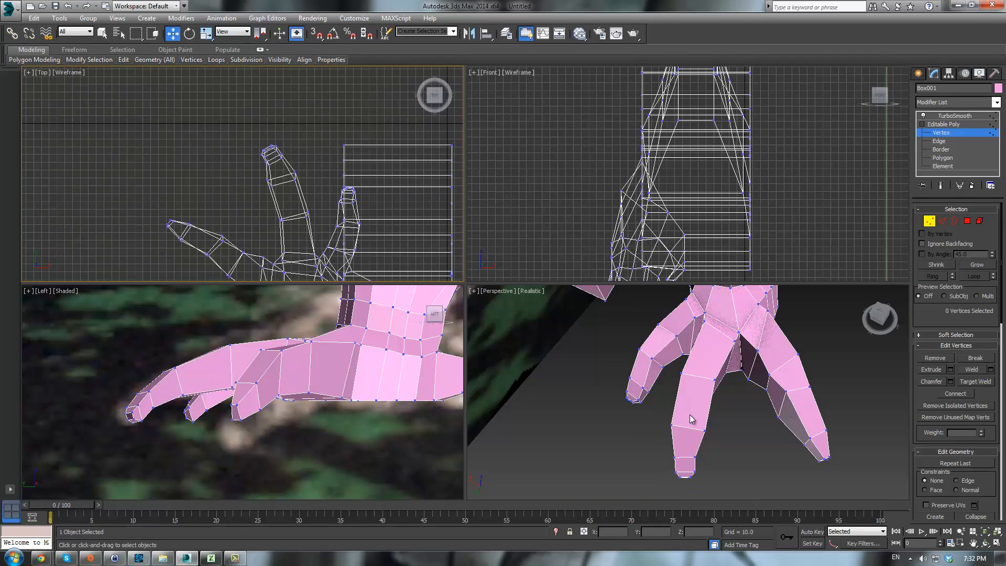
- Select vertices at the tip of the outer toe in the top view and reposition them
middle_drag(690, 416, 669, 341)
middle_drag(397, 250, 433, 171)
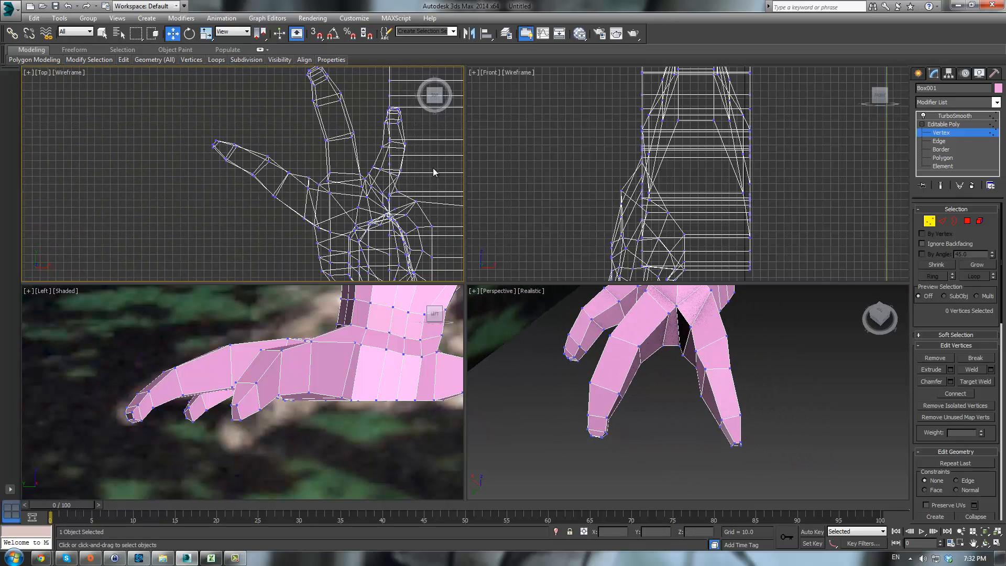
scroll(288, 147, up, 2)
middle_drag(290, 150, 310, 181)
drag(303, 225, 252, 155)
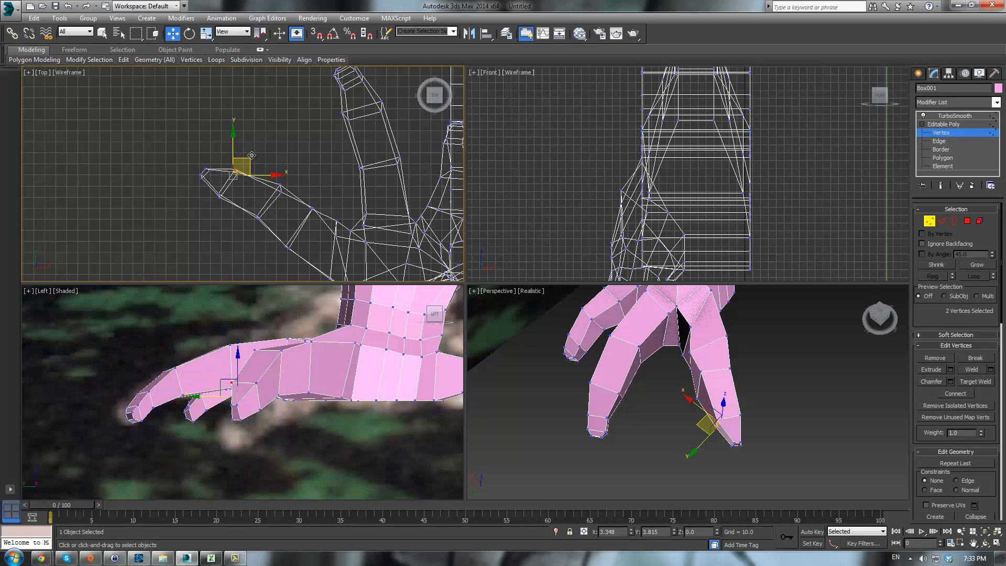
click(328, 160)
- Select the vertex where the toes meet under the foot and move it to tighten the crease
middle_drag(596, 321, 679, 365)
click(733, 401)
alt+middle_drag(734, 401, 737, 356)
click(737, 357)
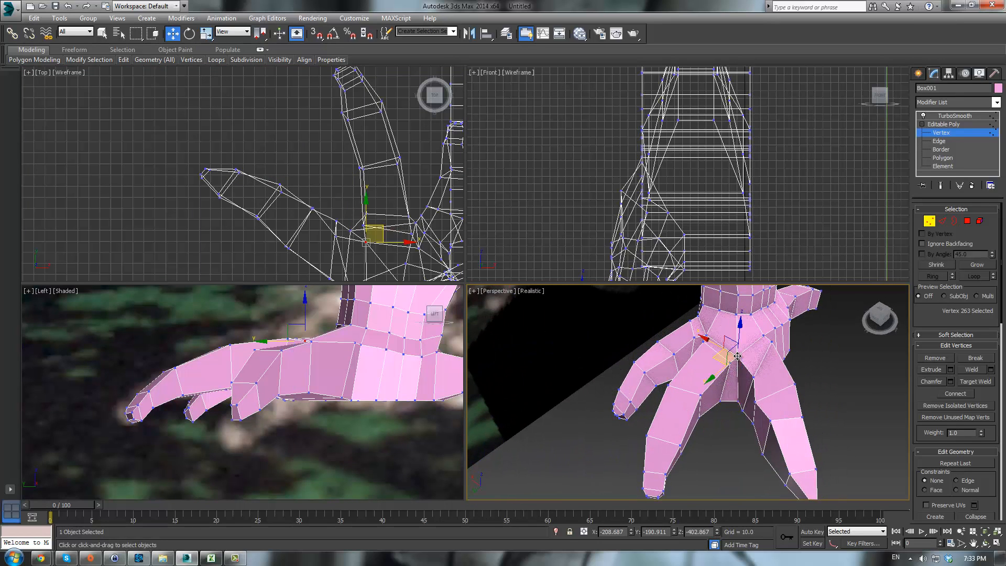
click(735, 359)
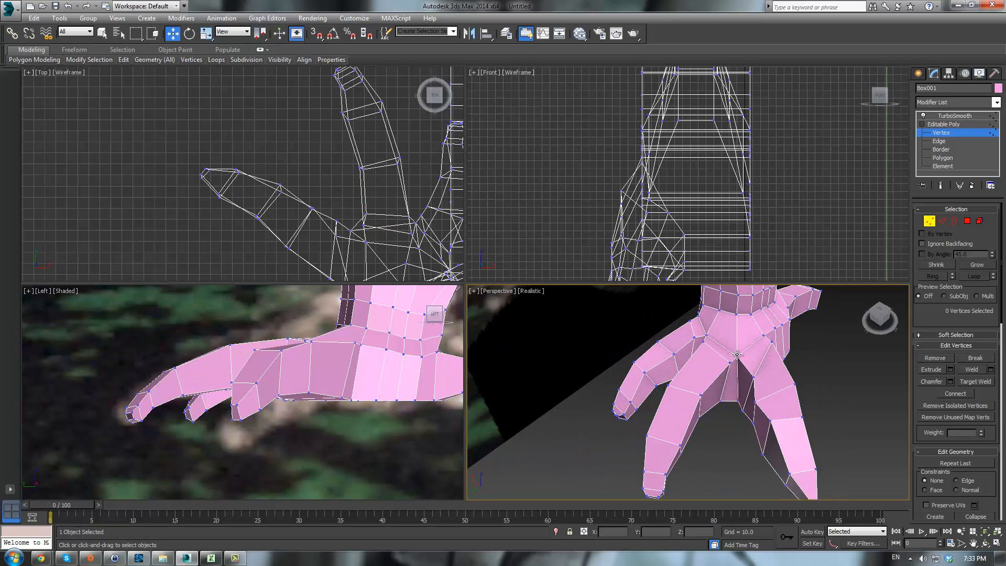
click(736, 355)
drag(719, 359, 731, 362)
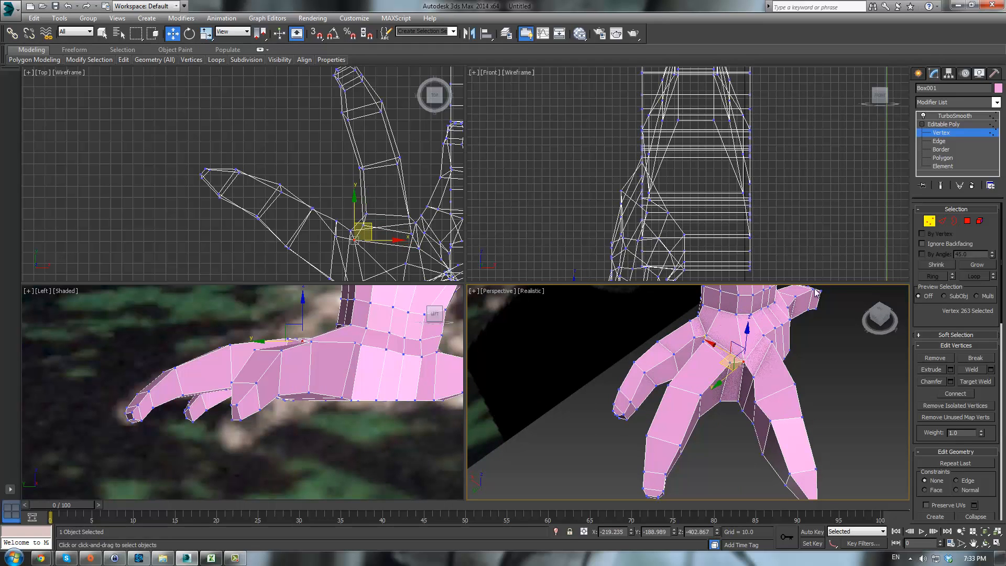
- Switch to the TurboSmooth level and inspect the smoothed foot and leg from different angles
click(947, 124)
click(948, 117)
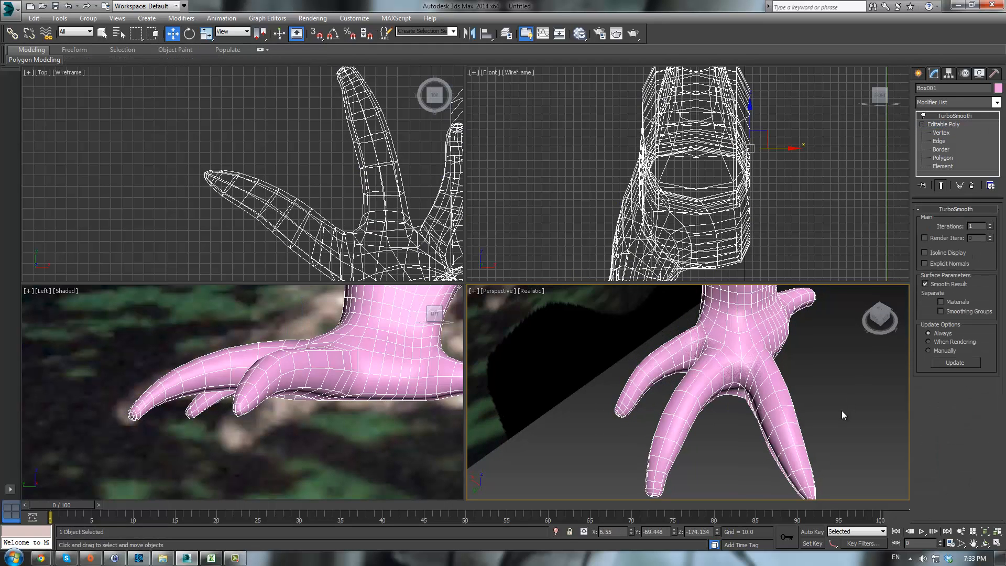
click(842, 410)
scroll(841, 410, down, 4)
alt+middle_drag(821, 414, 795, 423)
scroll(794, 411, down, 2)
scroll(795, 423, up, 5)
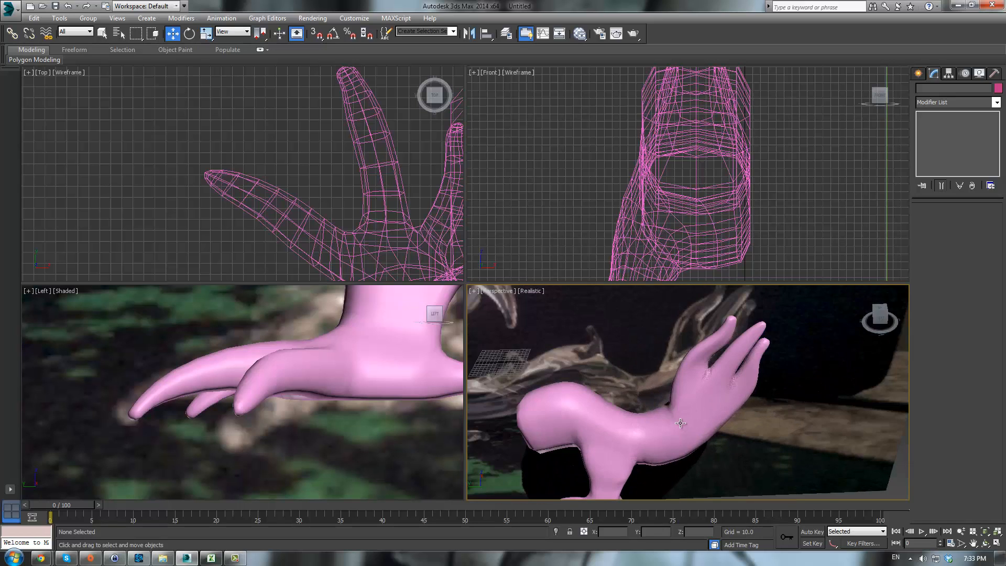
scroll(695, 390, down, 3)
scroll(705, 436, up, 4)
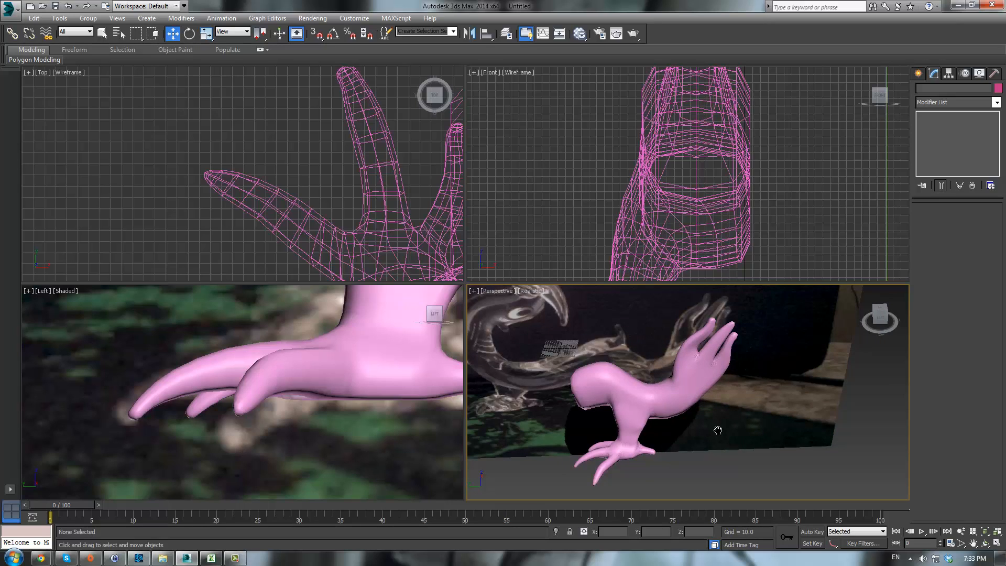